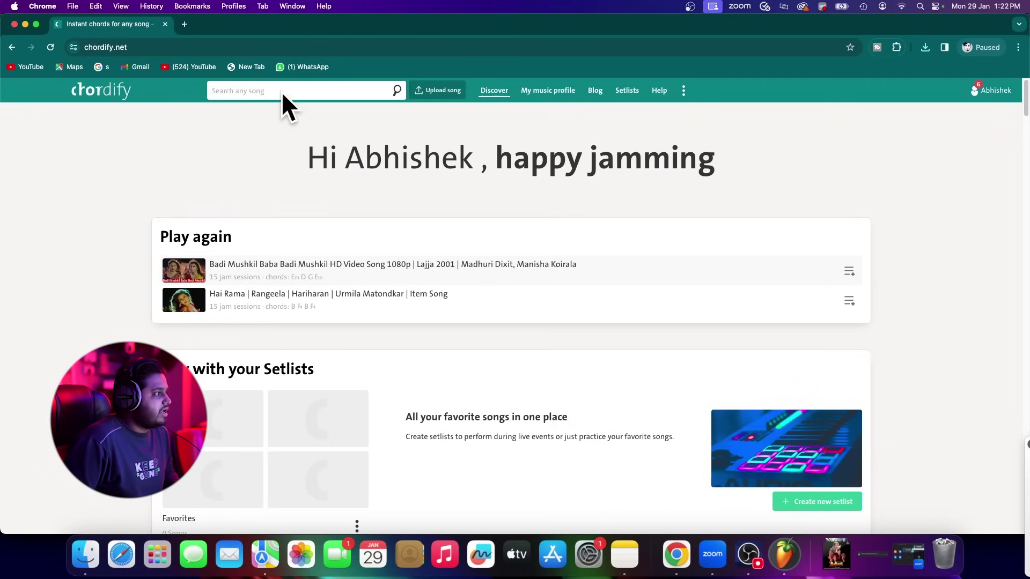
Open the Badi Mushkil Baba chord page from the Play again list and transpose its chords up one semitone
{"action": "left_click", "coordinate": [273, 94]}
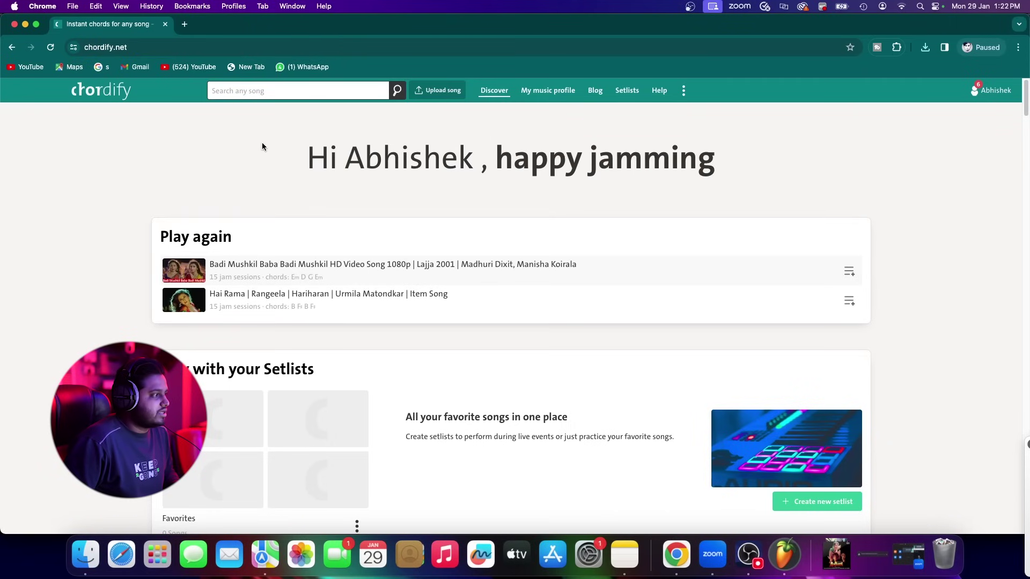
{"action": "left_click", "coordinate": [301, 279]}
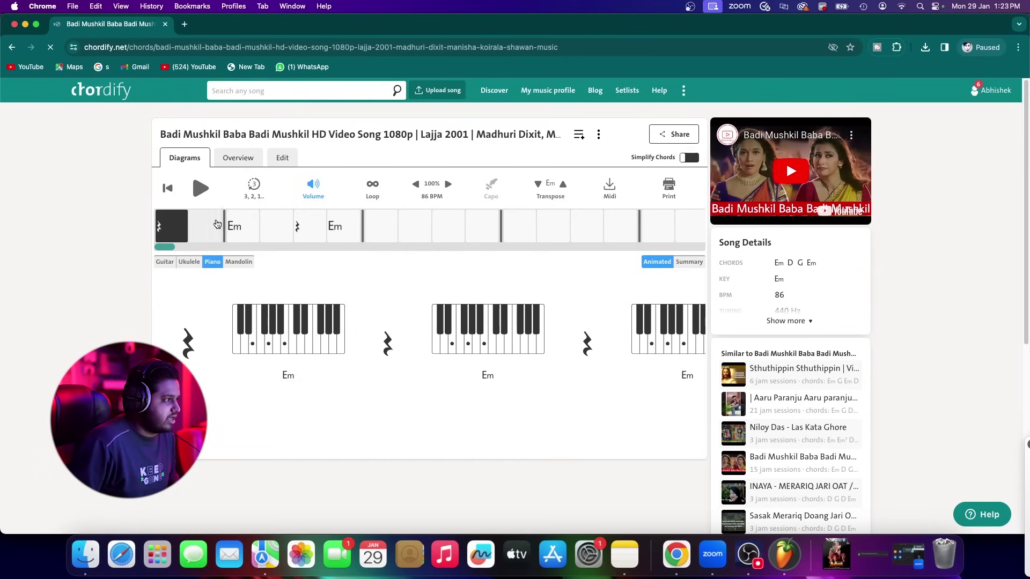
{"action": "left_click", "coordinate": [784, 554]}
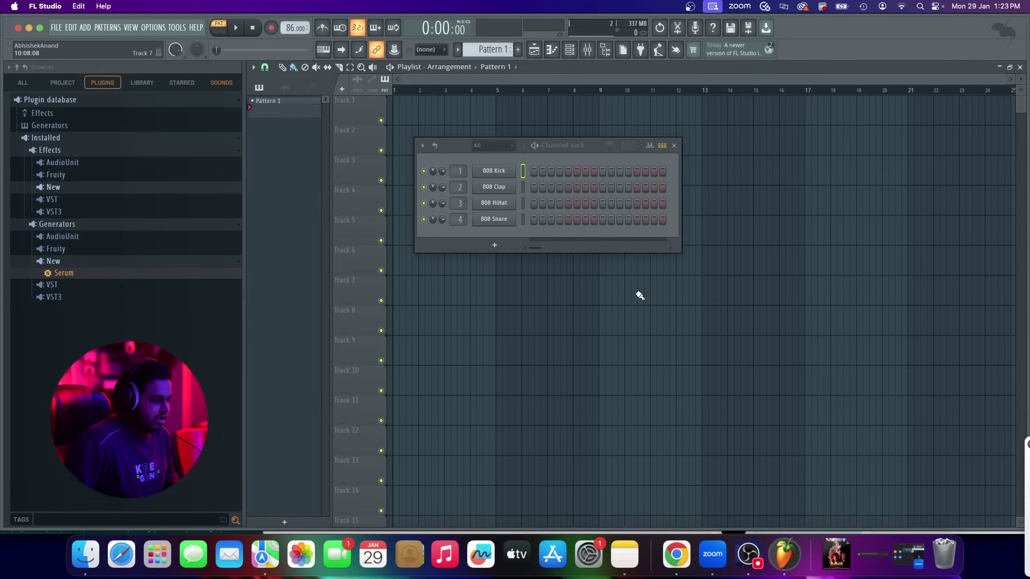
{"action": "left_click", "coordinate": [676, 555]}
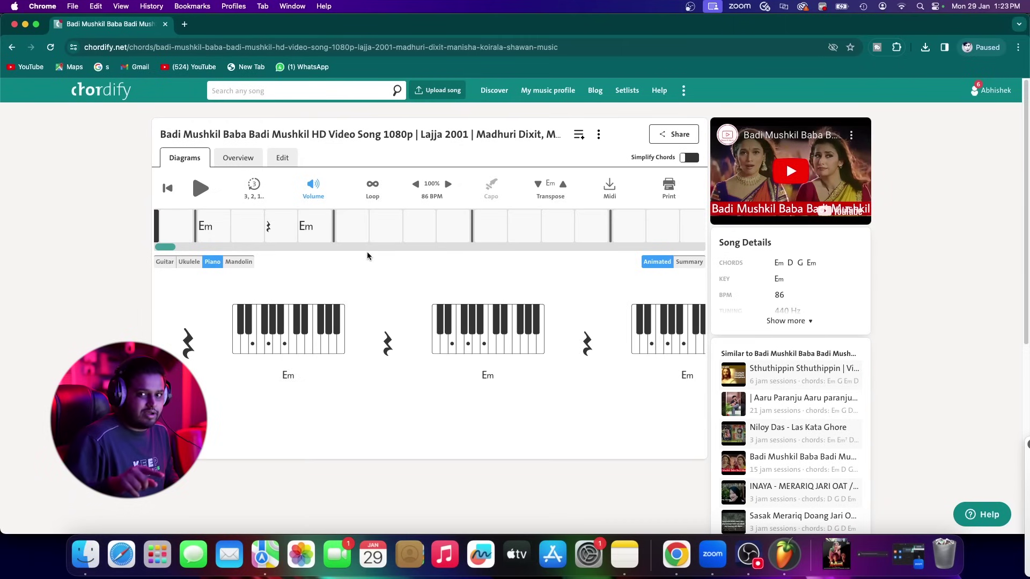
{"action": "left_click", "coordinate": [563, 187]}
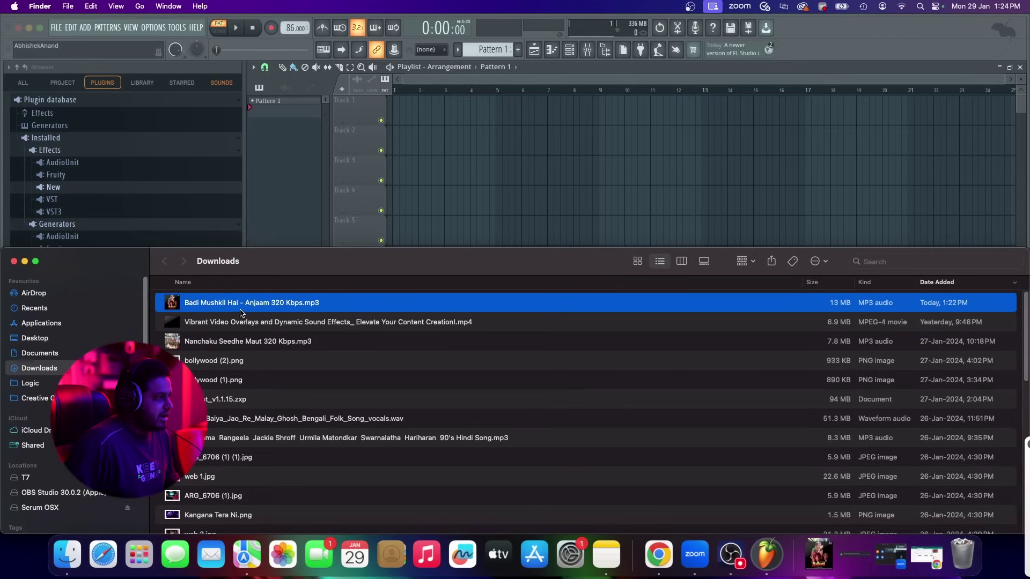
Import Badi Mushkil Hai - Anjaam 320 Kbps.mp3 from Downloads onto Track 1 of the FL Studio playlist, and hide the channel rack and browser
{"action": "left_click_drag", "start_coordinate": [247, 303], "coordinate": [435, 125]}
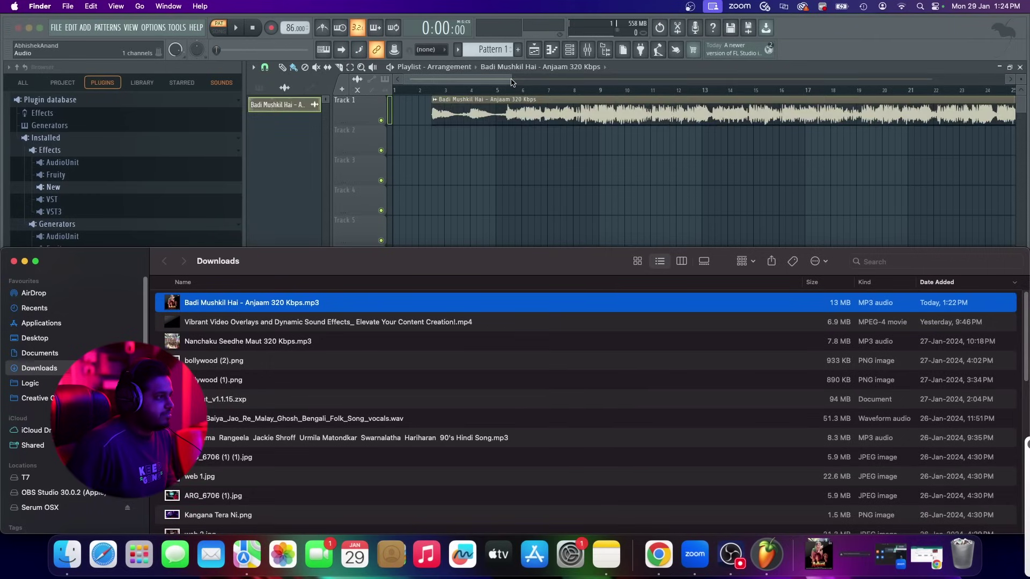
{"action": "left_click_drag", "start_coordinate": [512, 80], "coordinate": [637, 82]}
{"action": "left_click", "coordinate": [674, 146]}
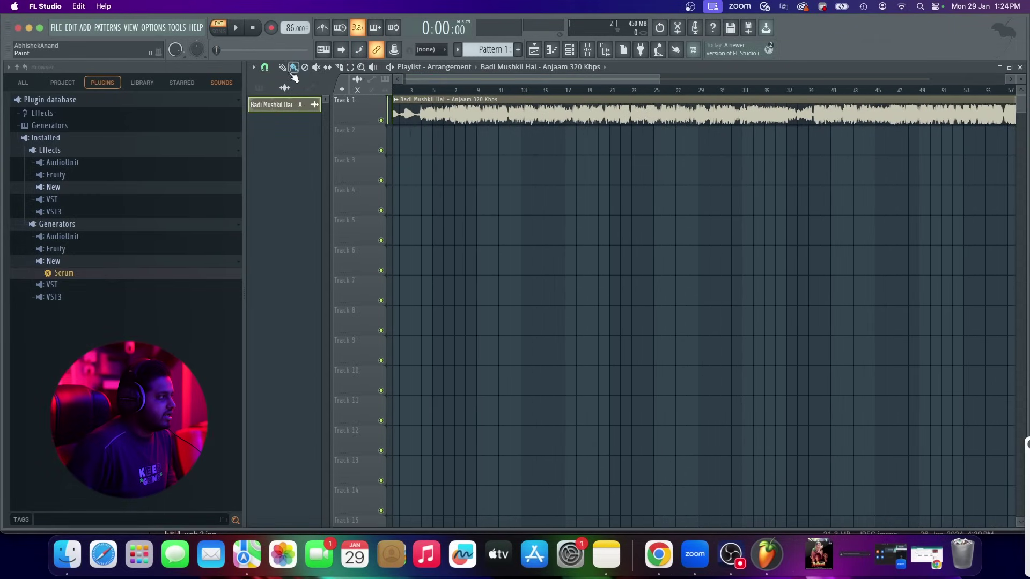
{"action": "left_click", "coordinate": [282, 67]}
{"action": "left_click", "coordinate": [606, 50]}
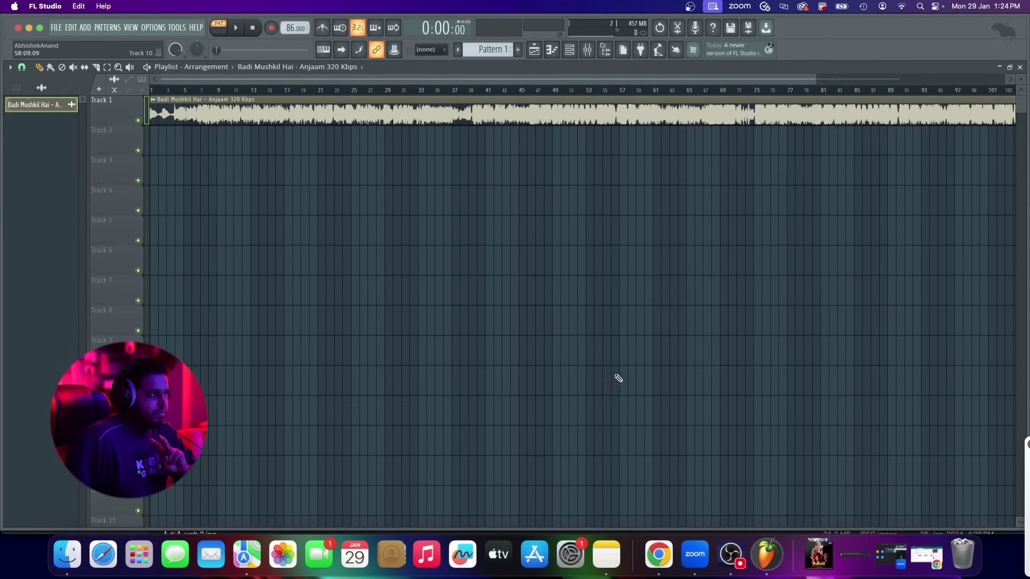
{"action": "left_click", "coordinate": [154, 103]}
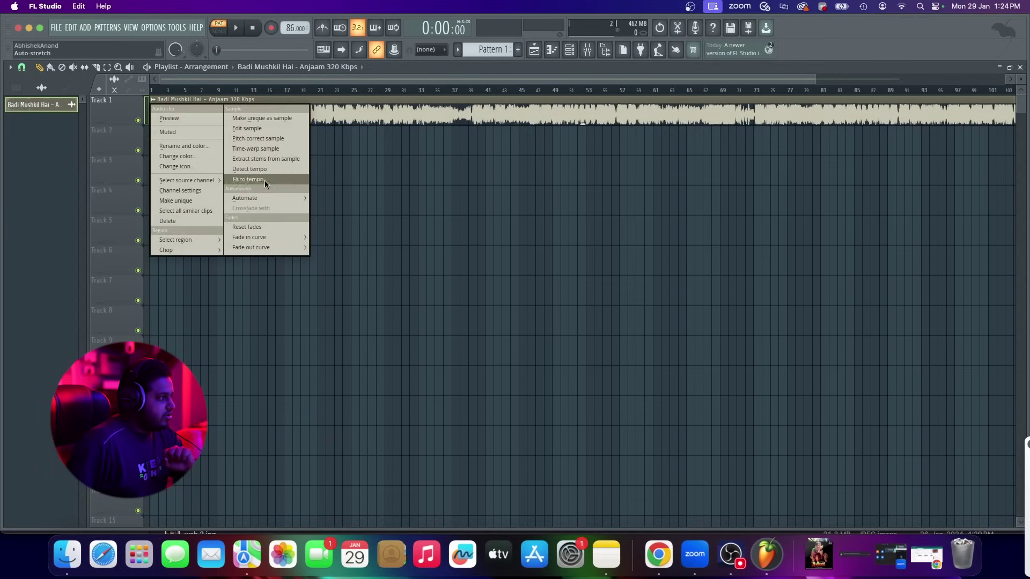
{"action": "left_click", "coordinate": [279, 158]}
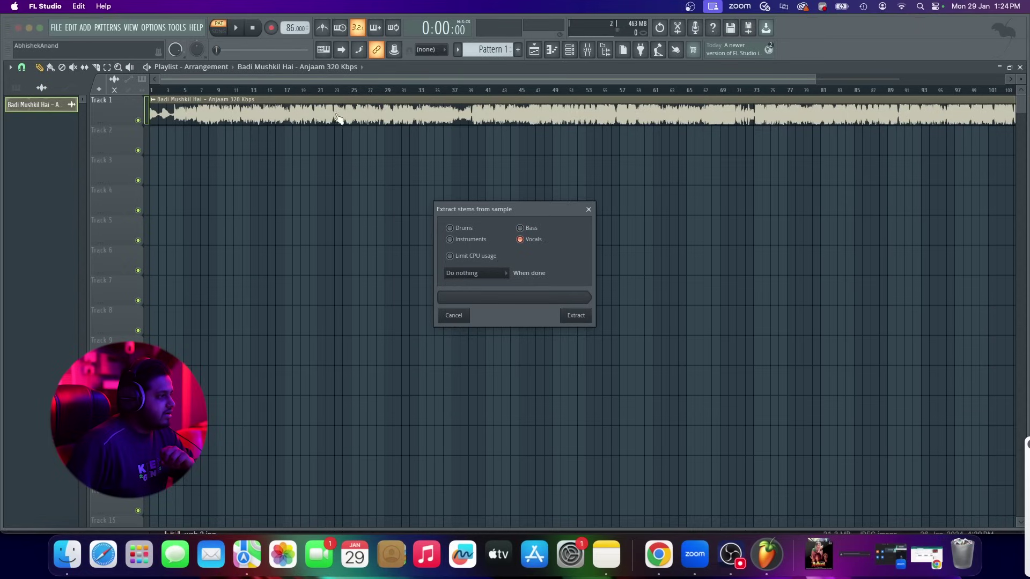
{"action": "left_click", "coordinate": [588, 209]}
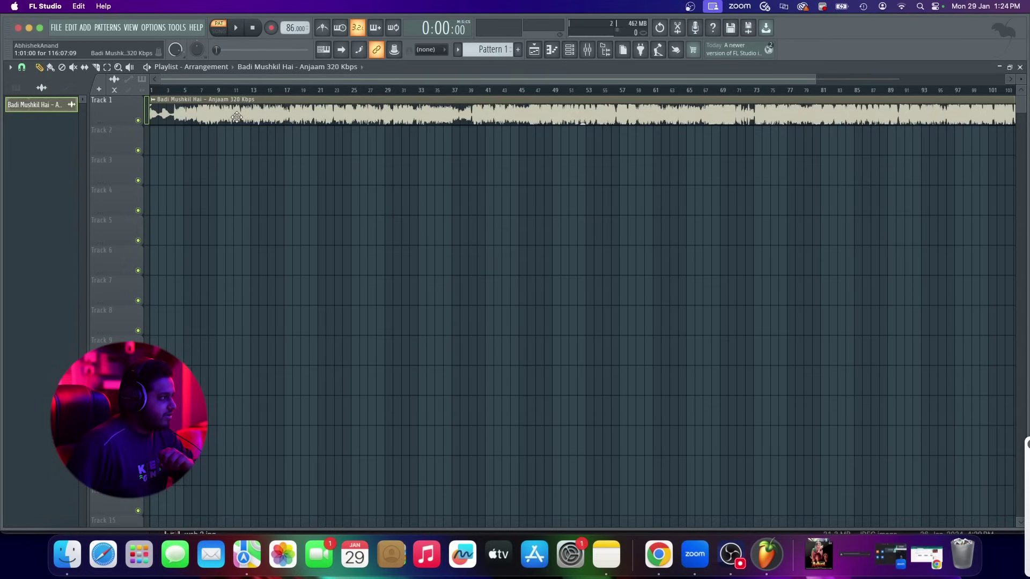
Extract only the Vocals stem from the song clip on Track 1
{"action": "left_click", "coordinate": [154, 101]}
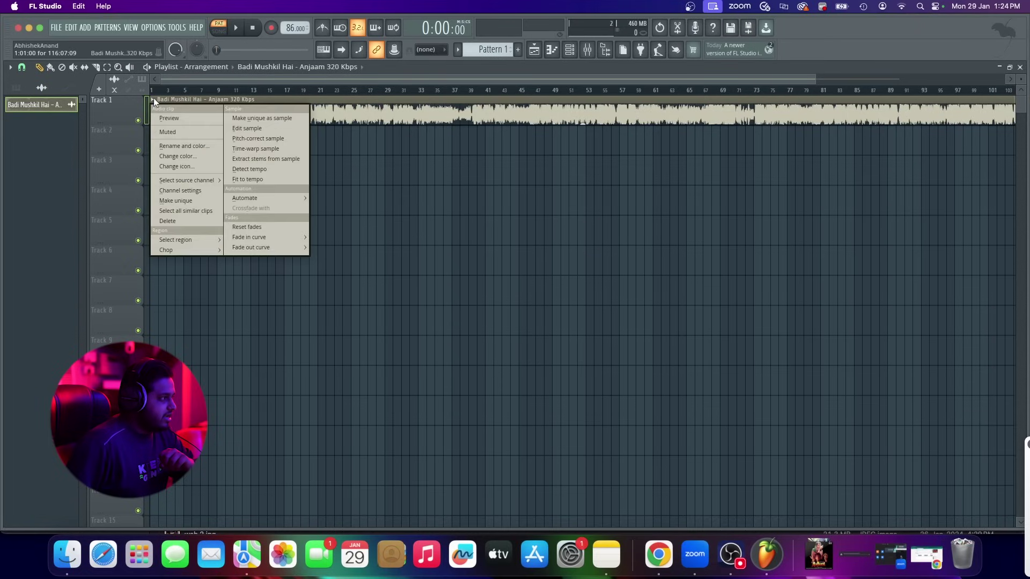
{"action": "left_click", "coordinate": [273, 160]}
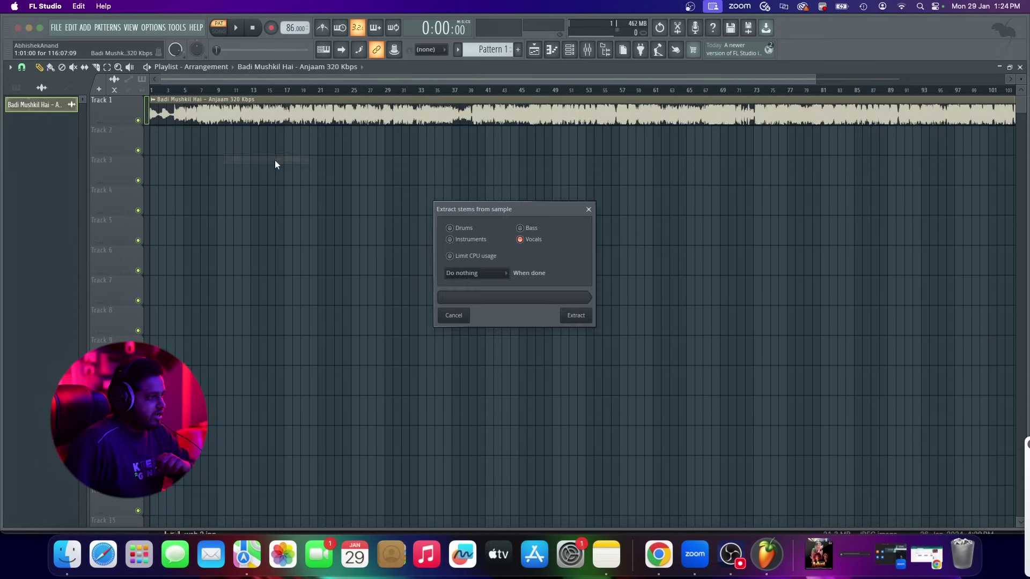
{"action": "left_click", "coordinate": [527, 243]}
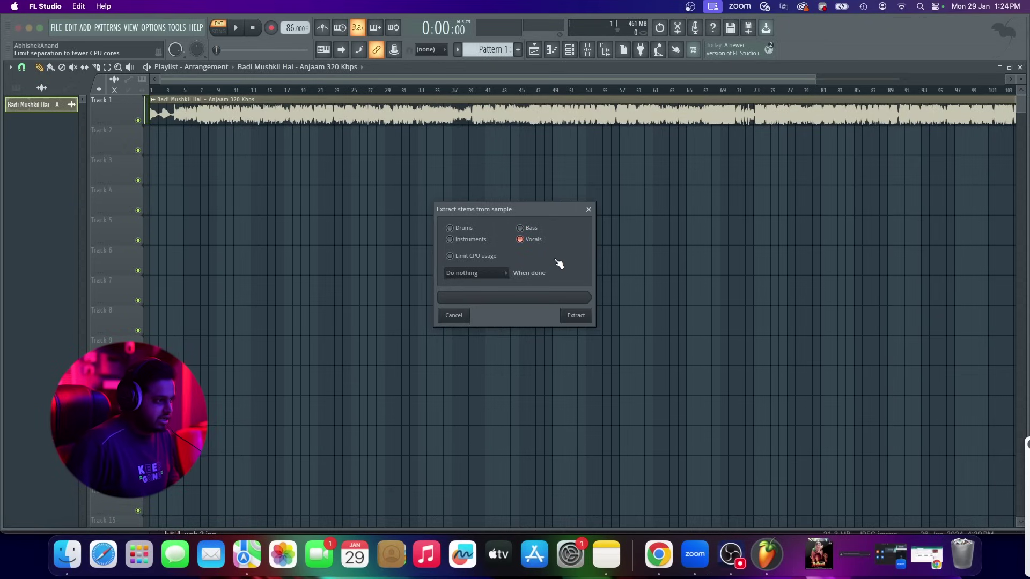
{"action": "left_click", "coordinate": [579, 318]}
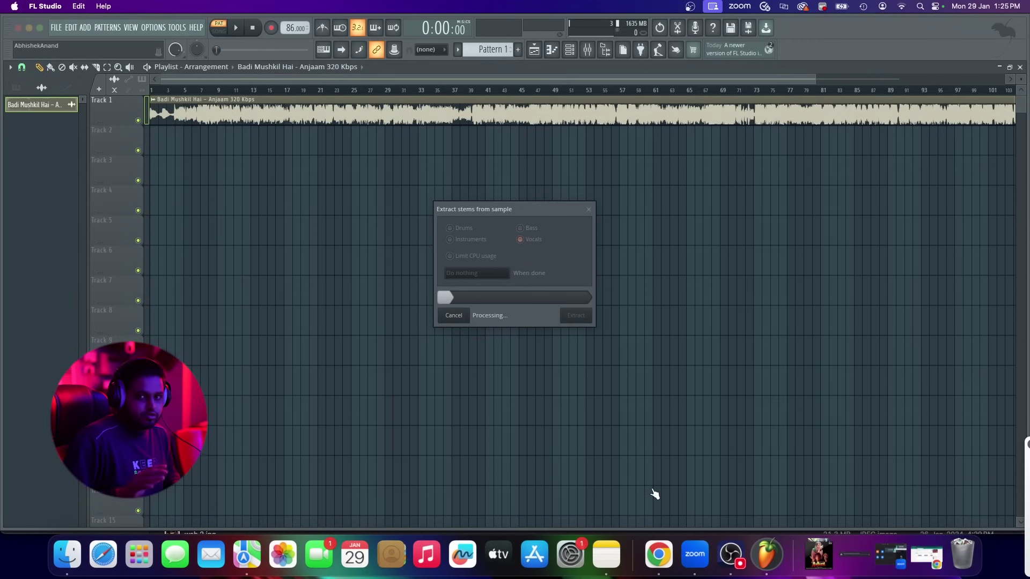
Switch to Chrome, search Google for "vocal extractor" in a new tab, and open vocalremover.org
{"action": "left_click", "coordinate": [659, 554]}
{"action": "left_click", "coordinate": [184, 24]}
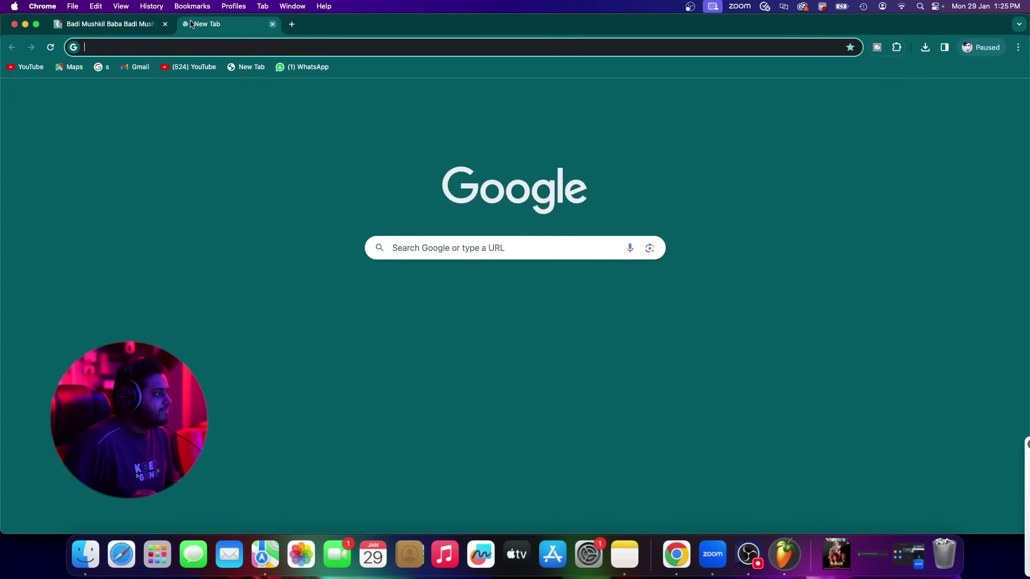
{"action": "type", "text": "google.com"}
{"action": "key", "text": "Return"}
{"action": "left_click", "coordinate": [519, 304]}
{"action": "type", "text": "vocal extractor"}
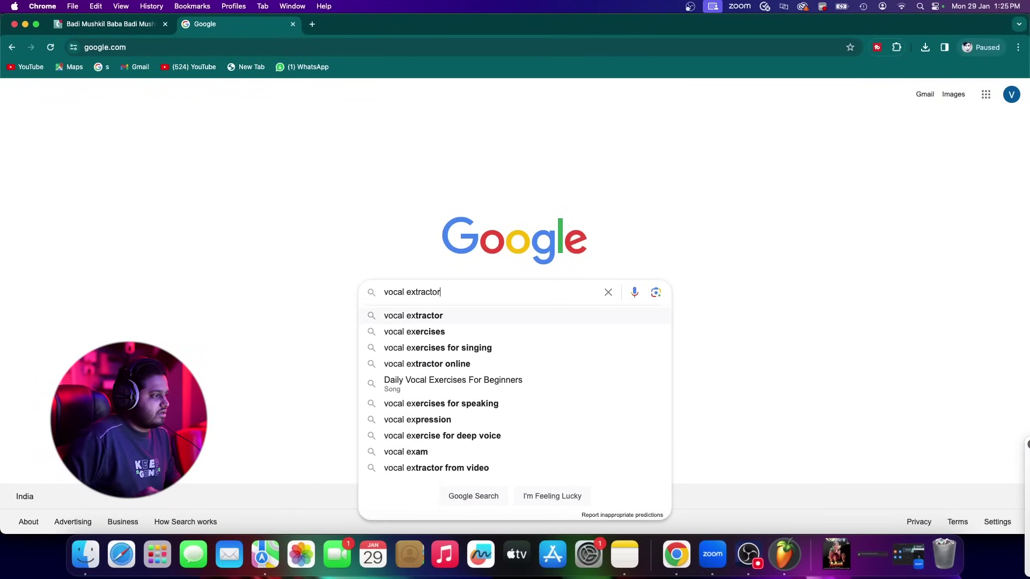
{"action": "key", "text": "Return"}
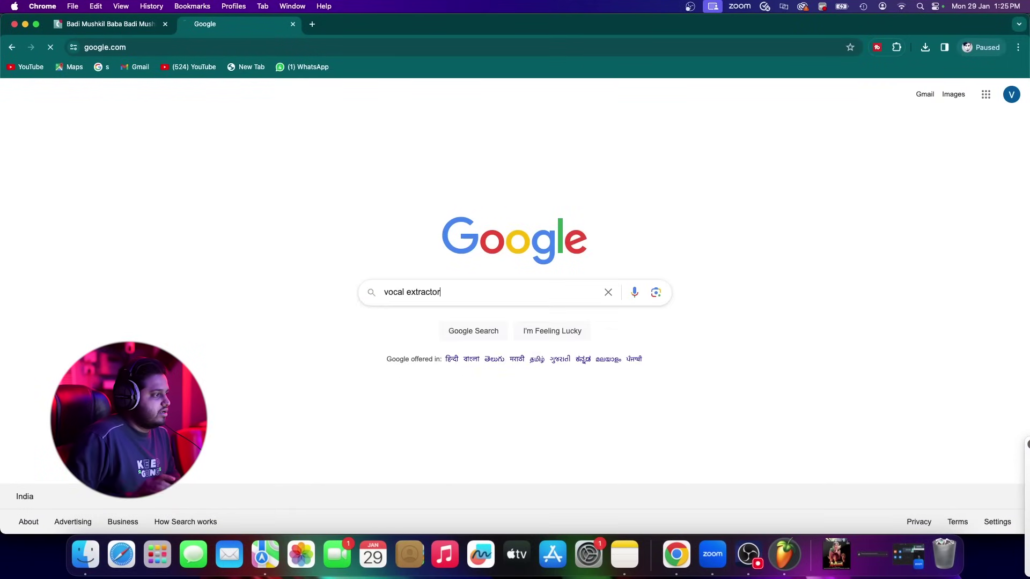
{"action": "scroll", "coordinate": [325, 382], "scroll_direction": "down", "scroll_amount": 10}
{"action": "scroll", "coordinate": [325, 382], "scroll_direction": "up", "scroll_amount": 10}
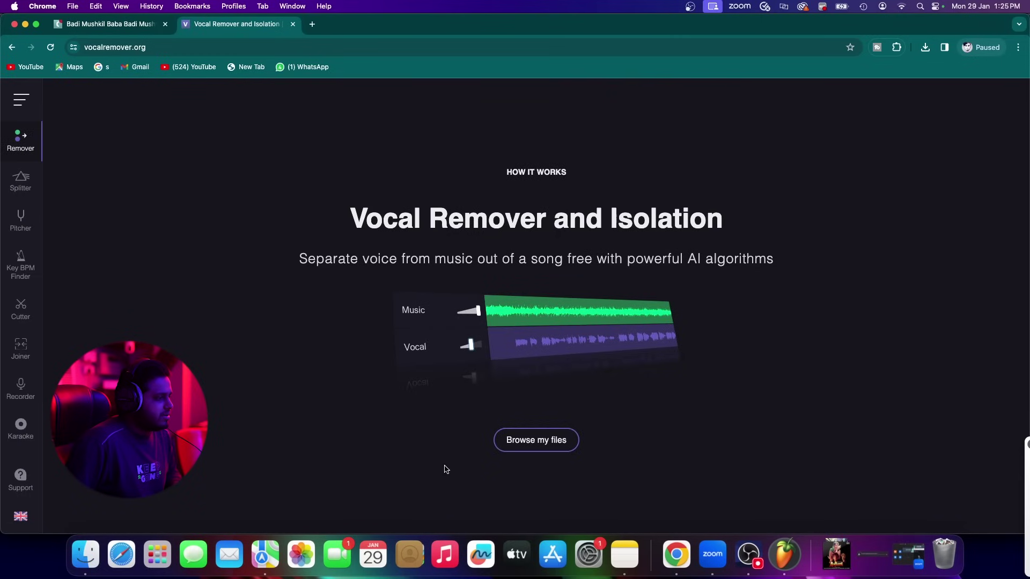
Upload the recently downloaded Badi Mushkil Hai - Anjaam 320 Kbps.mp3 to the vocal remover
{"action": "left_click", "coordinate": [925, 48]}
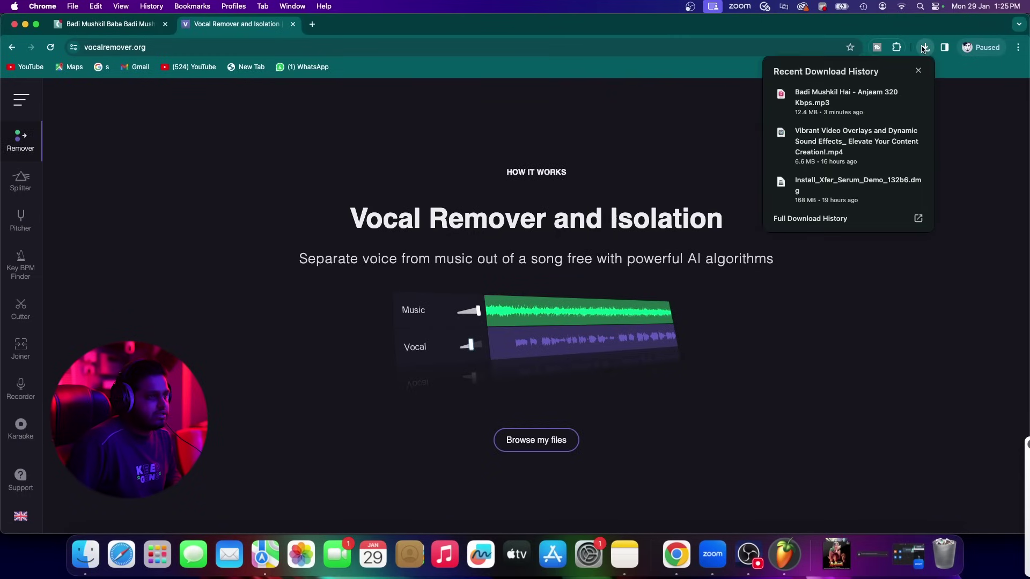
{"action": "left_click_drag", "start_coordinate": [606, 271], "coordinate": [561, 428]}
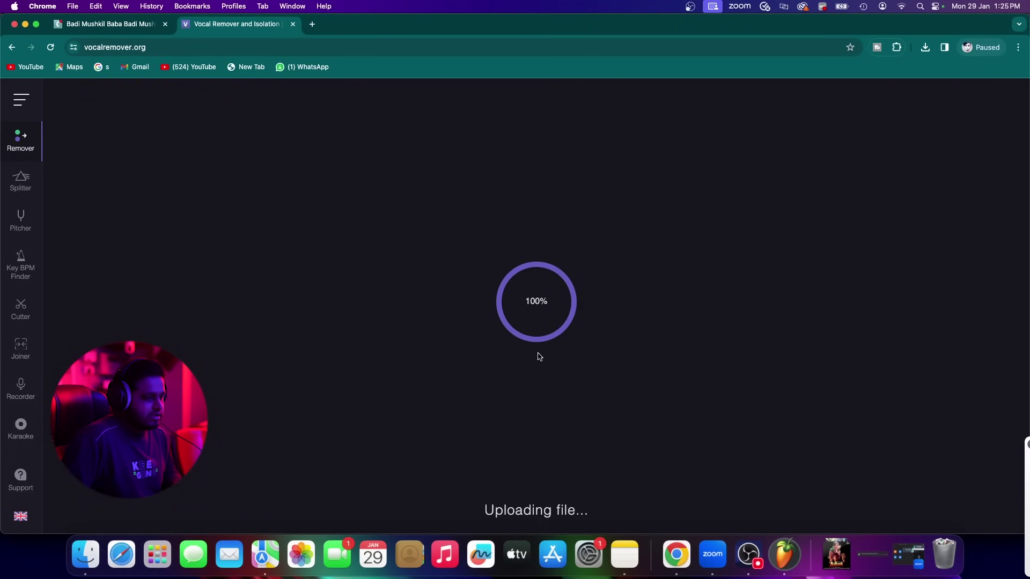
Check the progress of the stem extraction in FL Studio and of the online vocal separation in Chrome, ending in FL Studio
{"action": "left_click", "coordinate": [798, 567]}
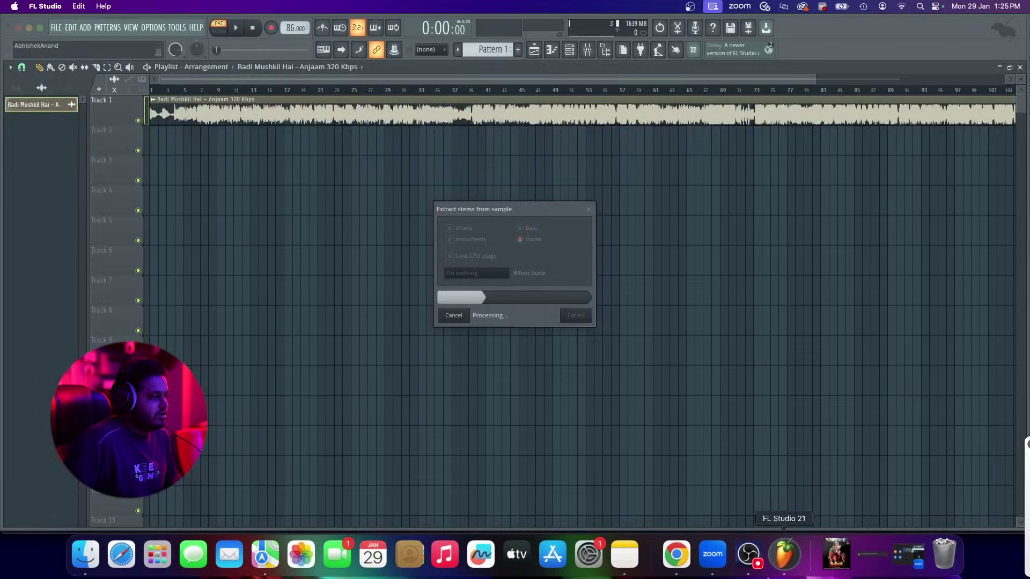
{"action": "left_click", "coordinate": [677, 556]}
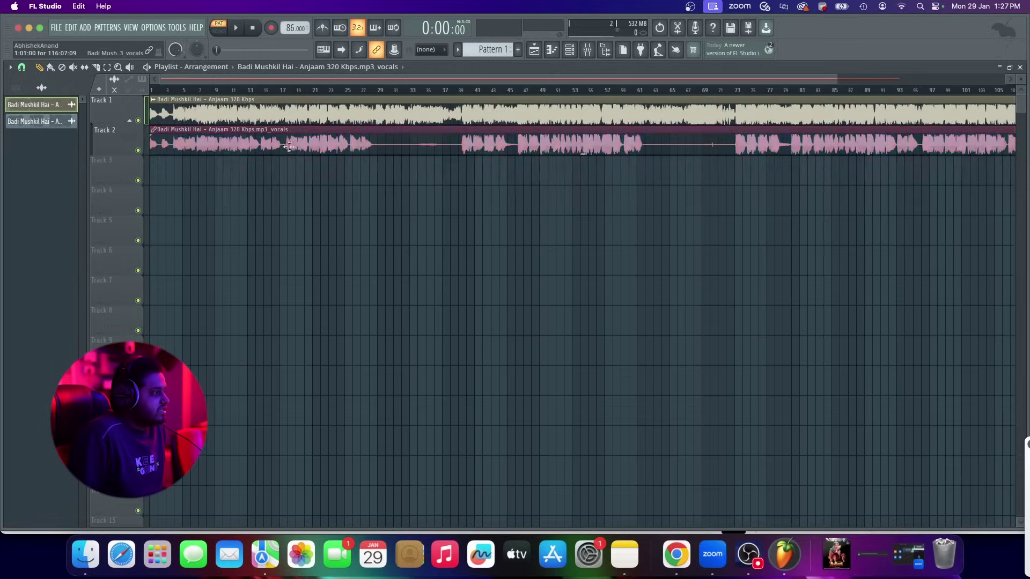
{"action": "left_click", "coordinate": [676, 555]}
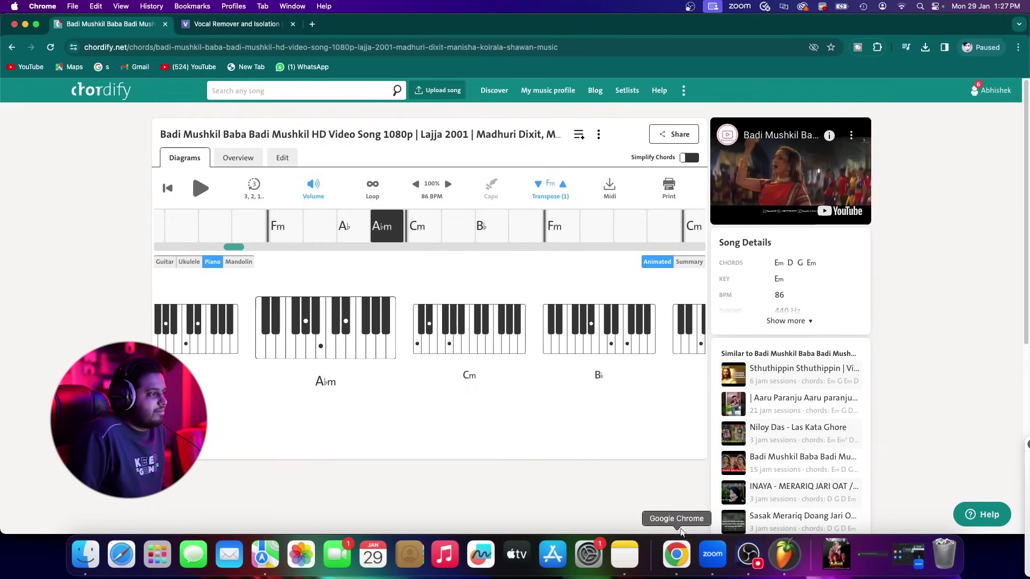
{"action": "left_click", "coordinate": [233, 24]}
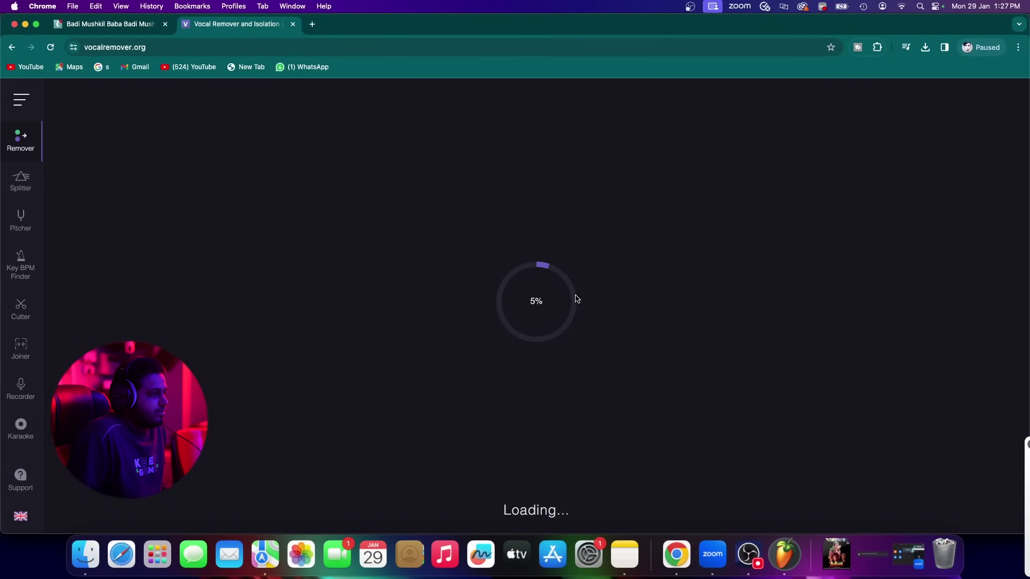
{"action": "left_click", "coordinate": [113, 24]}
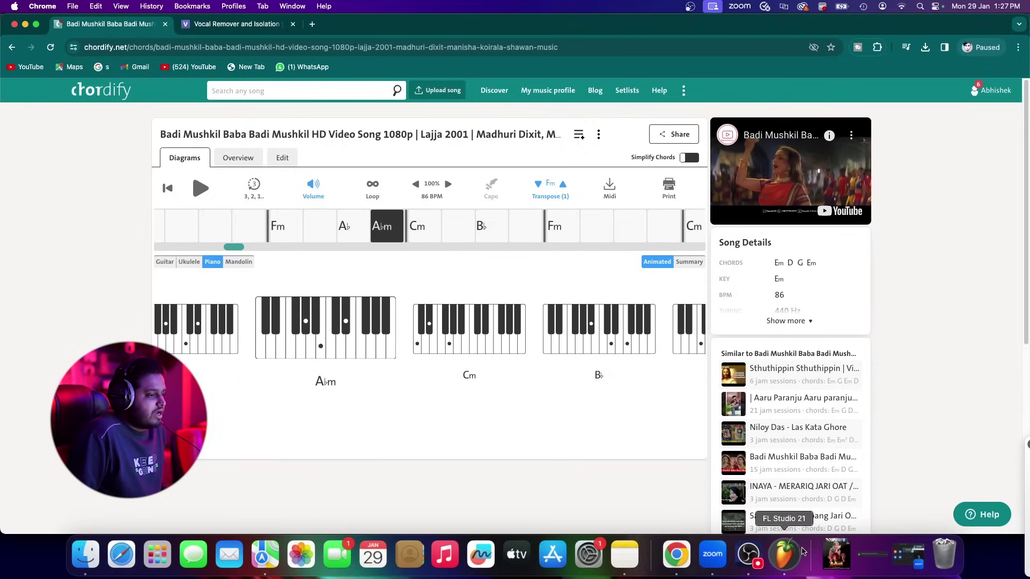
{"action": "left_click", "coordinate": [785, 555]}
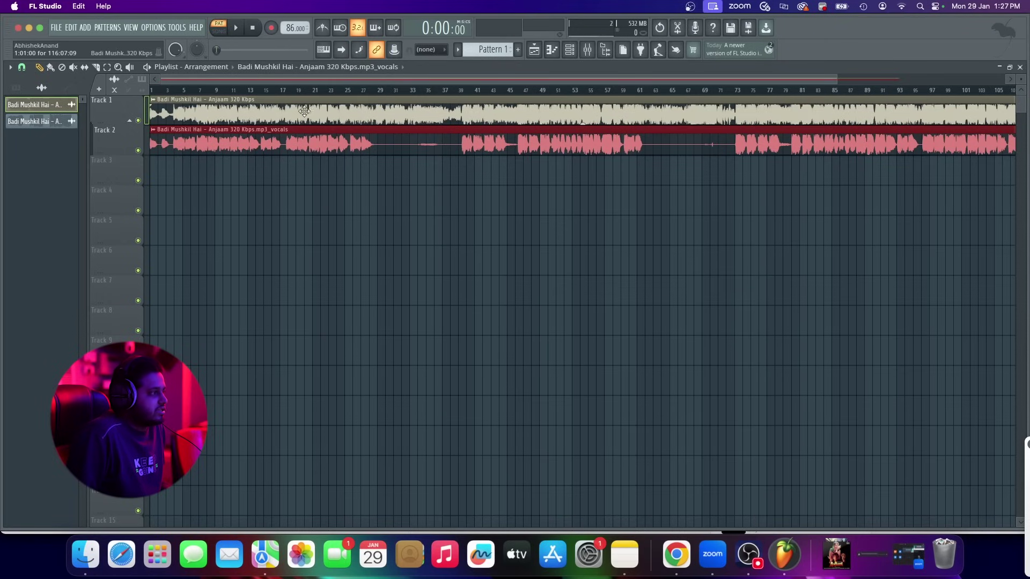
Delete the full-song clip from Track 1 and ungroup the vocals track, Track 2
{"action": "right_click", "coordinate": [224, 111]}
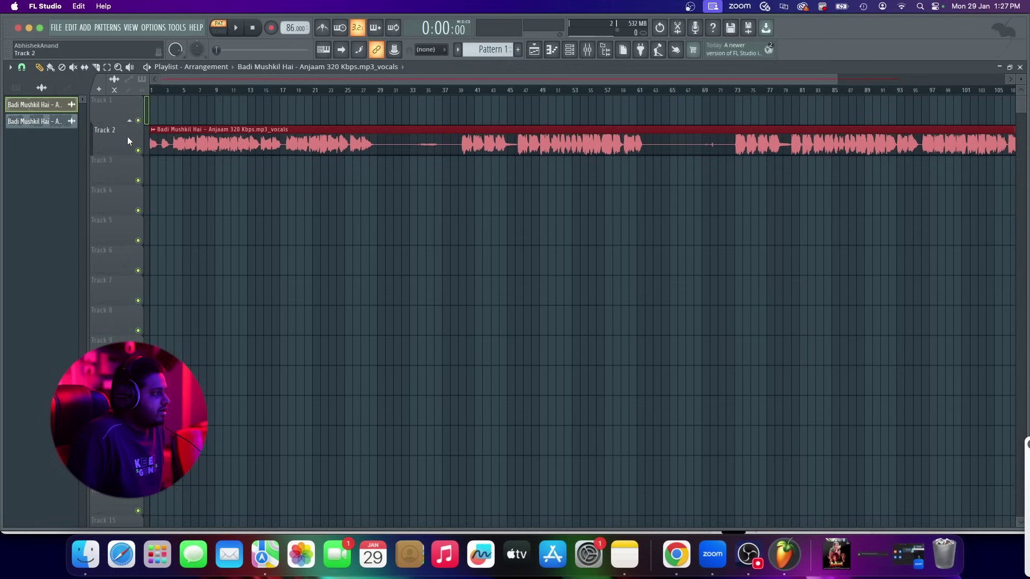
{"action": "right_click", "coordinate": [128, 138]}
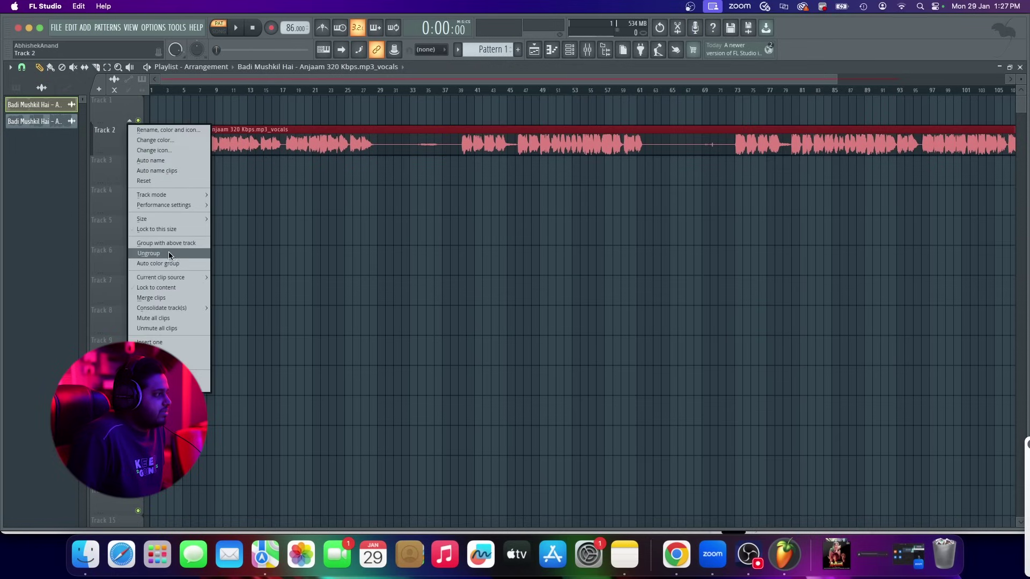
{"action": "left_click", "coordinate": [112, 111]}
{"action": "right_click", "coordinate": [120, 127]}
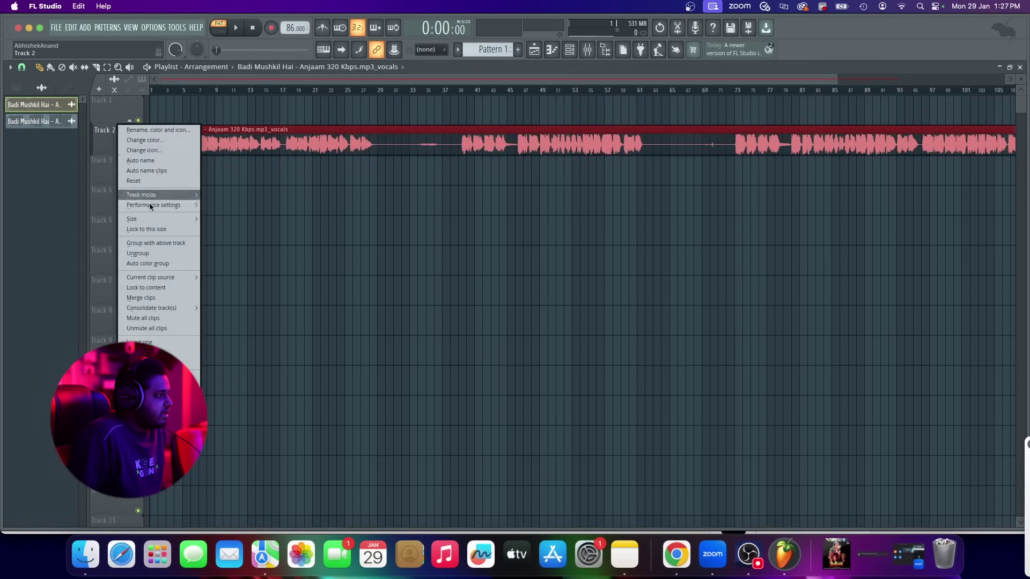
{"action": "left_click", "coordinate": [151, 263]}
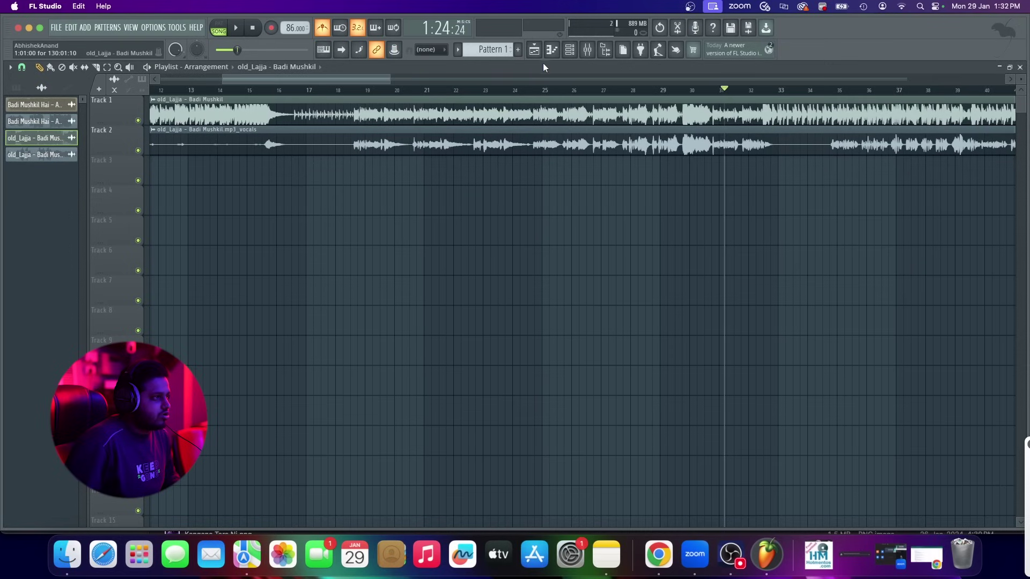
Show the channel rack, add the FL Keys generator as a new channel, and move its window beside the rack
{"action": "left_click", "coordinate": [569, 50]}
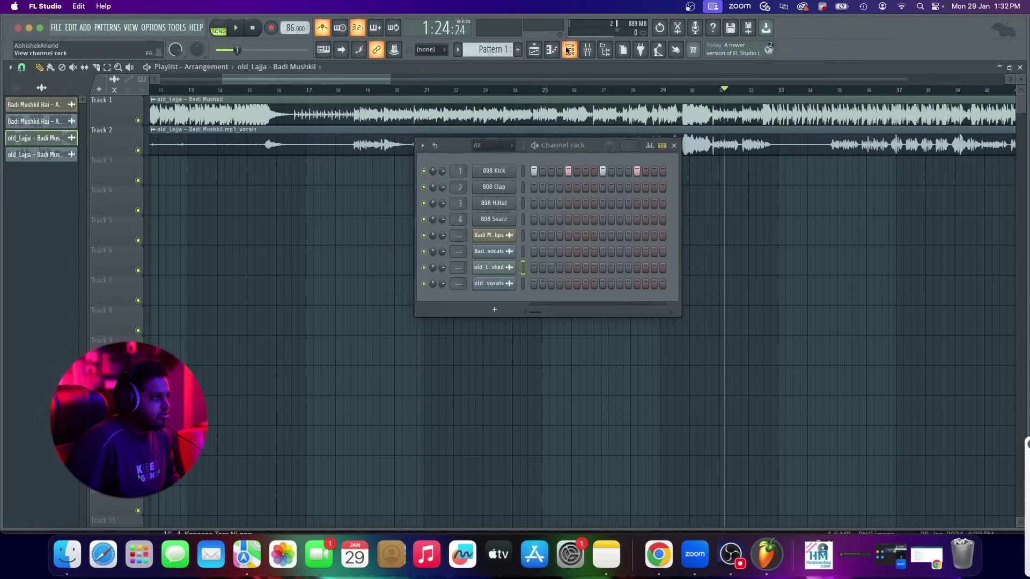
{"action": "left_click", "coordinate": [84, 27]}
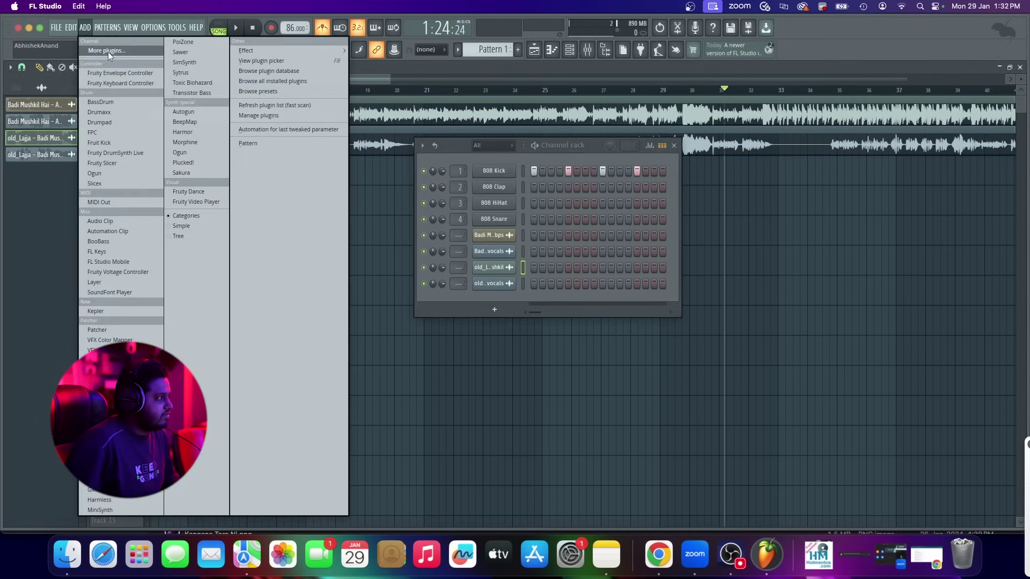
{"action": "left_click", "coordinate": [108, 51]}
{"action": "type", "text": "fl ke"}
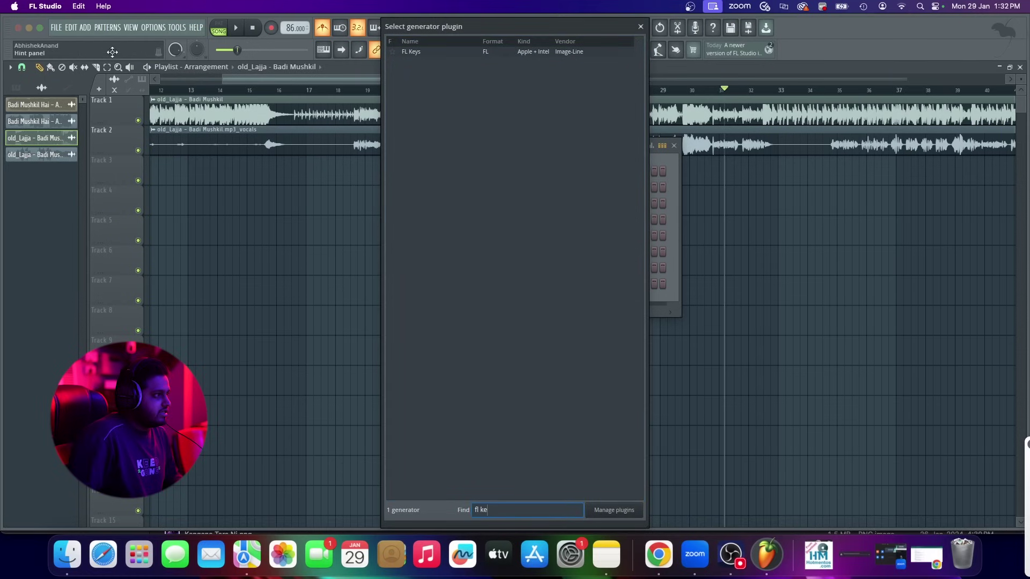
{"action": "double_click", "coordinate": [584, 52]}
{"action": "left_click_drag", "start_coordinate": [179, 133], "coordinate": [371, 146]}
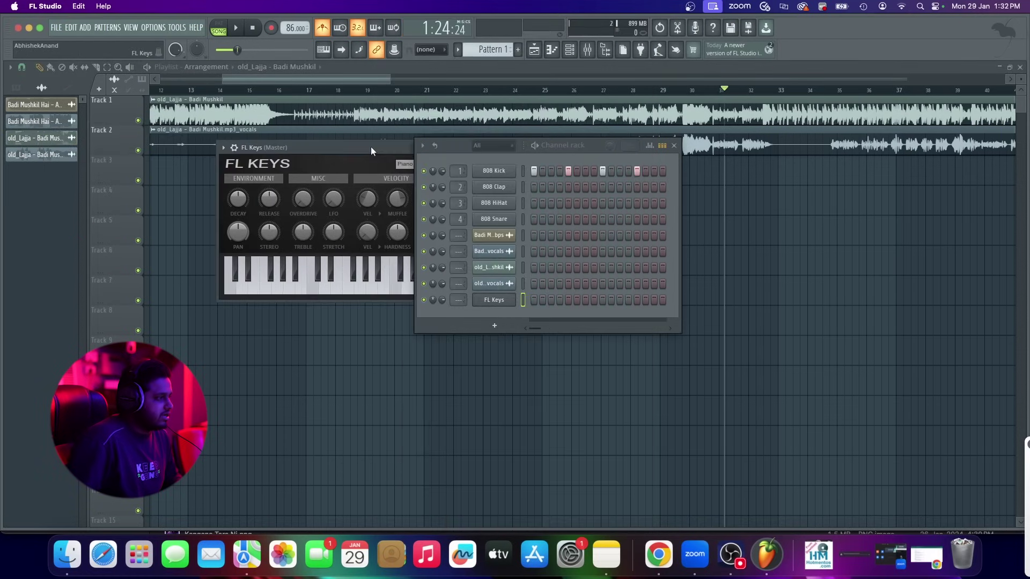
Try the notes E4 and F4 at the start of the FL Keys piano roll, remove both, and return to the playlist
{"action": "right_click", "coordinate": [512, 295]}
{"action": "left_click", "coordinate": [538, 298]}
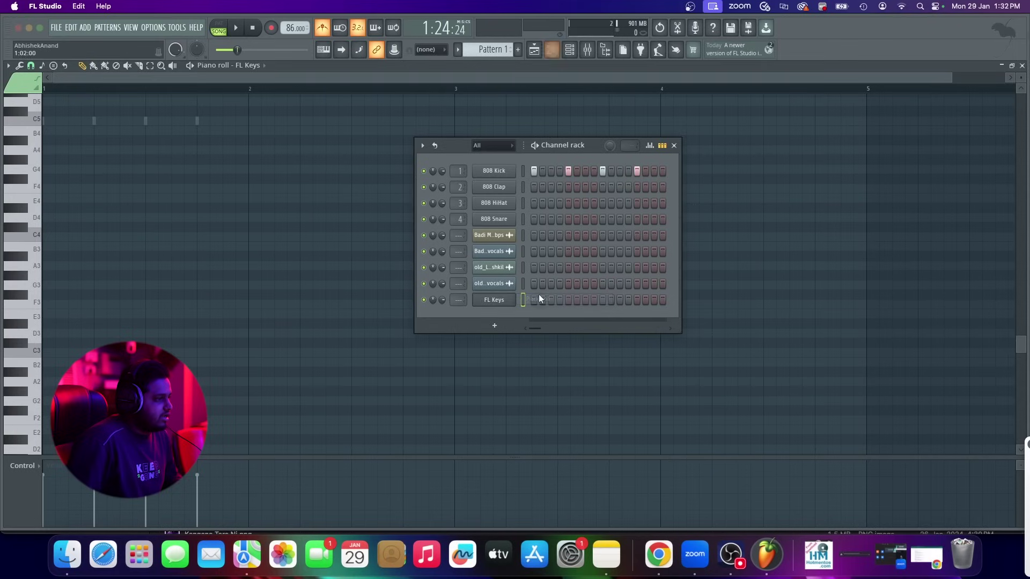
{"action": "scroll", "coordinate": [48, 257], "scroll_direction": "up", "scroll_amount": 4}
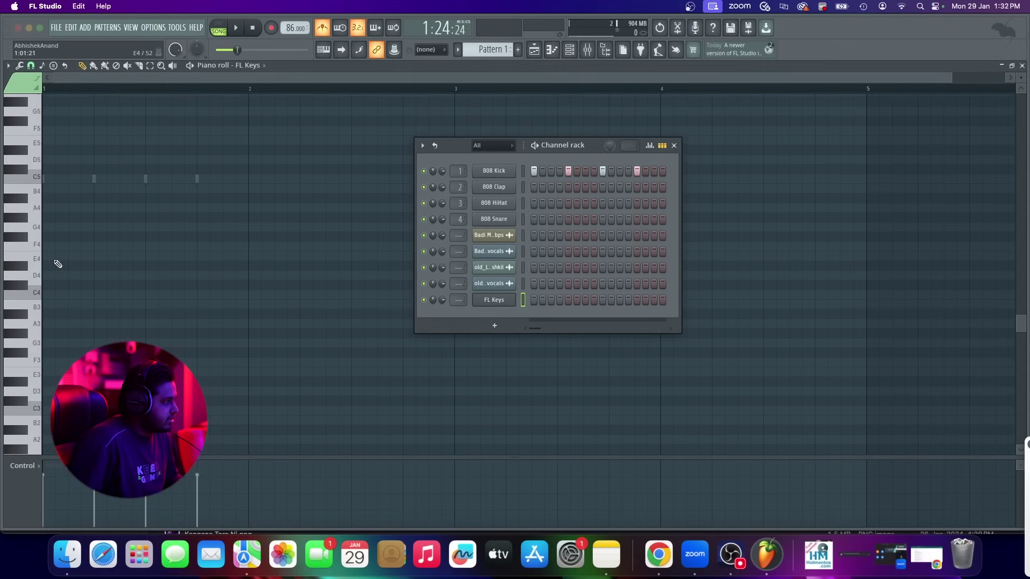
{"action": "left_click", "coordinate": [55, 258]}
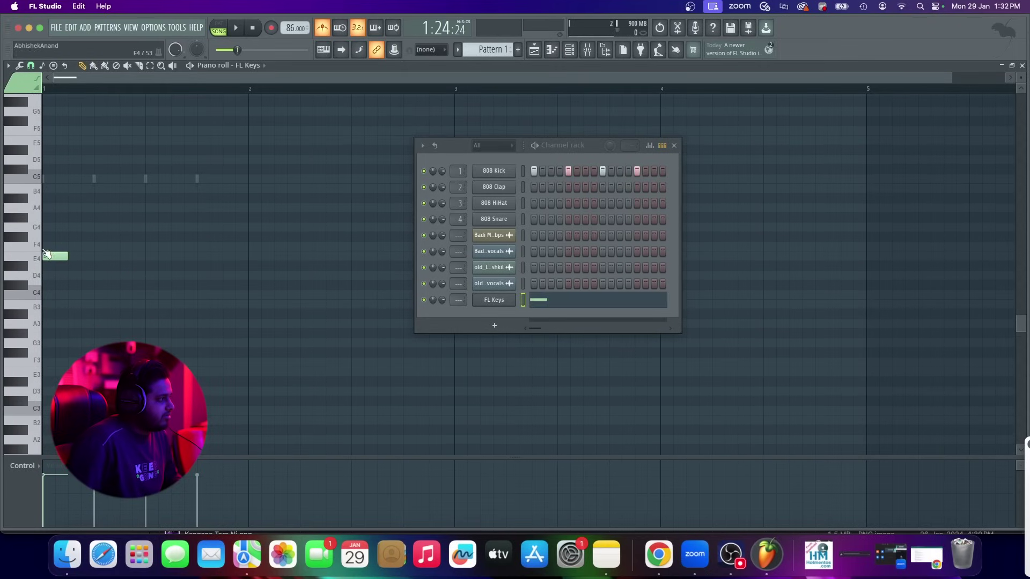
{"action": "left_click", "coordinate": [48, 248]}
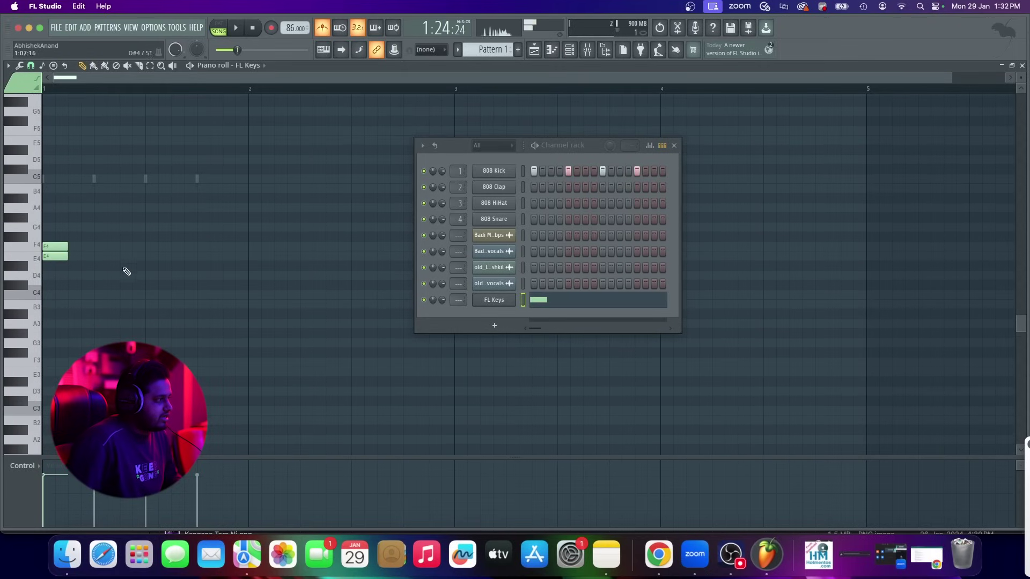
{"action": "right_click", "coordinate": [44, 256]}
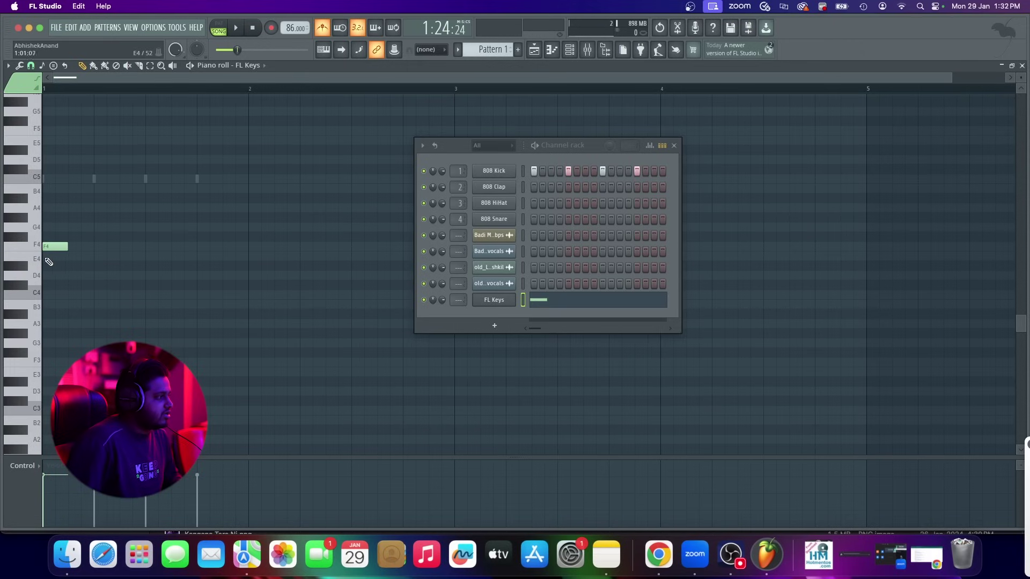
{"action": "right_click", "coordinate": [55, 247]}
{"action": "left_click", "coordinate": [534, 50]}
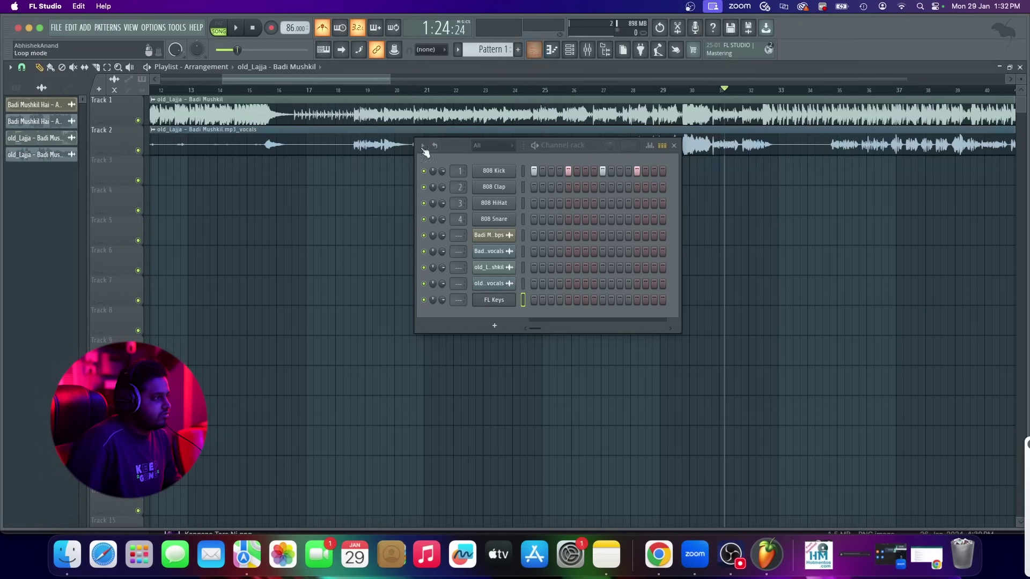
Hide the channel rack and delete the full-song old_Lajja - Badi Mushkil clip from Track 1
{"action": "double_click", "coordinate": [361, 104]}
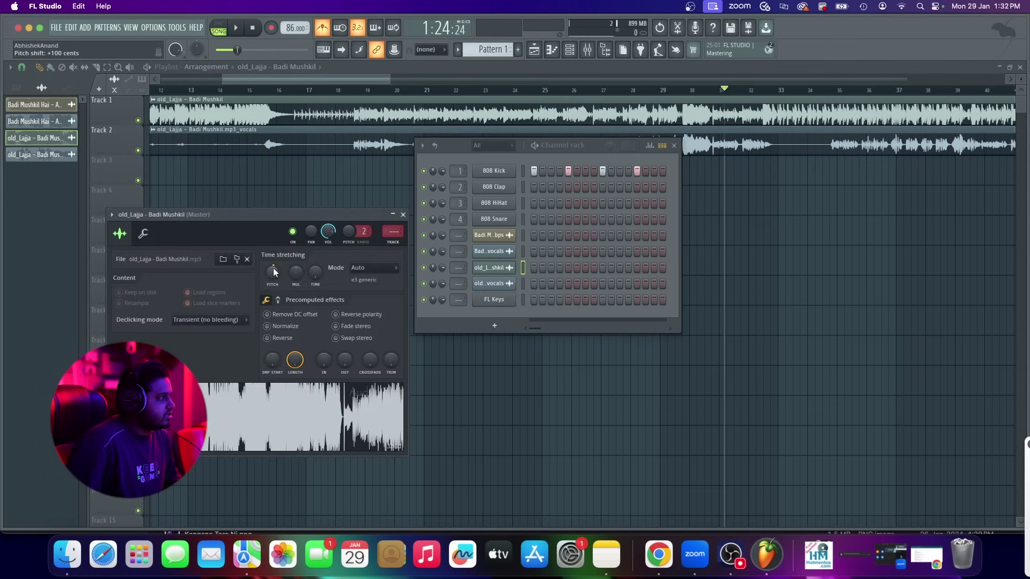
{"action": "left_click", "coordinate": [403, 215]}
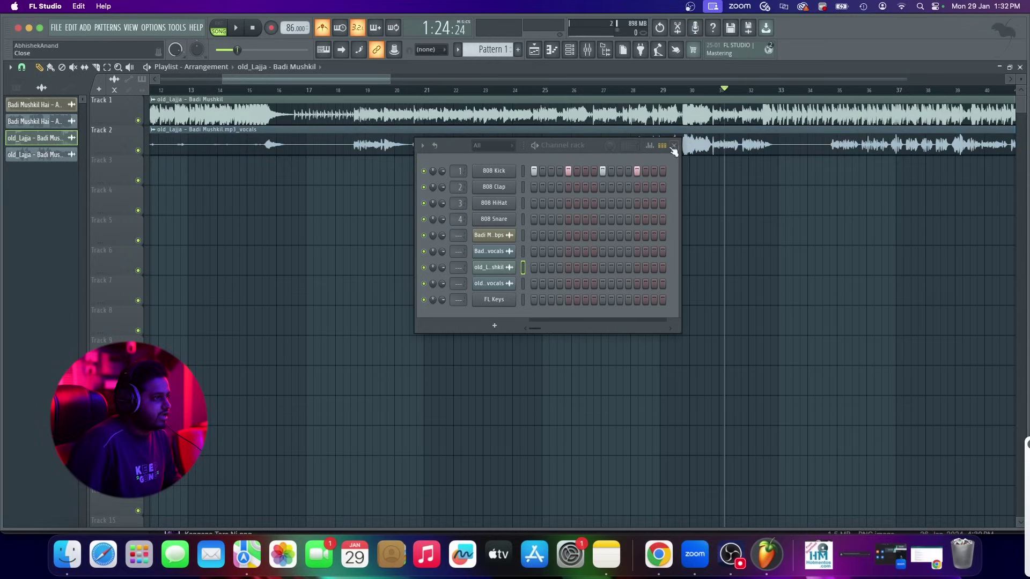
{"action": "left_click", "coordinate": [674, 146]}
{"action": "right_click", "coordinate": [392, 112]}
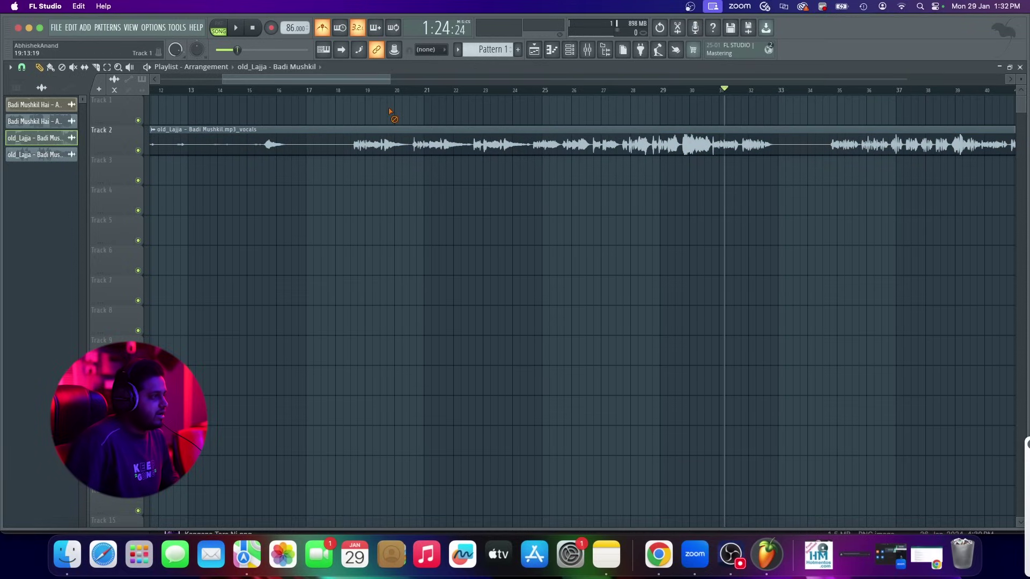
Cut the silent lead-in off the vocals clip on Track 2 and move the clip to 19:16:00, so the singing starts at bar 20
{"action": "left_click", "coordinate": [360, 91]}
{"action": "scroll", "coordinate": [469, 148], "scroll_direction": "up", "scroll_amount": 8}
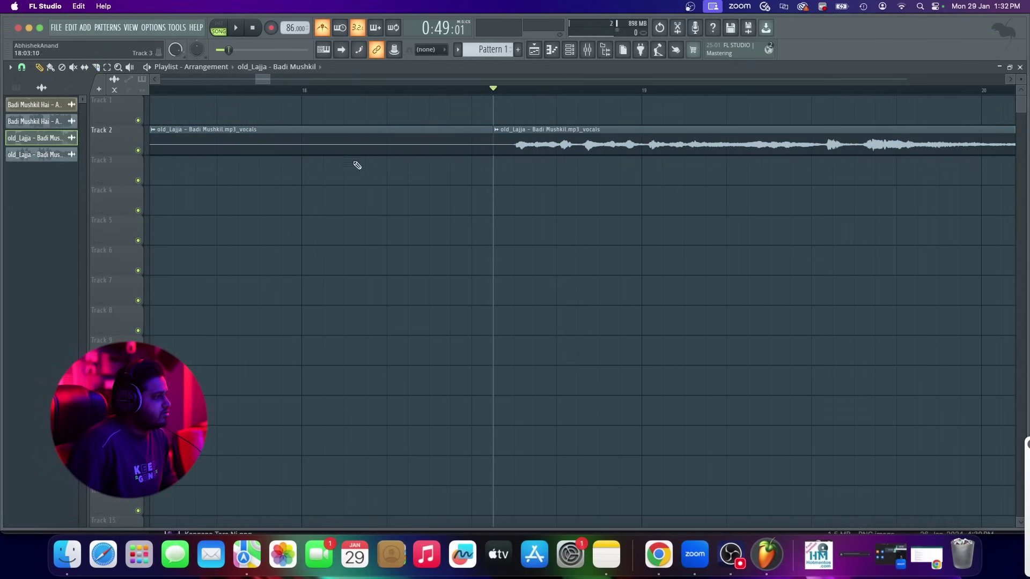
{"action": "scroll", "coordinate": [356, 161], "scroll_direction": "down", "scroll_amount": 5}
{"action": "left_click_drag", "start_coordinate": [384, 144], "coordinate": [489, 143]}
{"action": "scroll", "coordinate": [434, 146], "scroll_direction": "up", "scroll_amount": 4}
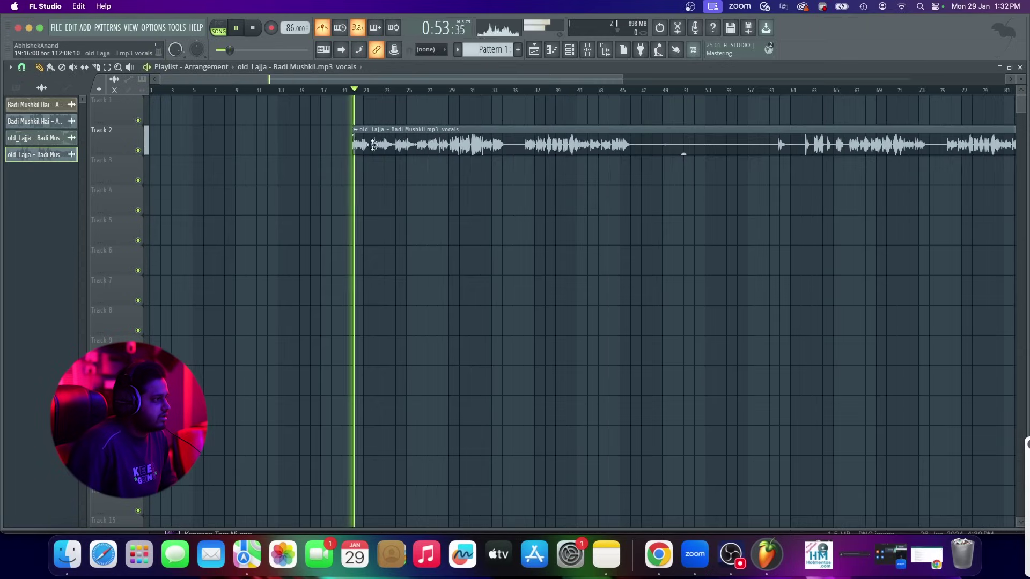
{"action": "scroll", "coordinate": [373, 144], "scroll_direction": "up", "scroll_amount": 3}
{"action": "scroll", "coordinate": [344, 149], "scroll_direction": "up", "scroll_amount": 5}
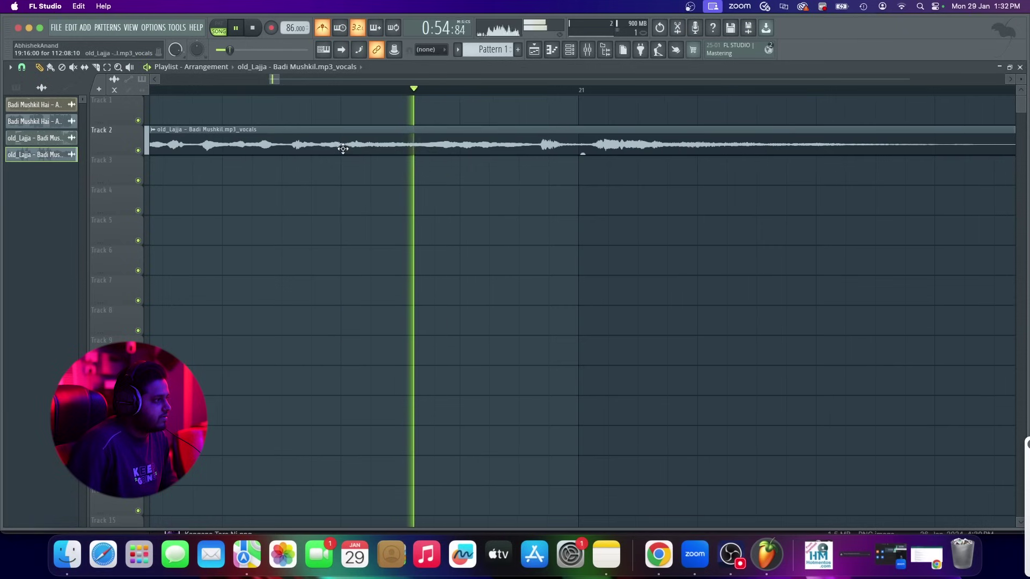
{"action": "scroll", "coordinate": [344, 149], "scroll_direction": "down", "scroll_amount": 3}
{"action": "key", "text": "space"}
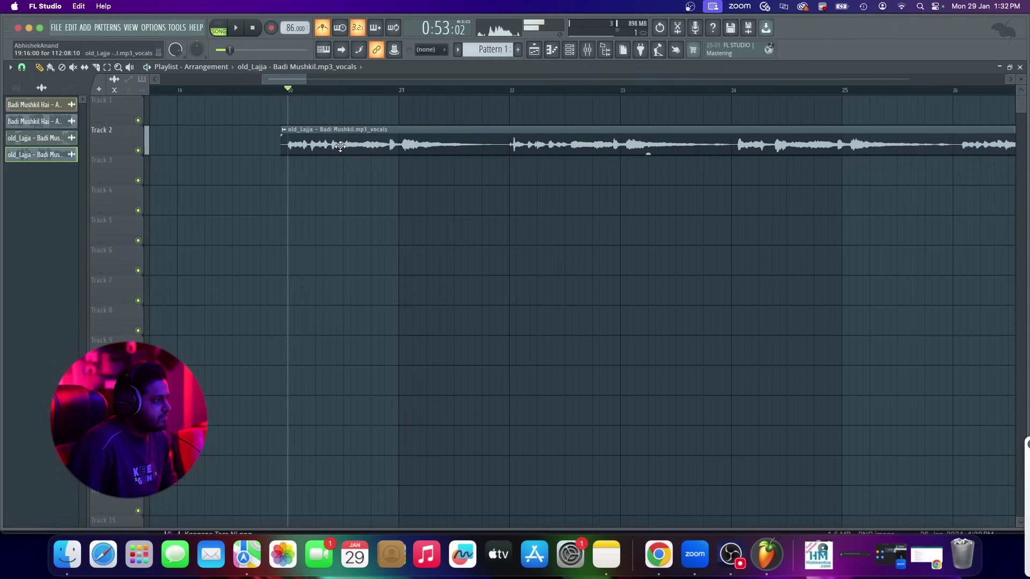
Set the playlist's grid snap to (none) for fine positioning around the start of the vocals
{"action": "left_click", "coordinate": [21, 67]}
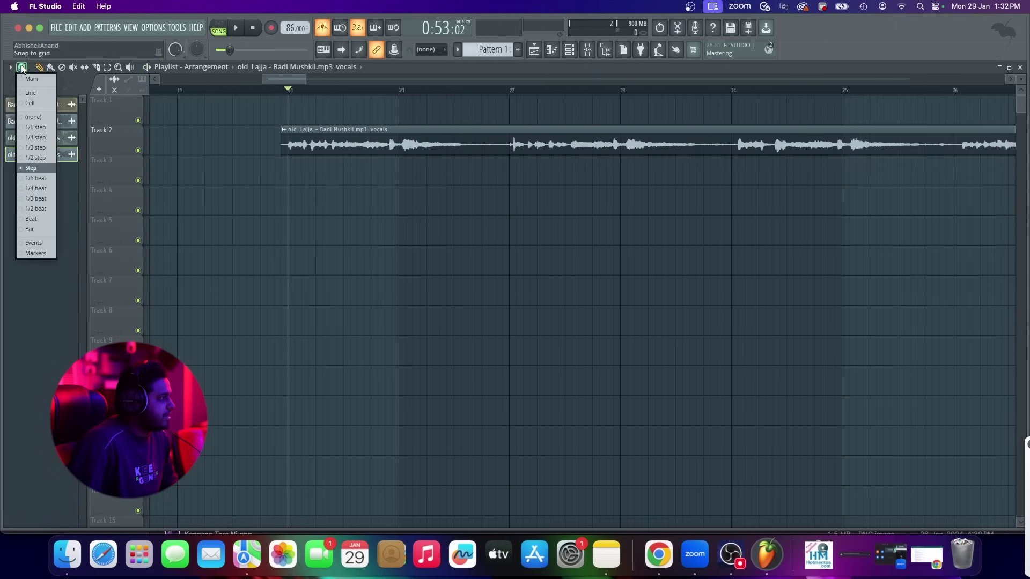
{"action": "left_click", "coordinate": [41, 124]}
{"action": "scroll", "coordinate": [236, 161], "scroll_direction": "up", "scroll_amount": 4}
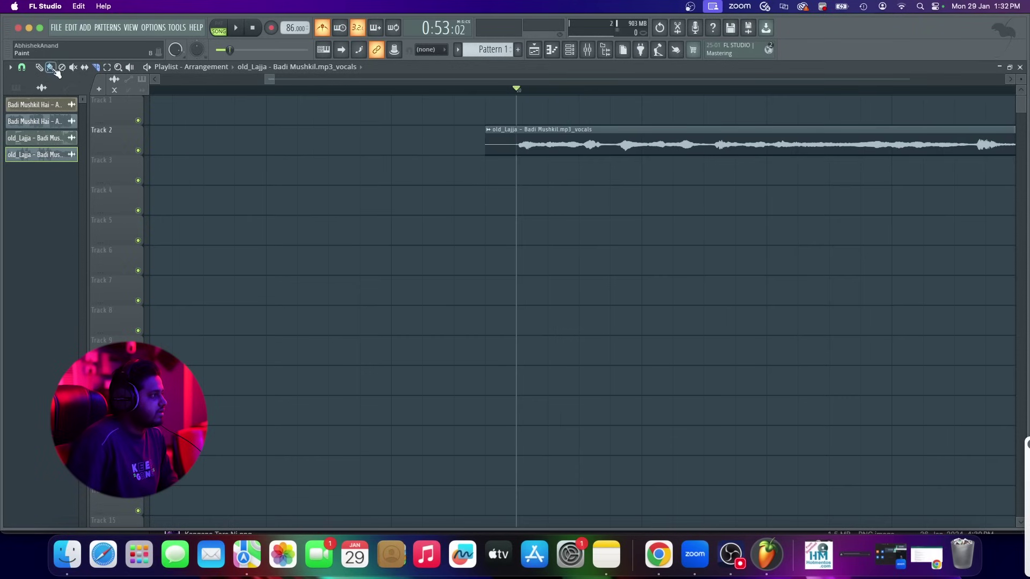
{"action": "scroll", "coordinate": [287, 119], "scroll_direction": "down", "scroll_amount": 4}
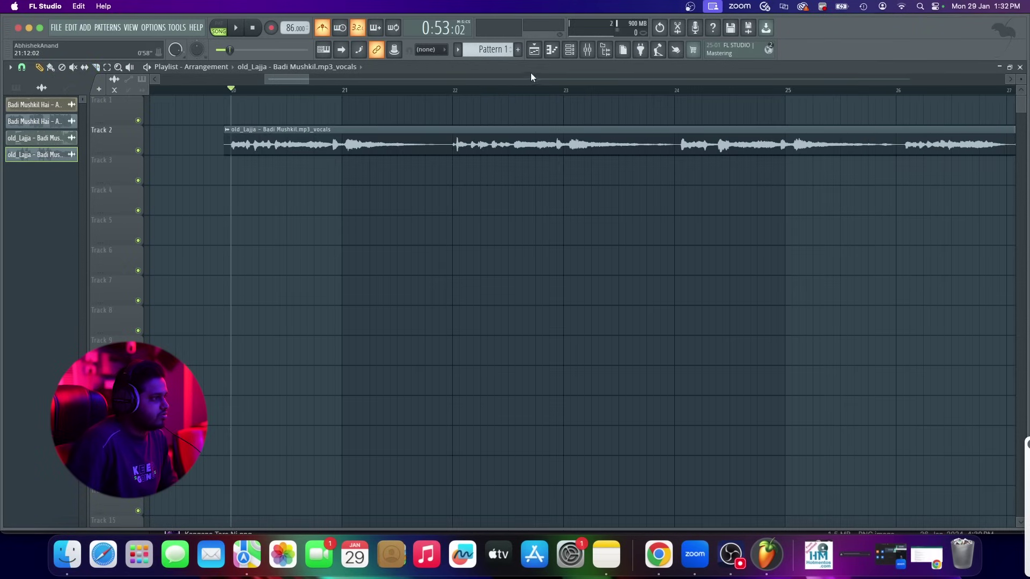
Program Pattern 1 with the 808 Kick every 4 steps, the 808 Clap on steps 5 and 13, and the 808 HiHat every 2 steps
{"action": "left_click", "coordinate": [570, 54]}
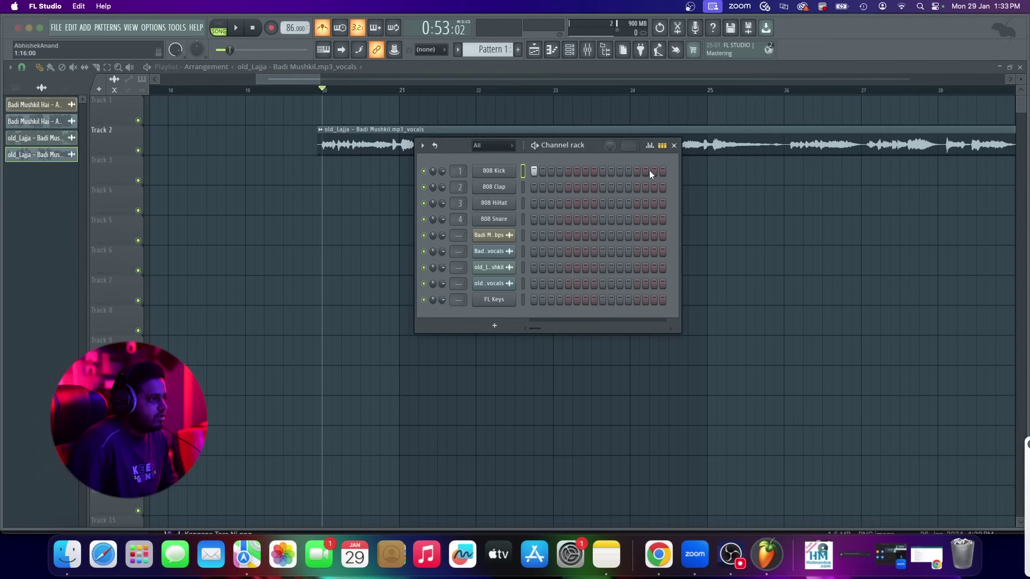
{"action": "left_click", "coordinate": [559, 171]}
{"action": "left_click", "coordinate": [569, 187]}
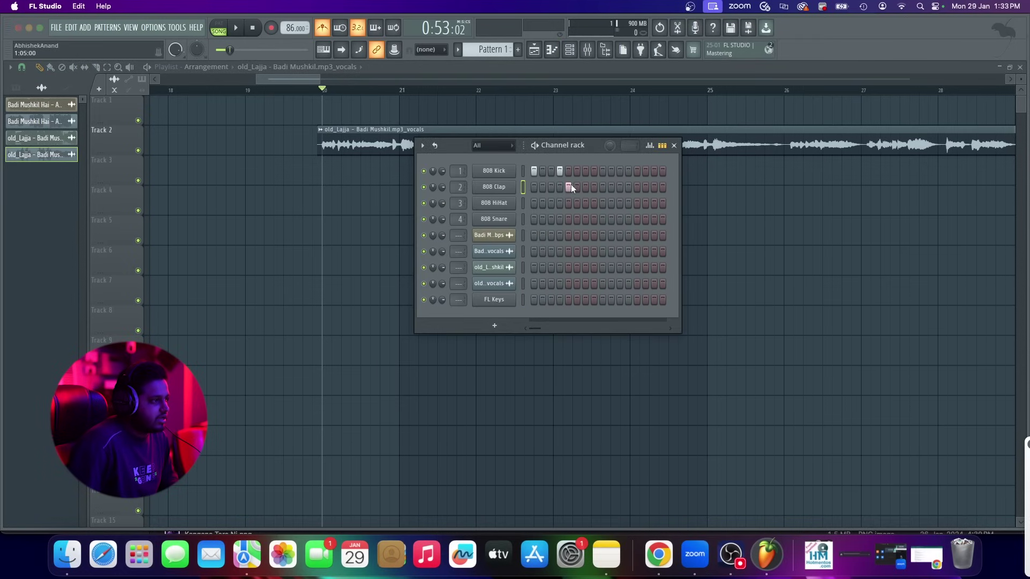
{"action": "right_click", "coordinate": [516, 173]}
{"action": "left_click", "coordinate": [666, 214]}
{"action": "right_click", "coordinate": [516, 199]}
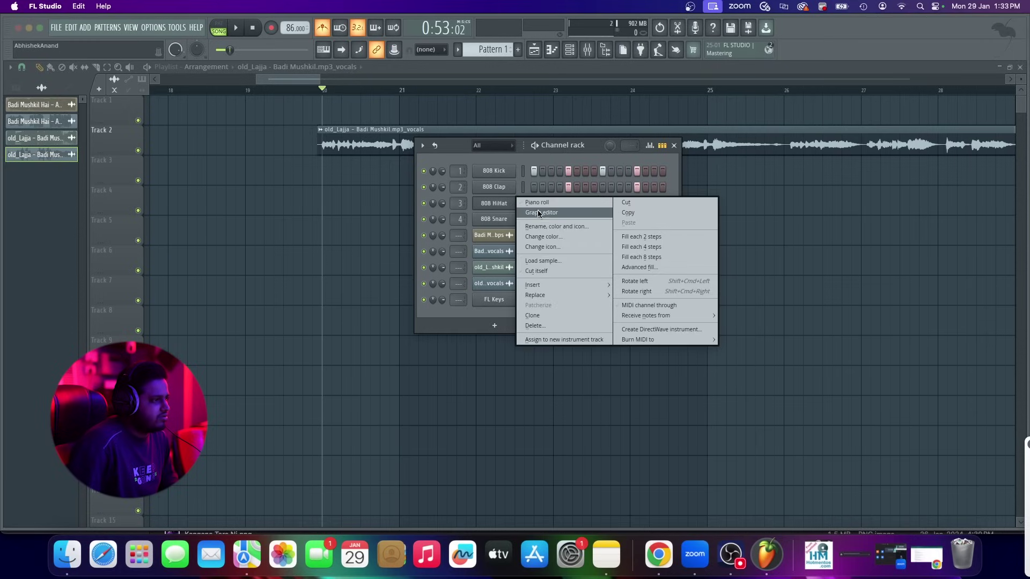
{"action": "left_click", "coordinate": [642, 236]}
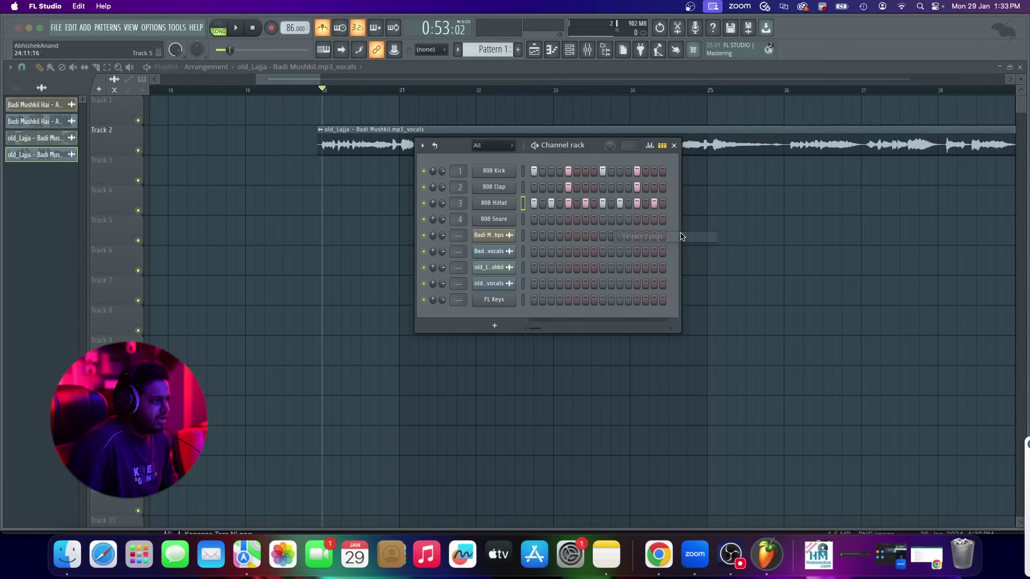
{"action": "left_click", "coordinate": [674, 145]}
Turn off the metronome and place Pattern 1 on Track 3 at bar 20, under the start of the vocals
{"action": "left_click", "coordinate": [323, 28]}
{"action": "scroll", "coordinate": [329, 185], "scroll_direction": "up", "scroll_amount": 3}
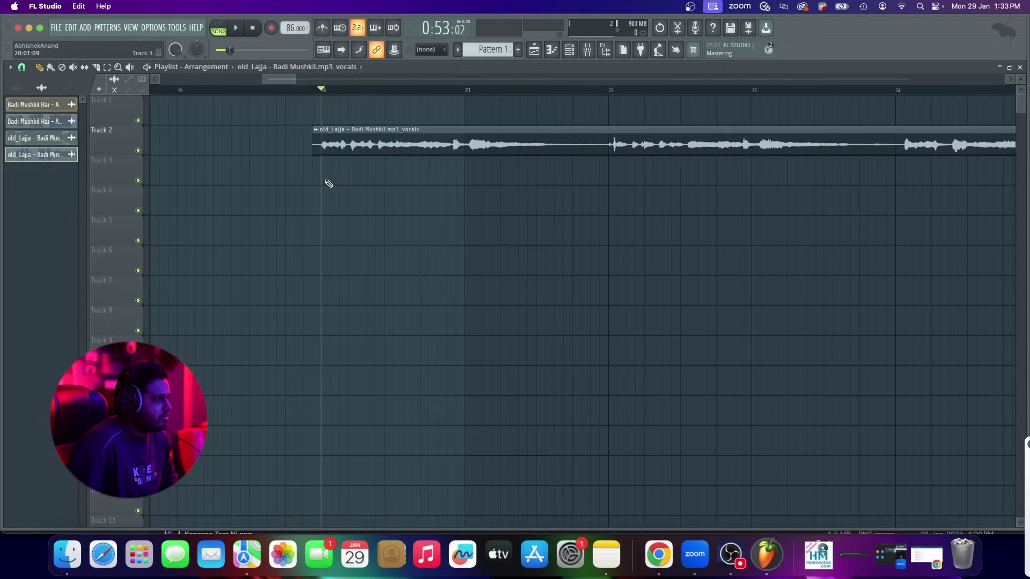
{"action": "left_click", "coordinate": [328, 183]}
{"action": "right_click", "coordinate": [397, 181]}
{"action": "left_click", "coordinate": [494, 53]}
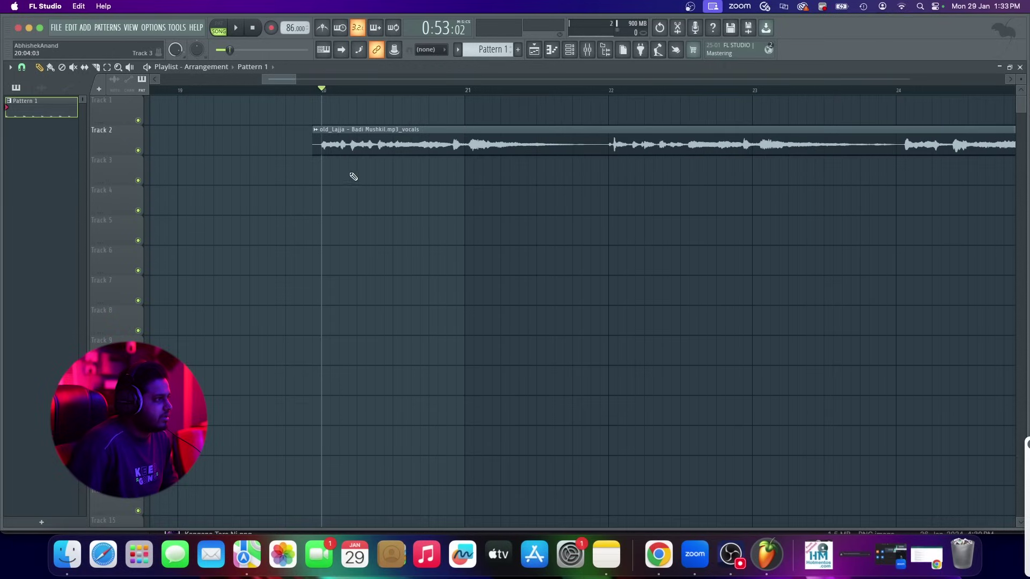
{"action": "left_click", "coordinate": [325, 180]}
{"action": "scroll", "coordinate": [325, 179], "scroll_direction": "up", "scroll_amount": 5}
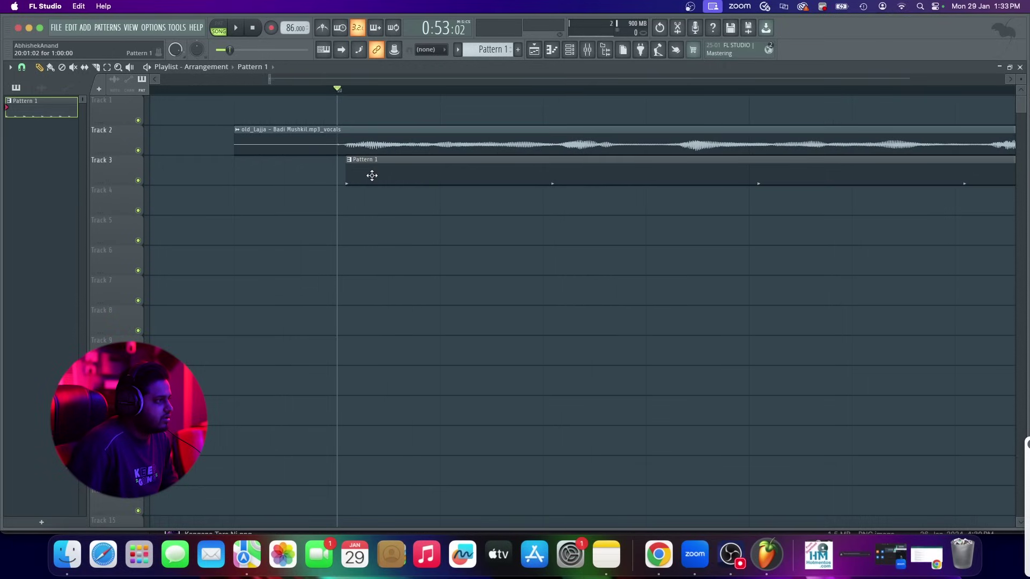
{"action": "scroll", "coordinate": [281, 131], "scroll_direction": "down", "scroll_amount": 4}
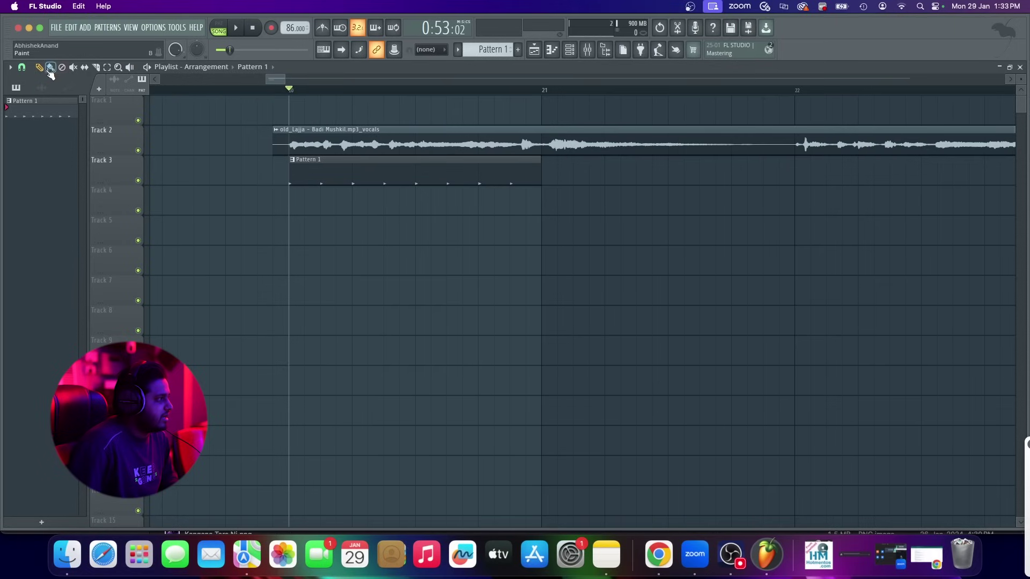
Set the grid snap to Step and add three more Pattern 1 clips end to end on Track 3, at bars 21, 22 and 23
{"action": "left_click", "coordinate": [22, 68]}
{"action": "left_click", "coordinate": [33, 169]}
{"action": "scroll", "coordinate": [353, 202], "scroll_direction": "down", "scroll_amount": 3}
{"action": "left_click", "coordinate": [456, 180]}
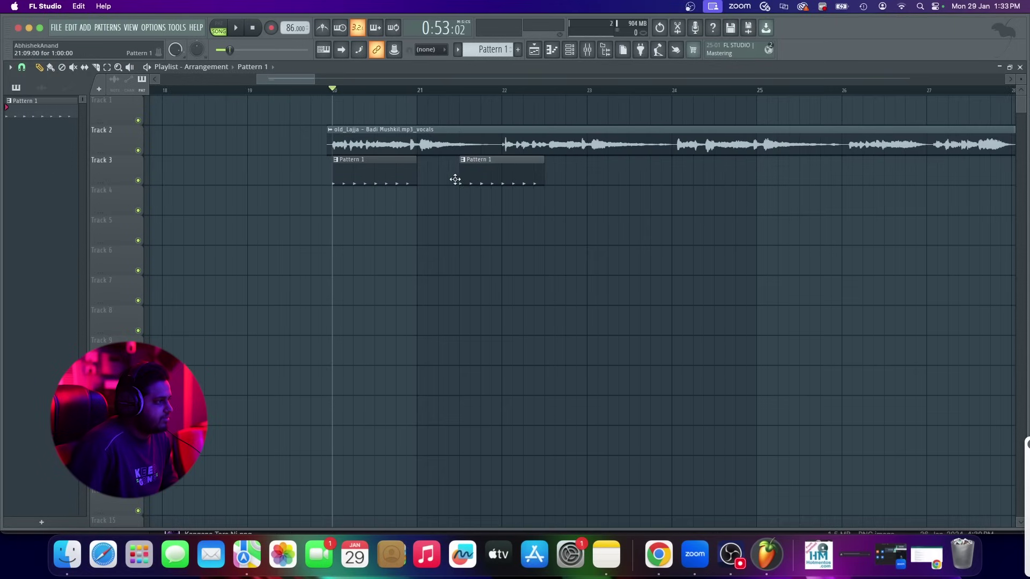
{"action": "left_click_drag", "start_coordinate": [456, 179], "coordinate": [416, 182]}
{"action": "left_click_drag", "start_coordinate": [489, 182], "coordinate": [499, 184]}
{"action": "left_click", "coordinate": [599, 185]}
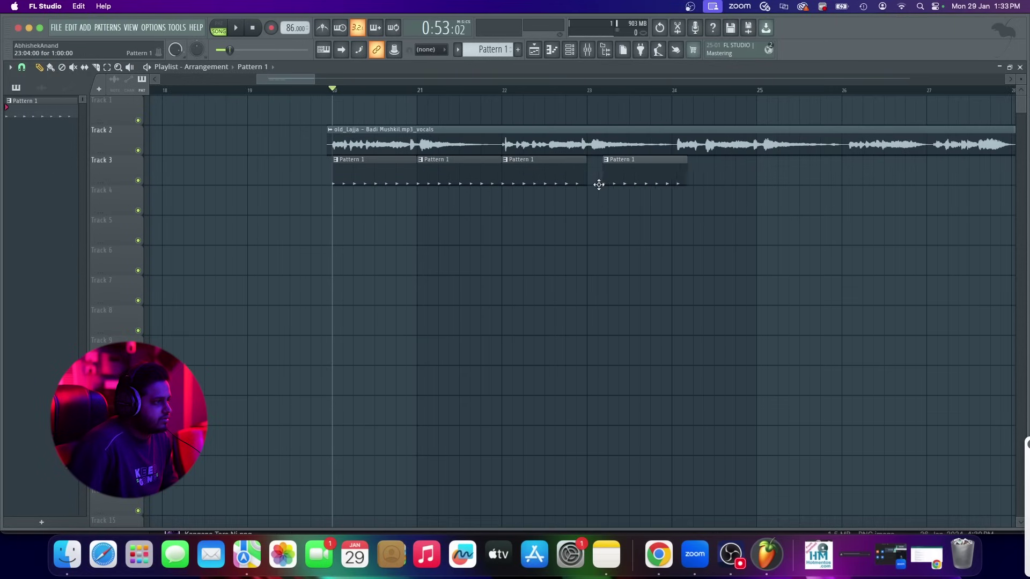
{"action": "left_click_drag", "start_coordinate": [599, 184], "coordinate": [588, 187]}
Play the vocals together with the drum pattern from bar 20 to check their alignment
{"action": "key", "text": "space"}
{"action": "scroll", "coordinate": [444, 170], "scroll_direction": "down", "scroll_amount": 5}
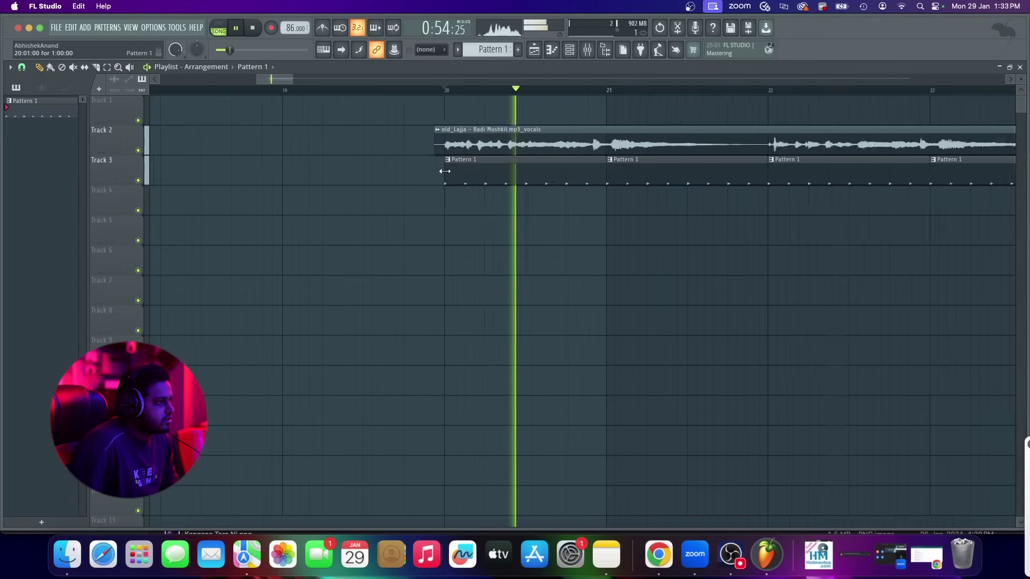
{"action": "scroll", "coordinate": [563, 178], "scroll_direction": "up", "scroll_amount": 5}
{"action": "scroll", "coordinate": [563, 178], "scroll_direction": "down", "scroll_amount": 5}
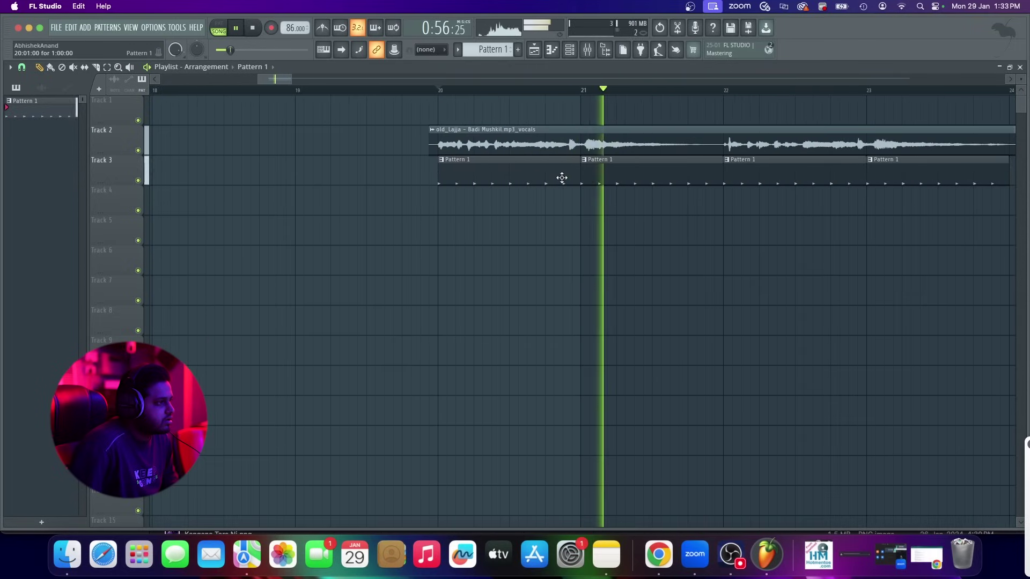
{"action": "key", "text": "space"}
Nudge the vocals clip on Track 2 slightly earlier to 19:15:18 and replay it against the drum pattern
{"action": "scroll", "coordinate": [481, 138], "scroll_direction": "up", "scroll_amount": 5}
{"action": "key", "text": "space"}
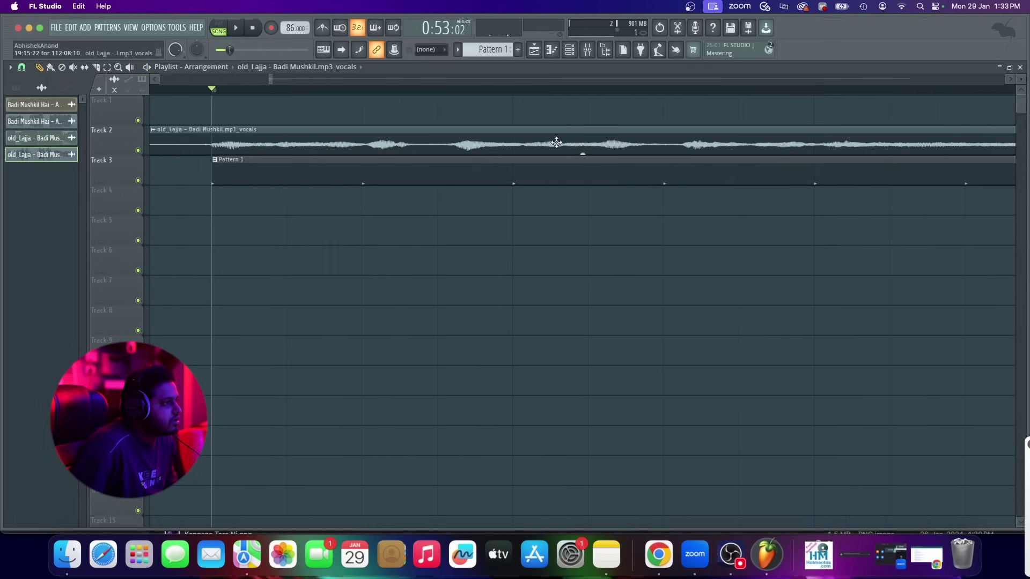
{"action": "key", "text": "space"}
{"action": "scroll", "coordinate": [558, 143], "scroll_direction": "down", "scroll_amount": 4}
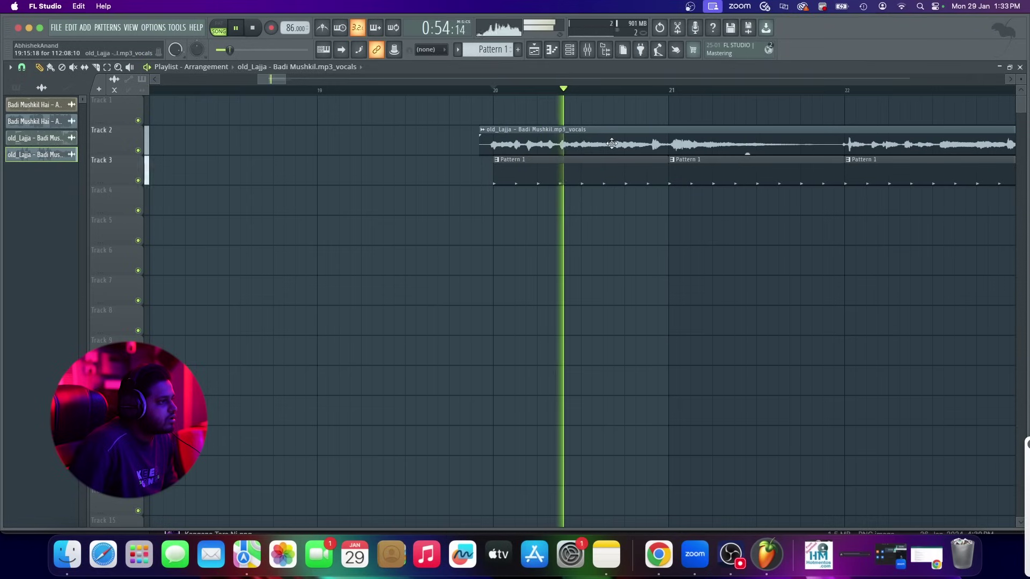
{"action": "scroll", "coordinate": [613, 143], "scroll_direction": "up", "scroll_amount": 5}
{"action": "scroll", "coordinate": [541, 143], "scroll_direction": "down", "scroll_amount": 4}
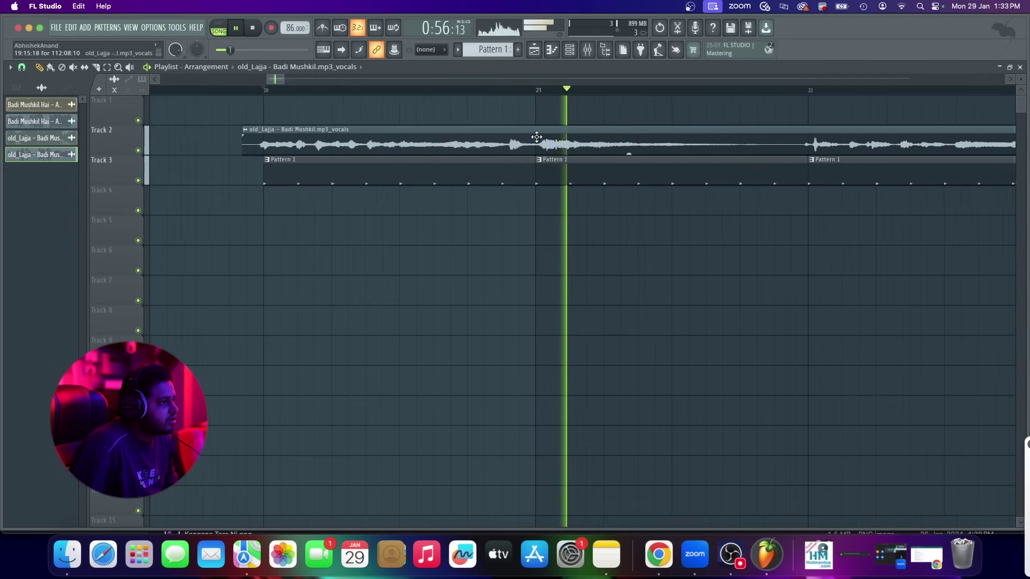
Check the vocal timing around bars 20 to 22, turn the metronome on, and play from bar 20 again
{"action": "left_click", "coordinate": [817, 90]}
{"action": "scroll", "coordinate": [635, 118], "scroll_direction": "down", "scroll_amount": 4}
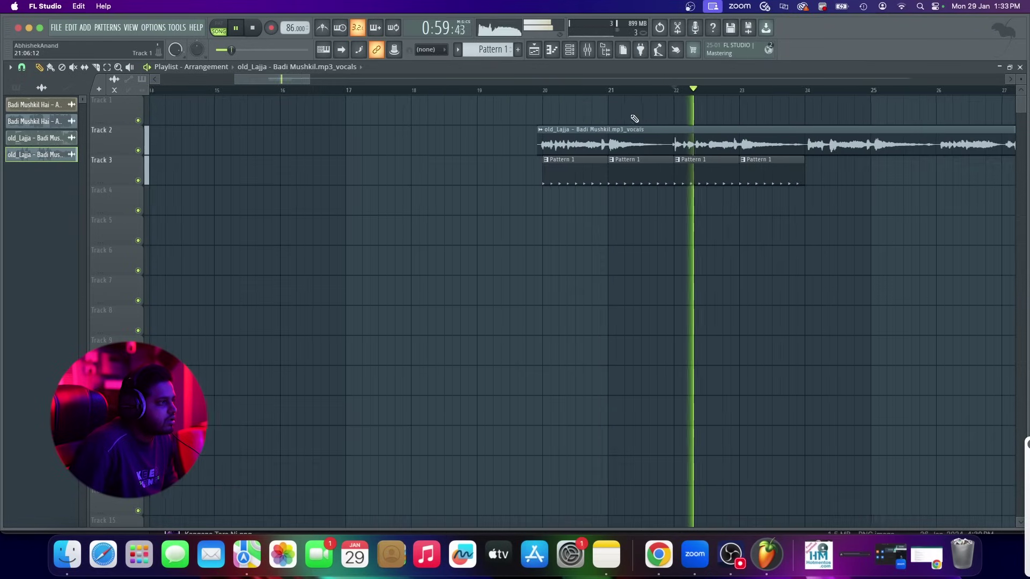
{"action": "key", "text": "space"}
{"action": "scroll", "coordinate": [550, 117], "scroll_direction": "up", "scroll_amount": 5}
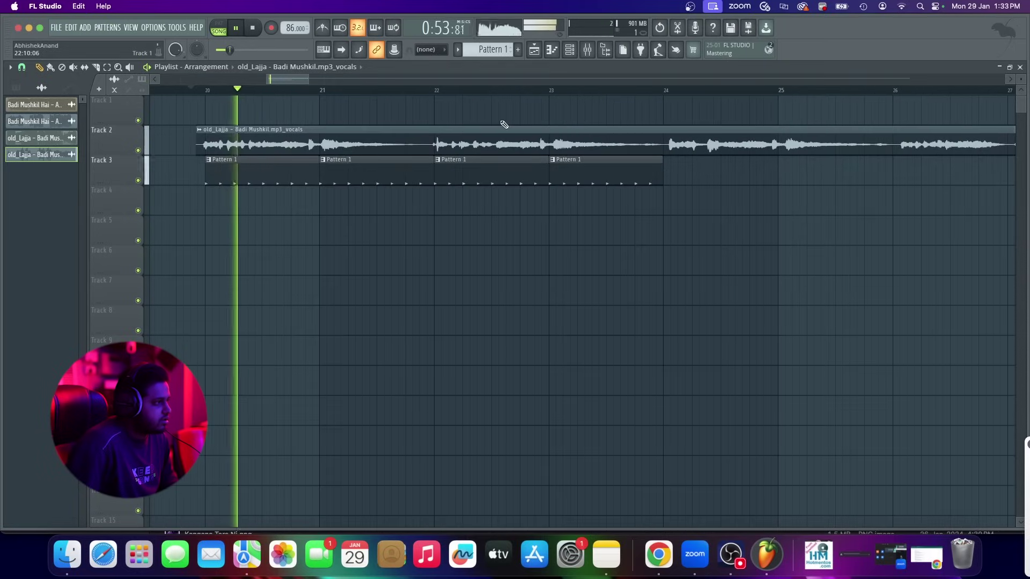
{"action": "scroll", "coordinate": [212, 156], "scroll_direction": "up", "scroll_amount": 5}
{"action": "scroll", "coordinate": [211, 156], "scroll_direction": "down", "scroll_amount": 4}
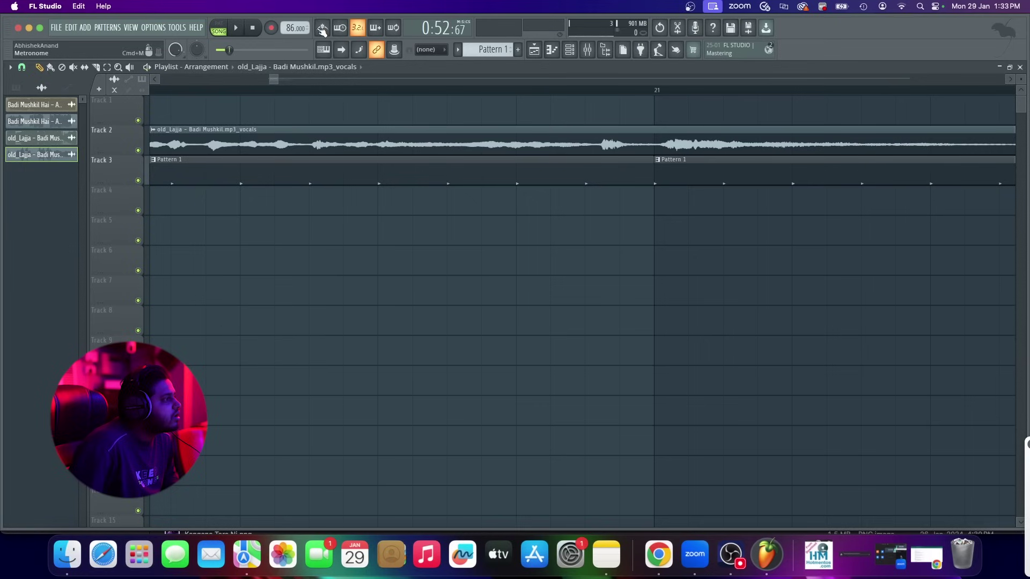
{"action": "scroll", "coordinate": [336, 205], "scroll_direction": "down", "scroll_amount": 4}
{"action": "scroll", "coordinate": [324, 195], "scroll_direction": "up", "scroll_amount": 4}
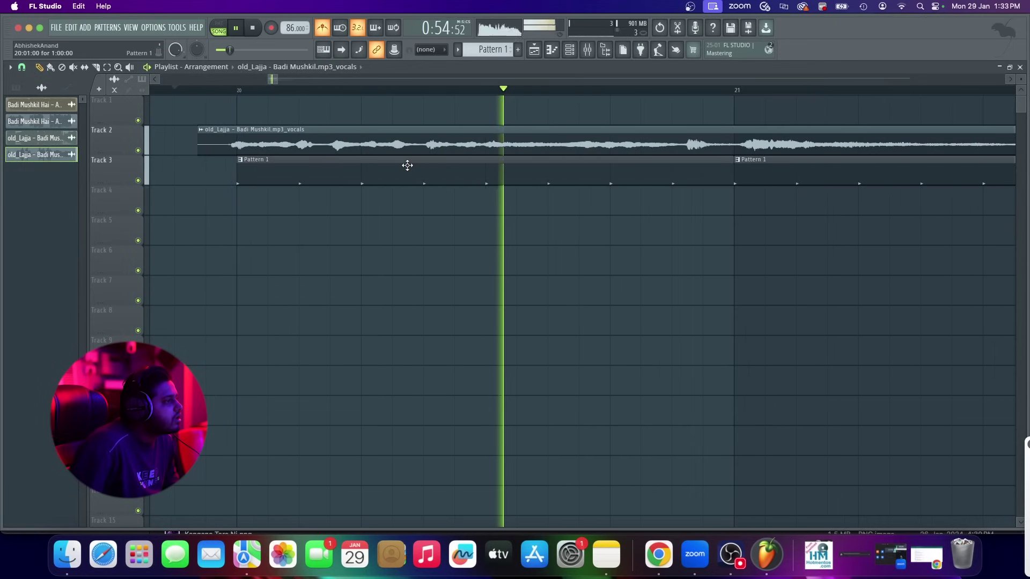
Stop playback and switch all audio clips in the project to realtime stretching
{"action": "scroll", "coordinate": [429, 150], "scroll_direction": "down", "scroll_amount": 5}
{"action": "key", "text": "space"}
{"action": "left_click", "coordinate": [174, 28]}
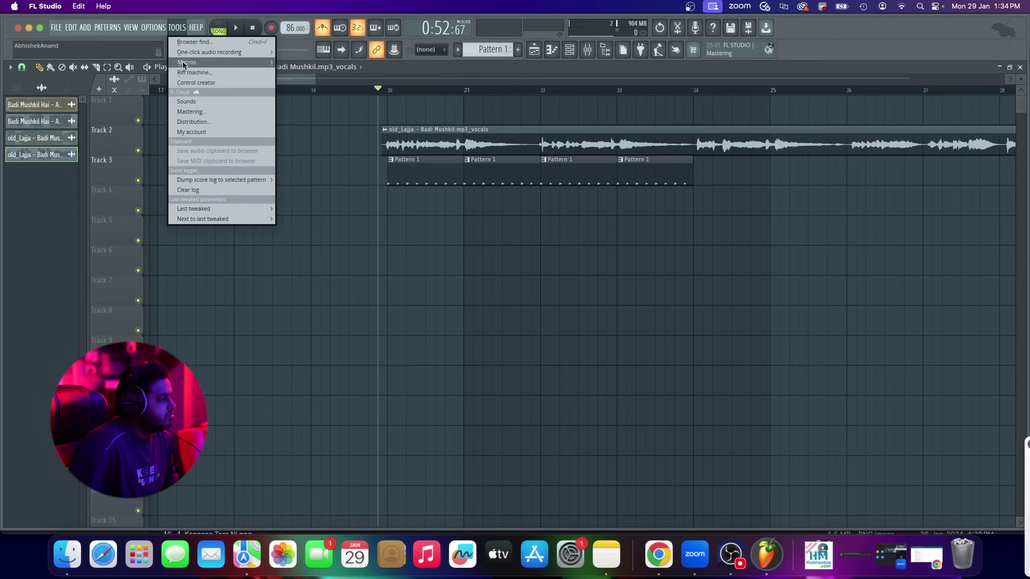
{"action": "mouse_move", "coordinate": [196, 27]}
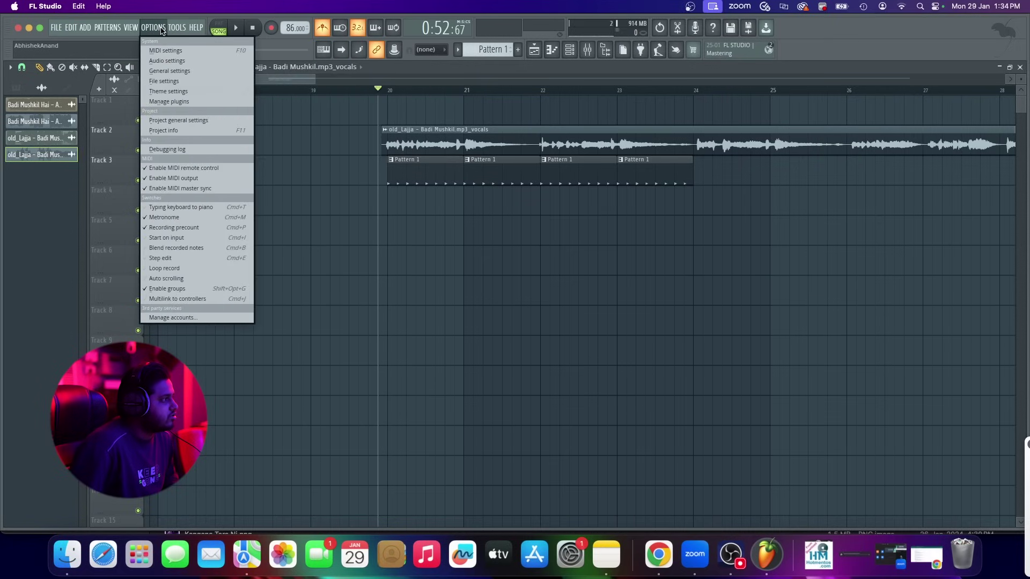
{"action": "mouse_move", "coordinate": [213, 62]}
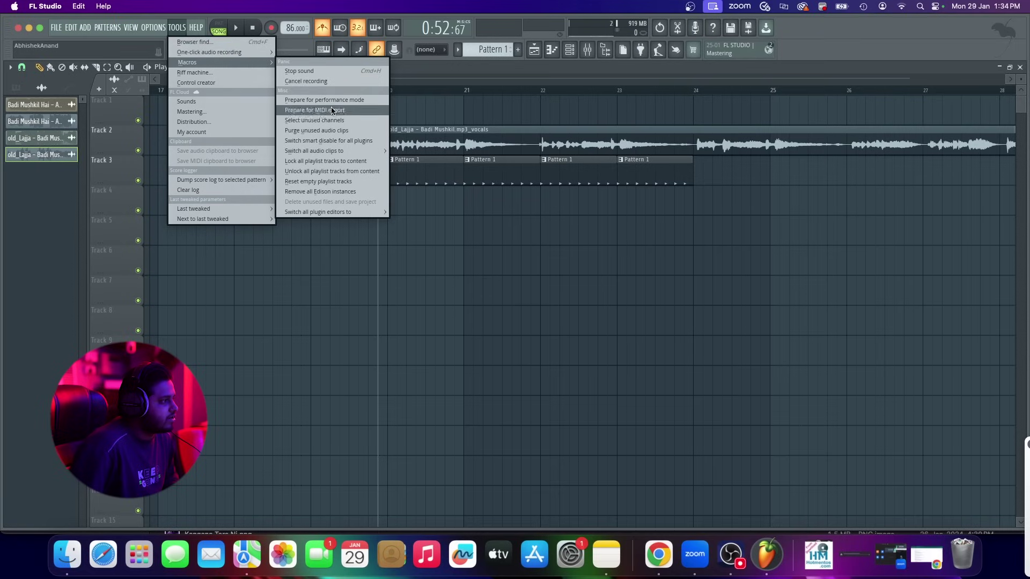
{"action": "mouse_move", "coordinate": [338, 153]}
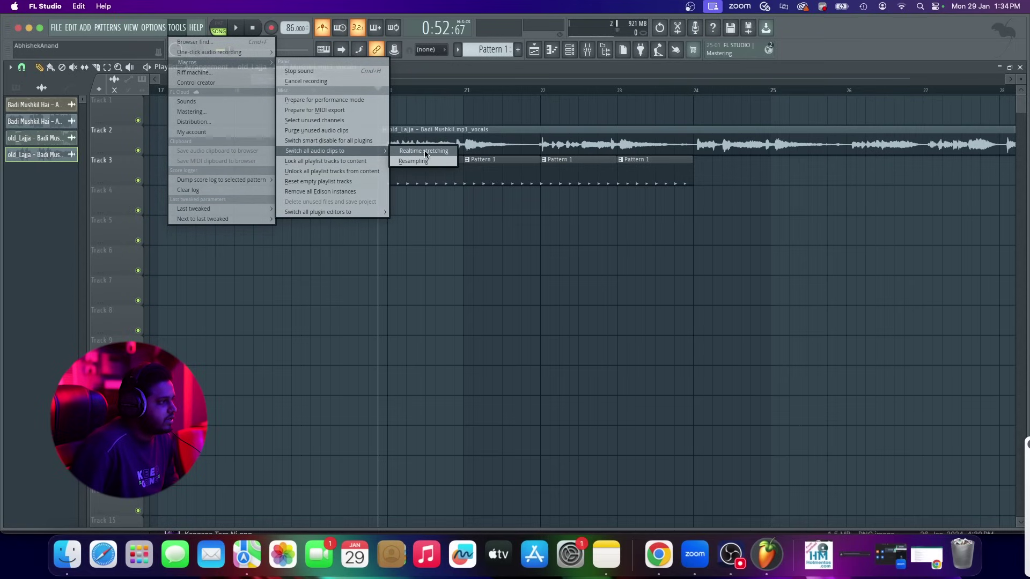
{"action": "left_click", "coordinate": [424, 152]}
{"action": "key", "text": "Return"}
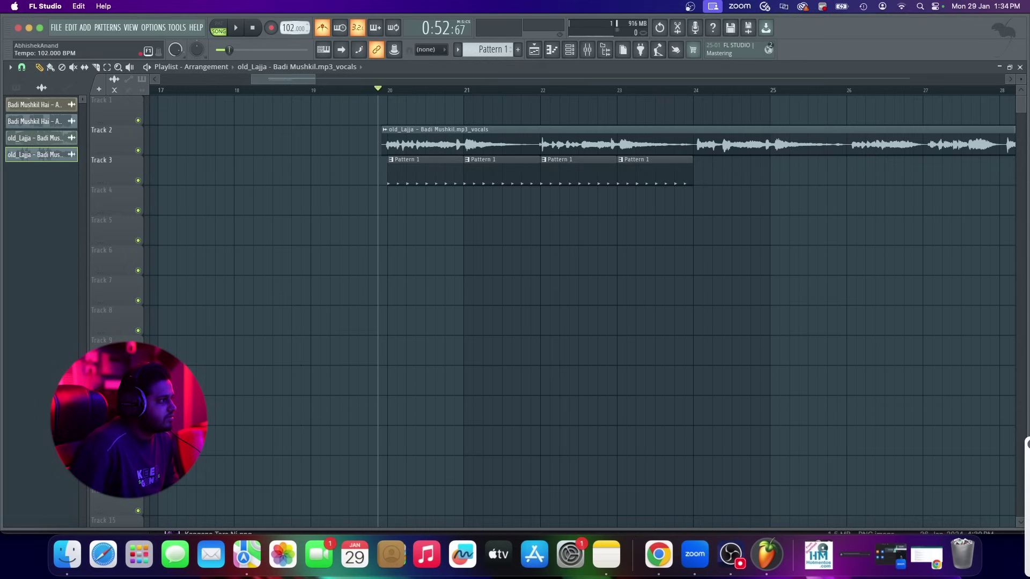
Set the project tempo to 105 BPM and play the vocals against the drum pattern from bar 20 with the metronome off
{"action": "scroll", "coordinate": [336, 119], "scroll_direction": "down", "scroll_amount": 5}
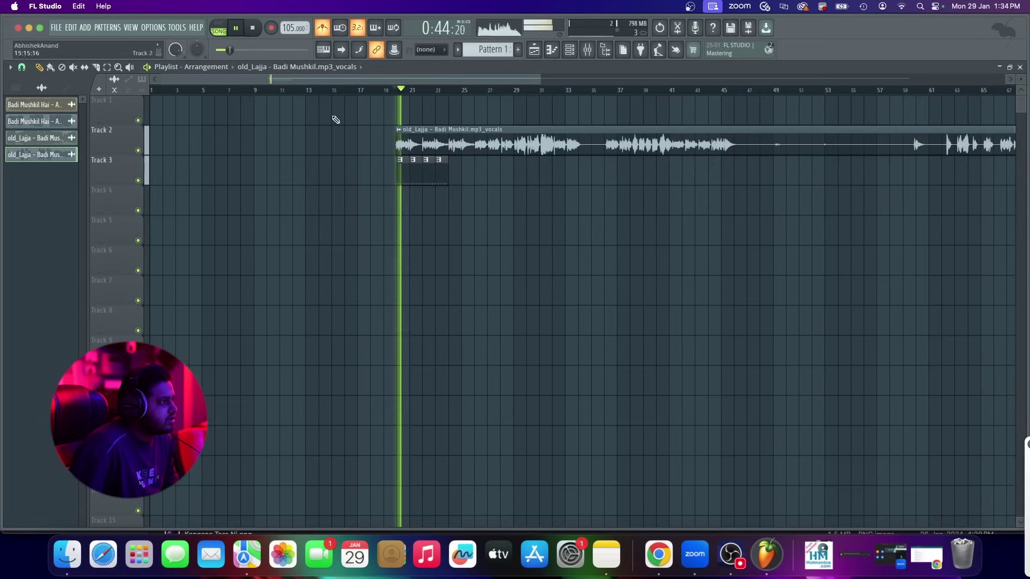
{"action": "scroll", "coordinate": [385, 283], "scroll_direction": "up", "scroll_amount": 8}
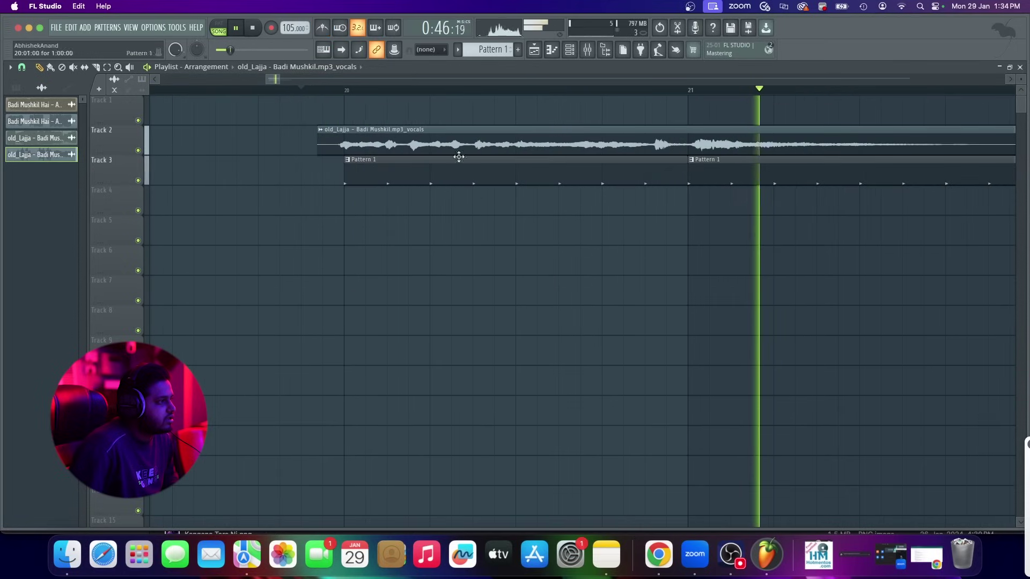
{"action": "scroll", "coordinate": [446, 241], "scroll_direction": "down", "scroll_amount": 2}
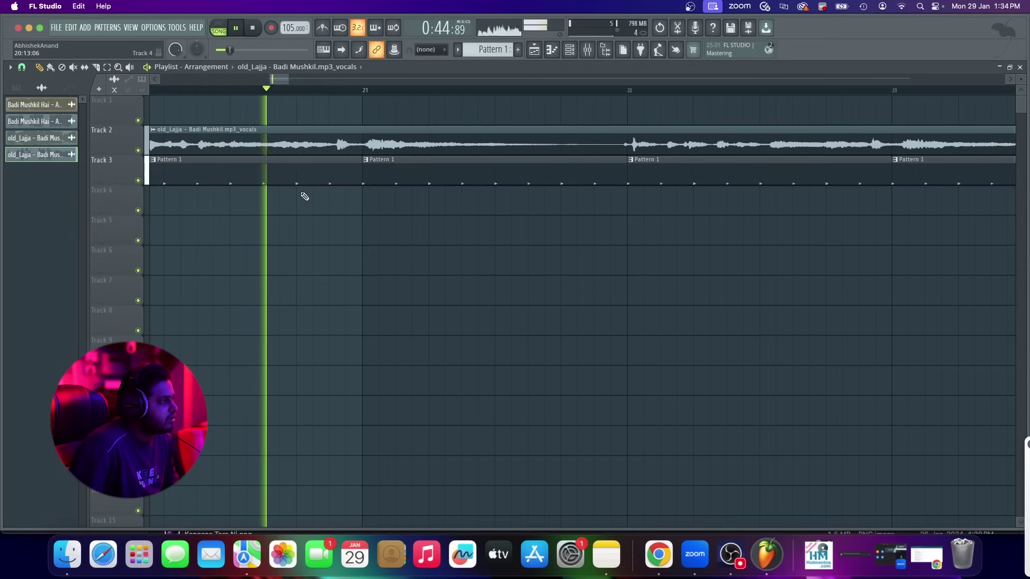
{"action": "key", "text": "space"}
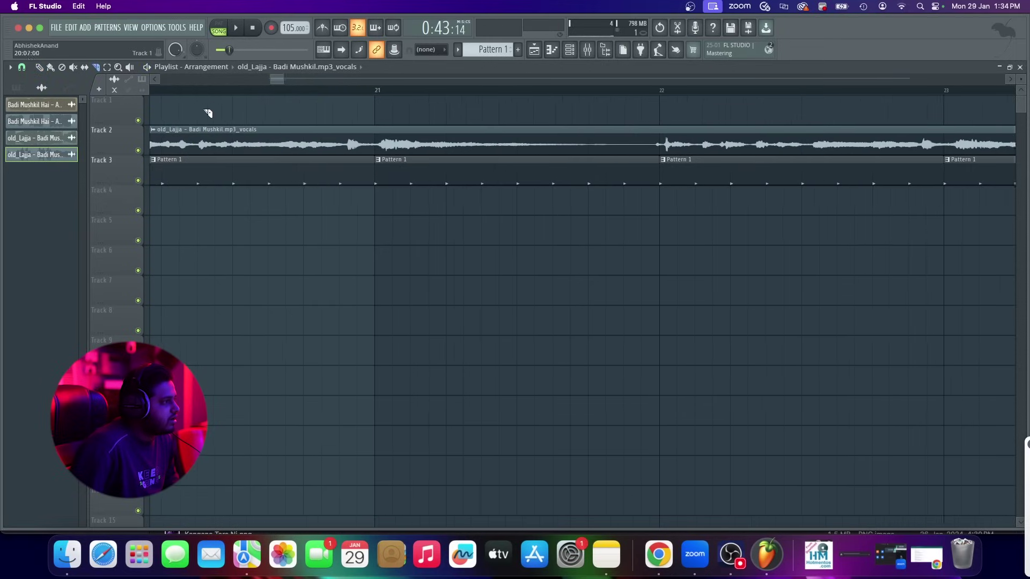
Slice the Track 2 vocals at about 20:15:11, just before bar 21, shift the second part slightly later and play from bar 20
{"action": "scroll", "coordinate": [632, 146], "scroll_direction": "up", "scroll_amount": 3}
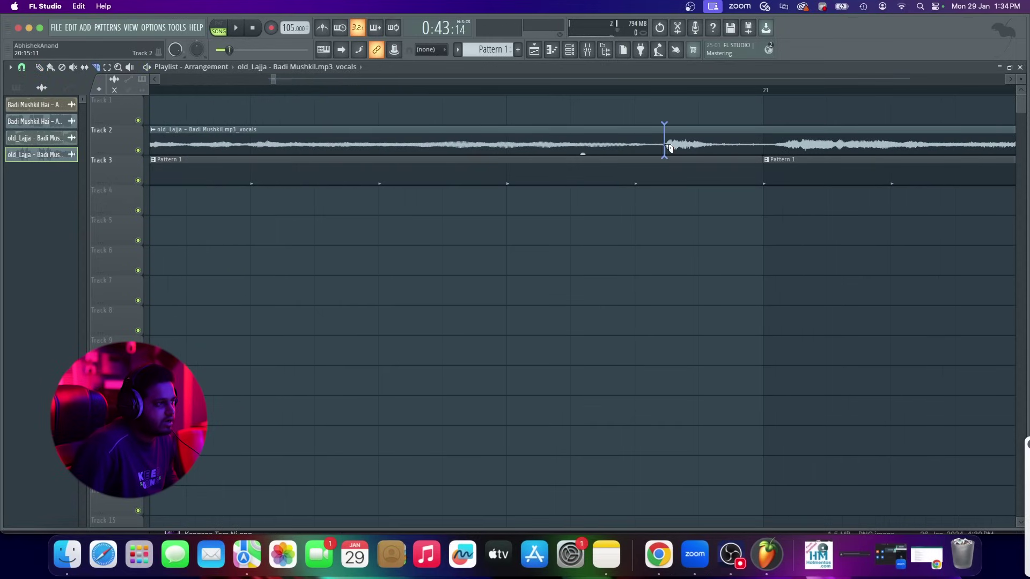
{"action": "left_click", "coordinate": [40, 68]}
{"action": "scroll", "coordinate": [204, 122], "scroll_direction": "down", "scroll_amount": 3}
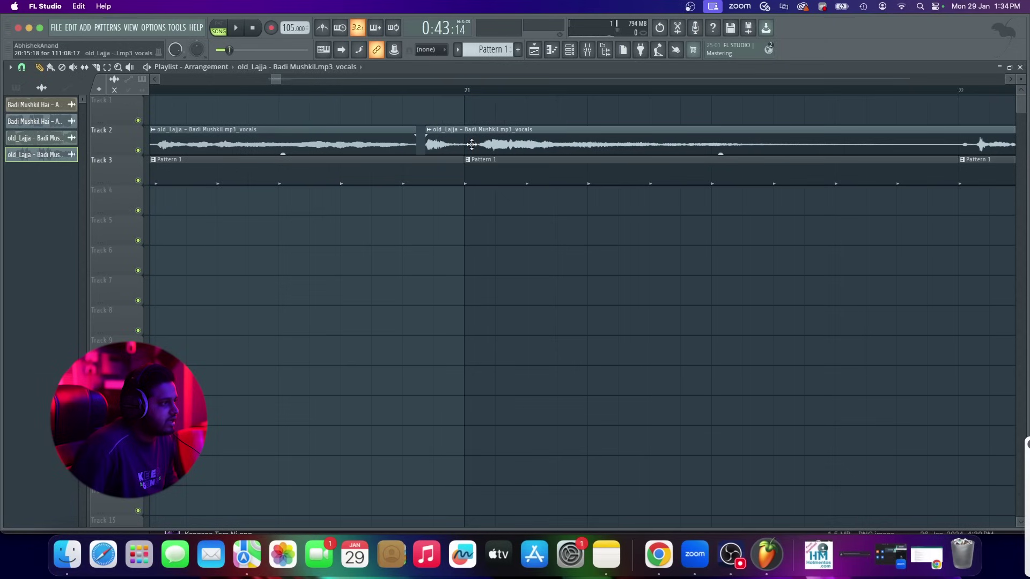
{"action": "key", "text": "space"}
{"action": "scroll", "coordinate": [480, 148], "scroll_direction": "down", "scroll_amount": 5}
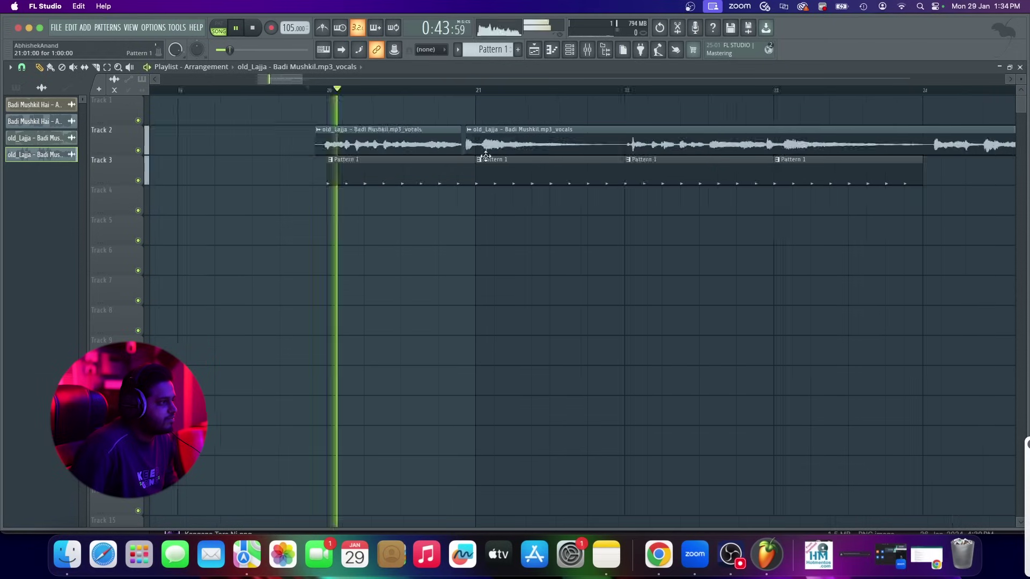
Move the second vocals slice earlier to about 20:14:20, overlapping the end of the first slice just before bar 21
{"action": "scroll", "coordinate": [479, 152], "scroll_direction": "up", "scroll_amount": 5}
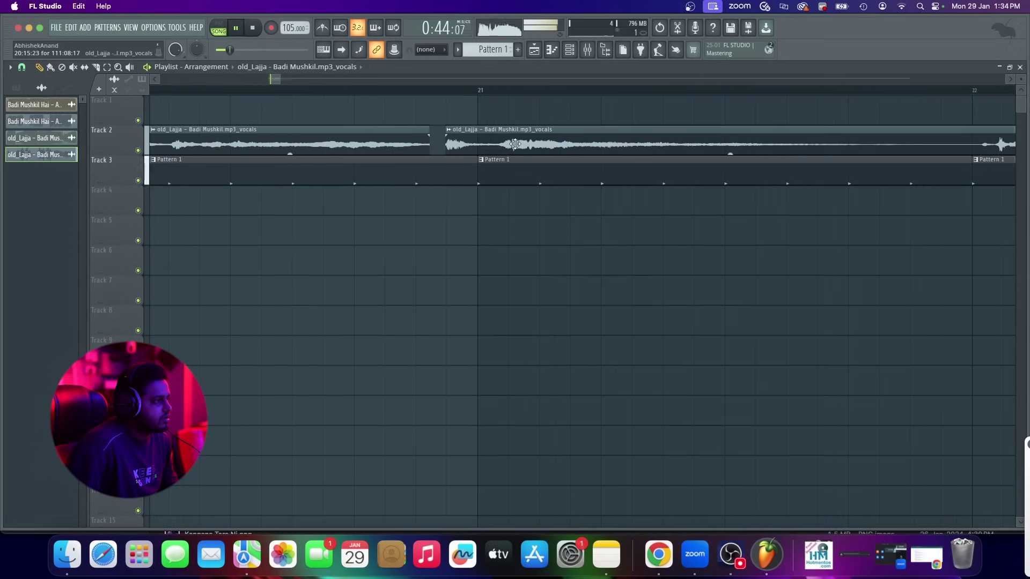
{"action": "left_click_drag", "start_coordinate": [515, 144], "coordinate": [484, 148]}
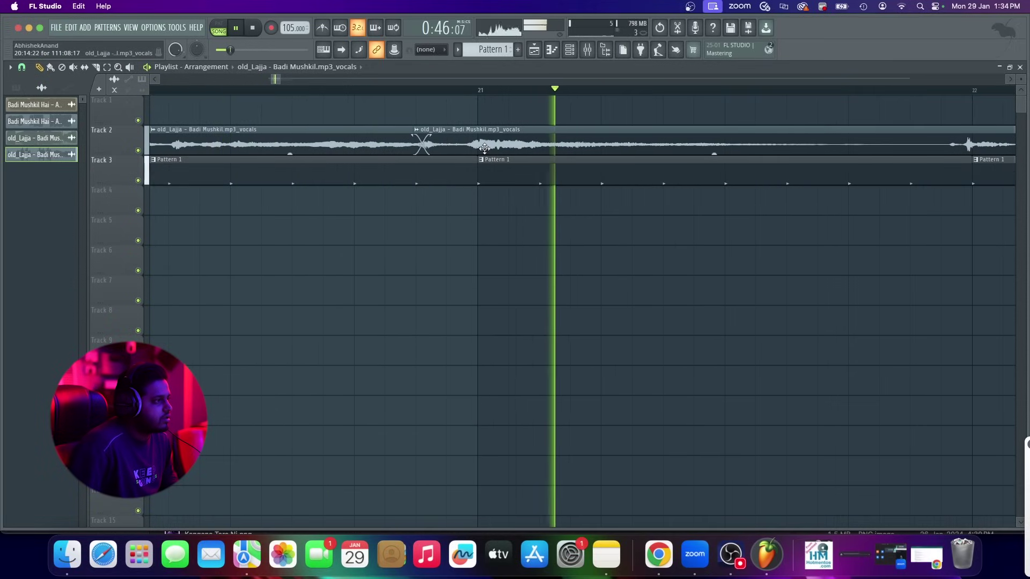
{"action": "scroll", "coordinate": [490, 148], "scroll_direction": "up", "scroll_amount": 2}
{"action": "scroll", "coordinate": [490, 147], "scroll_direction": "up", "scroll_amount": 2}
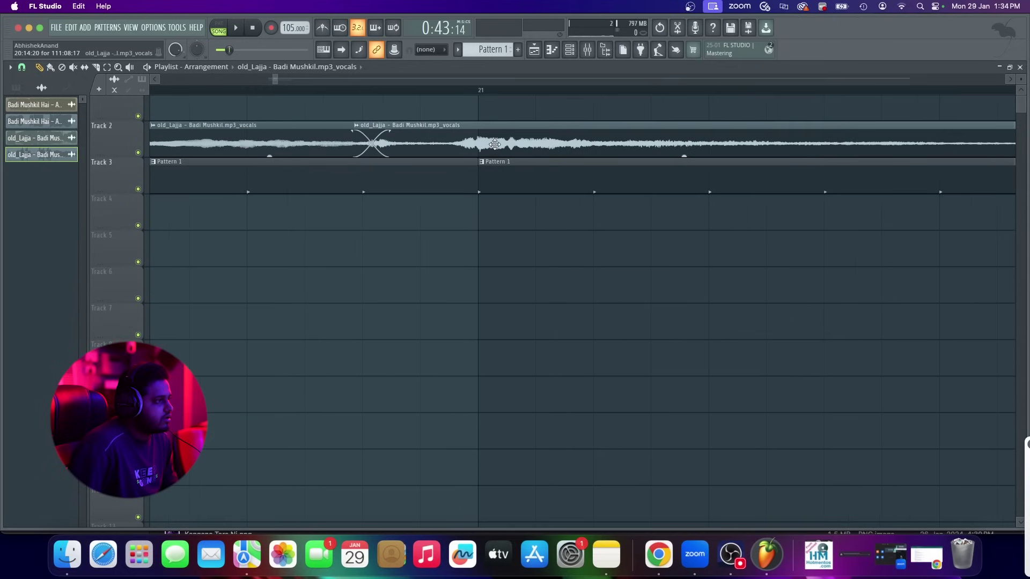
{"action": "scroll", "coordinate": [496, 145], "scroll_direction": "down", "scroll_amount": 5}
{"action": "key", "text": "super+space"}
{"action": "key", "text": "Escape"}
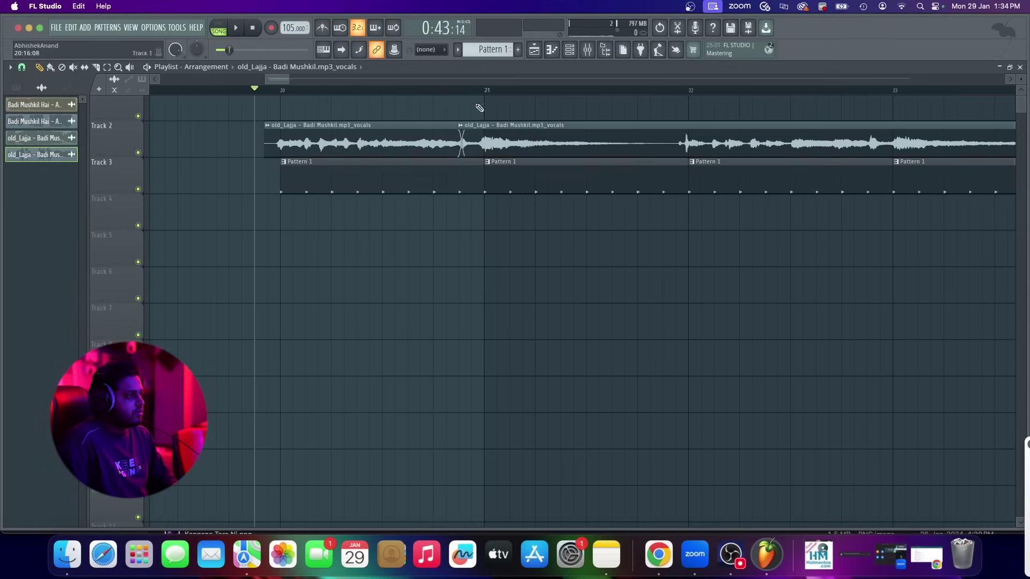
Fine-tune the second vocals slice to 20:15:03 and play it against the drum pattern through bar 23
{"action": "key", "text": "space"}
{"action": "scroll", "coordinate": [420, 152], "scroll_direction": "down", "scroll_amount": 4}
{"action": "scroll", "coordinate": [482, 159], "scroll_direction": "up", "scroll_amount": 4}
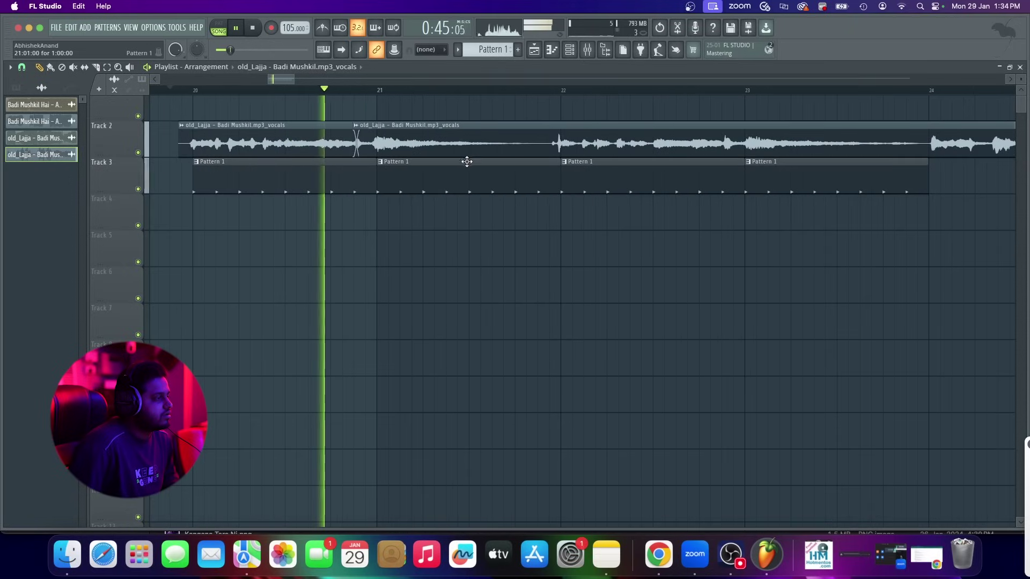
{"action": "scroll", "coordinate": [401, 147], "scroll_direction": "up", "scroll_amount": 3}
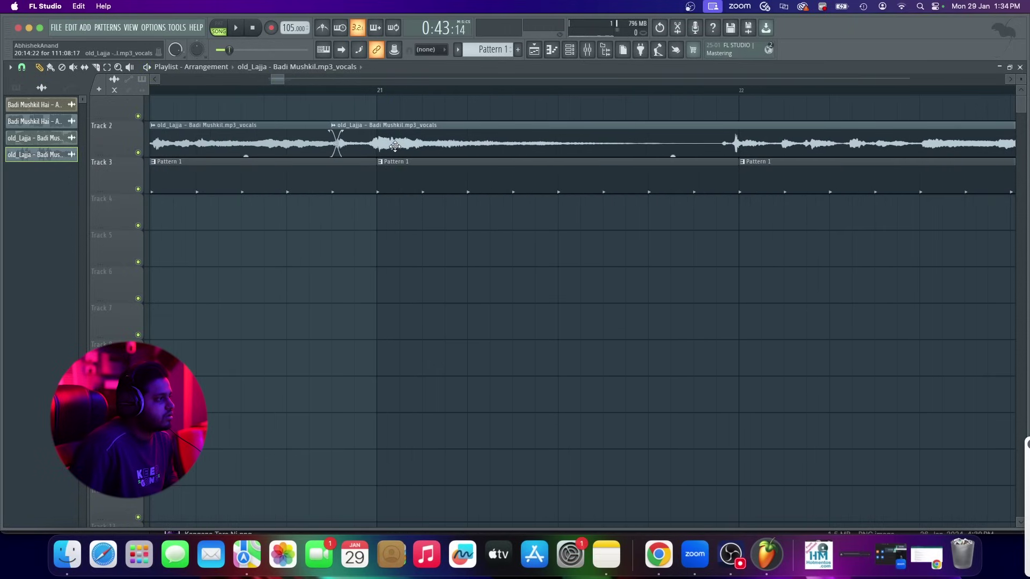
{"action": "scroll", "coordinate": [399, 147], "scroll_direction": "down", "scroll_amount": 3}
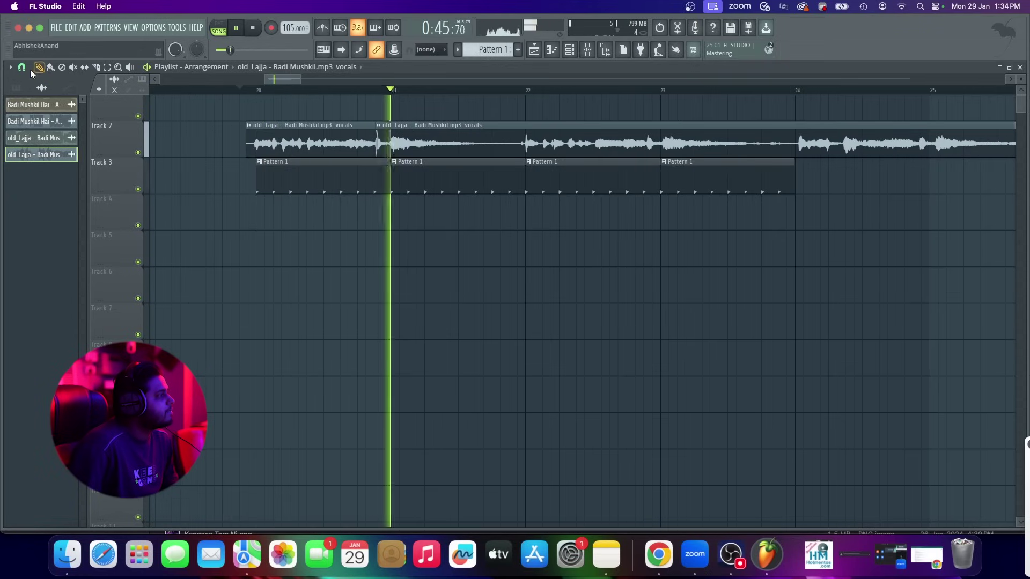
{"action": "scroll", "coordinate": [549, 151], "scroll_direction": "up", "scroll_amount": 4}
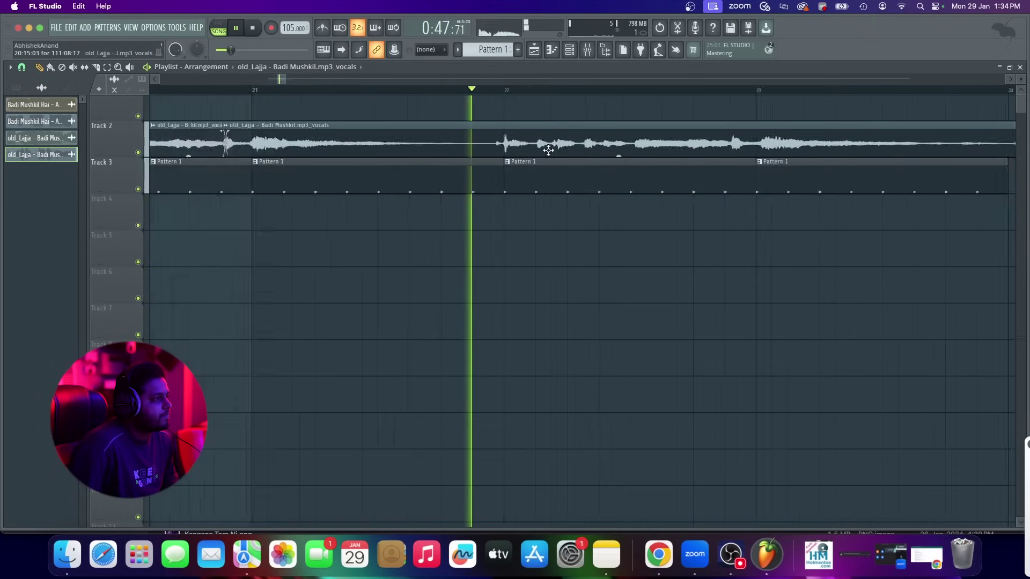
{"action": "scroll", "coordinate": [460, 139], "scroll_direction": "down", "scroll_amount": 4}
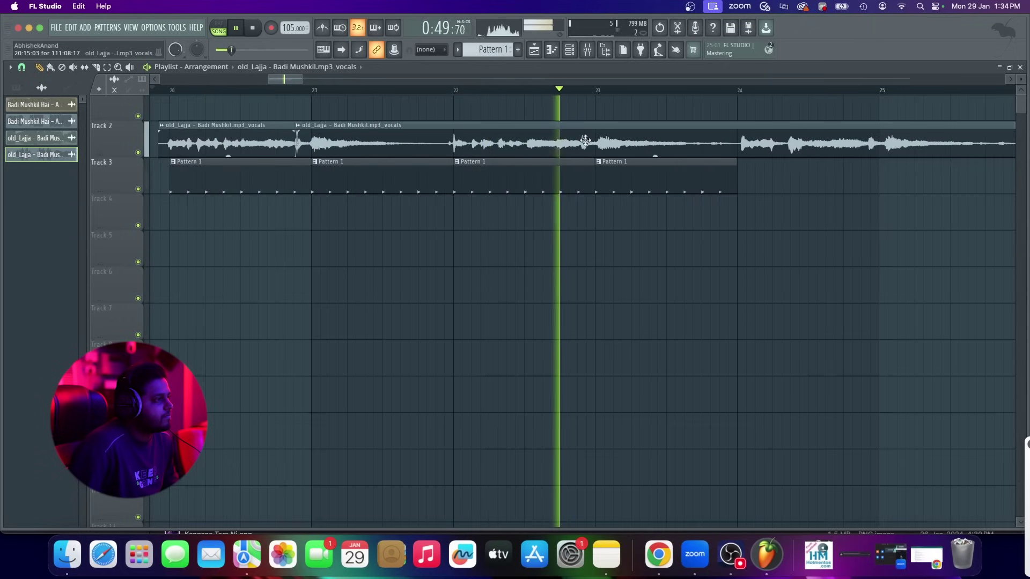
{"action": "scroll", "coordinate": [492, 100], "scroll_direction": "up", "scroll_amount": 2}
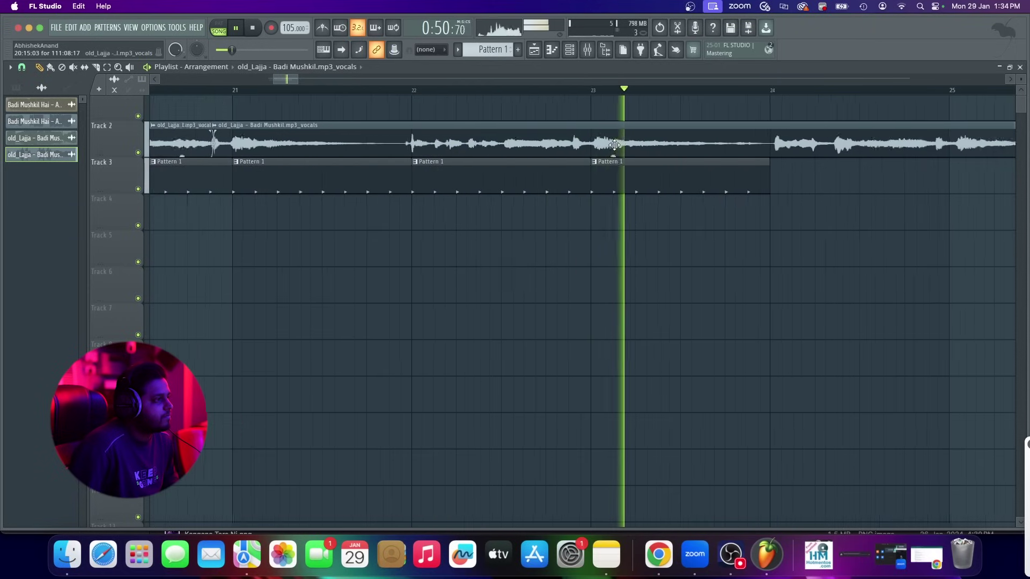
{"action": "left_click", "coordinate": [371, 89]}
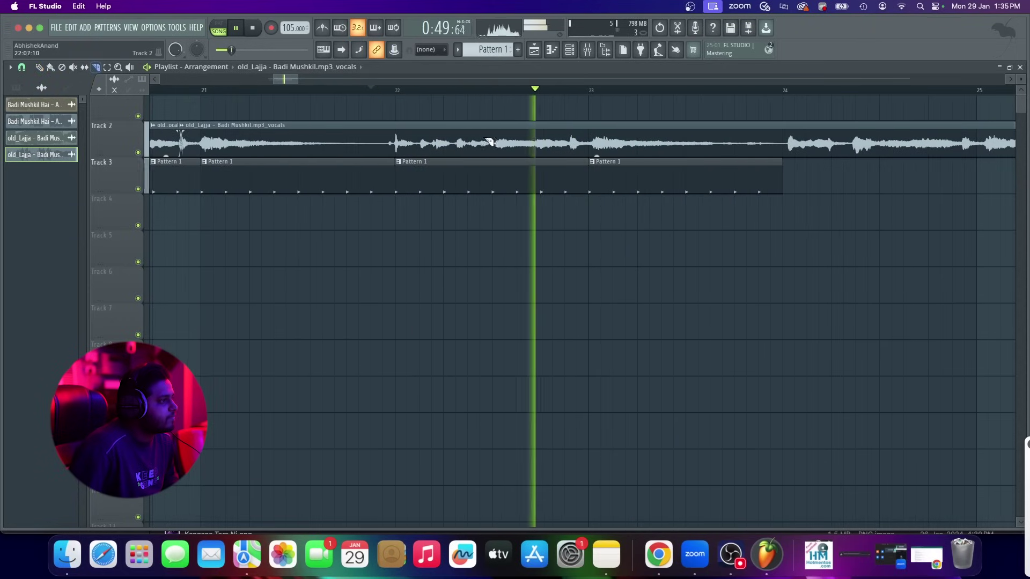
Slice the vocals clip in the middle of bar 22, at about 22:08:22, and move the following part to 22:09:04
{"action": "key", "text": "space"}
{"action": "scroll", "coordinate": [496, 149], "scroll_direction": "up", "scroll_amount": 6}
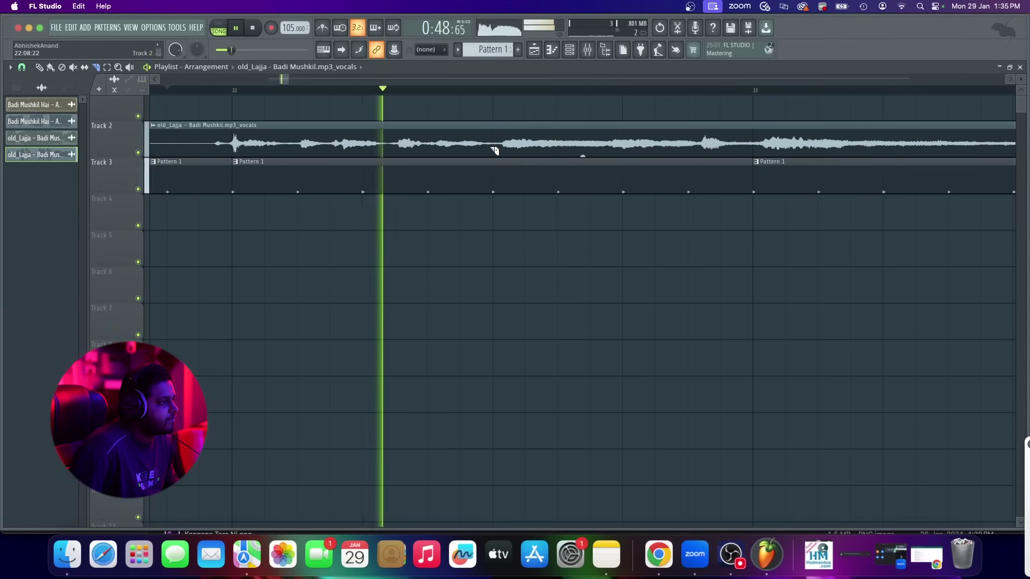
{"action": "left_click", "coordinate": [494, 149]}
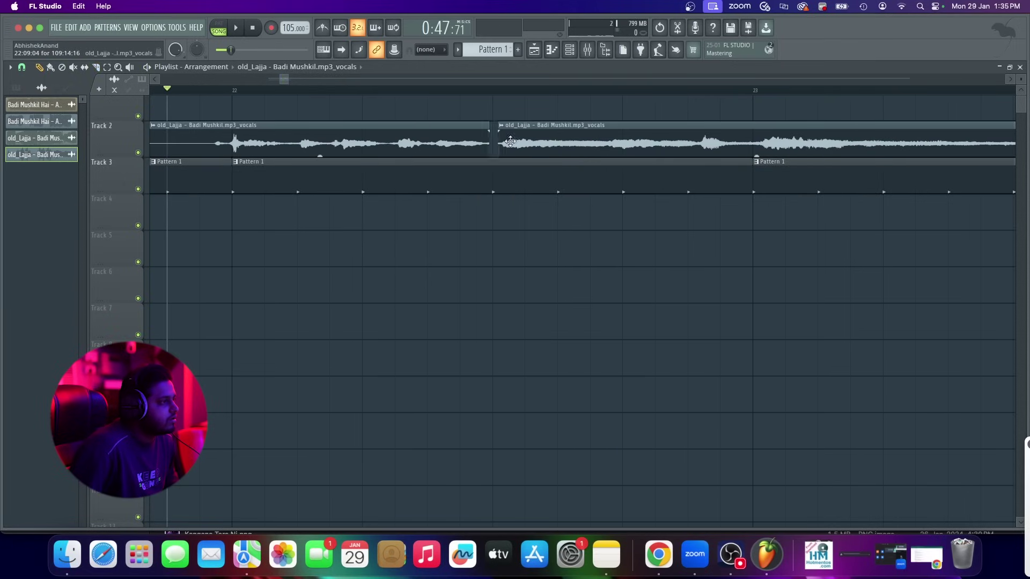
Nudge the new vocals slice in bar 22 back to 22:08:21 and play it with the drum pattern into bar 23
{"action": "scroll", "coordinate": [511, 142], "scroll_direction": "up", "scroll_amount": 3}
{"action": "key", "text": "space"}
{"action": "scroll", "coordinate": [510, 143], "scroll_direction": "down", "scroll_amount": 3}
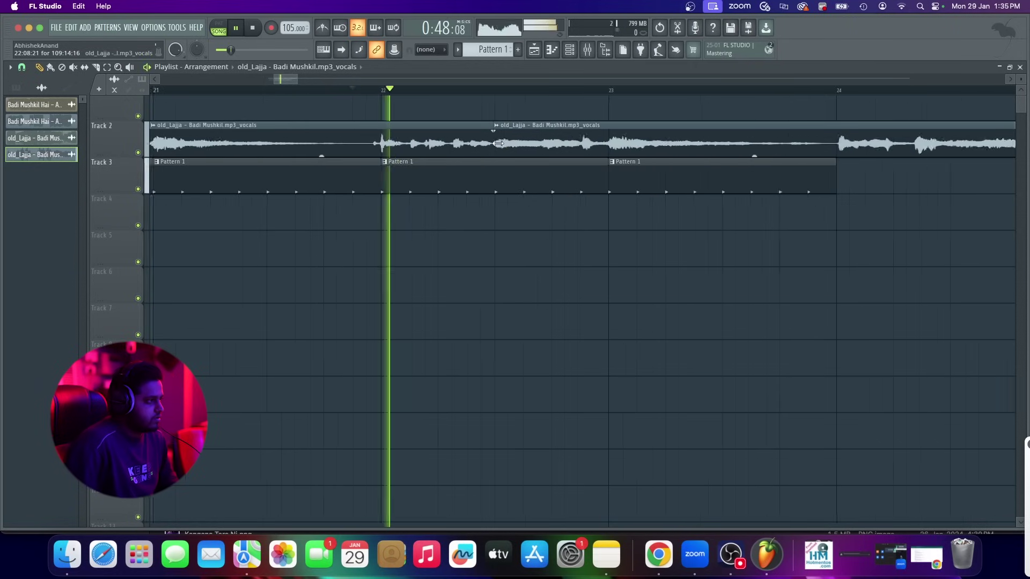
{"action": "scroll", "coordinate": [510, 141], "scroll_direction": "down", "scroll_amount": 3}
{"action": "scroll", "coordinate": [510, 142], "scroll_direction": "up", "scroll_amount": 3}
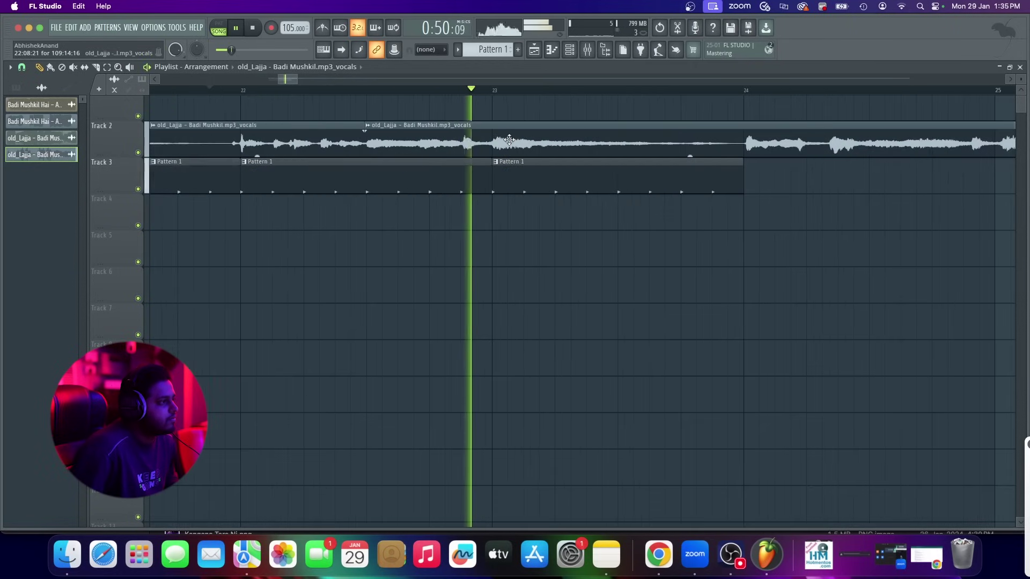
{"action": "scroll", "coordinate": [569, 150], "scroll_direction": "down", "scroll_amount": 3}
{"action": "scroll", "coordinate": [569, 150], "scroll_direction": "up", "scroll_amount": 3}
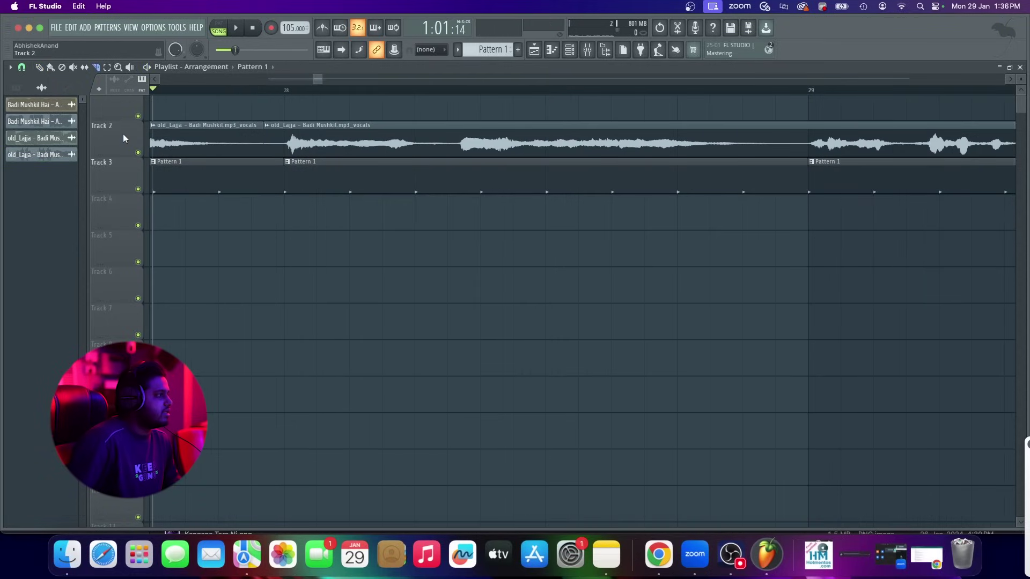
Move the vocals slice just before bar 28 to 27:16:04 so its vocal onset meets the bar line, and play it with the drums
{"action": "left_click", "coordinate": [40, 68]}
{"action": "scroll", "coordinate": [356, 147], "scroll_direction": "up", "scroll_amount": 3}
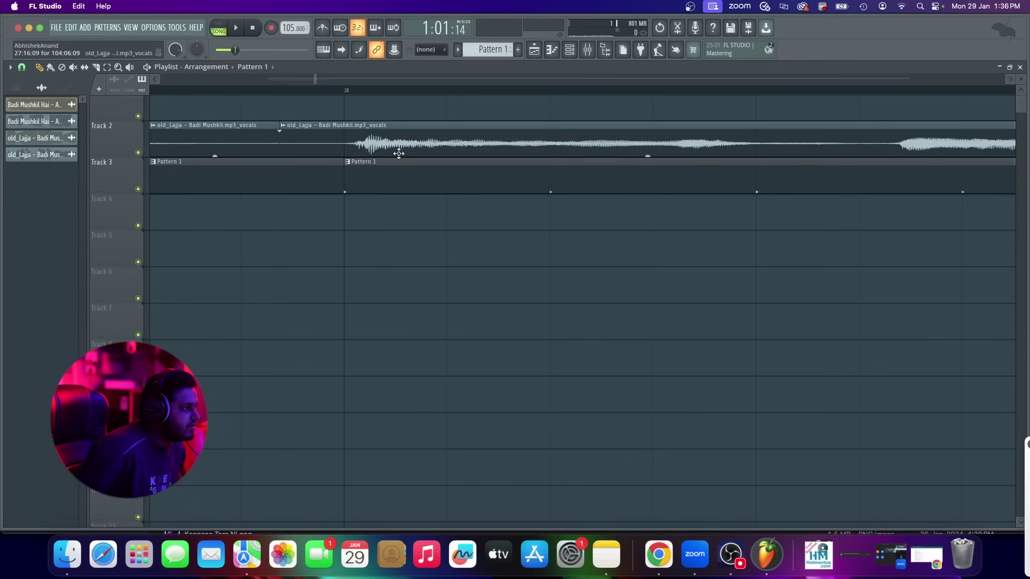
{"action": "left_click_drag", "start_coordinate": [399, 154], "coordinate": [393, 149]}
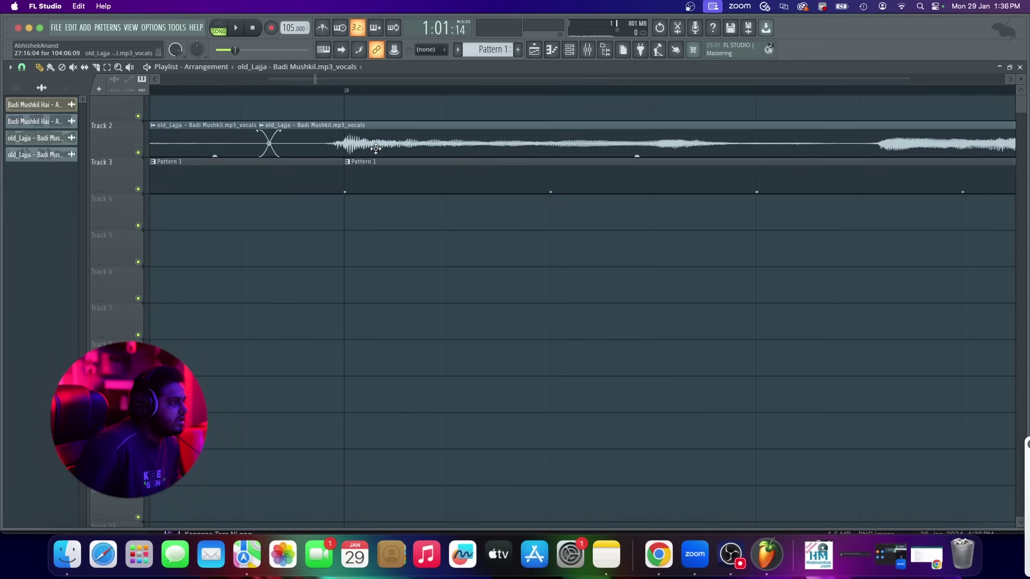
{"action": "scroll", "coordinate": [375, 149], "scroll_direction": "down", "scroll_amount": 3}
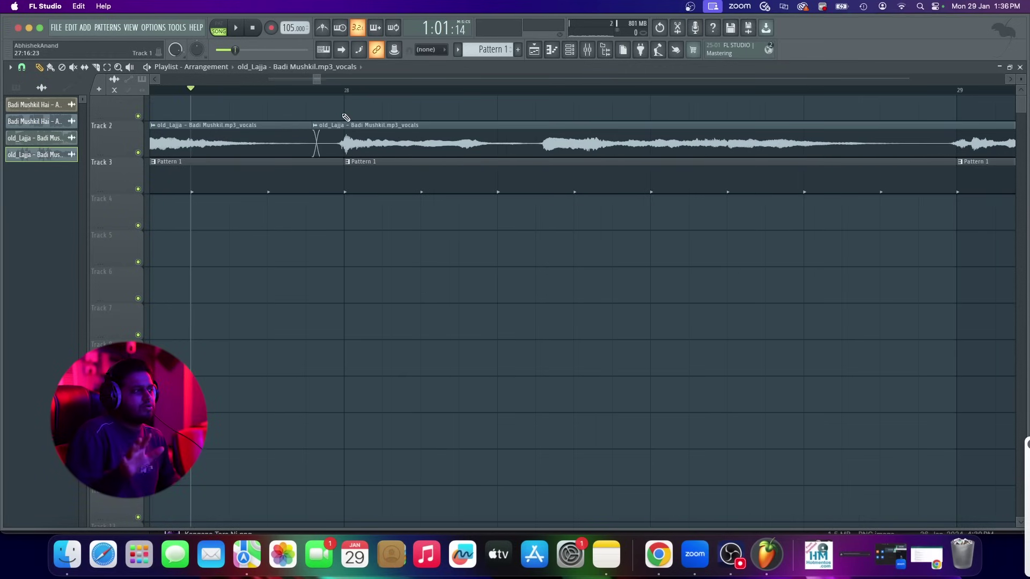
{"action": "scroll", "coordinate": [344, 118], "scroll_direction": "up", "scroll_amount": 2}
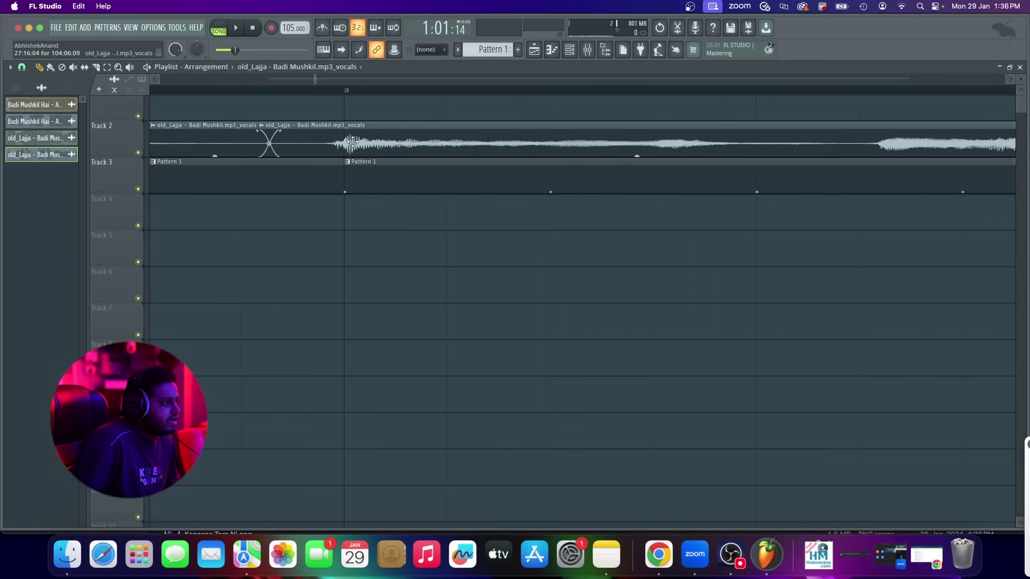
{"action": "scroll", "coordinate": [347, 145], "scroll_direction": "down", "scroll_amount": 3}
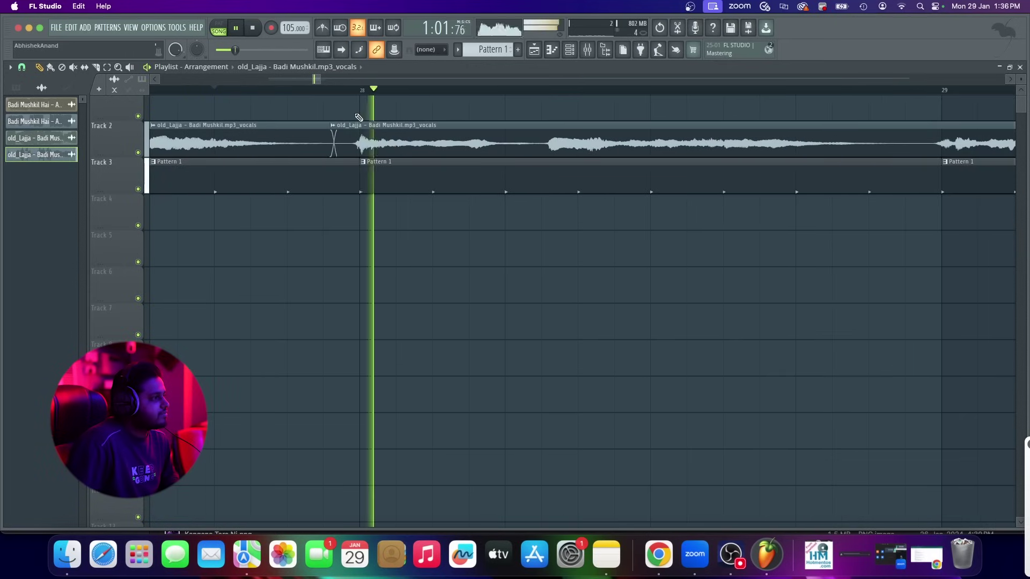
Play the vocals with the drums, slice the vocals clip just before bar 29 at 28:16:08, and shift the following part slightly earlier
{"action": "scroll", "coordinate": [359, 118], "scroll_direction": "down", "scroll_amount": 4}
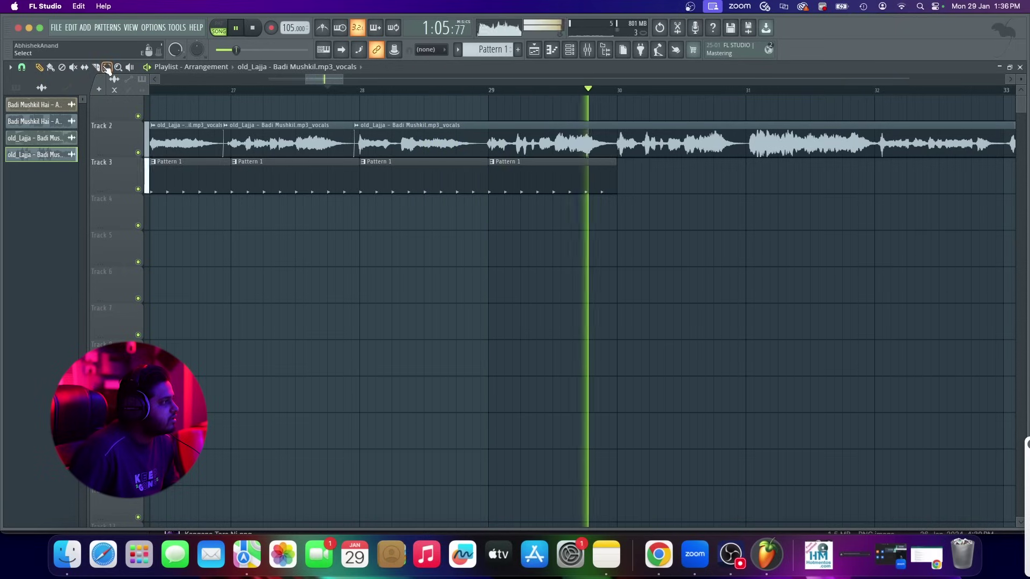
{"action": "key", "text": "space"}
{"action": "scroll", "coordinate": [458, 140], "scroll_direction": "up", "scroll_amount": 3}
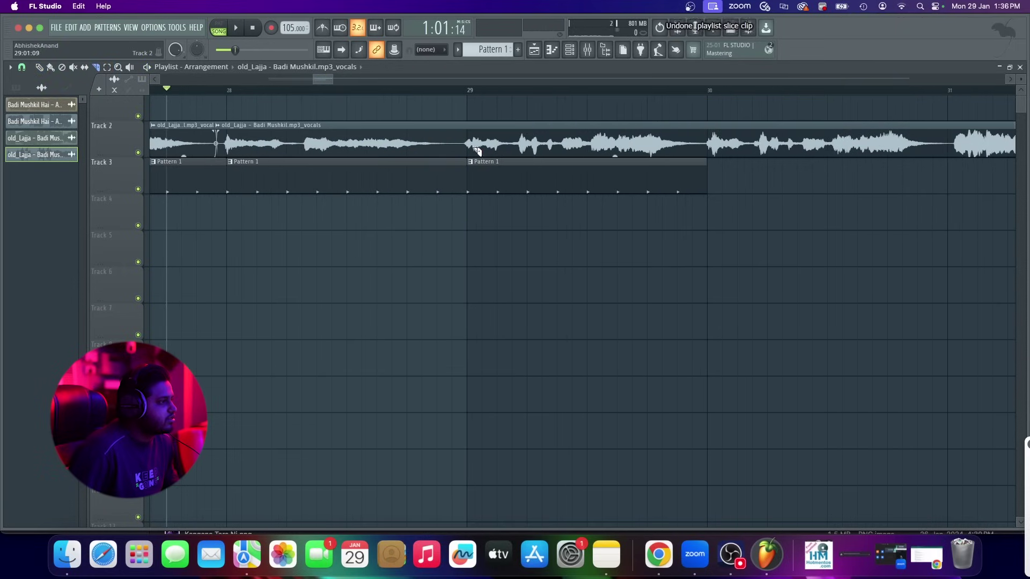
{"action": "scroll", "coordinate": [448, 138], "scroll_direction": "up", "scroll_amount": 3}
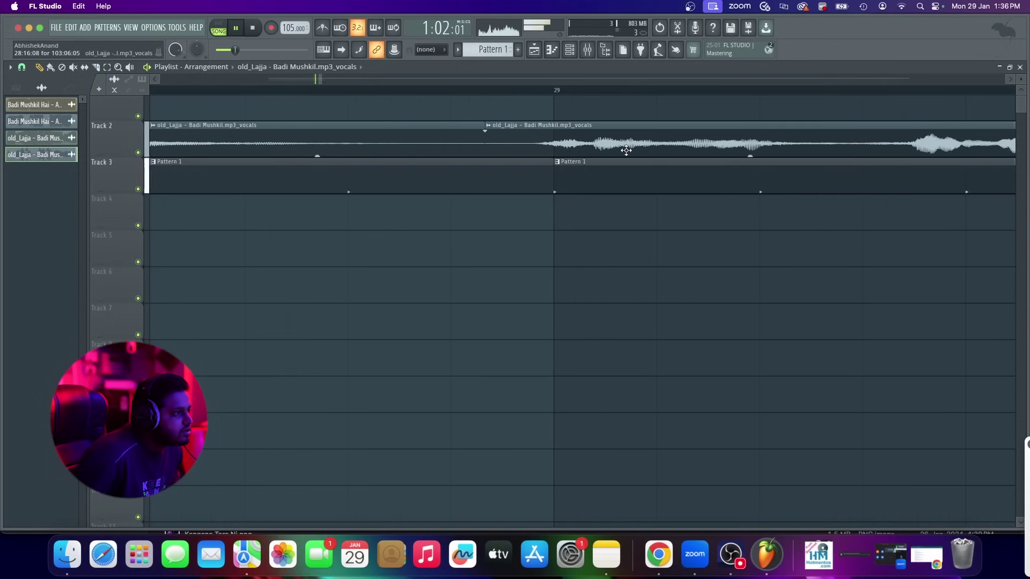
{"action": "scroll", "coordinate": [620, 149], "scroll_direction": "down", "scroll_amount": 3}
{"action": "scroll", "coordinate": [754, 151], "scroll_direction": "up", "scroll_amount": 2}
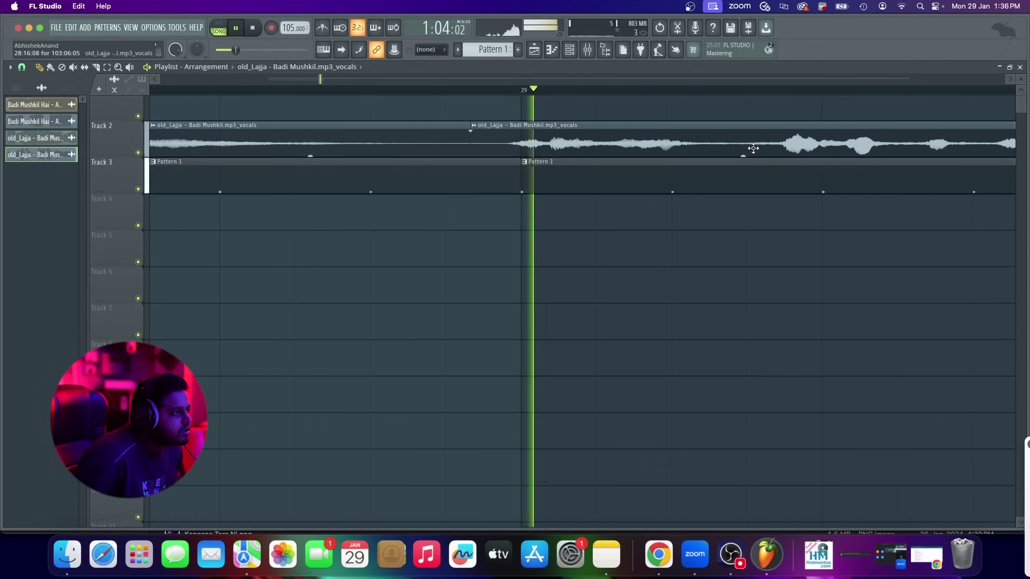
{"action": "key", "text": "space"}
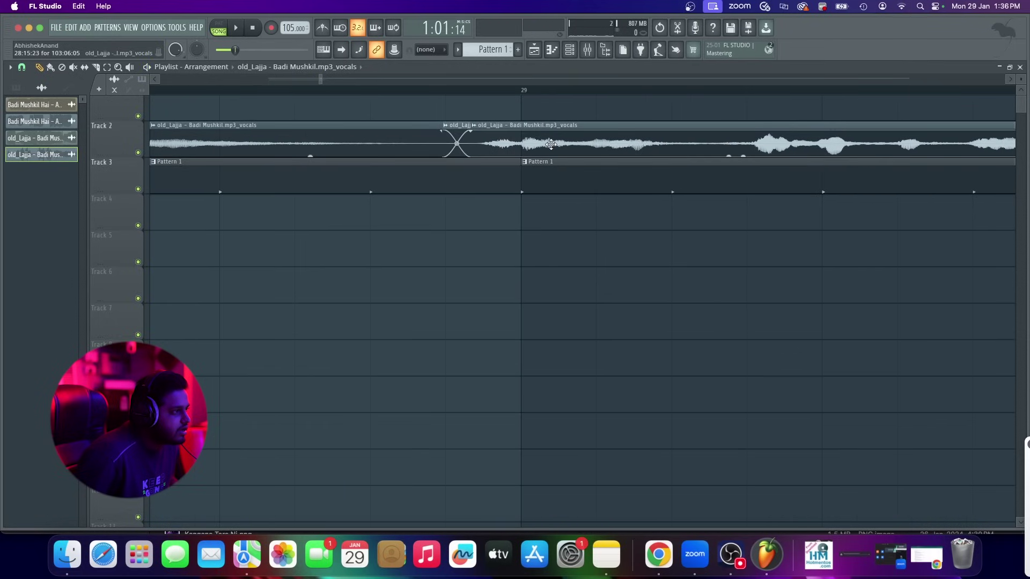
Undo the cloned vocals clip before bar 29, move the slice itself to 28:15:23, and play it with the drums into bar 30
{"action": "key", "text": "super+z"}
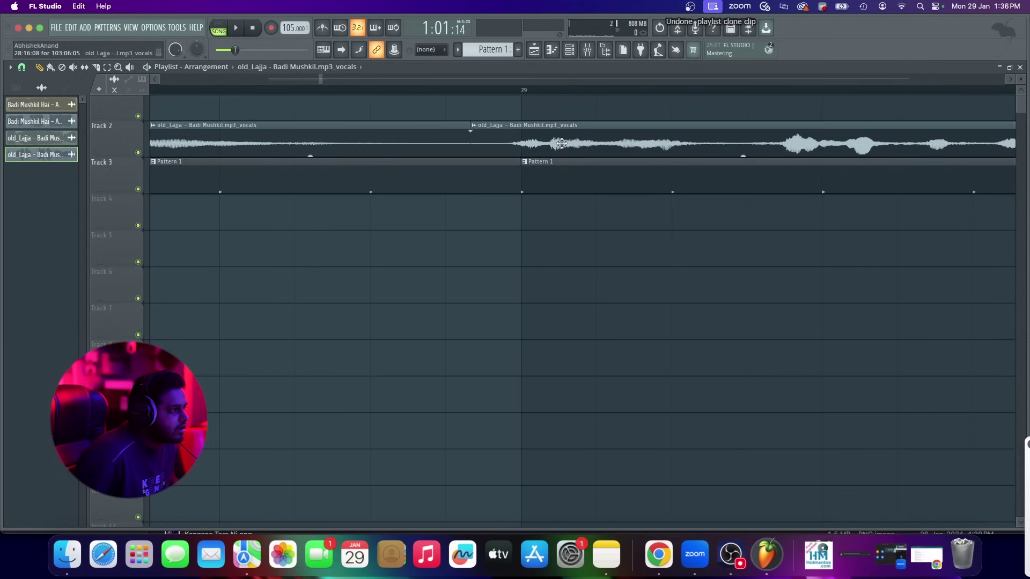
{"action": "left_click_drag", "start_coordinate": [562, 143], "coordinate": [545, 143]}
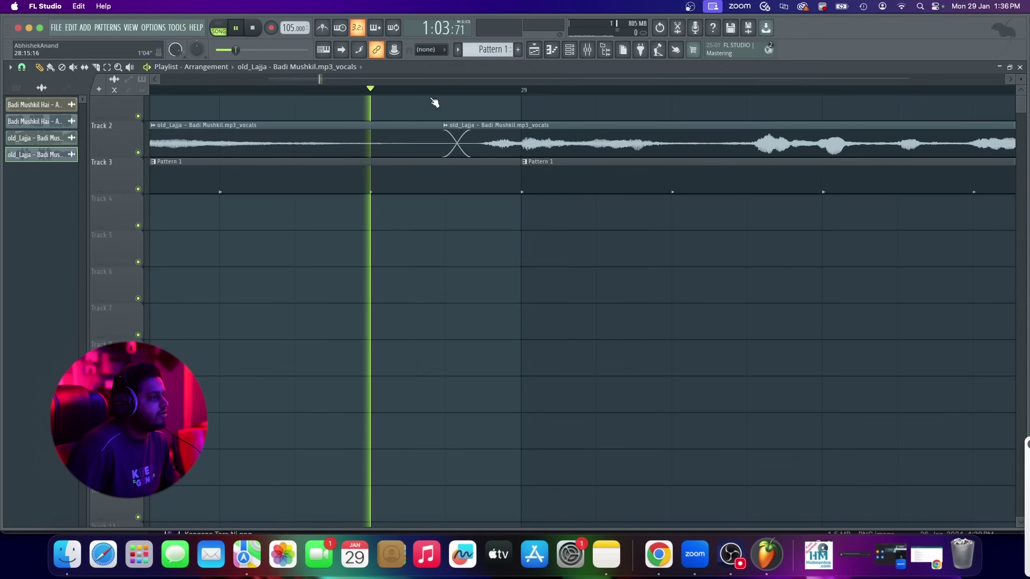
{"action": "scroll", "coordinate": [447, 166], "scroll_direction": "down", "scroll_amount": 5}
{"action": "scroll", "coordinate": [501, 180], "scroll_direction": "down", "scroll_amount": 1}
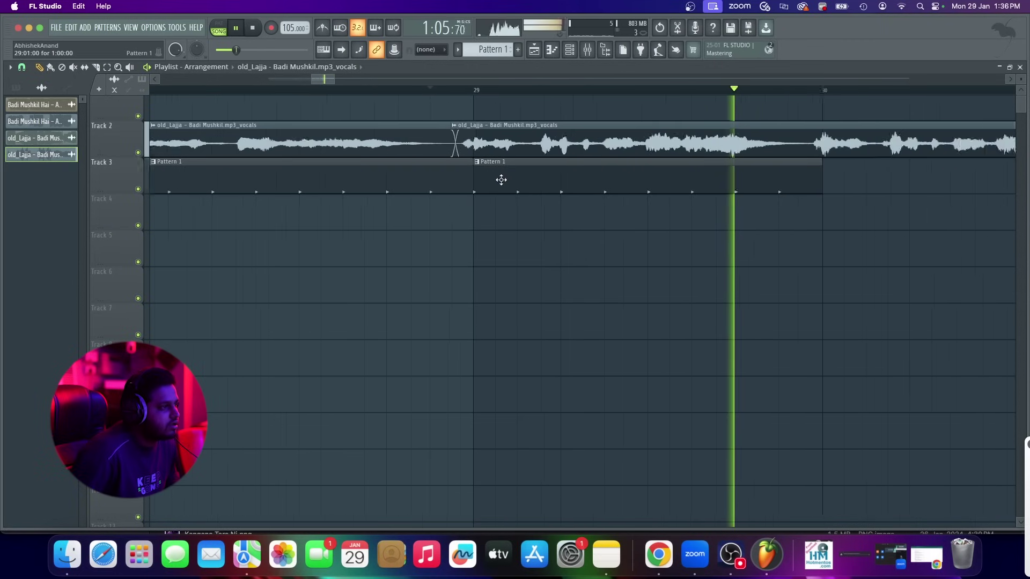
{"action": "scroll", "coordinate": [501, 179], "scroll_direction": "down", "scroll_amount": 2}
{"action": "scroll", "coordinate": [515, 166], "scroll_direction": "down", "scroll_amount": 2}
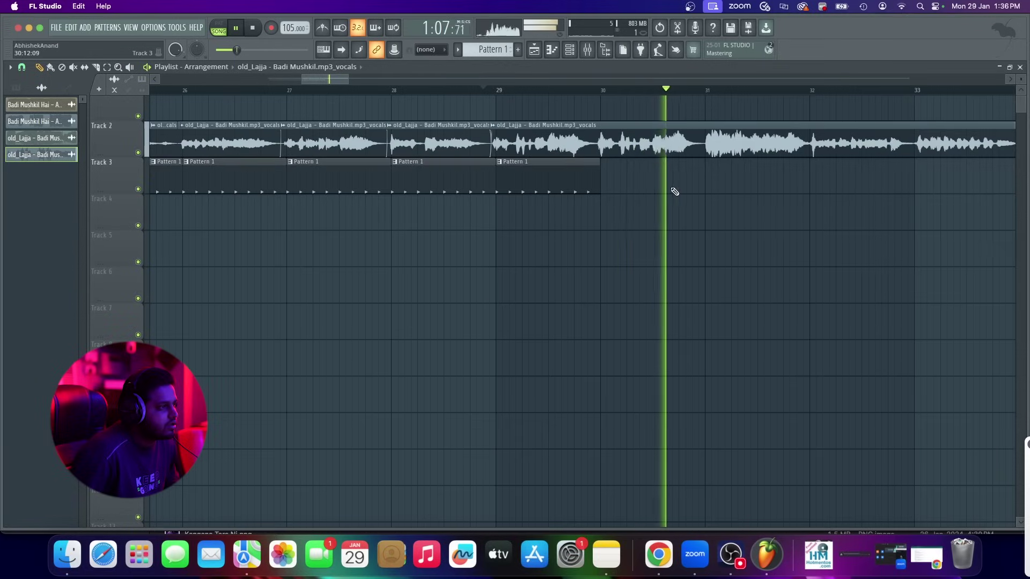
Extend the drums on Track 3 with Pattern 1 clips in bars 30, 31 and 32, replaying them against the vocals
{"action": "scroll", "coordinate": [665, 190], "scroll_direction": "up", "scroll_amount": 3}
{"action": "key", "text": "space"}
{"action": "left_click", "coordinate": [562, 188]}
{"action": "key", "text": "space"}
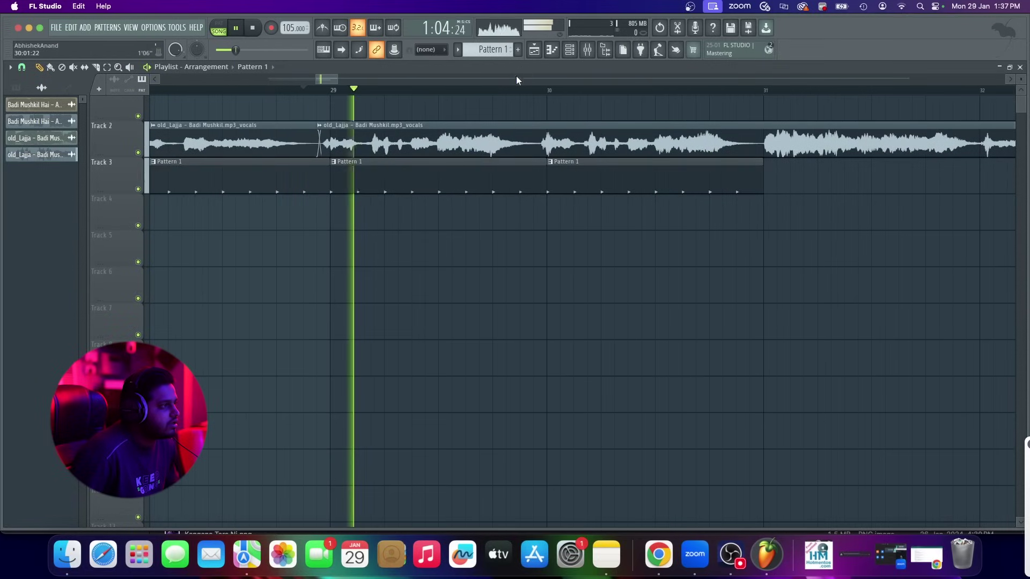
{"action": "scroll", "coordinate": [642, 161], "scroll_direction": "down", "scroll_amount": 2}
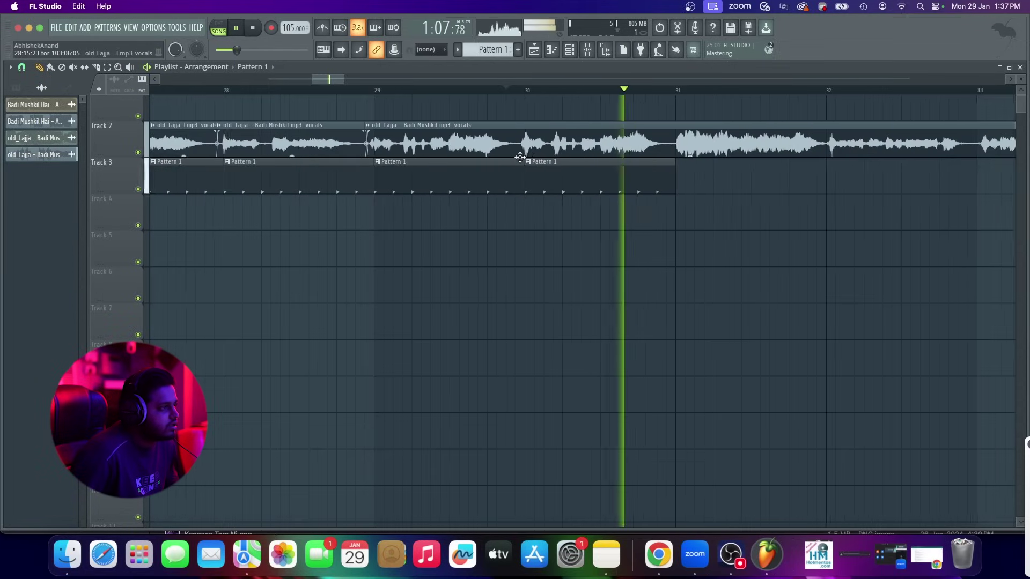
{"action": "left_click", "coordinate": [678, 173]}
{"action": "key", "text": "space"}
{"action": "scroll", "coordinate": [568, 196], "scroll_direction": "down", "scroll_amount": 3}
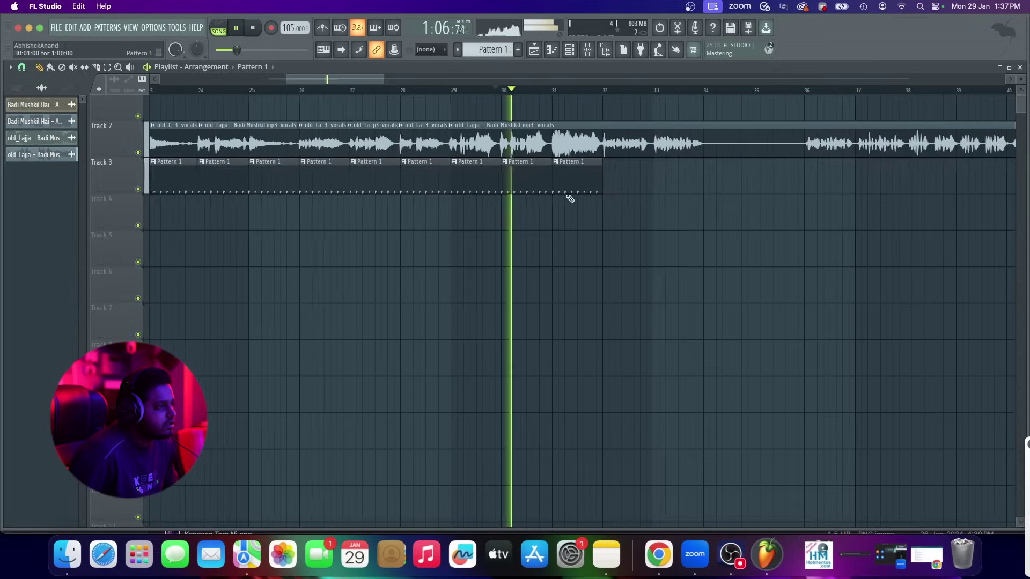
{"action": "left_click", "coordinate": [591, 185]}
Play the vocals with the drums through bar 30 and slice the vocals clip just before bar 31
{"action": "scroll", "coordinate": [586, 188], "scroll_direction": "up", "scroll_amount": 3}
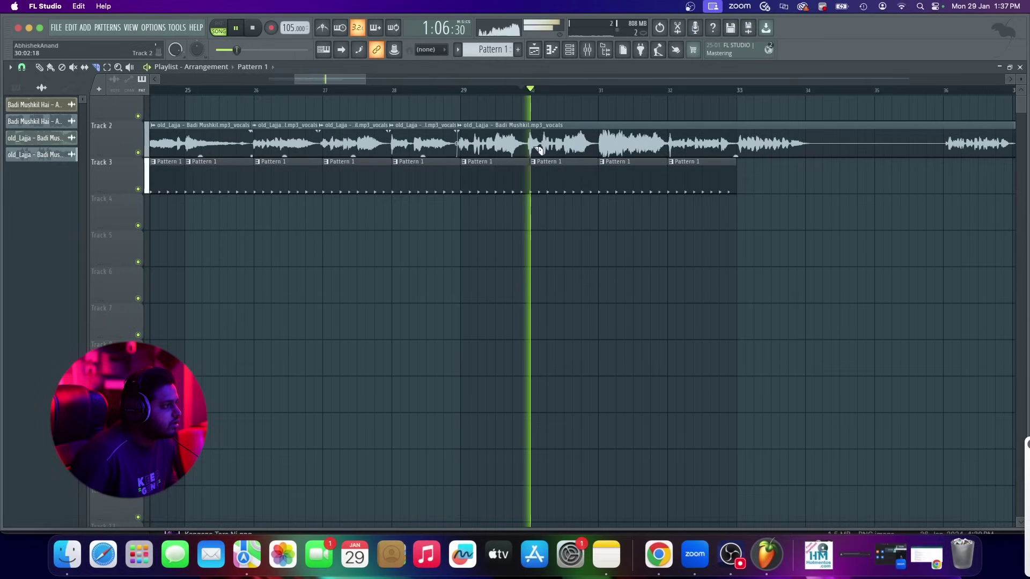
{"action": "scroll", "coordinate": [483, 139], "scroll_direction": "up", "scroll_amount": 5}
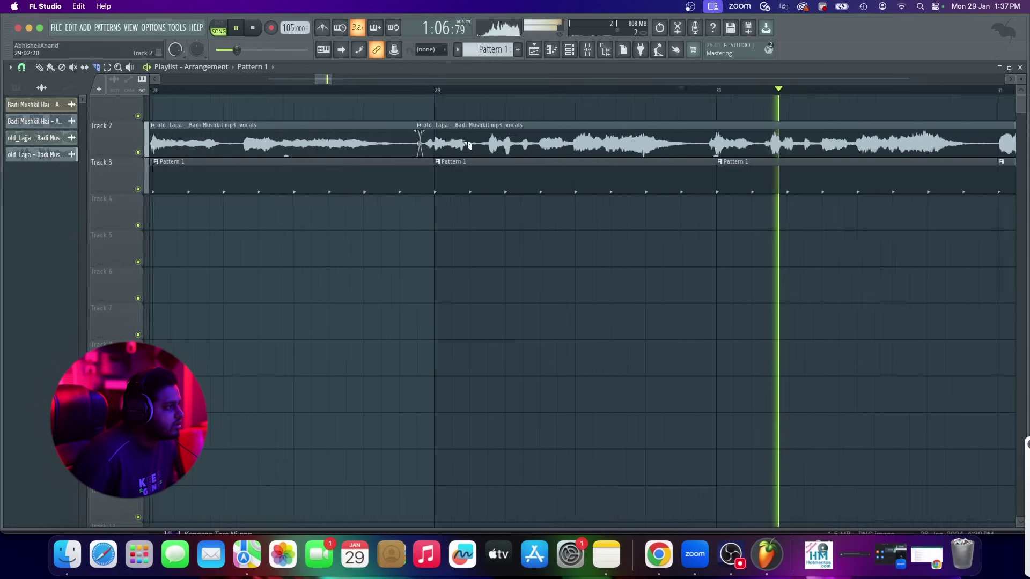
{"action": "scroll", "coordinate": [428, 100], "scroll_direction": "down", "scroll_amount": 4}
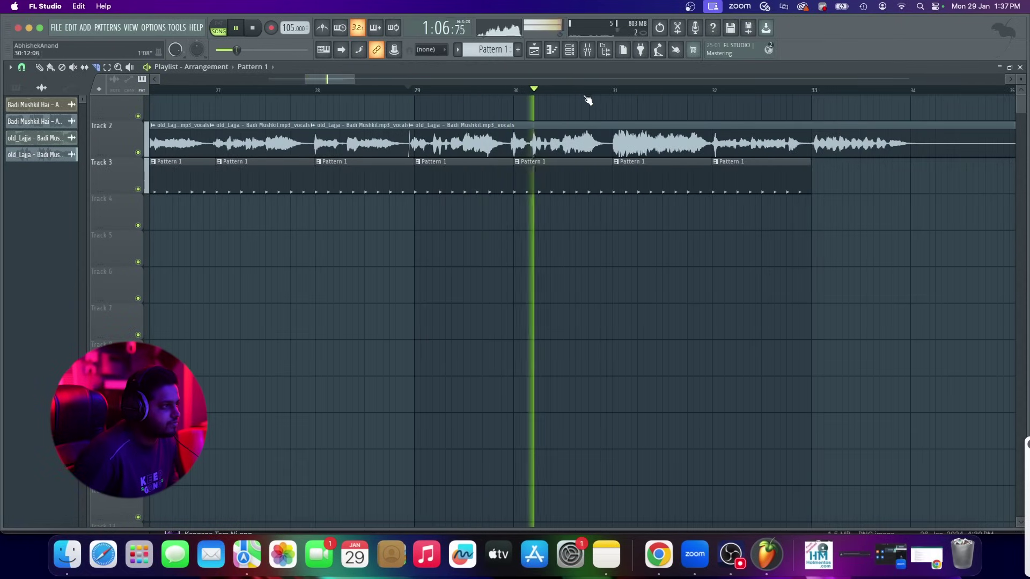
{"action": "scroll", "coordinate": [628, 123], "scroll_direction": "up", "scroll_amount": 4}
{"action": "key", "text": "space"}
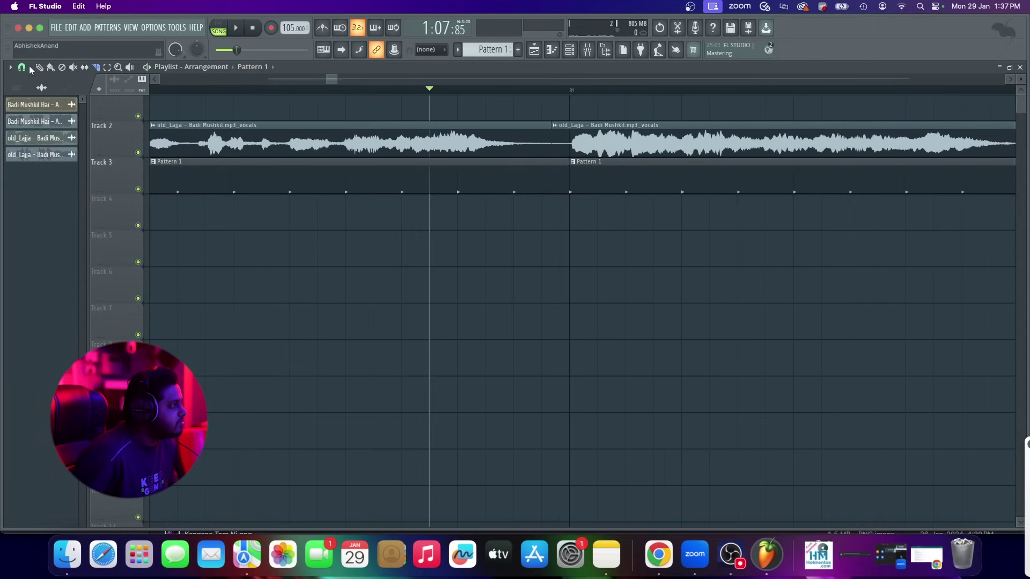
Move the new vocals slice to 30:16:04 so its onset meets bar 31, and play it with the drums into bar 32
{"action": "scroll", "coordinate": [452, 136], "scroll_direction": "up", "scroll_amount": 2}
{"action": "left_click_drag", "start_coordinate": [699, 147], "coordinate": [699, 147]}
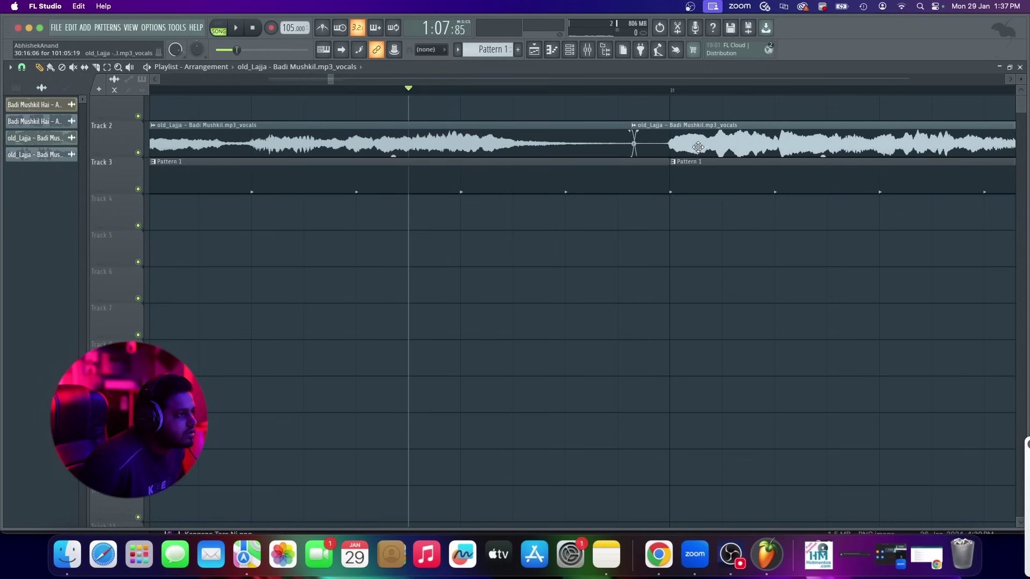
{"action": "key", "text": "space"}
{"action": "scroll", "coordinate": [515, 162], "scroll_direction": "down", "scroll_amount": 5}
{"action": "scroll", "coordinate": [801, 121], "scroll_direction": "down", "scroll_amount": 1}
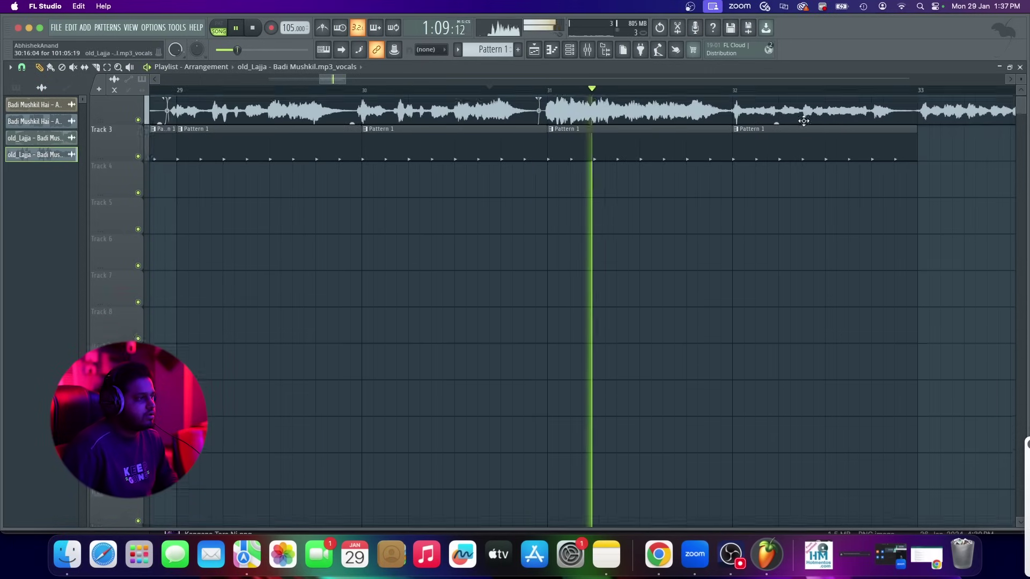
{"action": "scroll", "coordinate": [613, 134], "scroll_direction": "up", "scroll_amount": 3}
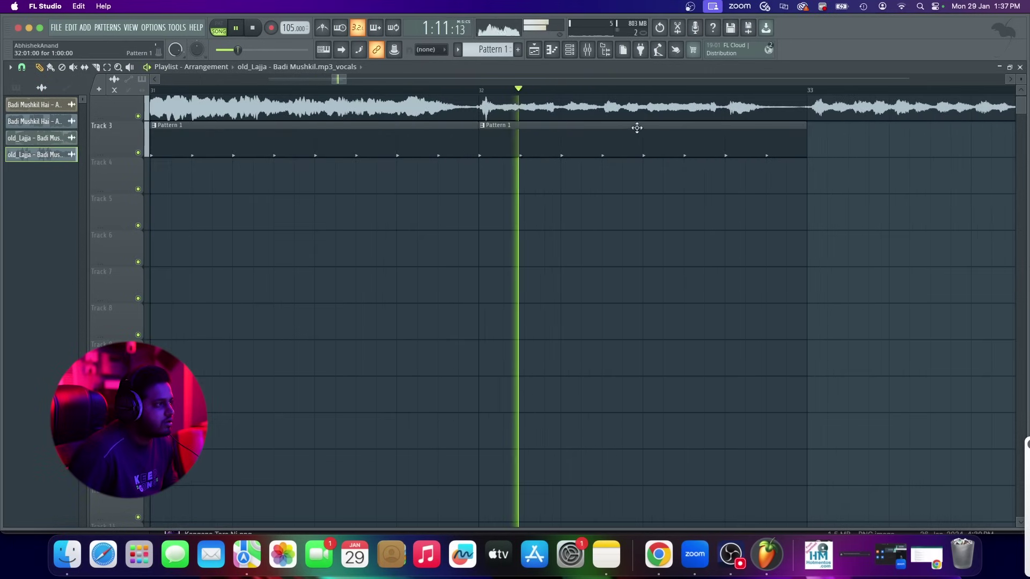
Add Pattern 1 clips on Track 3 in bars 33, 36, 37 and 38 beneath the vocals
{"action": "scroll", "coordinate": [533, 120], "scroll_direction": "down", "scroll_amount": 3}
{"action": "left_click", "coordinate": [564, 130]}
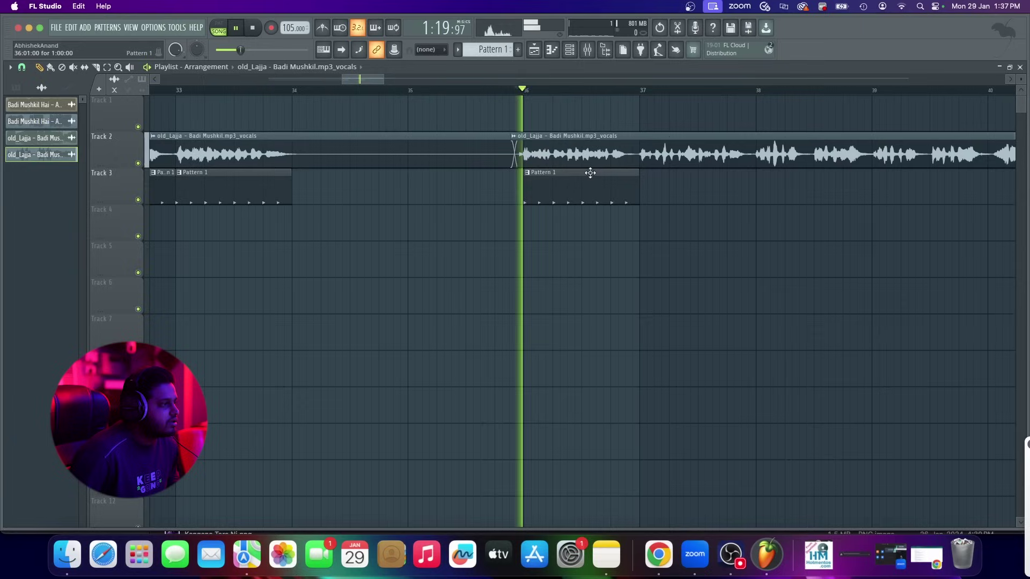
{"action": "scroll", "coordinate": [591, 172], "scroll_direction": "up", "scroll_amount": 4}
{"action": "left_click", "coordinate": [728, 193]}
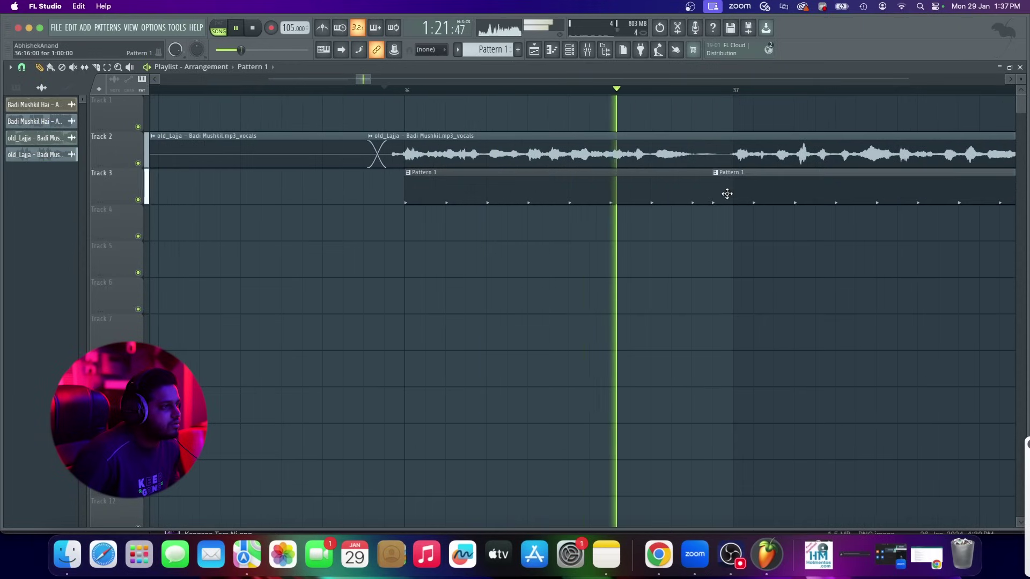
{"action": "scroll", "coordinate": [614, 174], "scroll_direction": "down", "scroll_amount": 3}
{"action": "scroll", "coordinate": [736, 184], "scroll_direction": "up", "scroll_amount": 3}
{"action": "left_click", "coordinate": [720, 182]}
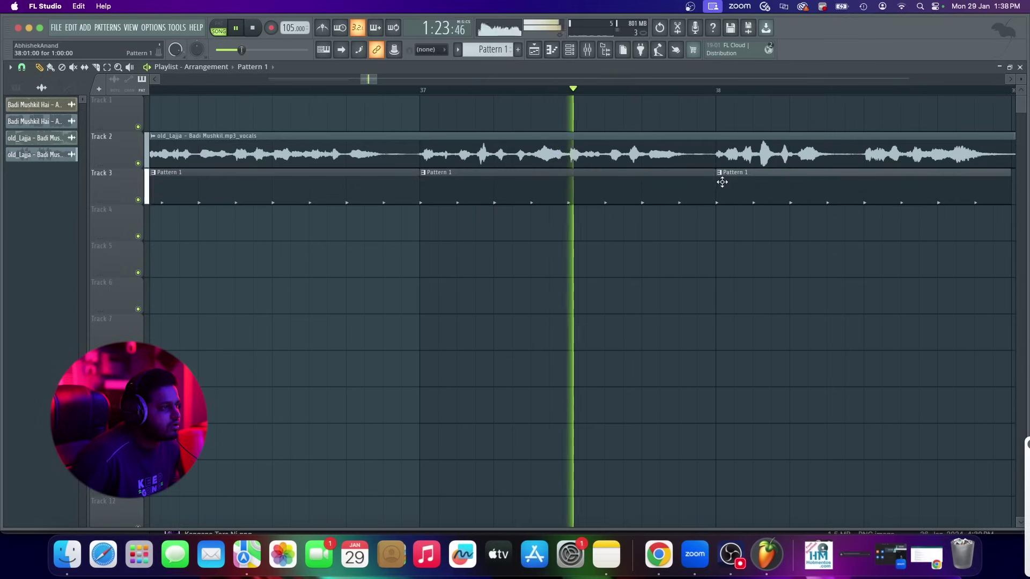
Replay the vocals from bar 36 and slice the vocals clip just before bar 37
{"action": "key", "text": "space"}
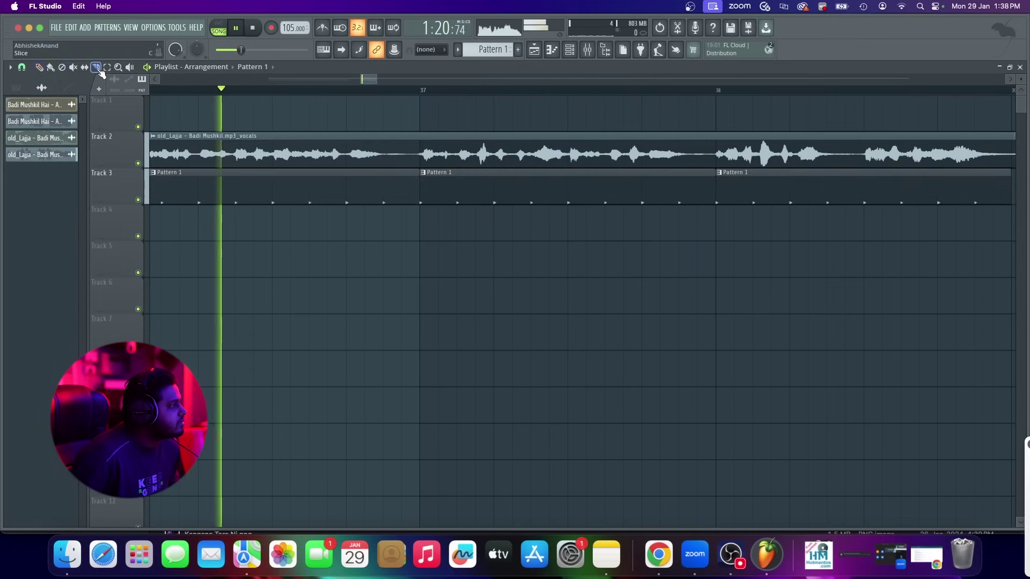
{"action": "left_click", "coordinate": [409, 145]}
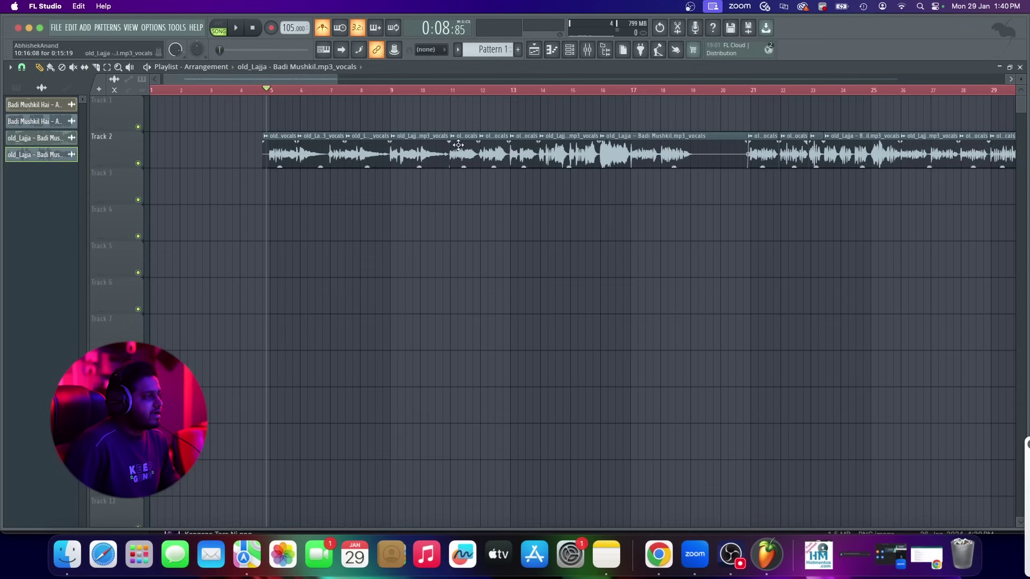
Add an FL Keys generator channel to the project and close its plugin window
{"action": "scroll", "coordinate": [459, 145], "scroll_direction": "up", "scroll_amount": 2}
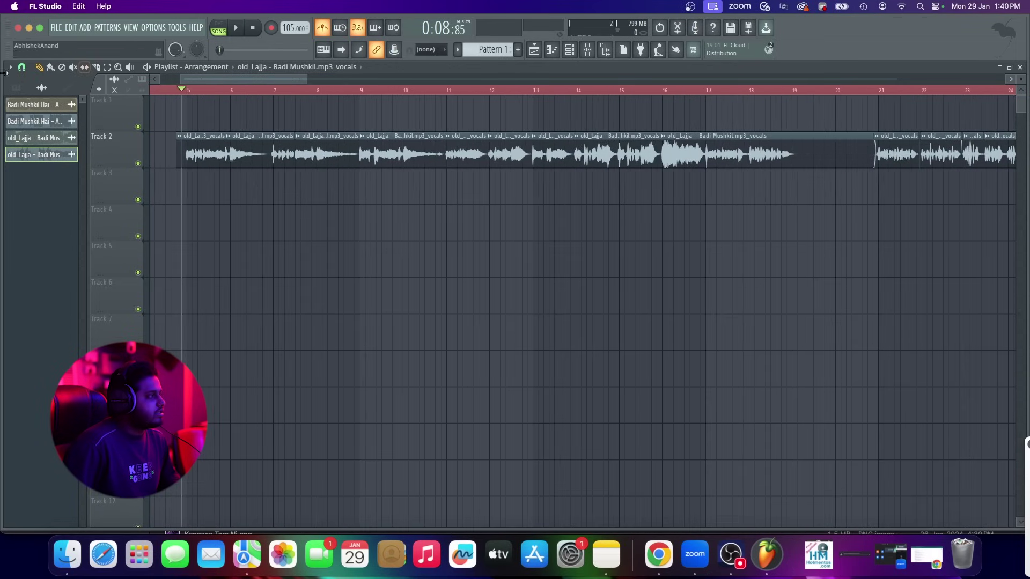
{"action": "left_click", "coordinate": [85, 27]}
{"action": "left_click", "coordinate": [96, 51]}
{"action": "type", "text": "fl ke"}
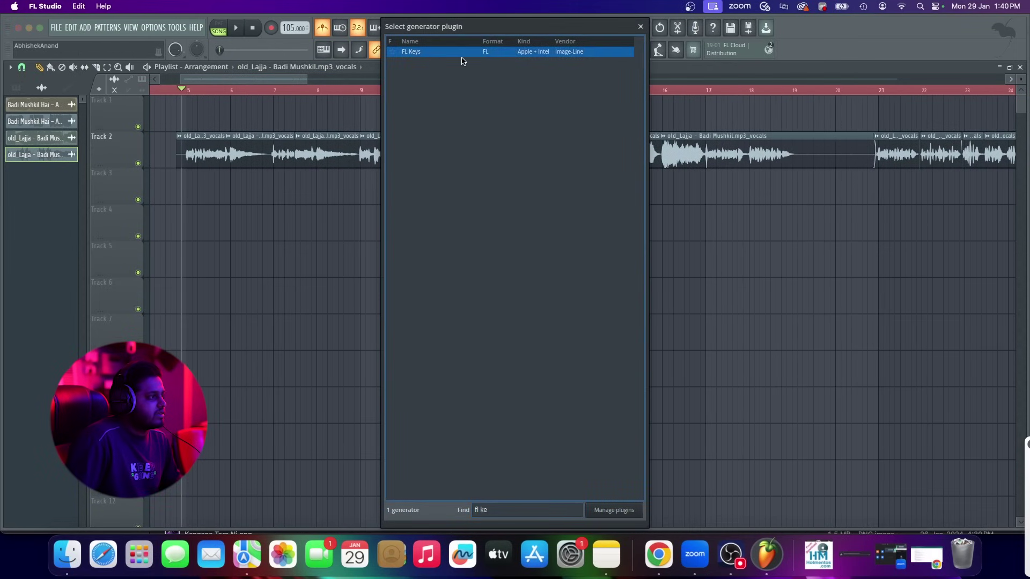
{"action": "key", "text": "Return"}
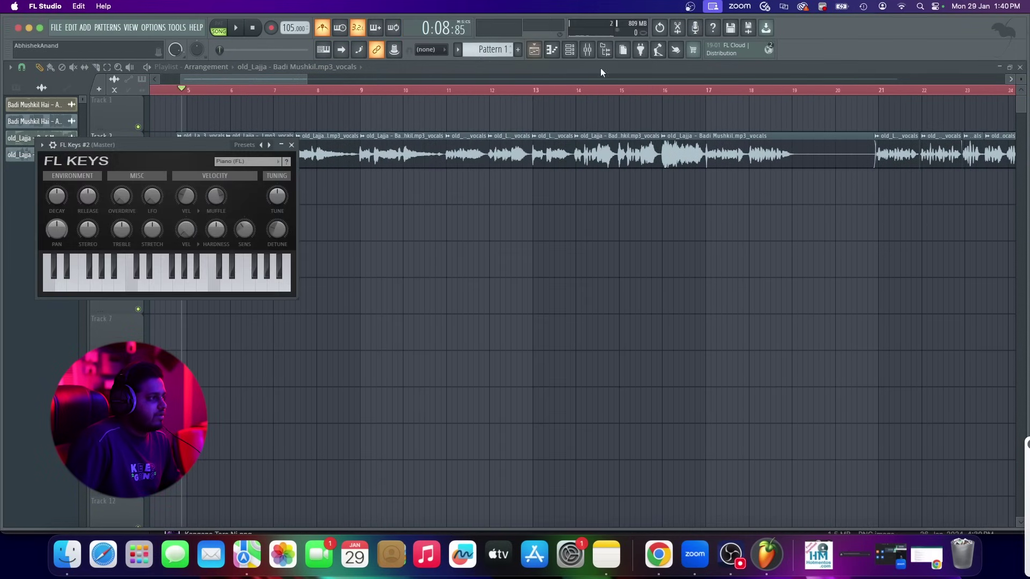
{"action": "left_click", "coordinate": [292, 145]}
Show the channel rack and open the piano roll of the first FL Keys channel
{"action": "left_click", "coordinate": [569, 51]}
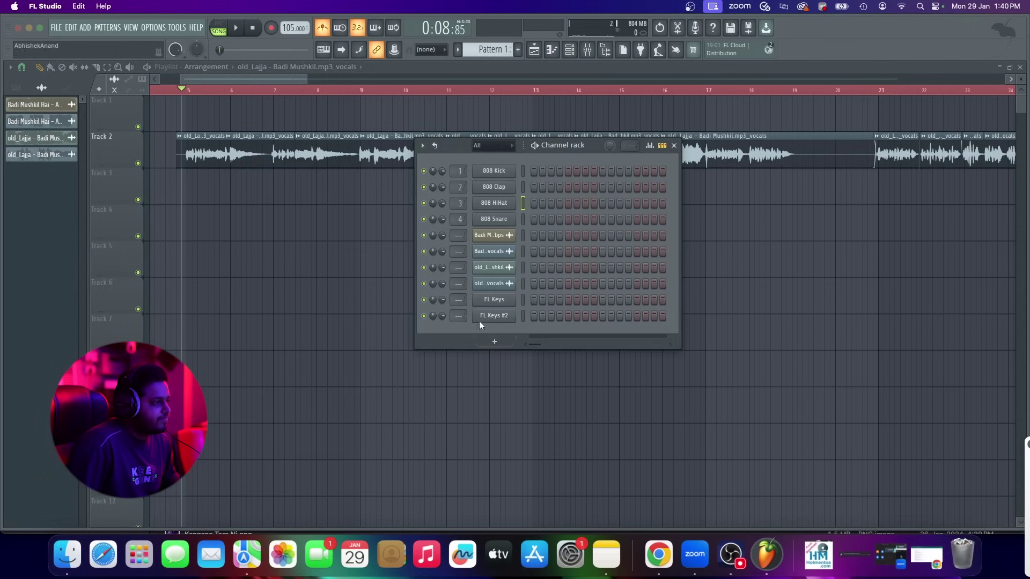
{"action": "right_click", "coordinate": [485, 302]}
{"action": "left_click", "coordinate": [552, 299]}
{"action": "right_click", "coordinate": [484, 301]}
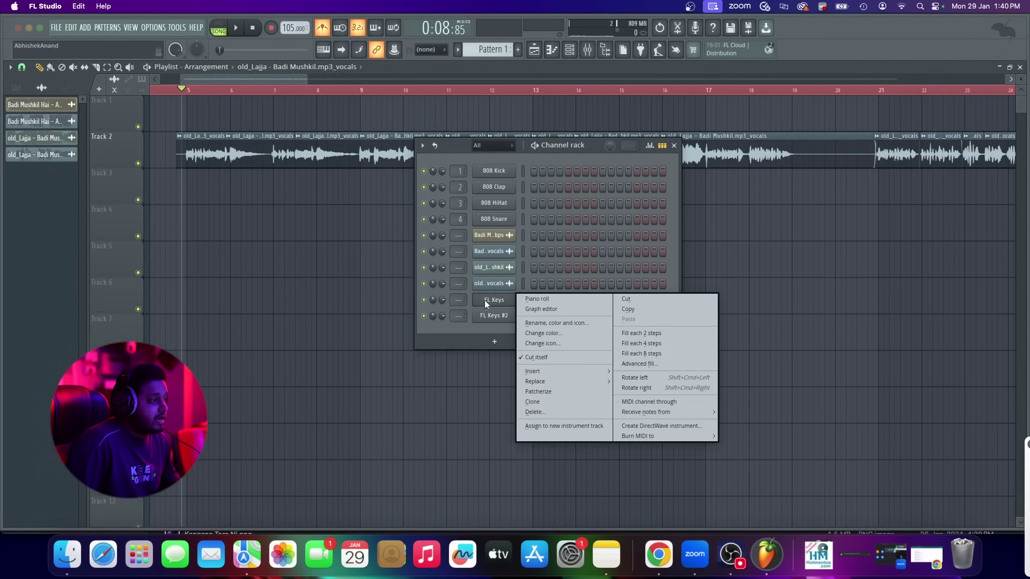
{"action": "left_click", "coordinate": [541, 299]}
Switch to Chrome and examine the Badi Mushkil chord chart on Chordify
{"action": "left_click", "coordinate": [669, 562]}
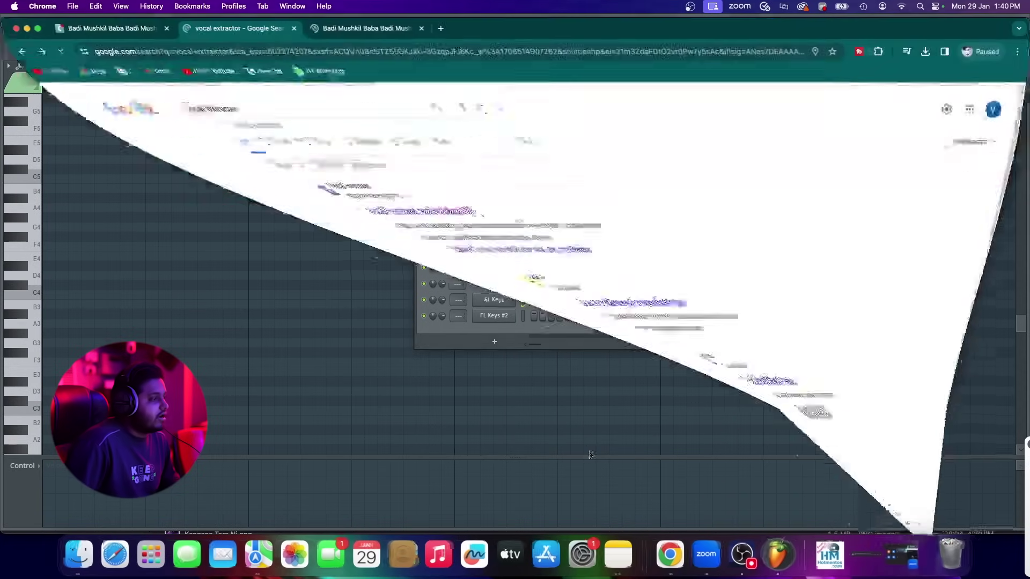
{"action": "left_click", "coordinate": [110, 24]}
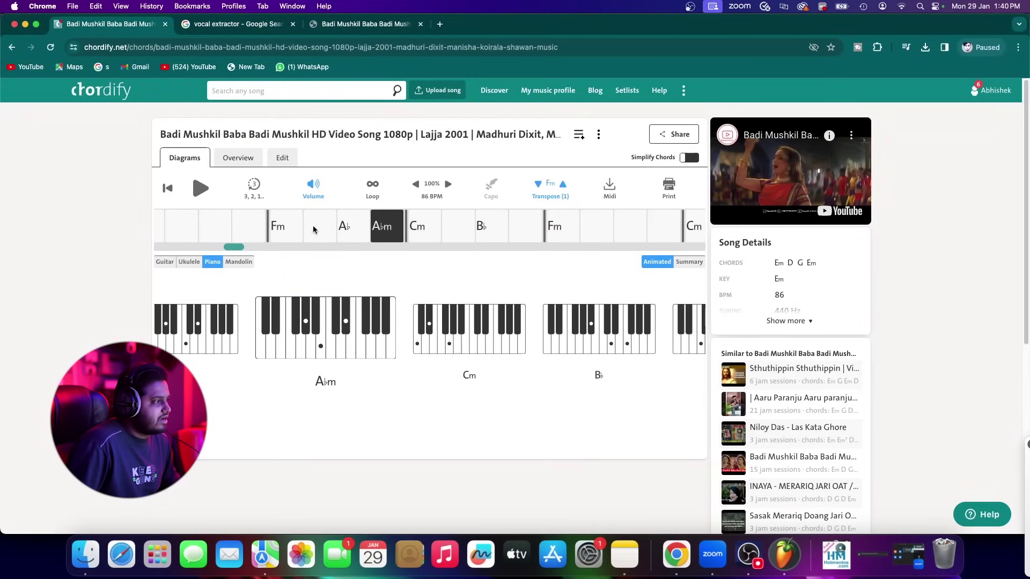
In FL Studio, select Pattern 1 and place it on Track 3 at 5:01:00, beneath the first vocals slice
{"action": "left_click", "coordinate": [183, 192]}
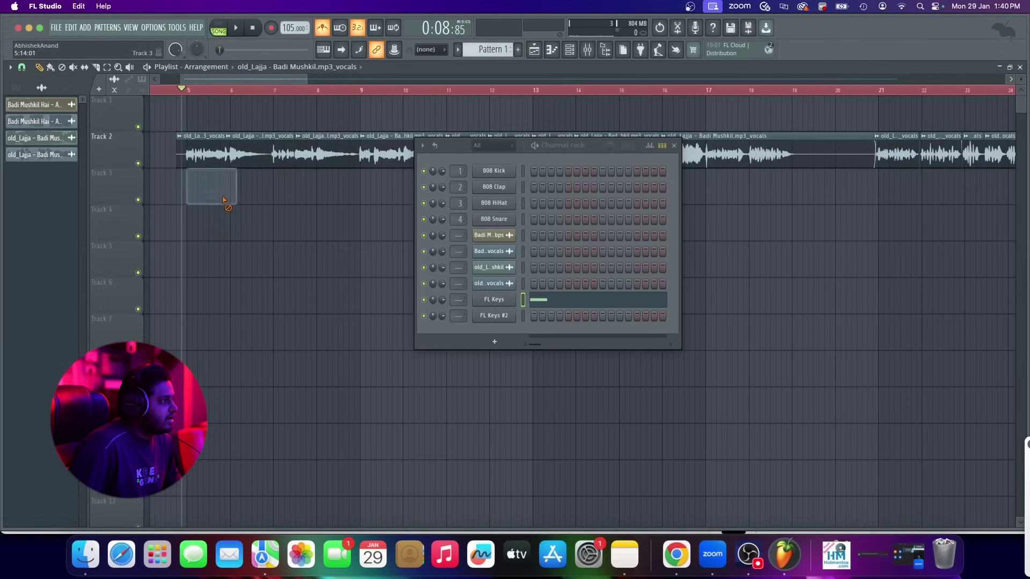
{"action": "left_click", "coordinate": [503, 47]}
{"action": "scroll", "coordinate": [185, 194], "scroll_direction": "up", "scroll_amount": 2}
{"action": "left_click", "coordinate": [186, 191]}
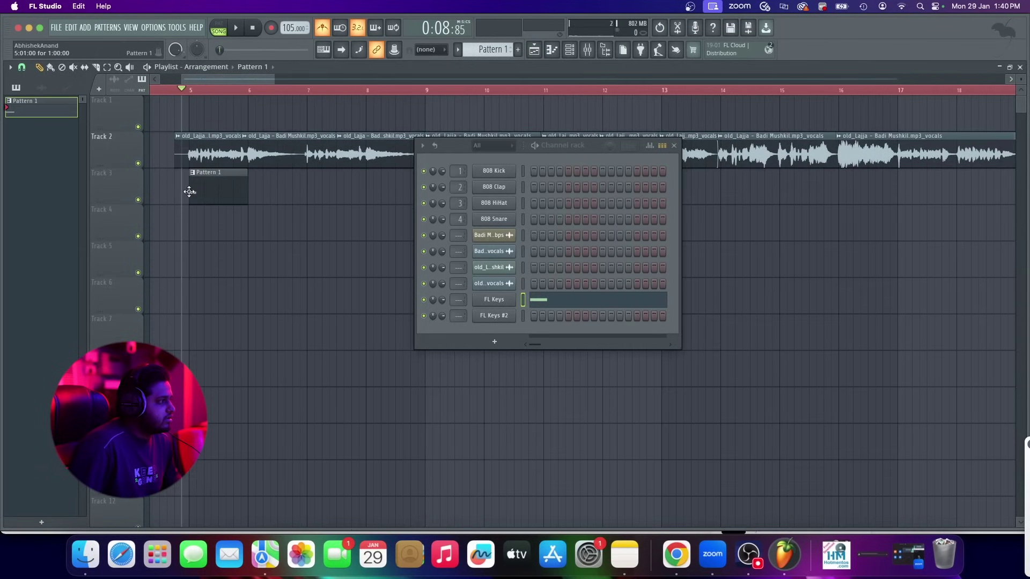
Open the FL Keys piano roll and lengthen the F4 note to fill the whole first bar
{"action": "left_click", "coordinate": [591, 307]}
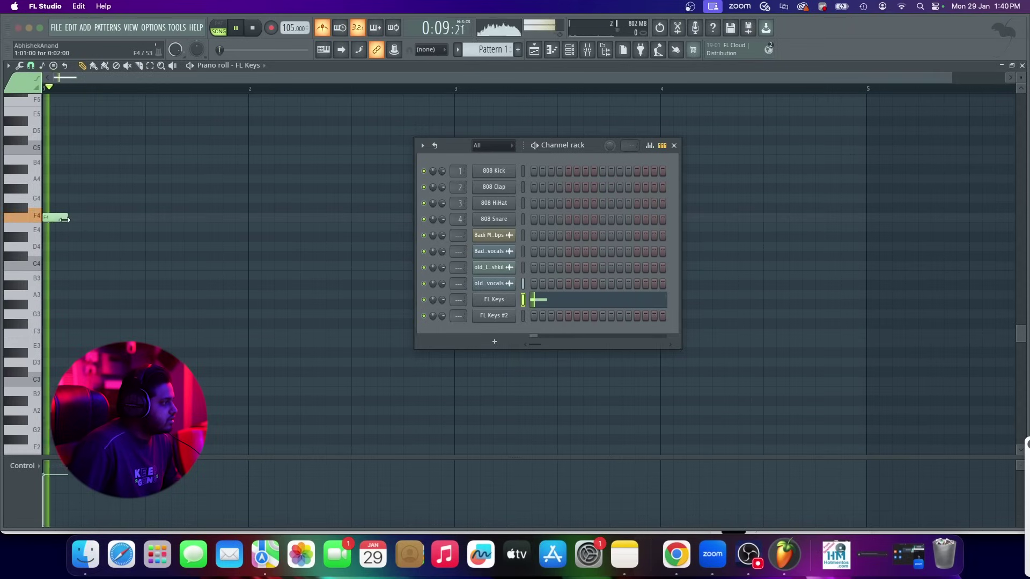
{"action": "left_click_drag", "start_coordinate": [65, 219], "coordinate": [187, 217]}
{"action": "left_click_drag", "start_coordinate": [245, 219], "coordinate": [244, 220]}
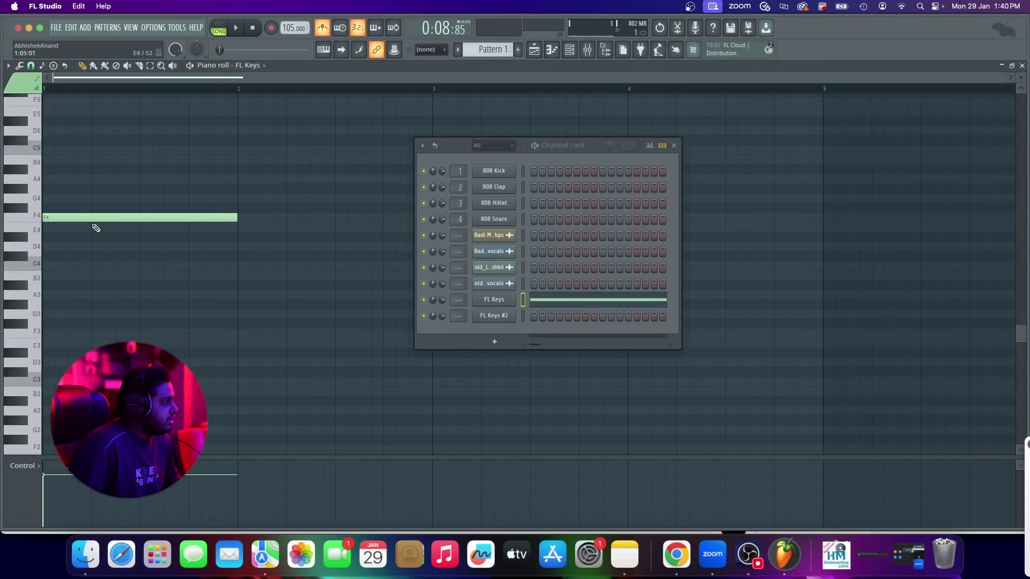
Add one-bar G#4 and C5 notes above the F4 note in bar 1 and play back the three-note chord
{"action": "left_click", "coordinate": [26, 192]}
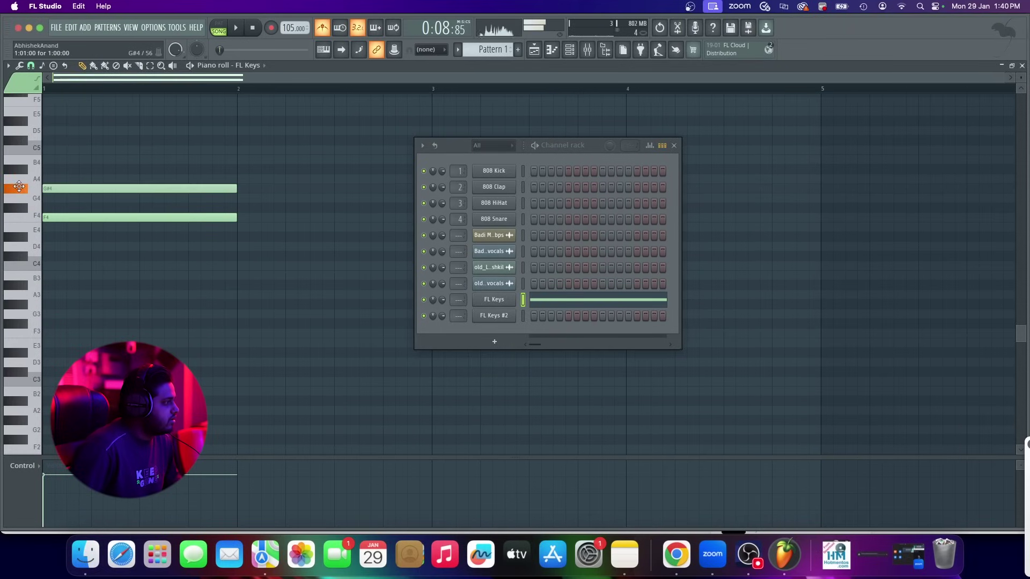
{"action": "left_click", "coordinate": [39, 154]}
{"action": "key", "text": "space"}
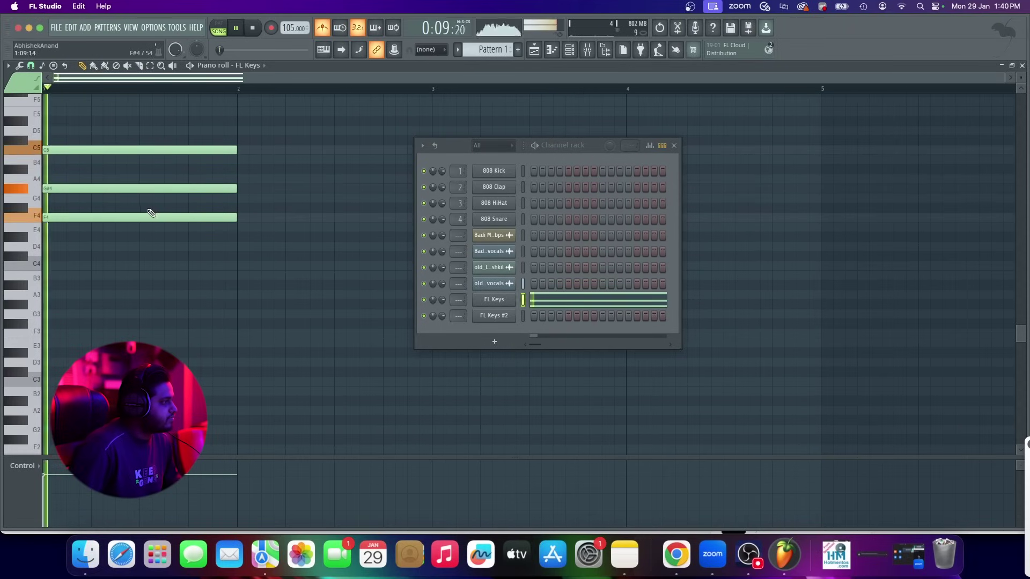
{"action": "key", "text": "ctrl+a"}
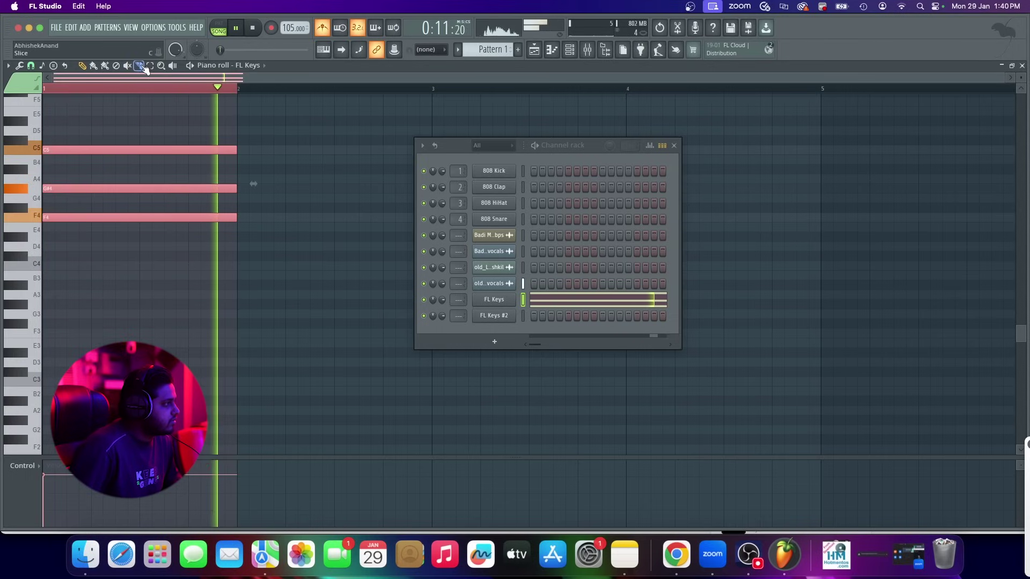
{"action": "key", "text": "space"}
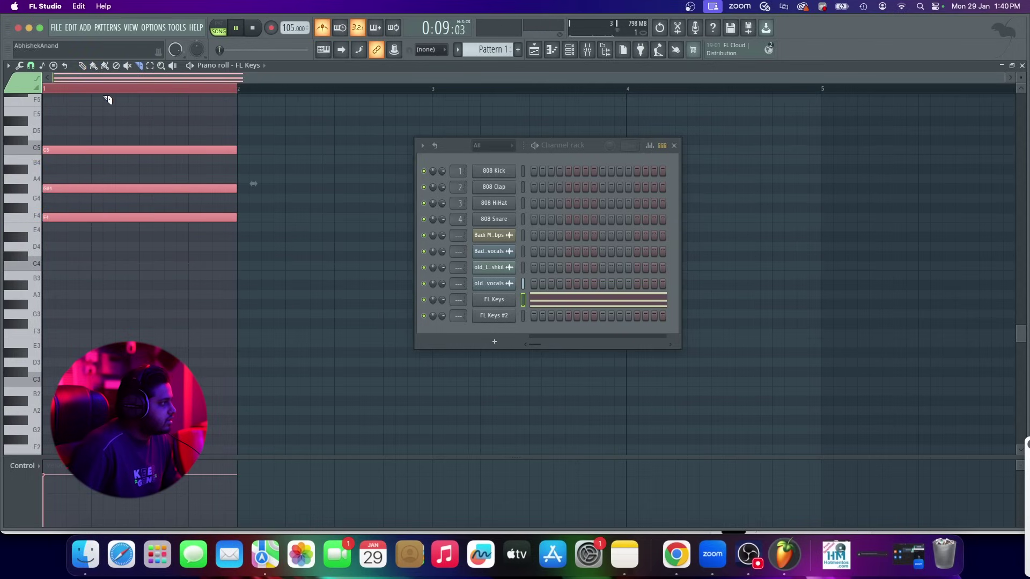
{"action": "left_click", "coordinate": [100, 89]}
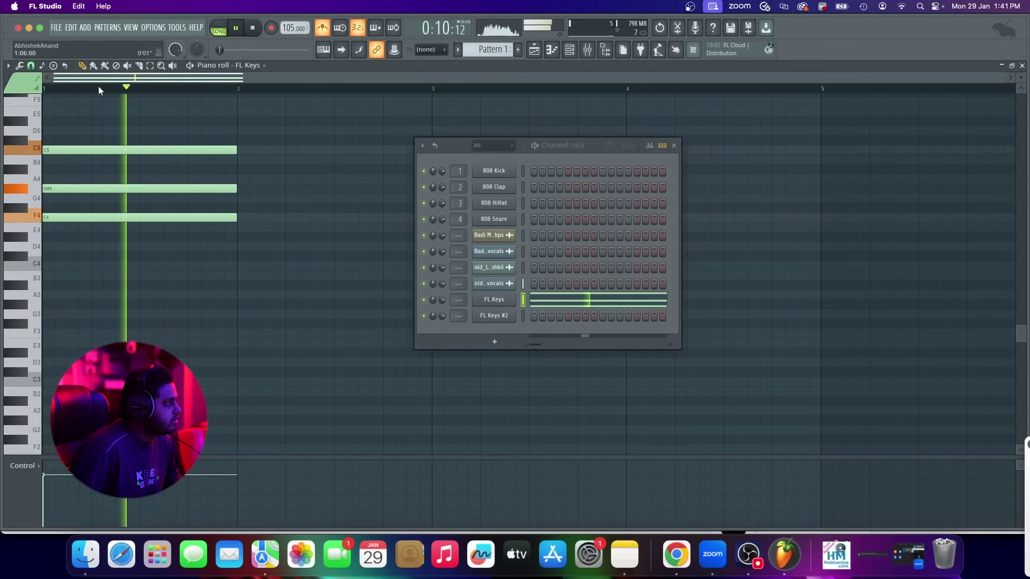
Copy the F4, G#4 and C5 chord from bar 1 to bar 3 and close the channel rack
{"action": "key", "text": "ctrl+a"}
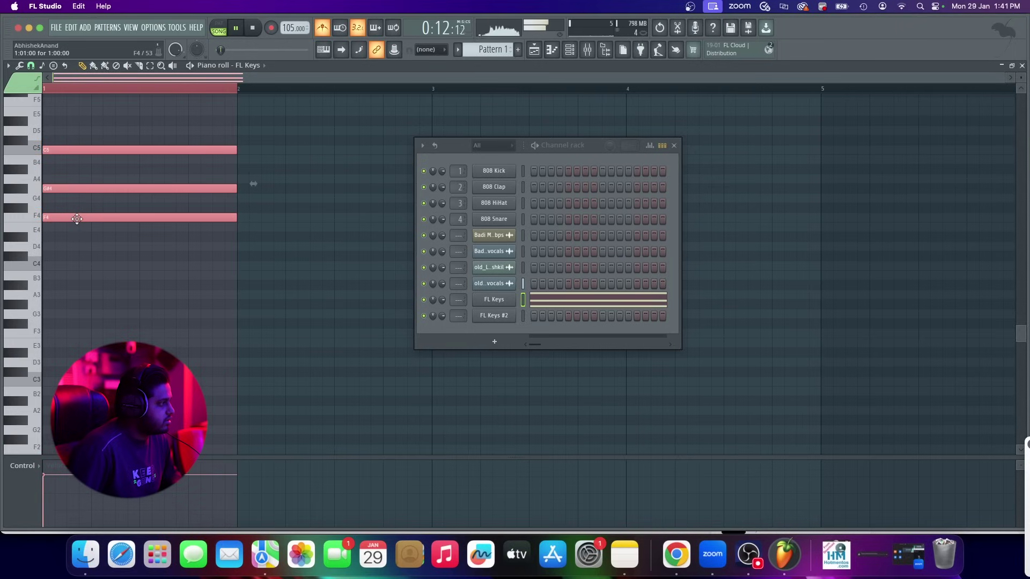
{"action": "left_click_drag", "start_coordinate": [70, 219], "coordinate": [459, 235]}
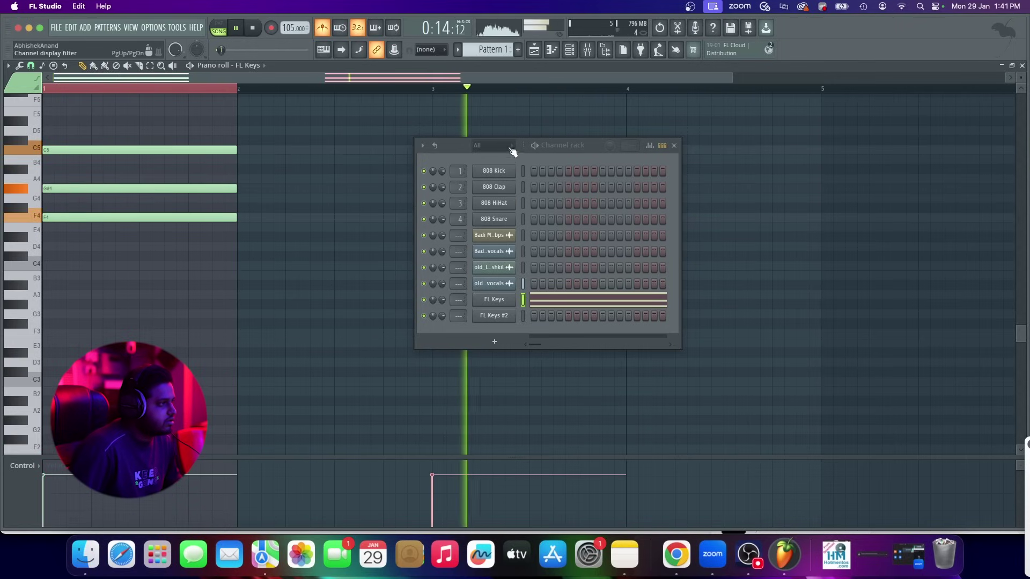
{"action": "left_click", "coordinate": [677, 145]}
{"action": "scroll", "coordinate": [342, 271], "scroll_direction": "down", "scroll_amount": 2}
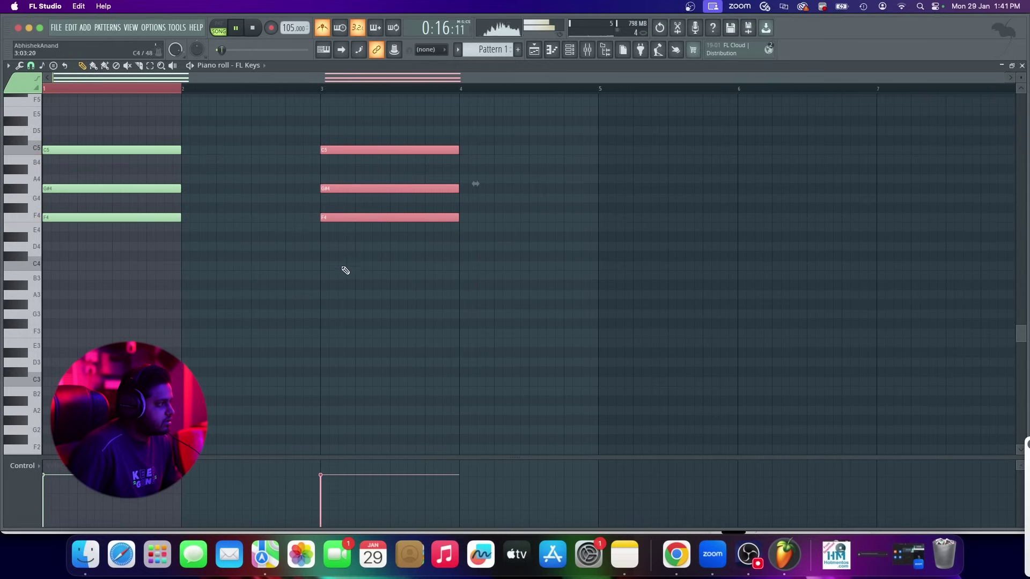
{"action": "key", "text": "ctrl+a"}
{"action": "left_click", "coordinate": [377, 275]}
{"action": "right_click", "coordinate": [377, 274]}
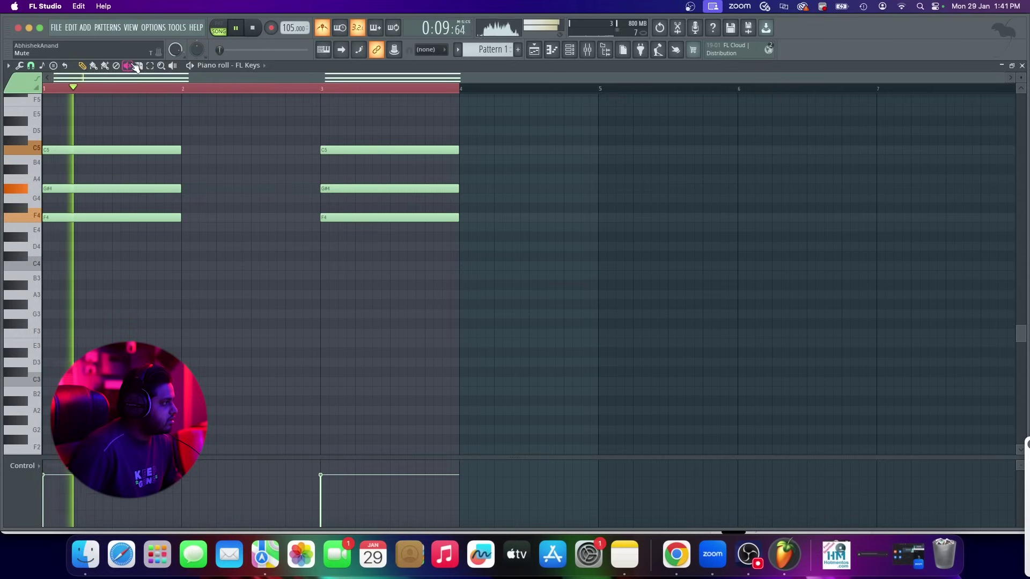
Slice the bar 1 chord at its midpoint, change the second half to D#4, G4 and A#4, and play it back
{"action": "left_click", "coordinate": [139, 66]}
{"action": "key", "text": "space"}
{"action": "left_click_drag", "start_coordinate": [104, 103], "coordinate": [113, 274]}
{"action": "left_click", "coordinate": [83, 65]}
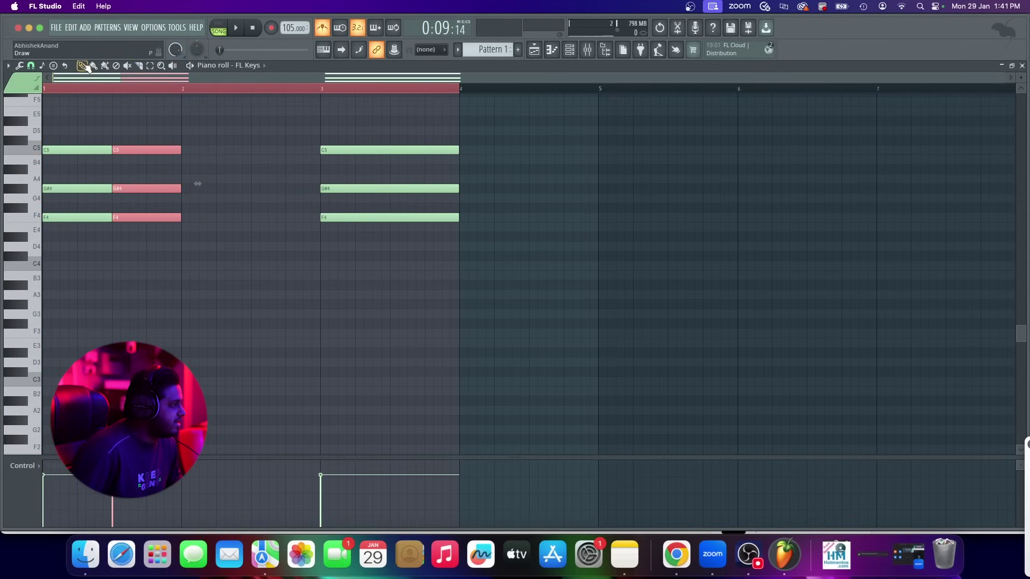
{"action": "left_click_drag", "start_coordinate": [173, 229], "coordinate": [170, 198]}
{"action": "key", "text": "space"}
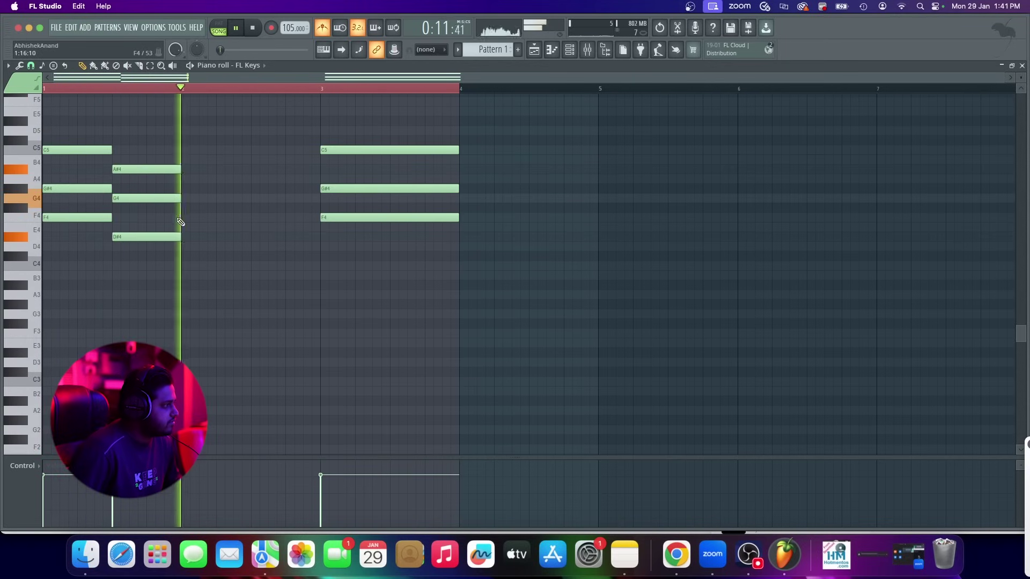
Stop playback, check the Badi Mushkil chord chart on Chordify in Chrome, and return to FL Studio
{"action": "key", "text": "space"}
{"action": "left_click", "coordinate": [674, 566]}
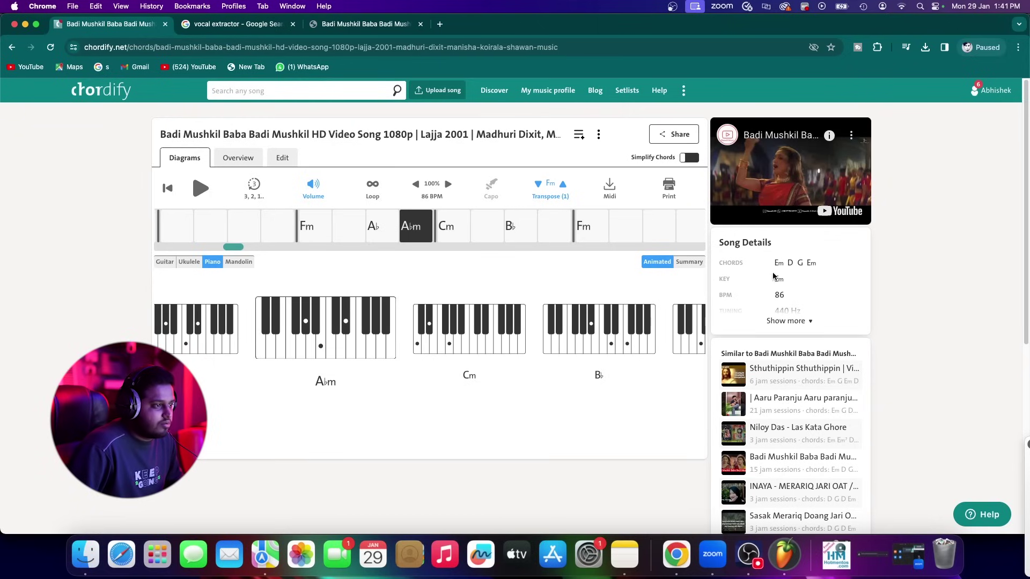
{"action": "left_click", "coordinate": [785, 554]}
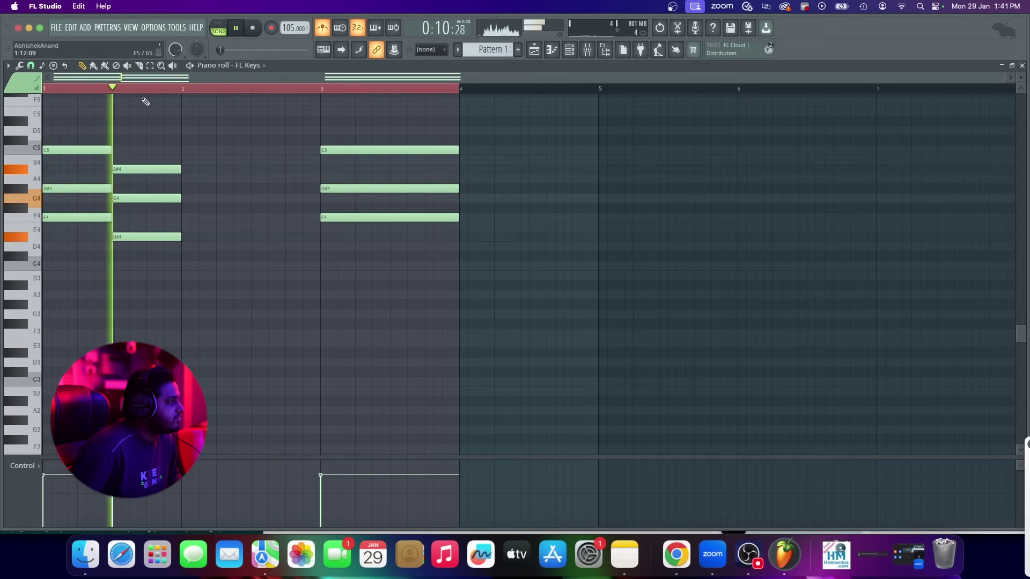
Try a G#4, C5 and D#5 chord across bar 2, play it back, and delete it
{"action": "left_click", "coordinate": [149, 66]}
{"action": "key", "text": "space"}
{"action": "left_click_drag", "start_coordinate": [155, 110], "coordinate": [143, 241]}
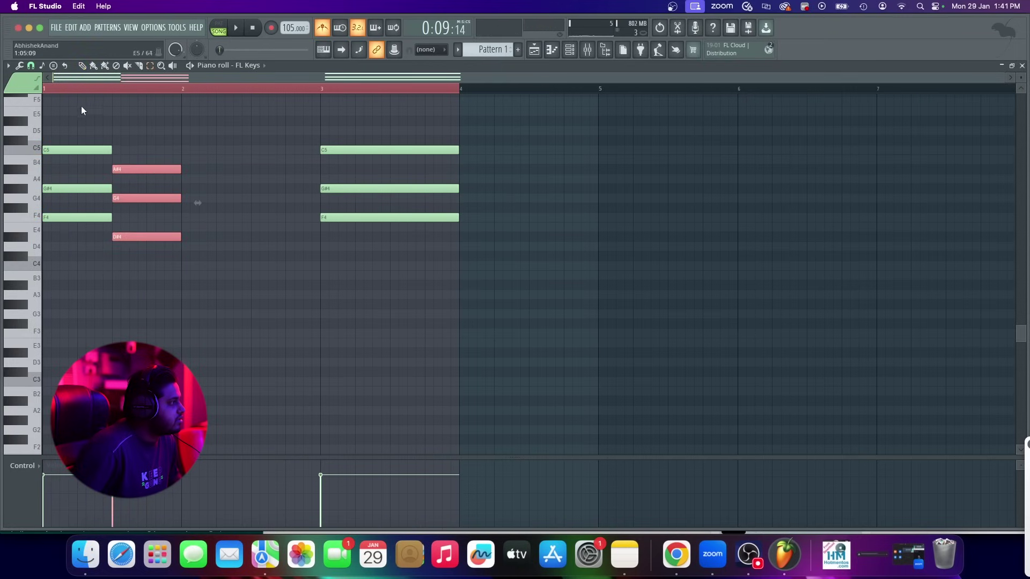
{"action": "left_click_drag", "start_coordinate": [136, 168], "coordinate": [327, 128]}
{"action": "key", "text": "space"}
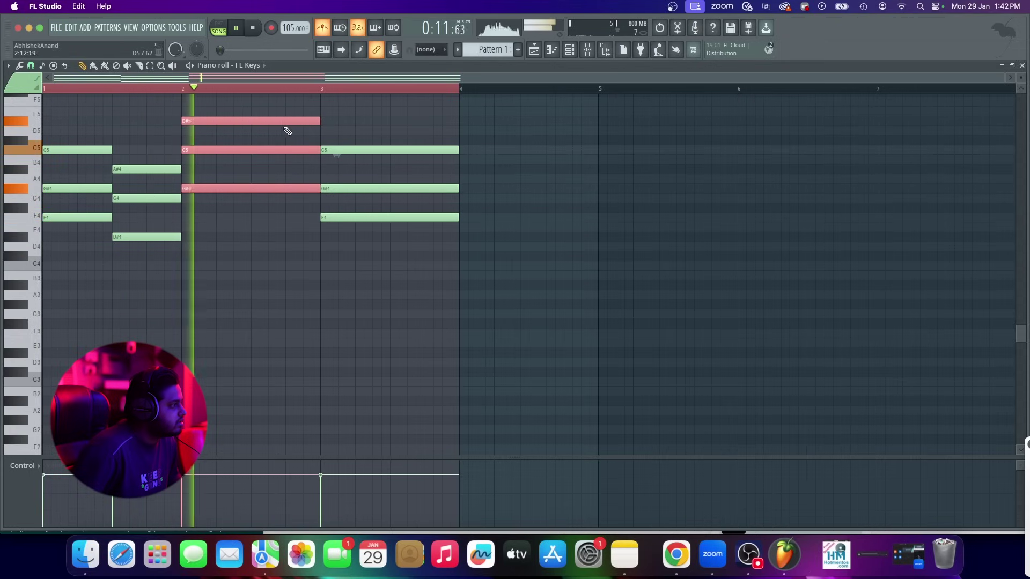
{"action": "key", "text": "space"}
{"action": "key", "text": "Delete"}
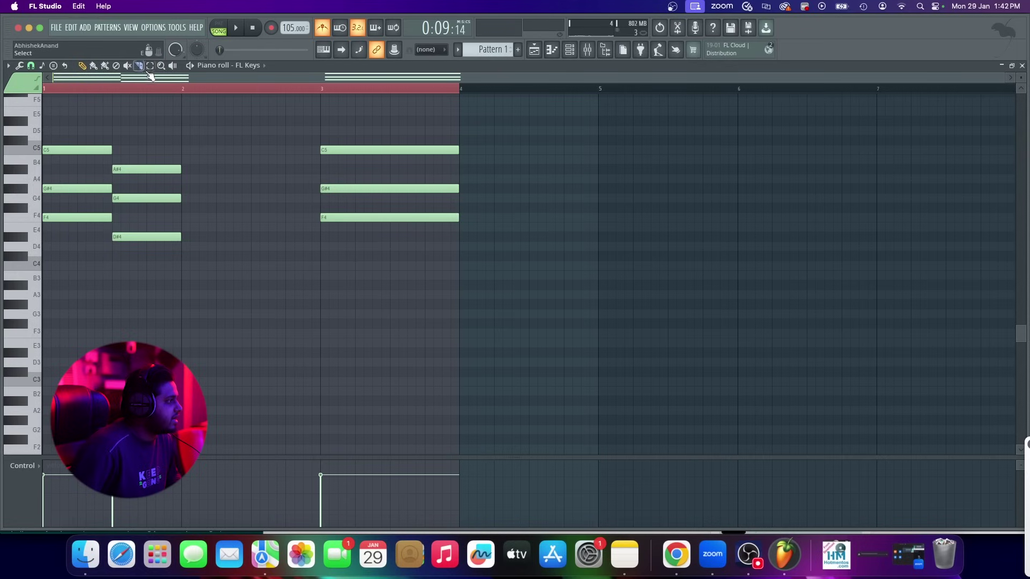
Fill bar 2 with the F4, G#4 and C5 chord and leave bar 3 empty, making a two-bar pattern
{"action": "left_click_drag", "start_coordinate": [74, 122], "coordinate": [96, 224]}
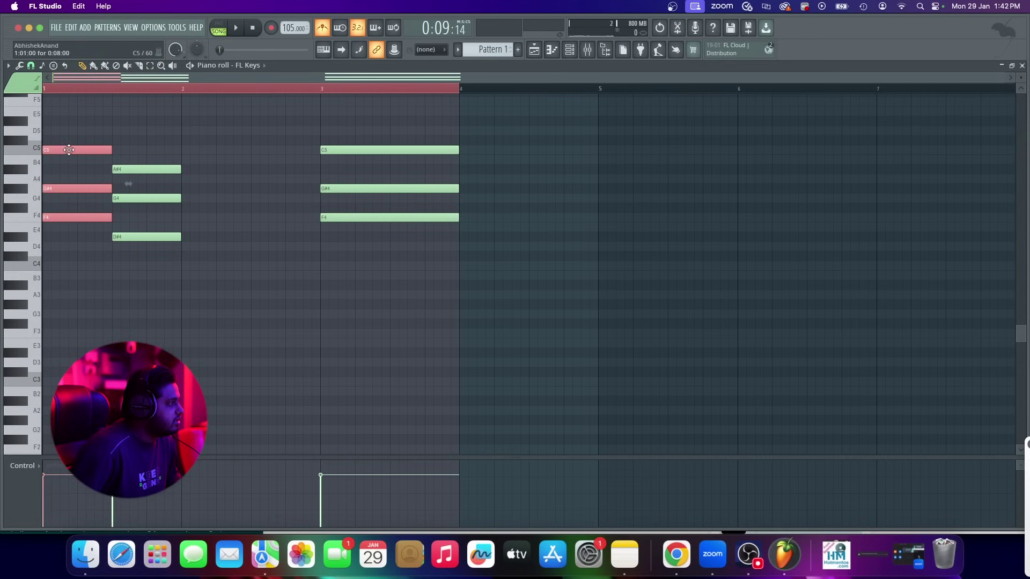
{"action": "left_click_drag", "start_coordinate": [69, 150], "coordinate": [315, 149]}
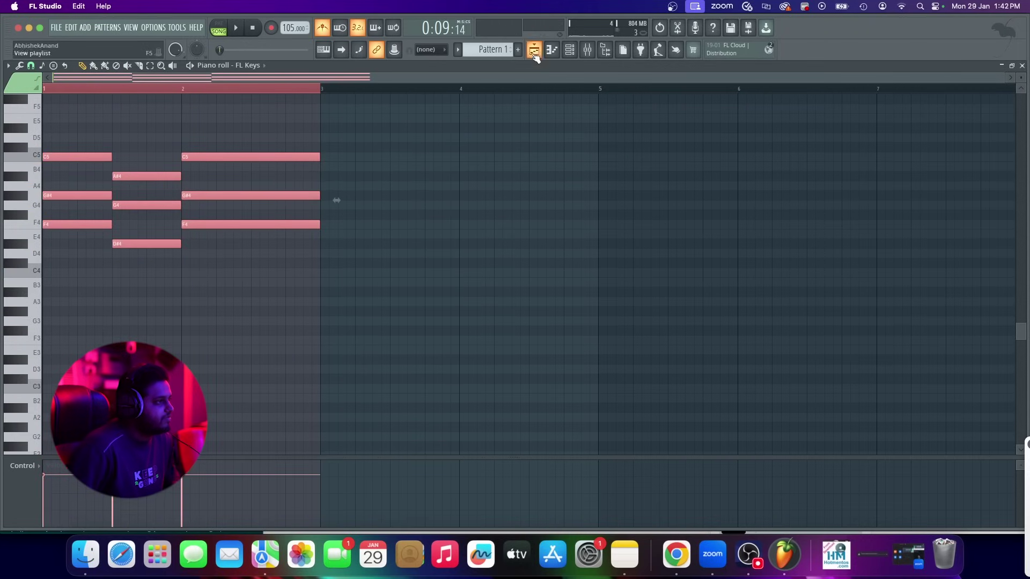
Play the arrangement in the playlist and add Pattern 1 clips on Track 3 at bars 9 and 11
{"action": "left_click", "coordinate": [534, 50]}
{"action": "key", "text": "space"}
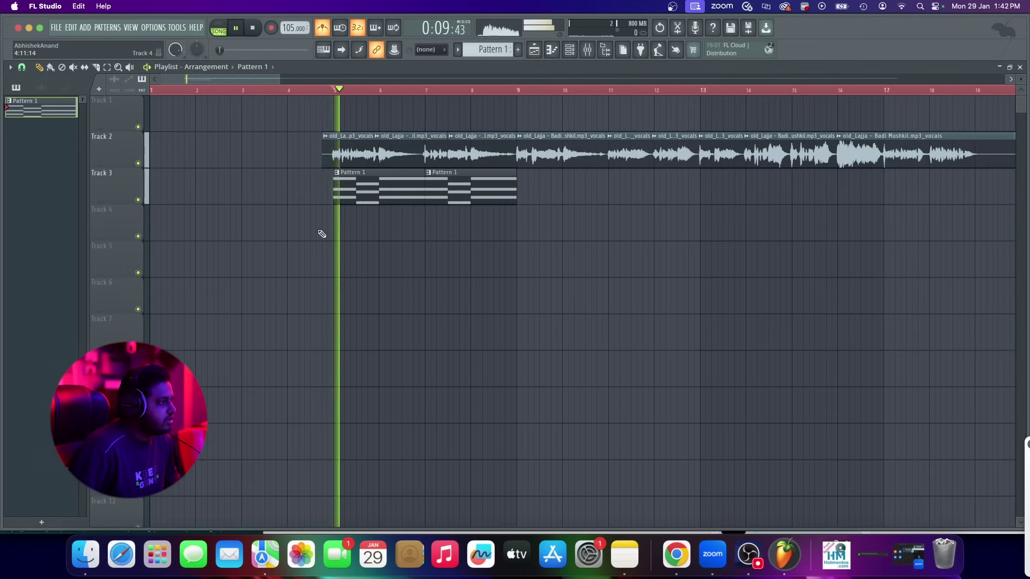
{"action": "scroll", "coordinate": [396, 249], "scroll_direction": "up", "scroll_amount": 4}
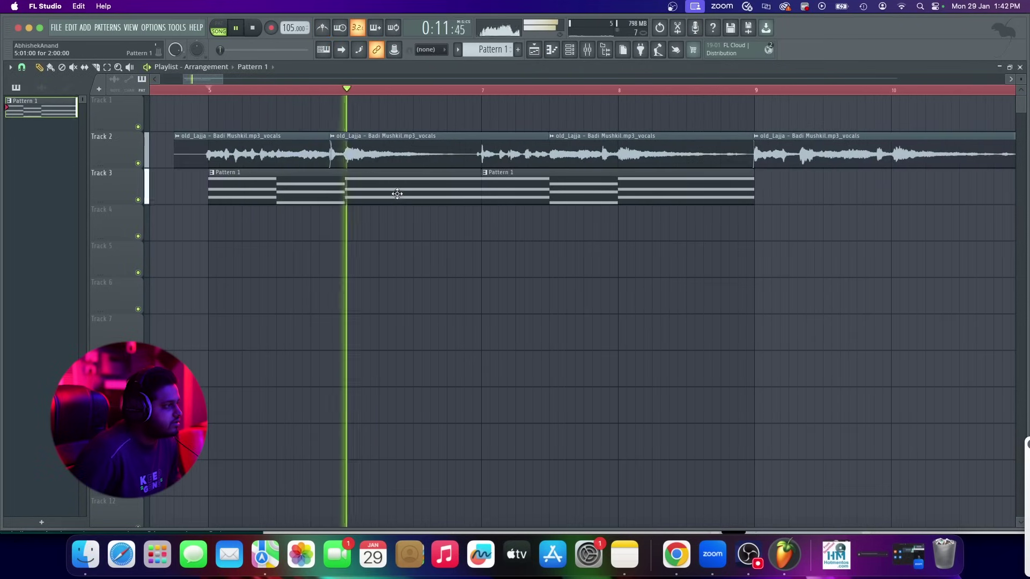
{"action": "scroll", "coordinate": [397, 193], "scroll_direction": "down", "scroll_amount": 3}
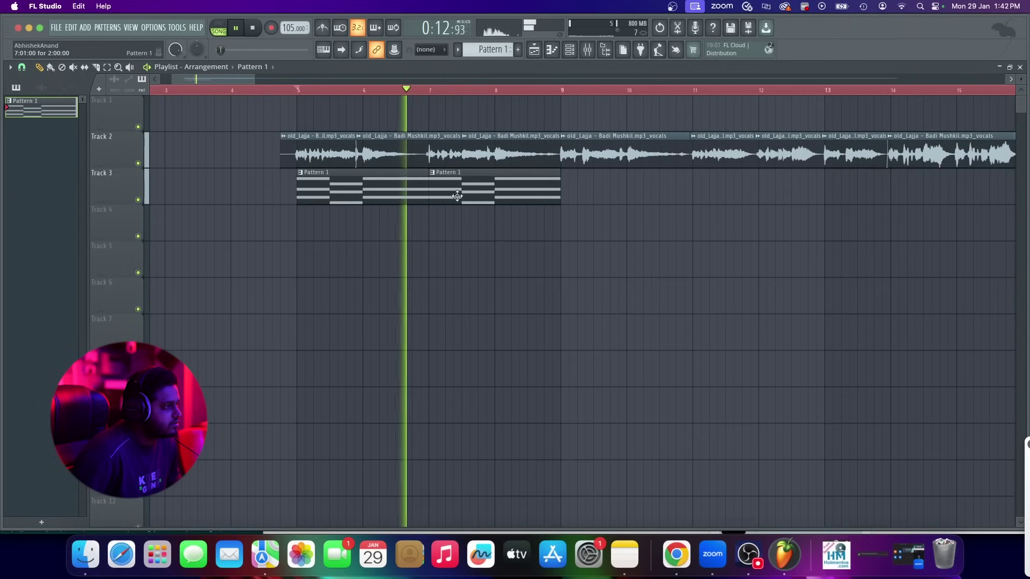
{"action": "left_click", "coordinate": [572, 198]}
{"action": "scroll", "coordinate": [512, 252], "scroll_direction": "down", "scroll_amount": 2}
{"action": "scroll", "coordinate": [493, 267], "scroll_direction": "up", "scroll_amount": 3}
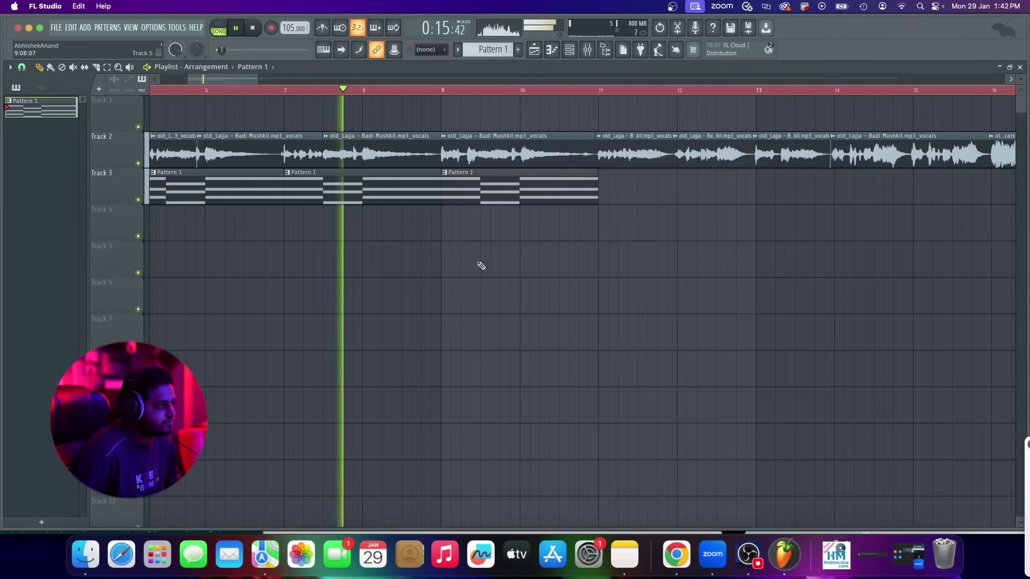
{"action": "scroll", "coordinate": [486, 257], "scroll_direction": "down", "scroll_amount": 3}
{"action": "scroll", "coordinate": [536, 226], "scroll_direction": "up", "scroll_amount": 2}
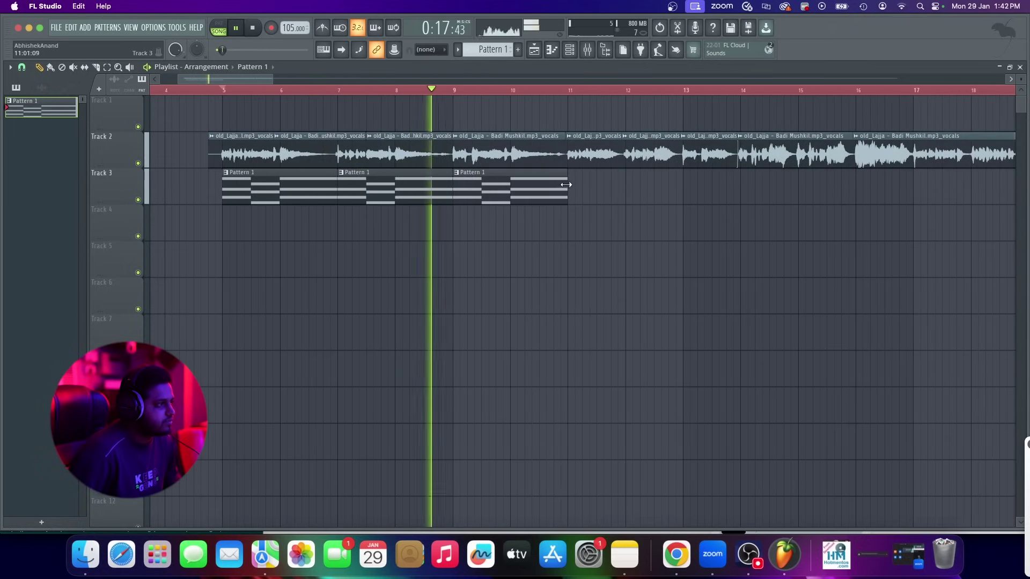
{"action": "left_click", "coordinate": [573, 188]}
Play different parts of the arrangement between bars 5 and 11 to check the chords against the vocals
{"action": "left_click", "coordinate": [569, 90]}
{"action": "key", "text": "space"}
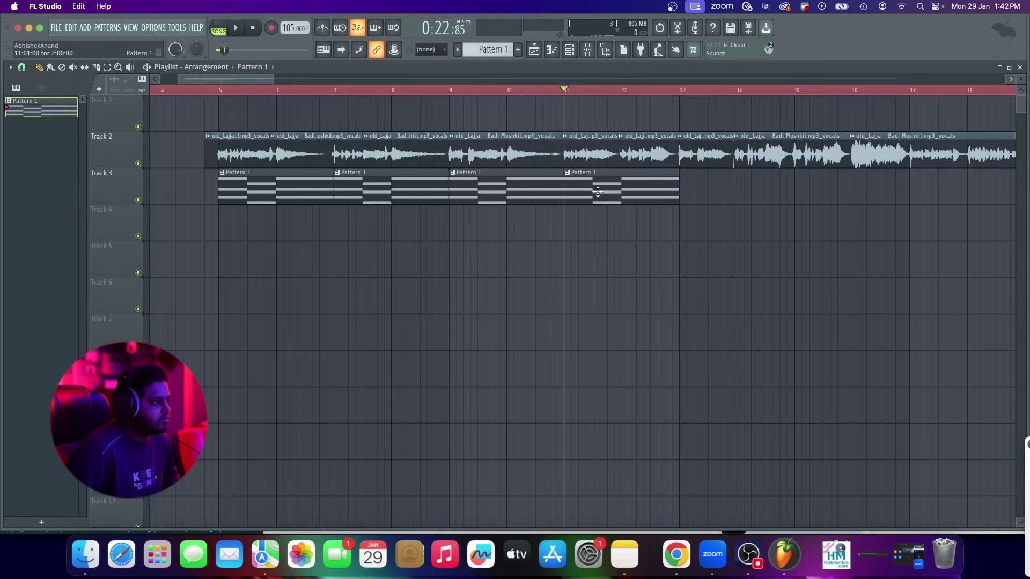
{"action": "left_click", "coordinate": [224, 91]}
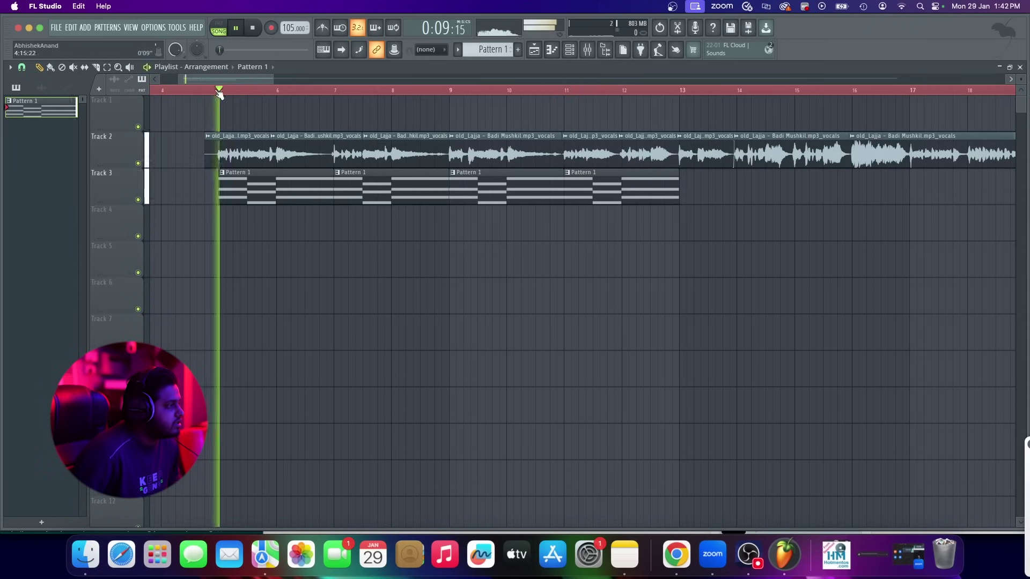
{"action": "key", "text": "space"}
{"action": "left_click", "coordinate": [345, 90]}
{"action": "left_click", "coordinate": [442, 91]}
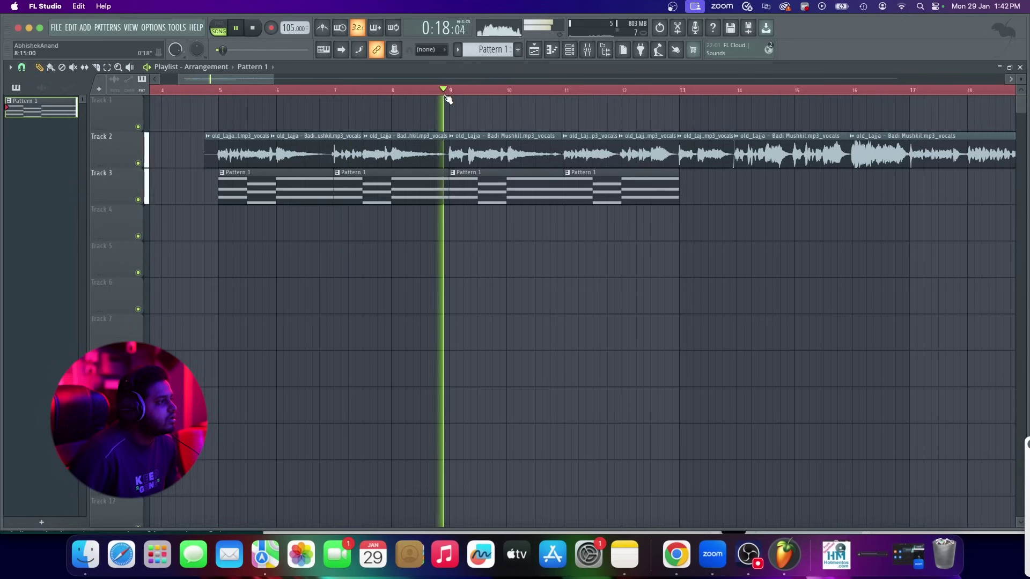
{"action": "left_click", "coordinate": [543, 91]}
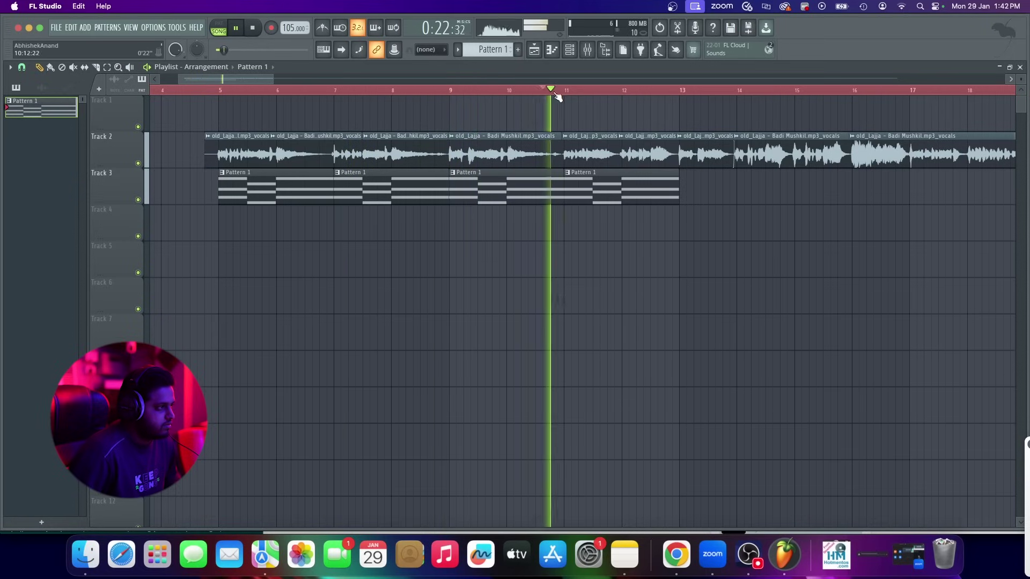
Make the Pattern 1 clip at bar 11 unique as Pattern 2 and play it in its piano roll
{"action": "double_click", "coordinate": [652, 186]}
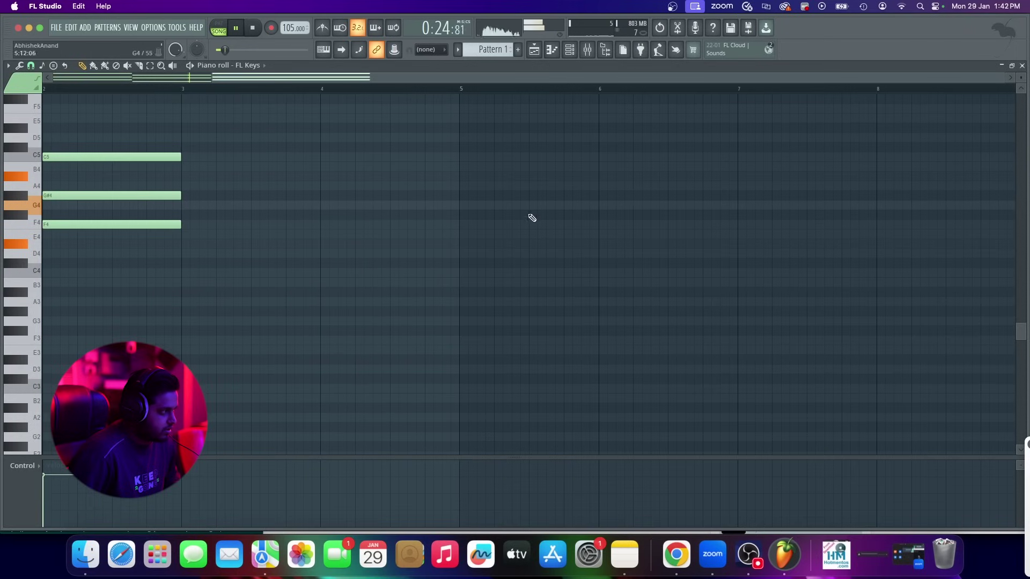
{"action": "left_click", "coordinate": [535, 49]}
{"action": "key", "text": "space"}
{"action": "left_click", "coordinate": [568, 173]}
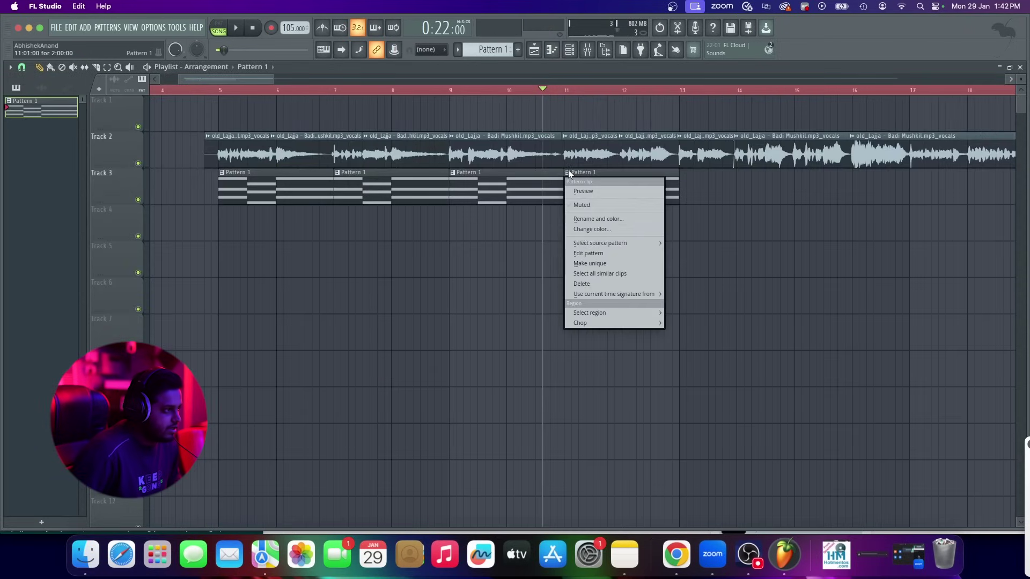
{"action": "left_click", "coordinate": [590, 260]}
{"action": "key", "text": "space"}
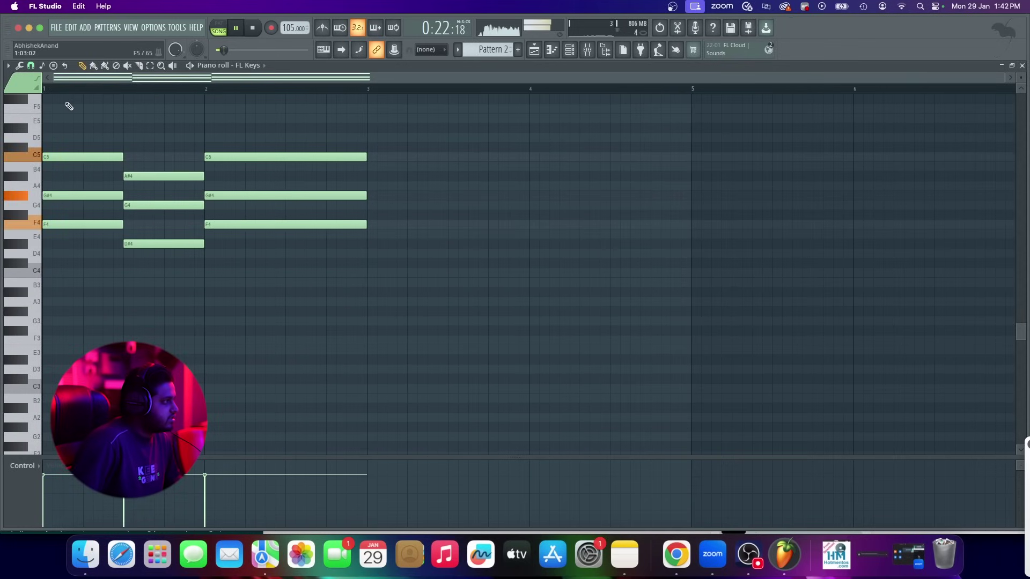
Slice the F4, G#4 and C5 chord in bar 2 of Pattern 2 at 2:09:00 and stop playback
{"action": "left_click", "coordinate": [139, 65]}
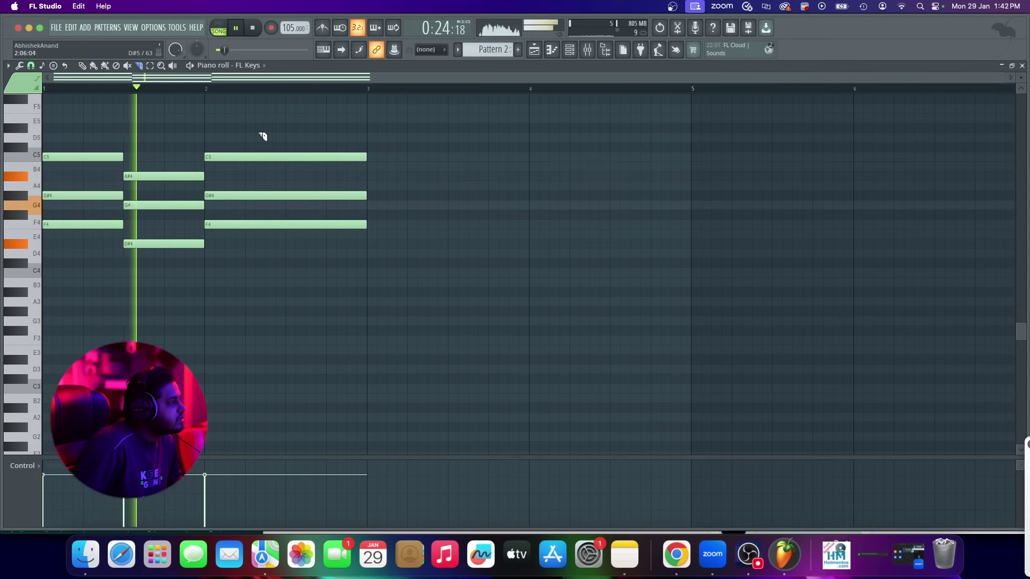
{"action": "left_click_drag", "start_coordinate": [296, 121], "coordinate": [325, 228]}
{"action": "key", "text": "space"}
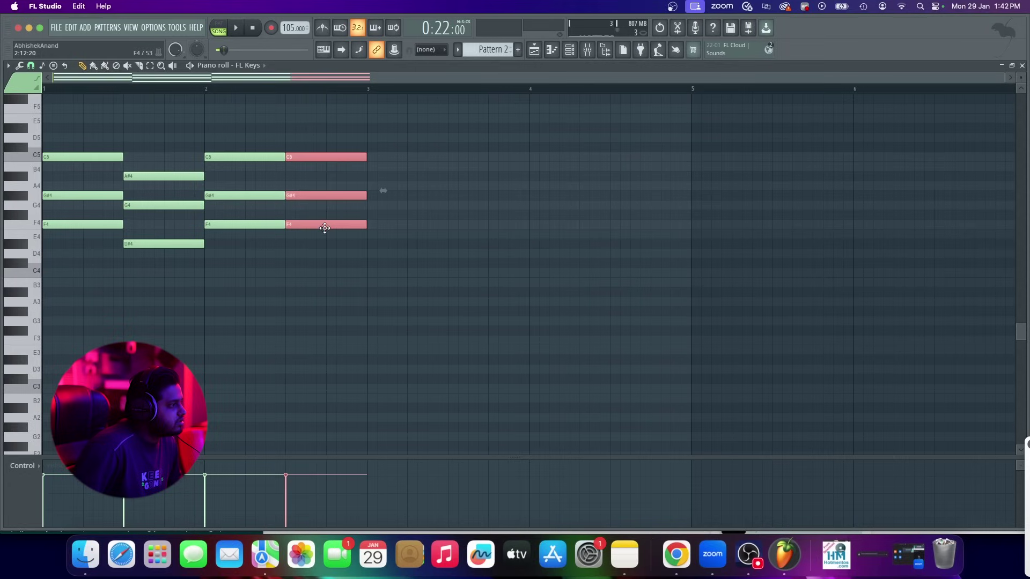
Delete the F4 note from the last chord of Pattern 2 and redraw that chord's C5 note
{"action": "right_click", "coordinate": [369, 258]}
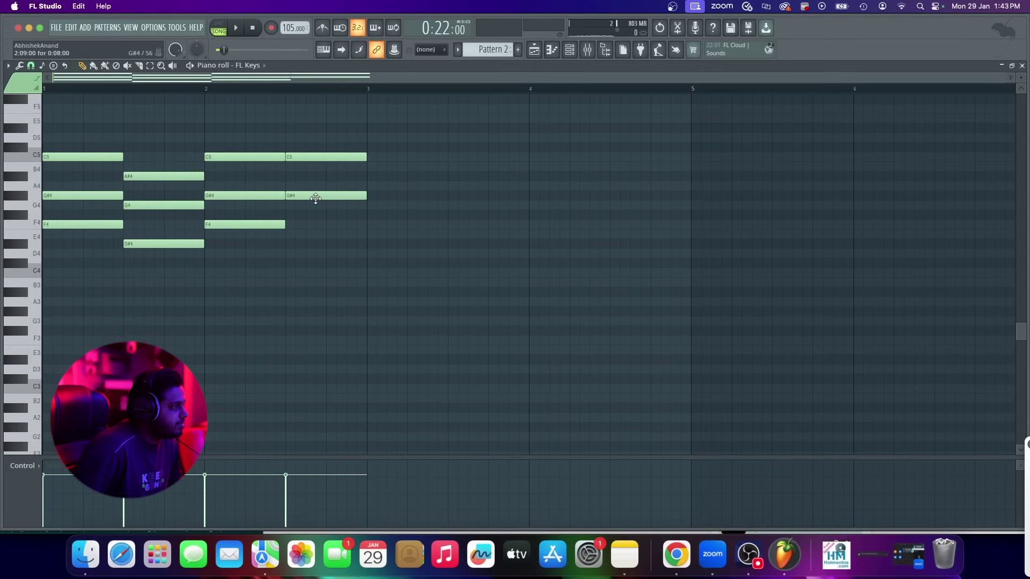
{"action": "right_click", "coordinate": [308, 158]}
{"action": "left_click", "coordinate": [288, 158]}
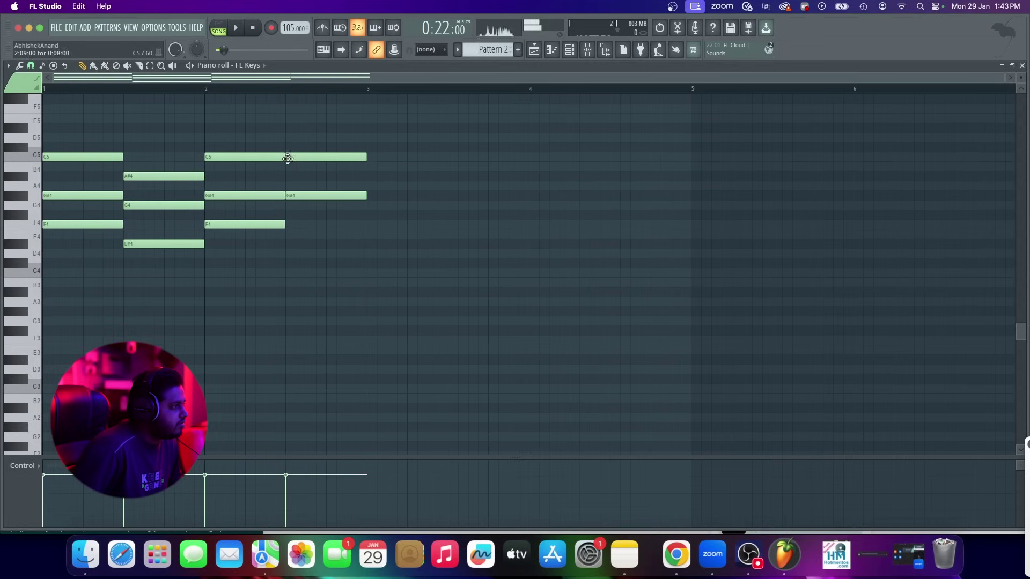
Add a D#5 note over the last chord of Pattern 2 and shift it down one octave to D#4
{"action": "left_click", "coordinate": [287, 119]}
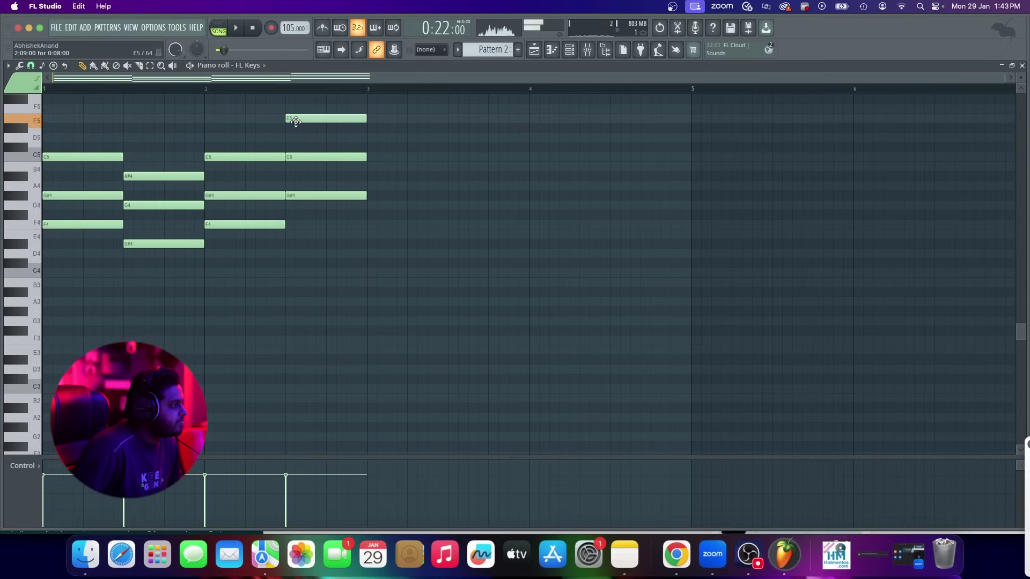
{"action": "left_click_drag", "start_coordinate": [296, 121], "coordinate": [298, 130]}
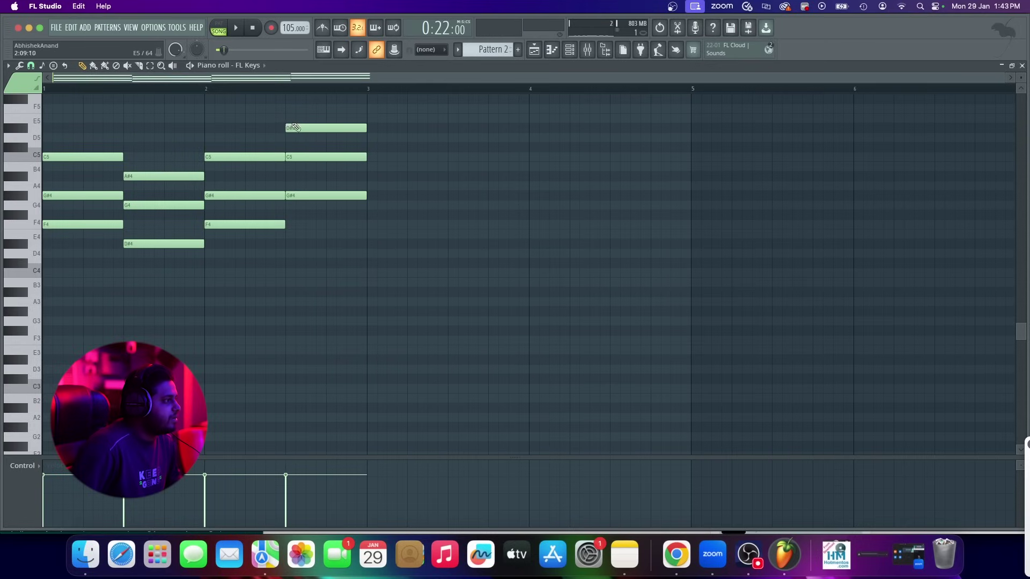
{"action": "left_click_drag", "start_coordinate": [312, 107], "coordinate": [320, 133]}
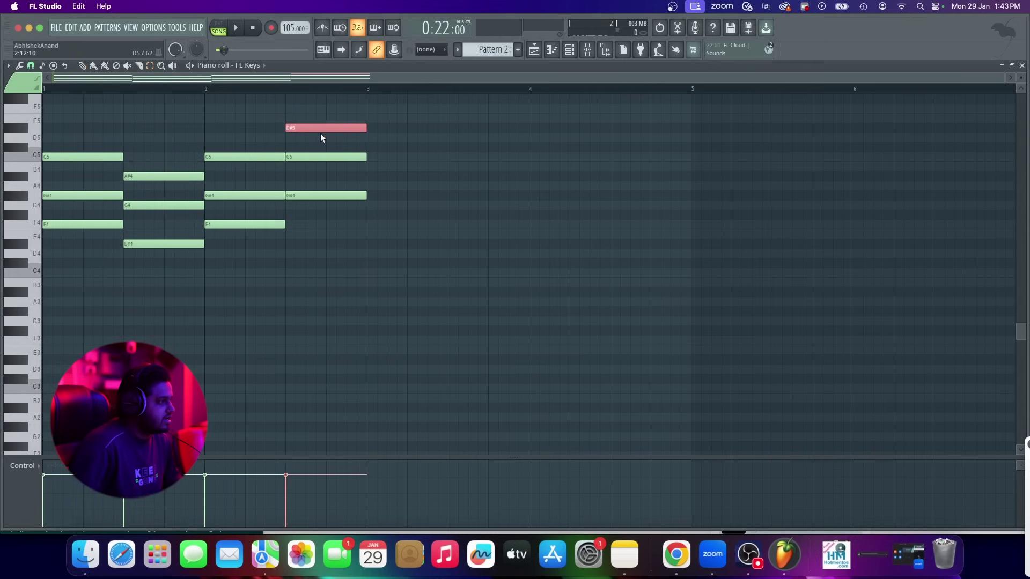
{"action": "key", "text": "ctrl+Down"}
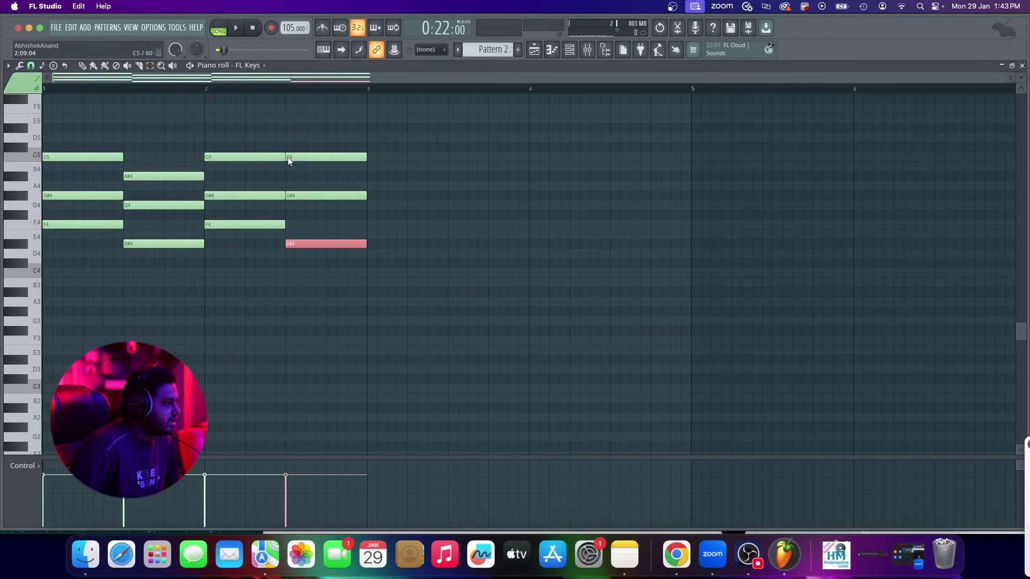
{"action": "key", "text": "ctrl+Up"}
{"action": "key", "text": "ctrl+Down"}
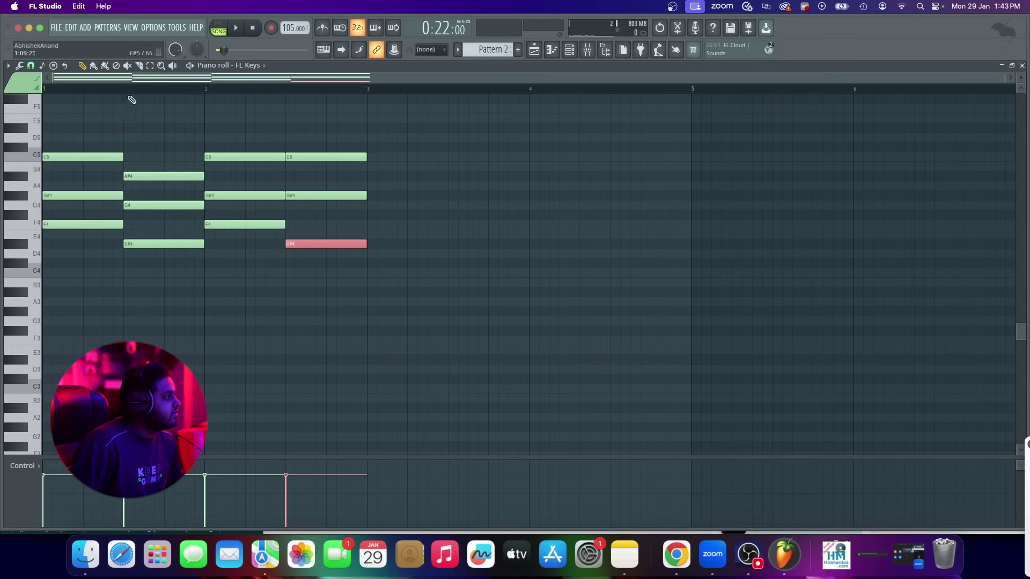
Play the edited chords, return to the playlist at bar 11 and add a Pattern 2 clip on Track 3 at bar 13
{"action": "key", "text": "space"}
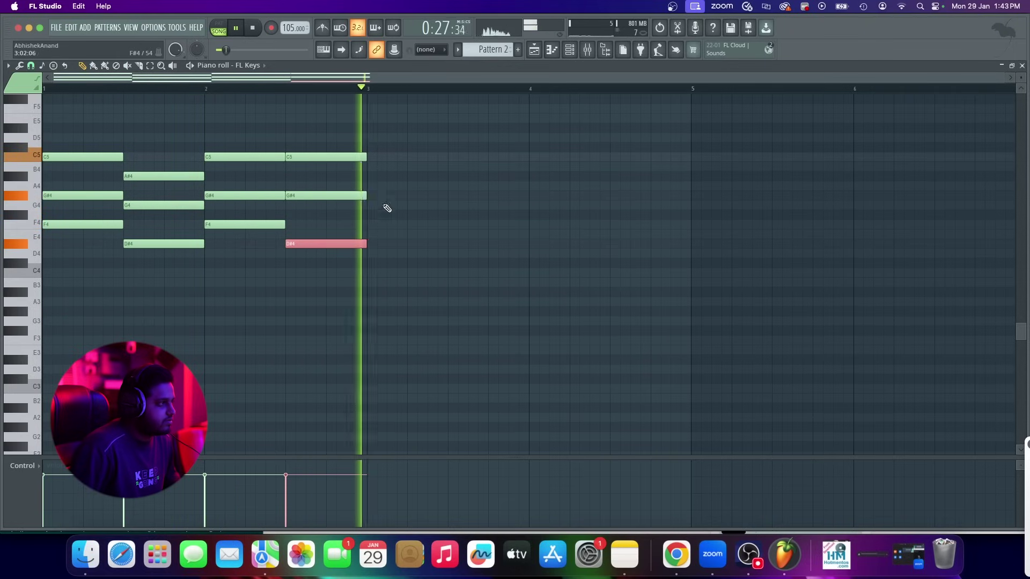
{"action": "left_click", "coordinate": [534, 50]}
{"action": "key", "text": "space"}
{"action": "left_click", "coordinate": [561, 91]}
{"action": "key", "text": "space"}
{"action": "scroll", "coordinate": [622, 192], "scroll_direction": "down", "scroll_amount": 3}
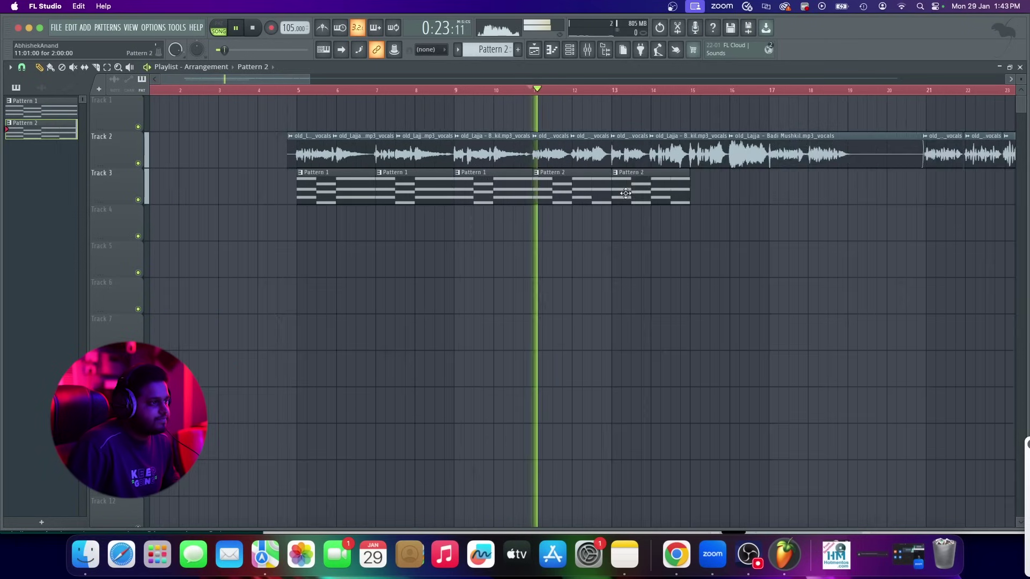
Try another Pattern 2 clip on Track 3 at bar 15 while the arrangement plays
{"action": "scroll", "coordinate": [639, 195], "scroll_direction": "up", "scroll_amount": 4}
{"action": "left_click_drag", "start_coordinate": [662, 196], "coordinate": [647, 196]}
{"action": "scroll", "coordinate": [642, 197], "scroll_direction": "up", "scroll_amount": 1}
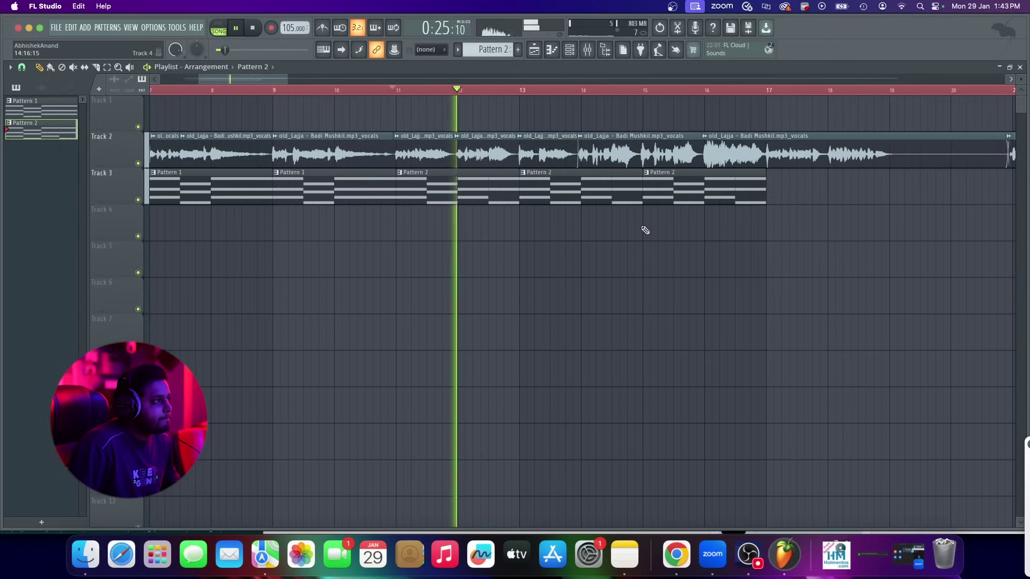
{"action": "scroll", "coordinate": [654, 232], "scroll_direction": "down", "scroll_amount": 2}
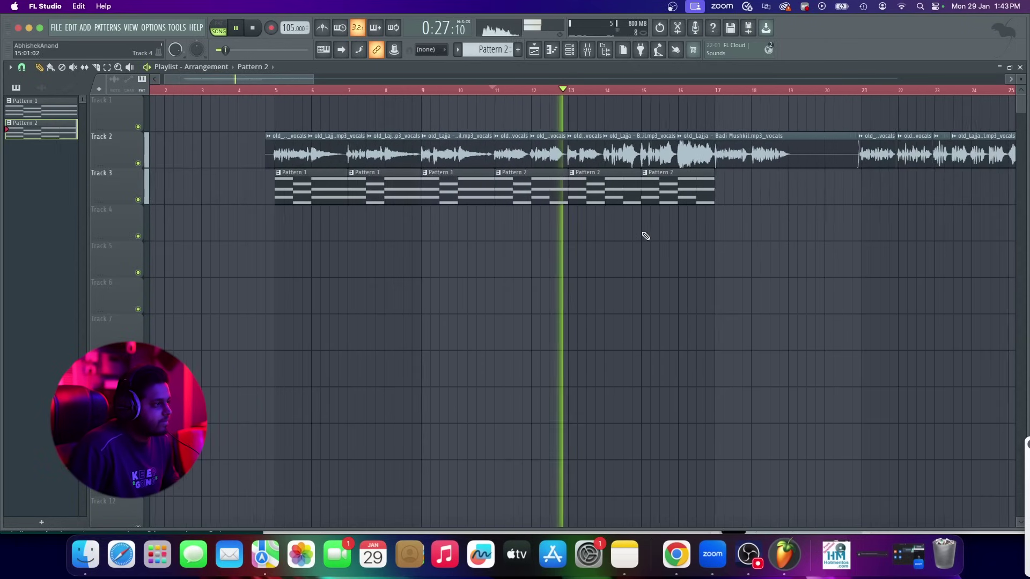
{"action": "scroll", "coordinate": [672, 232], "scroll_direction": "up", "scroll_amount": 2}
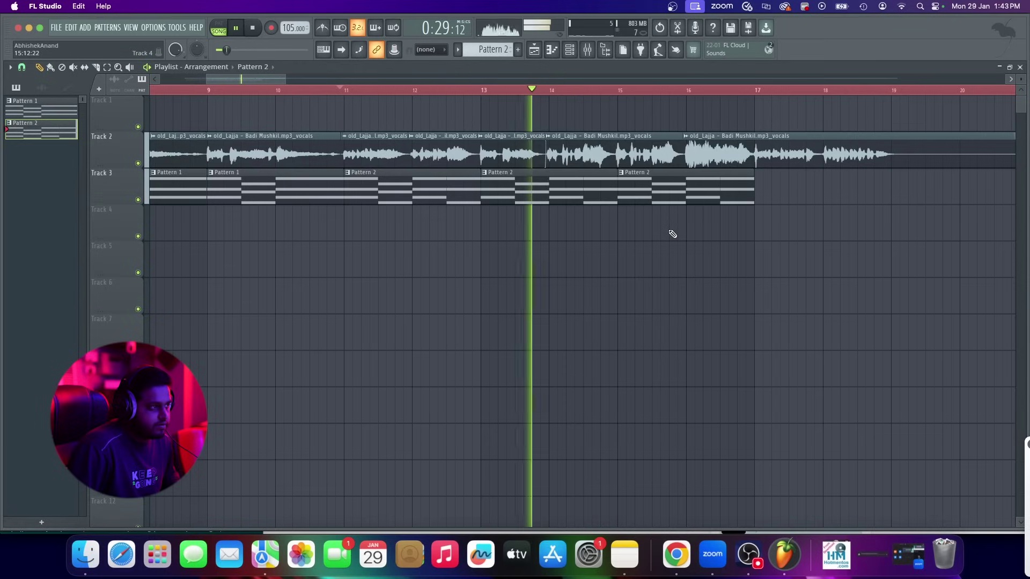
Stop playback, delete the Pattern 2 clip at bar 15 and shorten the one at bar 13 to one bar
{"action": "key", "text": "space"}
{"action": "right_click", "coordinate": [648, 194]}
{"action": "left_click_drag", "start_coordinate": [618, 177], "coordinate": [543, 183]}
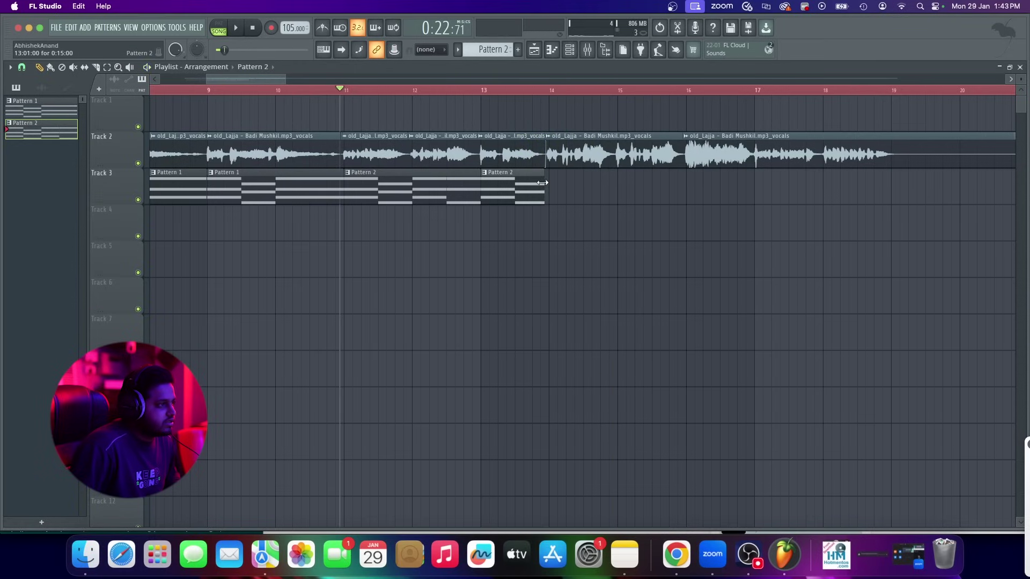
Add a Pattern 1 clip on Track 3 at bar 14 and play the arrangement from just before it
{"action": "left_click", "coordinate": [560, 189]}
{"action": "scroll", "coordinate": [553, 188], "scroll_direction": "up", "scroll_amount": 5}
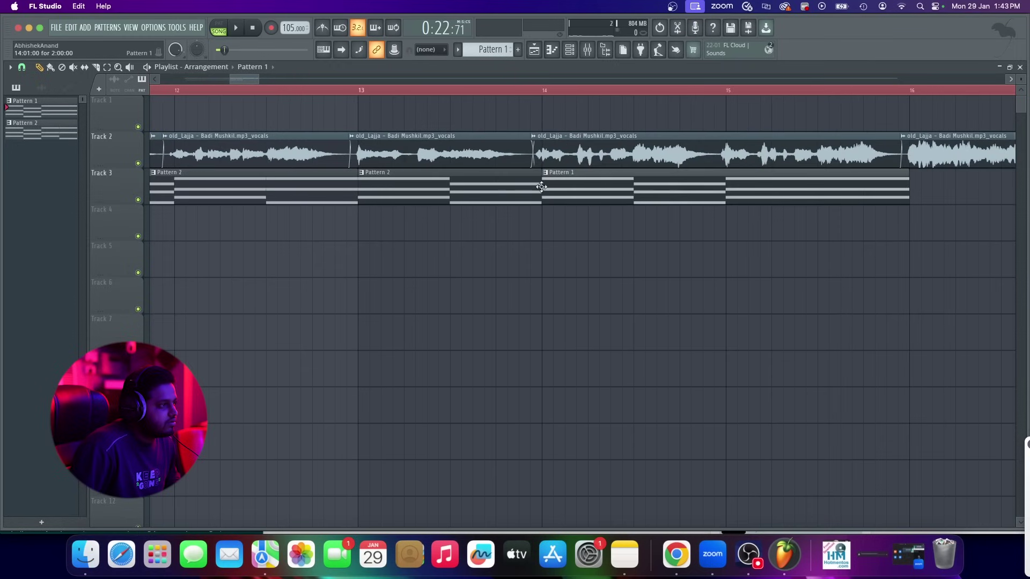
{"action": "left_click", "coordinate": [525, 90]}
{"action": "key", "text": "space"}
{"action": "scroll", "coordinate": [586, 176], "scroll_direction": "down", "scroll_amount": 5}
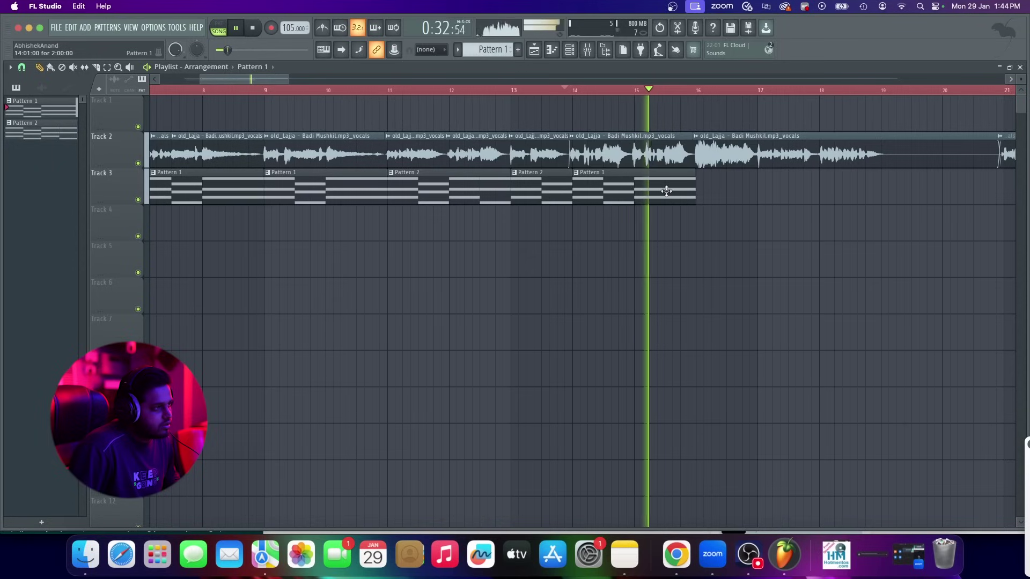
Shorten the Pattern 1 clip at bar 14 to one bar, repeat it at bar 15 and play both against the vocals
{"action": "key", "text": "space"}
{"action": "left_click_drag", "start_coordinate": [695, 197], "coordinate": [665, 197]}
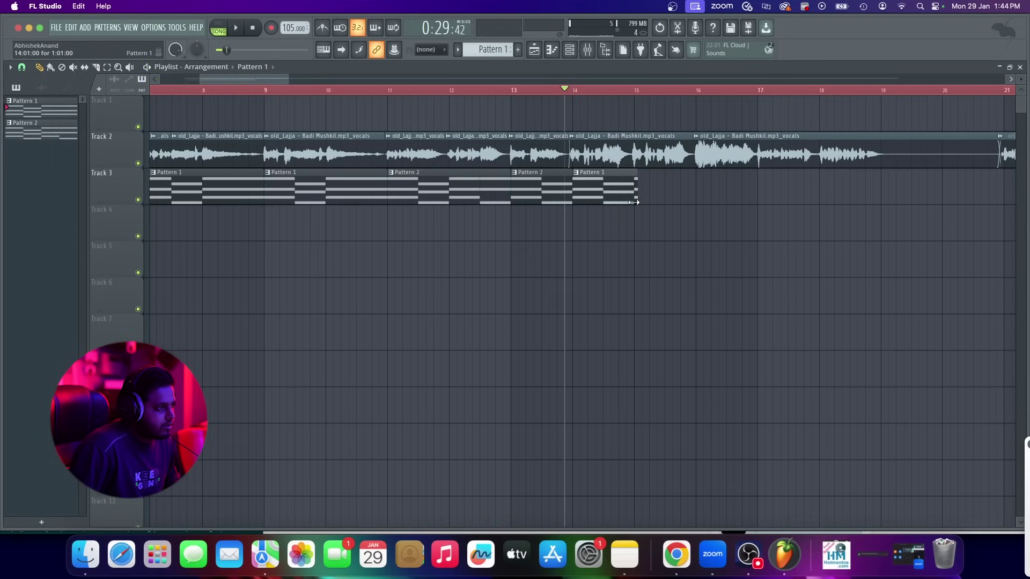
{"action": "left_click", "coordinate": [640, 195]}
{"action": "key", "text": "space"}
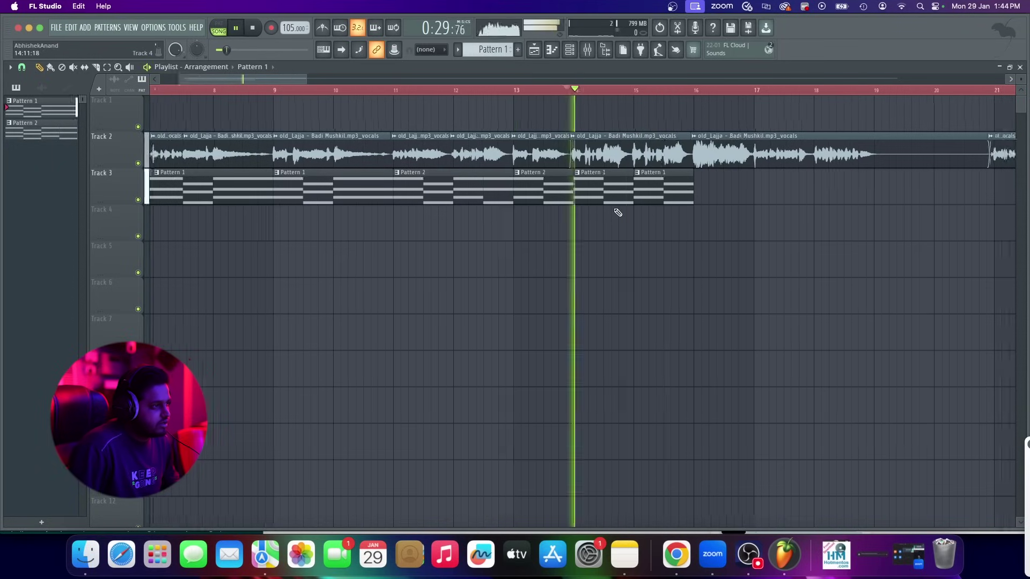
{"action": "scroll", "coordinate": [605, 206], "scroll_direction": "down", "scroll_amount": 3}
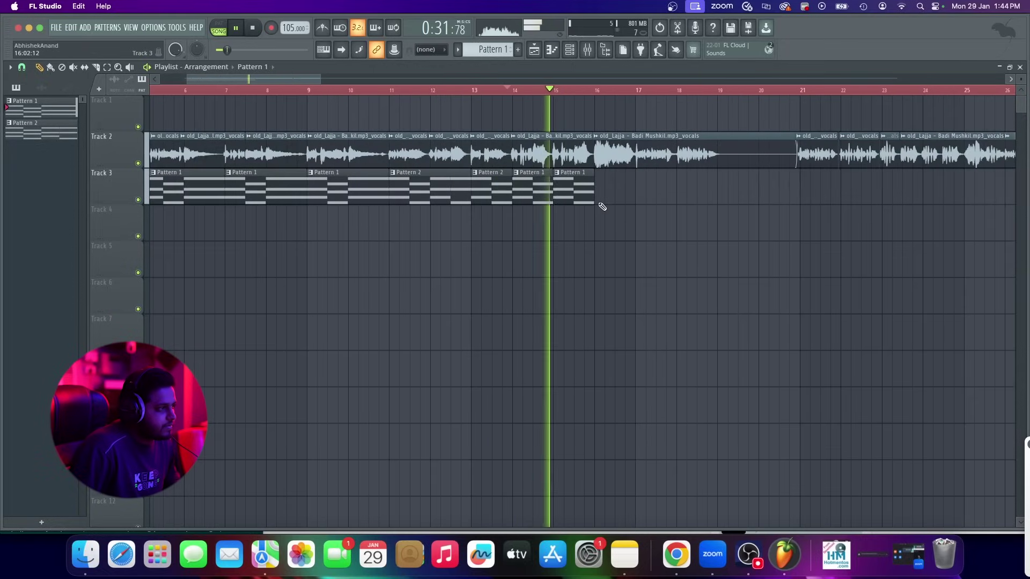
{"action": "scroll", "coordinate": [603, 207], "scroll_direction": "up", "scroll_amount": 3}
{"action": "scroll", "coordinate": [603, 207], "scroll_direction": "down", "scroll_amount": 3}
{"action": "scroll", "coordinate": [602, 207], "scroll_direction": "up", "scroll_amount": 4}
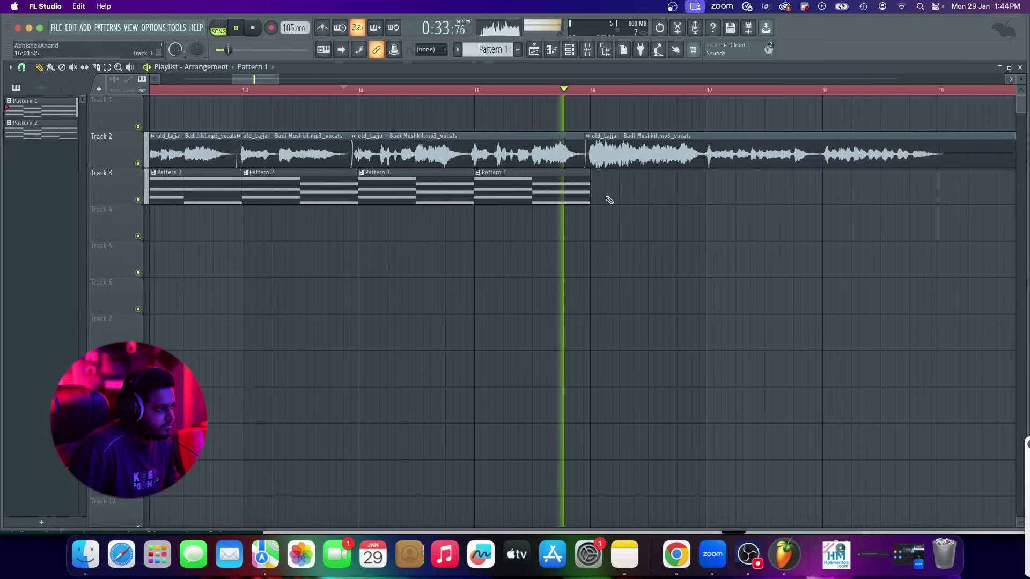
{"action": "scroll", "coordinate": [614, 196], "scroll_direction": "down", "scroll_amount": 2}
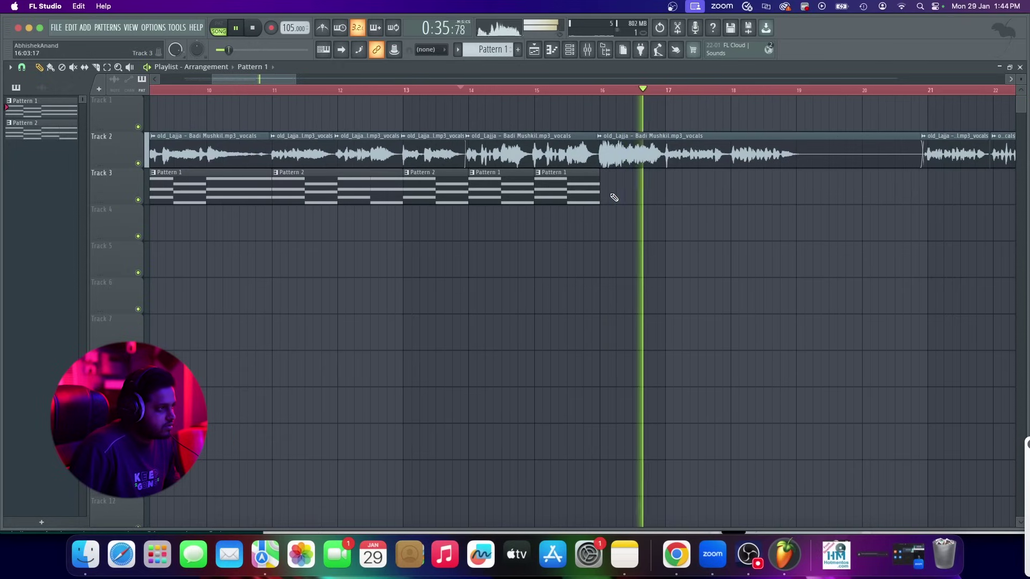
Try extending the Pattern 1 clip at bar 15 through bar 16 and listen to it from bar 16
{"action": "key", "text": "space"}
{"action": "left_click_drag", "start_coordinate": [601, 189], "coordinate": [635, 192]}
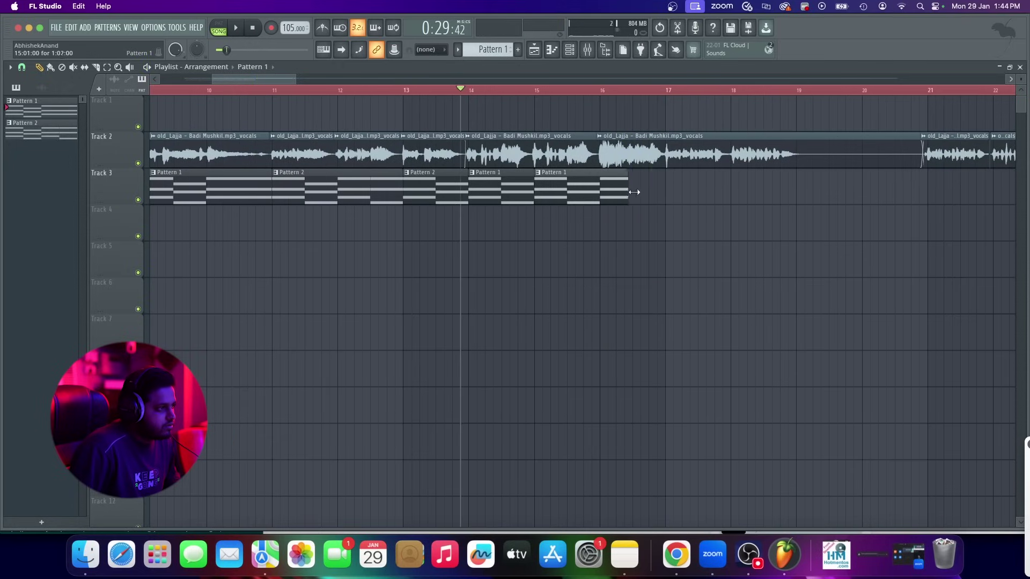
{"action": "left_click", "coordinate": [597, 91]}
{"action": "key", "text": "space"}
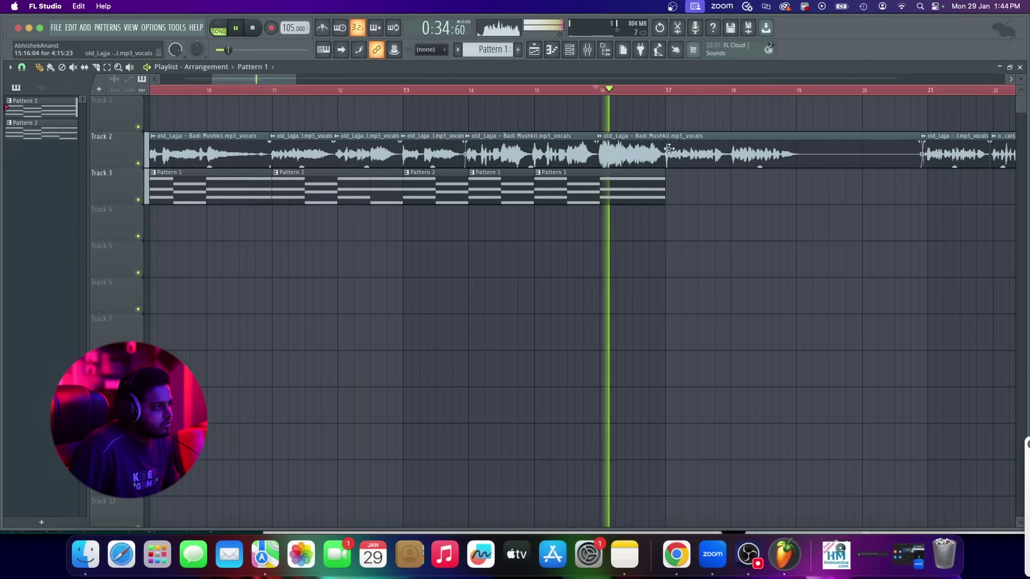
{"action": "key", "text": "space"}
{"action": "left_click_drag", "start_coordinate": [663, 179], "coordinate": [590, 195]}
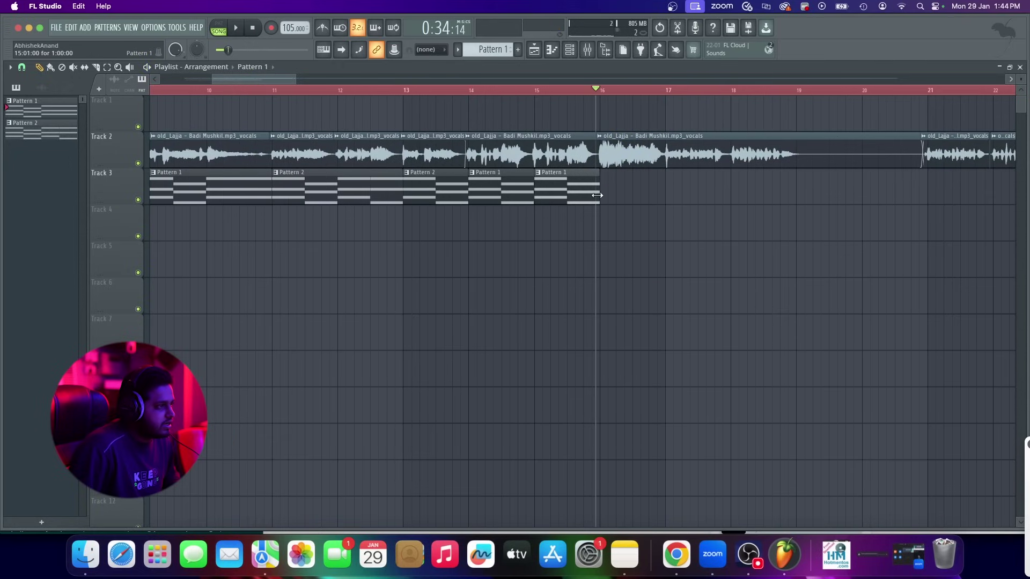
Place Pattern 2's last chord as a half-bar clip on Track 3 at bar 16, repeat it at 16:09:00 and play them
{"action": "left_click_drag", "start_coordinate": [569, 238], "coordinate": [616, 171]}
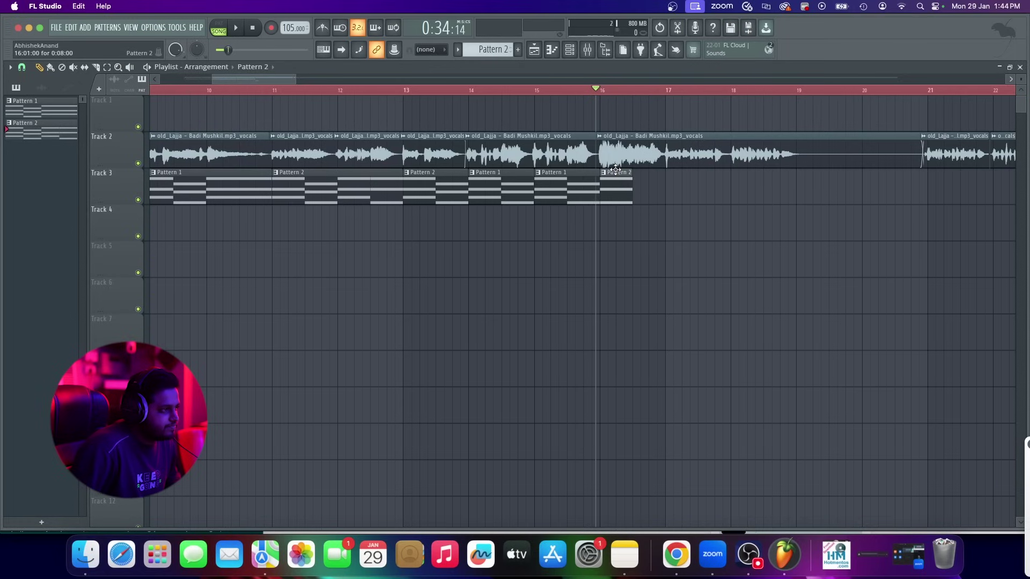
{"action": "left_click", "coordinate": [638, 190]}
{"action": "key", "text": "space"}
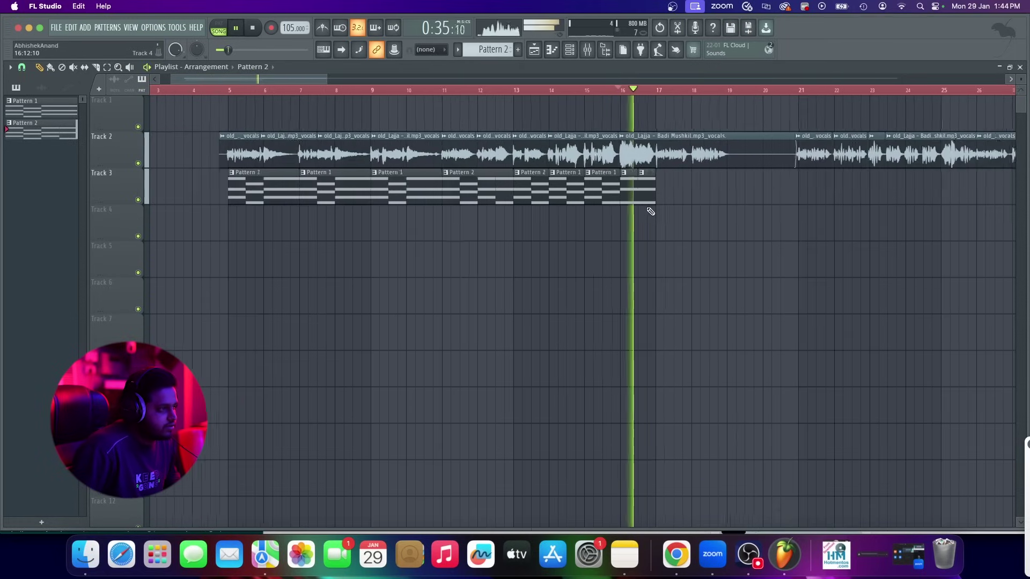
Replace the half-bar Pattern 2 clip at 16:09:00 on Track 3 with a half-bar clip of Pattern 1's second chord
{"action": "right_click", "coordinate": [648, 201]}
{"action": "key", "text": "space"}
{"action": "key", "text": "space"}
{"action": "left_click", "coordinate": [575, 201]}
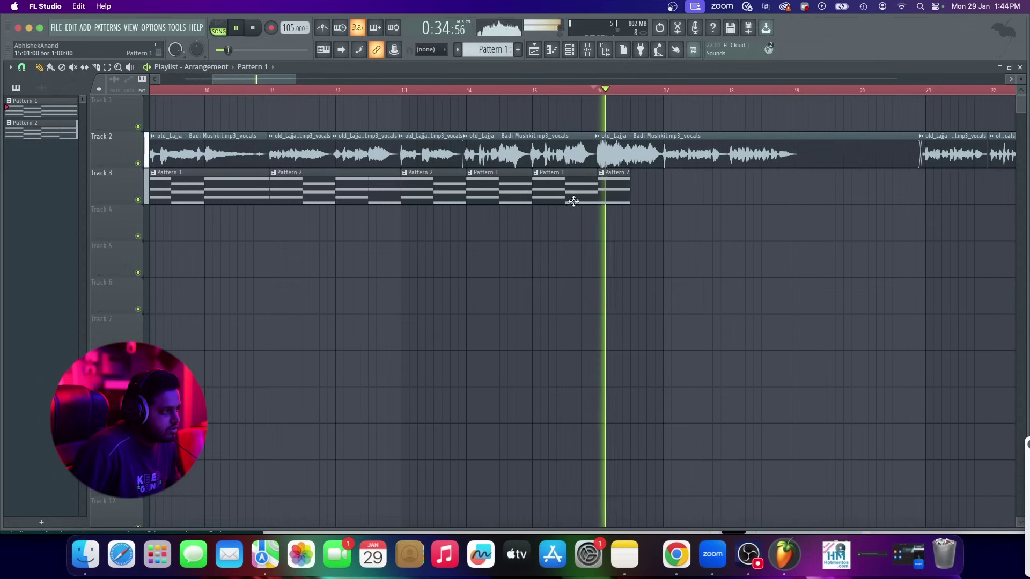
{"action": "key", "text": "space"}
{"action": "left_click", "coordinate": [583, 221]}
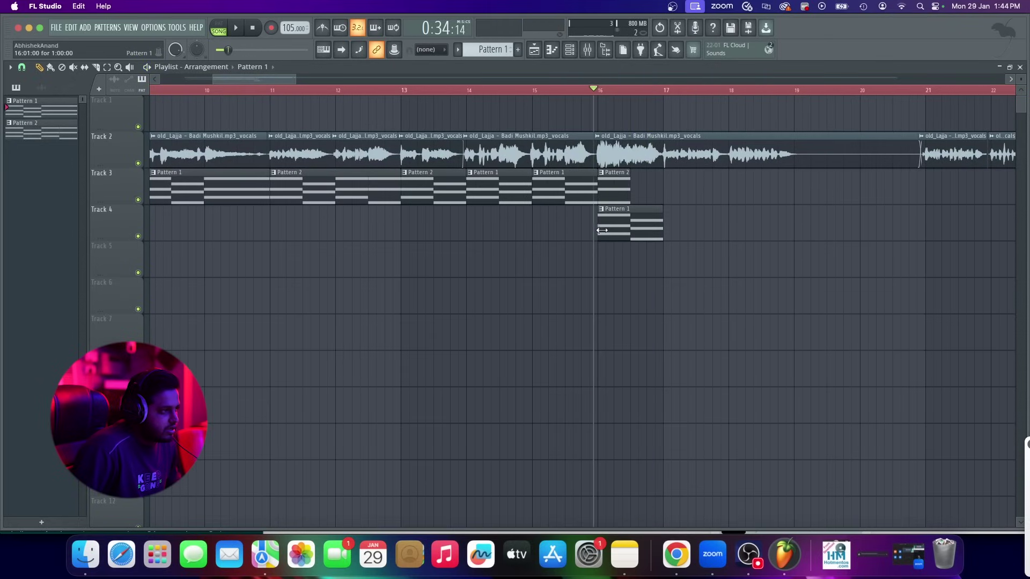
{"action": "left_click_drag", "start_coordinate": [646, 233], "coordinate": [644, 188]}
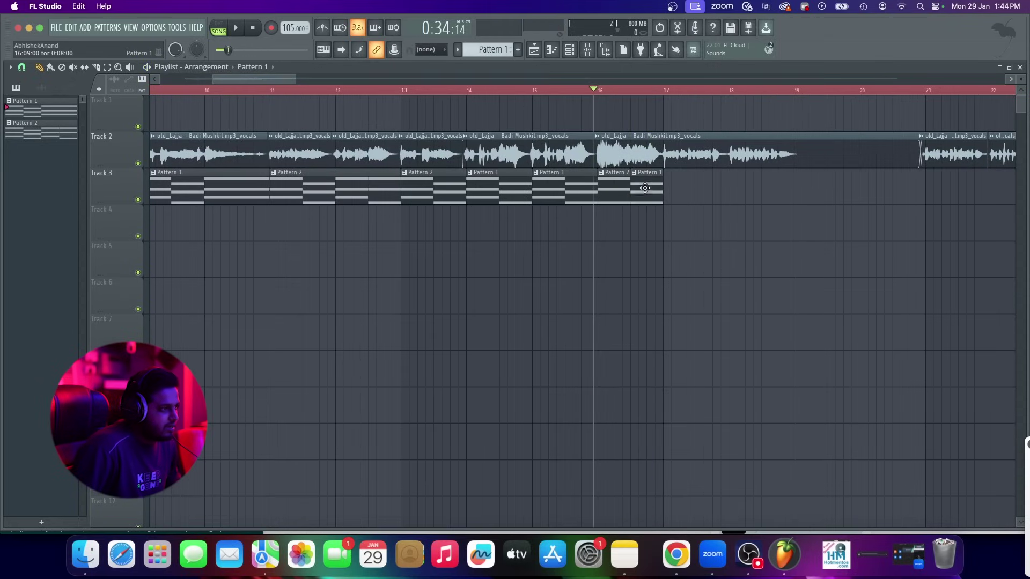
Play the arrangement from bar 16 to check the new half-bar chords against the vocals
{"action": "key", "text": "space"}
{"action": "scroll", "coordinate": [669, 217], "scroll_direction": "down", "scroll_amount": 3}
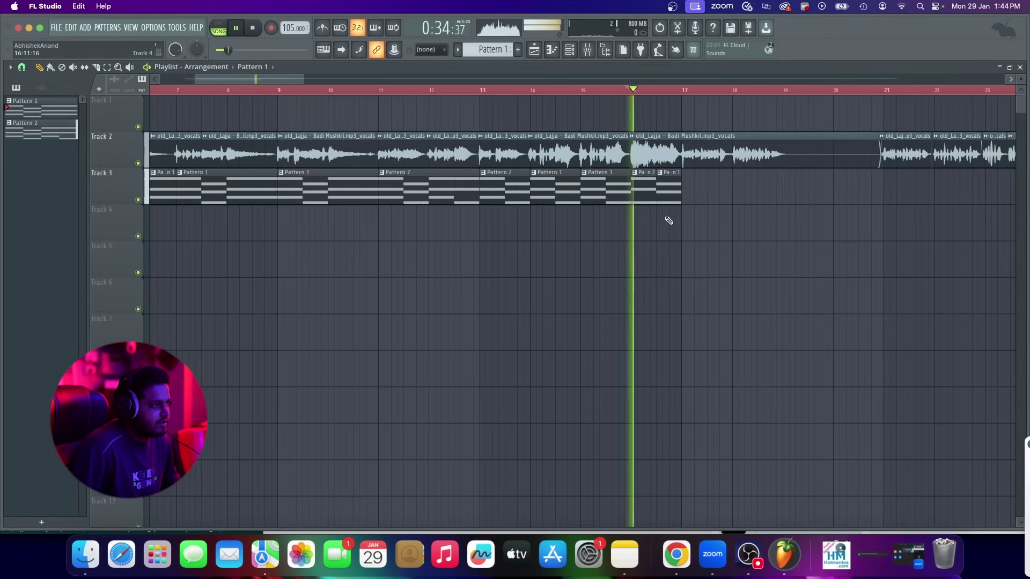
{"action": "scroll", "coordinate": [677, 224], "scroll_direction": "down", "scroll_amount": 2}
{"action": "scroll", "coordinate": [672, 225], "scroll_direction": "up", "scroll_amount": 2}
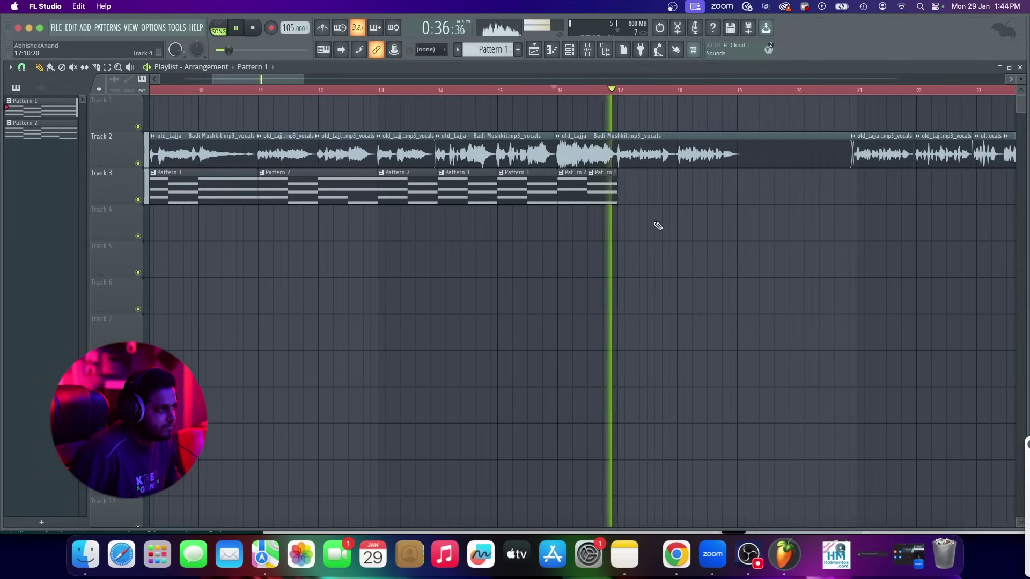
{"action": "scroll", "coordinate": [651, 219], "scroll_direction": "down", "scroll_amount": 1}
{"action": "scroll", "coordinate": [650, 218], "scroll_direction": "down", "scroll_amount": 1}
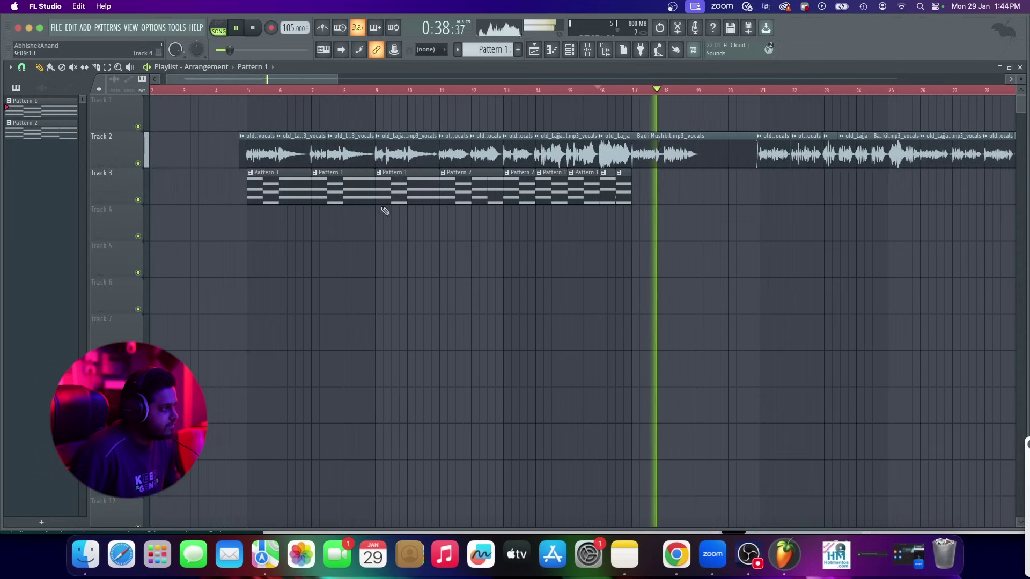
{"action": "key", "text": "space"}
Add two-bar Pattern 1 clips on Track 3 at bars 17 and 19 while the arrangement plays
{"action": "scroll", "coordinate": [641, 205], "scroll_direction": "up", "scroll_amount": 4}
{"action": "left_click", "coordinate": [622, 203]}
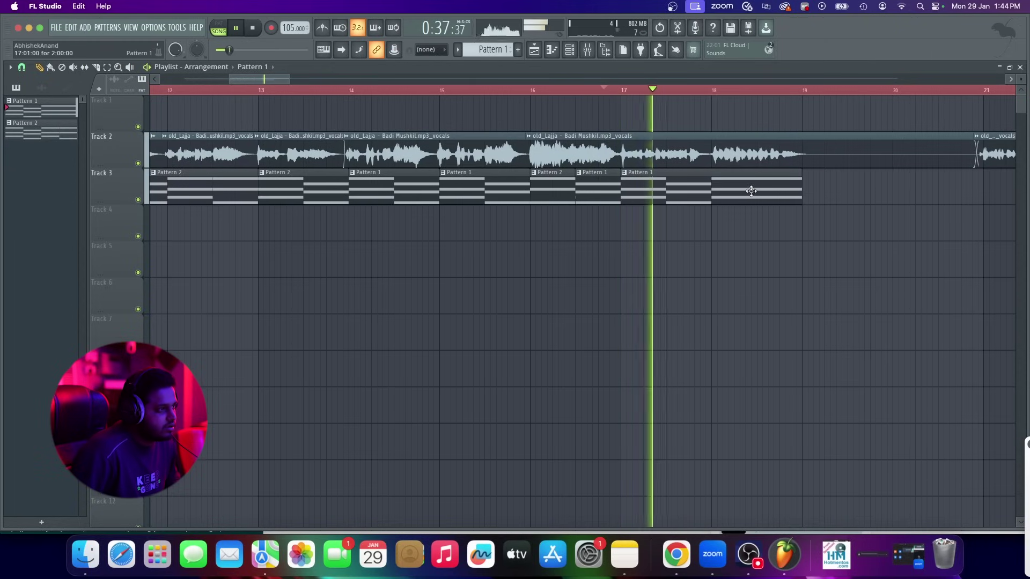
{"action": "left_click", "coordinate": [813, 193]}
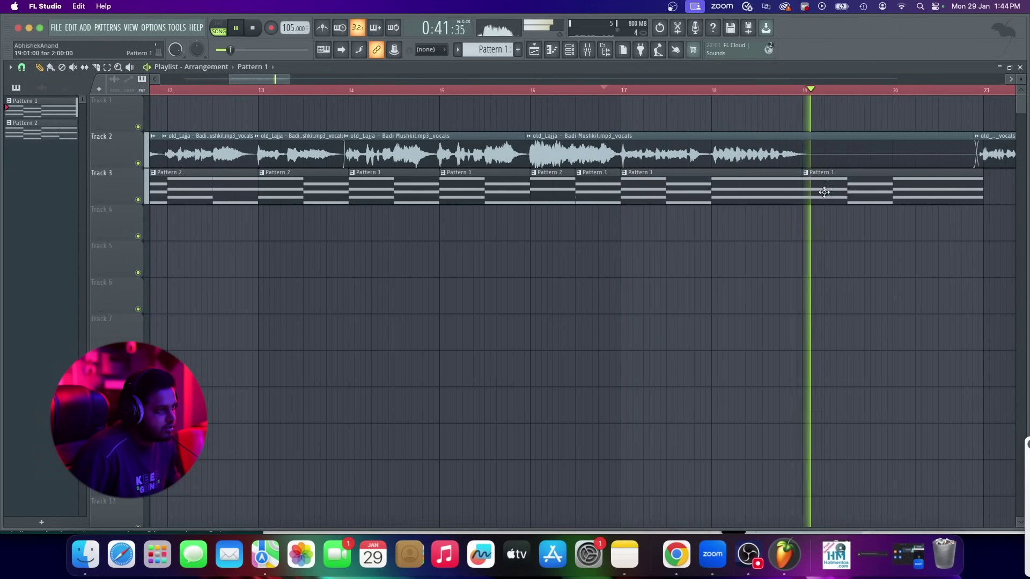
{"action": "scroll", "coordinate": [827, 194], "scroll_direction": "down", "scroll_amount": 1}
{"action": "scroll", "coordinate": [850, 197], "scroll_direction": "down", "scroll_amount": 3}
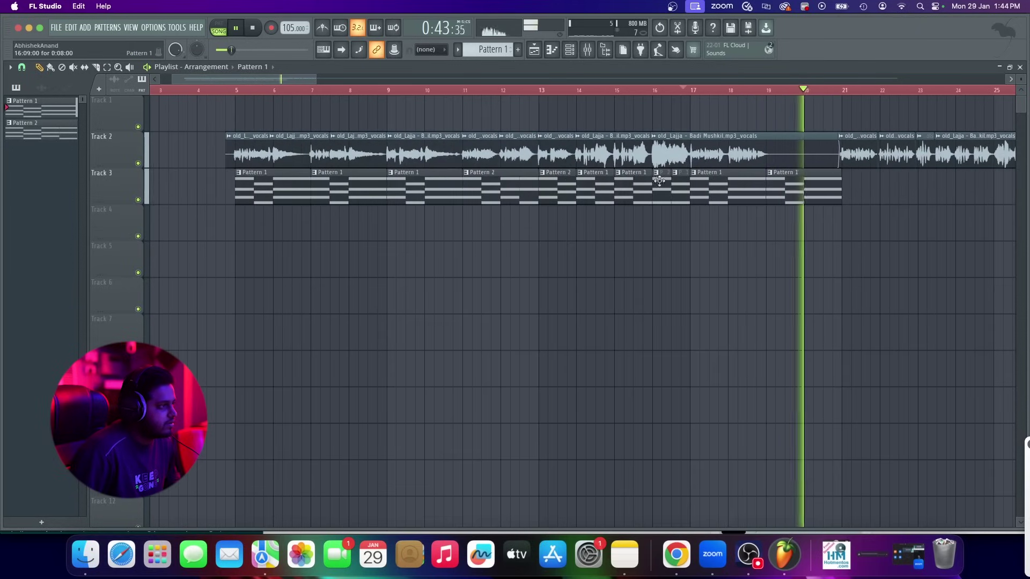
Add a two-bar Pattern 2 clip on Track 3 at bar 21, under the next vocal section
{"action": "left_click", "coordinate": [493, 186]}
{"action": "scroll", "coordinate": [854, 203], "scroll_direction": "up", "scroll_amount": 3}
{"action": "left_click", "coordinate": [827, 200]}
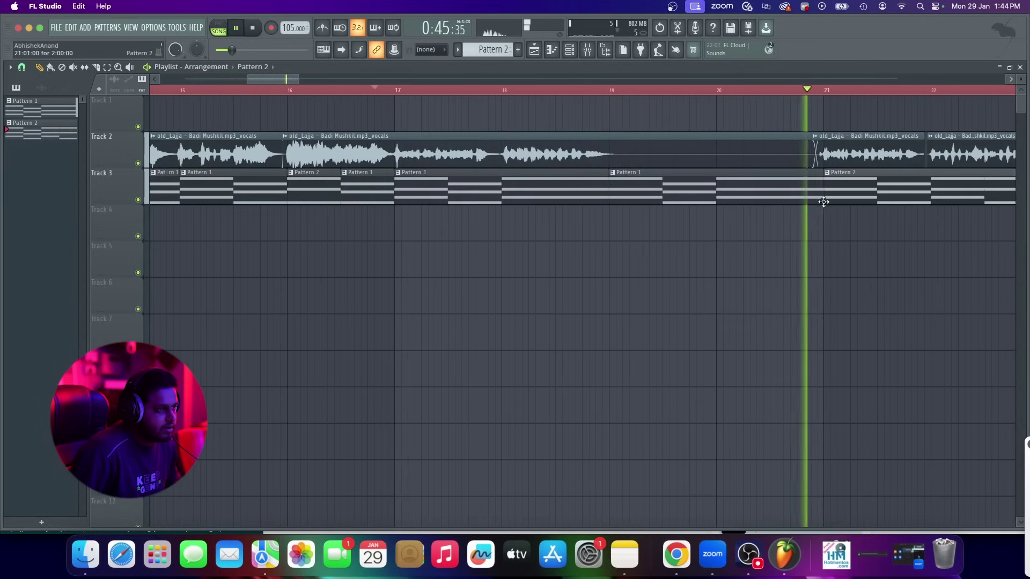
Add another two-bar Pattern 2 clip on Track 3 at bar 23 while the arrangement plays, and stop playback
{"action": "scroll", "coordinate": [780, 221], "scroll_direction": "down", "scroll_amount": 3}
{"action": "scroll", "coordinate": [892, 202], "scroll_direction": "up", "scroll_amount": 4}
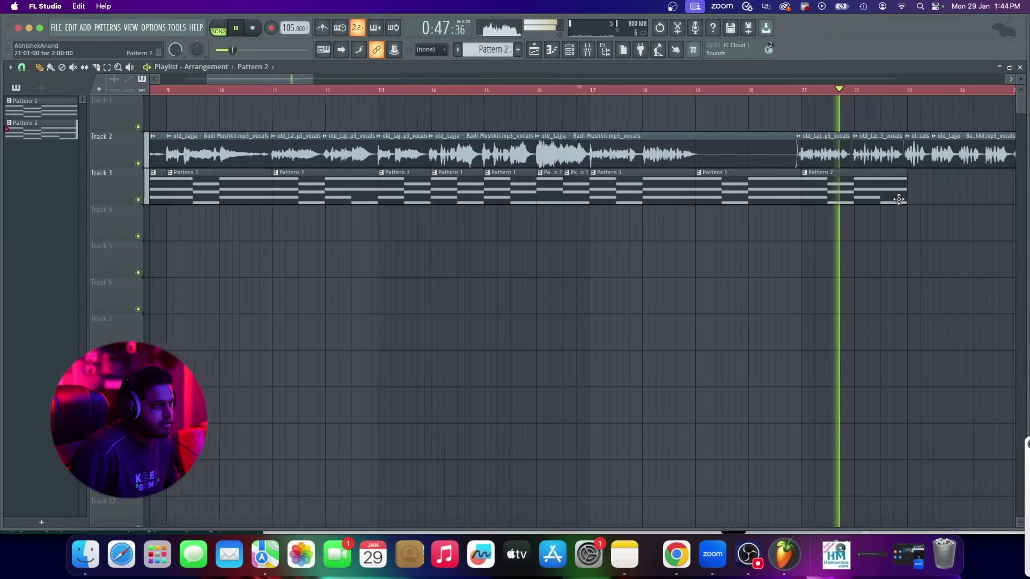
{"action": "left_click", "coordinate": [910, 197]}
{"action": "scroll", "coordinate": [815, 204], "scroll_direction": "down", "scroll_amount": 4}
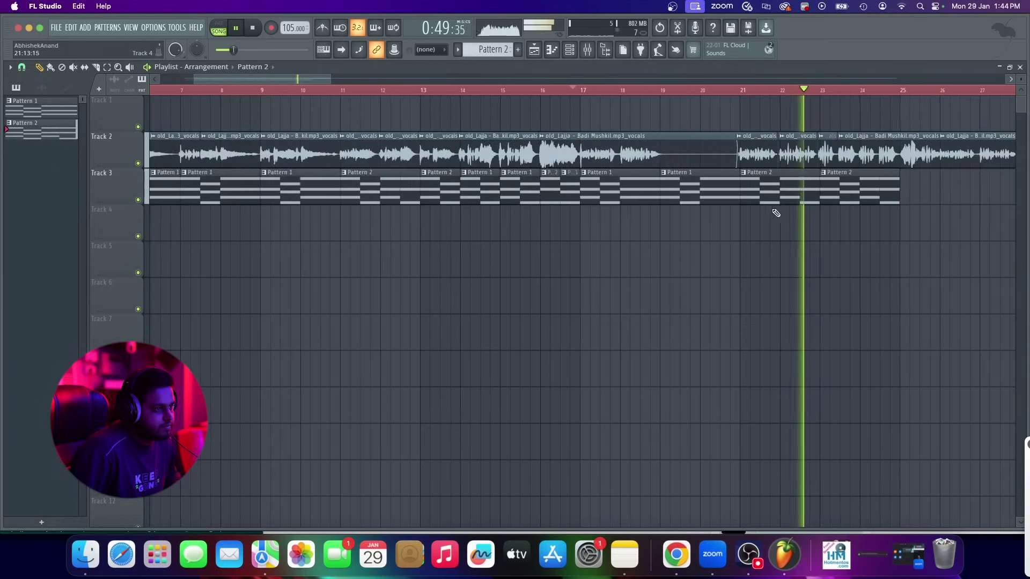
{"action": "key", "text": "space"}
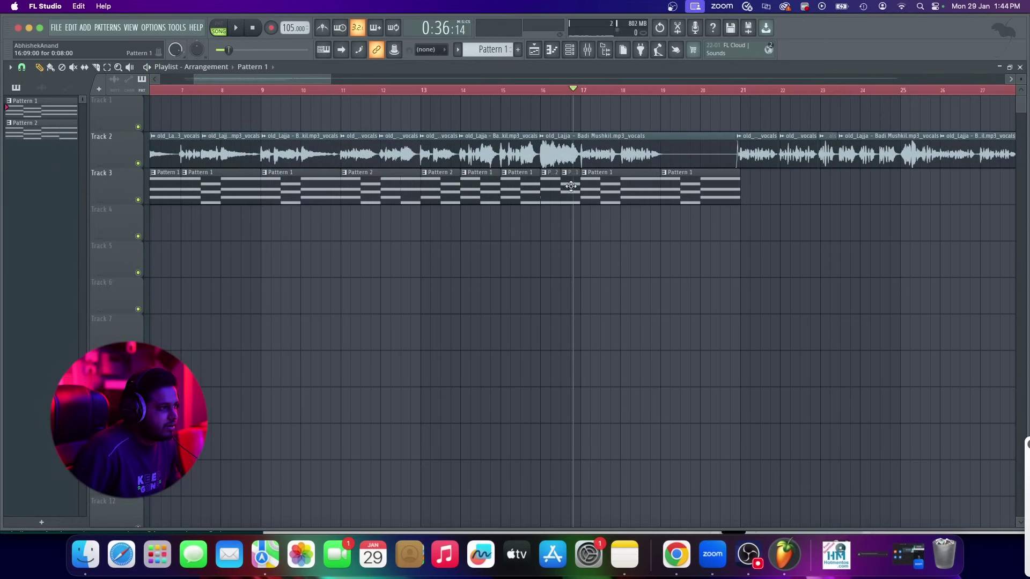
Place a two-bar Pattern 1 clip on Track 3 at bar 21 instead of Pattern 2, and play from bar 21
{"action": "scroll", "coordinate": [628, 187], "scroll_direction": "up", "scroll_amount": 4}
{"action": "left_click", "coordinate": [718, 196]}
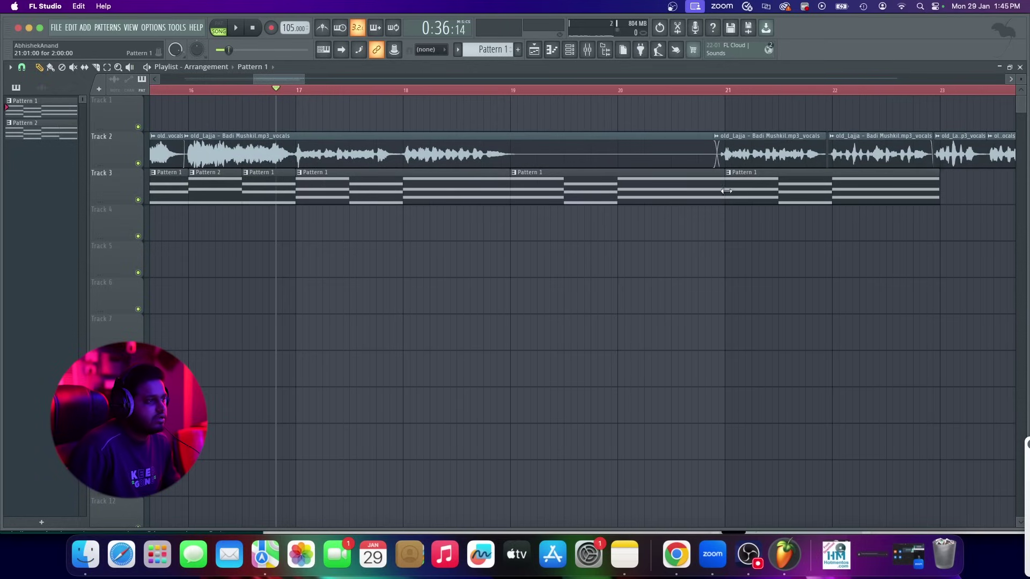
{"action": "left_click", "coordinate": [725, 92]}
{"action": "key", "text": "space"}
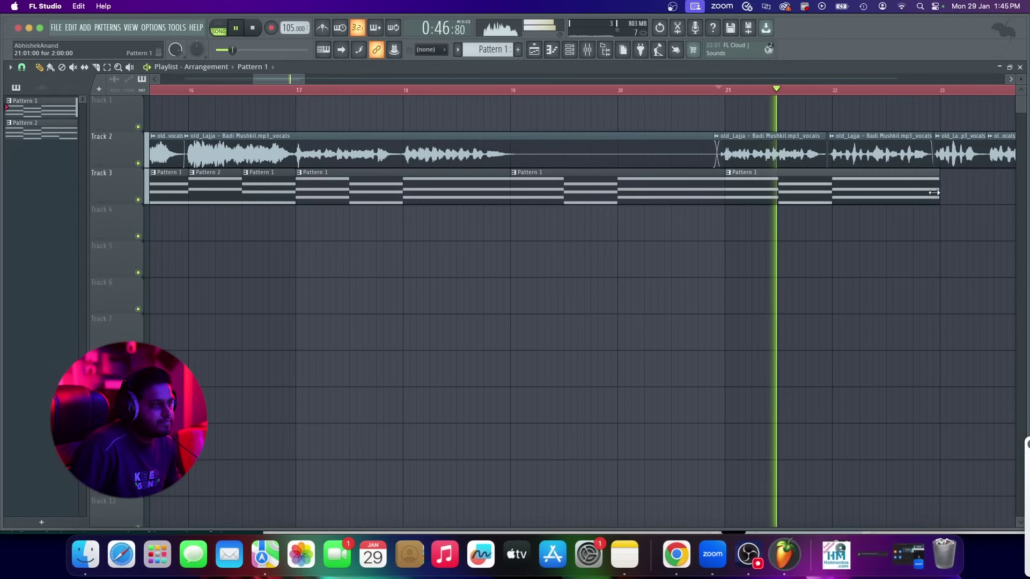
Try a one-bar Pattern 1 clip at bar 21 repeated at bar 22, and return to the single two-bar clip
{"action": "left_click_drag", "start_coordinate": [939, 204], "coordinate": [827, 207]}
{"action": "left_click", "coordinate": [840, 197]}
{"action": "scroll", "coordinate": [780, 223], "scroll_direction": "down", "scroll_amount": 3}
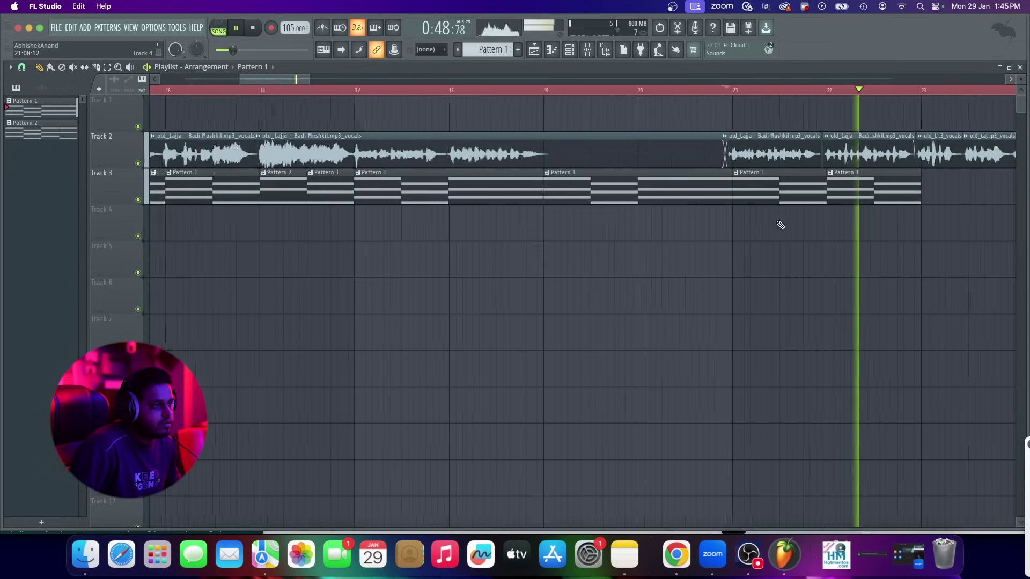
{"action": "scroll", "coordinate": [877, 208], "scroll_direction": "up", "scroll_amount": 2}
{"action": "key", "text": "space"}
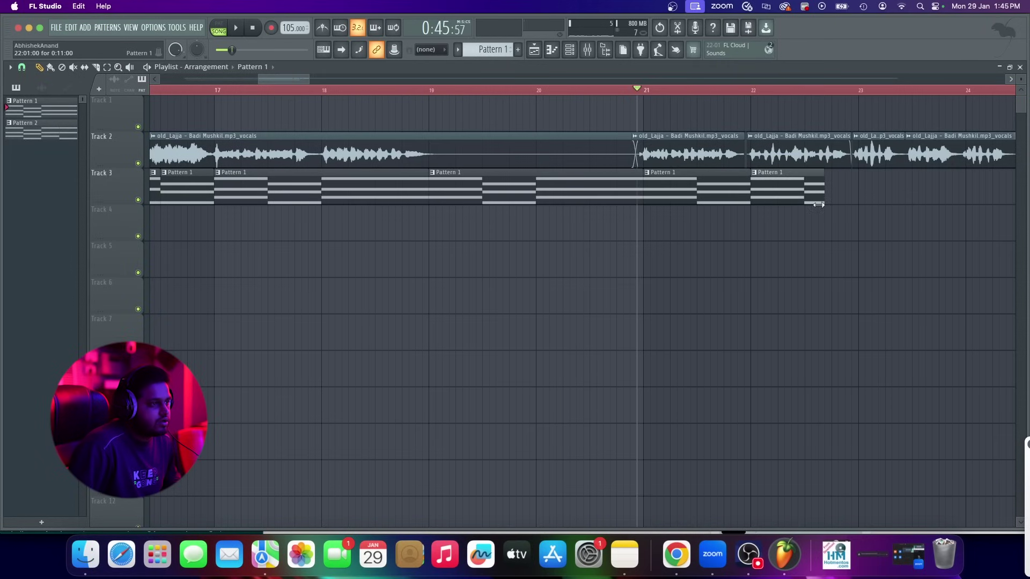
{"action": "left_click_drag", "start_coordinate": [747, 184], "coordinate": [865, 192]}
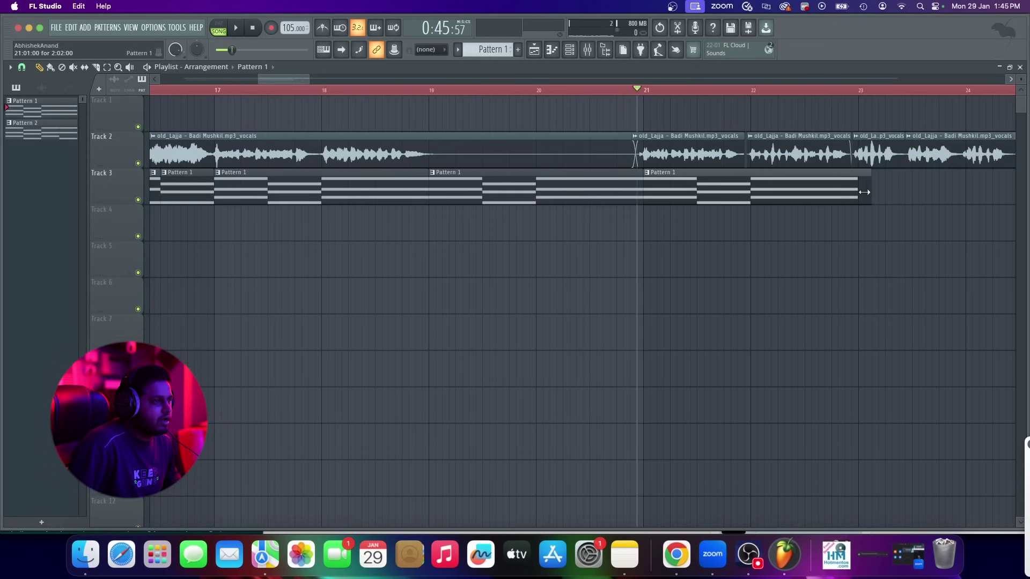
{"action": "scroll", "coordinate": [774, 236], "scroll_direction": "down", "scroll_amount": 3}
Make the Pattern 1 clip at bar 21 a unique pattern and open its FL Keys notes for editing
{"action": "right_click", "coordinate": [682, 175]}
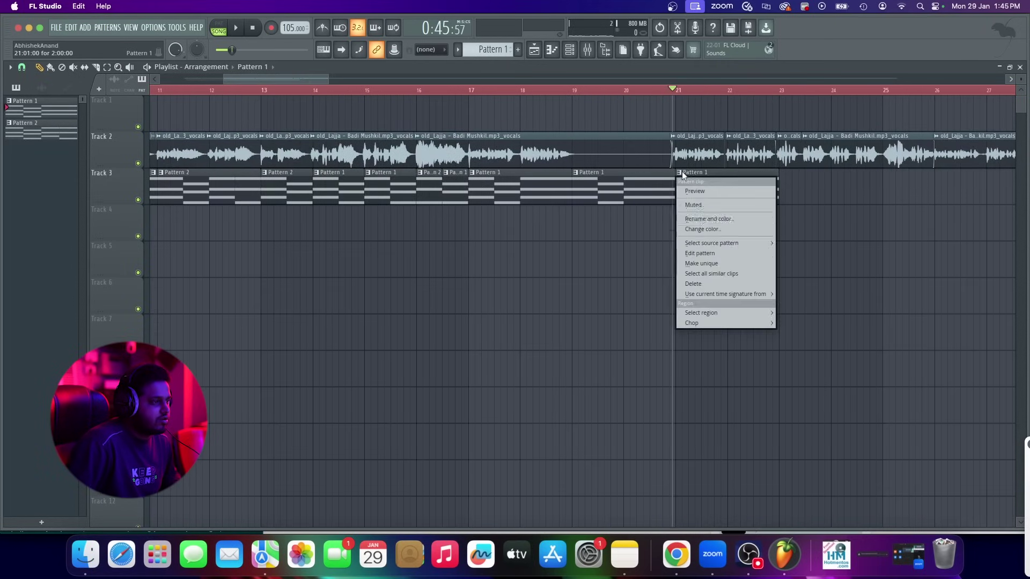
{"action": "left_click", "coordinate": [714, 264]}
{"action": "double_click", "coordinate": [730, 202]}
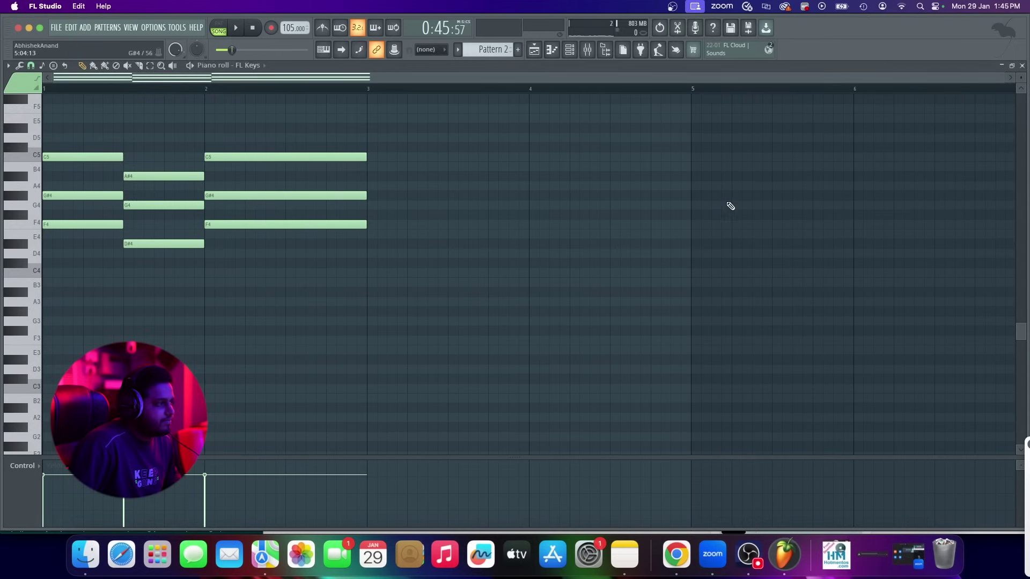
Slice the full-bar F4, G#4 and C5 chord in bar 2 into two half-bar chords
{"action": "left_click", "coordinate": [139, 65]}
{"action": "left_click_drag", "start_coordinate": [295, 106], "coordinate": [297, 258]}
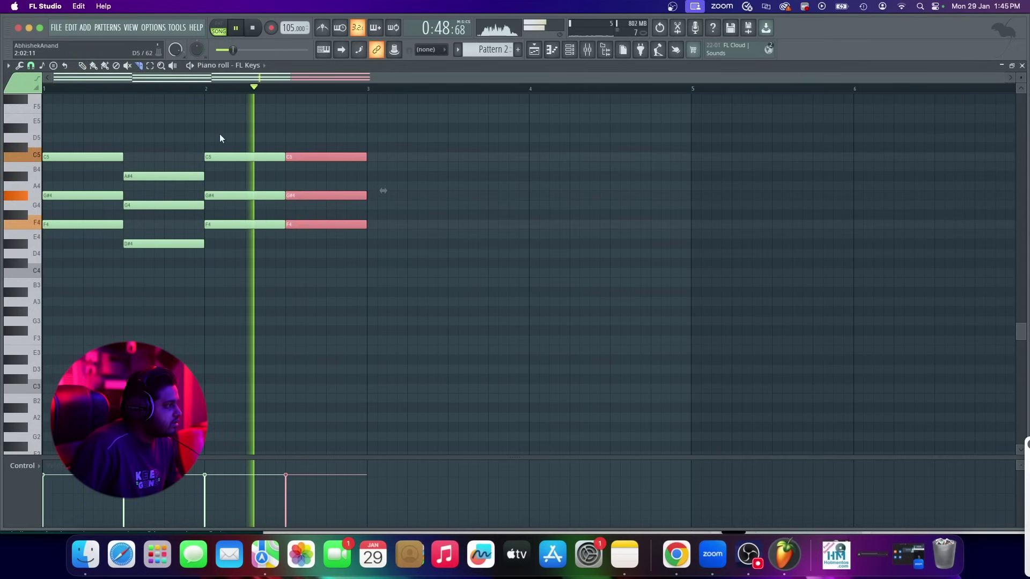
{"action": "left_click", "coordinate": [83, 67]}
{"action": "key", "text": "space"}
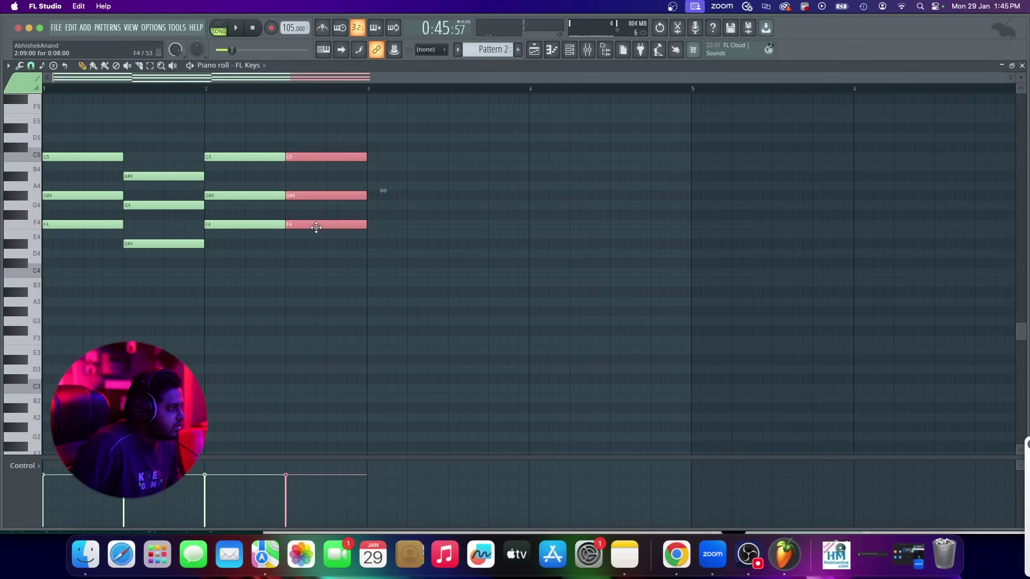
Try D#4 instead of F4 in the last half-bar chord of the new pattern, and listen to it with the vocals
{"action": "left_click_drag", "start_coordinate": [317, 227], "coordinate": [318, 134]}
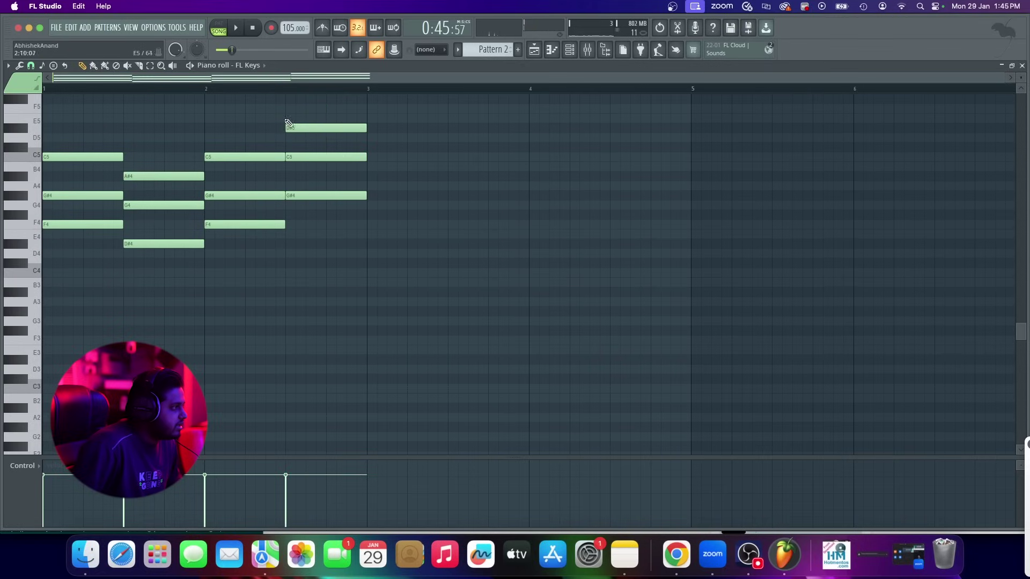
{"action": "key", "text": "ctrl+Down"}
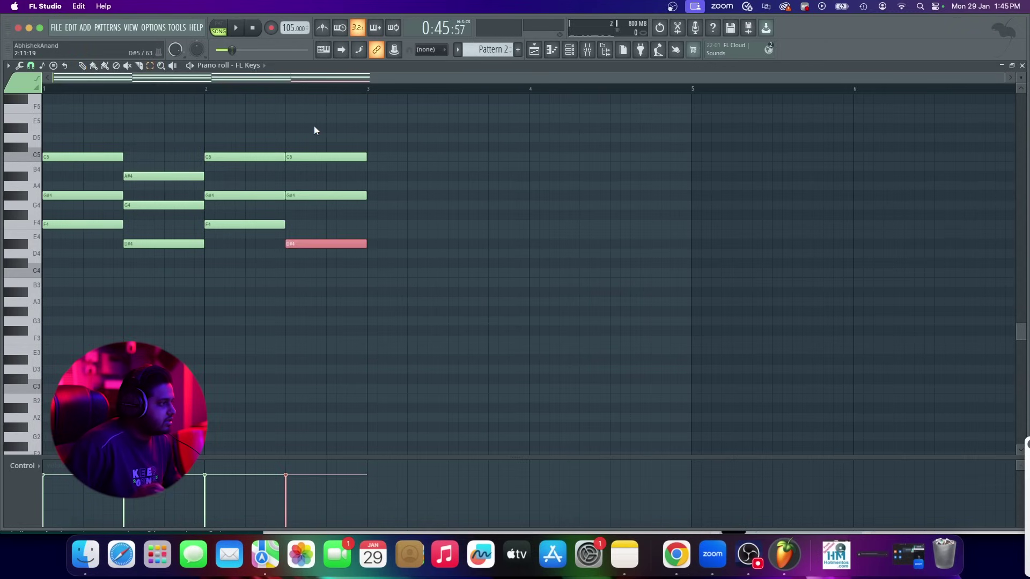
{"action": "key", "text": "space"}
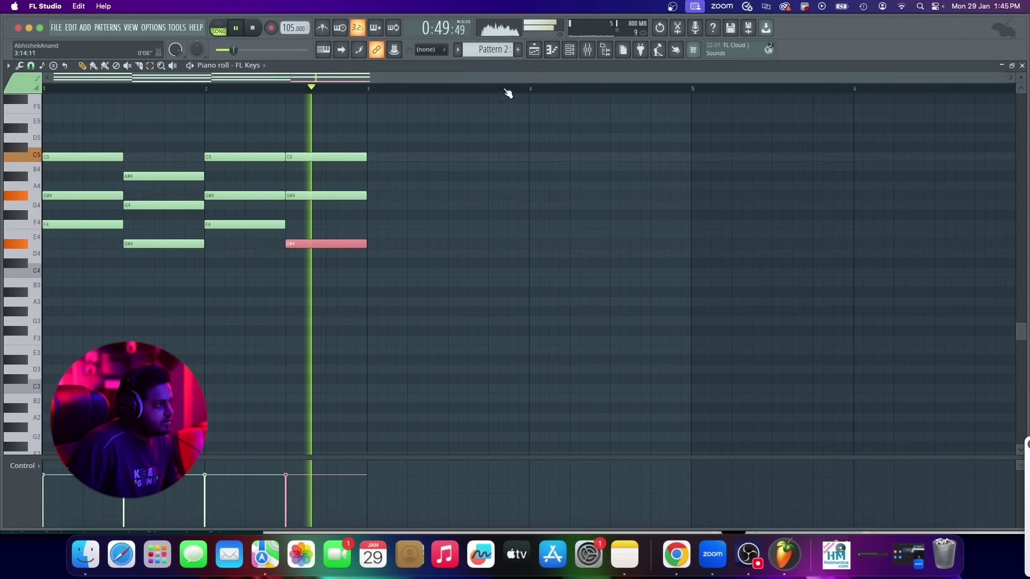
{"action": "left_click", "coordinate": [538, 51]}
{"action": "key", "text": "space"}
{"action": "double_click", "coordinate": [754, 198]}
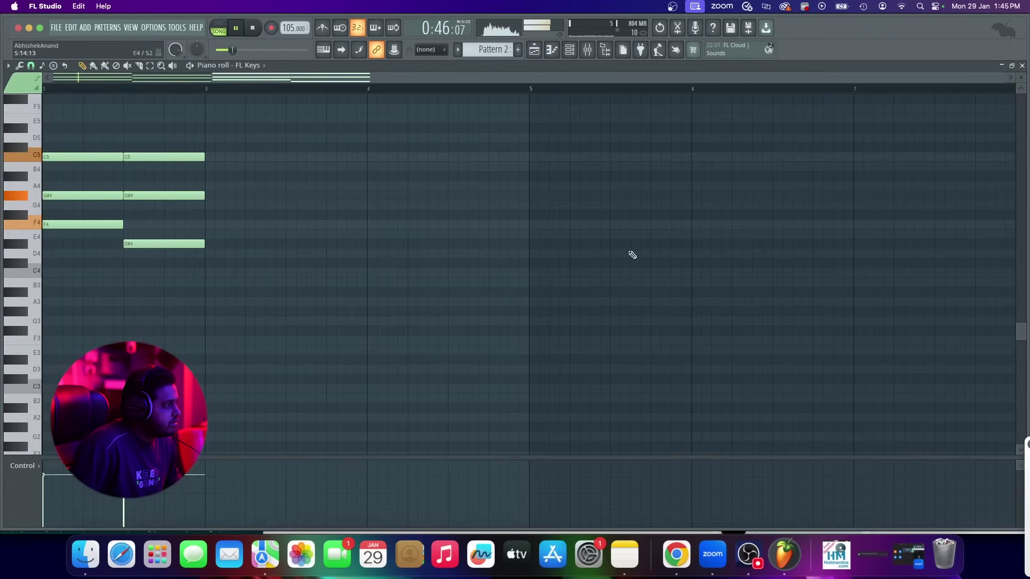
Replace the last half-bar chord with a copy of the preceding F4, G#4 and C5 chord
{"action": "left_click", "coordinate": [155, 65]}
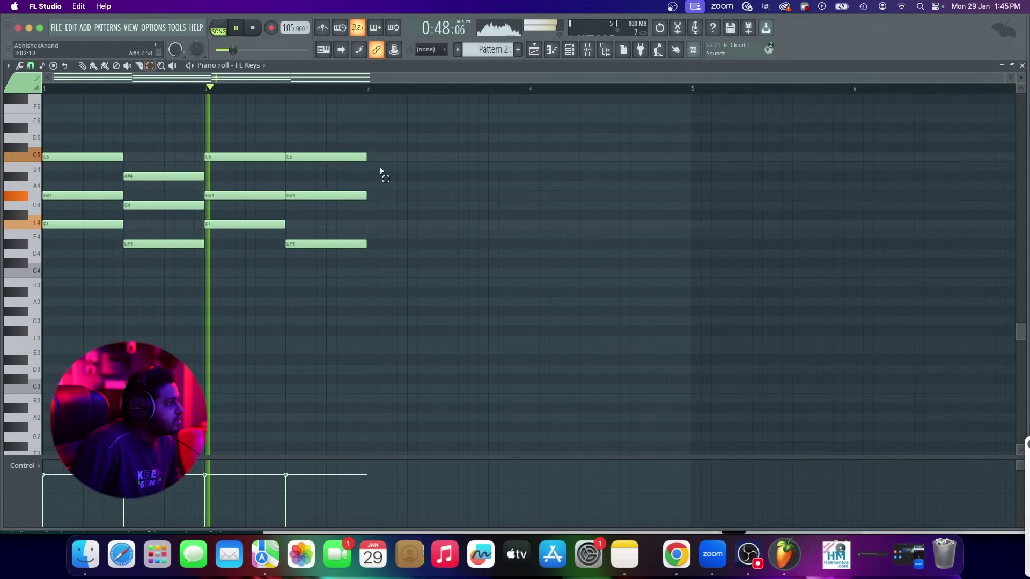
{"action": "left_click_drag", "start_coordinate": [368, 152], "coordinate": [340, 289]}
{"action": "key", "text": "Delete"}
{"action": "key", "text": "space"}
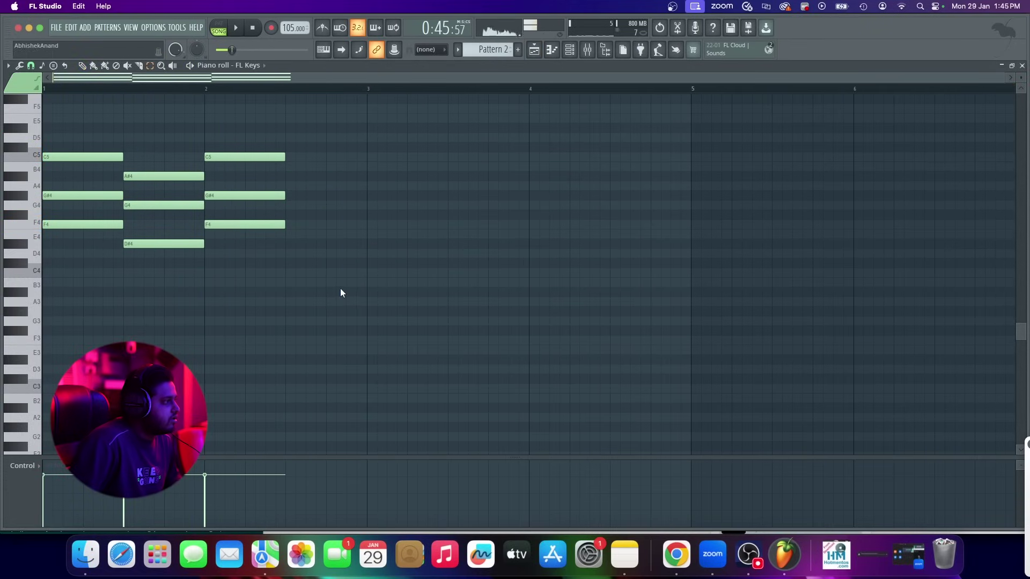
{"action": "left_click_drag", "start_coordinate": [254, 95], "coordinate": [245, 242]}
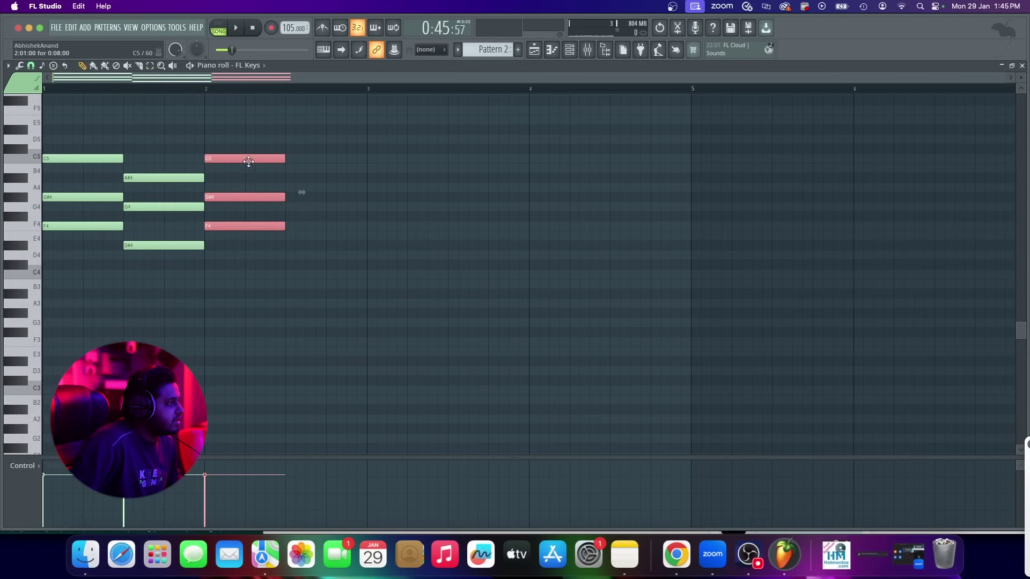
{"action": "left_click_drag", "start_coordinate": [249, 161], "coordinate": [329, 161]}
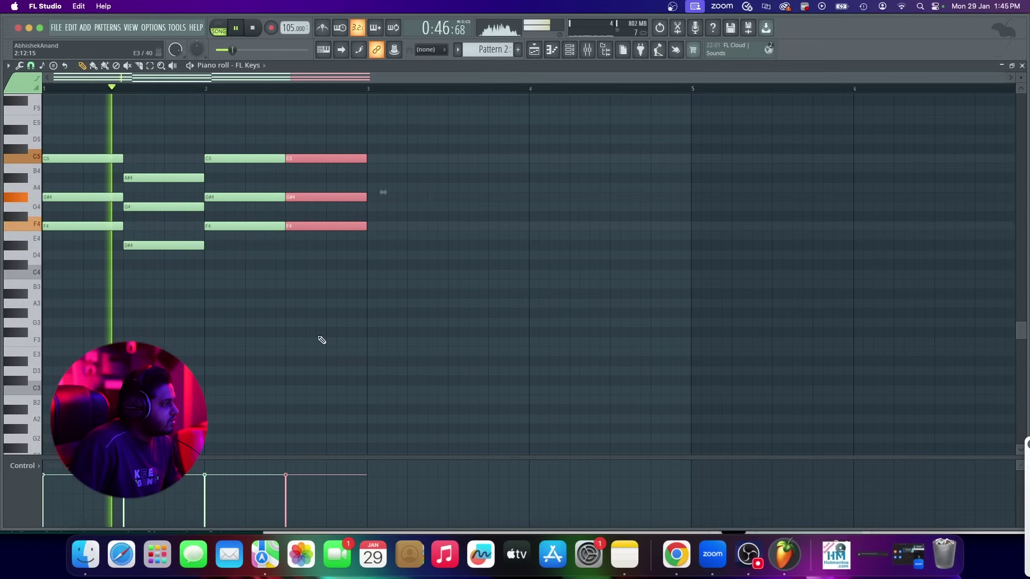
Try shifting the last half-bar chord down two semitones to D#4, F#4 and A#4, undo the move, and replay the pattern
{"action": "left_click_drag", "start_coordinate": [307, 228], "coordinate": [306, 249]}
{"action": "left_click", "coordinate": [335, 228]}
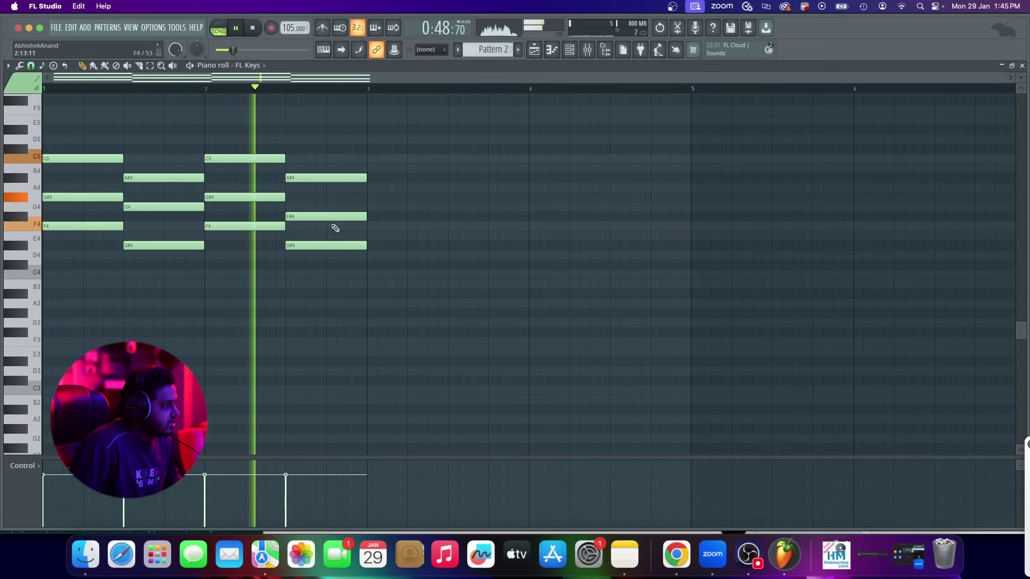
{"action": "key", "text": "ctrl+z"}
{"action": "key", "text": "ctrl+z"}
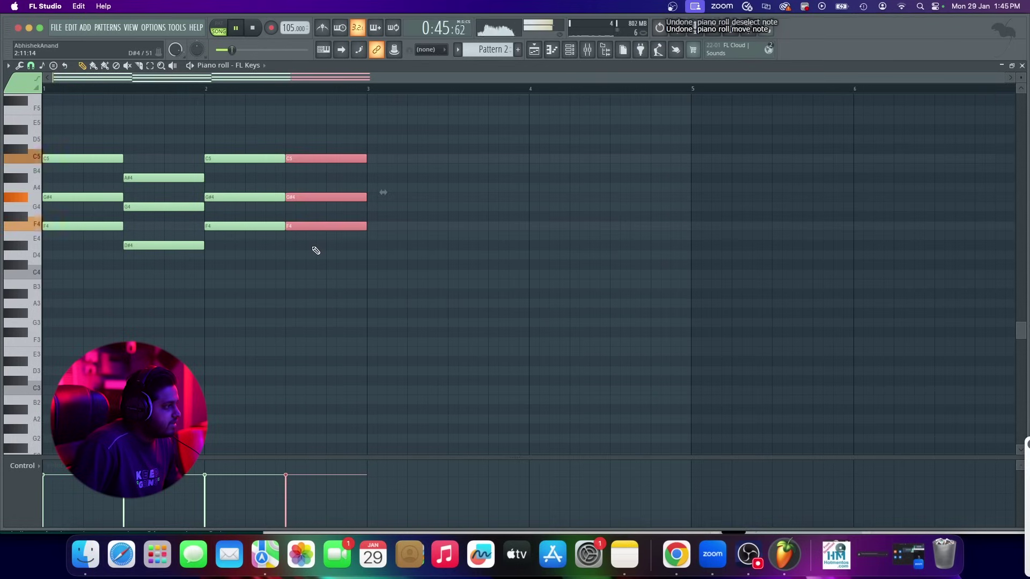
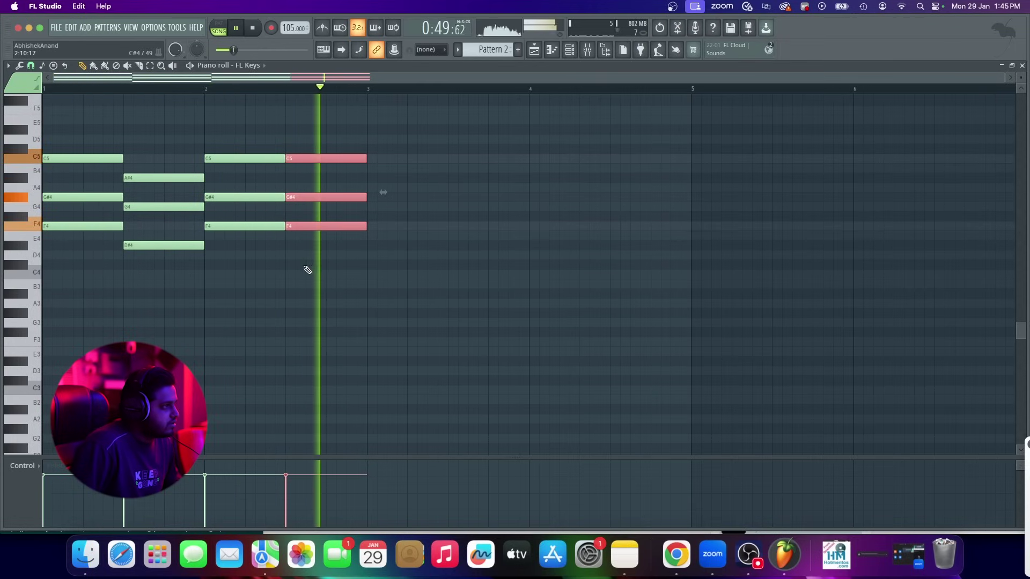
{"action": "key", "text": "space"}
Add two-bar clips of the new Pattern 2 on Track 3 at bars 23, 25, 27 and 29
{"action": "left_click", "coordinate": [534, 50]}
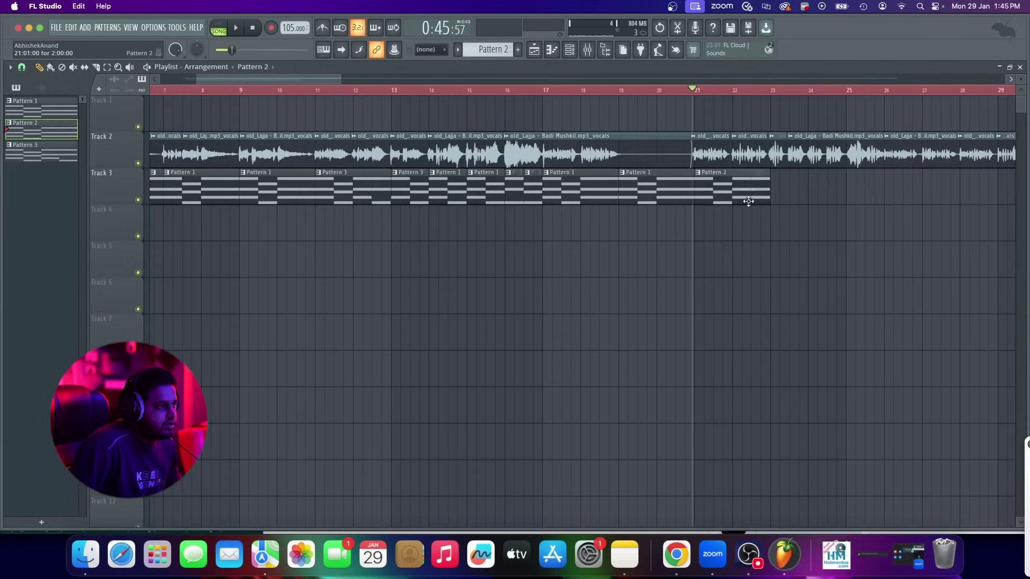
{"action": "left_click", "coordinate": [773, 201]}
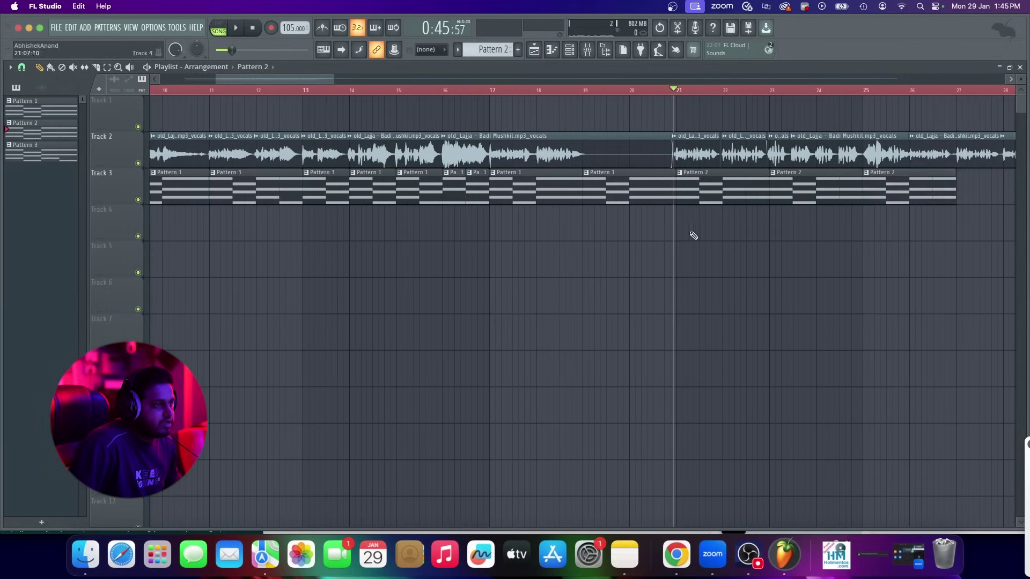
{"action": "scroll", "coordinate": [694, 235], "scroll_direction": "right", "scroll_amount": 3}
{"action": "left_click", "coordinate": [647, 195]}
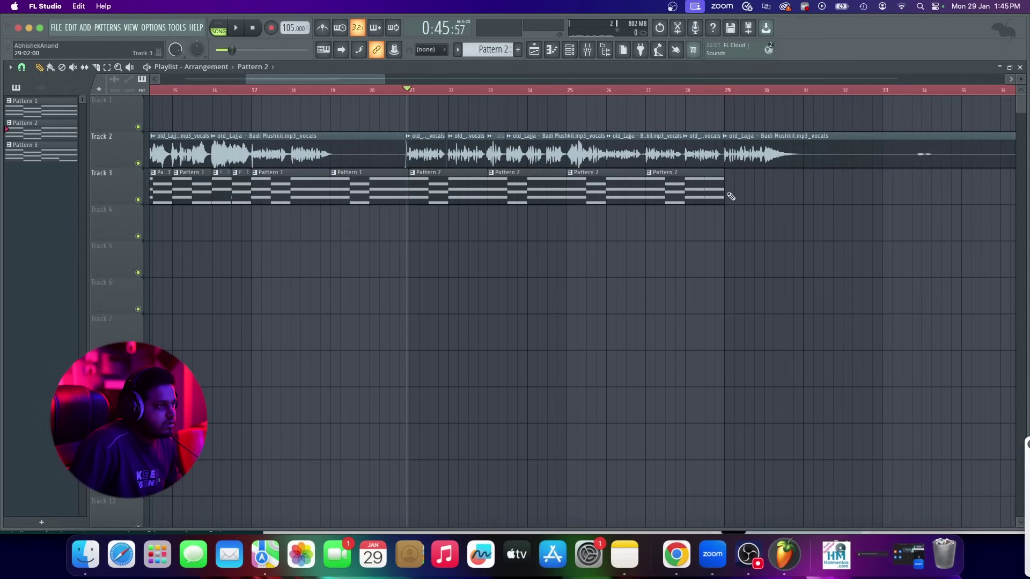
Turn on the metronome and play from bar 21 to check the repeated Pattern 2 chords against the vocals
{"action": "key", "text": "space"}
{"action": "scroll", "coordinate": [459, 252], "scroll_direction": "up", "scroll_amount": 3}
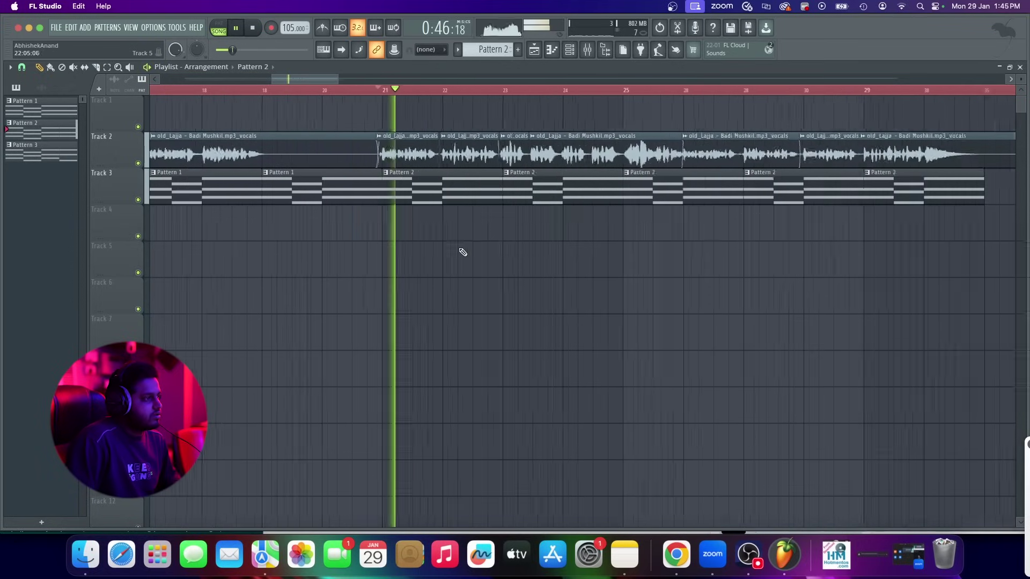
{"action": "left_click", "coordinate": [328, 28]}
{"action": "scroll", "coordinate": [550, 187], "scroll_direction": "down", "scroll_amount": 5}
{"action": "scroll", "coordinate": [558, 187], "scroll_direction": "up", "scroll_amount": 5}
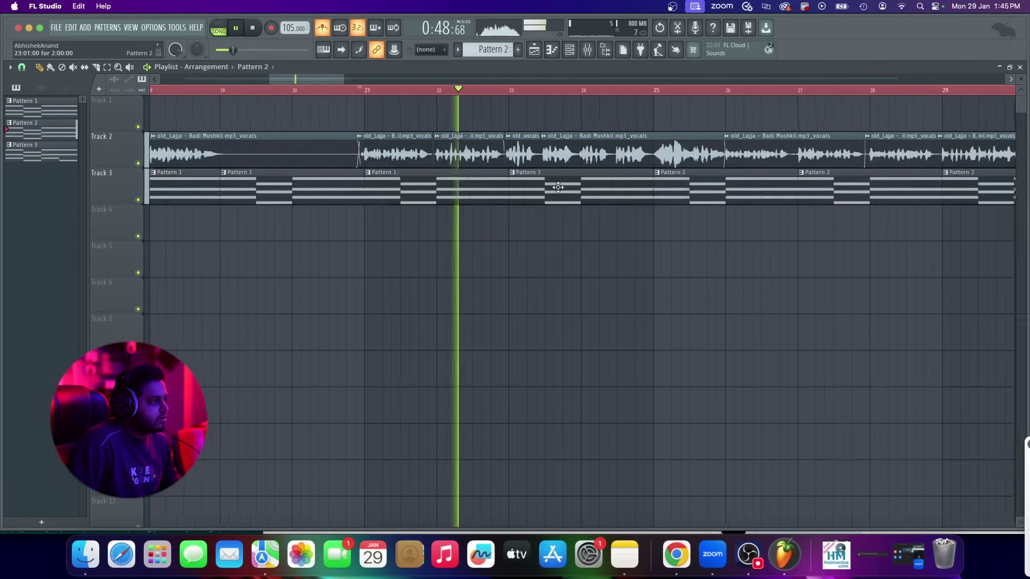
{"action": "scroll", "coordinate": [558, 186], "scroll_direction": "down", "scroll_amount": 5}
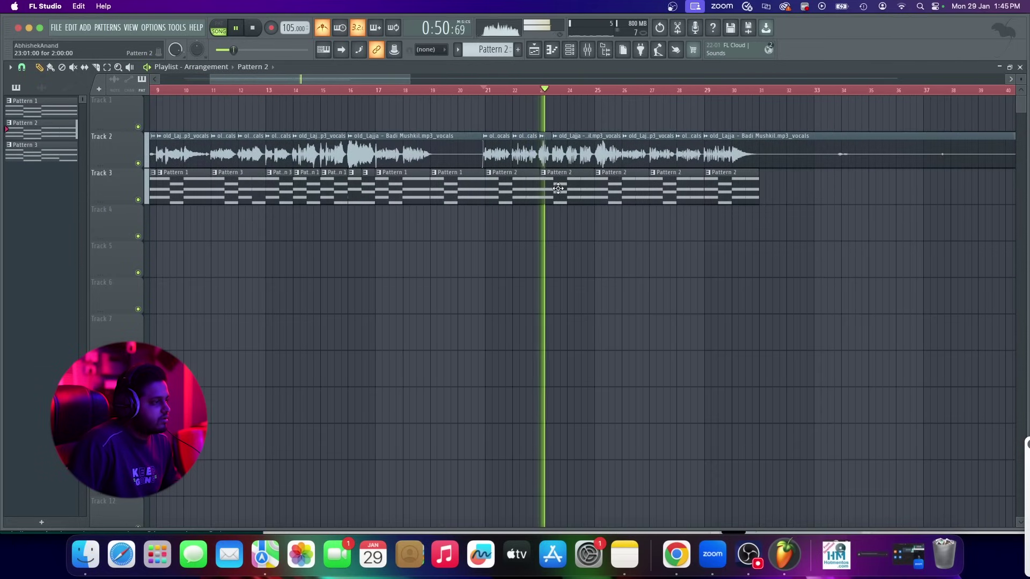
{"action": "scroll", "coordinate": [559, 189], "scroll_direction": "up", "scroll_amount": 5}
{"action": "scroll", "coordinate": [559, 190], "scroll_direction": "down", "scroll_amount": 2}
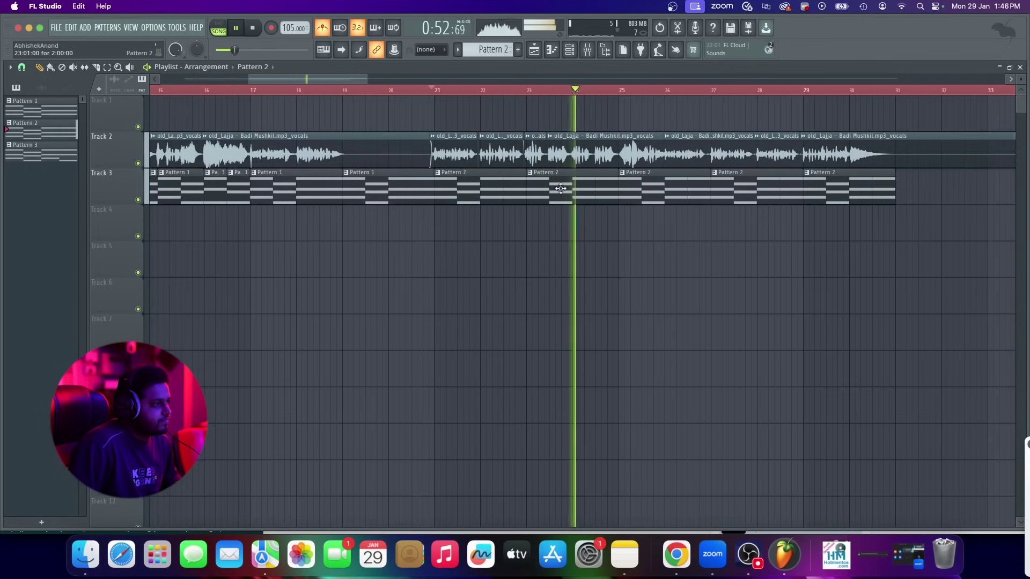
{"action": "scroll", "coordinate": [560, 189], "scroll_direction": "down", "scroll_amount": 1}
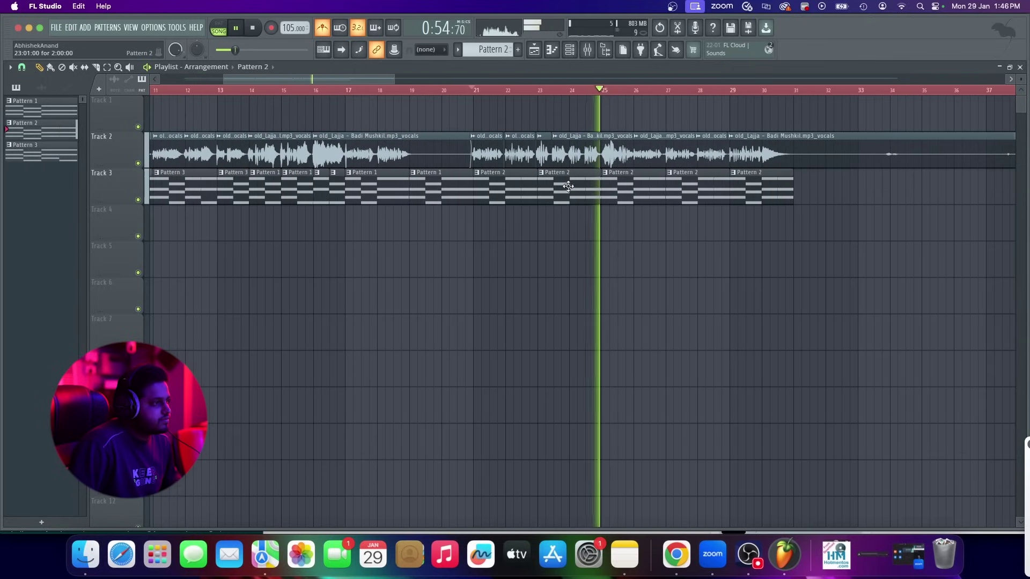
{"action": "scroll", "coordinate": [666, 203], "scroll_direction": "up", "scroll_amount": 2}
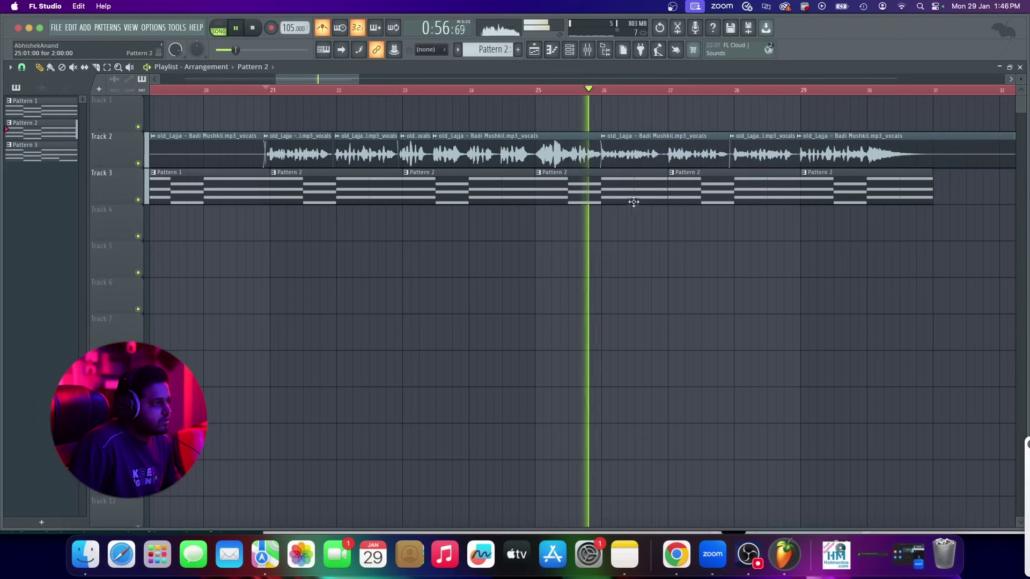
Delete the Pattern 2 clip at bar 25 on Track 3 and move the bar 27 clip to bar 26 while playing from bar 25
{"action": "key", "text": "space"}
{"action": "left_click", "coordinate": [538, 89]}
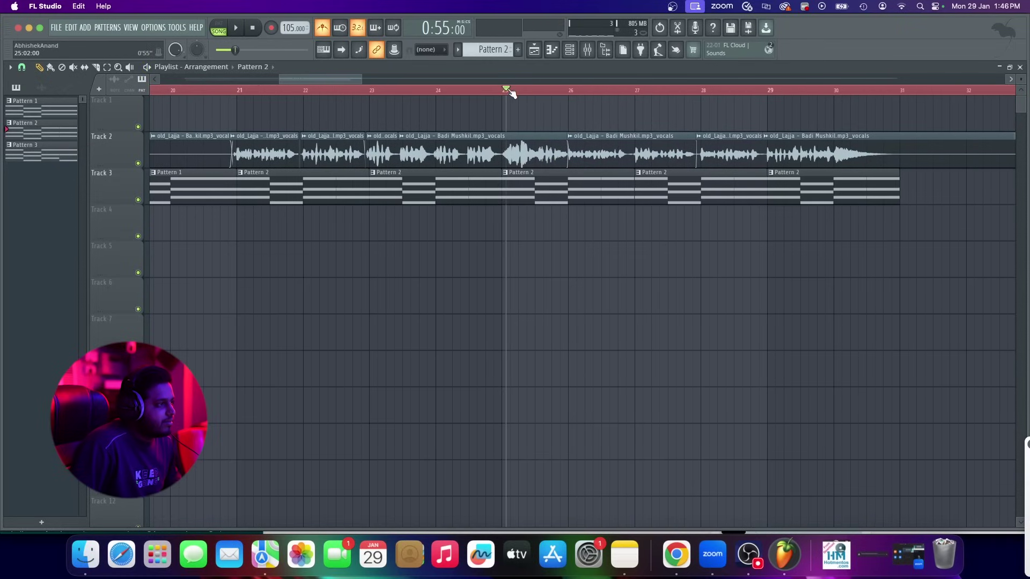
{"action": "right_click", "coordinate": [539, 197]}
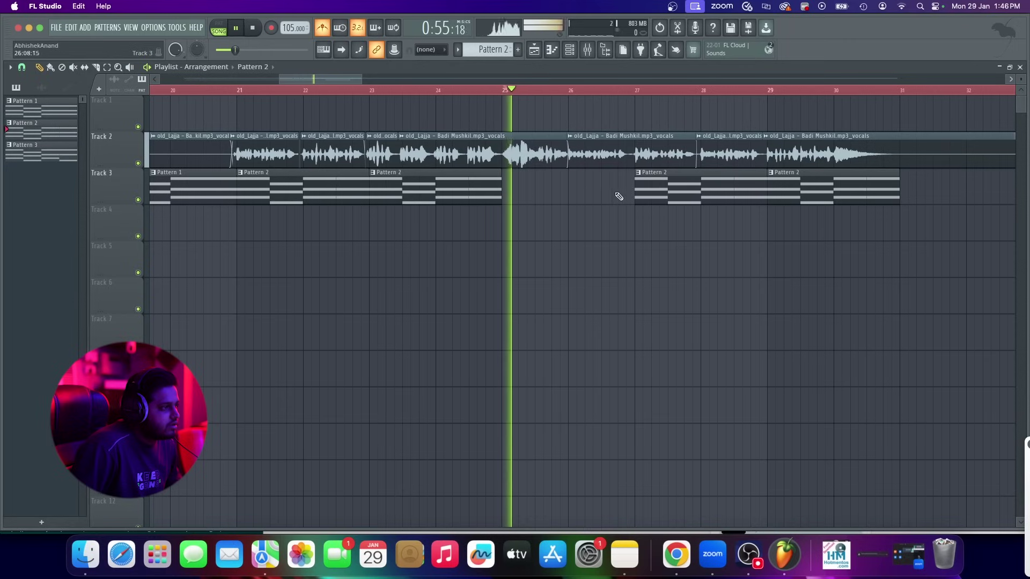
{"action": "left_click_drag", "start_coordinate": [668, 194], "coordinate": [601, 194]}
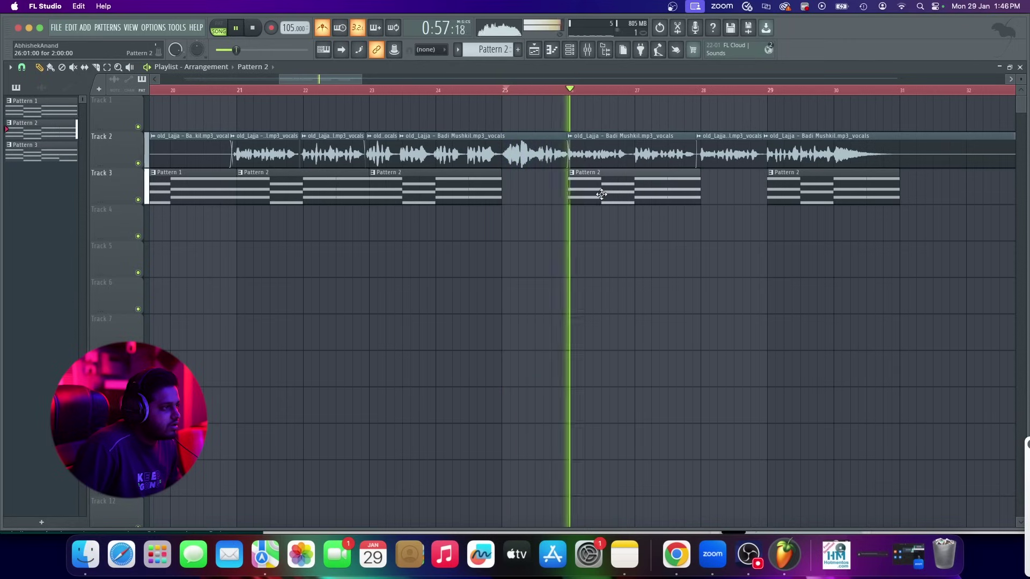
Move the Pattern 2 clip at bar 29 on Track 3 to bar 28 while the song plays
{"action": "left_click_drag", "start_coordinate": [793, 188], "coordinate": [727, 188]}
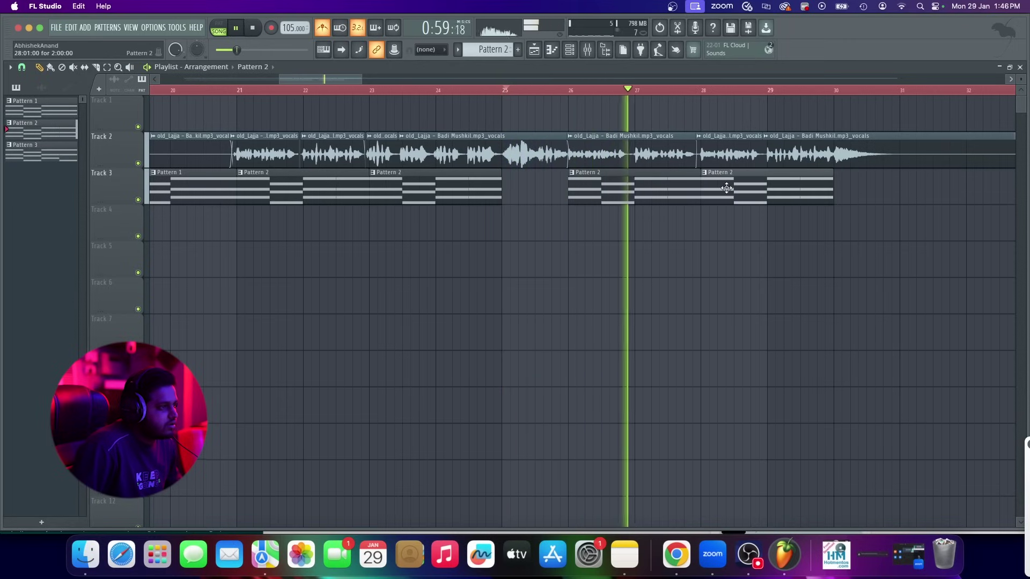
{"action": "scroll", "coordinate": [728, 191], "scroll_direction": "down", "scroll_amount": 2, "text": "ctrl"}
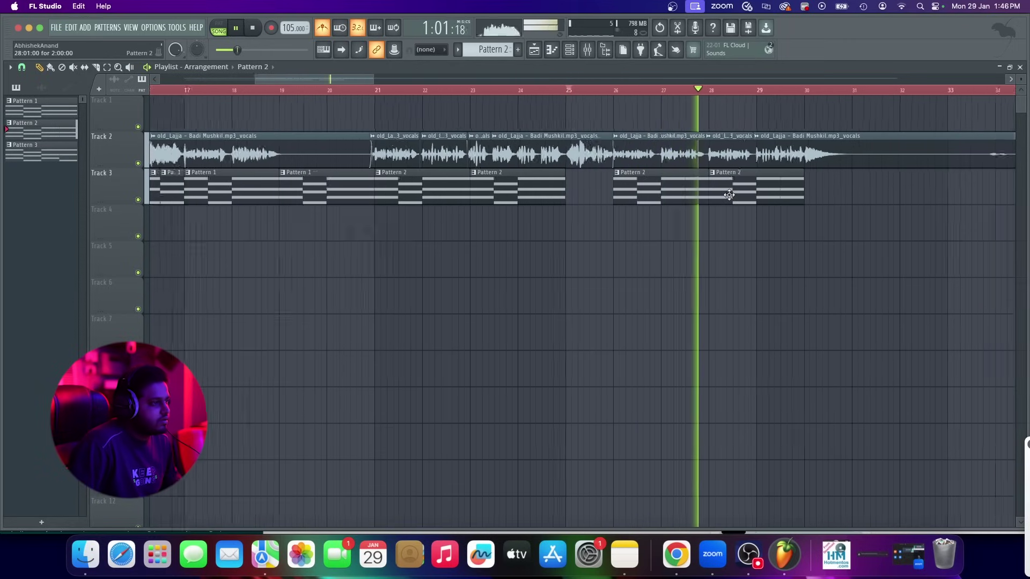
{"action": "scroll", "coordinate": [728, 191], "scroll_direction": "down", "scroll_amount": 2, "text": "ctrl"}
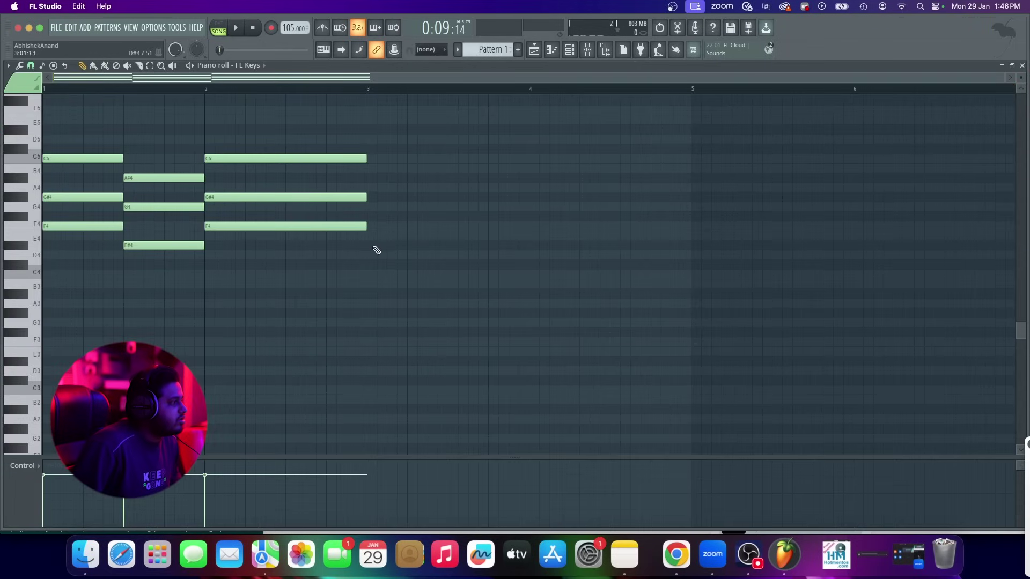
Delete the FL Keys #2 channel from the channel rack
{"action": "left_click", "coordinate": [539, 55]}
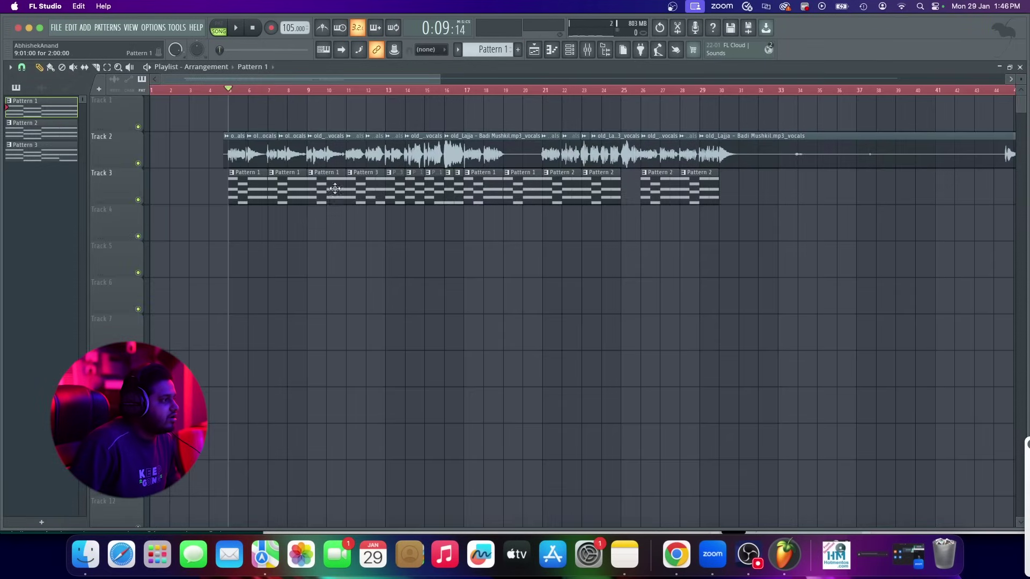
{"action": "scroll", "coordinate": [223, 185], "scroll_direction": "up", "scroll_amount": 4, "text": "ctrl"}
{"action": "scroll", "coordinate": [277, 191], "scroll_direction": "down", "scroll_amount": 2, "text": "ctrl"}
{"action": "scroll", "coordinate": [276, 191], "scroll_direction": "down", "scroll_amount": 1, "text": "ctrl"}
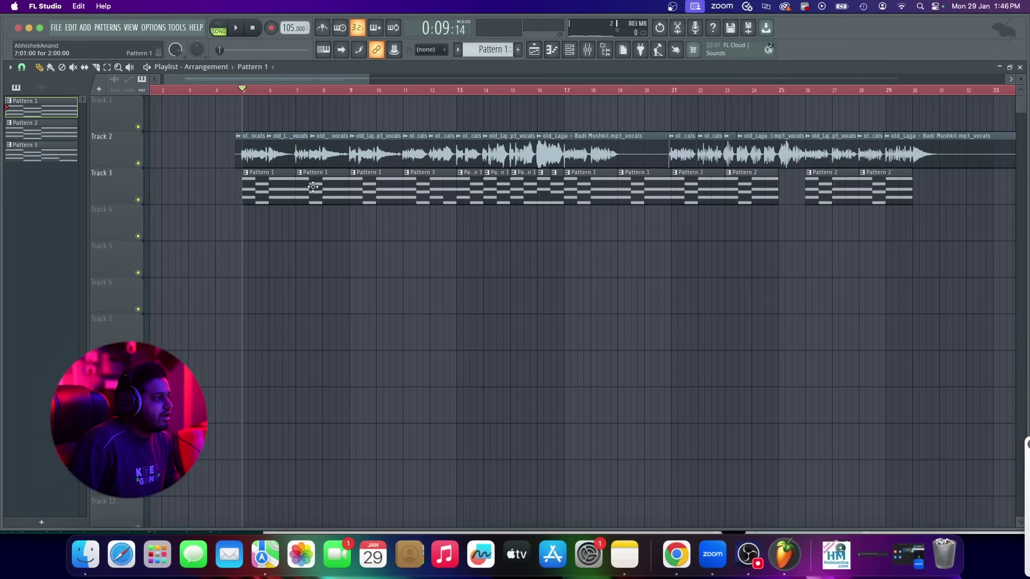
{"action": "left_click", "coordinate": [579, 53]}
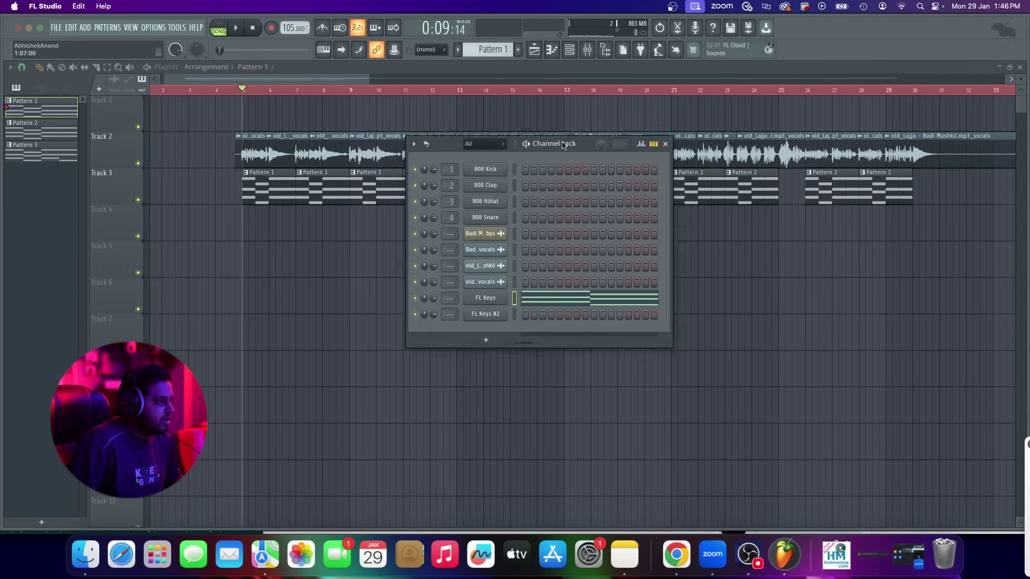
{"action": "right_click", "coordinate": [426, 305]}
{"action": "left_click", "coordinate": [487, 416]}
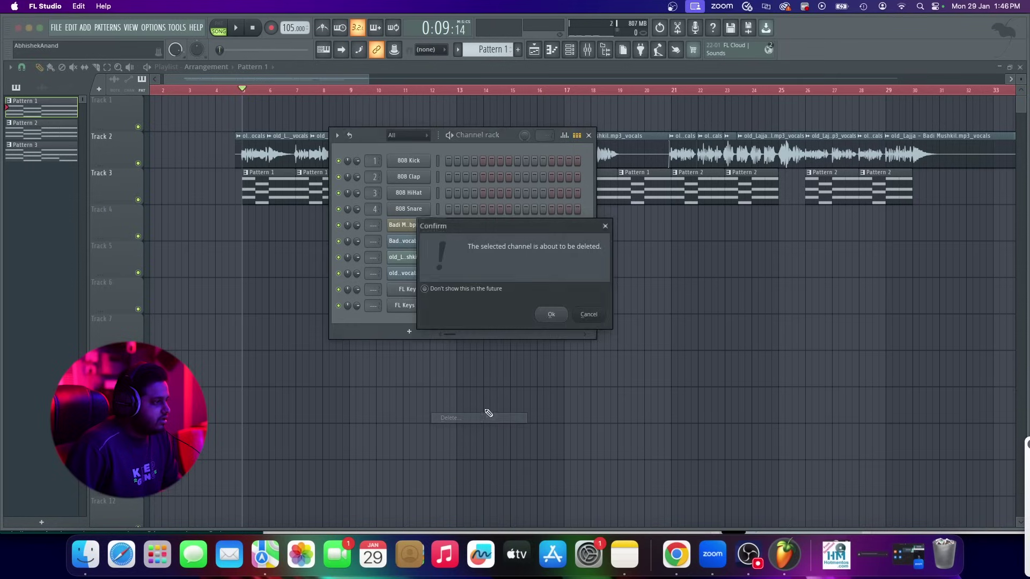
{"action": "key", "text": "Return"}
Add a Harmor generator channel and load its Pluck Strobe preset
{"action": "left_click", "coordinate": [86, 27]}
{"action": "left_click", "coordinate": [95, 53]}
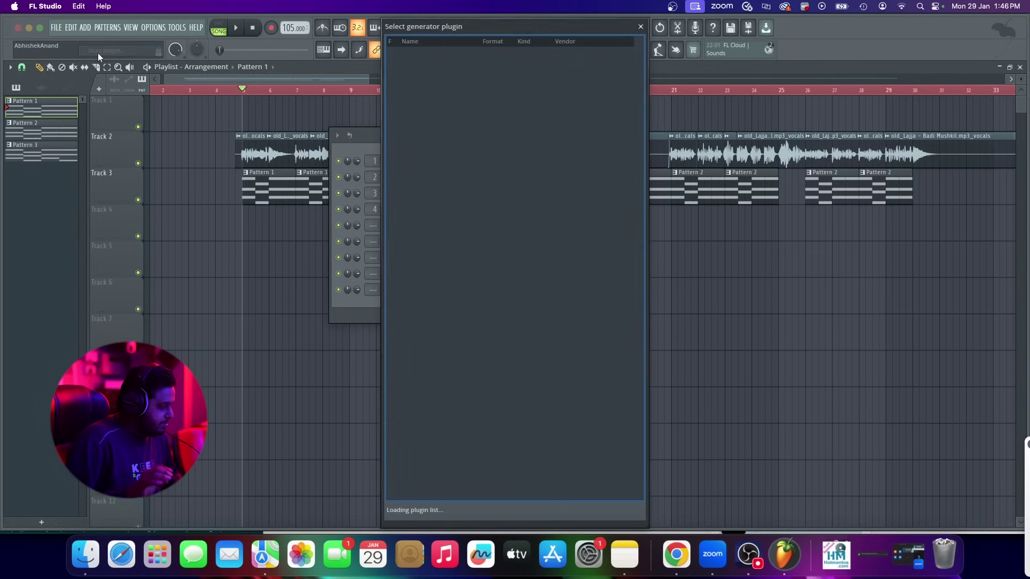
{"action": "type", "text": "harm"}
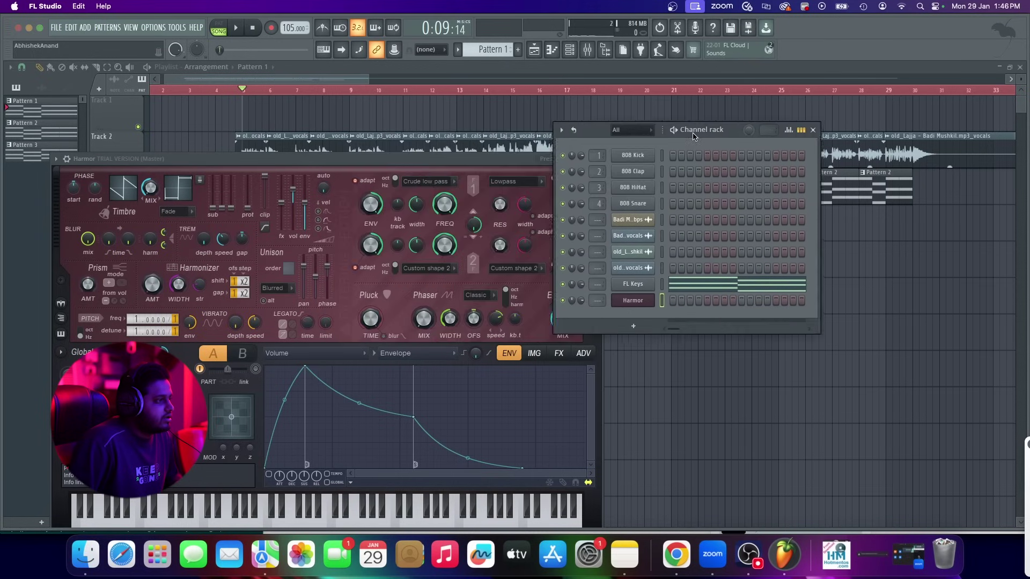
{"action": "left_click", "coordinate": [565, 161]}
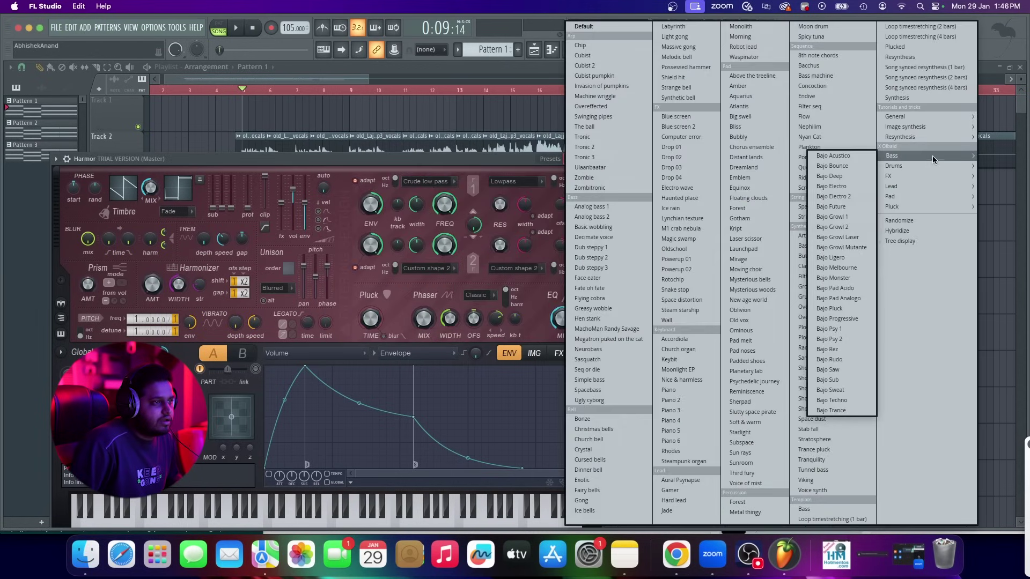
{"action": "mouse_move", "coordinate": [915, 210]}
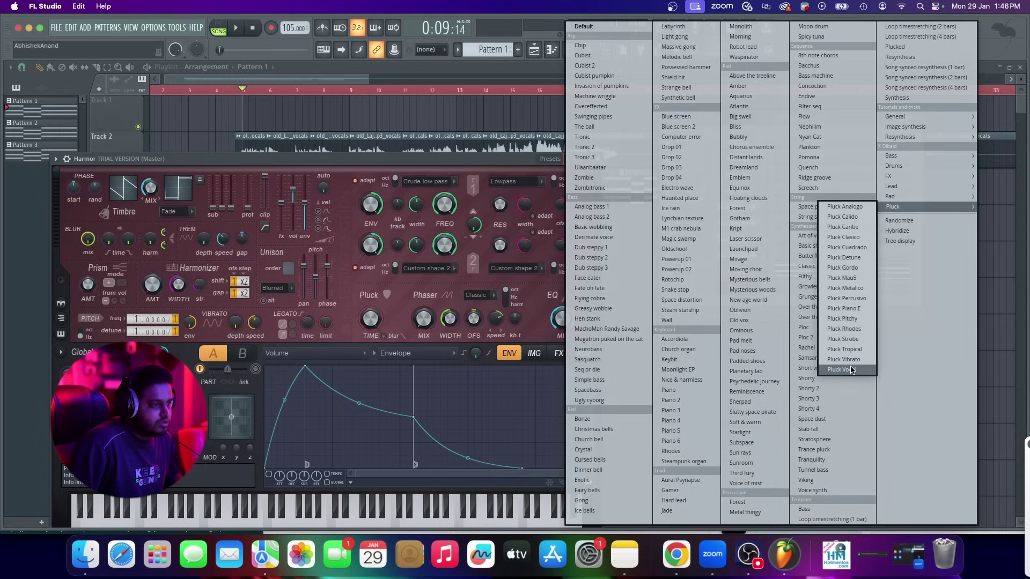
{"action": "left_click", "coordinate": [856, 340]}
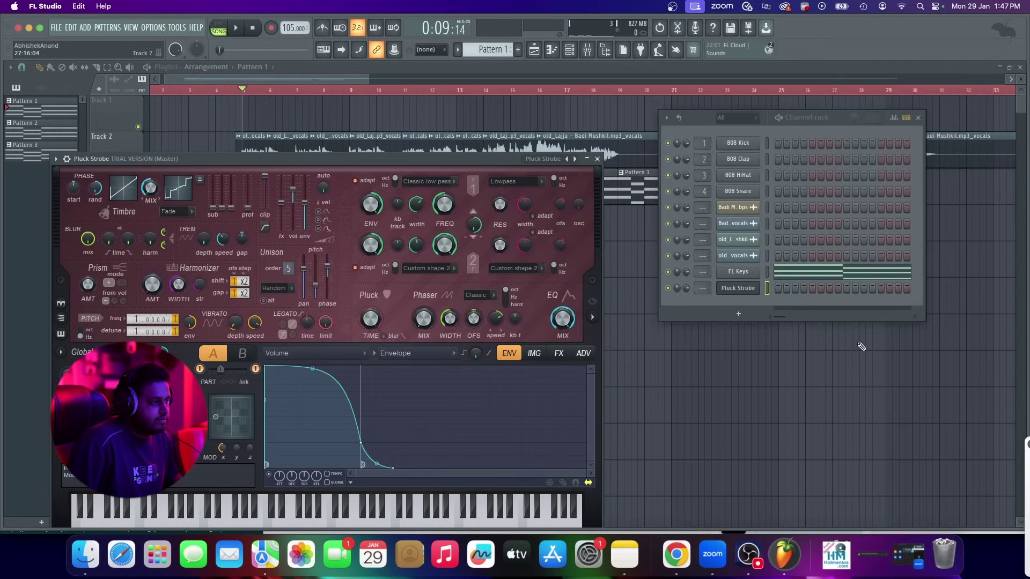
{"action": "left_click", "coordinate": [734, 293]}
Try to copy the FL Keys channel's Pattern 1 notes and paste them into the Pluck Strobe channel
{"action": "right_click", "coordinate": [743, 273]}
{"action": "mouse_move", "coordinate": [829, 273]}
{"action": "left_click", "coordinate": [893, 283]}
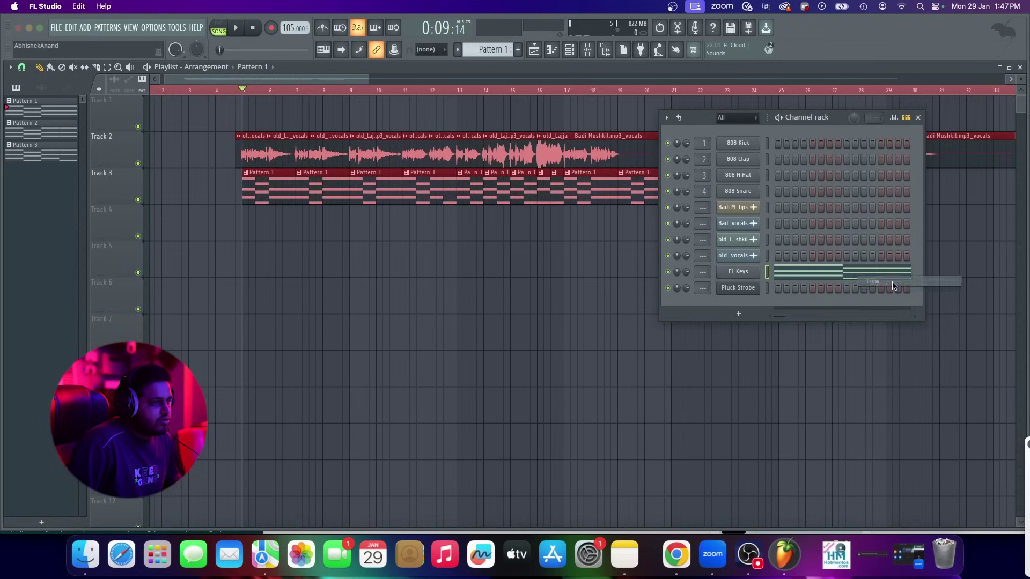
{"action": "right_click", "coordinate": [729, 290]}
{"action": "right_click", "coordinate": [746, 274]}
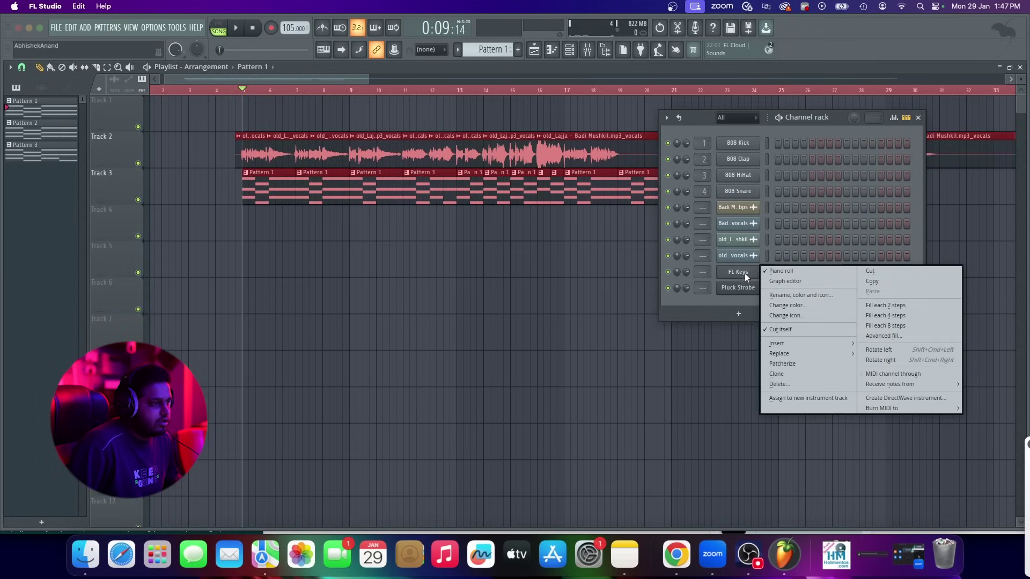
{"action": "left_click", "coordinate": [888, 282]}
{"action": "right_click", "coordinate": [738, 287]}
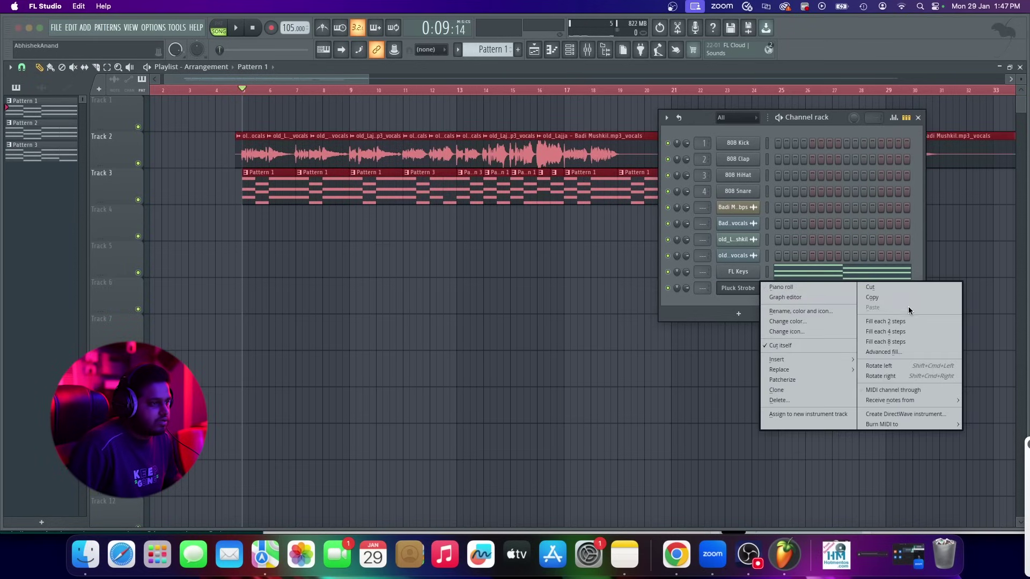
Copy all FL Keys notes of Pattern 1 in the piano roll and paste them into the Pluck Strobe channel's piano roll
{"action": "left_click", "coordinate": [831, 271]}
{"action": "left_click", "coordinate": [823, 271]}
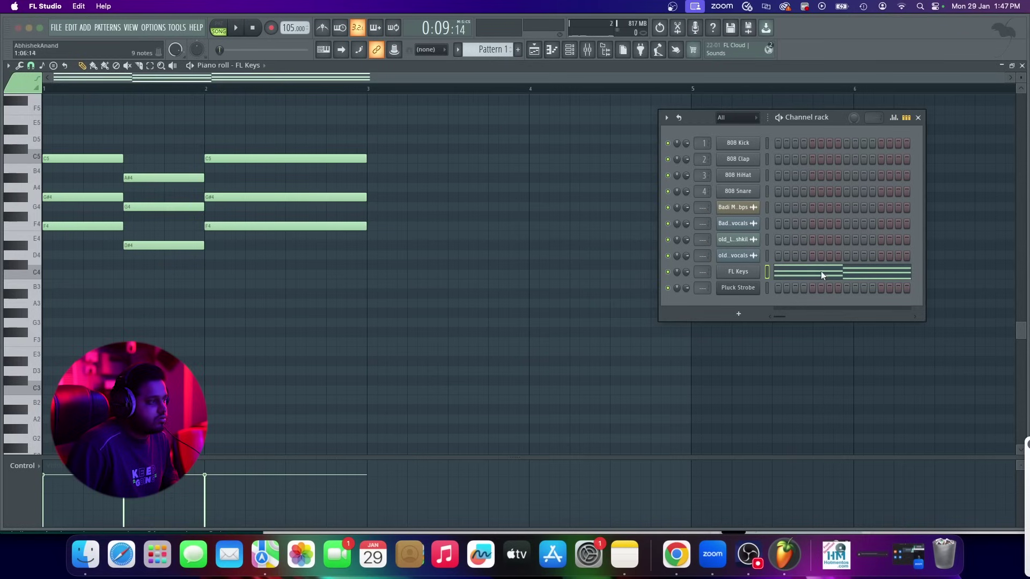
{"action": "key", "text": "ctrl+a"}
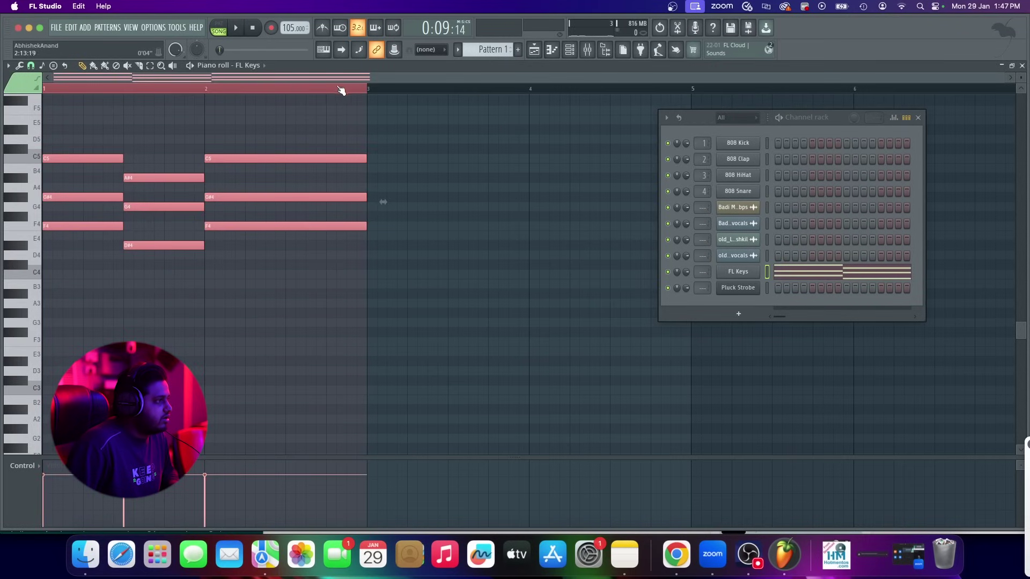
{"action": "left_click", "coordinate": [533, 50]}
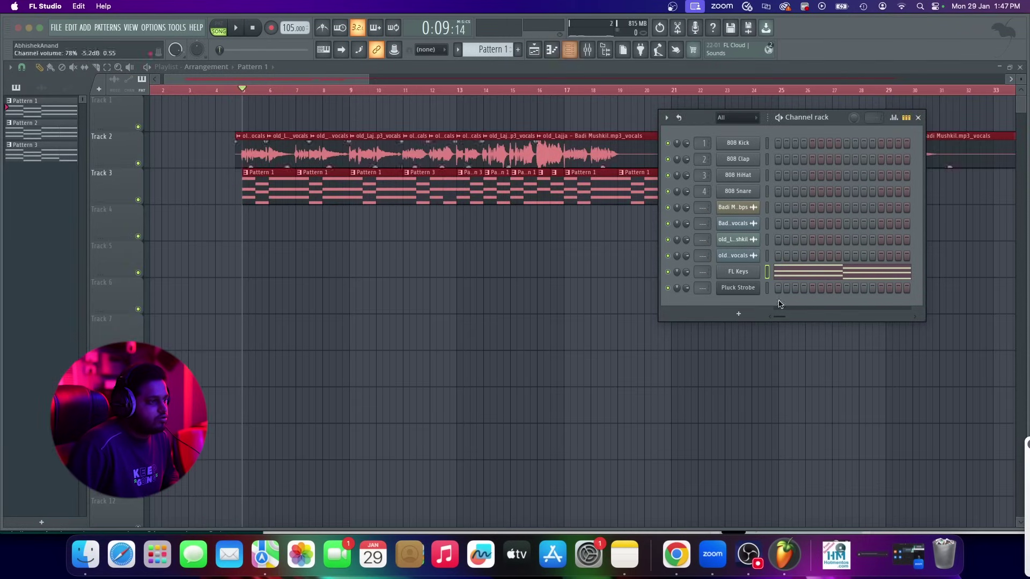
{"action": "right_click", "coordinate": [742, 294]}
{"action": "left_click", "coordinate": [793, 286]}
{"action": "key", "text": "ctrl+v"}
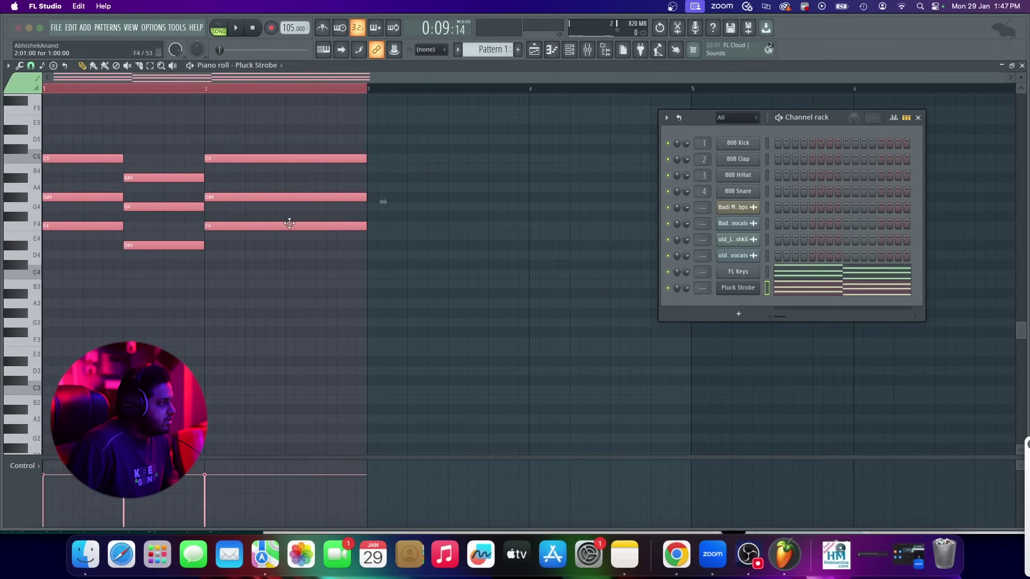
Shorten the last Pluck Strobe chord to half a bar and trim all the chord notes to one-step stabs
{"action": "left_click", "coordinate": [321, 141]}
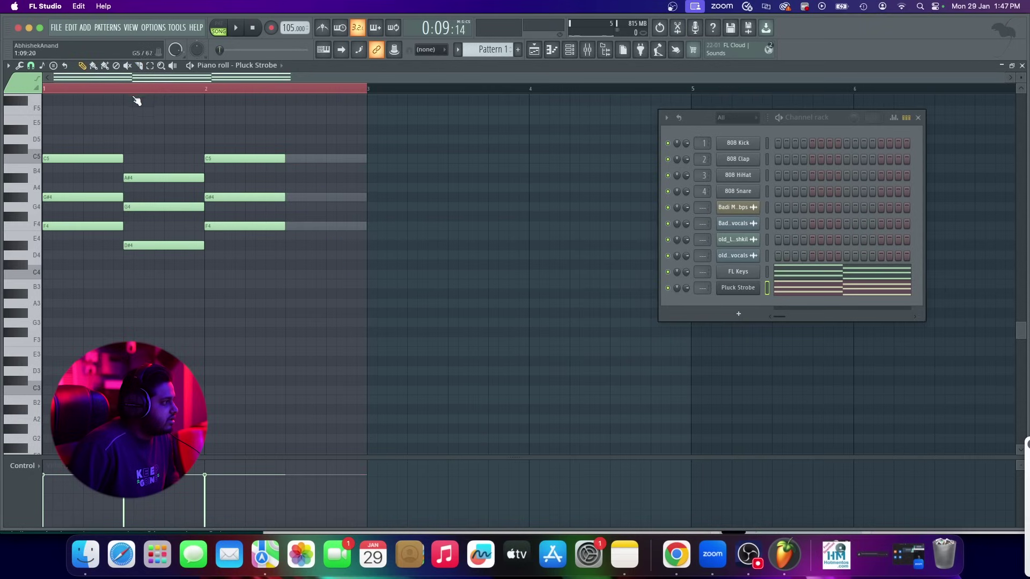
{"action": "key", "text": "ctrl+a"}
{"action": "left_click_drag", "start_coordinate": [283, 161], "coordinate": [212, 161]}
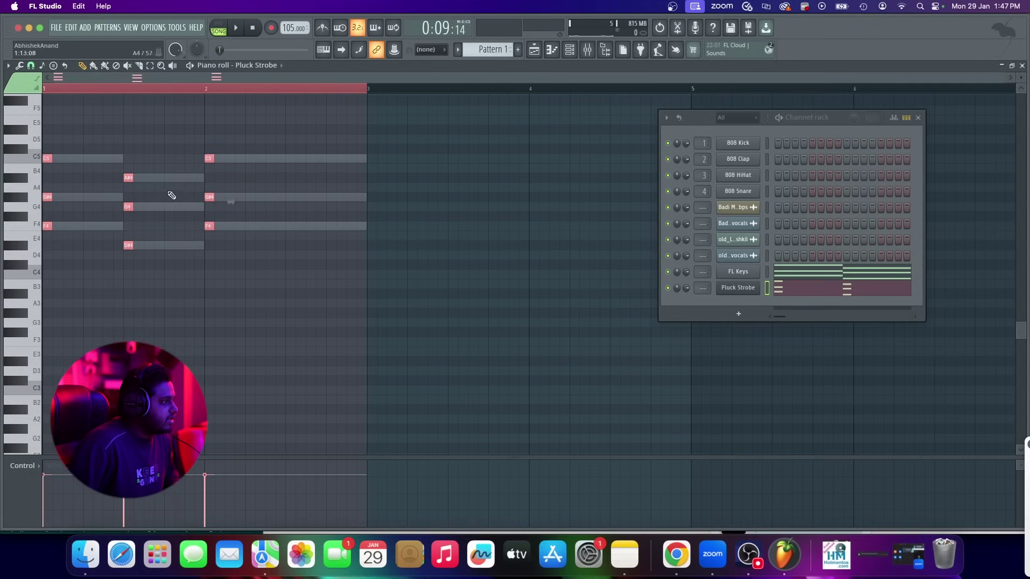
Duplicate the stabs so each chord plays three times at three-step intervals, and play the result with the vocals
{"action": "scroll", "coordinate": [44, 177], "scroll_direction": "up", "scroll_amount": 3}
{"action": "left_click_drag", "start_coordinate": [52, 160], "coordinate": [123, 160]}
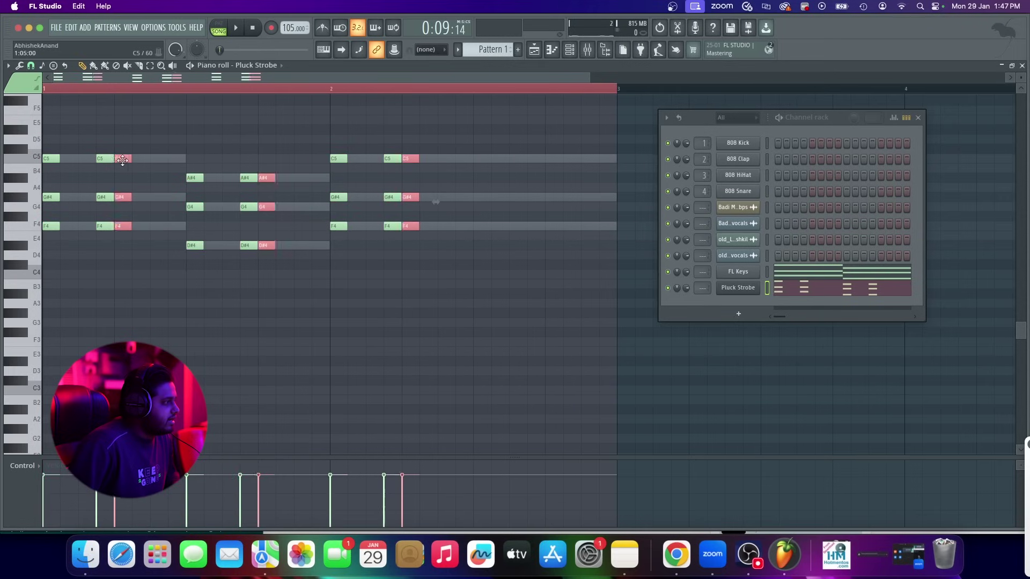
{"action": "key", "text": "space"}
{"action": "scroll", "coordinate": [225, 226], "scroll_direction": "down", "scroll_amount": 2}
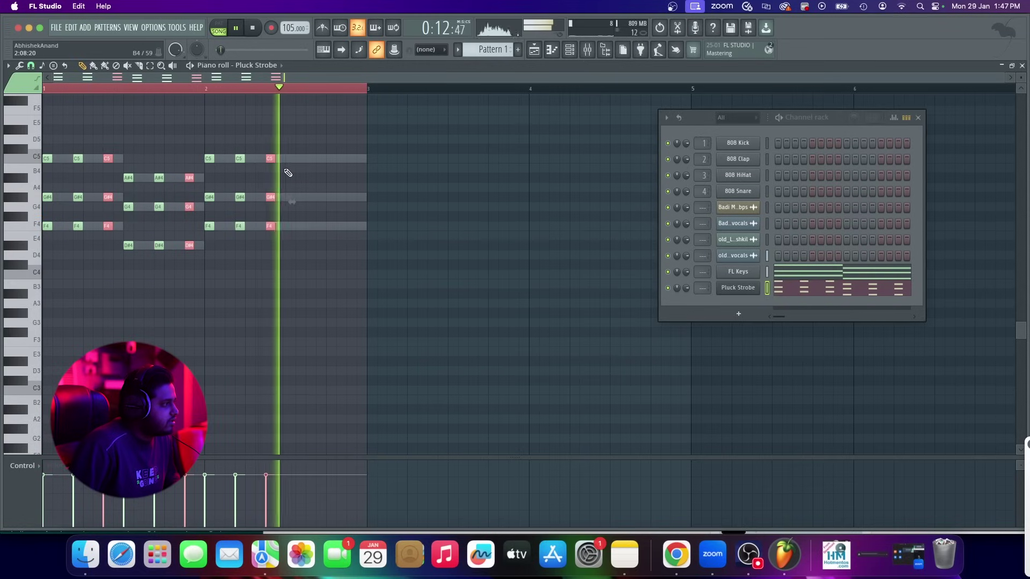
{"action": "key", "text": "space"}
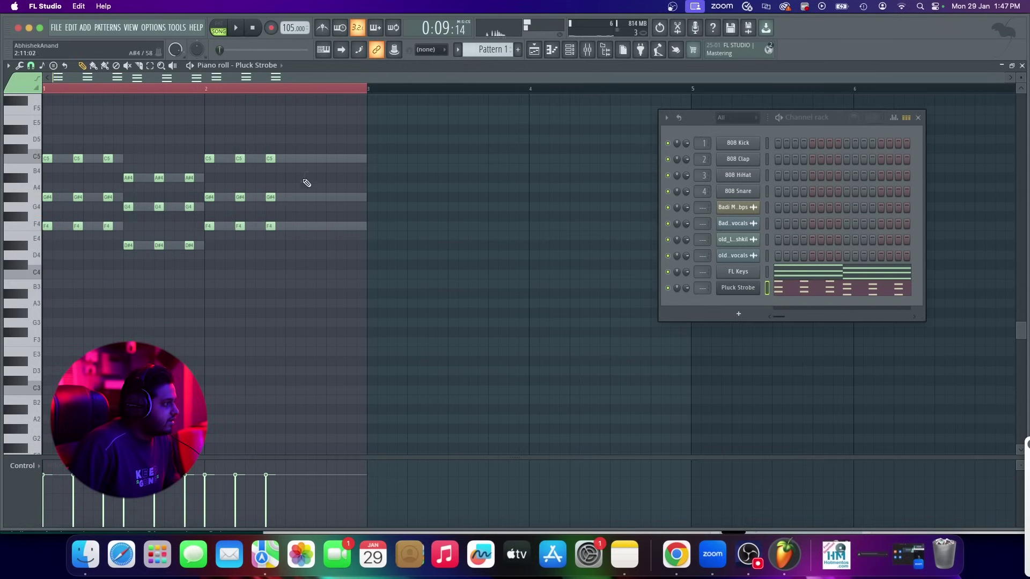
{"action": "key", "text": "space"}
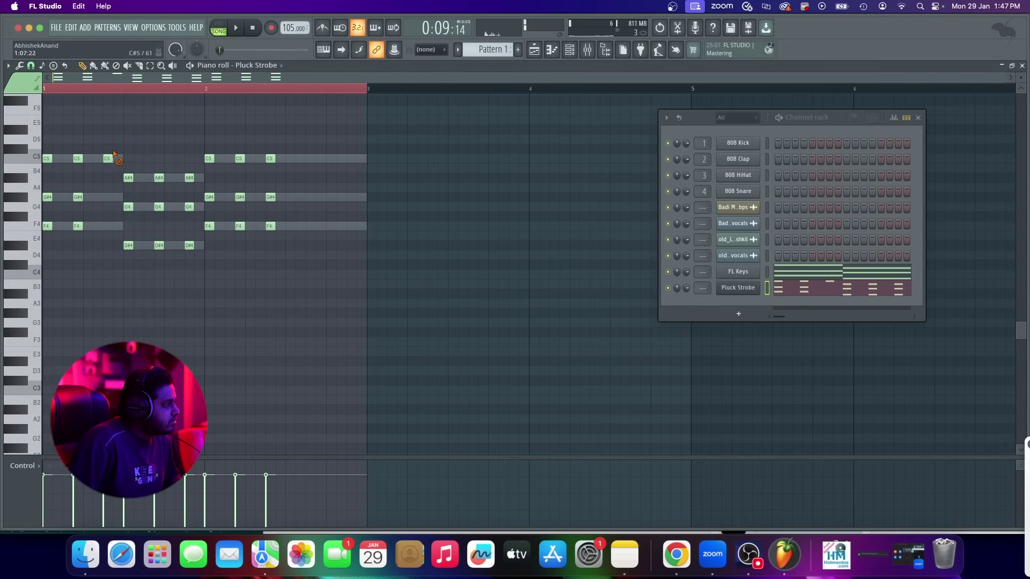
Try removing the third stab of each Pluck Strobe chord during playback and undo the deletions
{"action": "right_click", "coordinate": [108, 158]}
{"action": "key", "text": "space"}
{"action": "right_click", "coordinate": [190, 245]}
{"action": "right_click", "coordinate": [189, 207]}
{"action": "right_click", "coordinate": [189, 178]}
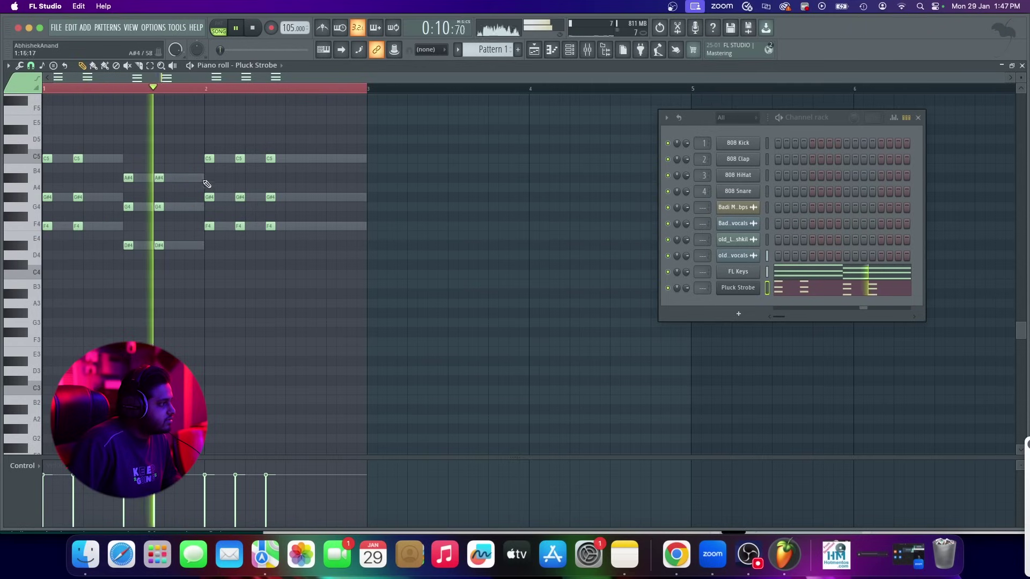
{"action": "right_click", "coordinate": [271, 158]}
{"action": "right_click", "coordinate": [272, 197]}
{"action": "right_click", "coordinate": [271, 226]}
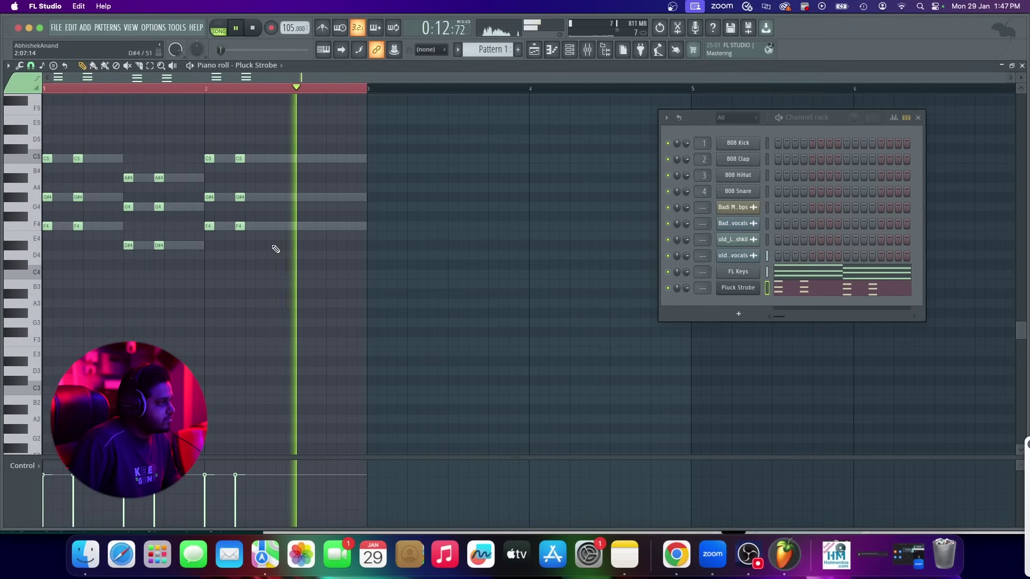
{"action": "key", "text": "super+z"}
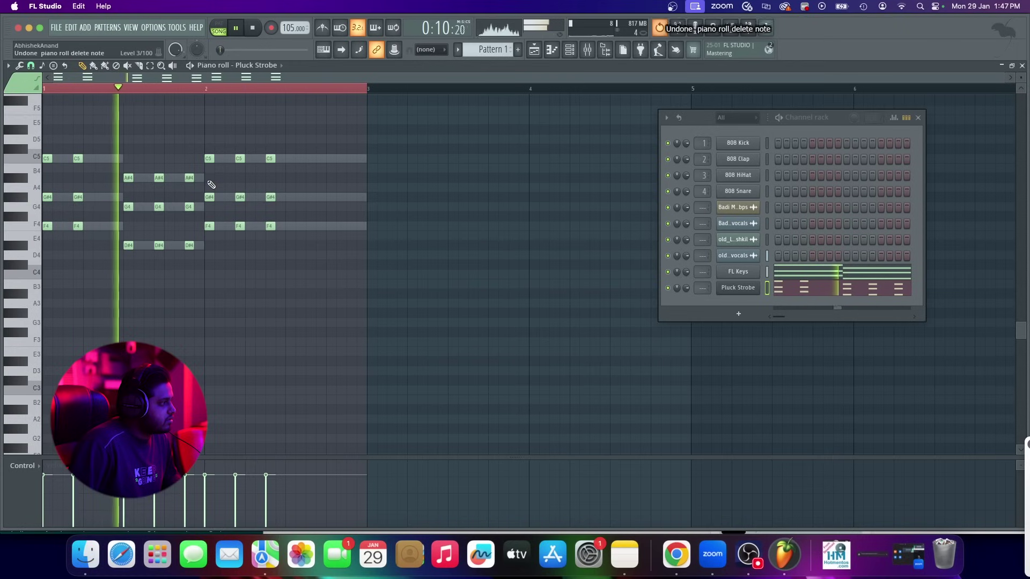
{"action": "key", "text": "super+z"}
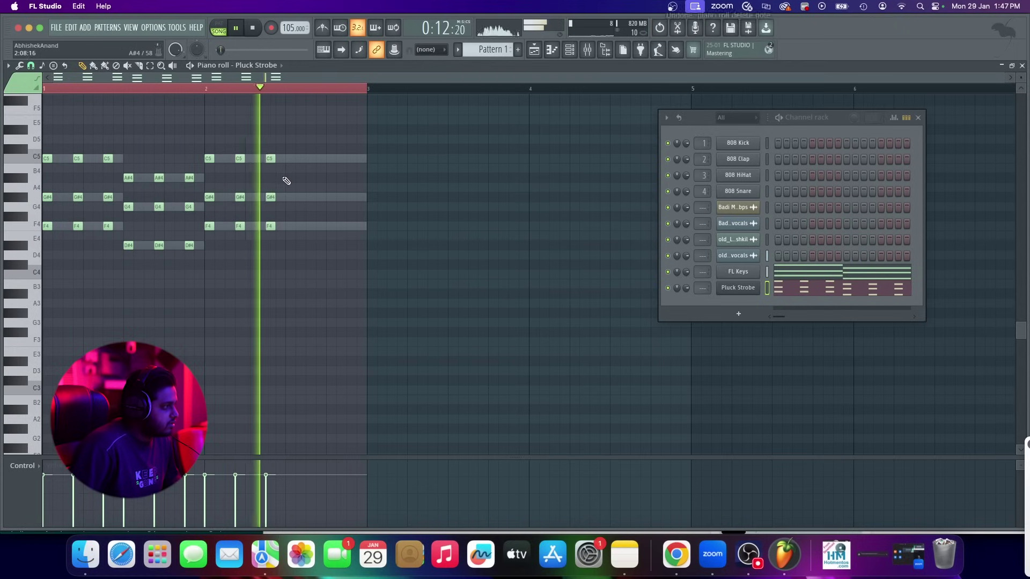
Stop playback, duplicate the last chord's three stabs into the second half of bar 2, and mute the FL Keys channel
{"action": "key", "text": "space"}
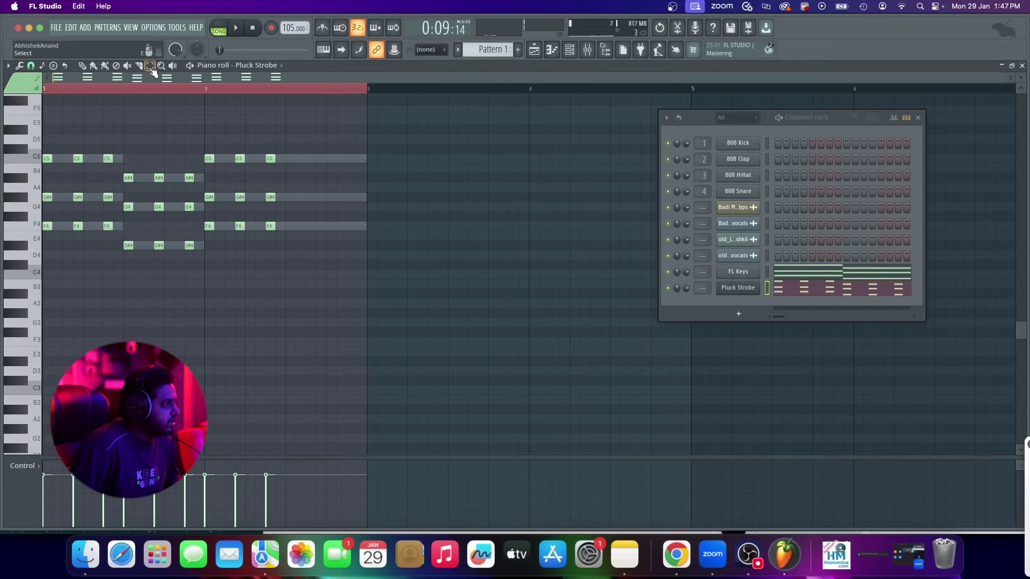
{"action": "left_click_drag", "start_coordinate": [303, 127], "coordinate": [212, 250]}
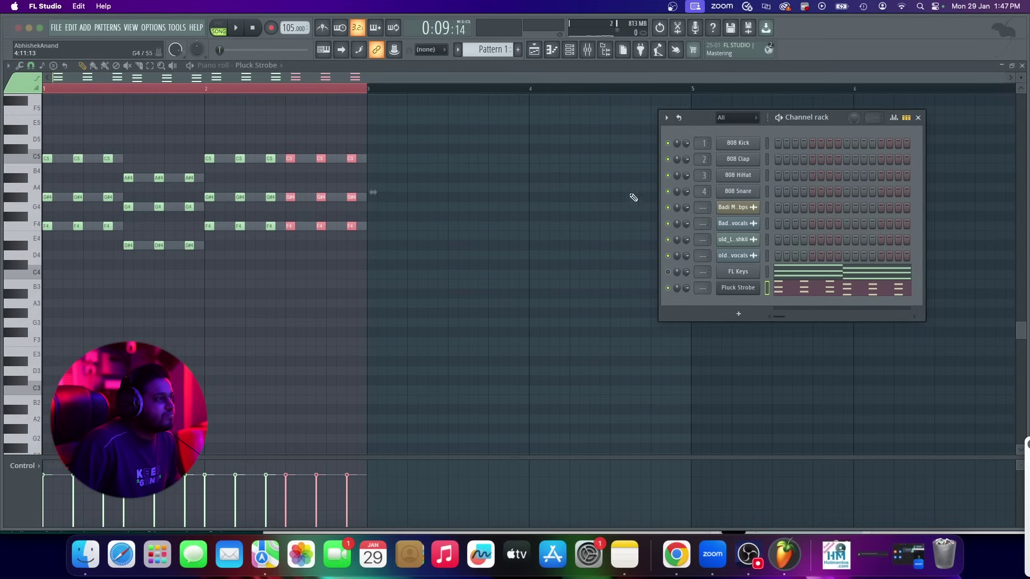
{"action": "left_click", "coordinate": [536, 51]}
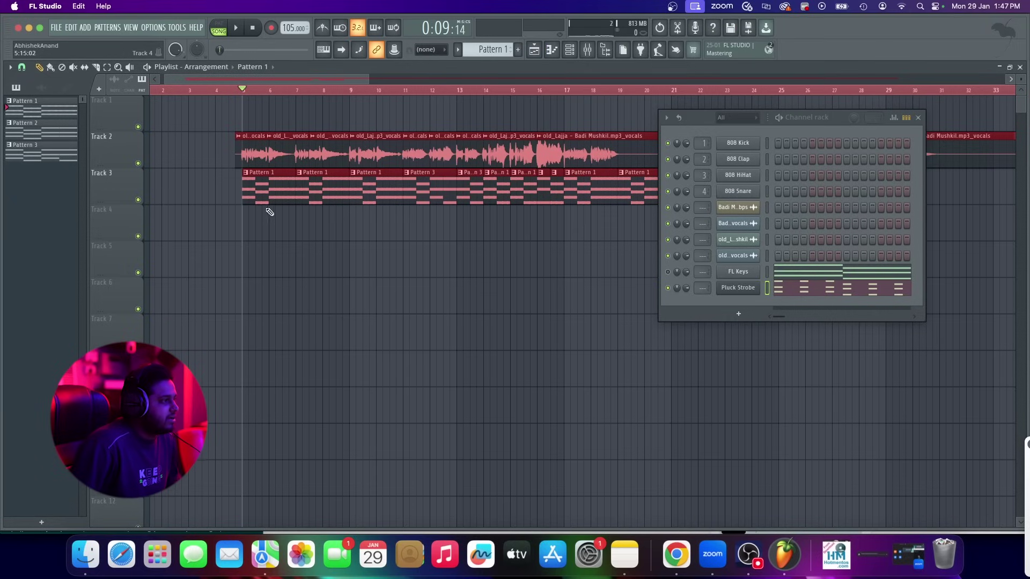
Move the Pluck Strobe notes from Pattern 1 into empty Pattern 4 and place that pattern at bar 5 on Track 5
{"action": "right_click", "coordinate": [736, 292]}
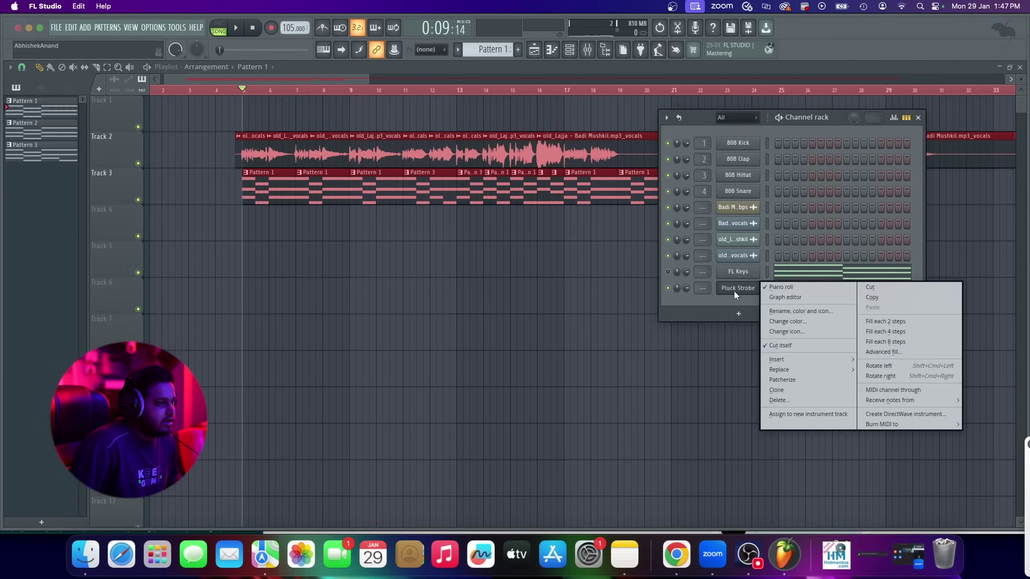
{"action": "left_click", "coordinate": [902, 288]}
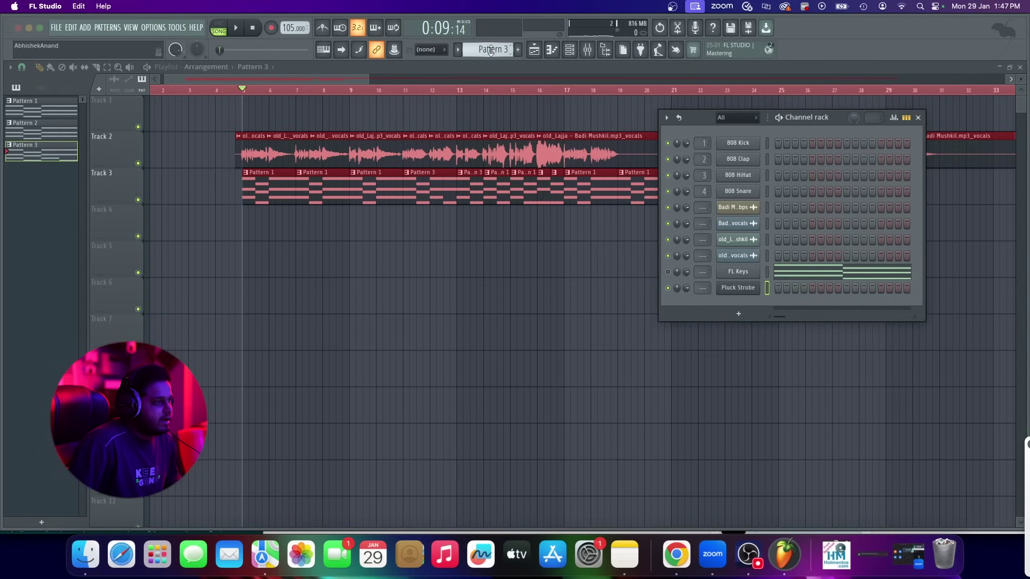
{"action": "right_click", "coordinate": [755, 290]}
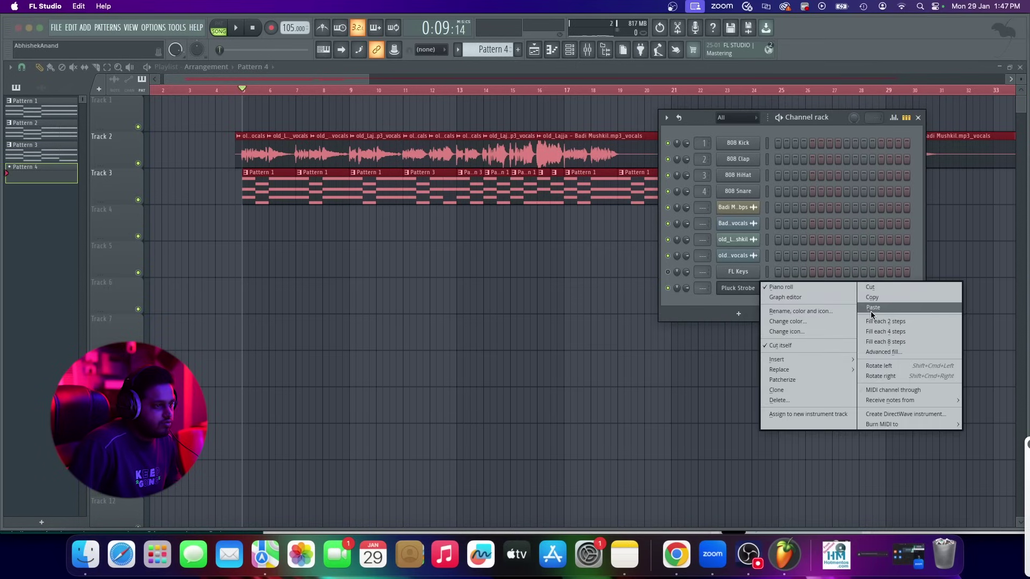
{"action": "left_click", "coordinate": [879, 311]}
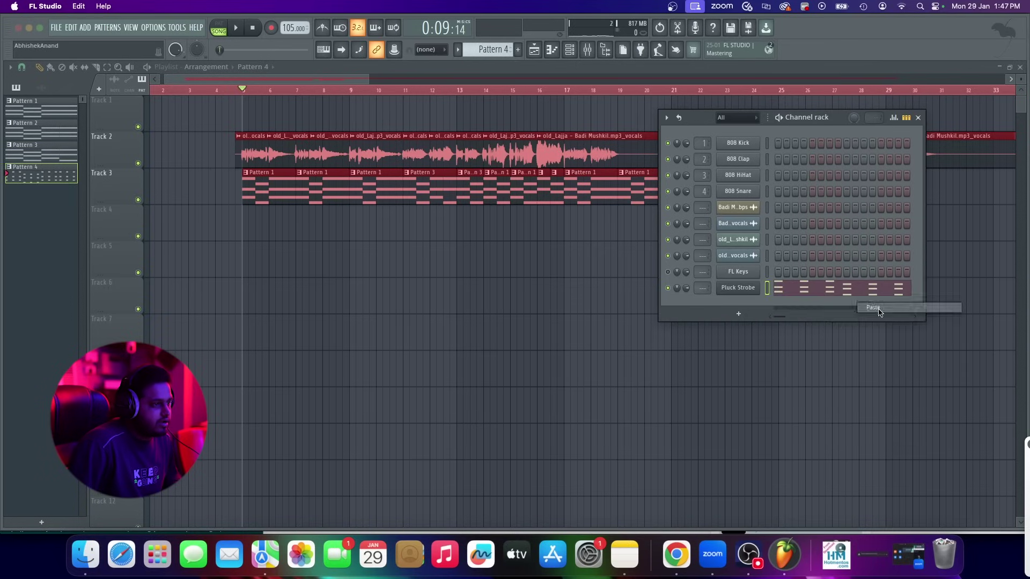
{"action": "left_click", "coordinate": [228, 268]}
{"action": "scroll", "coordinate": [231, 263], "scroll_direction": "up", "scroll_amount": 2}
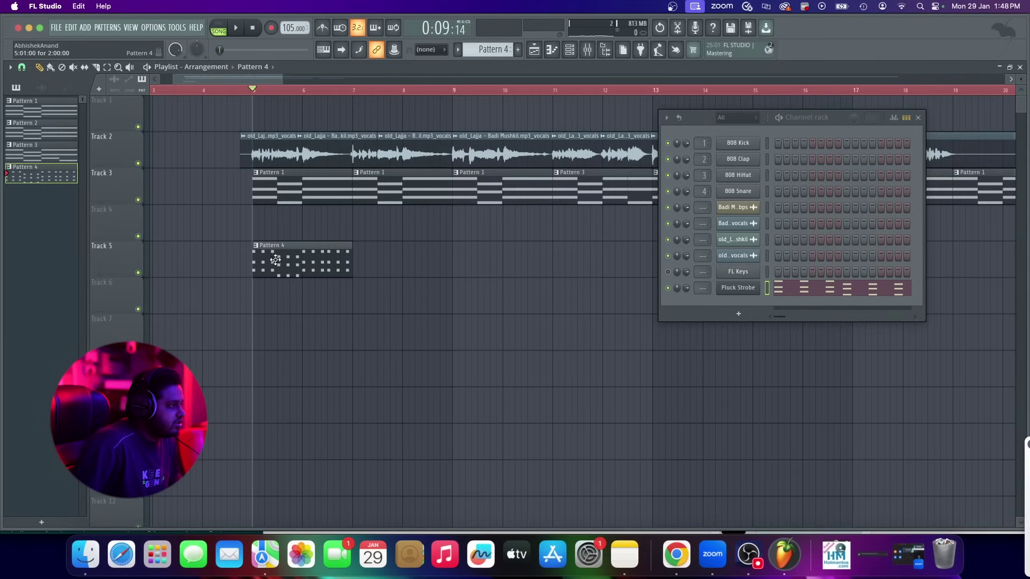
Rename Pattern 4 as Pluck
{"action": "left_click", "coordinate": [457, 49]}
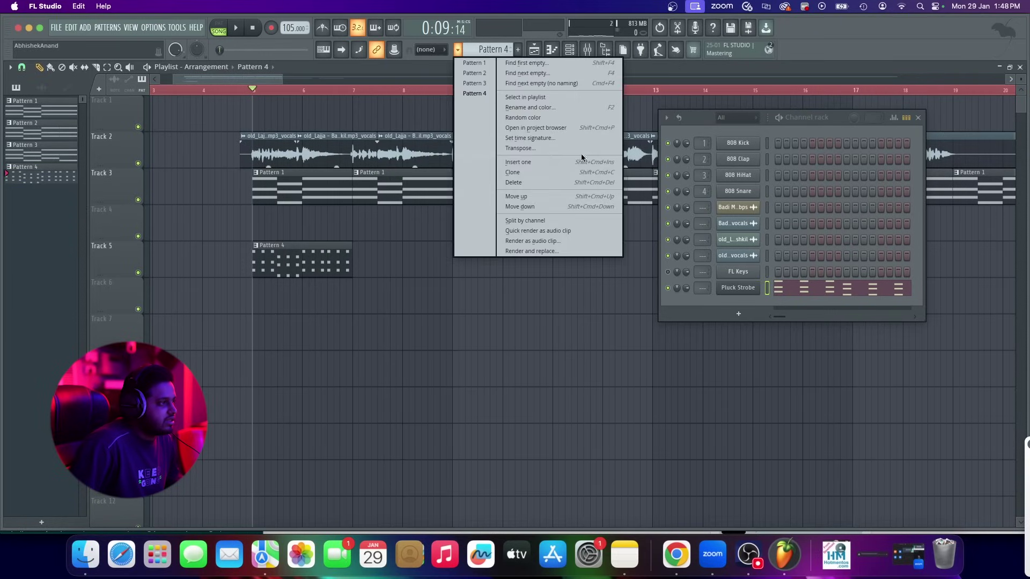
{"action": "left_click", "coordinate": [580, 108]}
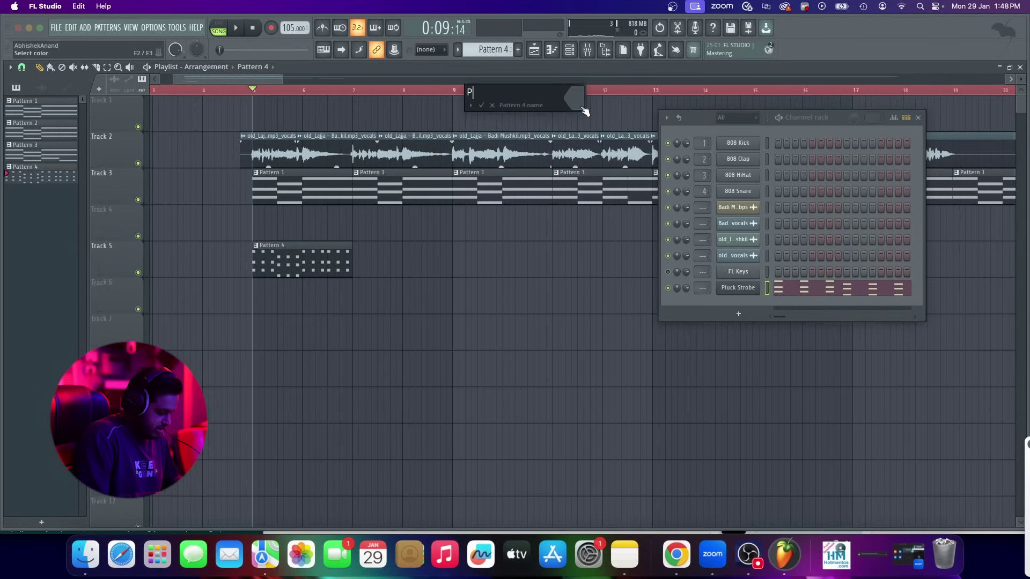
{"action": "type", "text": "Pluck"}
{"action": "key", "text": "Return"}
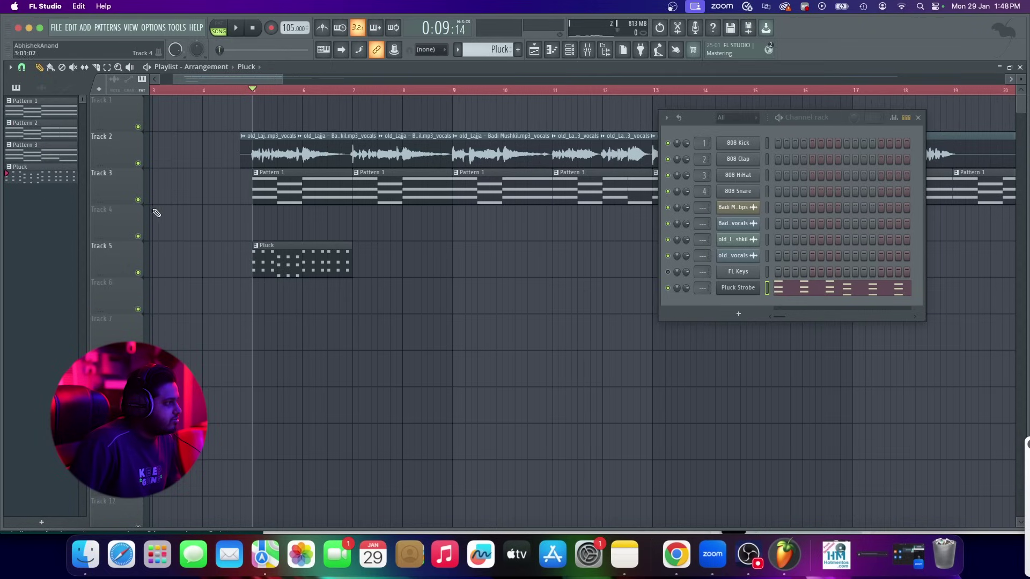
Mute Track 3, start playback, and add Pluck clips at bars 7 and 9 on Track 5
{"action": "left_click", "coordinate": [140, 200]}
{"action": "key", "text": "space"}
{"action": "scroll", "coordinate": [415, 271], "scroll_direction": "left", "scroll_amount": 3}
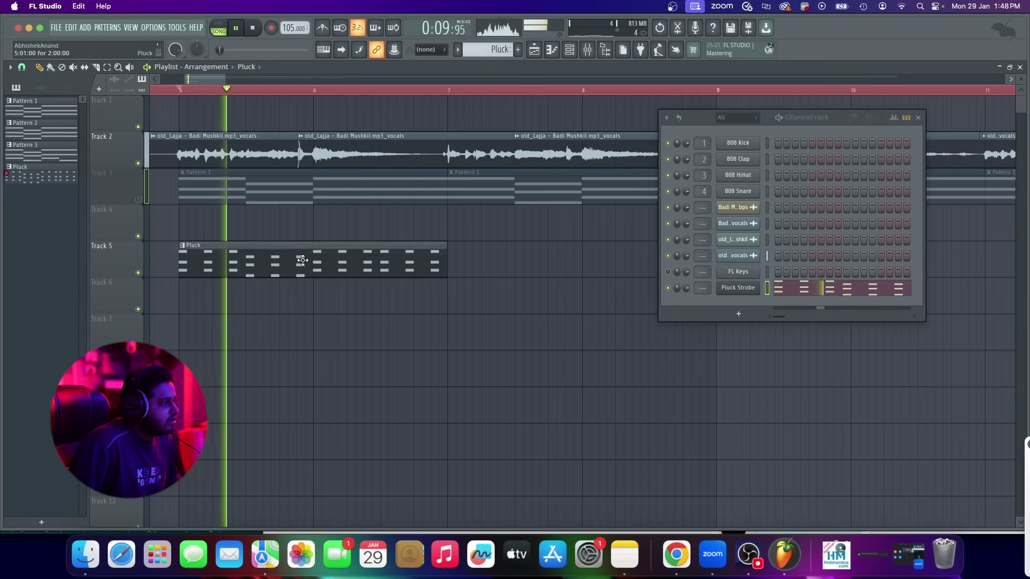
{"action": "scroll", "coordinate": [428, 272], "scroll_direction": "up", "scroll_amount": 4}
{"action": "left_click", "coordinate": [427, 272]}
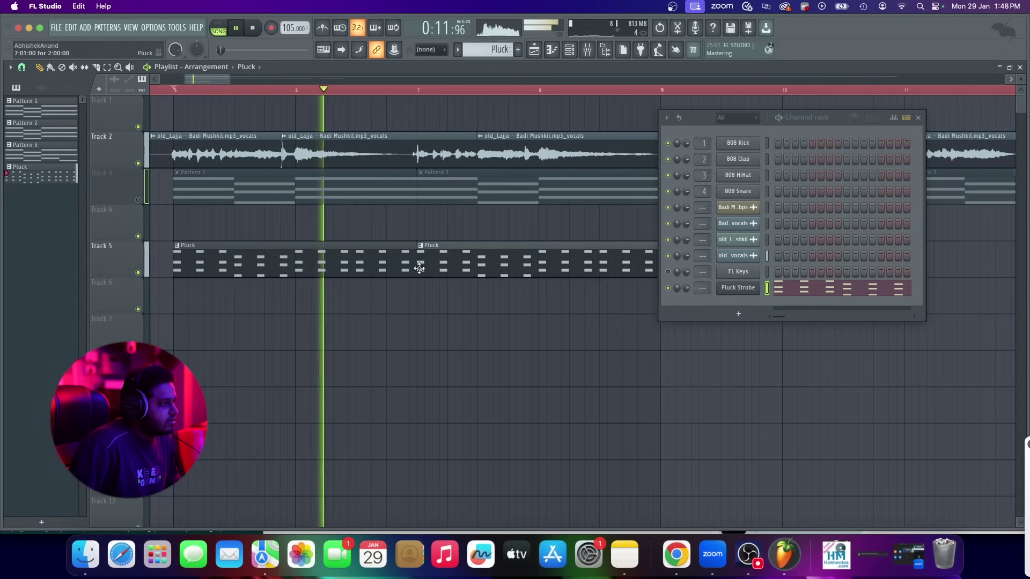
{"action": "scroll", "coordinate": [299, 296], "scroll_direction": "down", "scroll_amount": 4}
{"action": "scroll", "coordinate": [439, 253], "scroll_direction": "up", "scroll_amount": 4}
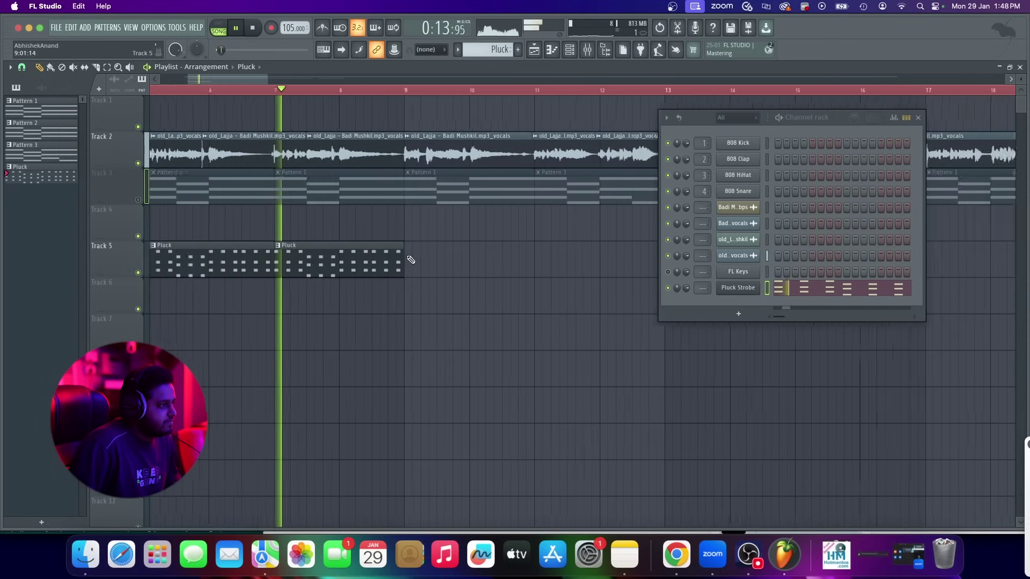
{"action": "left_click", "coordinate": [409, 256]}
{"action": "scroll", "coordinate": [387, 257], "scroll_direction": "down", "scroll_amount": 4}
{"action": "scroll", "coordinate": [423, 268], "scroll_direction": "up", "scroll_amount": 1}
{"action": "scroll", "coordinate": [424, 269], "scroll_direction": "down", "scroll_amount": 2}
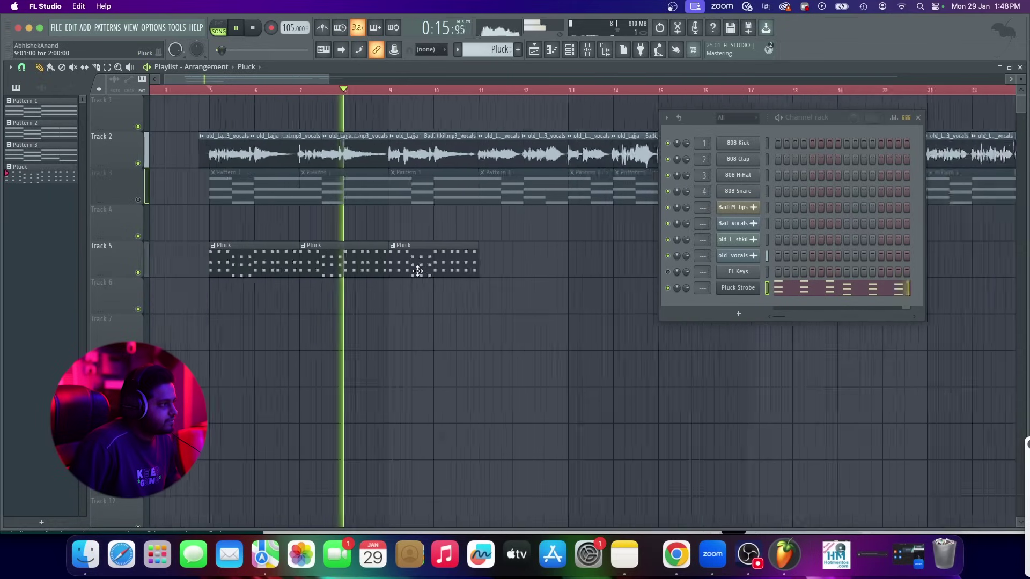
Listen to the Pluck clips against the vocals, replaying from bar 5 and from the middle of bar 9
{"action": "scroll", "coordinate": [420, 269], "scroll_direction": "up", "scroll_amount": 3}
{"action": "scroll", "coordinate": [420, 268], "scroll_direction": "down", "scroll_amount": 3}
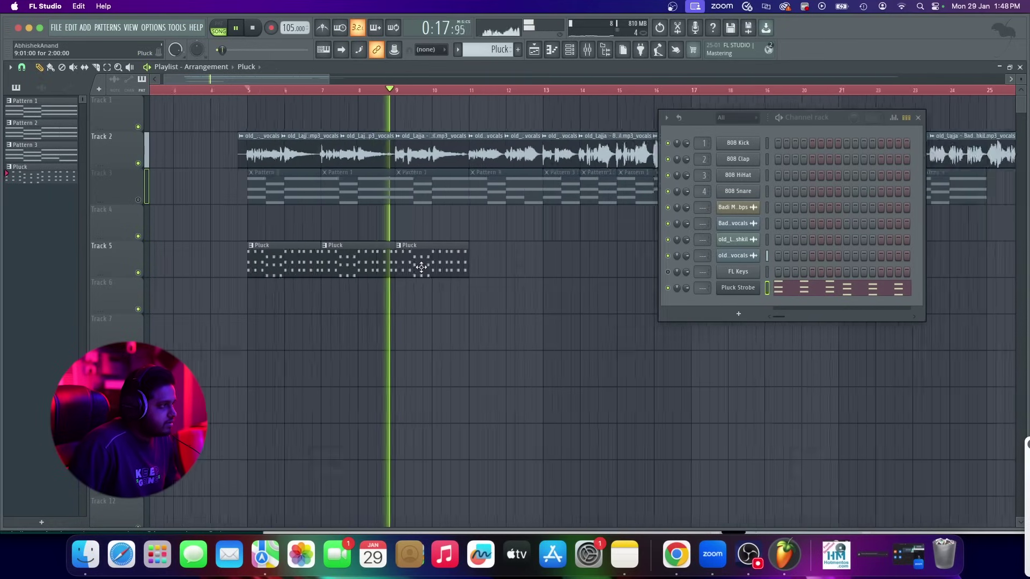
{"action": "scroll", "coordinate": [452, 273], "scroll_direction": "up", "scroll_amount": 3}
{"action": "scroll", "coordinate": [453, 272], "scroll_direction": "down", "scroll_amount": 3}
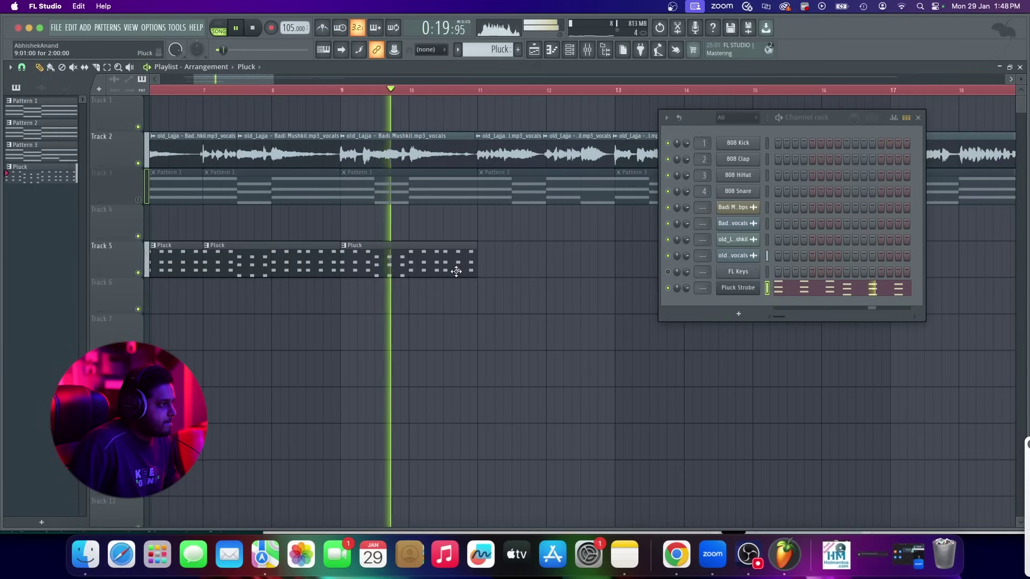
{"action": "scroll", "coordinate": [459, 274], "scroll_direction": "up", "scroll_amount": 3}
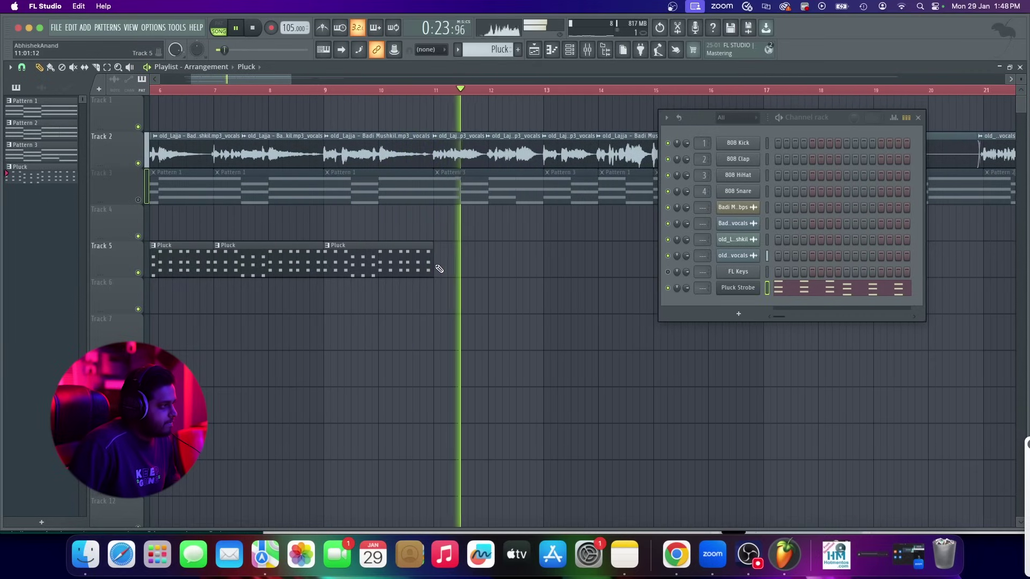
{"action": "scroll", "coordinate": [404, 265], "scroll_direction": "down", "scroll_amount": 3}
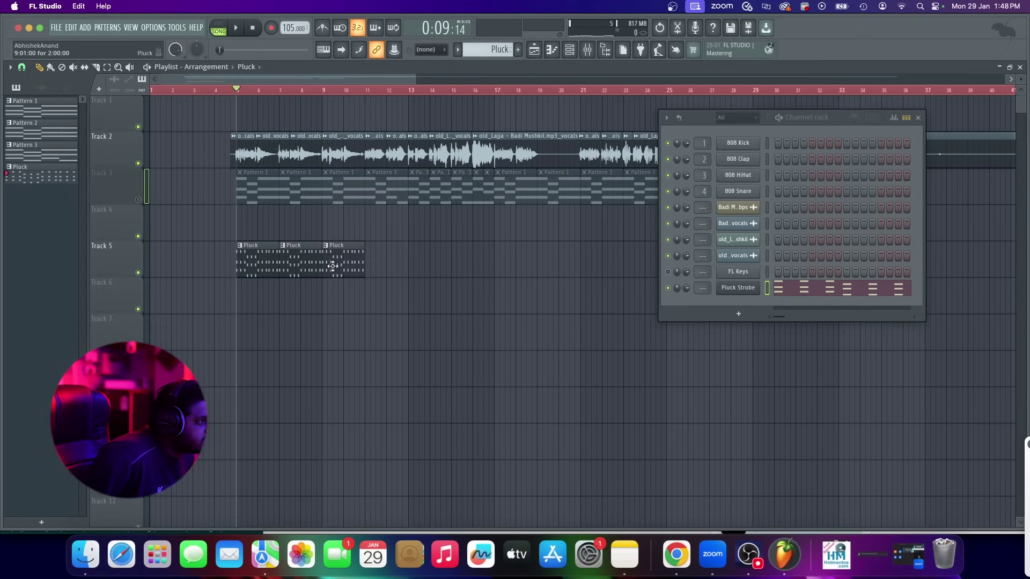
{"action": "scroll", "coordinate": [332, 267], "scroll_direction": "up", "scroll_amount": 1}
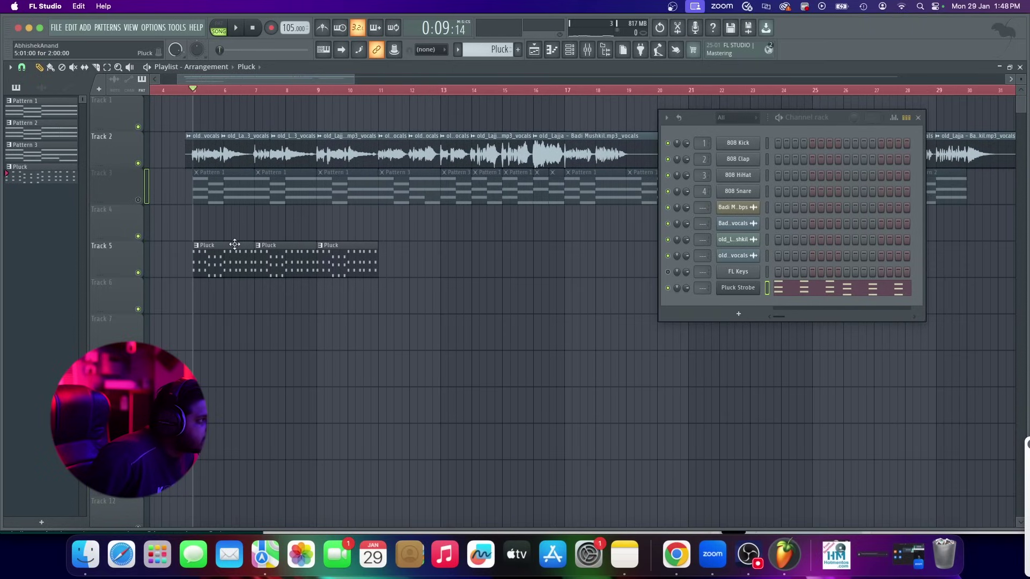
{"action": "key", "text": "space"}
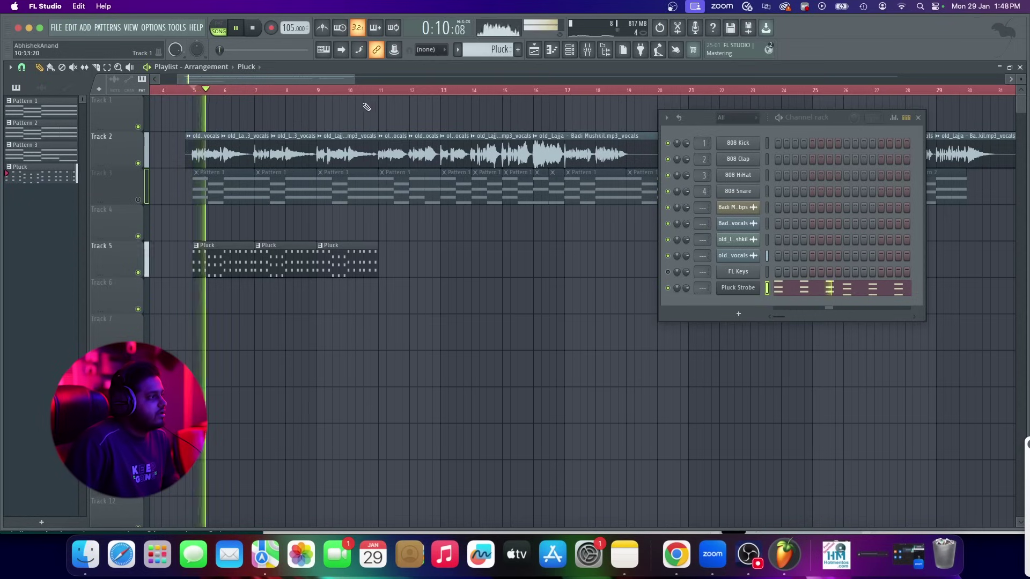
{"action": "left_click", "coordinate": [338, 89]}
{"action": "scroll", "coordinate": [379, 293], "scroll_direction": "up", "scroll_amount": 4}
{"action": "scroll", "coordinate": [461, 258], "scroll_direction": "down", "scroll_amount": 4}
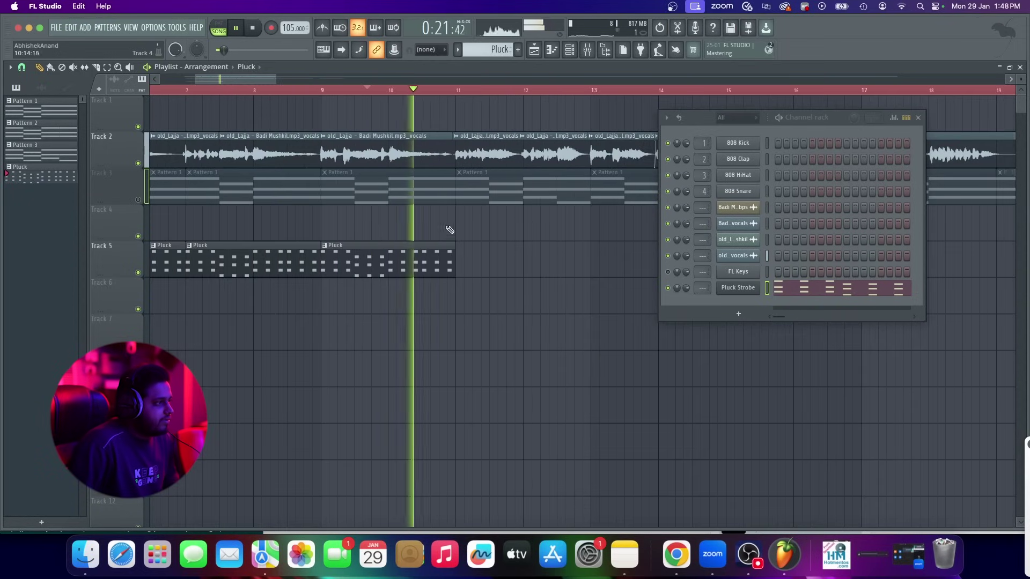
{"action": "key", "text": "space"}
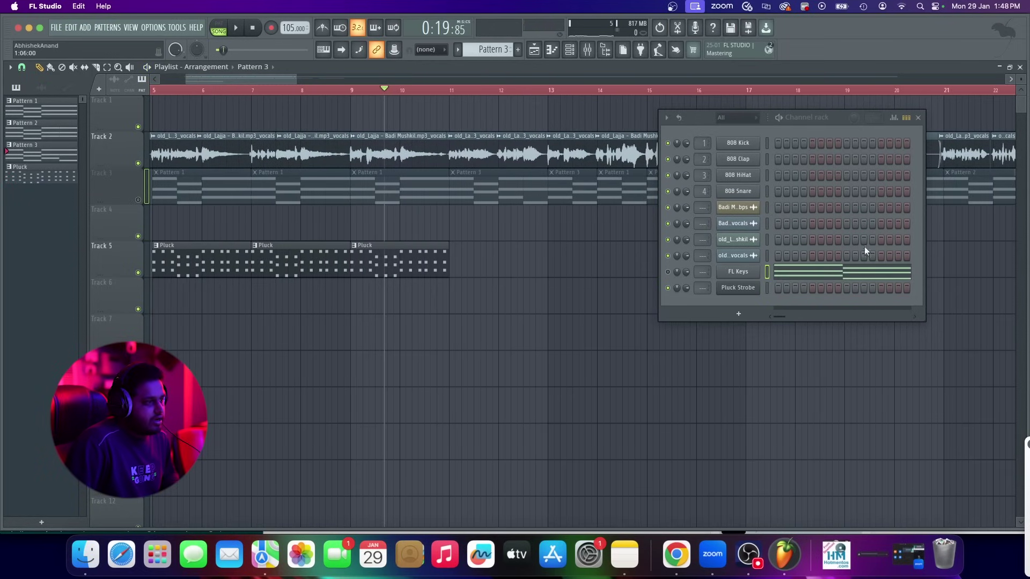
Copy the FL Keys chords from Pattern 3 and paste them into the Pluck Strobe channel of empty Pattern 5
{"action": "right_click", "coordinate": [758, 278]}
{"action": "left_click", "coordinate": [746, 250]}
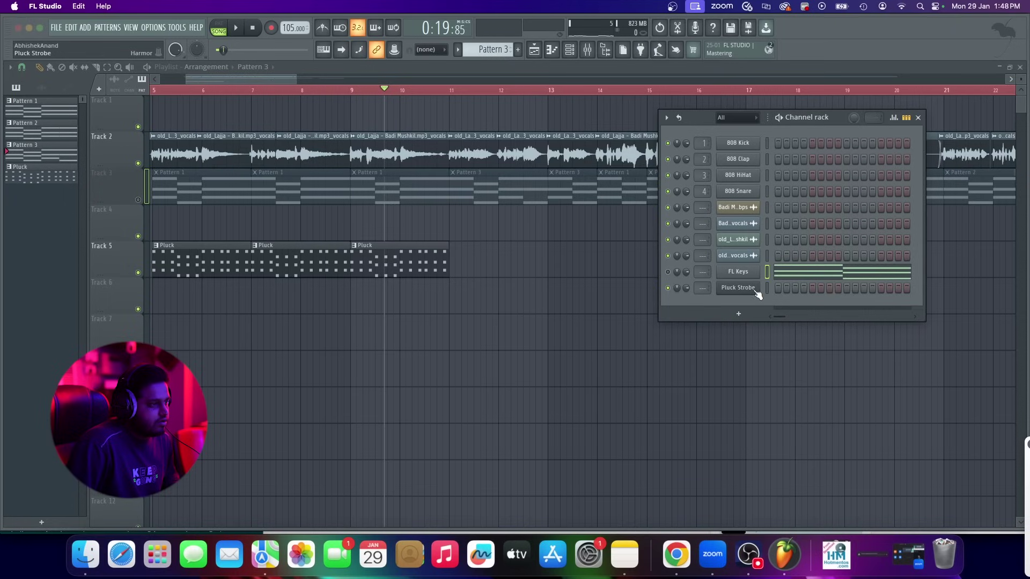
{"action": "scroll", "coordinate": [496, 54], "scroll_direction": "down", "scroll_amount": 1}
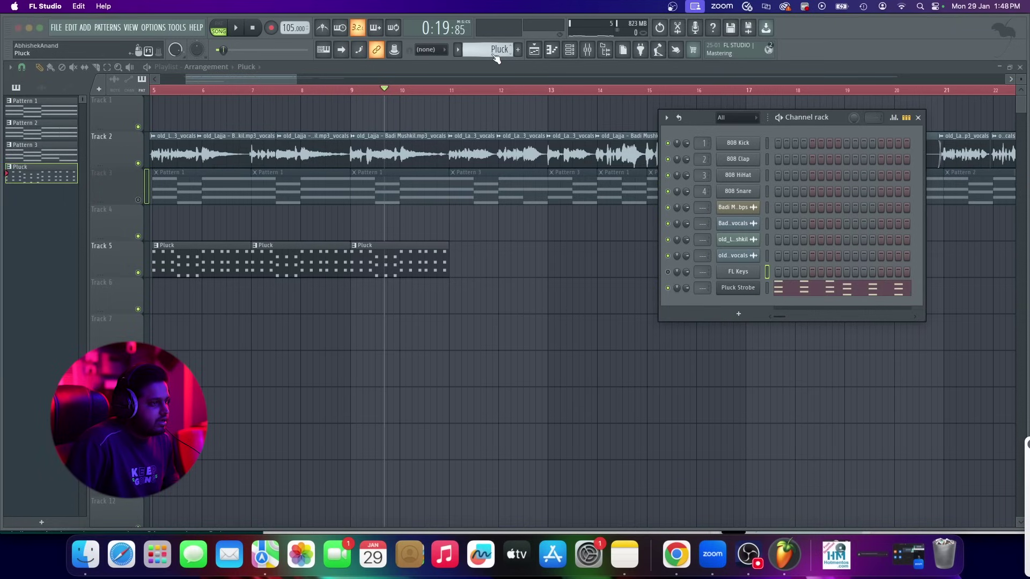
{"action": "right_click", "coordinate": [753, 293]}
{"action": "left_click", "coordinate": [872, 308]}
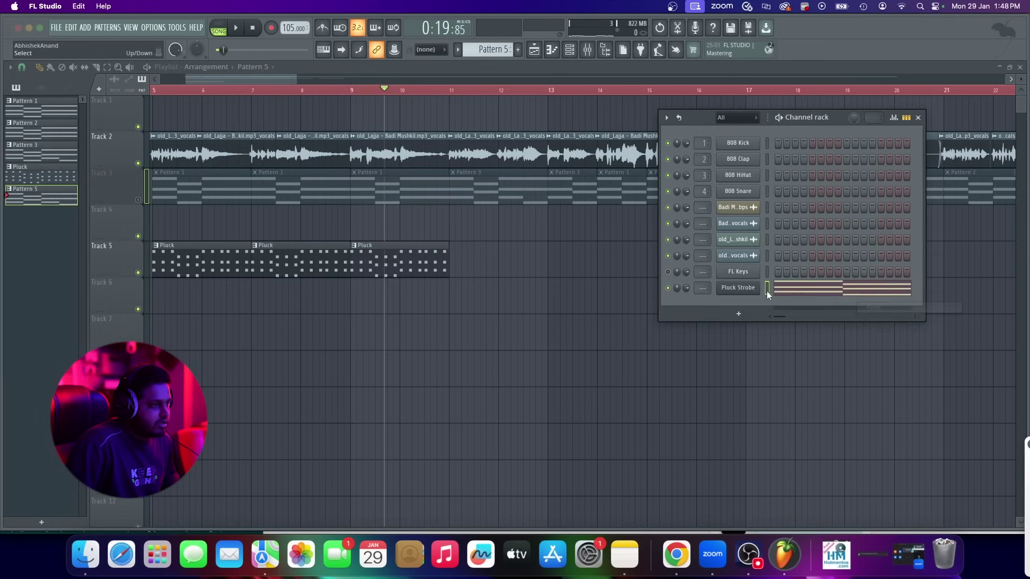
In Pattern 5, trim all Pluck Strobe chord notes to one-step stabs, repeat each chord three times, and return to the playlist
{"action": "right_click", "coordinate": [754, 290]}
{"action": "left_click", "coordinate": [794, 287]}
{"action": "left_click", "coordinate": [812, 292]}
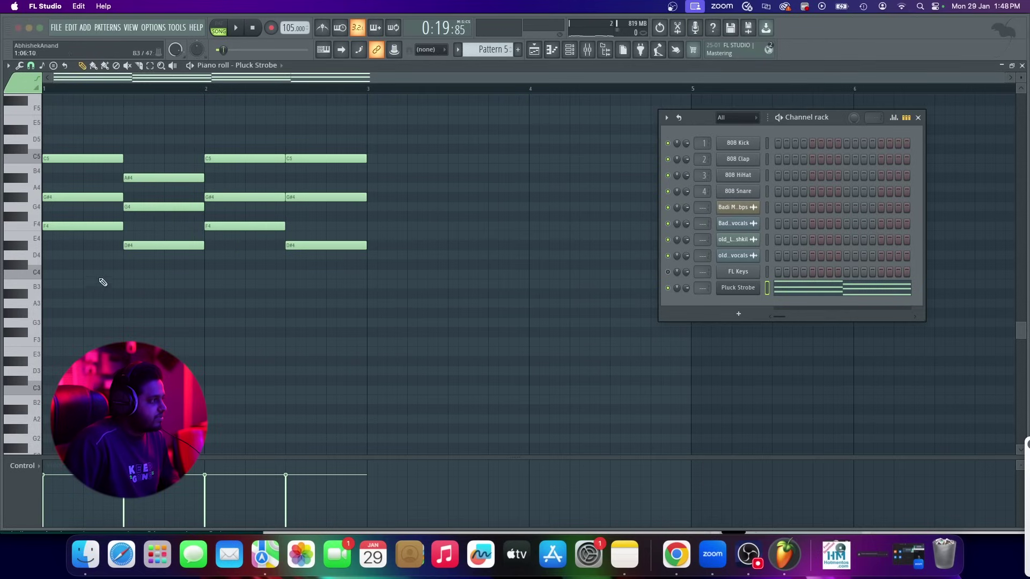
{"action": "key", "text": "super+a"}
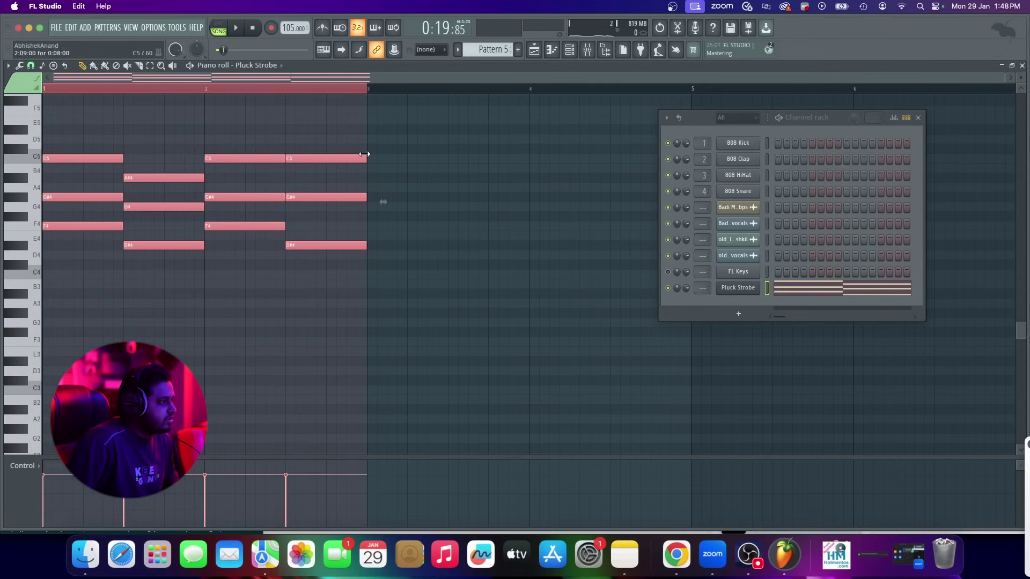
{"action": "left_click_drag", "start_coordinate": [365, 155], "coordinate": [290, 156]}
{"action": "scroll", "coordinate": [21, 185], "scroll_direction": "up", "scroll_amount": 3}
{"action": "left_click_drag", "start_coordinate": [51, 160], "coordinate": [175, 159]}
{"action": "left_click", "coordinate": [533, 49]}
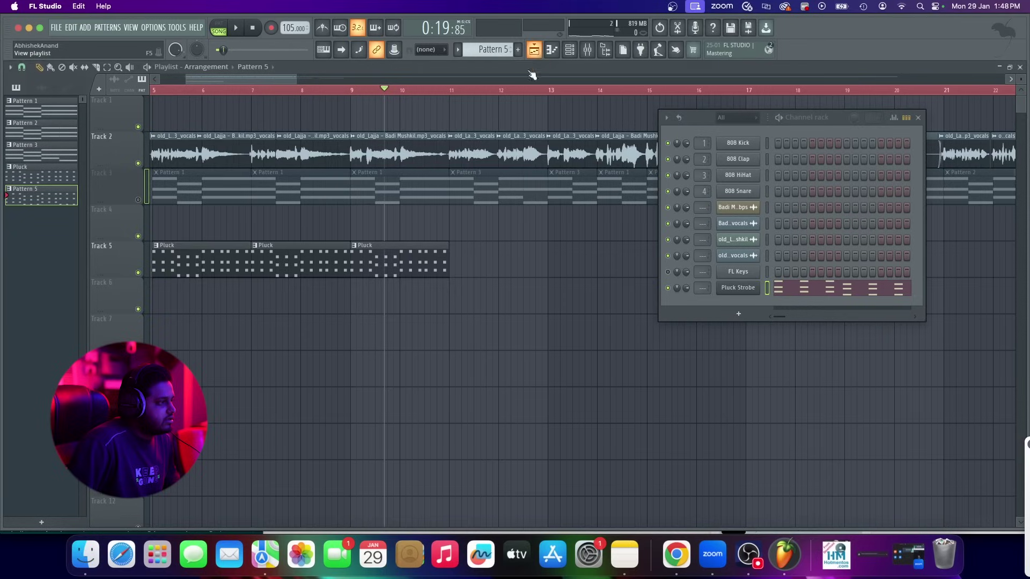
Place Pattern 5 at bar 11 on Track 5 and rename it Pluck #2
{"action": "left_click", "coordinate": [402, 263]}
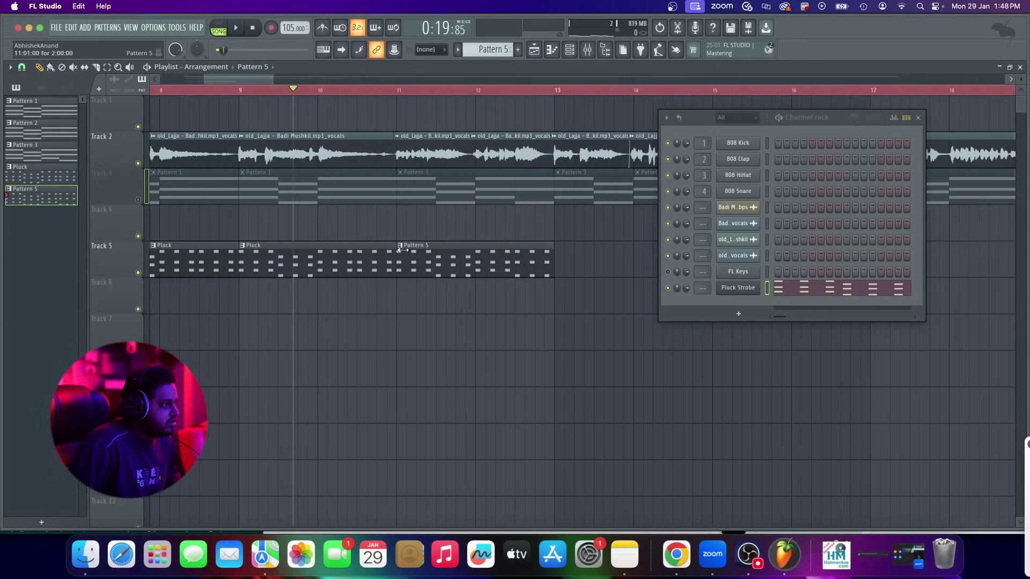
{"action": "left_click", "coordinate": [458, 49]}
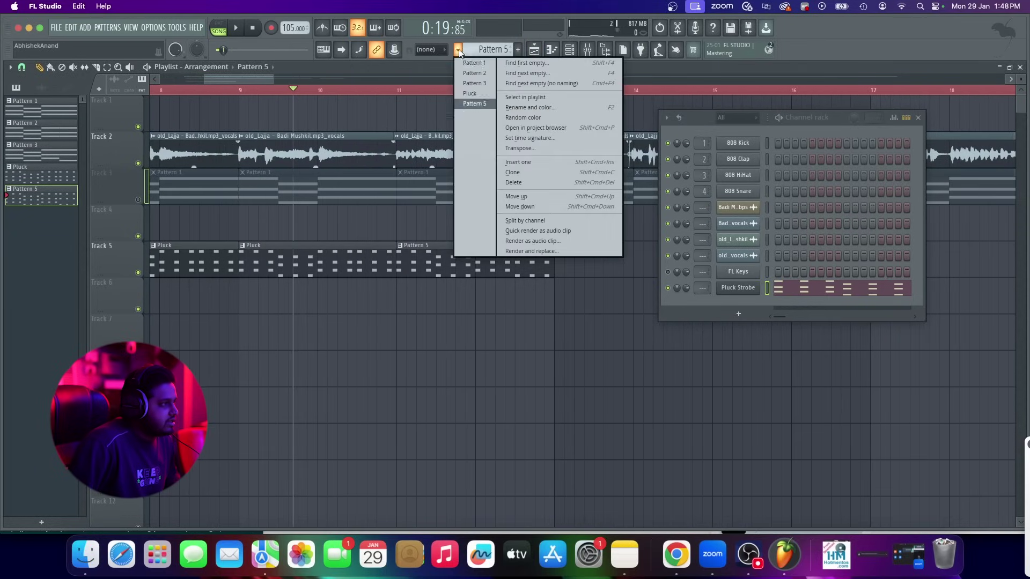
{"action": "left_click", "coordinate": [553, 110]}
{"action": "type", "text": "Pluck #2"}
{"action": "key", "text": "Return"}
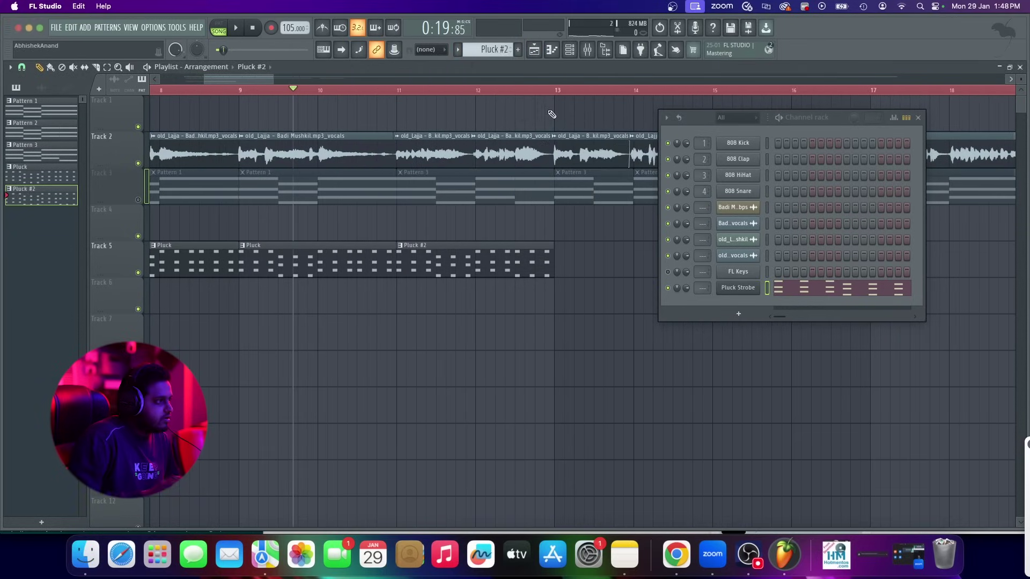
During playback, add a second Pluck #2 clip at bar 13, shorten it to about one bar, and stop playback
{"action": "key", "text": "space"}
{"action": "scroll", "coordinate": [419, 306], "scroll_direction": "down", "scroll_amount": 3}
{"action": "scroll", "coordinate": [467, 266], "scroll_direction": "up", "scroll_amount": 4}
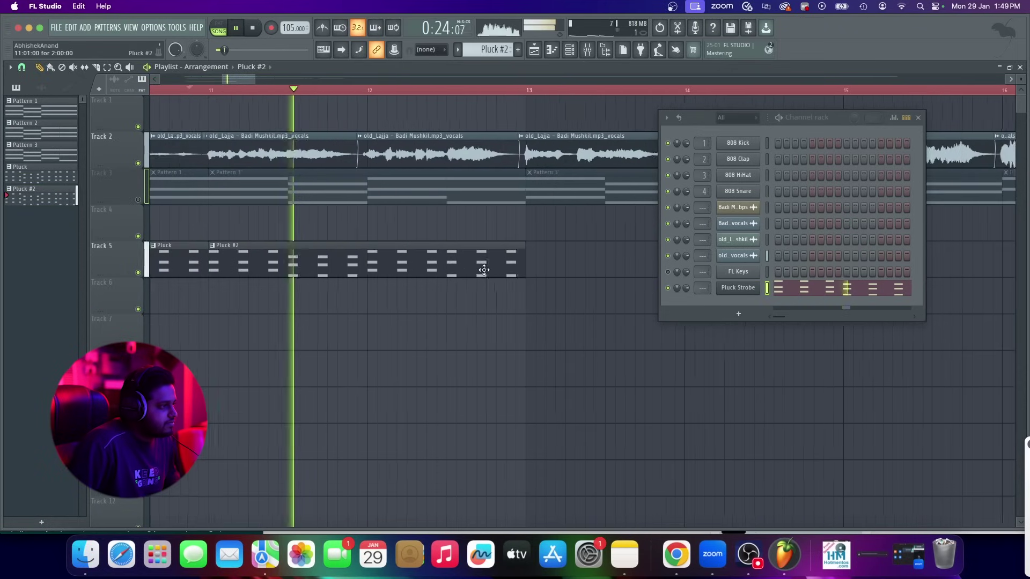
{"action": "left_click", "coordinate": [539, 272]}
{"action": "scroll", "coordinate": [325, 283], "scroll_direction": "down", "scroll_amount": 3}
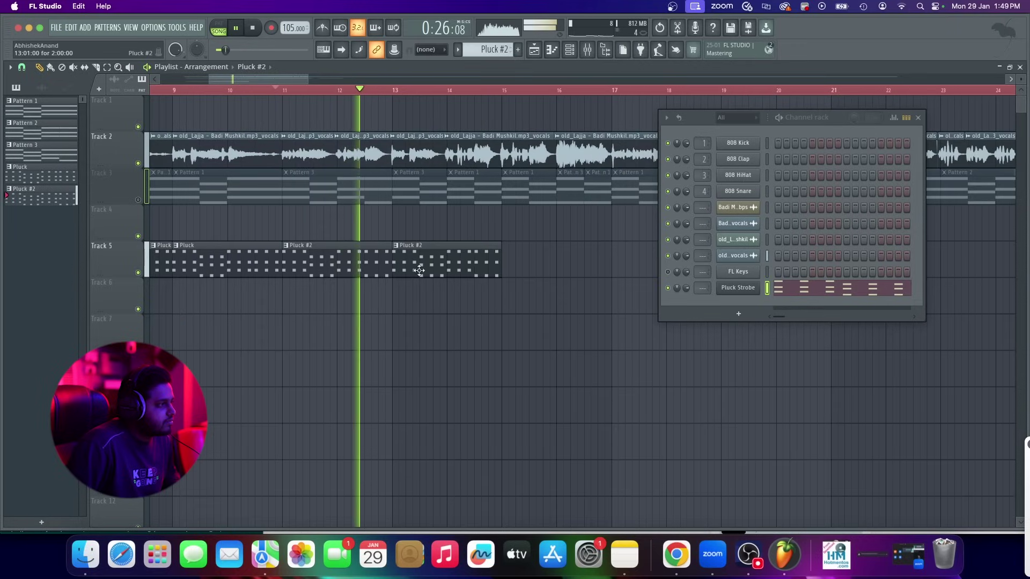
{"action": "scroll", "coordinate": [539, 270], "scroll_direction": "up", "scroll_amount": 3}
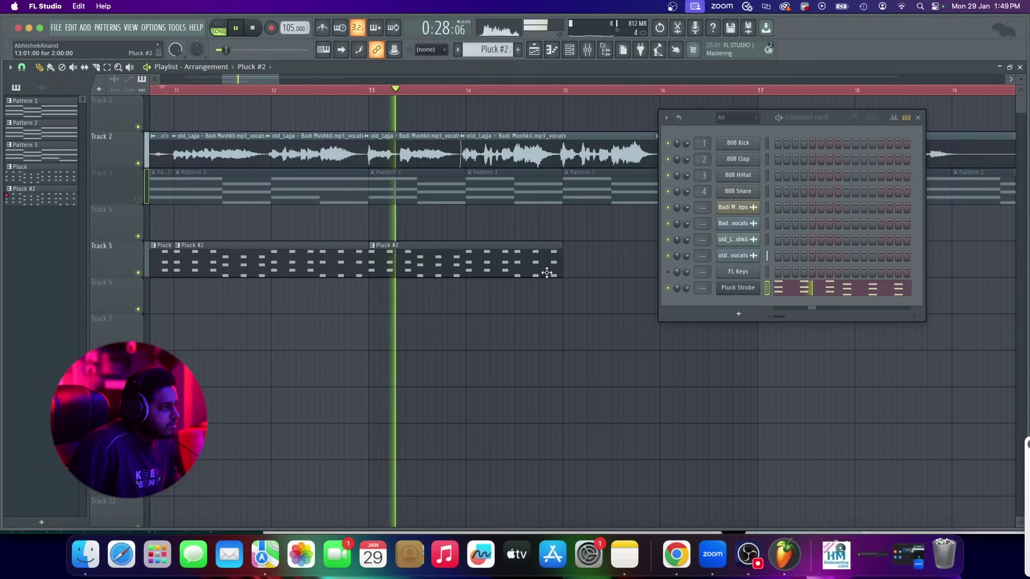
{"action": "left_click_drag", "start_coordinate": [562, 276], "coordinate": [455, 278]}
{"action": "key", "text": "space"}
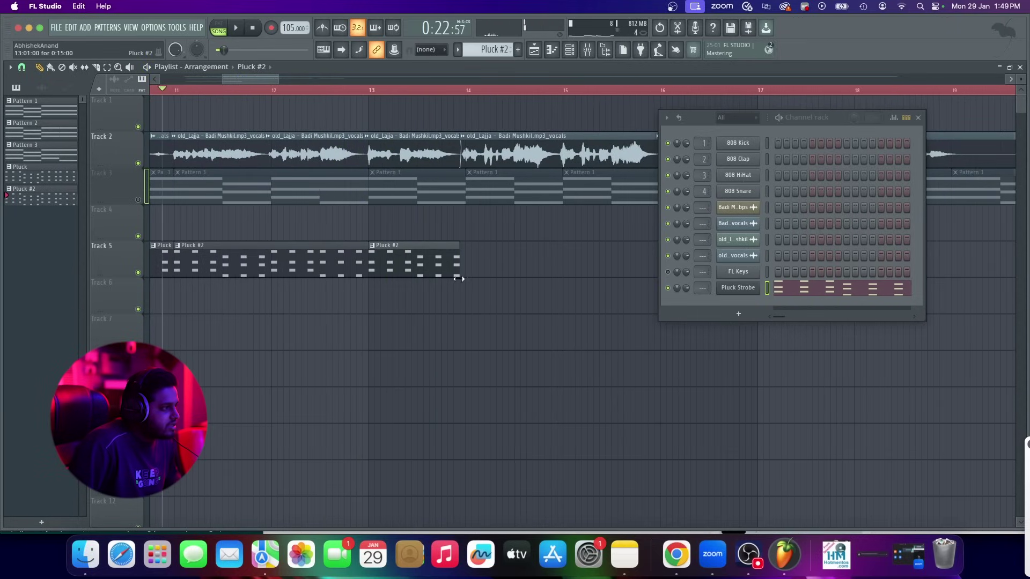
Pick up the Pluck pattern again and place a clip of it at bar 14 on Track 5
{"action": "scroll", "coordinate": [550, 251], "scroll_direction": "down", "scroll_amount": 4}
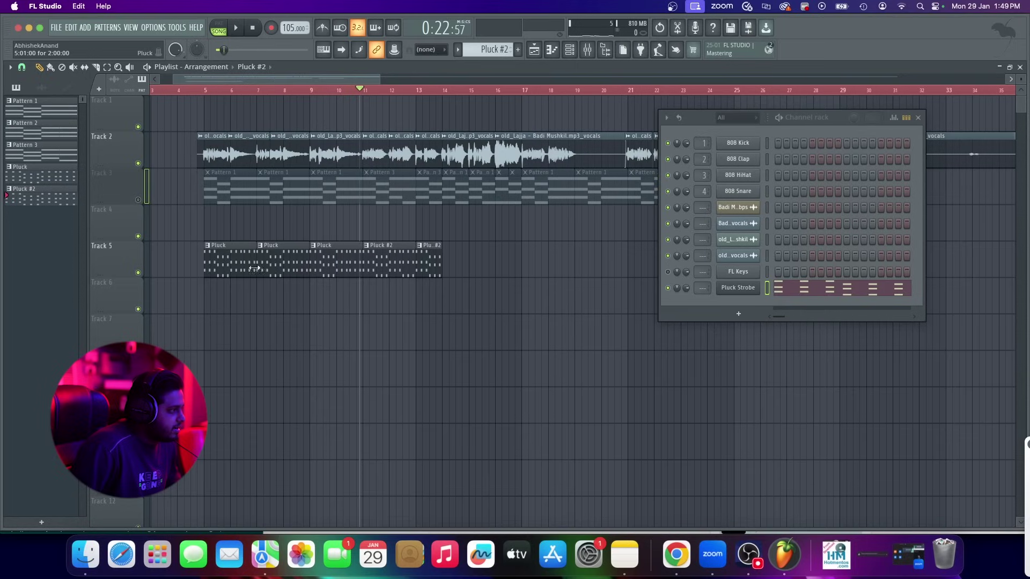
{"action": "scroll", "coordinate": [433, 255], "scroll_direction": "up", "scroll_amount": 4}
{"action": "left_click", "coordinate": [495, 269]}
{"action": "scroll", "coordinate": [450, 236], "scroll_direction": "down", "scroll_amount": 3}
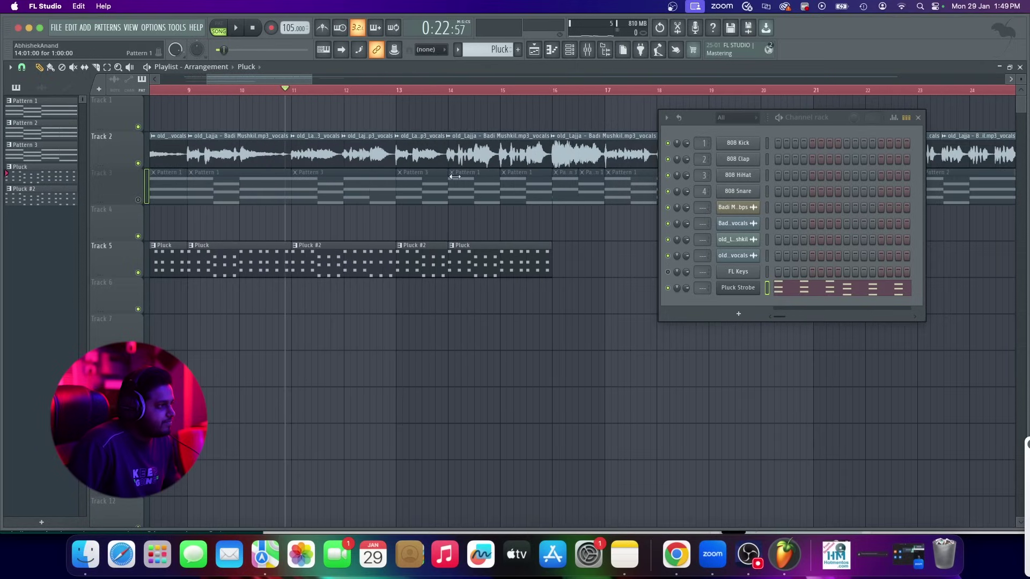
While playing from just before bar 14, shorten the Pluck clip at bar 14 to one bar and add a one-bar copy at bar 15
{"action": "scroll", "coordinate": [433, 226], "scroll_direction": "down", "scroll_amount": 3}
{"action": "scroll", "coordinate": [427, 235], "scroll_direction": "up", "scroll_amount": 3}
{"action": "left_click", "coordinate": [445, 90]}
{"action": "key", "text": "space"}
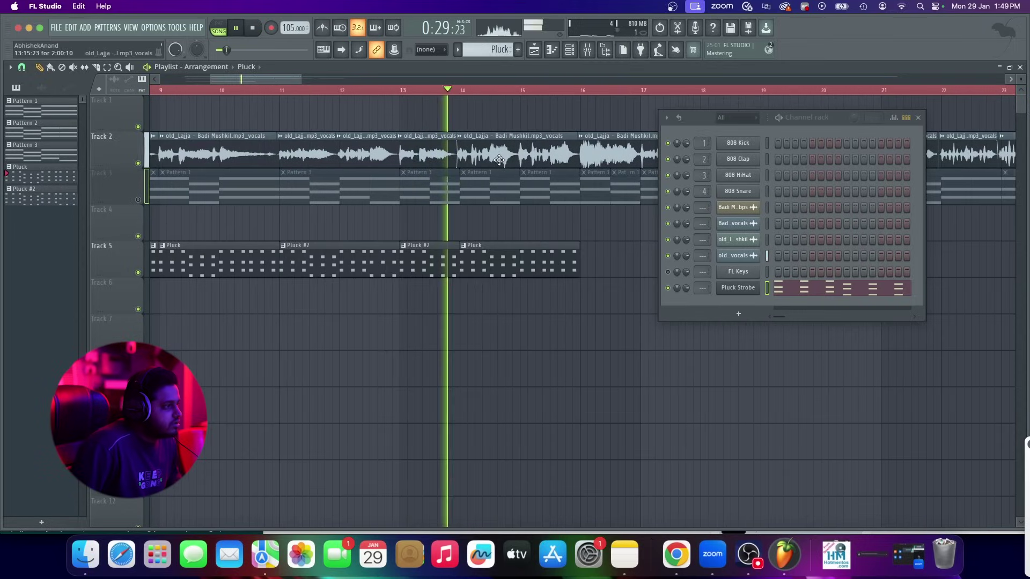
{"action": "scroll", "coordinate": [562, 261], "scroll_direction": "up", "scroll_amount": 2}
{"action": "scroll", "coordinate": [567, 261], "scroll_direction": "up", "scroll_amount": 1}
{"action": "left_click_drag", "start_coordinate": [596, 256], "coordinate": [482, 263]}
{"action": "key", "text": "space"}
{"action": "key", "text": "space"}
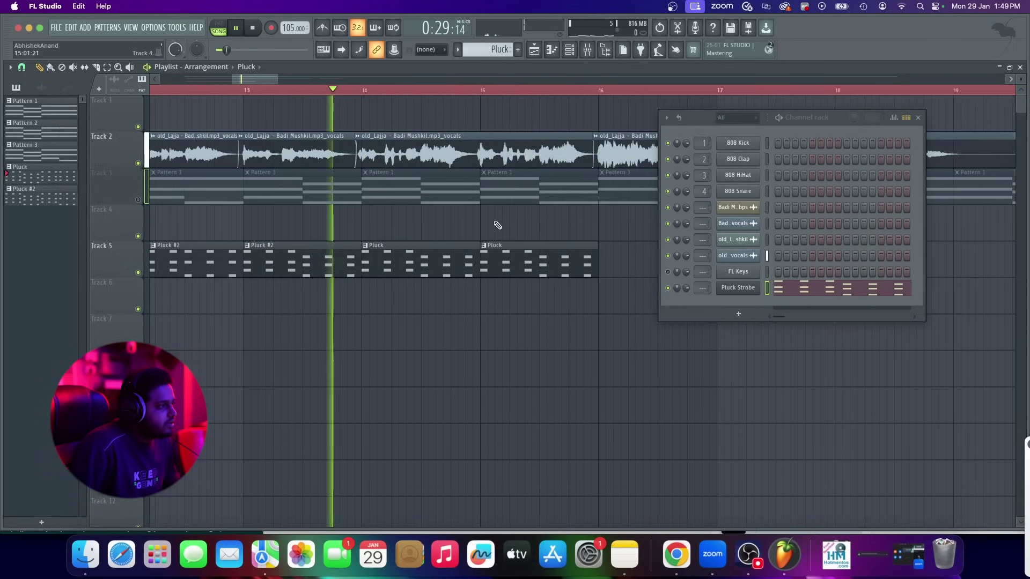
Move the channel rack aside, delete the two short muted pattern clips at bar 16 on Track 3, and replay the transition
{"action": "scroll", "coordinate": [344, 262], "scroll_direction": "down", "scroll_amount": 3}
{"action": "left_click_drag", "start_coordinate": [820, 117], "coordinate": [978, 126]}
{"action": "scroll", "coordinate": [378, 279], "scroll_direction": "up", "scroll_amount": 3}
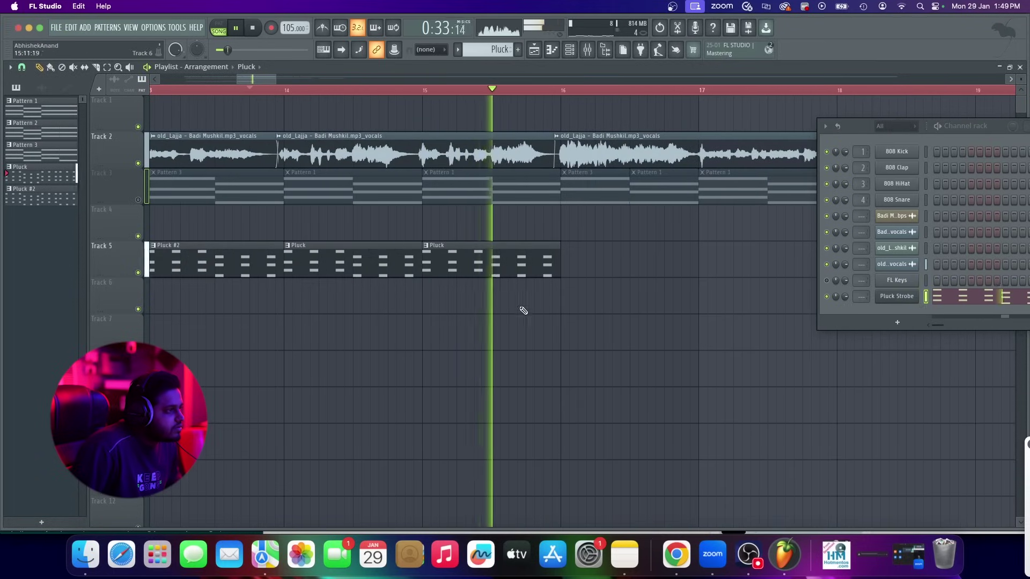
{"action": "scroll", "coordinate": [518, 309], "scroll_direction": "down", "scroll_amount": 3}
{"action": "key", "text": "space"}
{"action": "scroll", "coordinate": [561, 184], "scroll_direction": "up", "scroll_amount": 2}
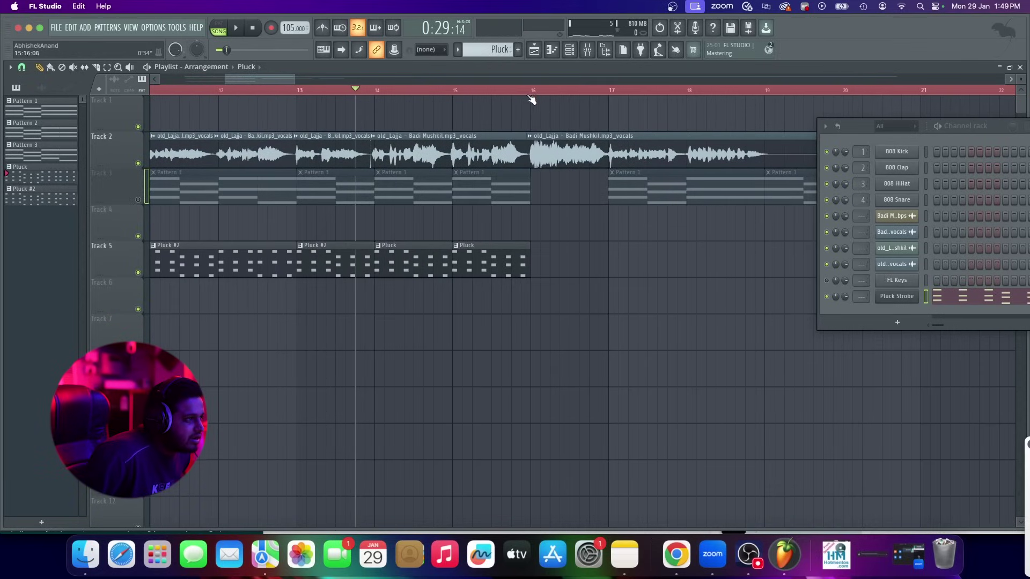
{"action": "scroll", "coordinate": [528, 93], "scroll_direction": "down", "scroll_amount": 1}
{"action": "left_click", "coordinate": [488, 91]}
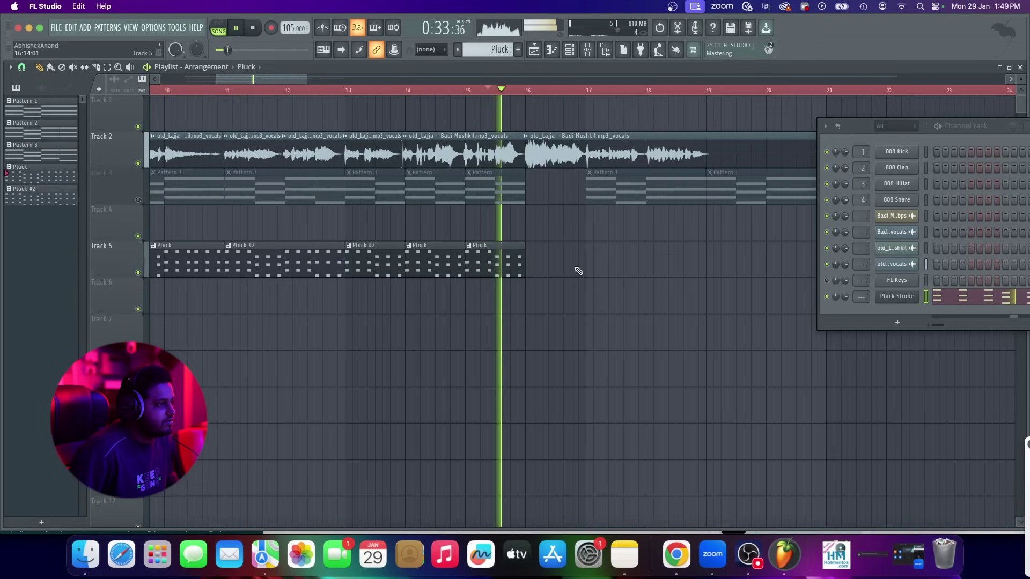
{"action": "scroll", "coordinate": [584, 269], "scroll_direction": "up", "scroll_amount": 4}
{"action": "scroll", "coordinate": [505, 263], "scroll_direction": "down", "scroll_amount": 5}
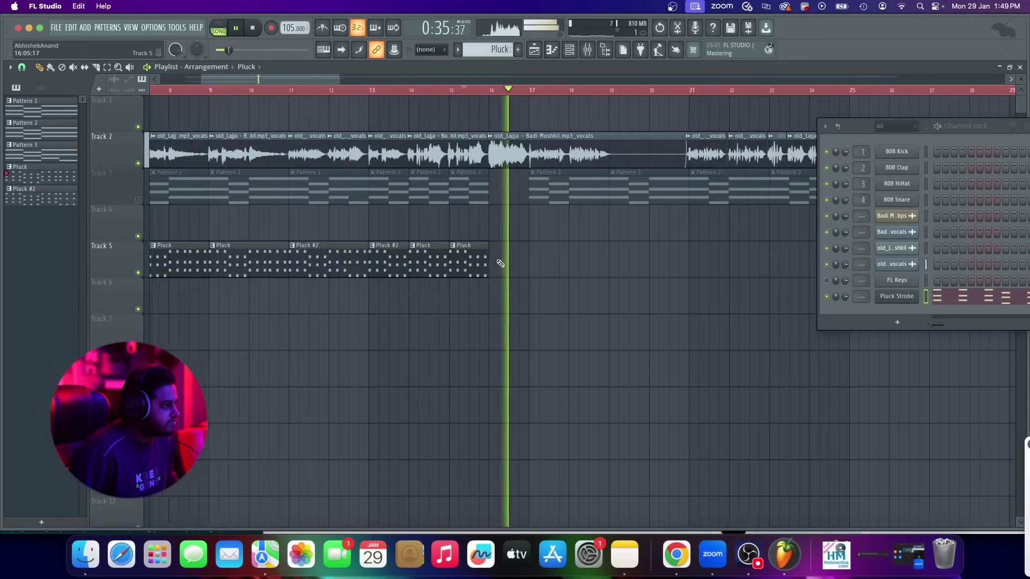
{"action": "scroll", "coordinate": [525, 264], "scroll_direction": "up", "scroll_amount": 1}
{"action": "scroll", "coordinate": [467, 261], "scroll_direction": "down", "scroll_amount": 2}
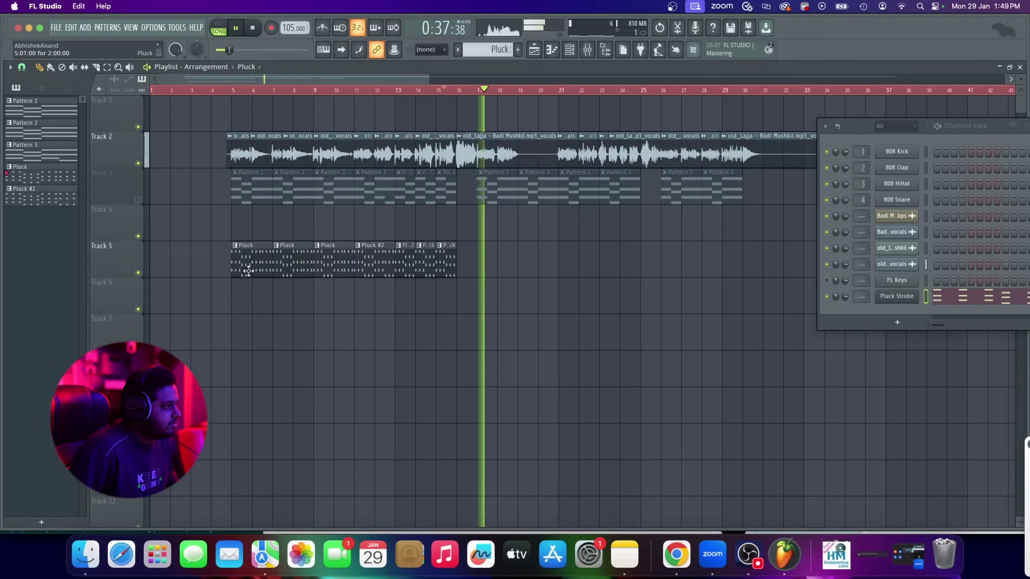
Place two-bar Pluck clips at bars 17 and 19 on Track 5 and play the arrangement from just before bar 17
{"action": "scroll", "coordinate": [462, 269], "scroll_direction": "up", "scroll_amount": 2}
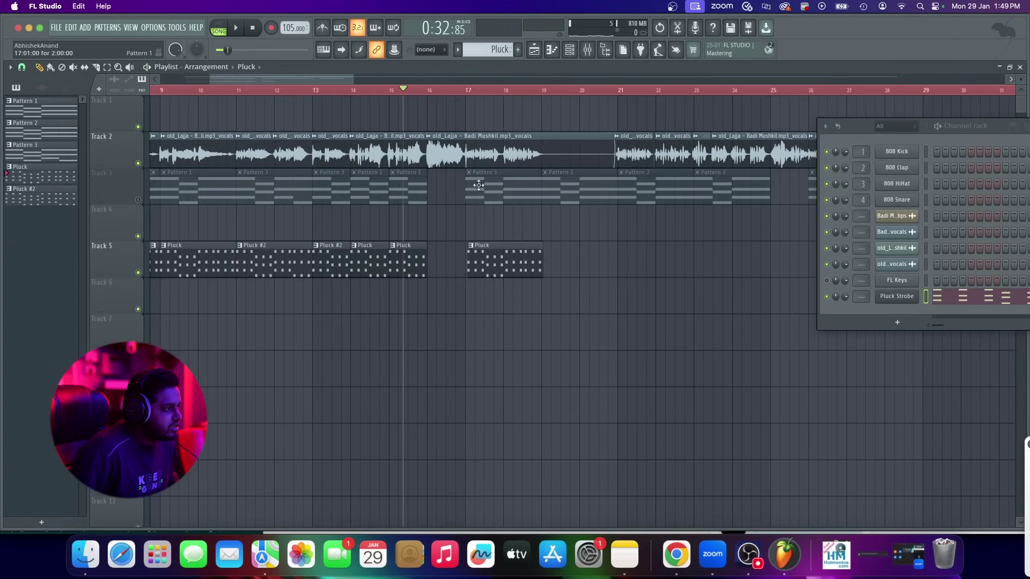
{"action": "scroll", "coordinate": [479, 185], "scroll_direction": "up", "scroll_amount": 2}
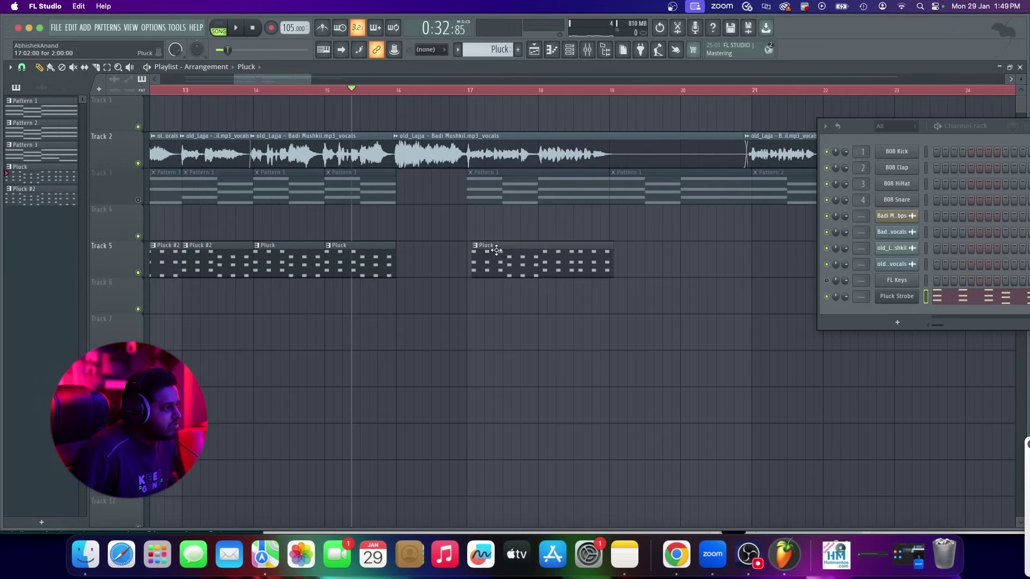
{"action": "left_click", "coordinate": [651, 270]}
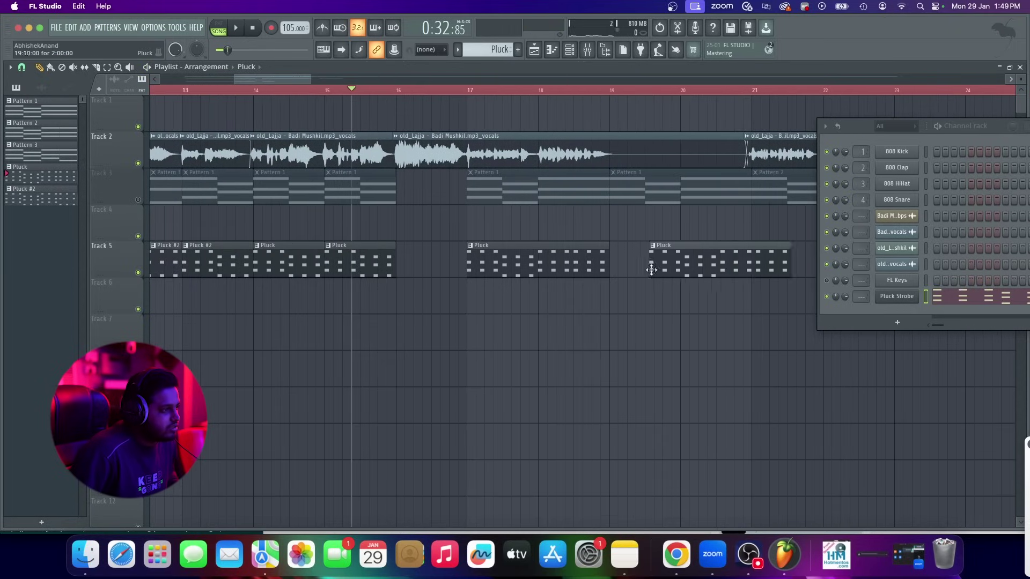
{"action": "scroll", "coordinate": [507, 155], "scroll_direction": "down", "scroll_amount": 2}
{"action": "left_click", "coordinate": [478, 90]}
{"action": "key", "text": "space"}
{"action": "scroll", "coordinate": [586, 247], "scroll_direction": "down", "scroll_amount": 1}
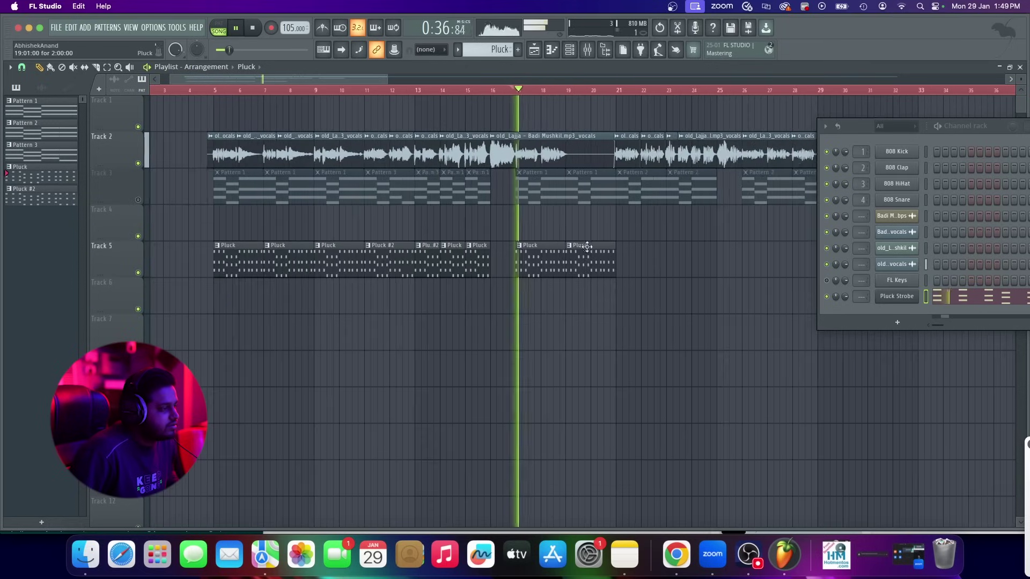
{"action": "scroll", "coordinate": [599, 257], "scroll_direction": "up", "scroll_amount": 2}
{"action": "scroll", "coordinate": [649, 265], "scroll_direction": "down", "scroll_amount": 3}
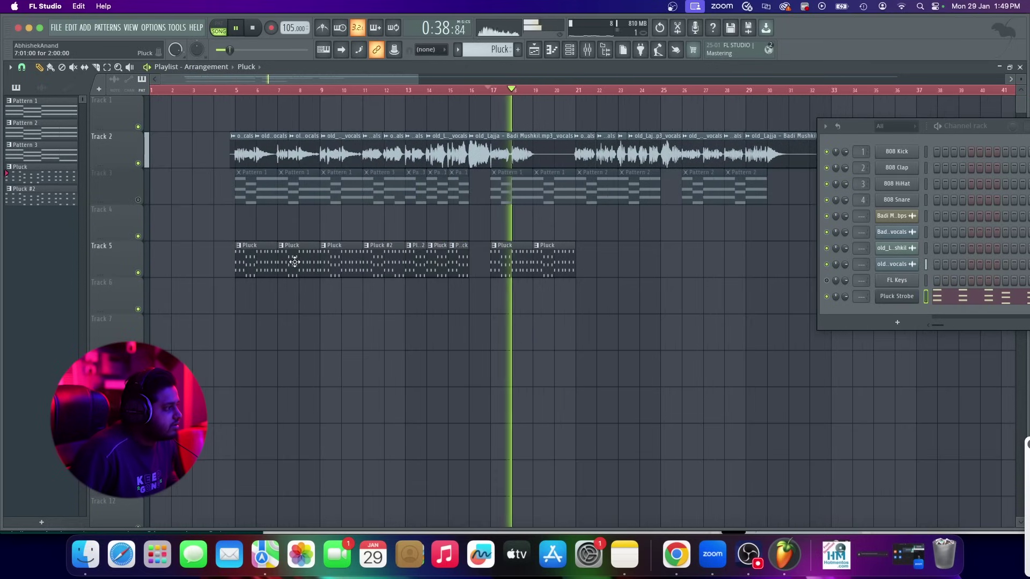
{"action": "scroll", "coordinate": [605, 283], "scroll_direction": "up", "scroll_amount": 3}
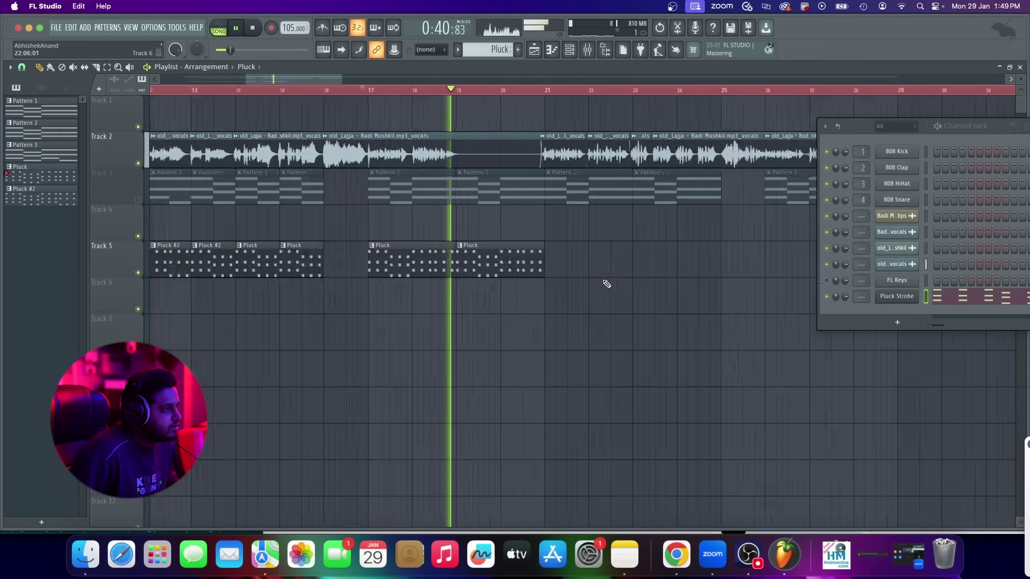
Stop playback and copy Pattern 2's FL Keys chords into the Pluck Strobe channel of a new, empty pattern
{"action": "left_click", "coordinate": [602, 191]}
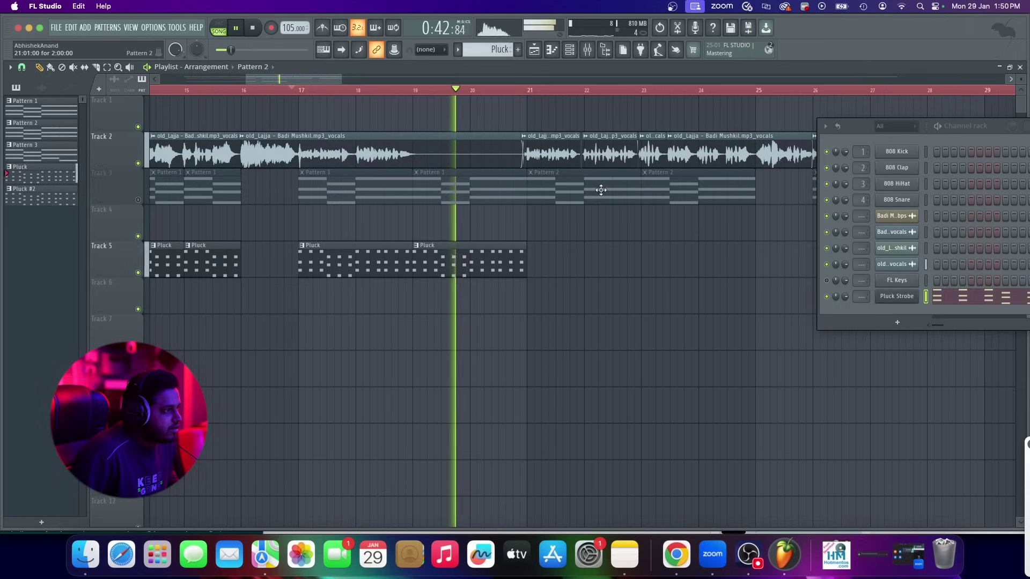
{"action": "key", "text": "space"}
{"action": "left_click_drag", "start_coordinate": [961, 126], "coordinate": [839, 114]}
{"action": "right_click", "coordinate": [785, 270]}
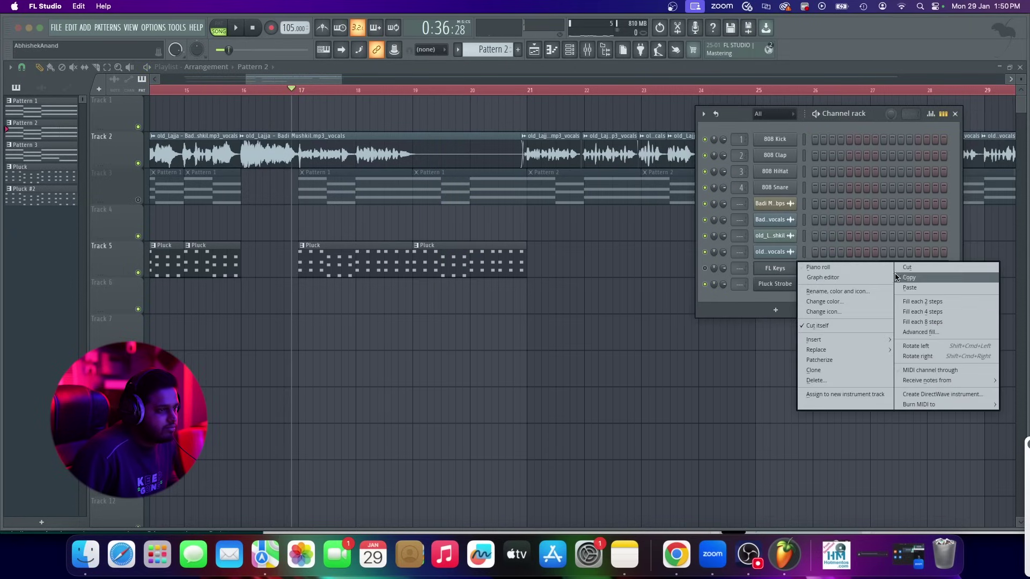
{"action": "left_click", "coordinate": [906, 278]}
{"action": "scroll", "coordinate": [490, 47], "scroll_direction": "down", "scroll_amount": 4}
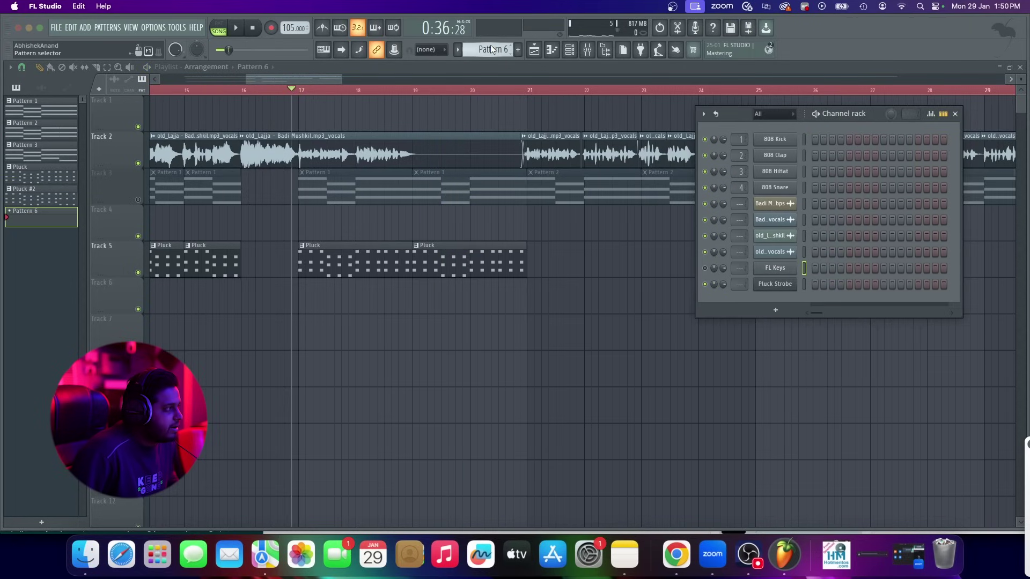
{"action": "right_click", "coordinate": [772, 285]}
{"action": "left_click", "coordinate": [910, 303]}
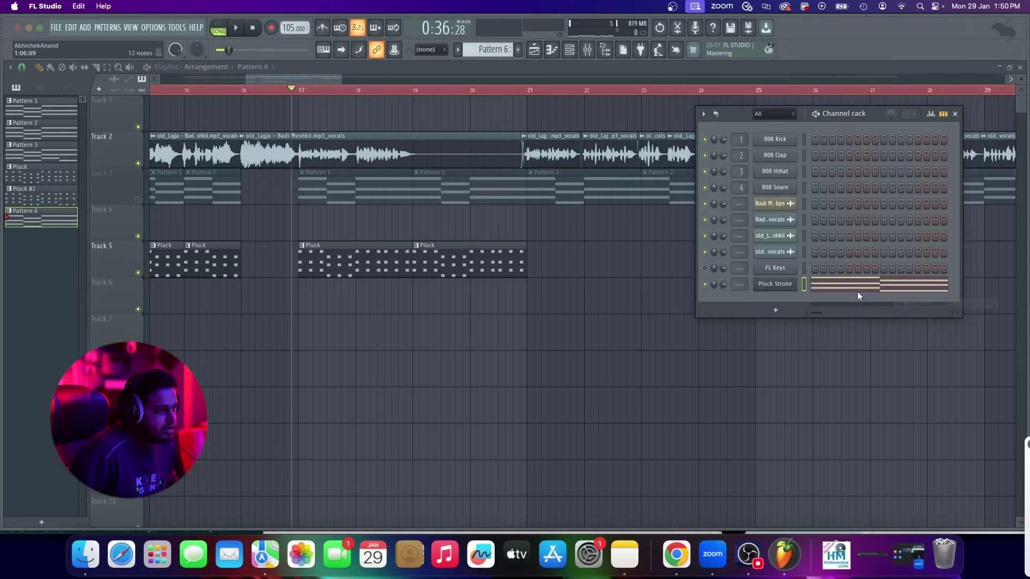
In Pattern 6, trim all Pluck Strobe chord notes to one-step stabs, repeat each chord three times, and return to the playlist
{"action": "left_click", "coordinate": [859, 290]}
{"action": "key", "text": "super+a"}
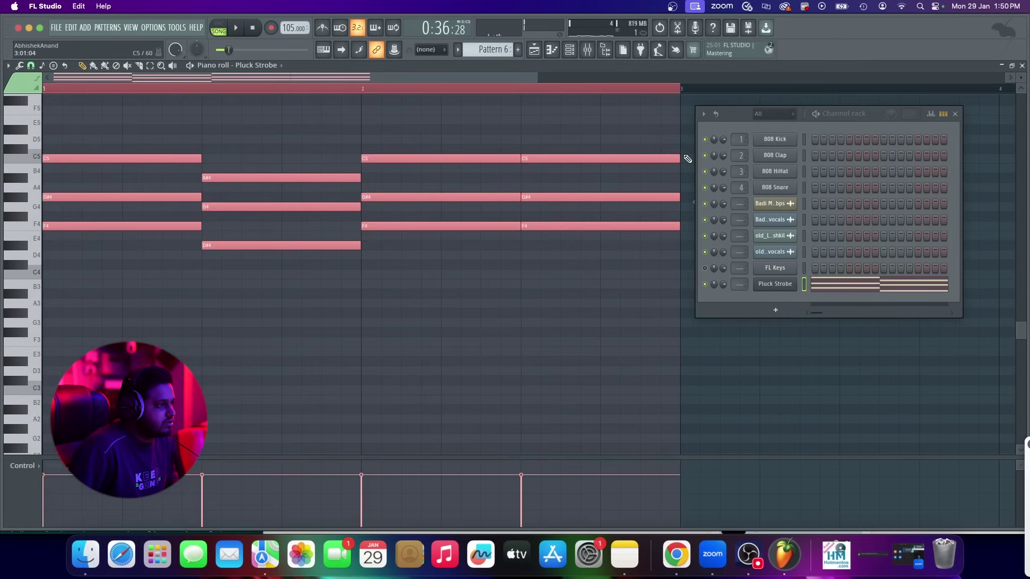
{"action": "left_click_drag", "start_coordinate": [673, 157], "coordinate": [557, 202]}
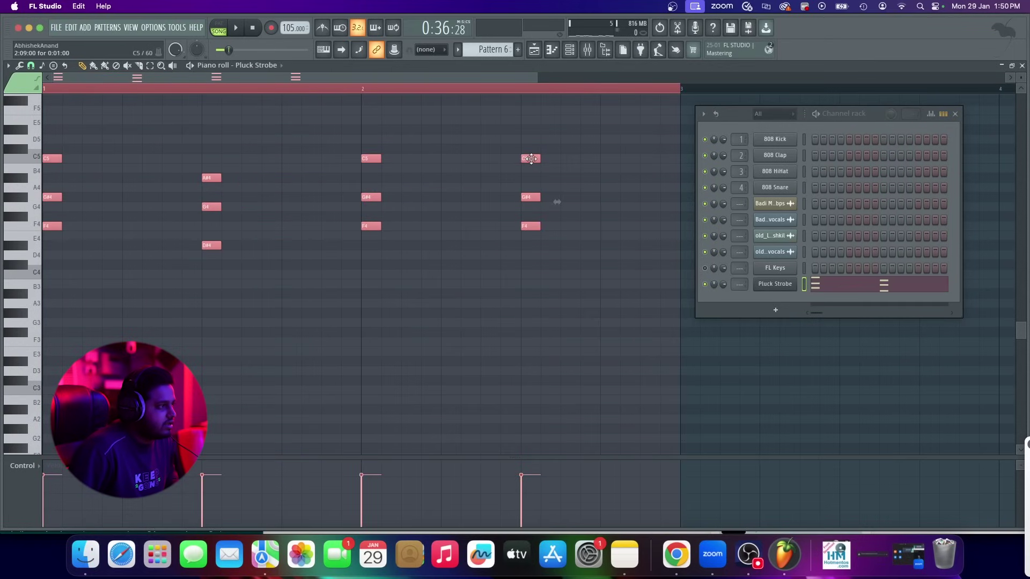
{"action": "left_click_drag", "start_coordinate": [532, 159], "coordinate": [670, 160], "text": "shift"}
{"action": "left_click", "coordinate": [536, 50]}
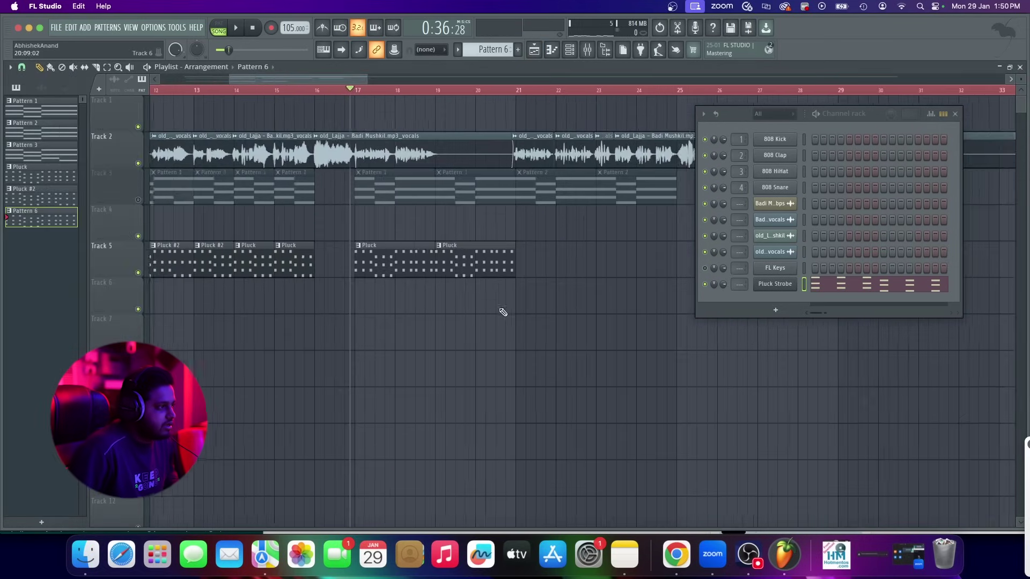
Place Pattern 6 at bar 21 on Track 5 and rename it Pluck #3
{"action": "left_click", "coordinate": [534, 272]}
{"action": "scroll", "coordinate": [470, 284], "scroll_direction": "down", "scroll_amount": 1}
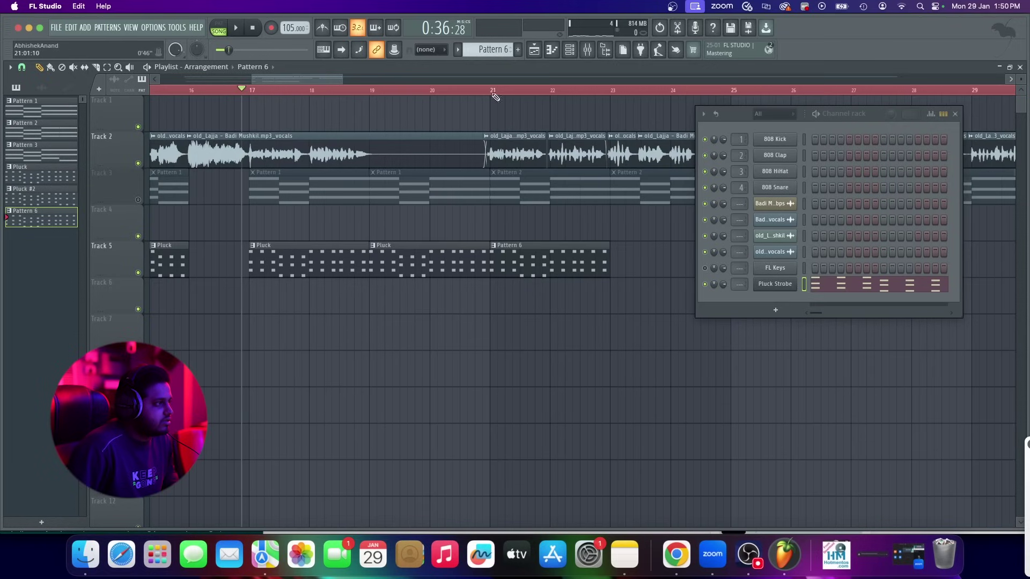
{"action": "left_click", "coordinate": [459, 50]}
{"action": "left_click", "coordinate": [537, 108]}
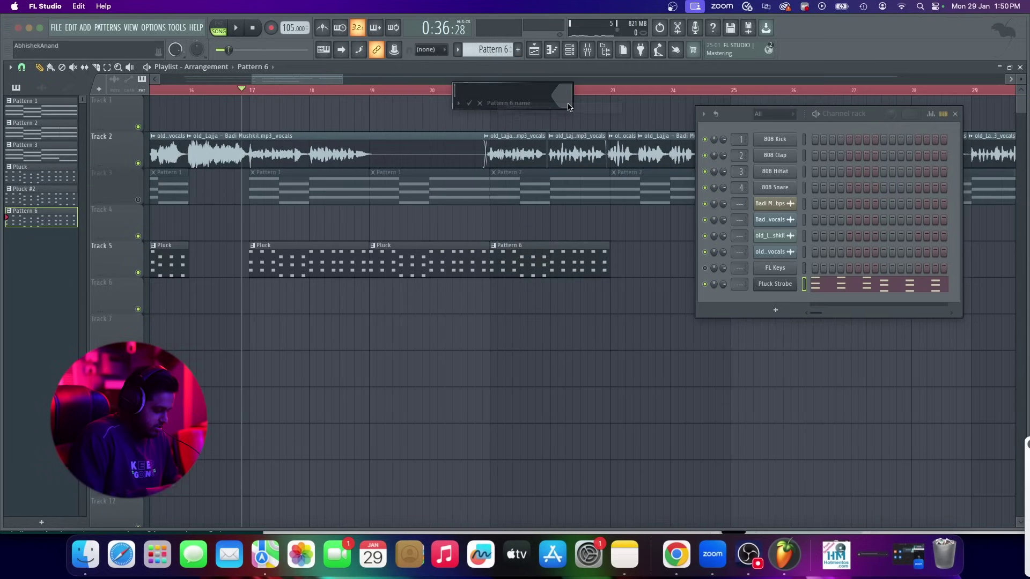
{"action": "type", "text": "Pluck"}
{"action": "key", "text": "Return"}
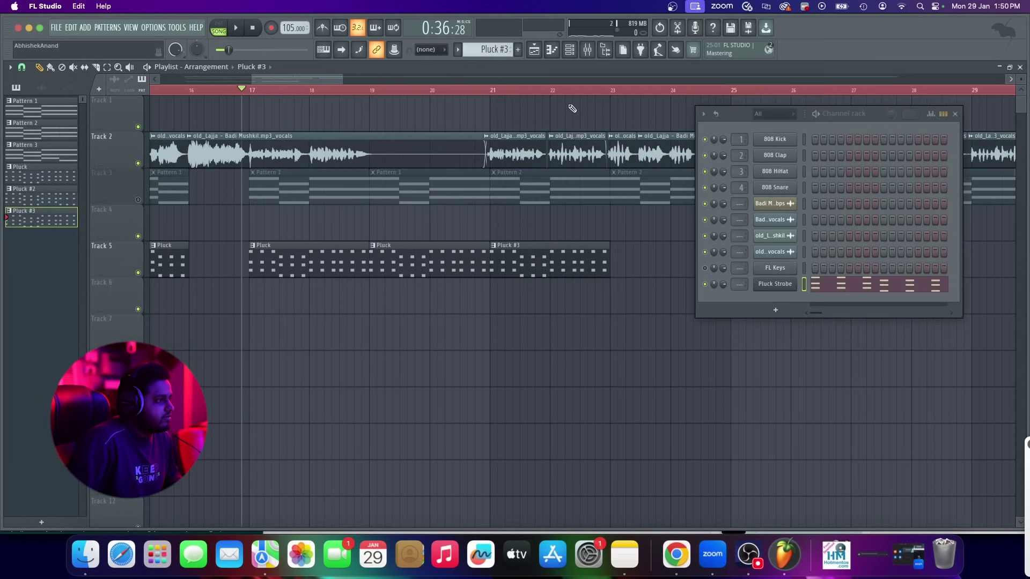
Play from just before bar 21 and add a second Pluck #3 clip at bar 23 on Track 5
{"action": "left_click", "coordinate": [454, 91]}
{"action": "key", "text": "space"}
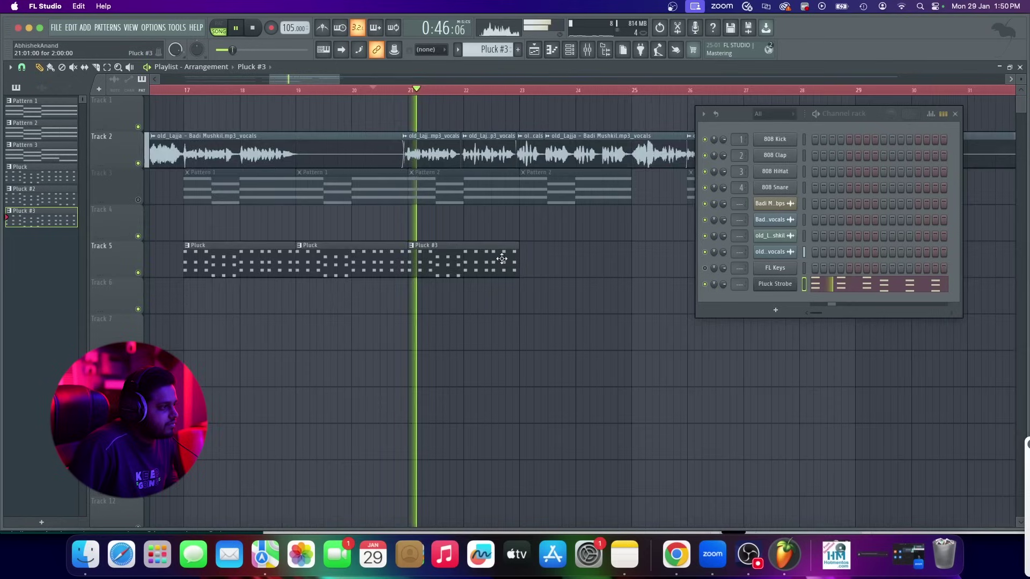
{"action": "left_click", "coordinate": [544, 260]}
{"action": "scroll", "coordinate": [517, 263], "scroll_direction": "down", "scroll_amount": 2}
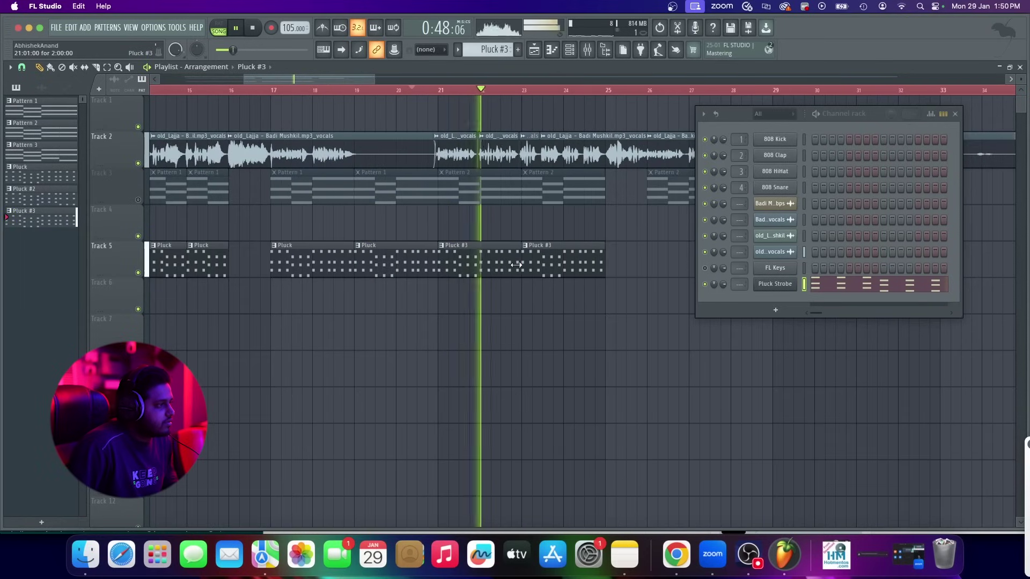
{"action": "scroll", "coordinate": [564, 271], "scroll_direction": "down", "scroll_amount": 2}
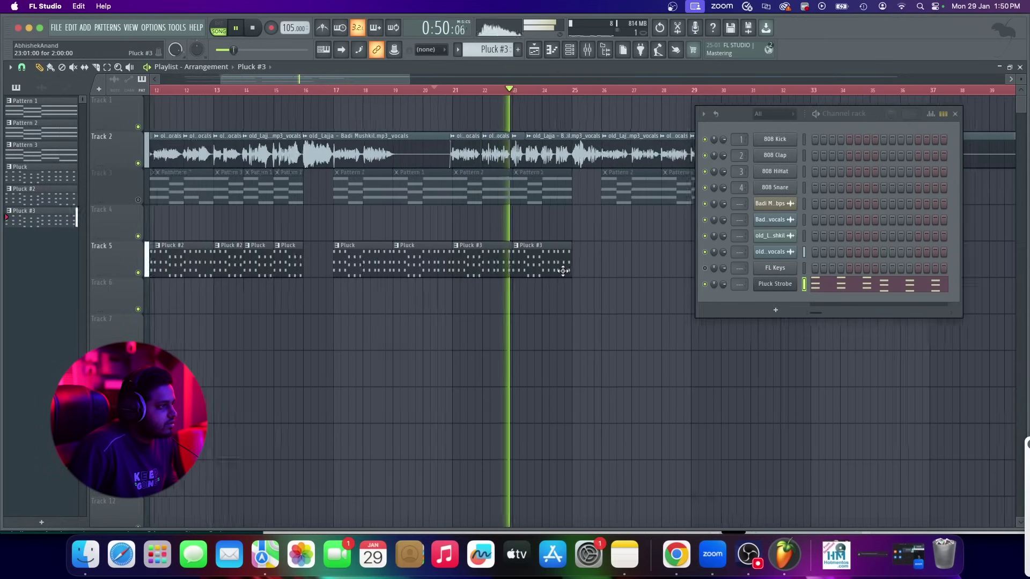
{"action": "scroll", "coordinate": [563, 271], "scroll_direction": "down", "scroll_amount": 1}
{"action": "scroll", "coordinate": [563, 271], "scroll_direction": "up", "scroll_amount": 2}
{"action": "right_click", "coordinate": [537, 268]}
{"action": "key", "text": "super+z"}
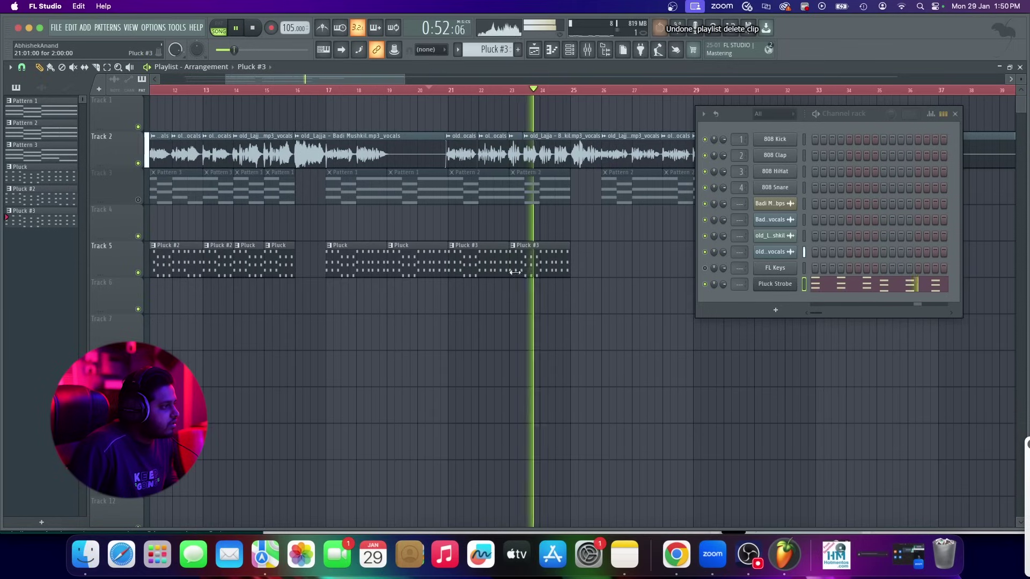
Add a Pluck #3 clip at bar 26 on Track 5, audition the section without it, and restore the clip
{"action": "scroll", "coordinate": [576, 276], "scroll_direction": "up", "scroll_amount": 3}
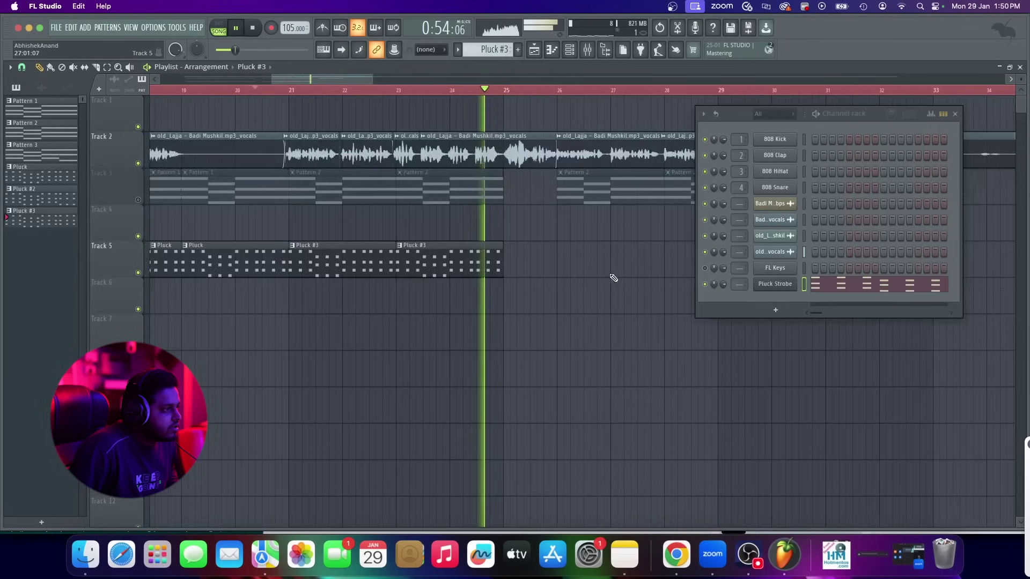
{"action": "scroll", "coordinate": [562, 269], "scroll_direction": "up", "scroll_amount": 1}
{"action": "left_click", "coordinate": [560, 268]}
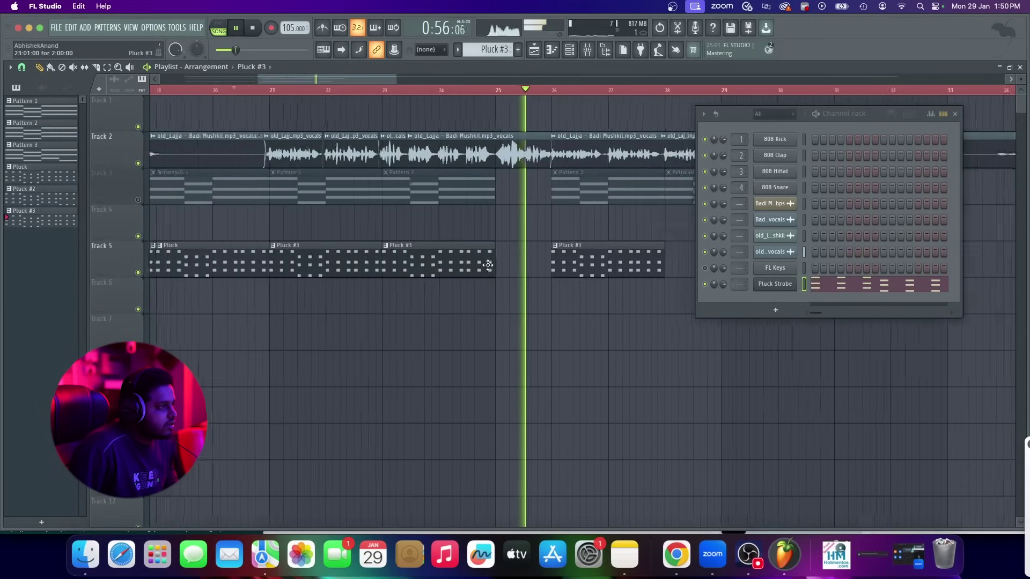
{"action": "scroll", "coordinate": [488, 265], "scroll_direction": "down", "scroll_amount": 2}
{"action": "right_click", "coordinate": [508, 263]}
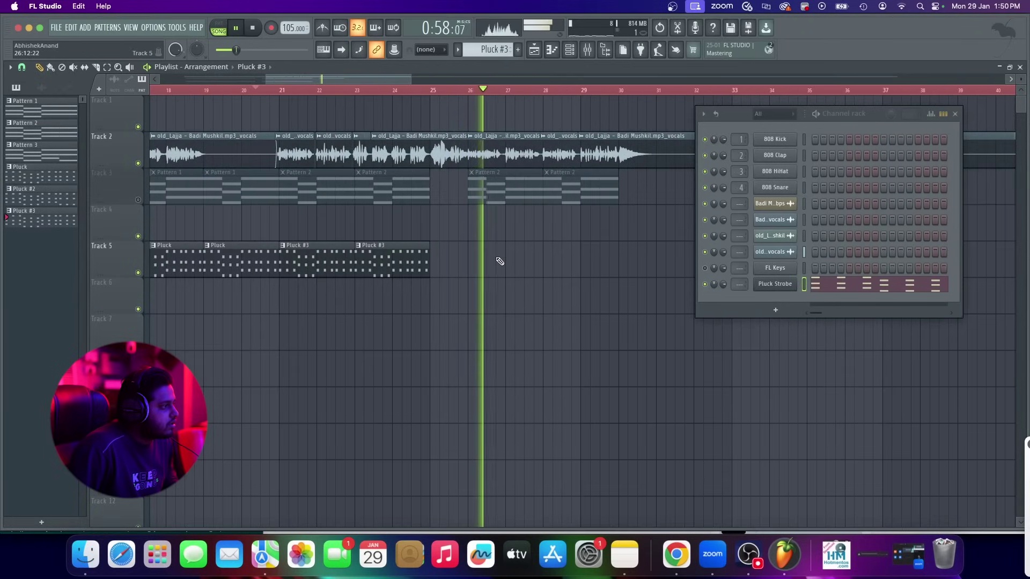
{"action": "scroll", "coordinate": [499, 260], "scroll_direction": "down", "scroll_amount": 1}
{"action": "scroll", "coordinate": [508, 253], "scroll_direction": "up", "scroll_amount": 3}
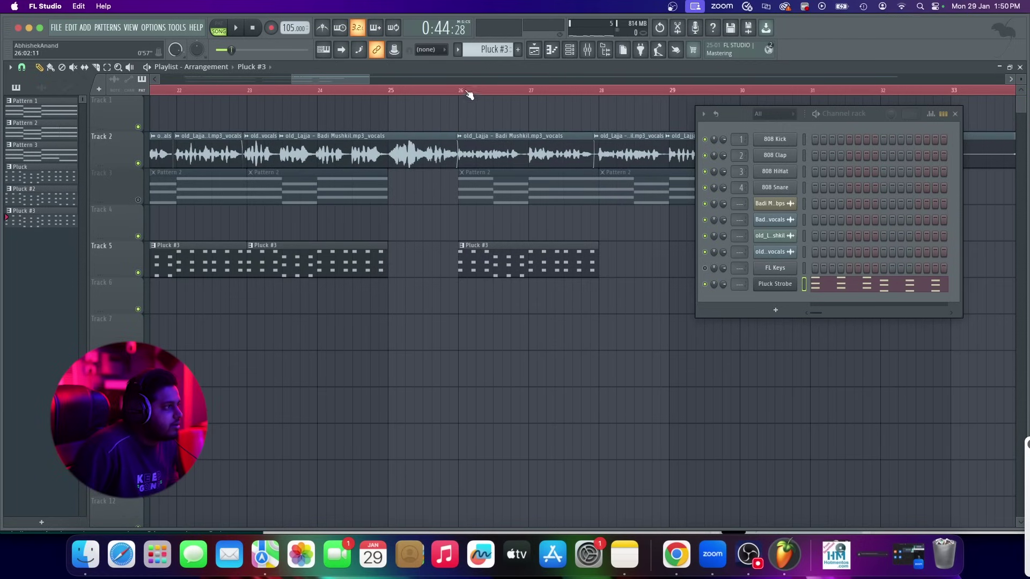
Replay from bar 26, add another Pluck #3 clip at bar 28 on Track 5, and keep listening through the section
{"action": "scroll", "coordinate": [456, 207], "scroll_direction": "down", "scroll_amount": 3}
{"action": "scroll", "coordinate": [492, 275], "scroll_direction": "up", "scroll_amount": 2}
{"action": "left_click", "coordinate": [481, 271]}
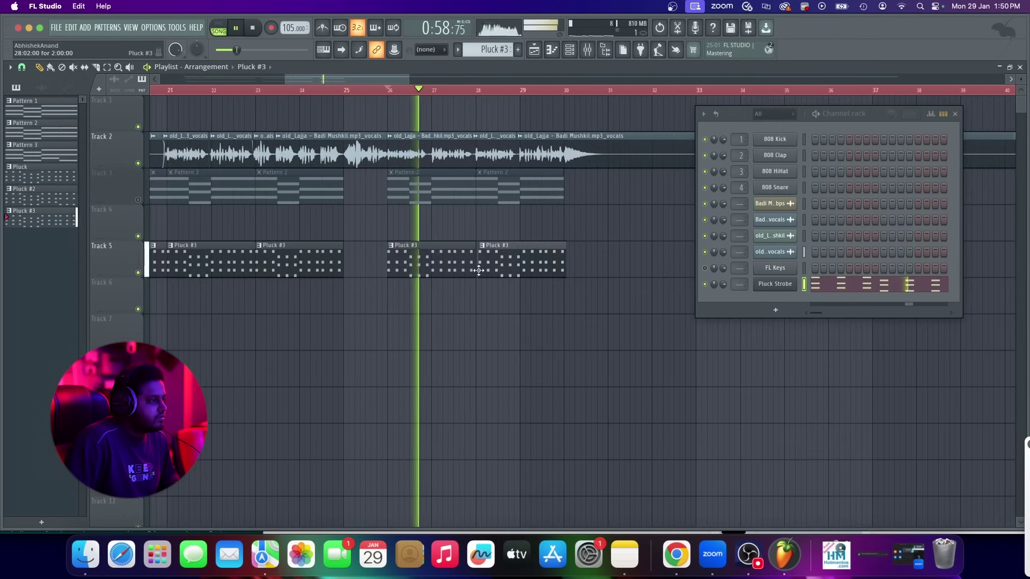
{"action": "scroll", "coordinate": [476, 269], "scroll_direction": "down", "scroll_amount": 4}
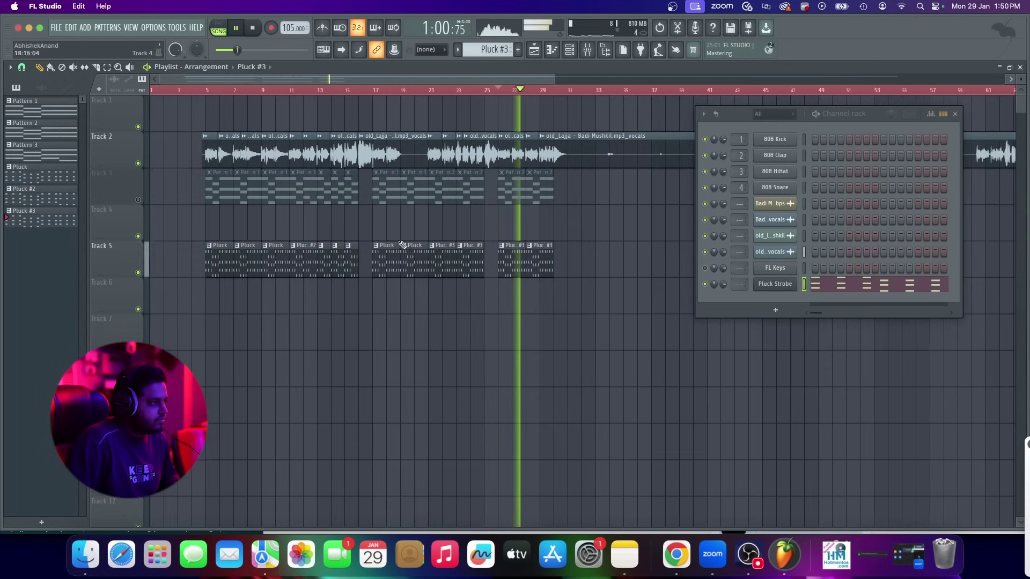
{"action": "scroll", "coordinate": [513, 264], "scroll_direction": "up", "scroll_amount": 2}
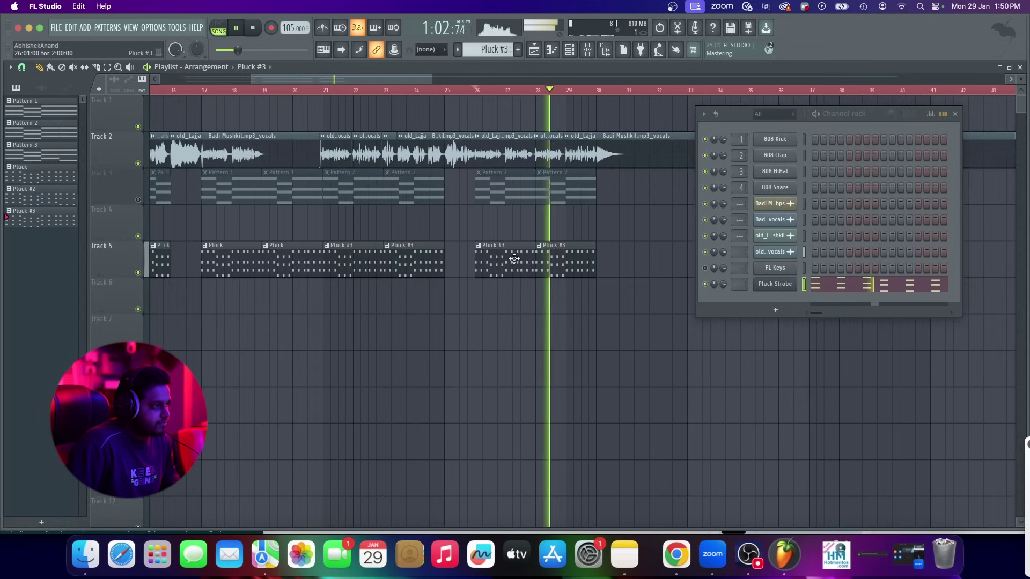
{"action": "scroll", "coordinate": [514, 259], "scroll_direction": "down", "scroll_amount": 2}
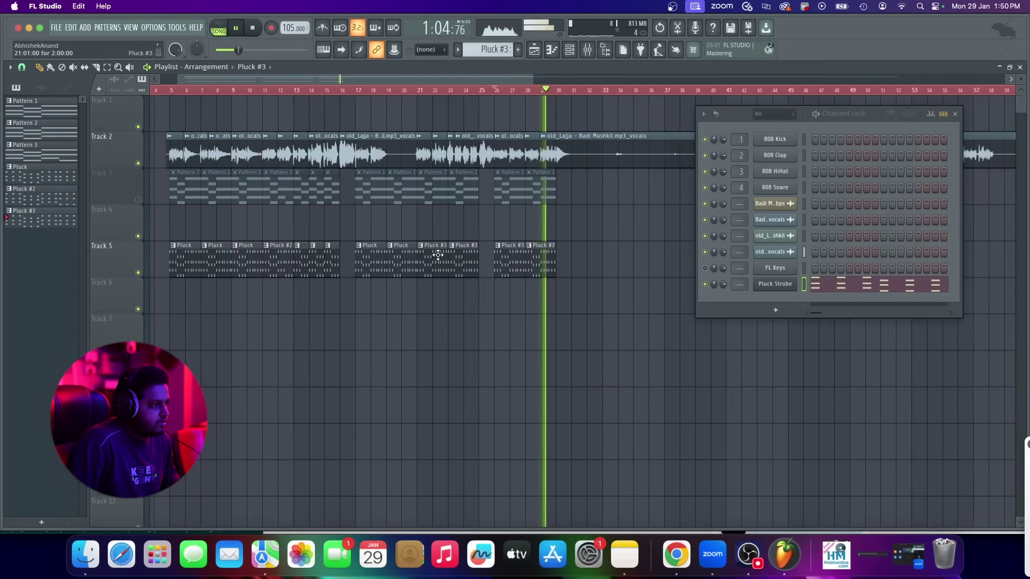
Stop playback and look over the arranged vocal slices and Pluck clips across the playlist
{"action": "key", "text": "space"}
{"action": "scroll", "coordinate": [397, 245], "scroll_direction": "down", "scroll_amount": 2}
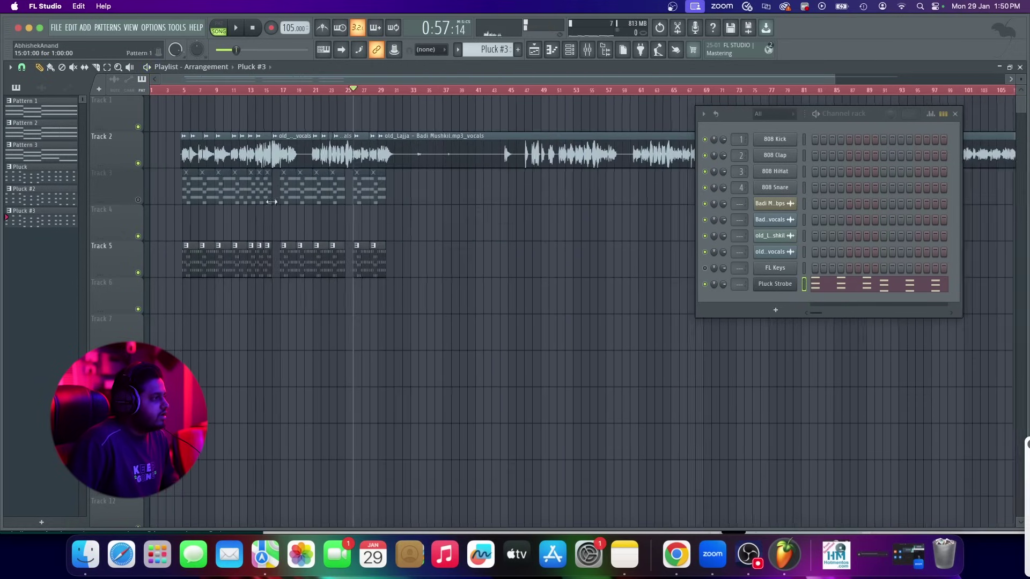
{"action": "scroll", "coordinate": [270, 201], "scroll_direction": "up", "scroll_amount": 2}
{"action": "scroll", "coordinate": [459, 230], "scroll_direction": "down", "scroll_amount": 2}
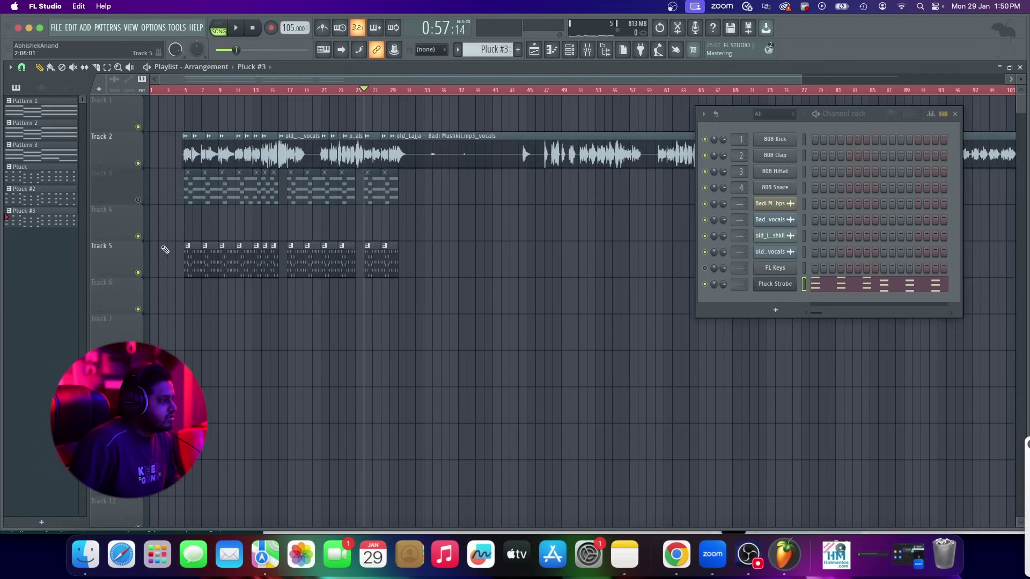
{"action": "scroll", "coordinate": [166, 247], "scroll_direction": "up", "scroll_amount": 2}
{"action": "scroll", "coordinate": [347, 223], "scroll_direction": "up", "scroll_amount": 2}
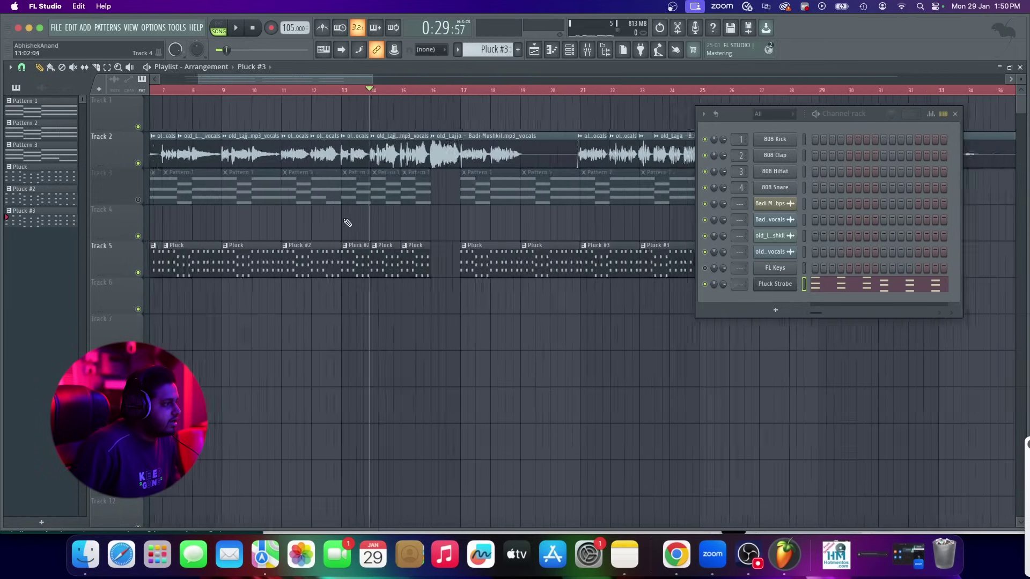
{"action": "scroll", "coordinate": [420, 230], "scroll_direction": "down", "scroll_amount": 2}
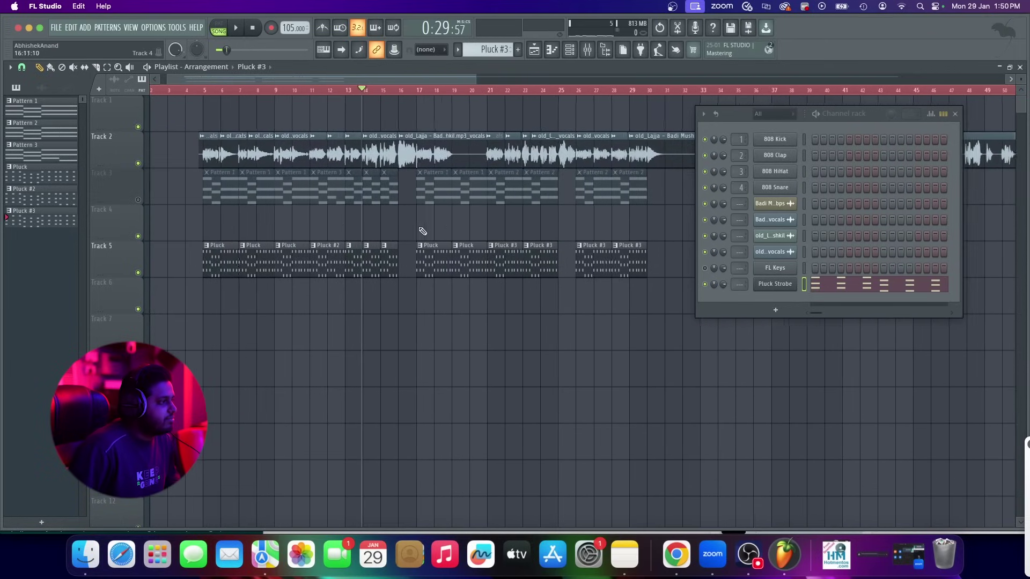
Close the Channel rack and open the Cymatics - Cobra Hip Hop Sample Pack folder inside Sample in the browser
{"action": "left_click", "coordinate": [956, 114]}
{"action": "left_click", "coordinate": [607, 53]}
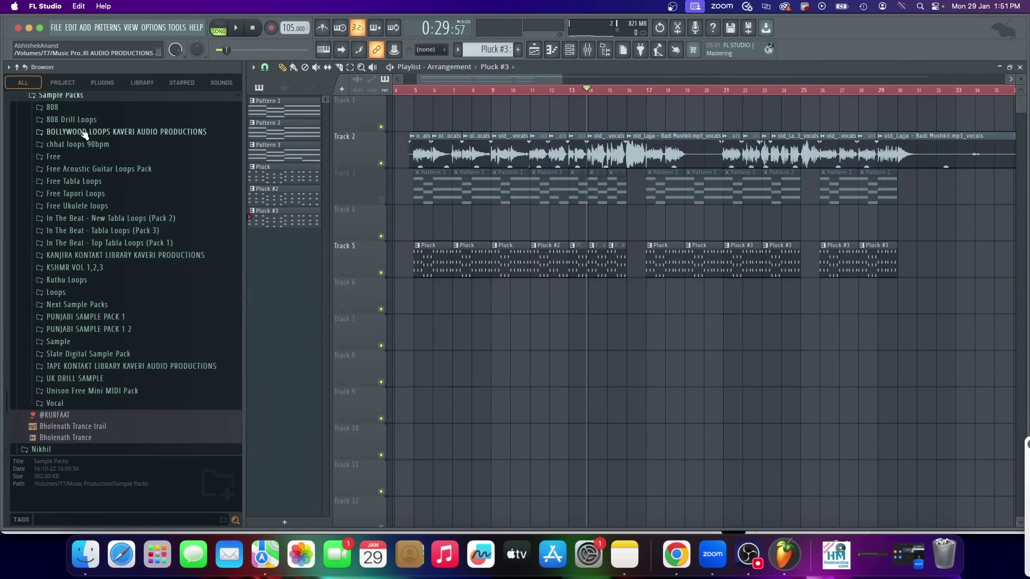
{"action": "left_click", "coordinate": [107, 343]}
{"action": "scroll", "coordinate": [129, 295], "scroll_direction": "down", "scroll_amount": 5}
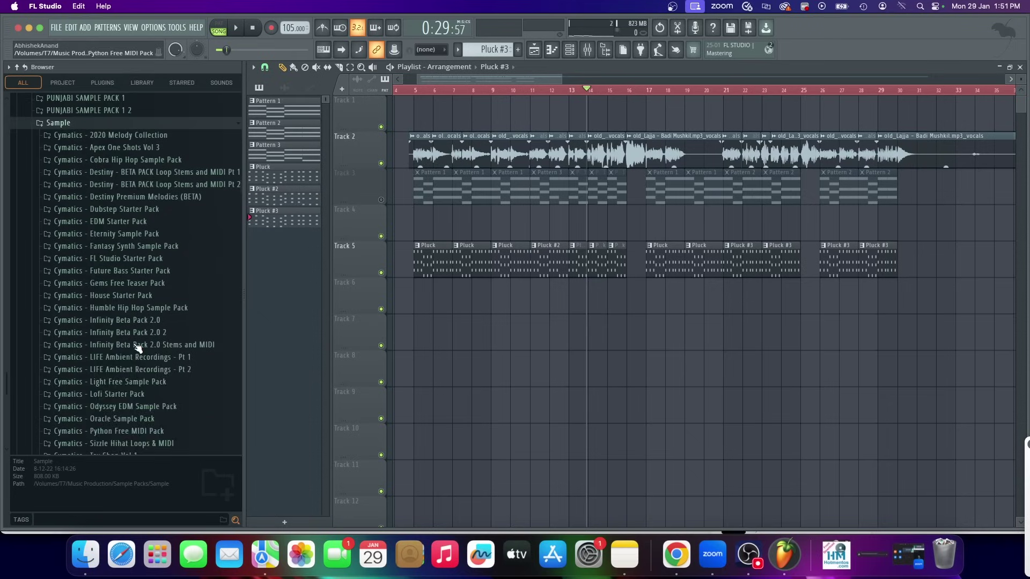
{"action": "left_click", "coordinate": [160, 226]}
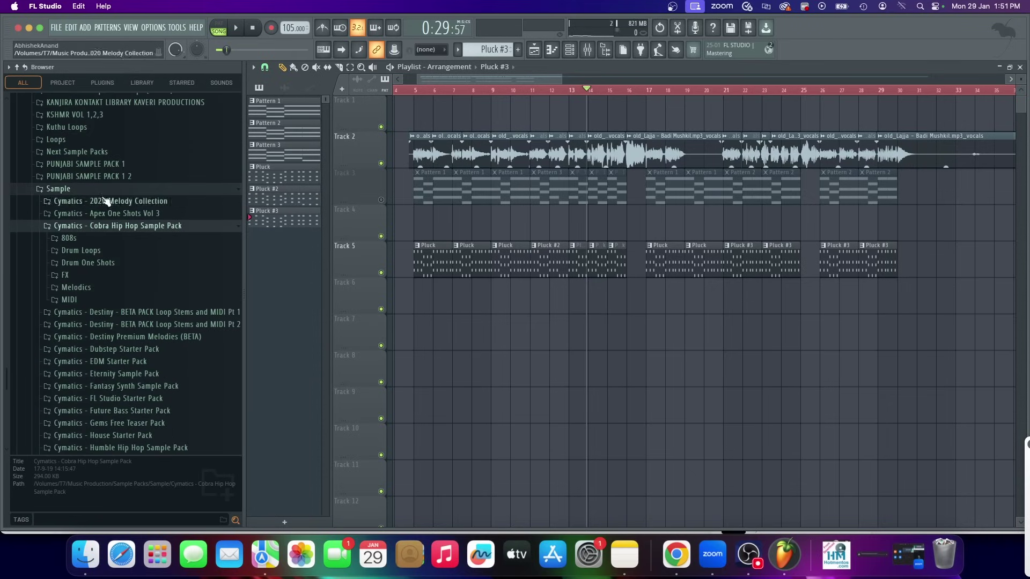
{"action": "scroll", "coordinate": [107, 268], "scroll_direction": "down", "scroll_amount": 4}
{"action": "scroll", "coordinate": [102, 188], "scroll_direction": "up", "scroll_amount": 2}
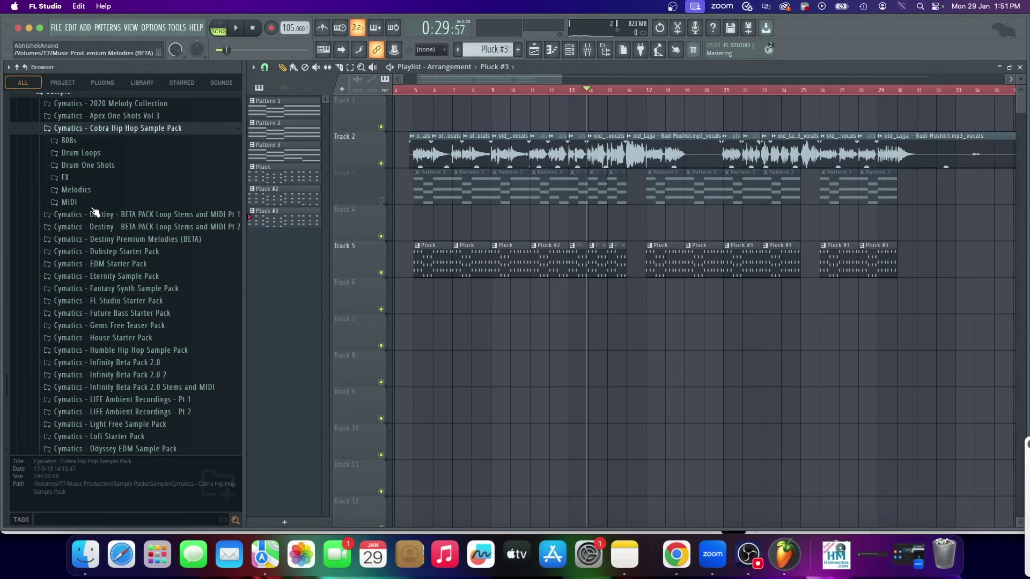
Open the pack's Drum Loops folder, look through Full Drum Loops and collapse it again
{"action": "left_click", "coordinate": [107, 164]}
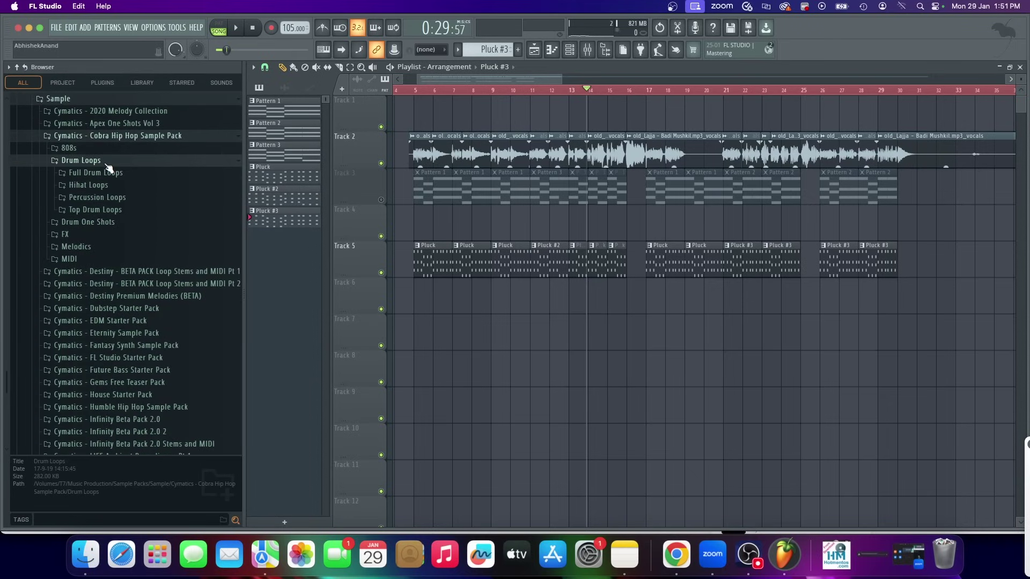
{"action": "left_click", "coordinate": [123, 174]}
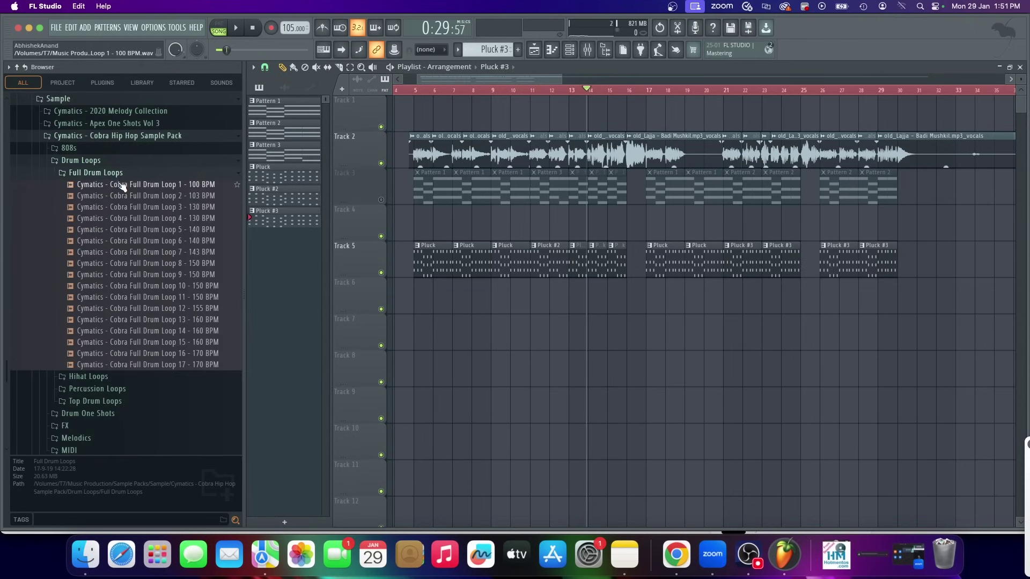
{"action": "left_click", "coordinate": [123, 174]}
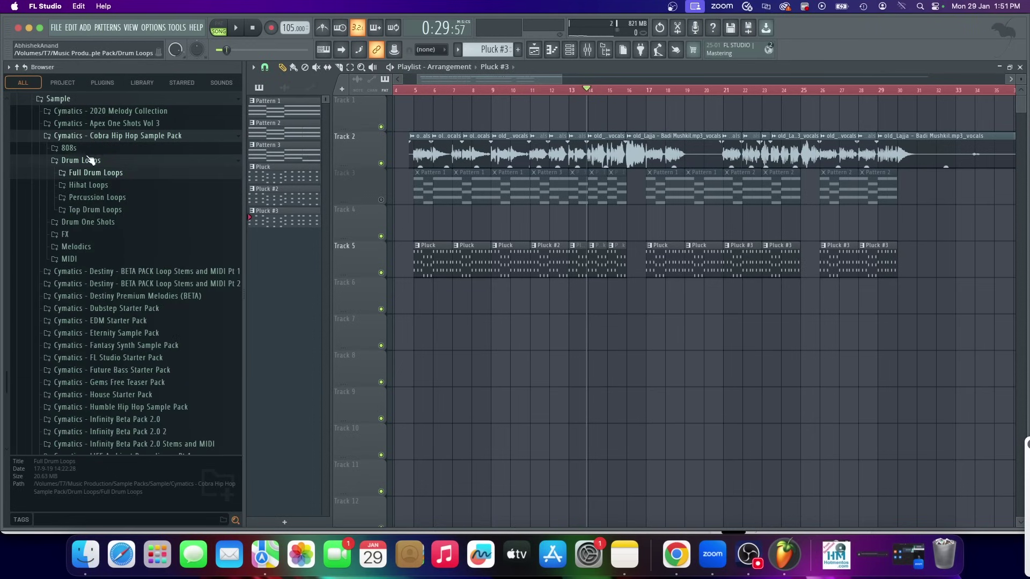
Open the Snaps folder under Drum One Shots and preview Cymatics - Cobra Snap 1
{"action": "left_click", "coordinate": [107, 222]}
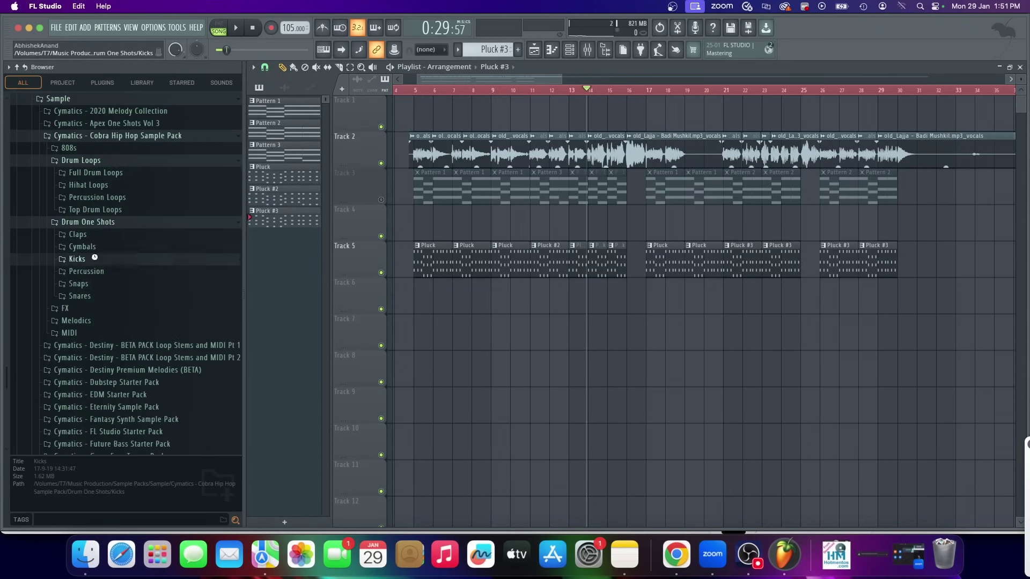
{"action": "left_click", "coordinate": [106, 260]}
{"action": "left_click", "coordinate": [105, 283]}
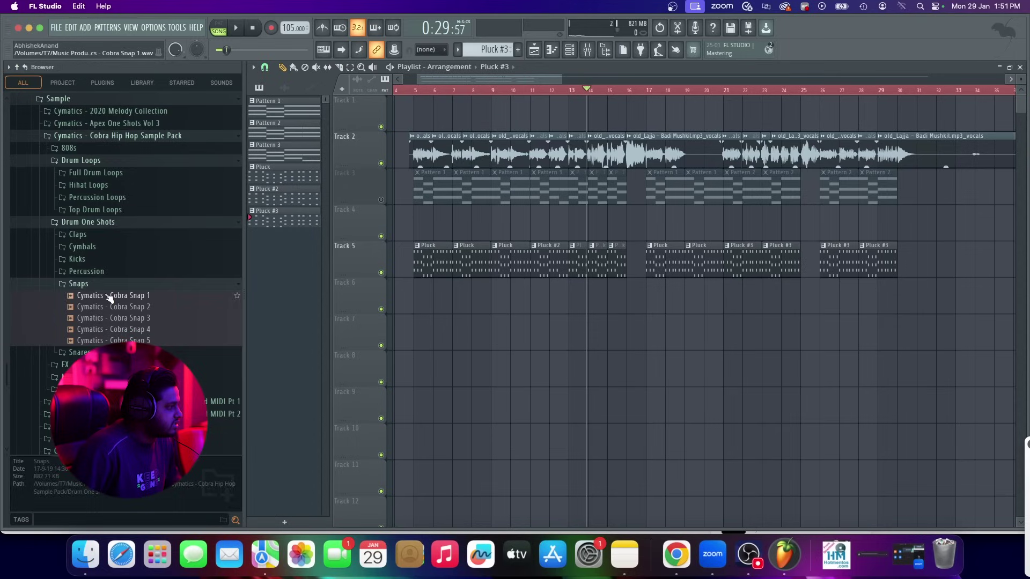
{"action": "left_click", "coordinate": [109, 296]}
Place Cymatics - Cobra Snap 1 on Track 7 and align it to the start of bar 17 during playback from bar 16
{"action": "left_click_drag", "start_coordinate": [271, 329], "coordinate": [652, 333]}
{"action": "left_click", "coordinate": [629, 90]}
{"action": "scroll", "coordinate": [669, 352], "scroll_direction": "up", "scroll_amount": 5}
{"action": "key", "text": "space"}
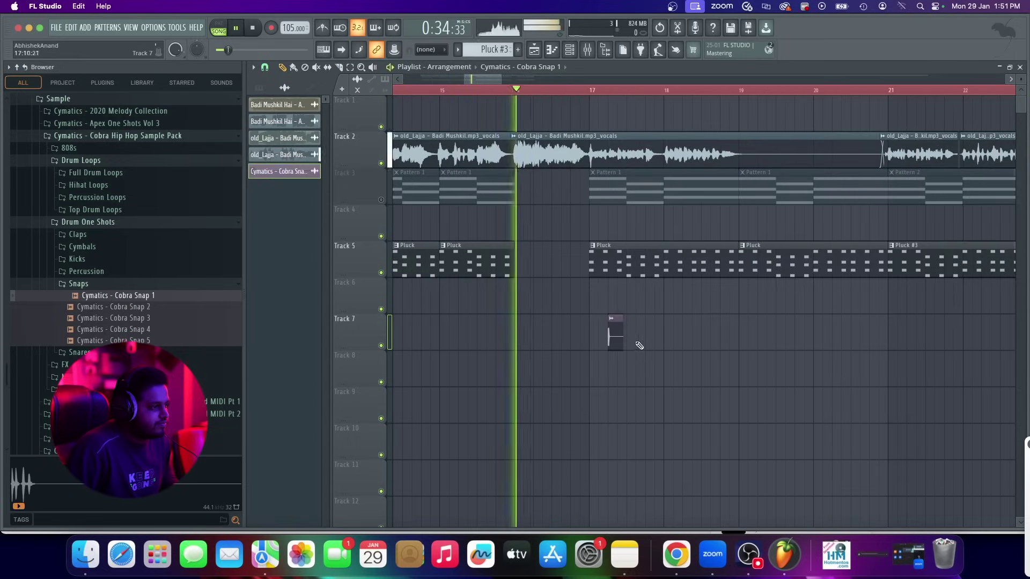
{"action": "scroll", "coordinate": [609, 342], "scroll_direction": "up", "scroll_amount": 5}
{"action": "left_click_drag", "start_coordinate": [577, 326], "coordinate": [538, 327]}
{"action": "scroll", "coordinate": [609, 338], "scroll_direction": "down", "scroll_amount": 4}
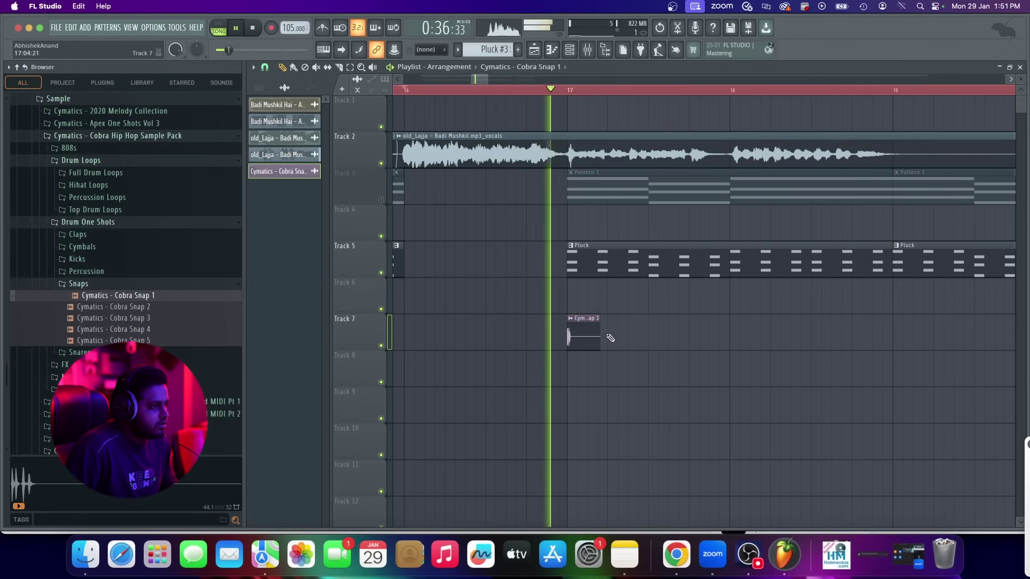
Repeat the snap on every beat of Track 7 from bar 17 to the third beat of bar 18, and stop playback
{"action": "left_click", "coordinate": [610, 338]}
{"action": "left_click", "coordinate": [647, 339]}
{"action": "left_click", "coordinate": [686, 340]}
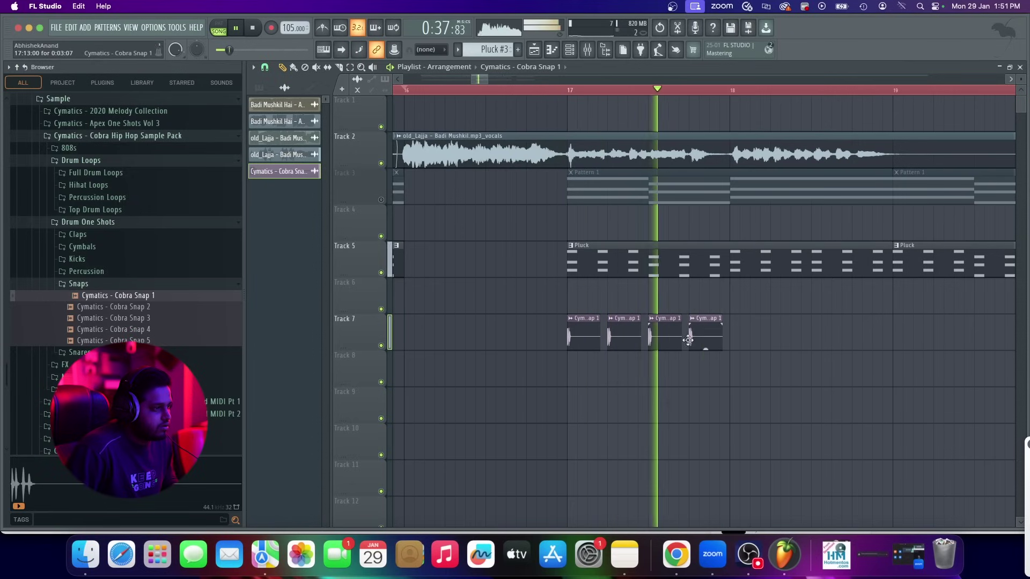
{"action": "left_click", "coordinate": [736, 345]}
{"action": "scroll", "coordinate": [655, 360], "scroll_direction": "down", "scroll_amount": 5}
{"action": "scroll", "coordinate": [708, 351], "scroll_direction": "up", "scroll_amount": 5}
{"action": "left_click", "coordinate": [681, 346]}
{"action": "key", "text": "space"}
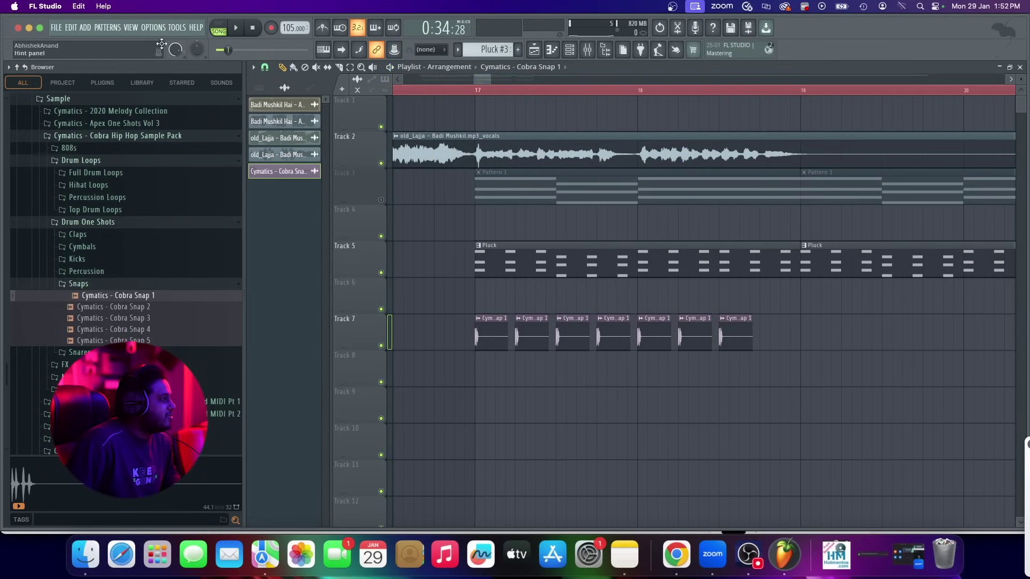
Switch all audio clips to realtime stretching and lower the tempo to 85 BPM
{"action": "left_click", "coordinate": [177, 28]}
{"action": "mouse_move", "coordinate": [250, 62]}
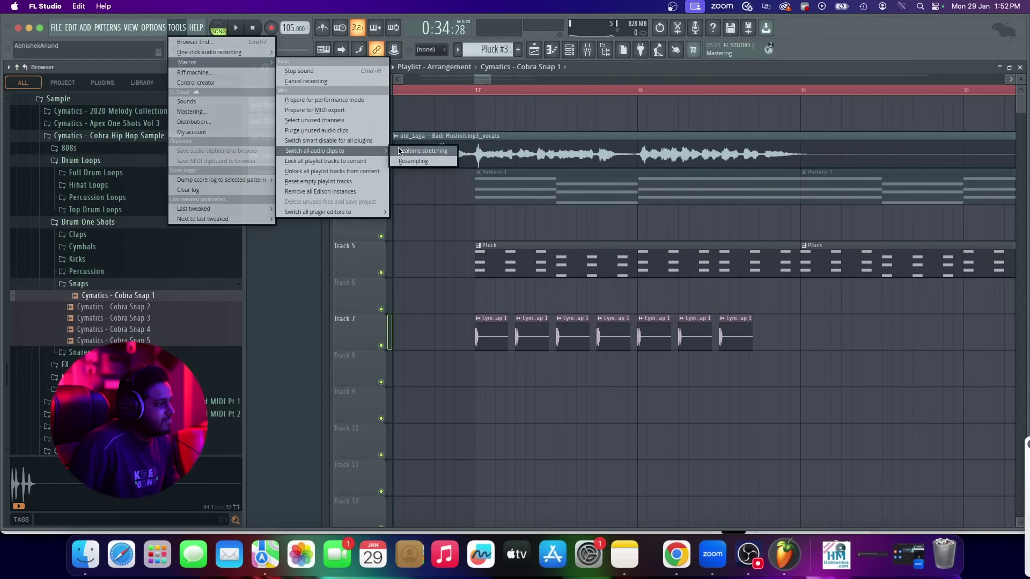
{"action": "left_click", "coordinate": [424, 151]}
{"action": "left_click", "coordinate": [594, 313]}
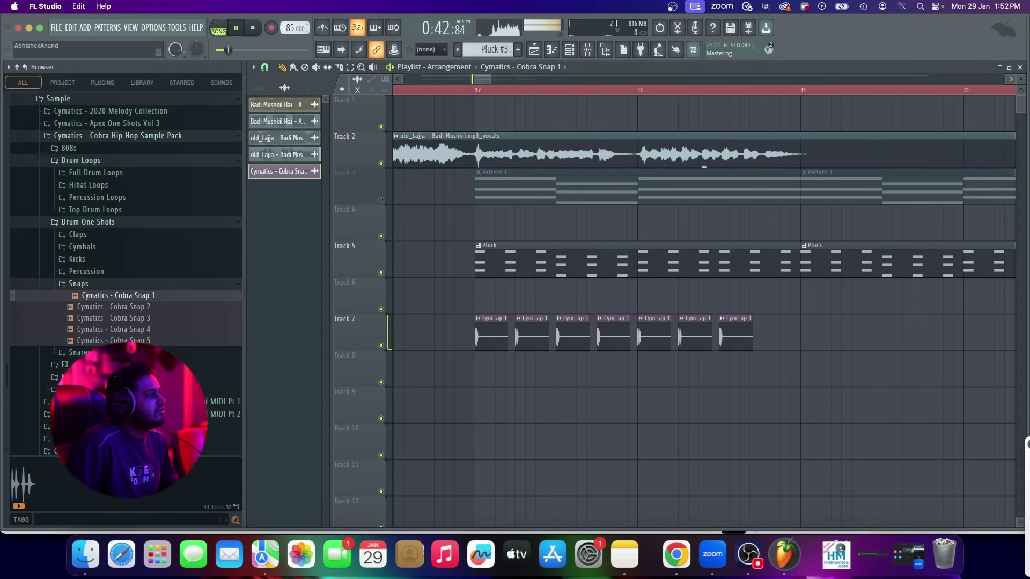
Try extending the Track 7 snaps into bar 19, delete the three extra clips and stop playback
{"action": "scroll", "coordinate": [641, 336], "scroll_direction": "up", "scroll_amount": 3}
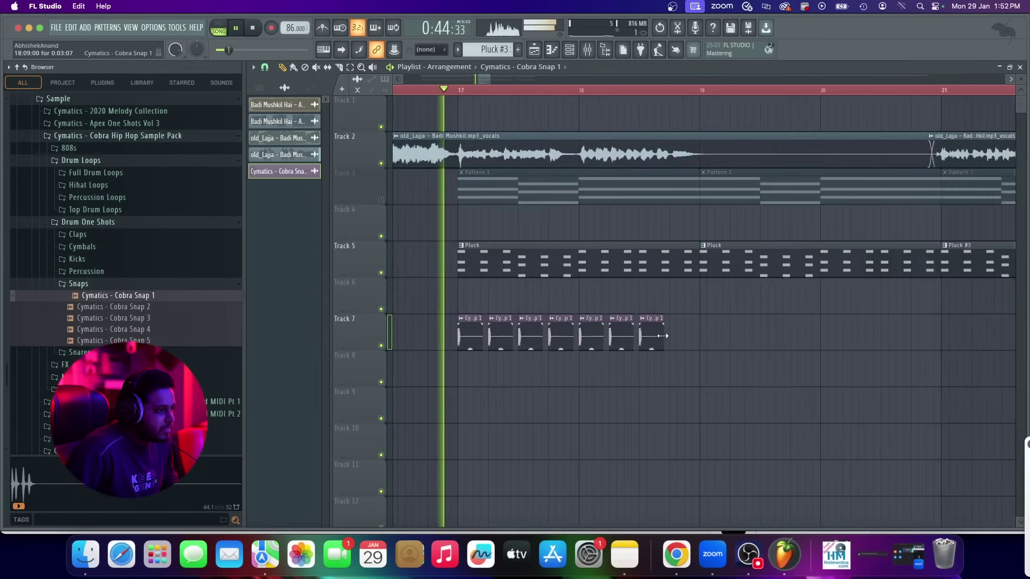
{"action": "scroll", "coordinate": [687, 337], "scroll_direction": "down", "scroll_amount": 2}
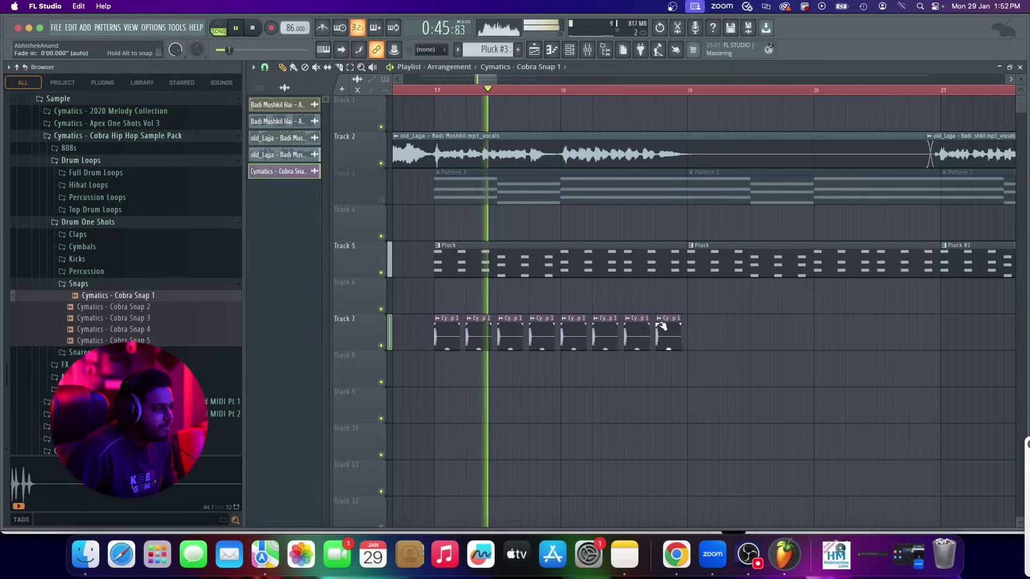
{"action": "left_click", "coordinate": [697, 336]}
{"action": "left_click", "coordinate": [743, 339]}
{"action": "scroll", "coordinate": [771, 340], "scroll_direction": "up", "scroll_amount": 3}
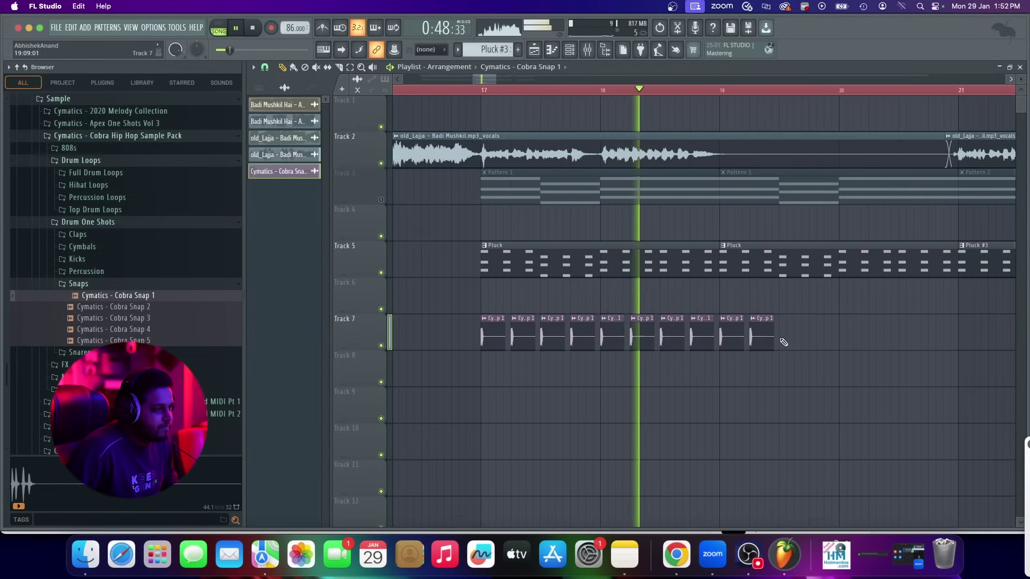
{"action": "right_click", "coordinate": [735, 337]}
{"action": "right_click", "coordinate": [652, 337]}
{"action": "right_click", "coordinate": [588, 335]}
{"action": "key", "text": "space"}
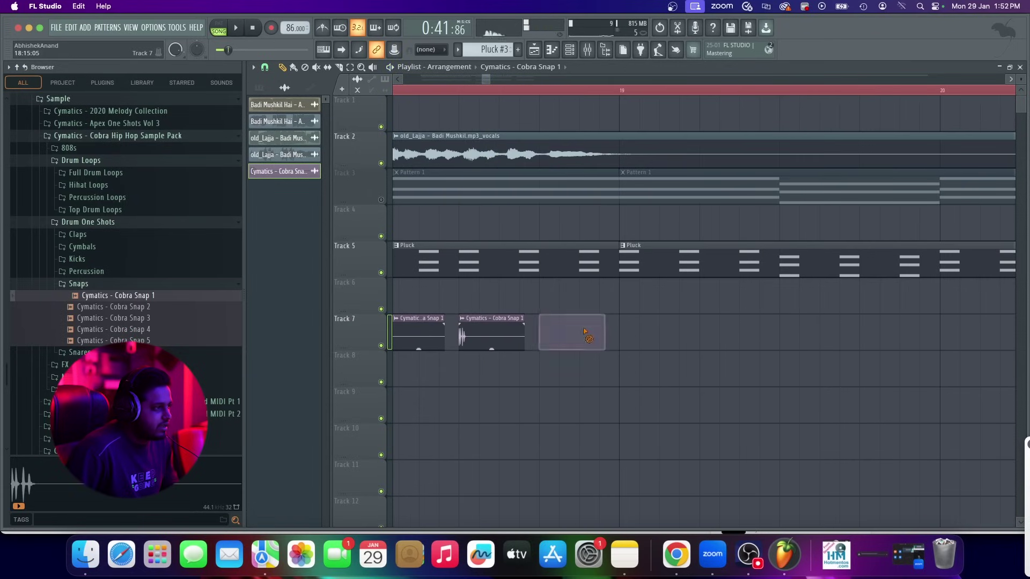
Replay the section around bars 18 and 19 to hear the snaps with the vocals
{"action": "key", "text": "space"}
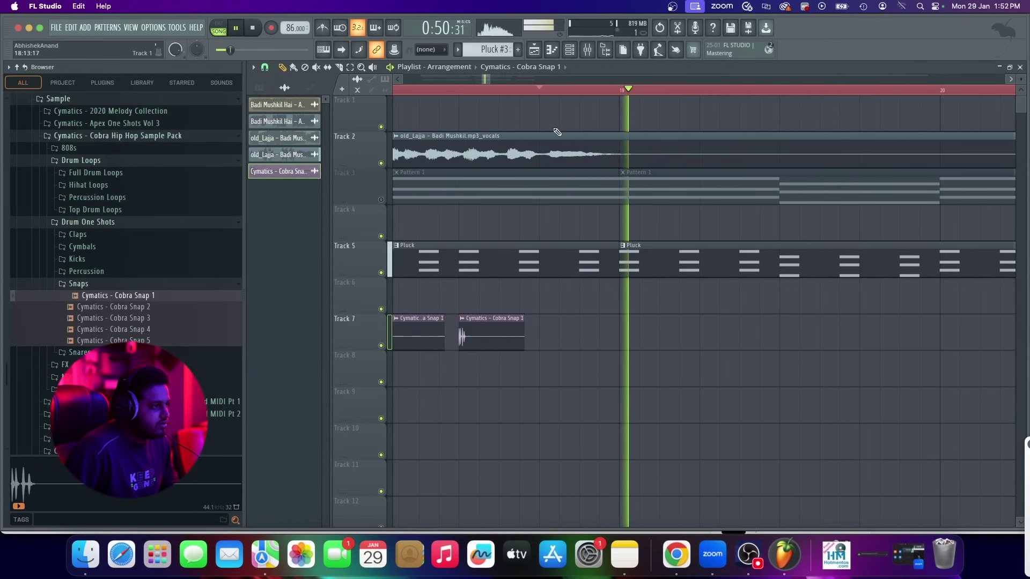
{"action": "scroll", "coordinate": [622, 190], "scroll_direction": "down", "scroll_amount": 3}
{"action": "key", "text": "space"}
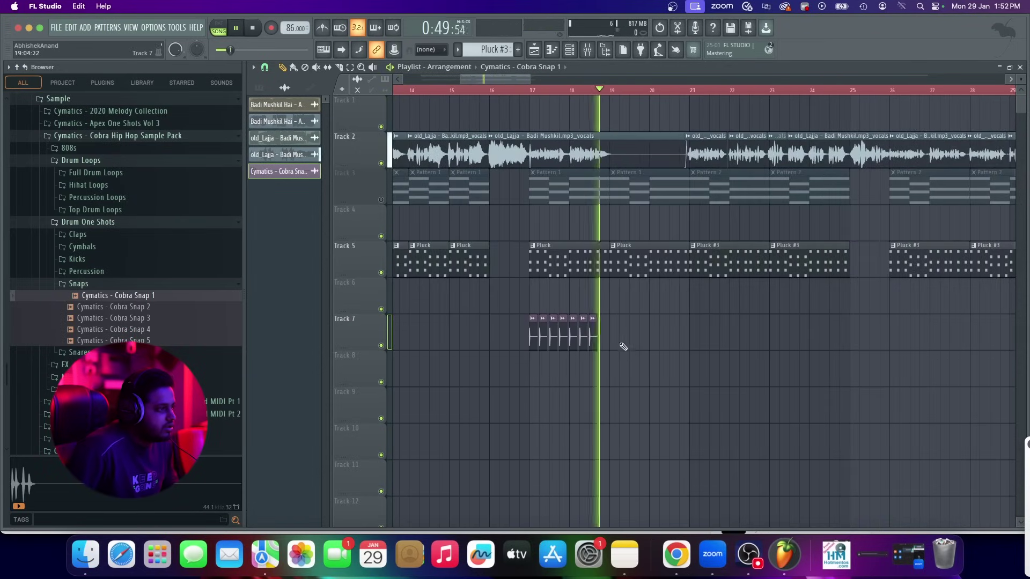
{"action": "scroll", "coordinate": [628, 344], "scroll_direction": "up", "scroll_amount": 3}
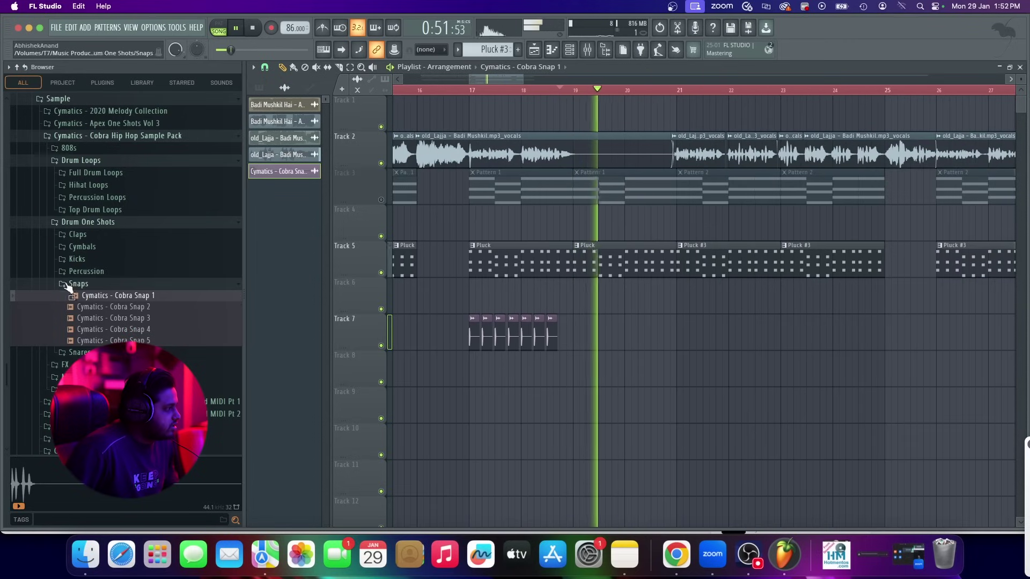
Set the tempo to 90 BPM, preview Cymatics - Cobra Kick 3 - D from the Kicks folder, and stop playback
{"action": "left_click", "coordinate": [75, 259]}
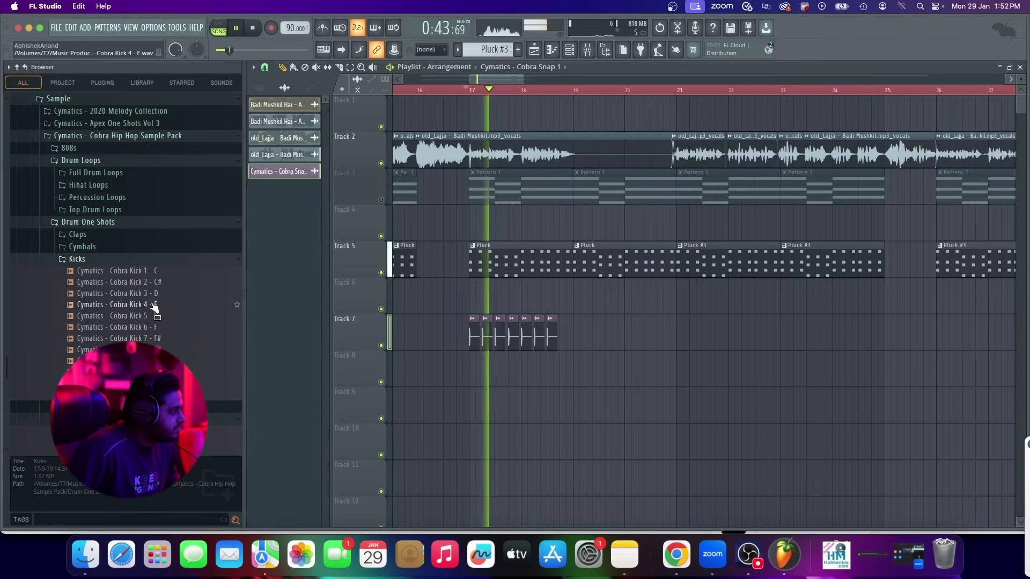
{"action": "left_click", "coordinate": [171, 294]}
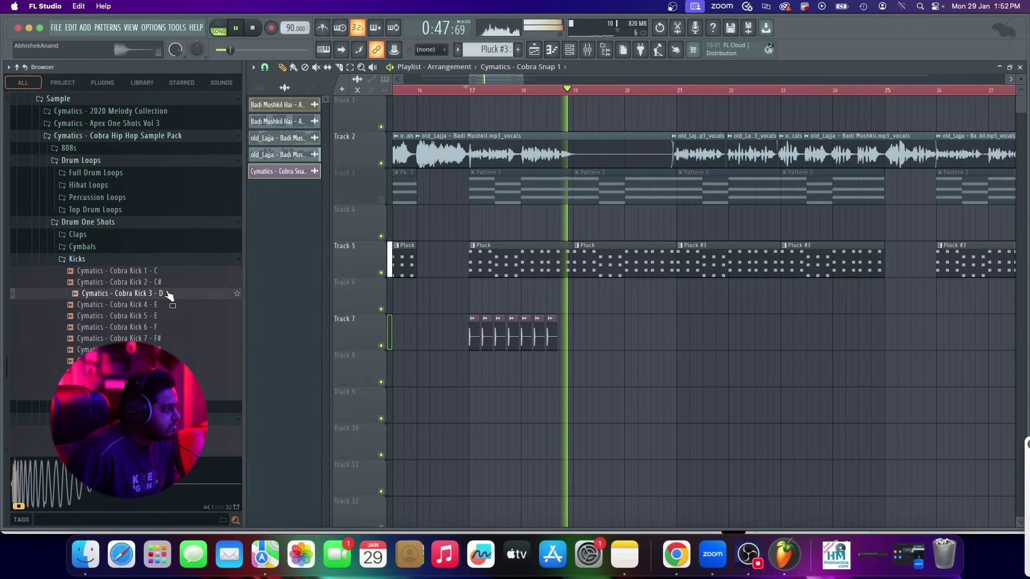
{"action": "key", "text": "space"}
Place Cymatics - Cobra Kick 3 - D at bar 19 on Track 8 and repeat it on the next two beats
{"action": "left_click_drag", "start_coordinate": [577, 365], "coordinate": [576, 366]}
{"action": "scroll", "coordinate": [626, 371], "scroll_direction": "up", "scroll_amount": 2}
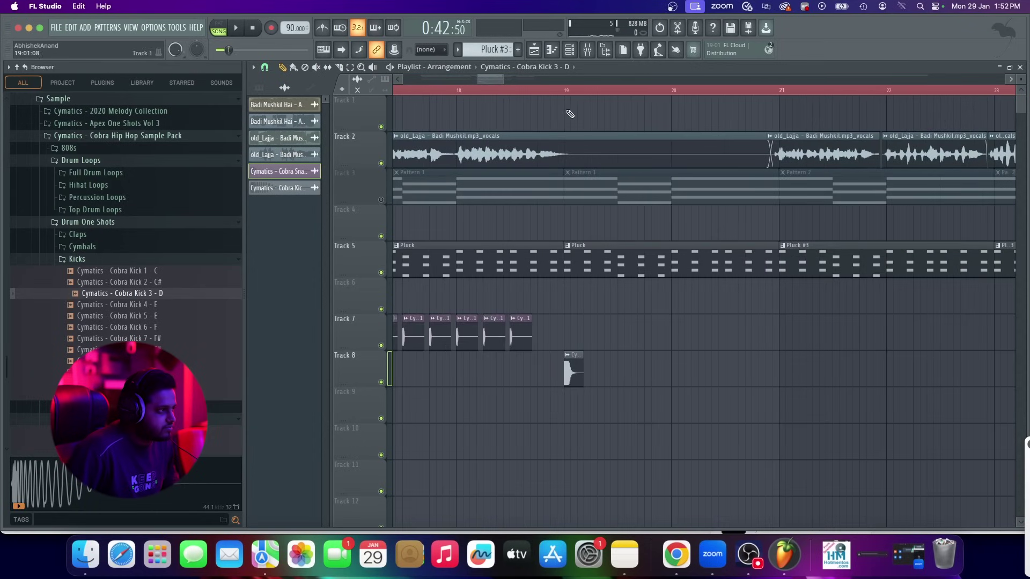
{"action": "key", "text": "space"}
{"action": "key", "text": "space"}
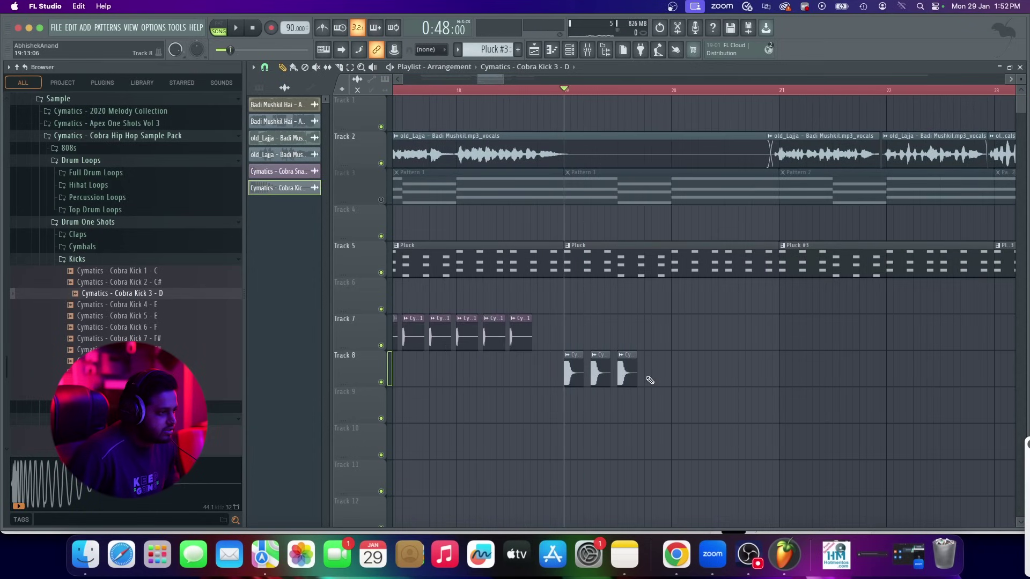
Continue the kick on every beat of Track 8 through bar 20 to the start of bar 21 during playback
{"action": "left_click", "coordinate": [674, 372]}
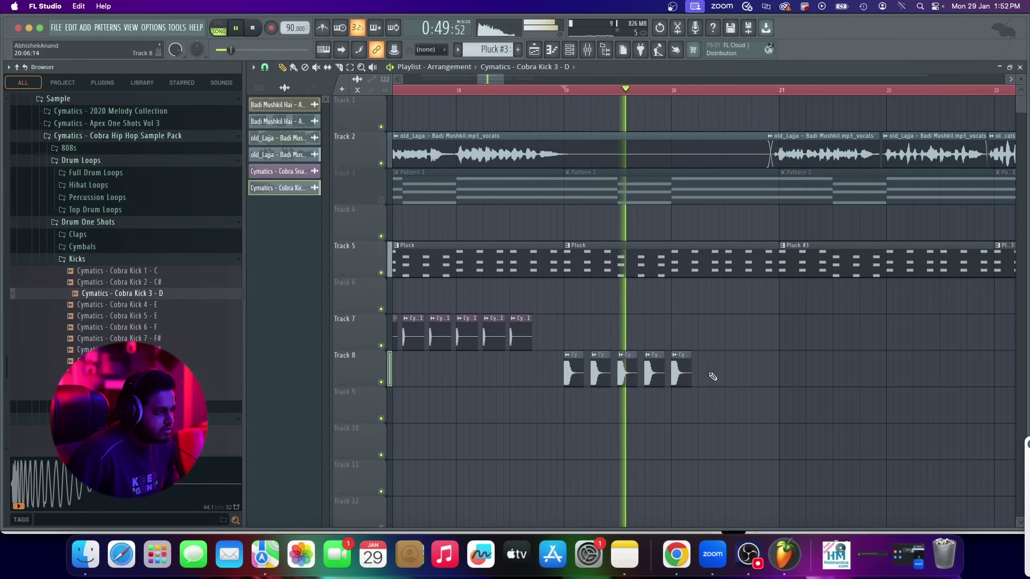
{"action": "left_click", "coordinate": [699, 375]}
{"action": "left_click", "coordinate": [727, 374]}
{"action": "left_click", "coordinate": [754, 374]}
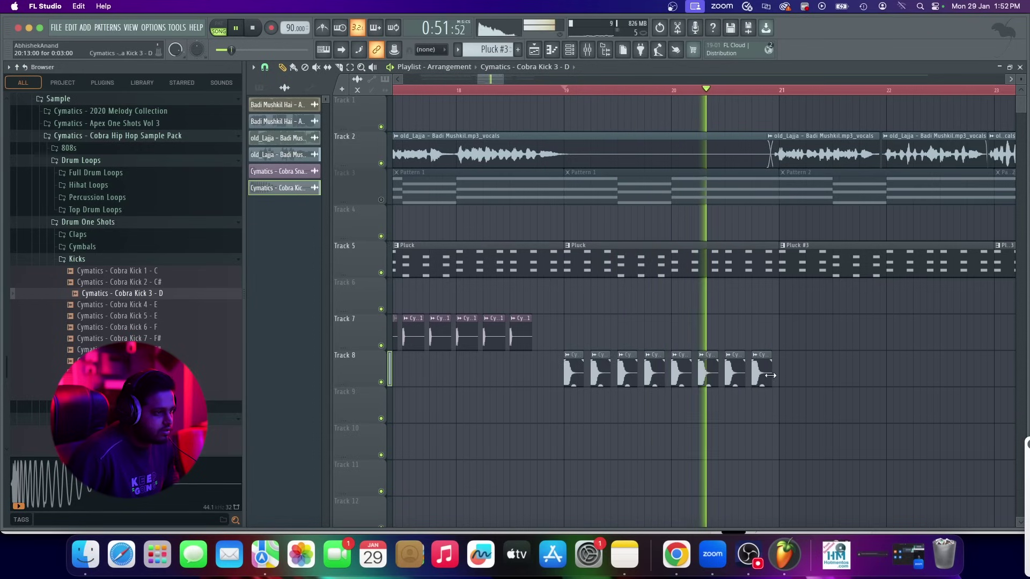
{"action": "left_click", "coordinate": [780, 374]}
Add kicks on the remaining beats of bar 21 and the start of bar 22 on Track 8, closing the opened clip settings
{"action": "scroll", "coordinate": [780, 374], "scroll_direction": "up", "scroll_amount": 3}
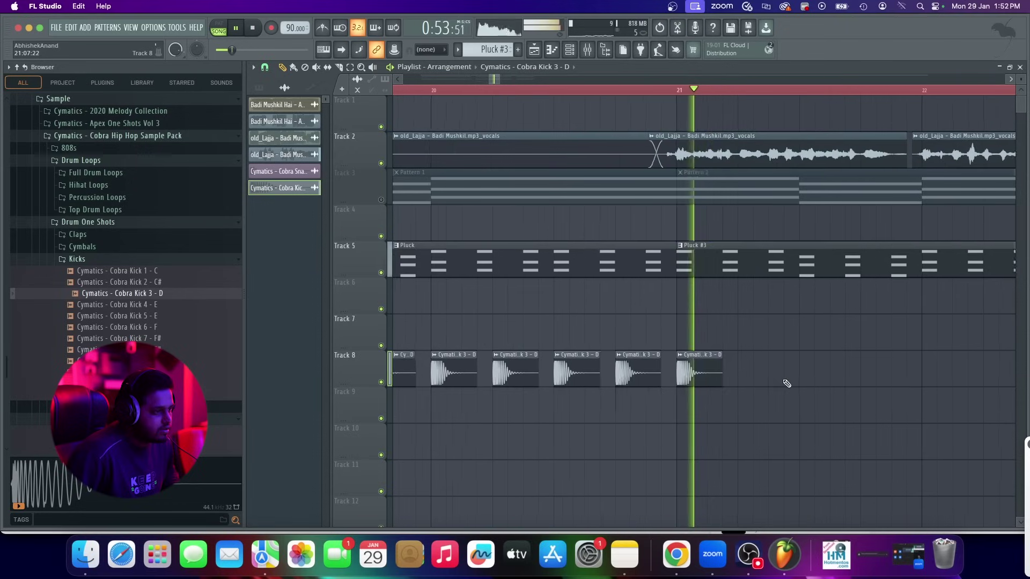
{"action": "left_click", "coordinate": [738, 376]}
{"action": "left_click", "coordinate": [802, 376]}
{"action": "scroll", "coordinate": [773, 376], "scroll_direction": "down", "scroll_amount": 2}
{"action": "left_click", "coordinate": [791, 378]}
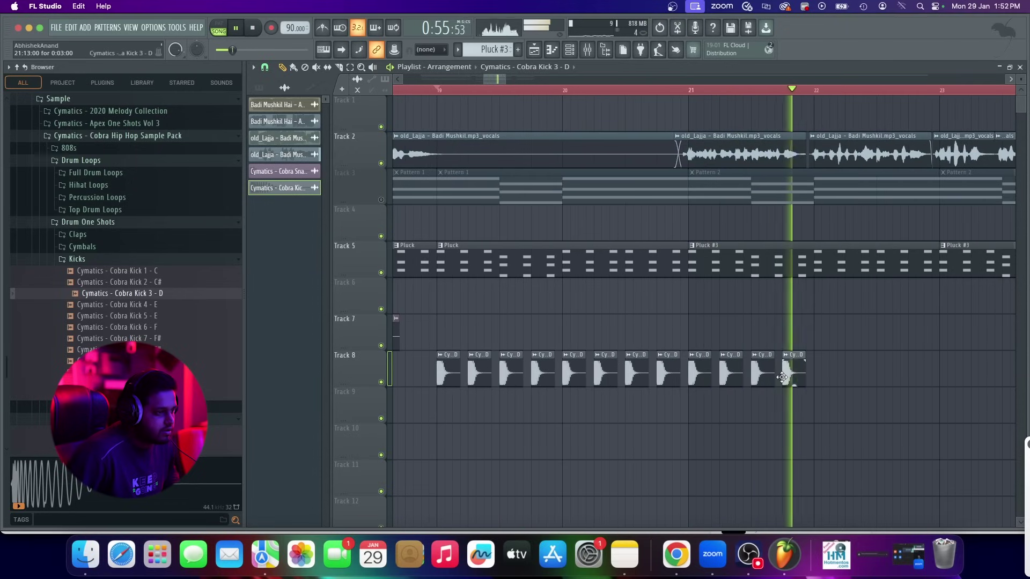
{"action": "double_click", "coordinate": [821, 379]}
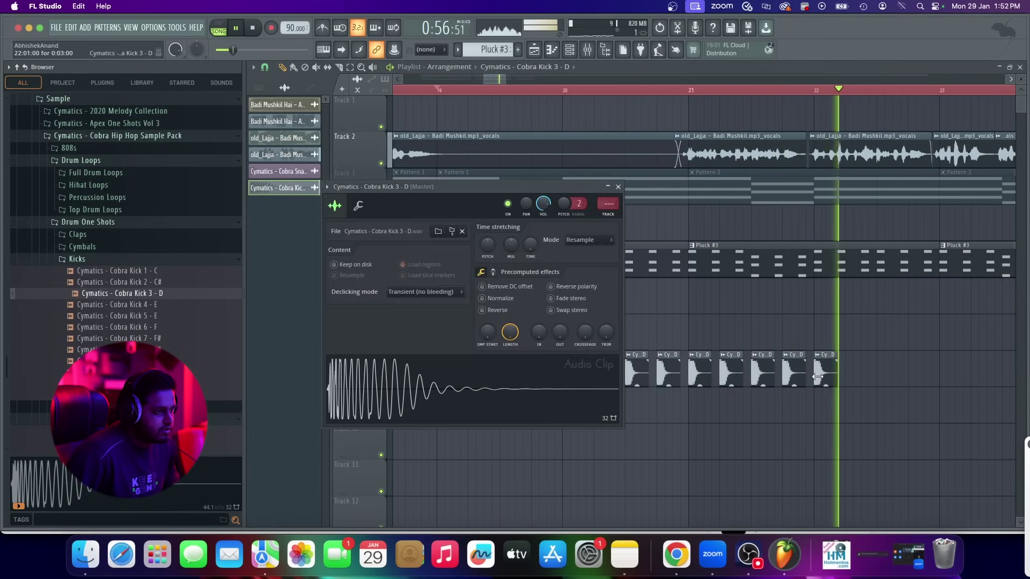
{"action": "left_click", "coordinate": [619, 187]}
Copy the Track 8 kicks to fill up to bar 25 and bars 26 to 29, and play from before bar 17
{"action": "scroll", "coordinate": [510, 292], "scroll_direction": "down", "scroll_amount": 3}
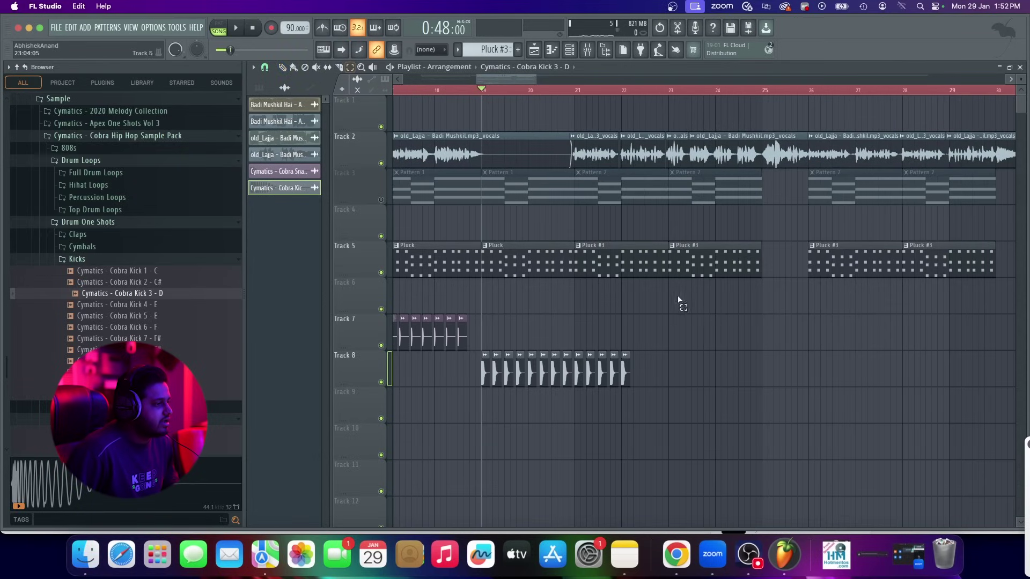
{"action": "mouse_move", "coordinate": [681, 351]}
{"action": "left_mouse_down"}
{"action": "mouse_move", "coordinate": [455, 387]}
{"action": "mouse_move", "coordinate": [818, 386]}
{"action": "left_mouse_up"}
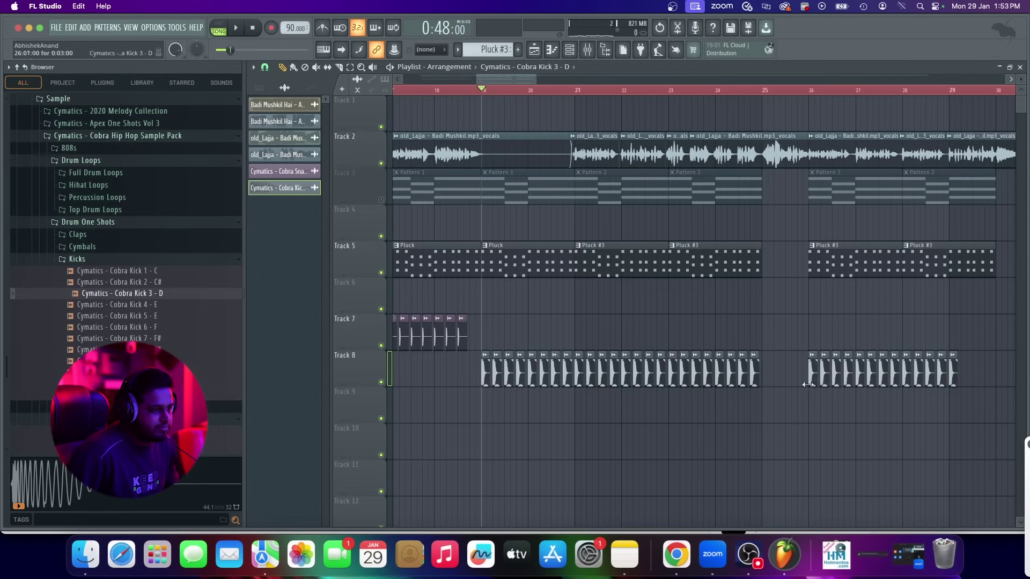
{"action": "scroll", "coordinate": [972, 372], "scroll_direction": "up", "scroll_amount": 3}
{"action": "key", "text": "space"}
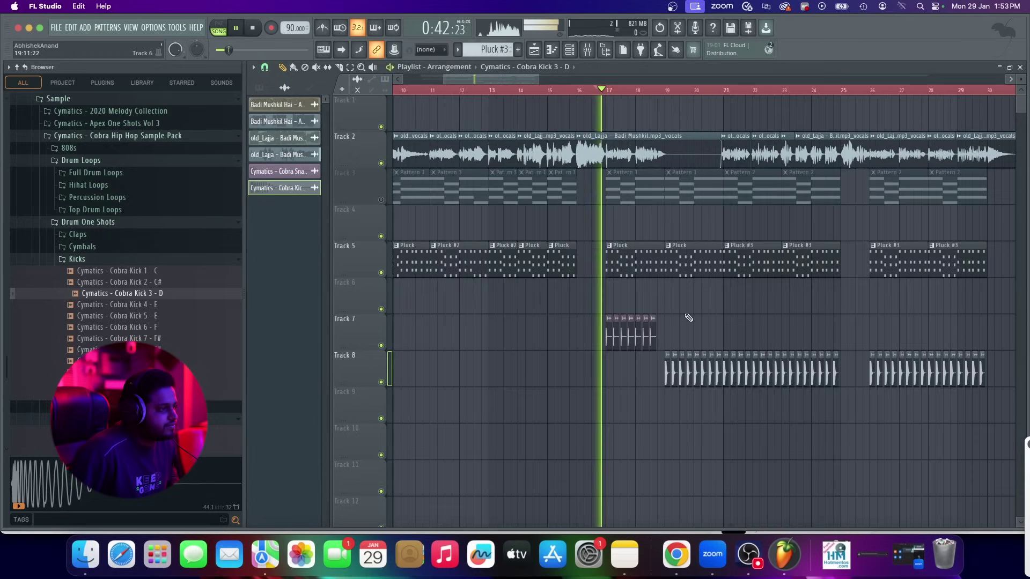
Duplicate the Cobra Snap 1 clips in bar 17 on Track 7 over to bars 19 and 21
{"action": "scroll", "coordinate": [686, 317], "scroll_direction": "up", "scroll_amount": 5}
{"action": "left_click_drag", "start_coordinate": [619, 340], "coordinate": [809, 344]}
{"action": "scroll", "coordinate": [663, 360], "scroll_direction": "down", "scroll_amount": 5}
{"action": "scroll", "coordinate": [674, 363], "scroll_direction": "up", "scroll_amount": 5}
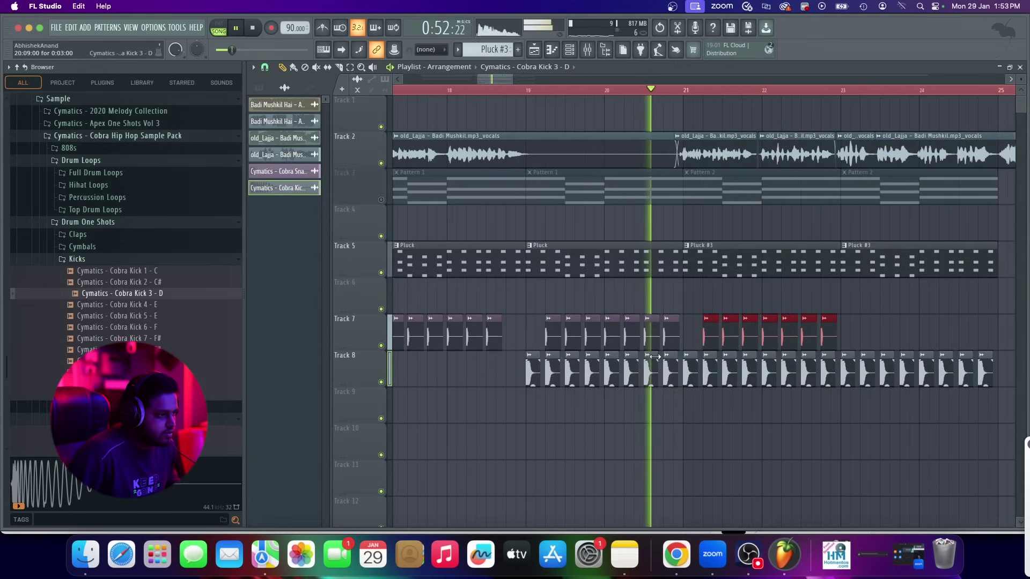
Add the missing Track 7 snap at the start of bar 19 and thin the snaps in bars 21 and 22 to beats 2 and 4
{"action": "scroll", "coordinate": [673, 360], "scroll_direction": "up", "scroll_amount": 4}
{"action": "scroll", "coordinate": [673, 360], "scroll_direction": "down", "scroll_amount": 4}
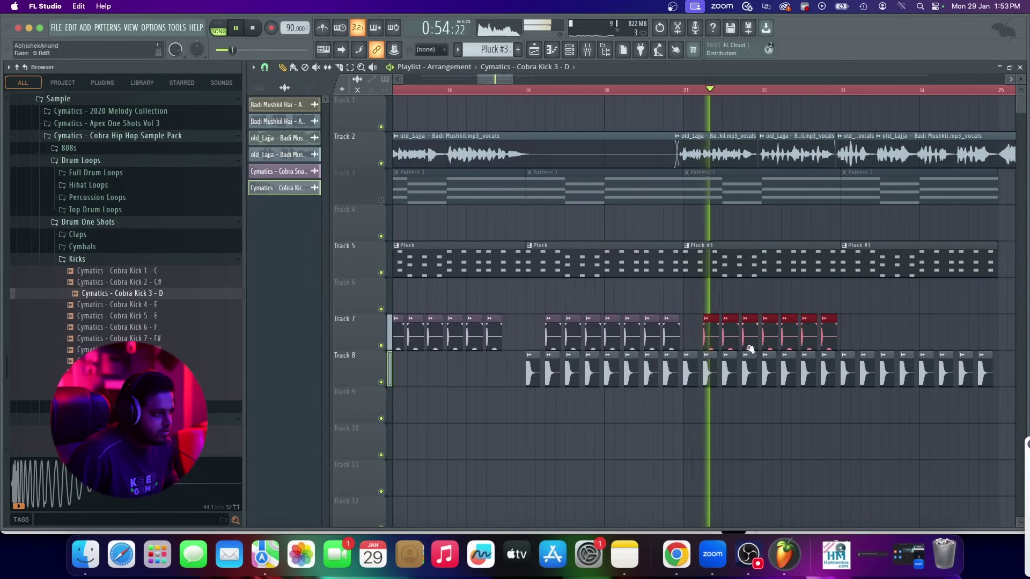
{"action": "key", "text": "space"}
{"action": "scroll", "coordinate": [548, 332], "scroll_direction": "up", "scroll_amount": 4}
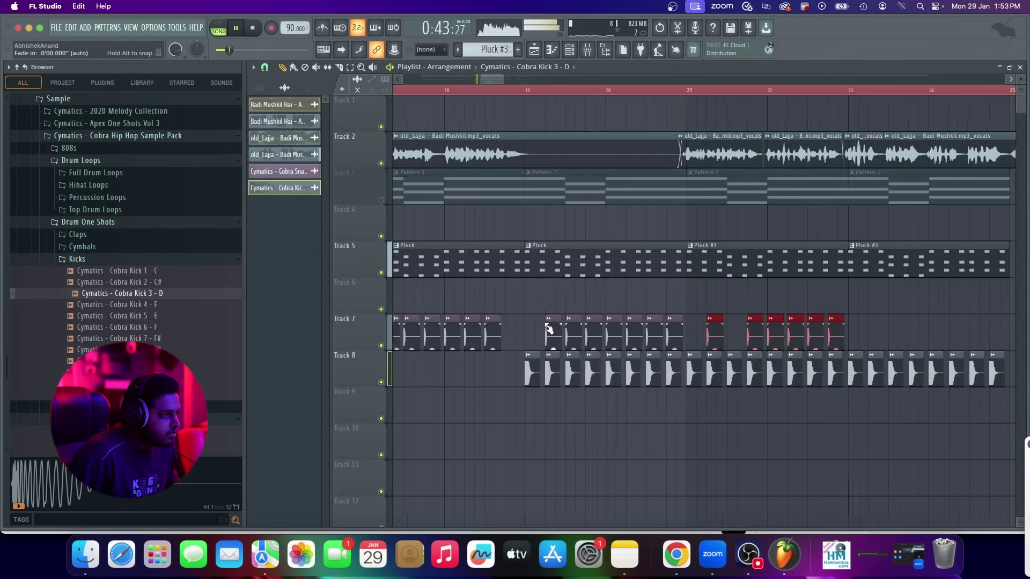
{"action": "scroll", "coordinate": [492, 333], "scroll_direction": "down", "scroll_amount": 4}
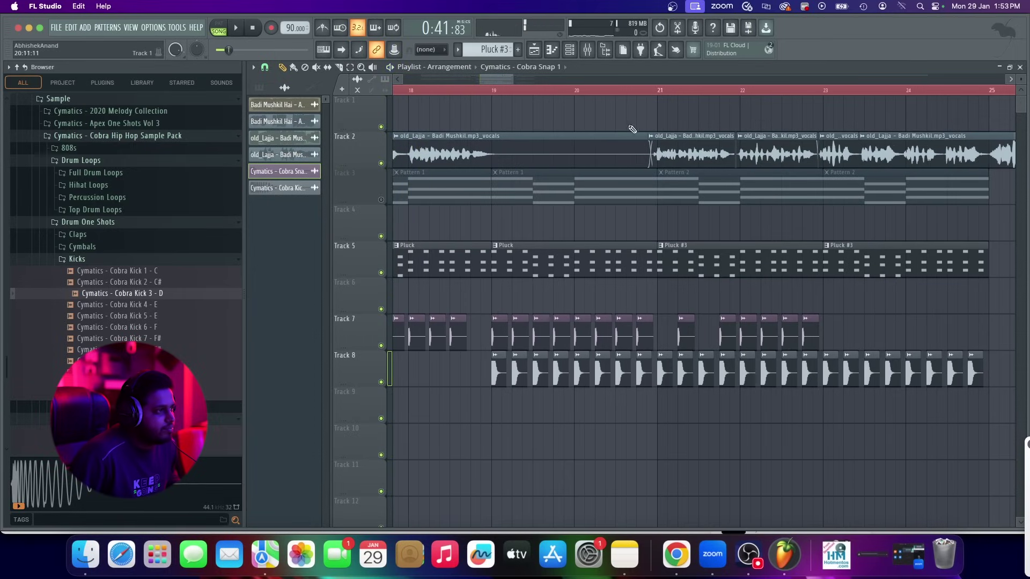
{"action": "scroll", "coordinate": [645, 385], "scroll_direction": "up", "scroll_amount": 4}
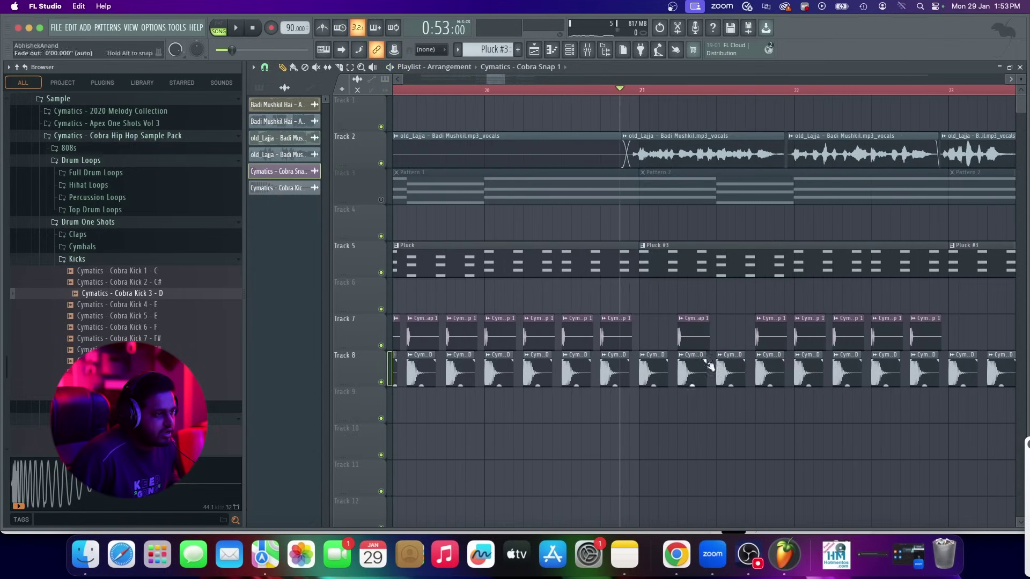
{"action": "key", "text": "space"}
{"action": "scroll", "coordinate": [564, 360], "scroll_direction": "down", "scroll_amount": 4}
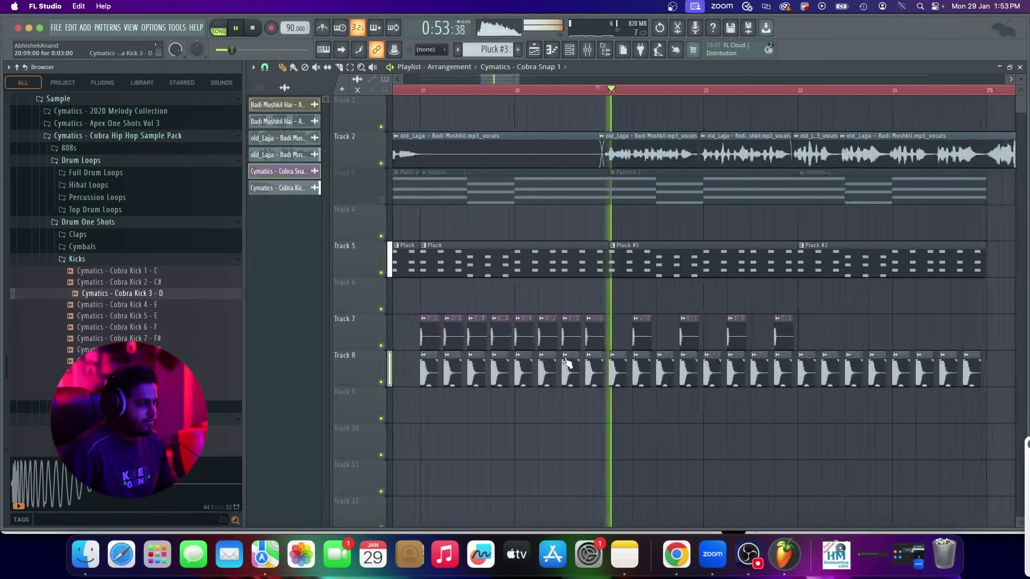
Continue the Track 7 snap pattern on beats 2 and 4 through bars 23 and 24
{"action": "scroll", "coordinate": [663, 345], "scroll_direction": "up", "scroll_amount": 4}
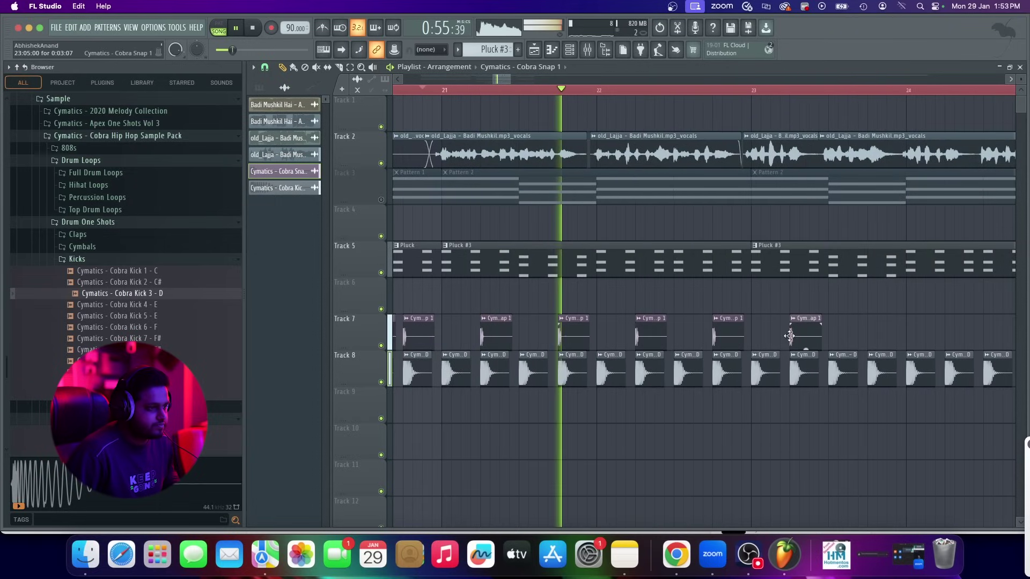
{"action": "scroll", "coordinate": [771, 364], "scroll_direction": "down", "scroll_amount": 3}
{"action": "scroll", "coordinate": [771, 364], "scroll_direction": "up", "scroll_amount": 3}
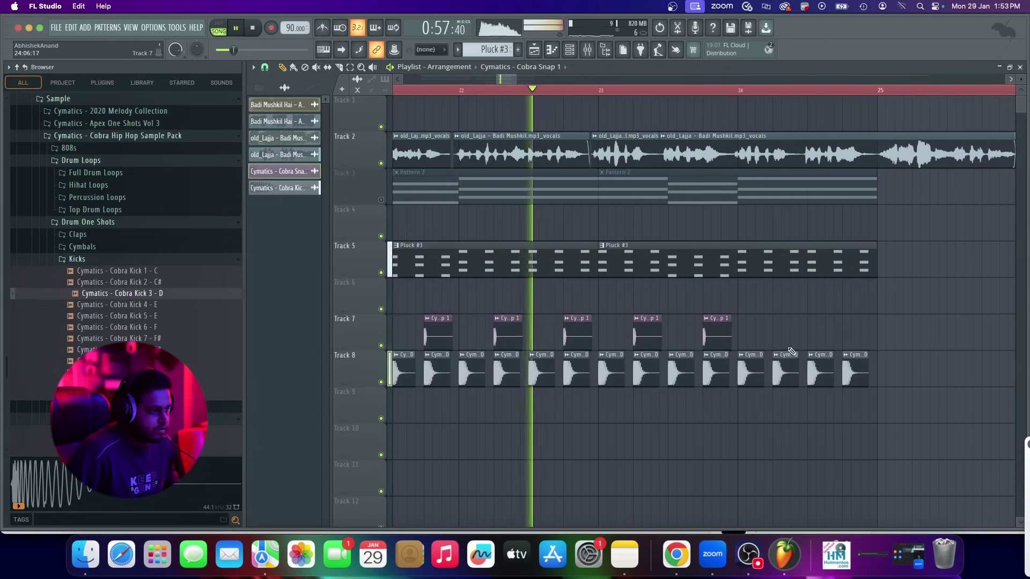
{"action": "left_click", "coordinate": [778, 343]}
{"action": "left_click", "coordinate": [846, 343]}
{"action": "scroll", "coordinate": [772, 400], "scroll_direction": "down", "scroll_amount": 6}
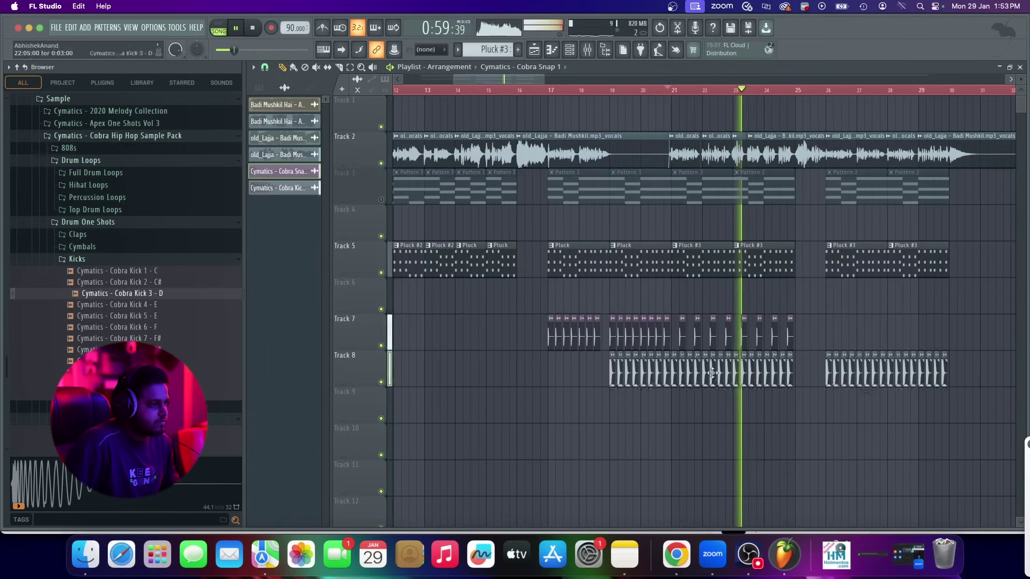
Stop playback and audition one-shots from the Cobra pack's Percussion folder, ending with Cobra Percussion 17
{"action": "key", "text": "space"}
{"action": "scroll", "coordinate": [689, 199], "scroll_direction": "up", "scroll_amount": 5}
{"action": "scroll", "coordinate": [599, 245], "scroll_direction": "down", "scroll_amount": 5}
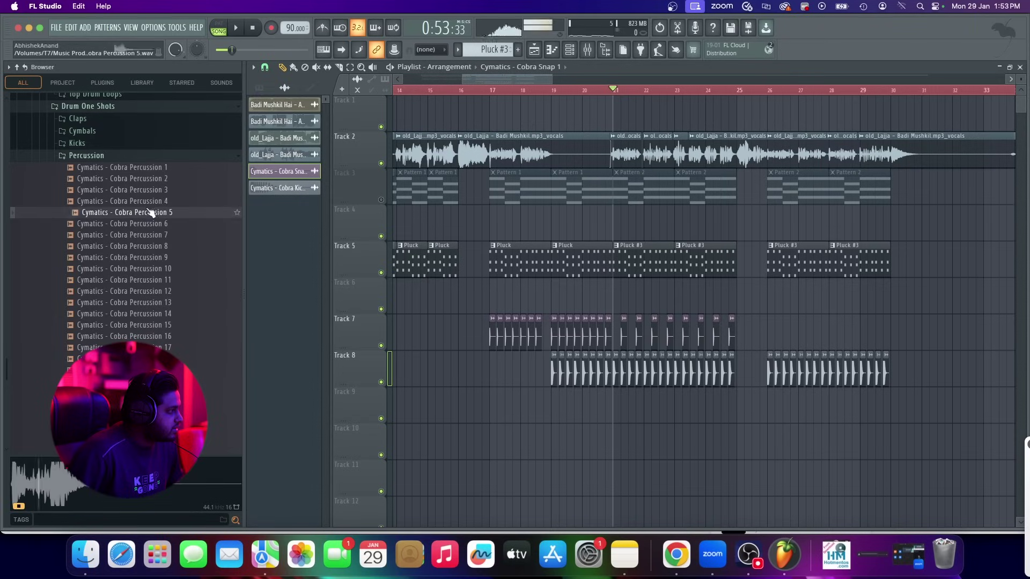
{"action": "left_click", "coordinate": [156, 192]}
{"action": "left_click", "coordinate": [159, 180]}
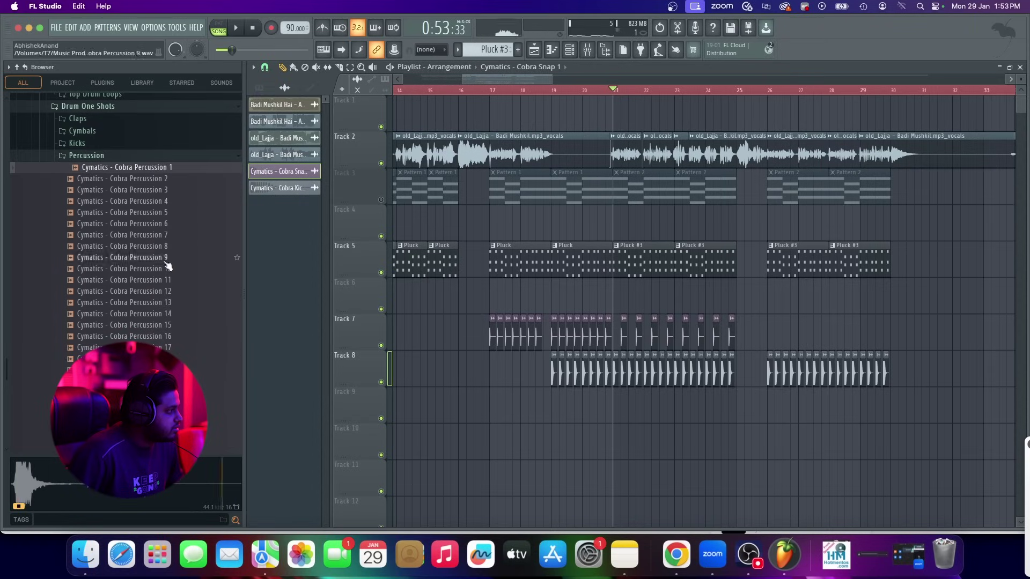
{"action": "left_click", "coordinate": [179, 348]}
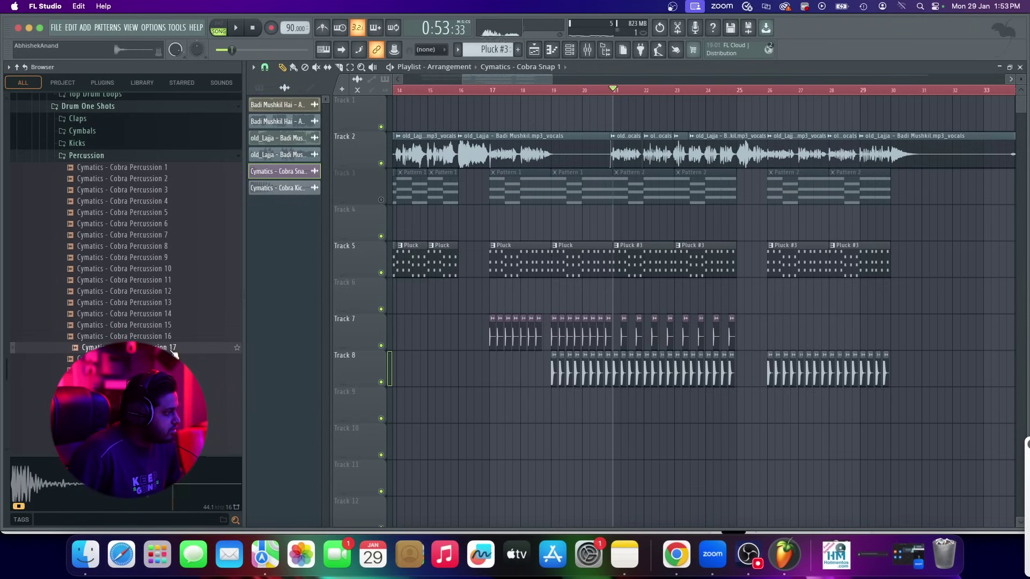
Add Cobra Percussion 17 to Track 9 and place two hits in bar 21, on steps 4 and 7
{"action": "left_click_drag", "start_coordinate": [655, 432], "coordinate": [625, 421]}
{"action": "scroll", "coordinate": [622, 427], "scroll_direction": "up", "scroll_amount": 5}
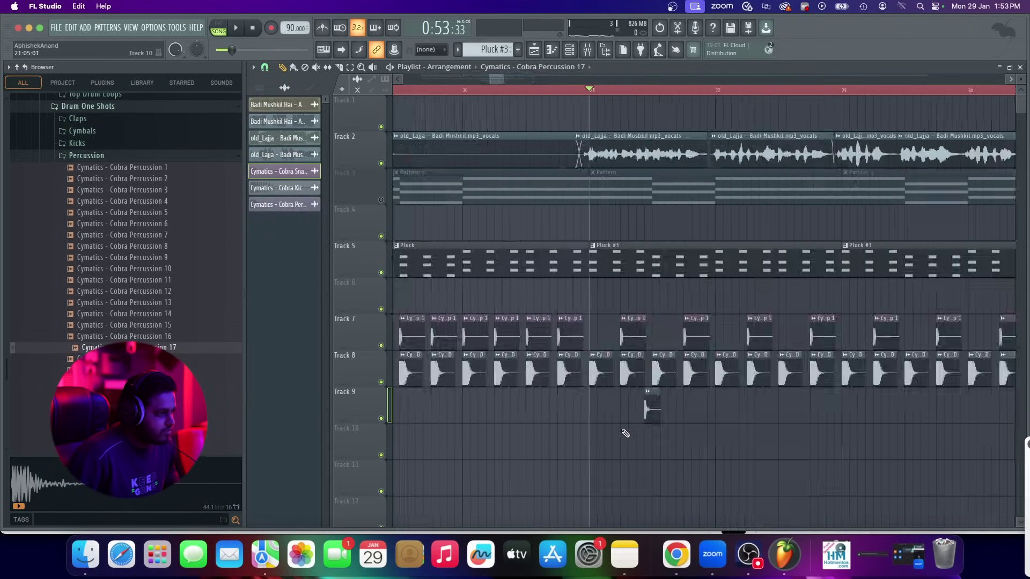
{"action": "key", "text": "space"}
{"action": "key", "text": "space"}
{"action": "left_click", "coordinate": [673, 410]}
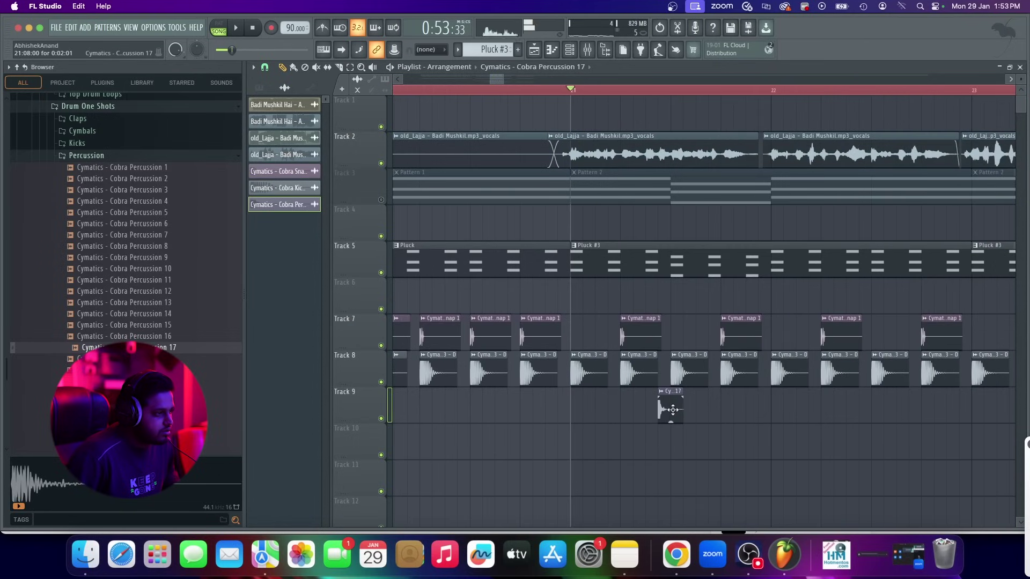
{"action": "key", "text": "space"}
{"action": "left_click", "coordinate": [652, 411]}
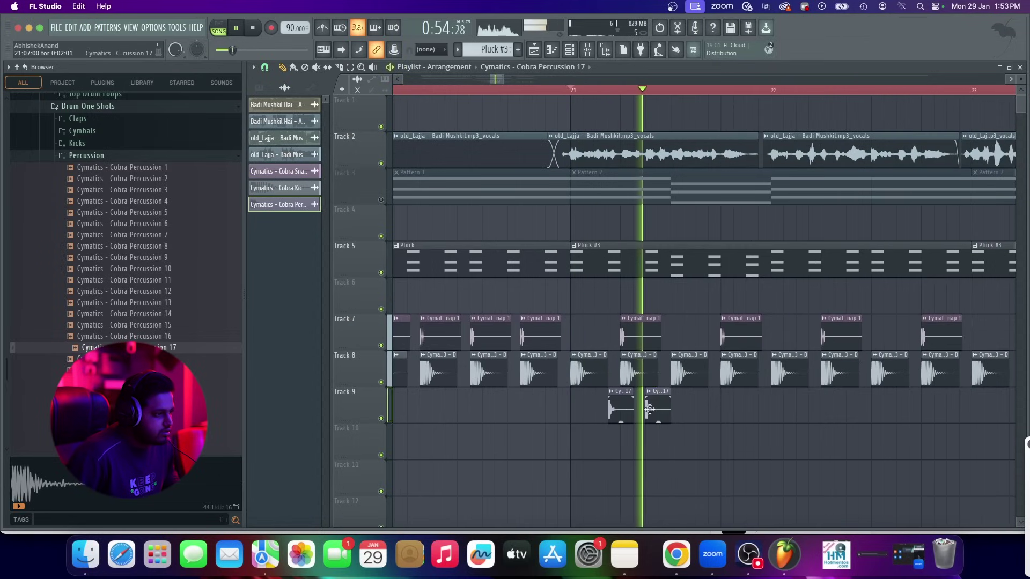
Open the sample settings of the Track 9 percussion clip and audition other Cobra Percussion one-shots as alternatives
{"action": "double_click", "coordinate": [618, 411]}
{"action": "key", "text": "space"}
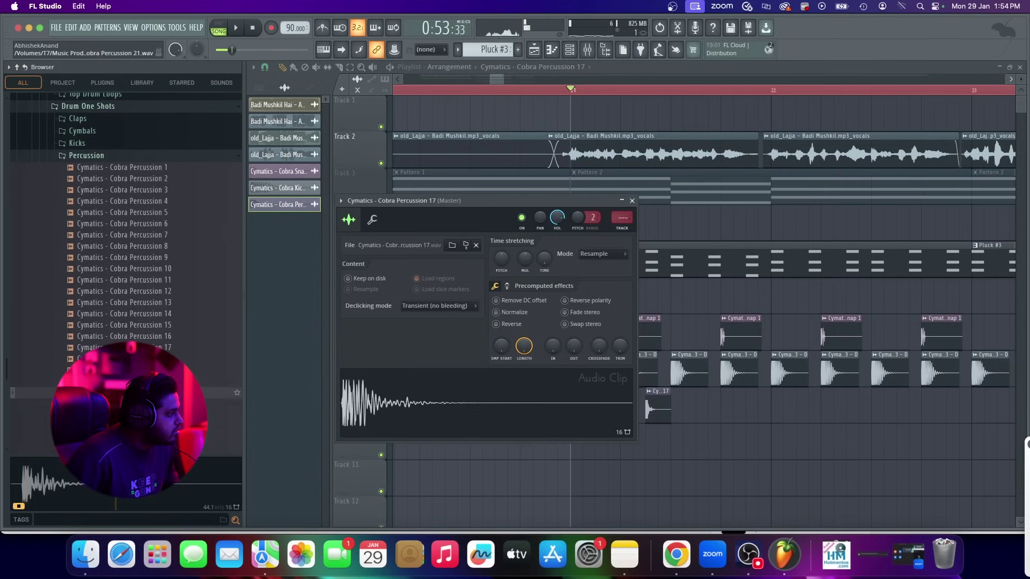
{"action": "left_click", "coordinate": [166, 268]}
{"action": "left_click", "coordinate": [170, 258]}
{"action": "left_click", "coordinate": [180, 236]}
{"action": "left_click", "coordinate": [184, 213]}
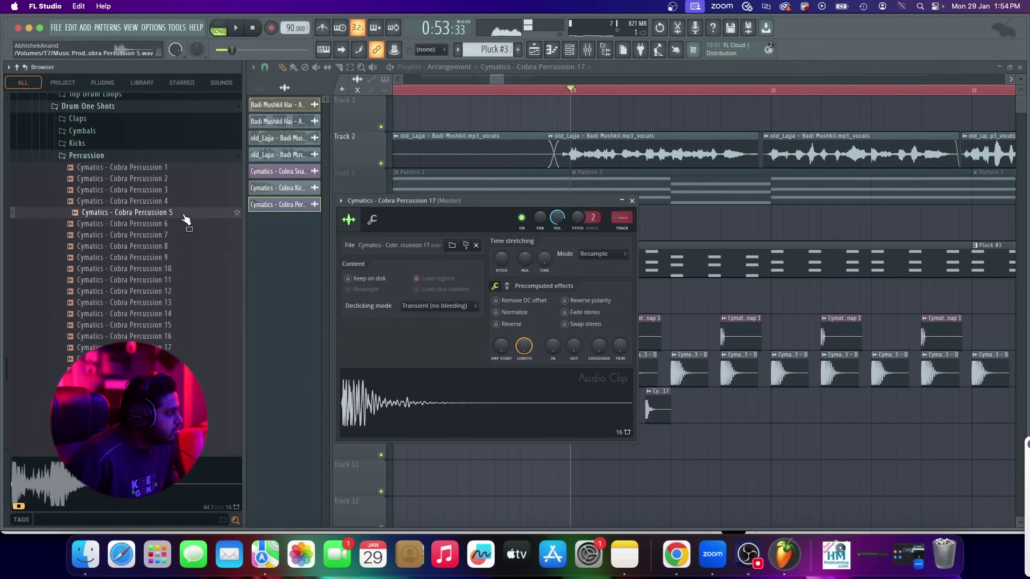
{"action": "left_click", "coordinate": [185, 190]}
{"action": "left_click", "coordinate": [186, 180]}
{"action": "left_click", "coordinate": [189, 169]}
{"action": "left_click", "coordinate": [186, 235]}
{"action": "left_click", "coordinate": [177, 246]}
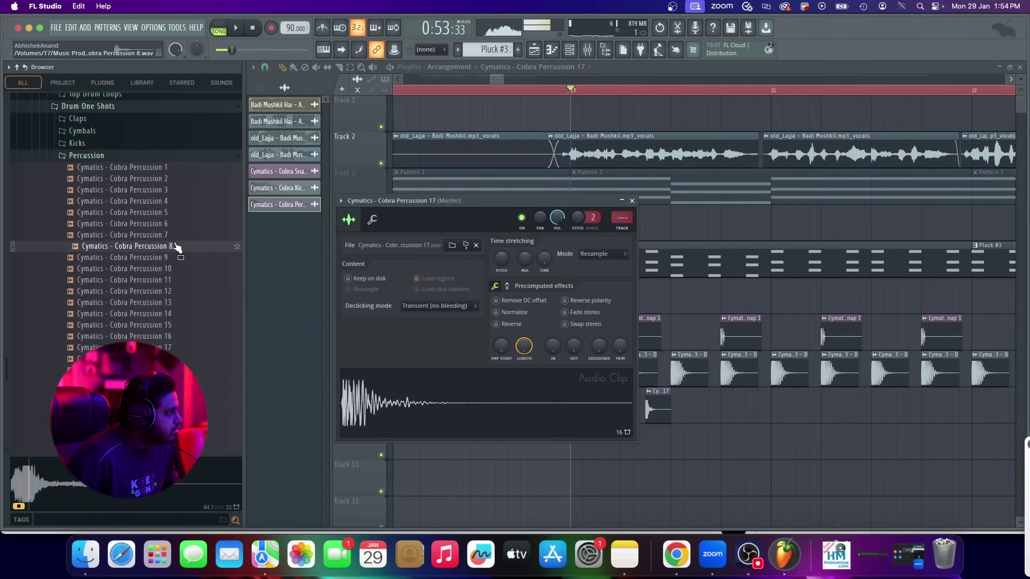
{"action": "left_click", "coordinate": [161, 269]}
Audition the samples in Snares > Rimshot Snares and replace the Track 9 clip's sample with Cobra Rimshot Snare 2
{"action": "left_click", "coordinate": [148, 156]}
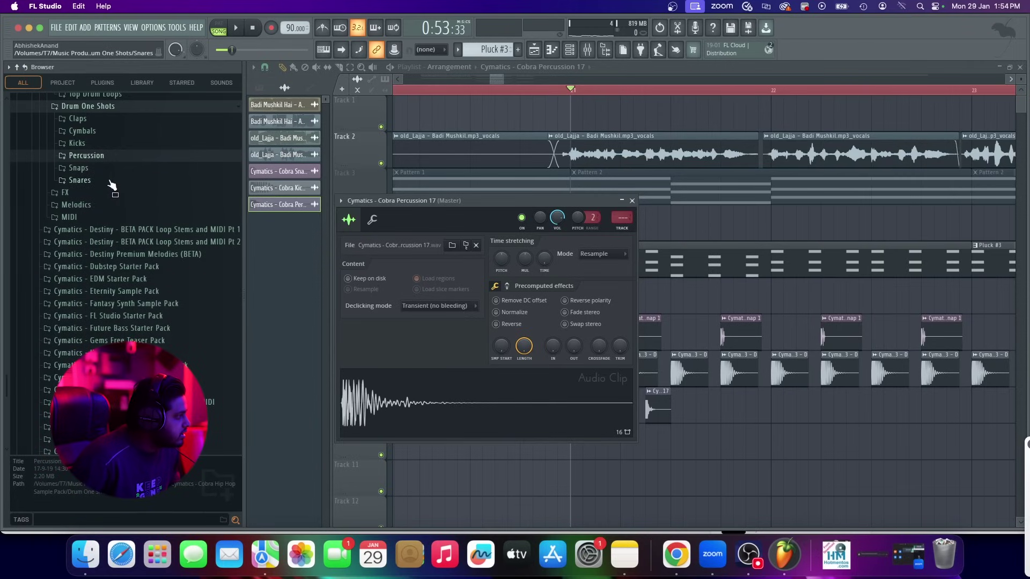
{"action": "left_click", "coordinate": [109, 182]}
{"action": "left_click", "coordinate": [107, 204]}
{"action": "left_click", "coordinate": [110, 273]}
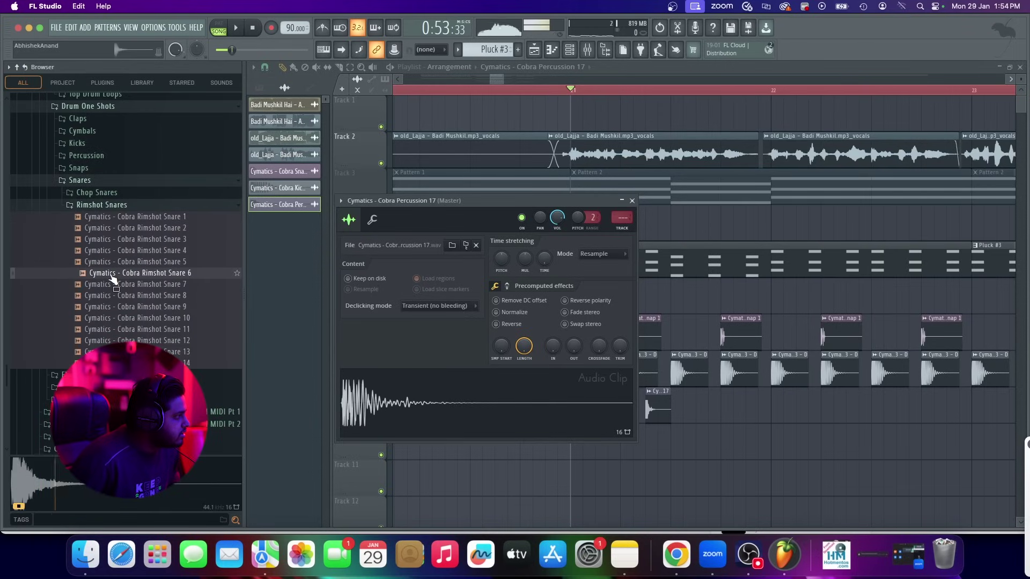
{"action": "left_click", "coordinate": [136, 239]}
{"action": "left_click", "coordinate": [145, 229]}
{"action": "left_click_drag", "start_coordinate": [387, 380], "coordinate": [400, 393]}
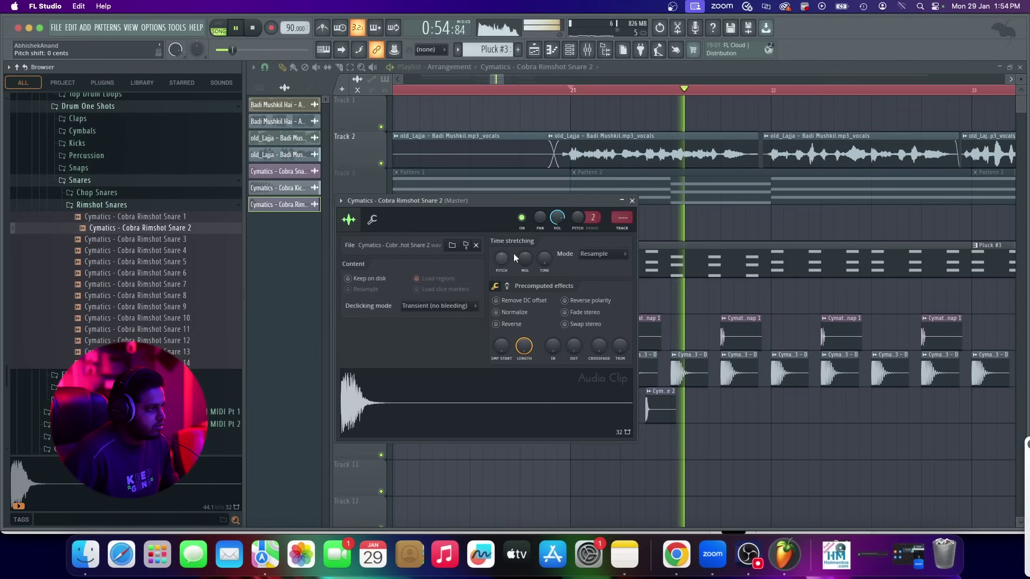
Close the sample settings and add two rimshot hits on Track 9 in bar 21, on steps 12 and 15
{"action": "left_click", "coordinate": [633, 201]}
{"action": "scroll", "coordinate": [601, 479], "scroll_direction": "down", "scroll_amount": 4}
{"action": "key", "text": "space"}
{"action": "scroll", "coordinate": [676, 417], "scroll_direction": "up", "scroll_amount": 5}
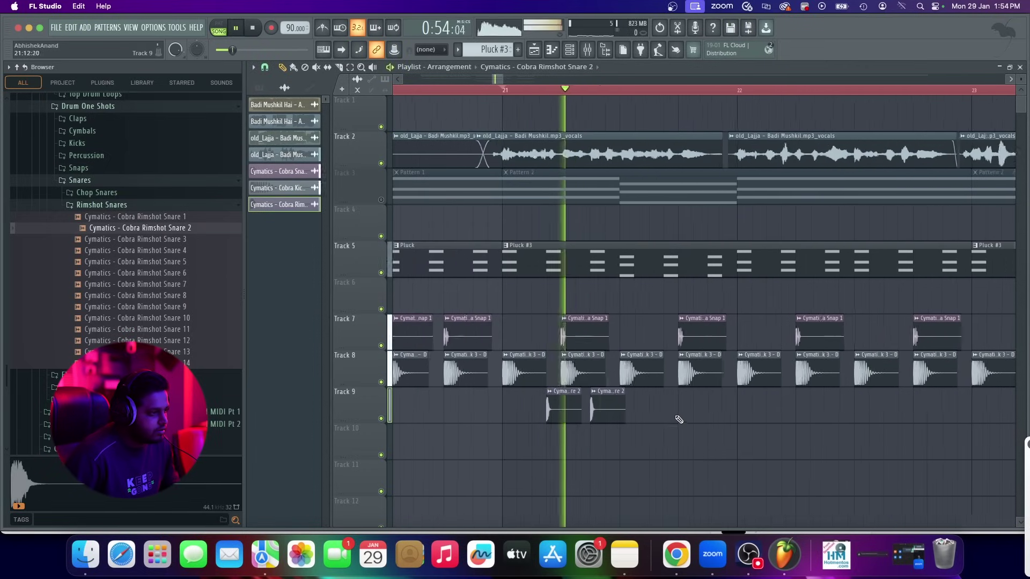
{"action": "left_click", "coordinate": [674, 415]}
{"action": "left_click", "coordinate": [709, 417]}
{"action": "scroll", "coordinate": [716, 421], "scroll_direction": "down", "scroll_amount": 4}
{"action": "scroll", "coordinate": [724, 421], "scroll_direction": "up", "scroll_amount": 3}
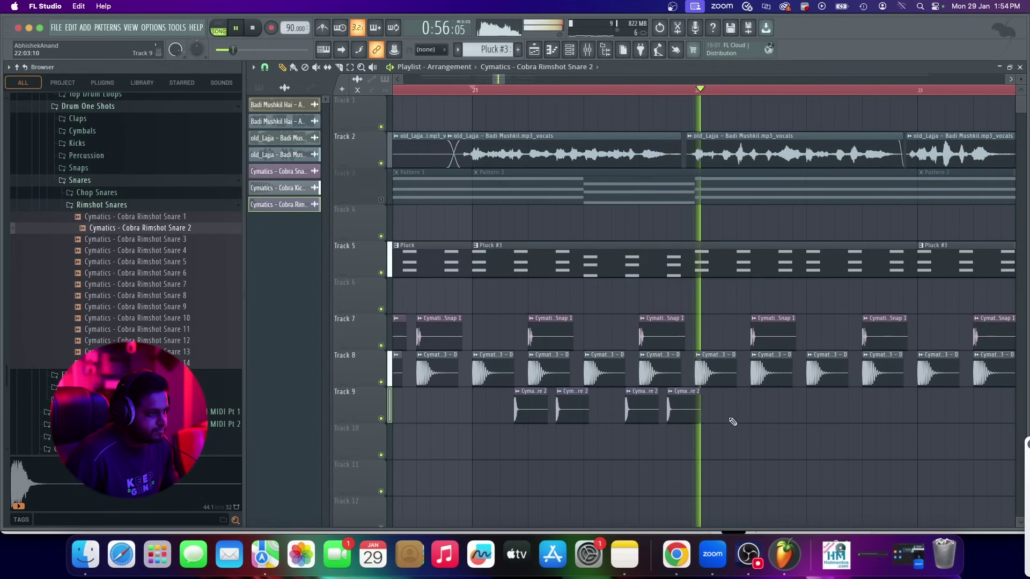
Add four rimshot hits on Track 9 in bar 22, on steps 4, 7, 12 and 15
{"action": "left_click", "coordinate": [743, 417]}
{"action": "left_click", "coordinate": [780, 417]}
{"action": "left_click", "coordinate": [849, 417]}
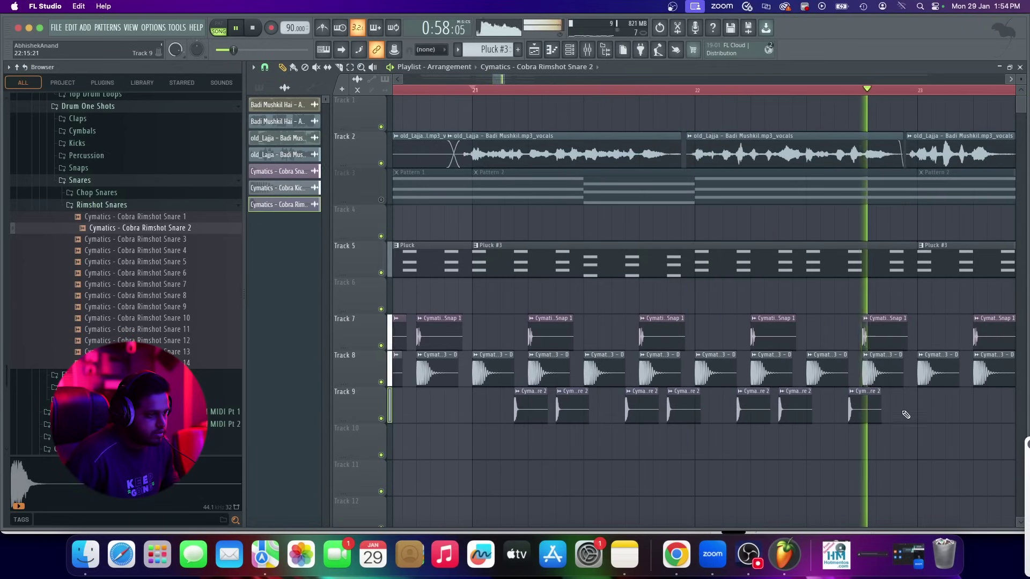
{"action": "left_click", "coordinate": [905, 417]}
{"action": "scroll", "coordinate": [745, 459], "scroll_direction": "down", "scroll_amount": 1}
{"action": "scroll", "coordinate": [837, 430], "scroll_direction": "up", "scroll_amount": 1}
Restart playback and repeat the rimshot pattern on Track 9 in bar 23, on steps 4, 7, 12 and 15
{"action": "key", "text": "space"}
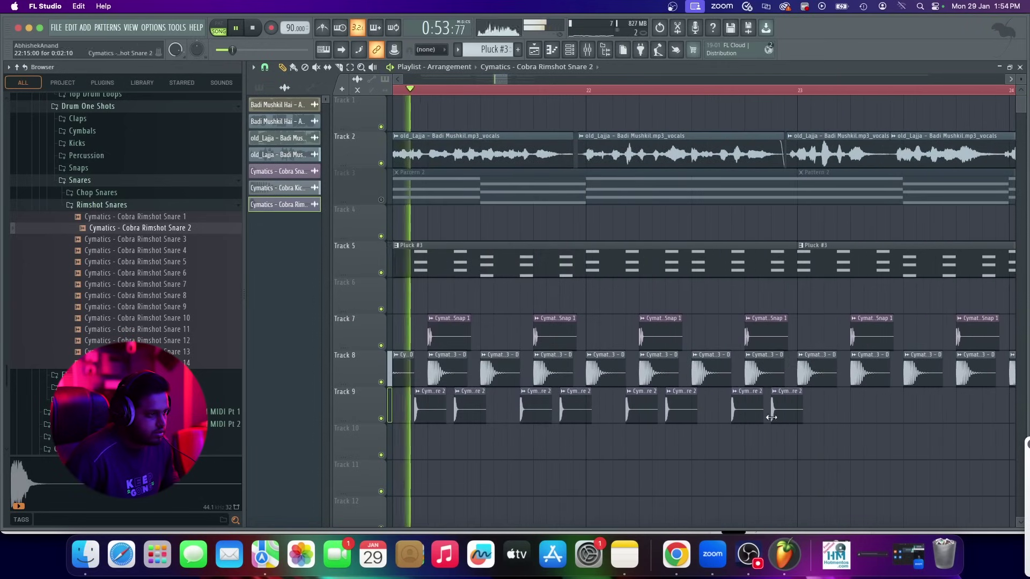
{"action": "scroll", "coordinate": [802, 442], "scroll_direction": "down", "scroll_amount": 4}
{"action": "scroll", "coordinate": [807, 443], "scroll_direction": "up", "scroll_amount": 3}
{"action": "left_click", "coordinate": [792, 418]}
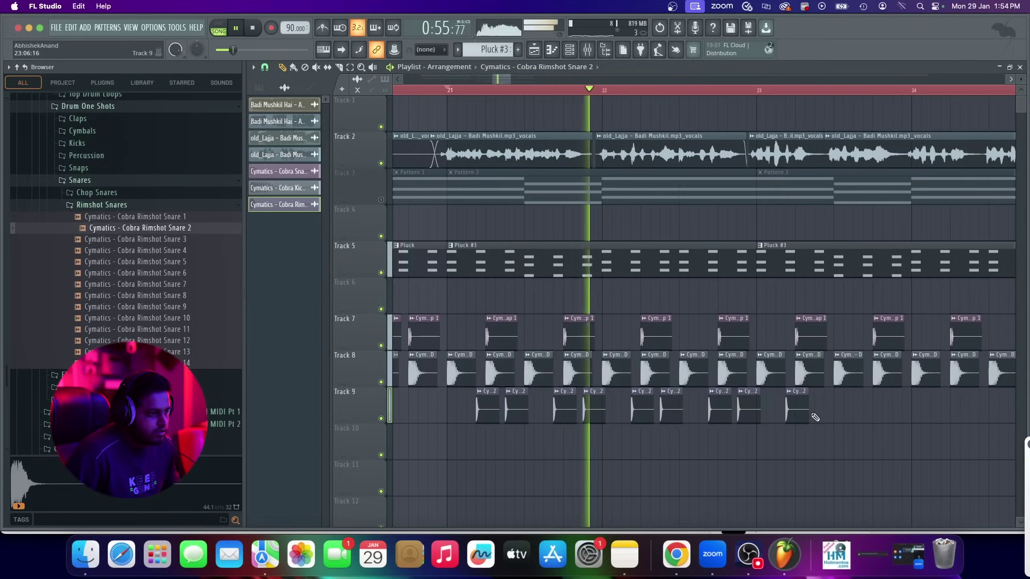
{"action": "scroll", "coordinate": [816, 417], "scroll_direction": "up", "scroll_amount": 2}
{"action": "left_click", "coordinate": [816, 418]}
{"action": "left_click", "coordinate": [900, 418]}
{"action": "scroll", "coordinate": [841, 428], "scroll_direction": "down", "scroll_amount": 4}
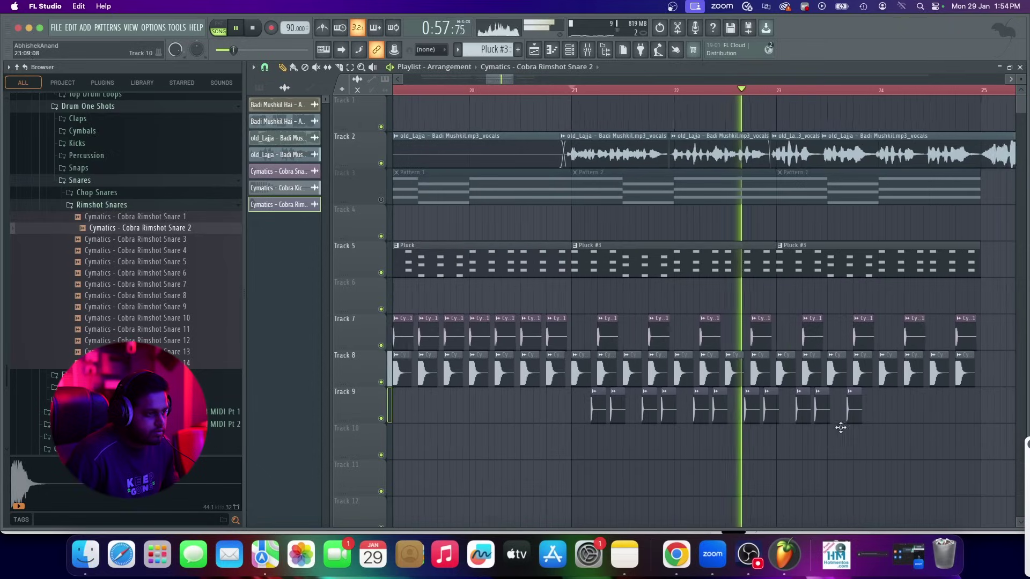
{"action": "scroll", "coordinate": [845, 424], "scroll_direction": "up", "scroll_amount": 4}
{"action": "left_click", "coordinate": [866, 414]}
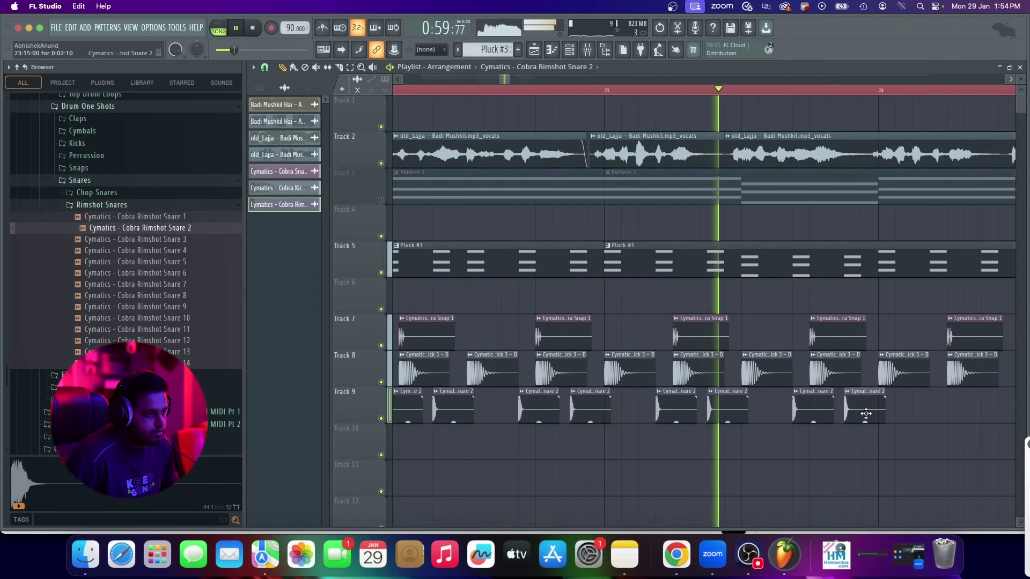
Complete the rimshot pattern on Track 9 in bar 24 with hits on steps 4, 7, 12 and 15
{"action": "left_click", "coordinate": [937, 414]}
{"action": "scroll", "coordinate": [909, 416], "scroll_direction": "down", "scroll_amount": 4}
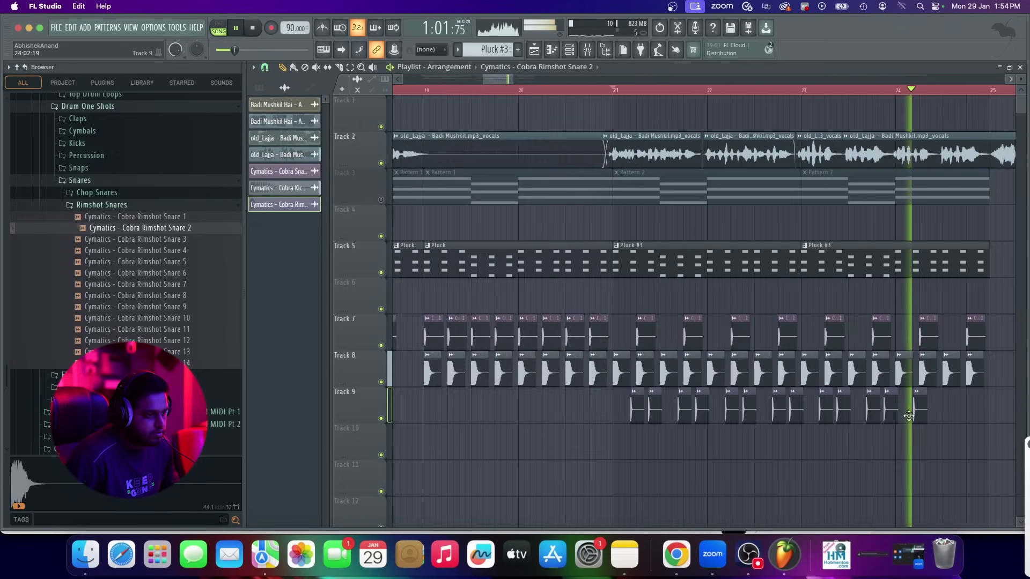
{"action": "scroll", "coordinate": [937, 416], "scroll_direction": "up", "scroll_amount": 4}
{"action": "left_click_drag", "start_coordinate": [950, 415], "coordinate": [941, 416]}
{"action": "scroll", "coordinate": [816, 428], "scroll_direction": "down", "scroll_amount": 3}
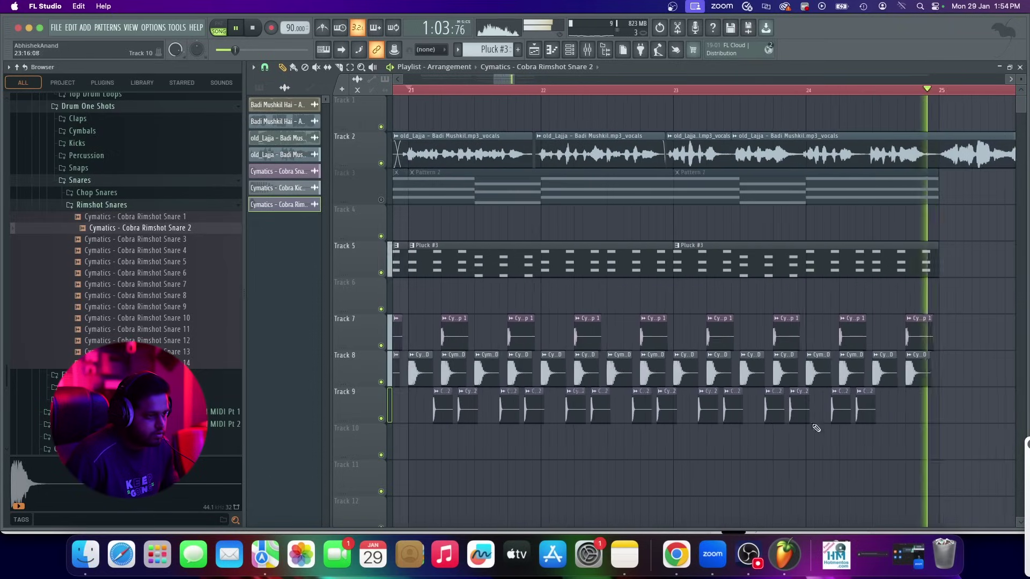
{"action": "scroll", "coordinate": [894, 424], "scroll_direction": "up", "scroll_amount": 4}
{"action": "key", "text": "space"}
{"action": "scroll", "coordinate": [823, 429], "scroll_direction": "down", "scroll_amount": 3}
{"action": "scroll", "coordinate": [868, 419], "scroll_direction": "up", "scroll_amount": 3}
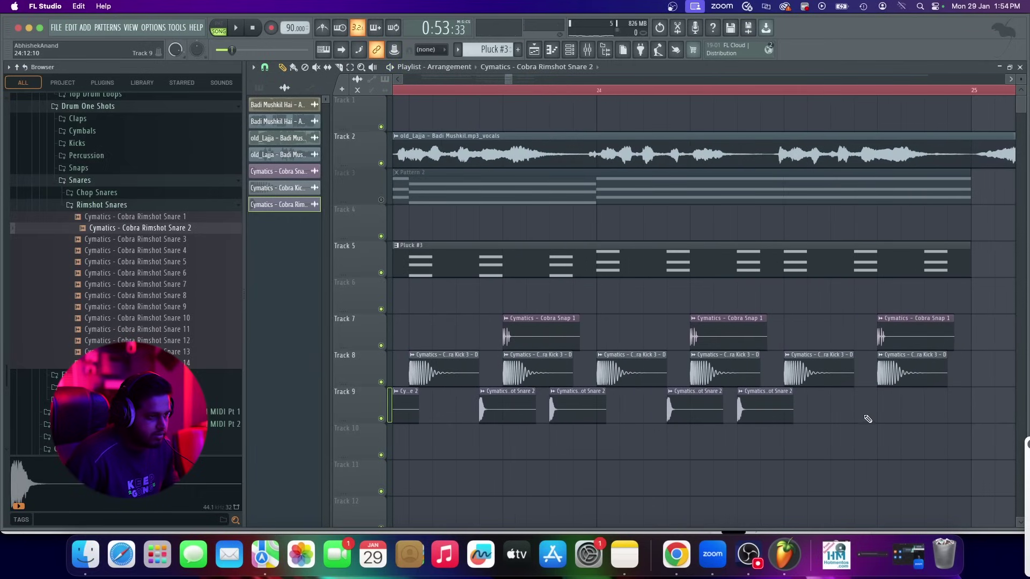
{"action": "scroll", "coordinate": [880, 380], "scroll_direction": "down", "scroll_amount": 3}
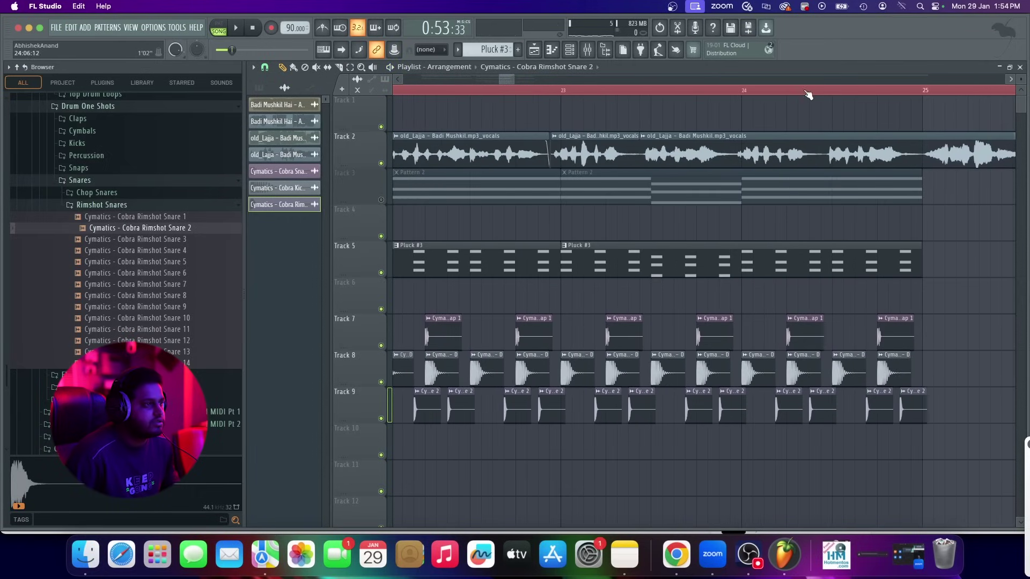
Play the arrangement from bar 16 to listen to the drum section with the new snaps and rimshots
{"action": "scroll", "coordinate": [886, 408], "scroll_direction": "down", "scroll_amount": 3}
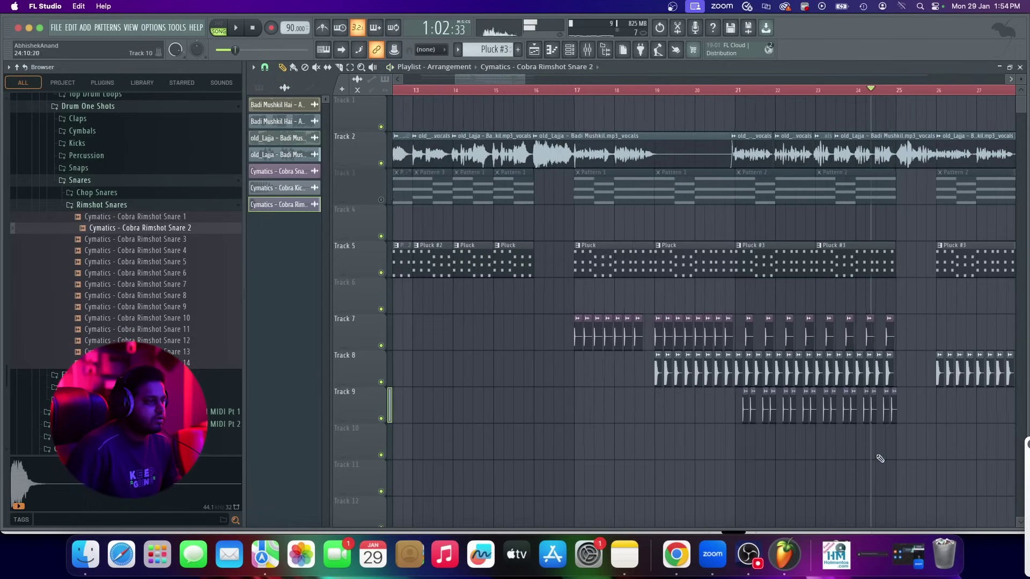
{"action": "key", "text": "space"}
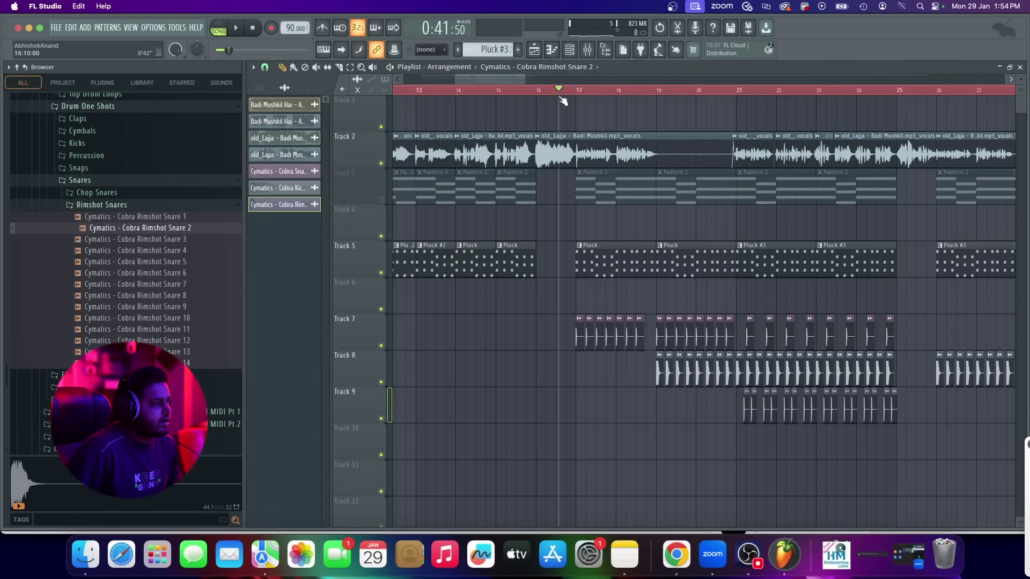
{"action": "key", "text": "space"}
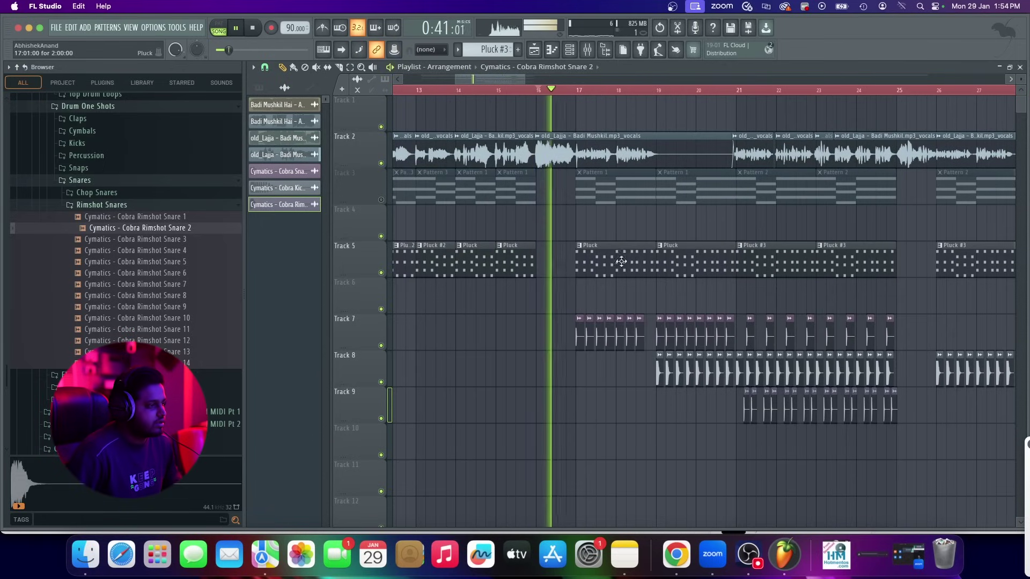
Shorten the Pluck clip starting at bar 17 on Track 5 so it ends with the last snap before bar 19, and play it
{"action": "scroll", "coordinate": [609, 270], "scroll_direction": "down", "scroll_amount": 3}
{"action": "scroll", "coordinate": [609, 270], "scroll_direction": "up", "scroll_amount": 5}
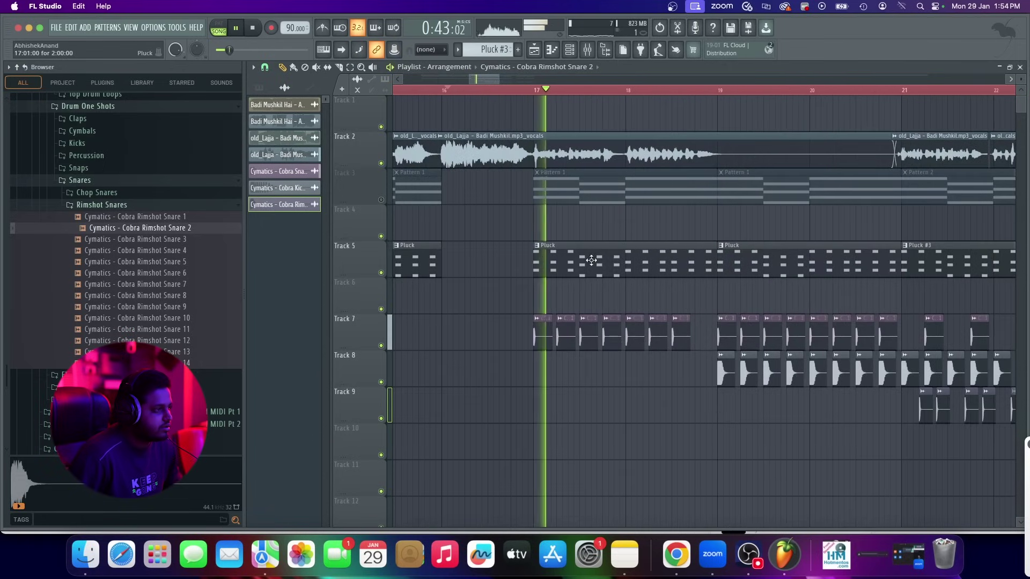
{"action": "scroll", "coordinate": [599, 275], "scroll_direction": "down", "scroll_amount": 2}
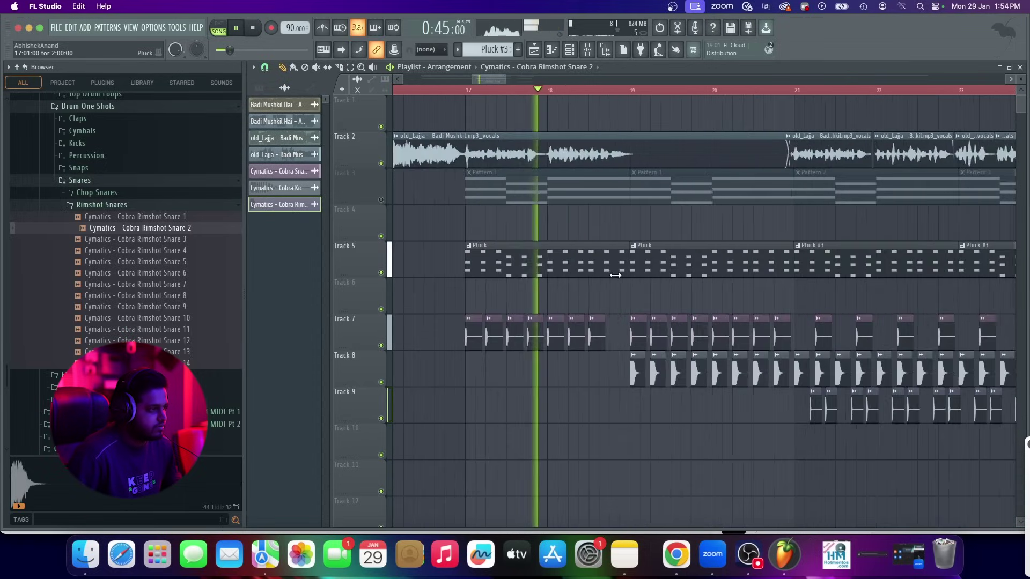
{"action": "scroll", "coordinate": [616, 275], "scroll_direction": "up", "scroll_amount": 3}
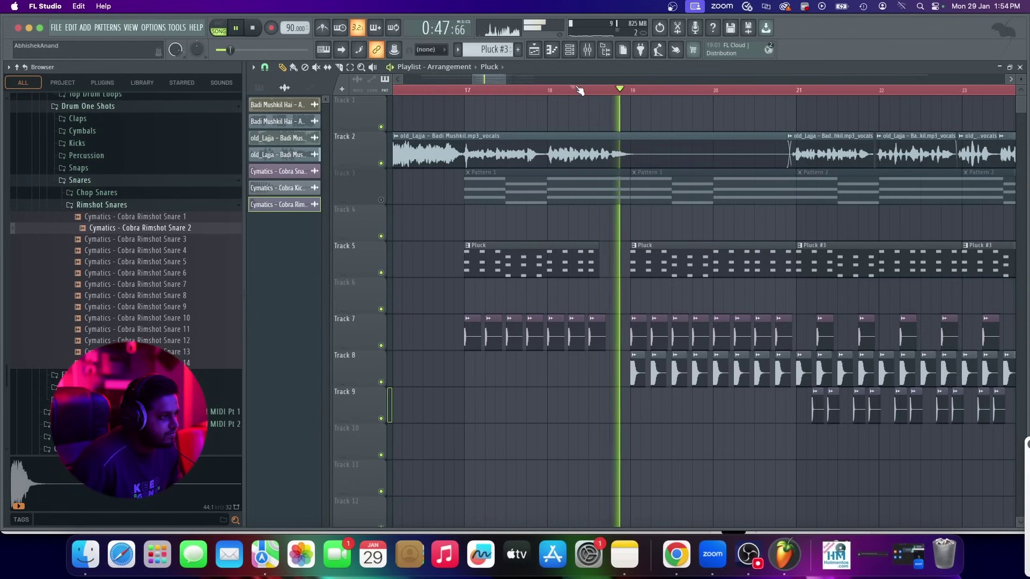
{"action": "scroll", "coordinate": [569, 333], "scroll_direction": "down", "scroll_amount": 5}
{"action": "scroll", "coordinate": [590, 343], "scroll_direction": "up", "scroll_amount": 4}
{"action": "scroll", "coordinate": [595, 362], "scroll_direction": "down", "scroll_amount": 4}
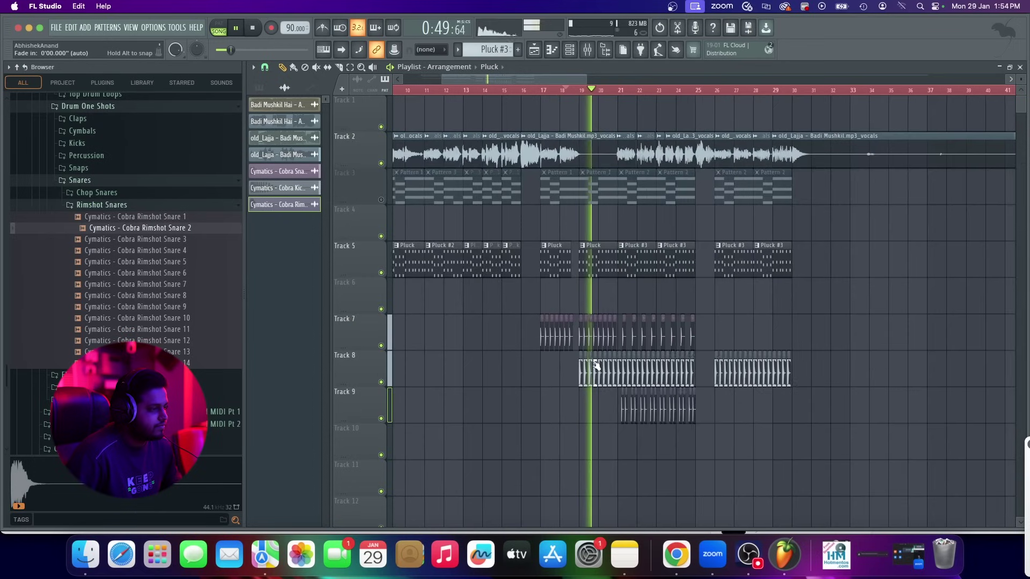
{"action": "scroll", "coordinate": [629, 370], "scroll_direction": "up", "scroll_amount": 5}
{"action": "scroll", "coordinate": [643, 372], "scroll_direction": "down", "scroll_amount": 3}
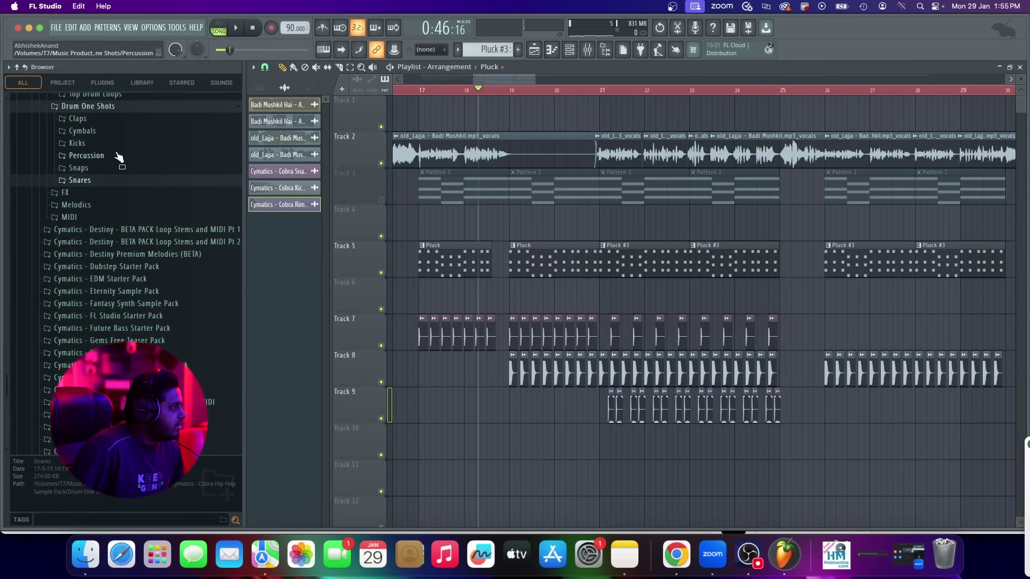
Audition samples in the Cobra Hip Hop pack's 808s folder, including 808 7 - D, 808 9 - E and 808 13 - E
{"action": "scroll", "coordinate": [116, 156], "scroll_direction": "up", "scroll_amount": 5}
{"action": "scroll", "coordinate": [99, 171], "scroll_direction": "up", "scroll_amount": 2}
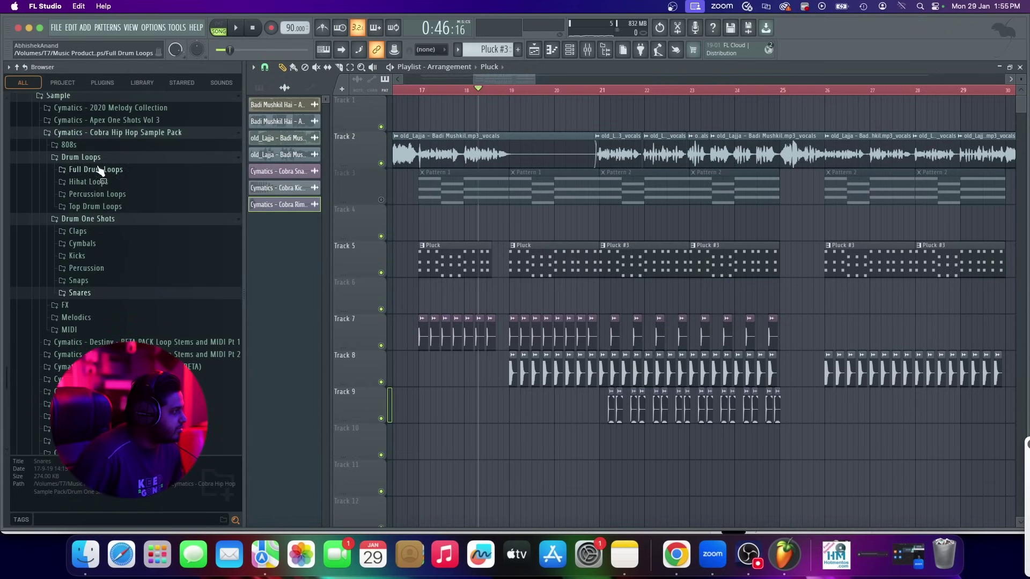
{"action": "left_click", "coordinate": [101, 147]}
{"action": "left_click", "coordinate": [120, 179]}
{"action": "left_click", "coordinate": [149, 223]}
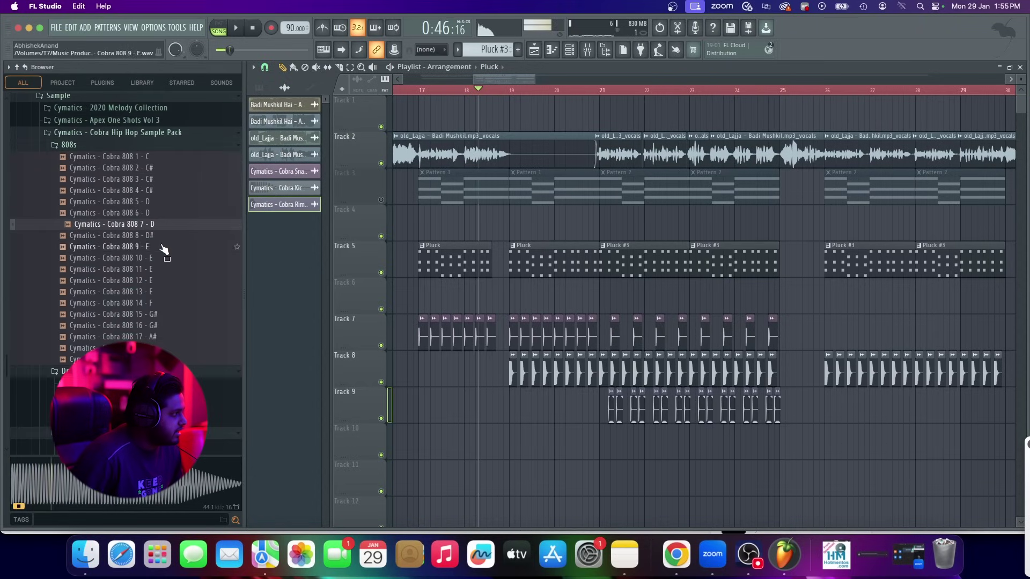
{"action": "left_click", "coordinate": [145, 214]}
{"action": "left_click", "coordinate": [175, 247]}
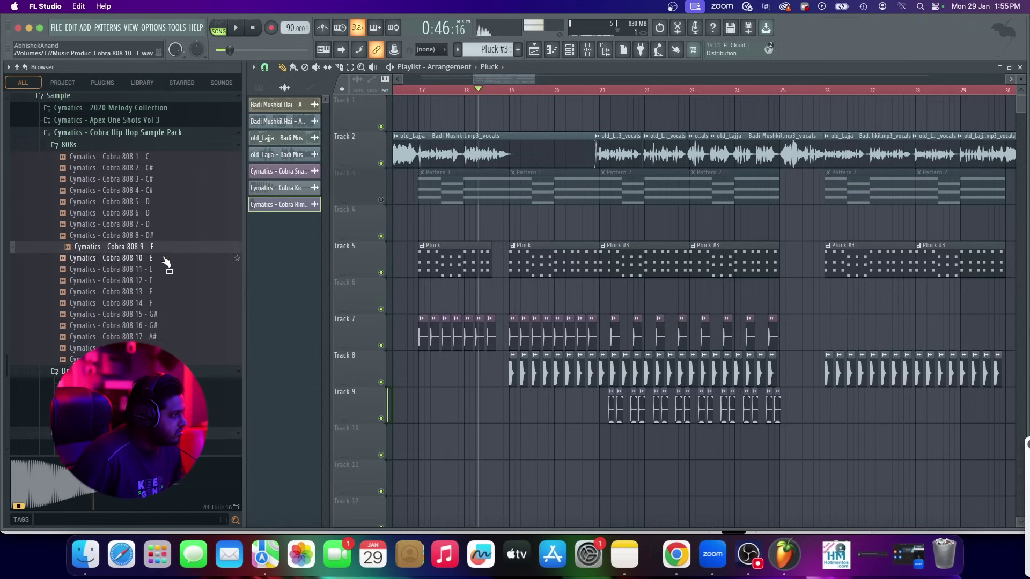
{"action": "left_click", "coordinate": [170, 292]}
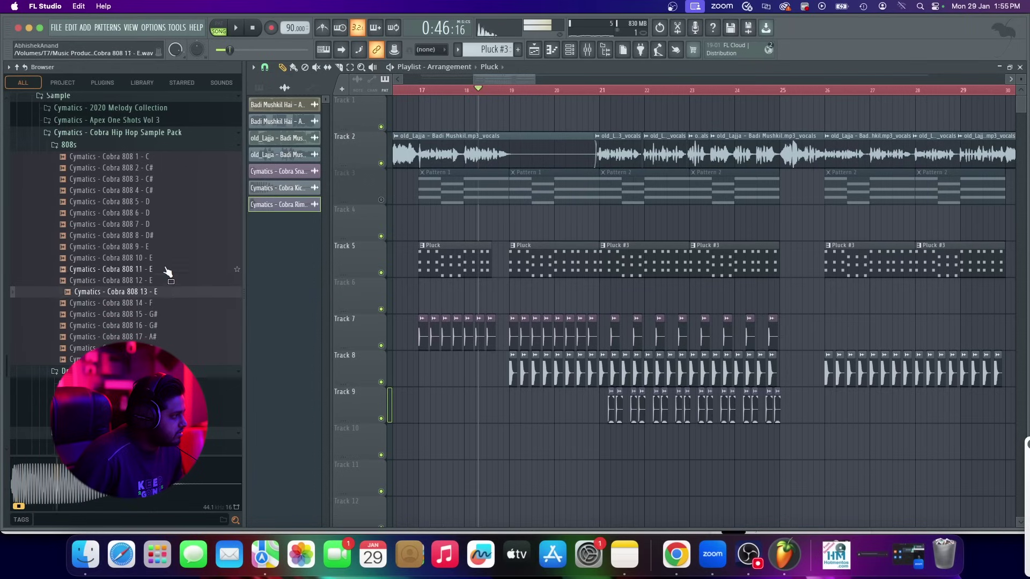
Place the Cymatics - Cobra 808 9 - E sample on Track 10, at about step 11 of bar 20
{"action": "left_click", "coordinate": [163, 248]}
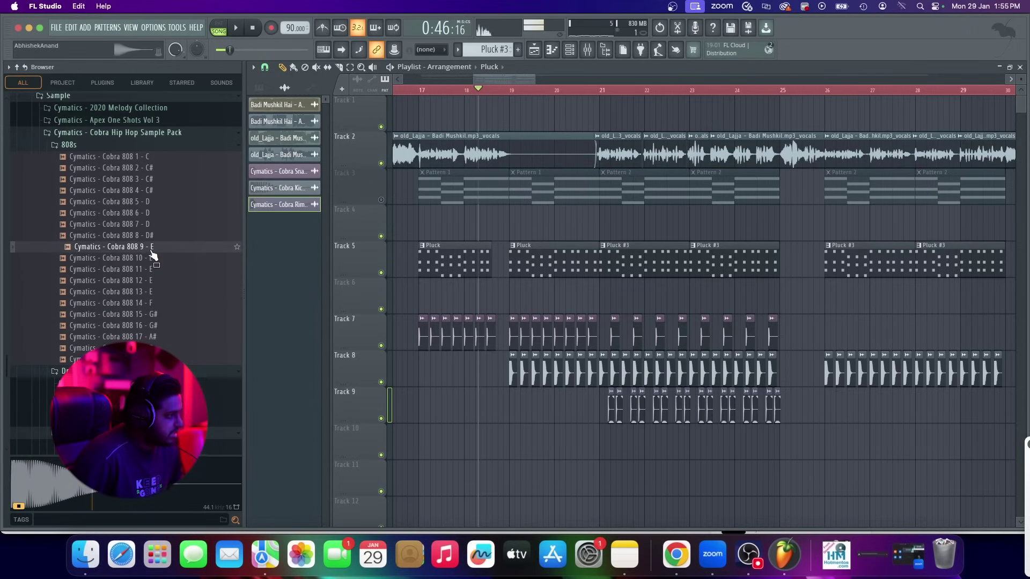
{"action": "left_click_drag", "start_coordinate": [584, 458], "coordinate": [584, 457]}
{"action": "scroll", "coordinate": [579, 448], "scroll_direction": "up", "scroll_amount": 5}
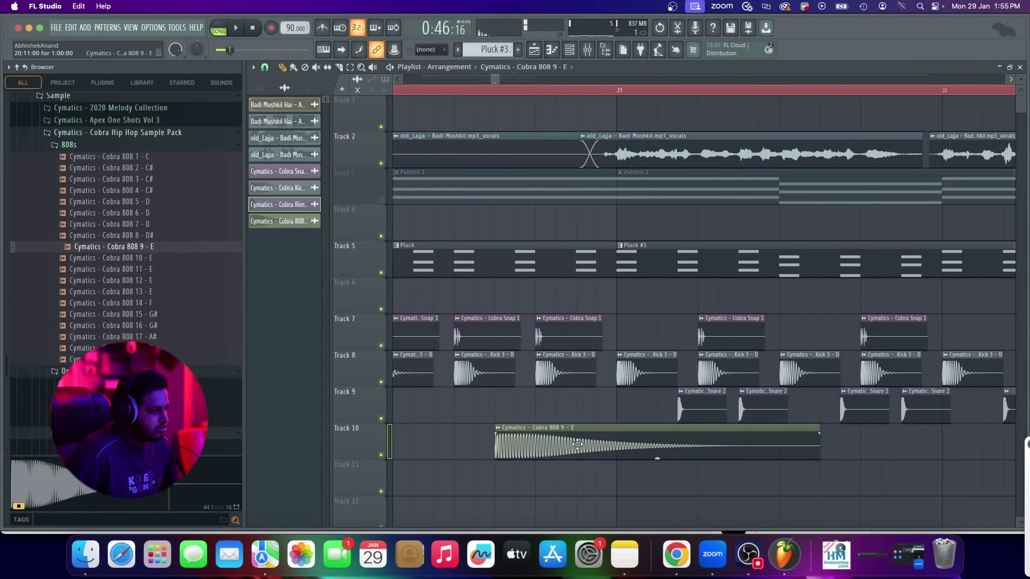
Set the 808 sample's root note to F5 and its pitch shift to +100 cents in the channel settings
{"action": "double_click", "coordinate": [560, 442]}
{"action": "left_click", "coordinate": [391, 232]}
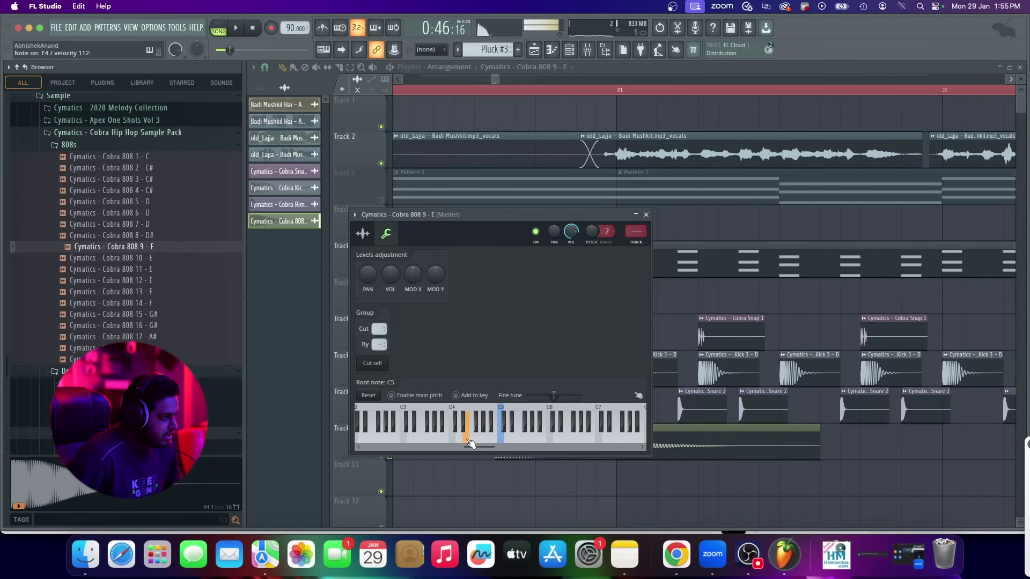
{"action": "right_click", "coordinate": [523, 439]}
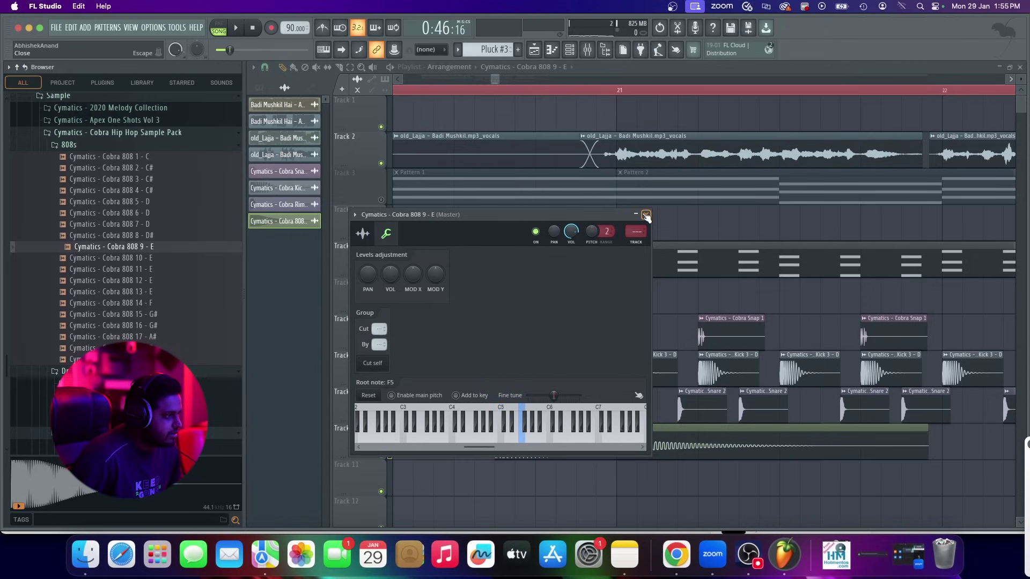
{"action": "left_click", "coordinate": [363, 234]}
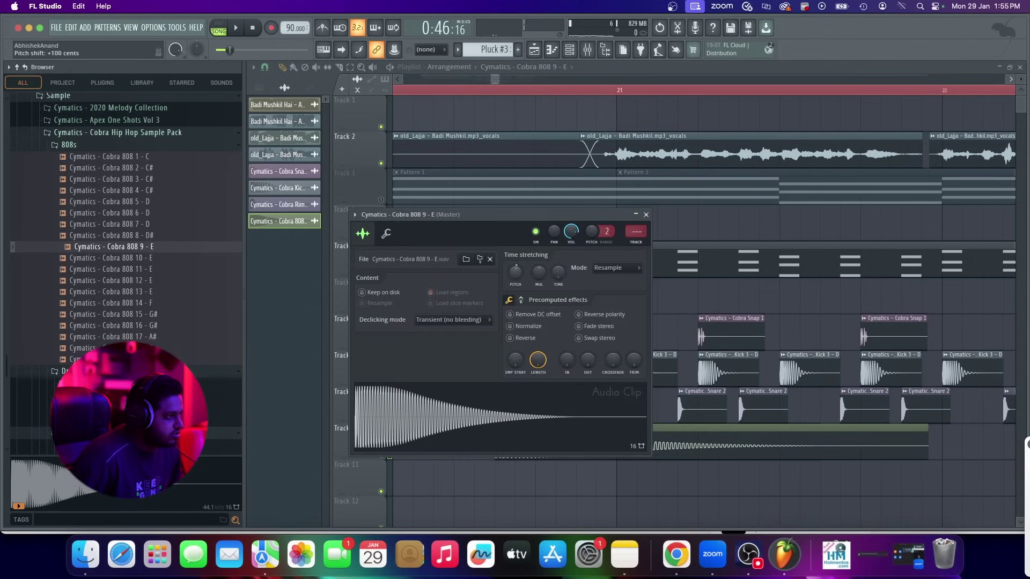
{"action": "left_click_drag", "start_coordinate": [516, 273], "coordinate": [515, 268]}
{"action": "left_click", "coordinate": [646, 215]}
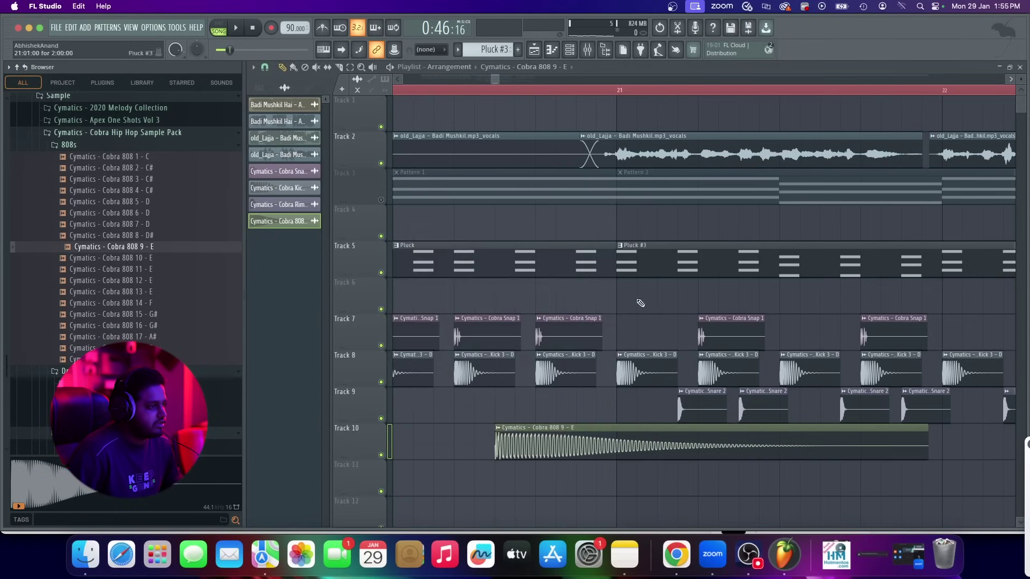
Move the 808 clip on Track 10 to the start of bar 21 and play the arrangement leading into it
{"action": "scroll", "coordinate": [619, 445], "scroll_direction": "down", "scroll_amount": 6}
{"action": "left_click_drag", "start_coordinate": [620, 446], "coordinate": [771, 464]}
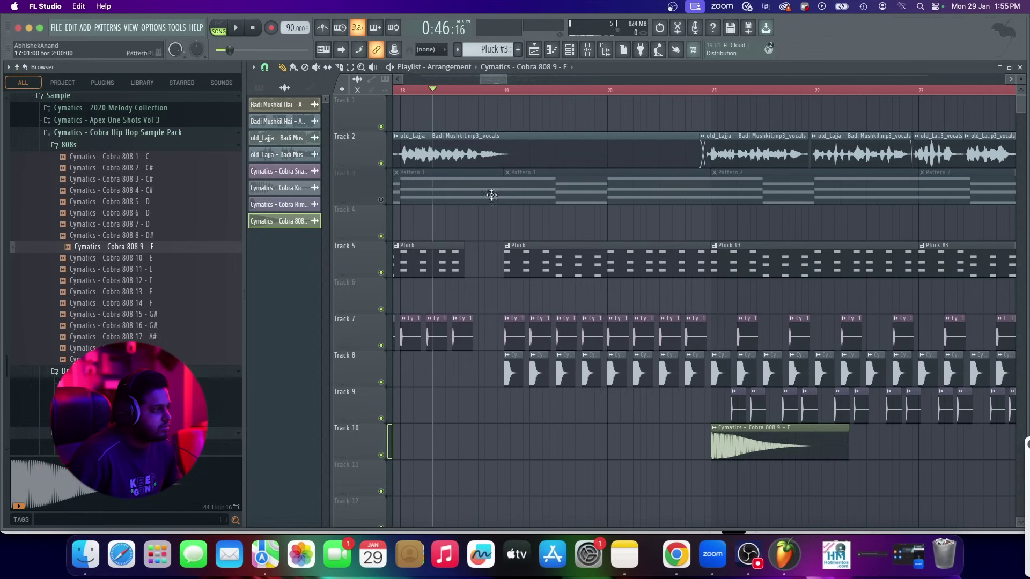
{"action": "scroll", "coordinate": [697, 453], "scroll_direction": "down", "scroll_amount": 8}
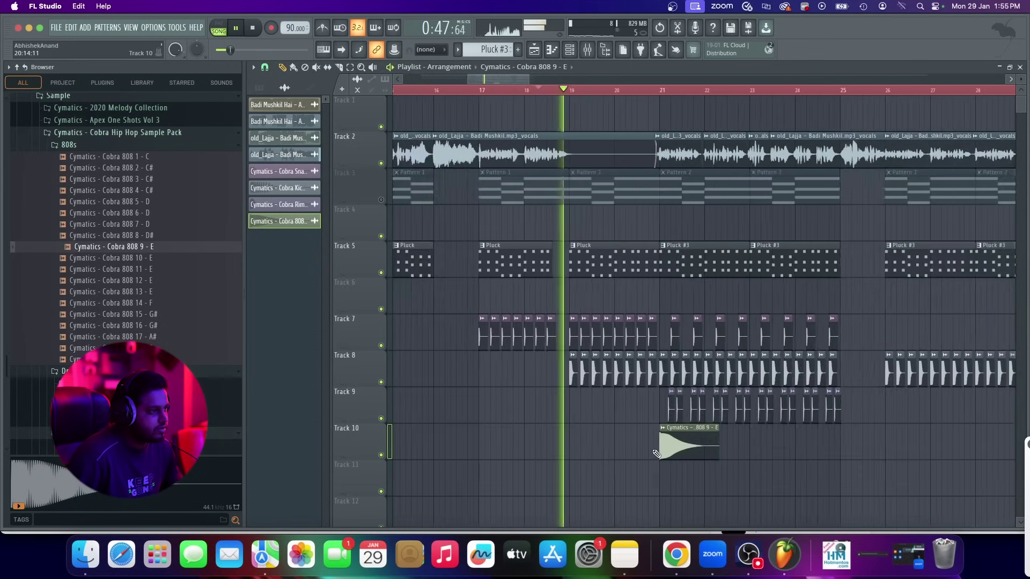
{"action": "scroll", "coordinate": [657, 447], "scroll_direction": "up", "scroll_amount": 8}
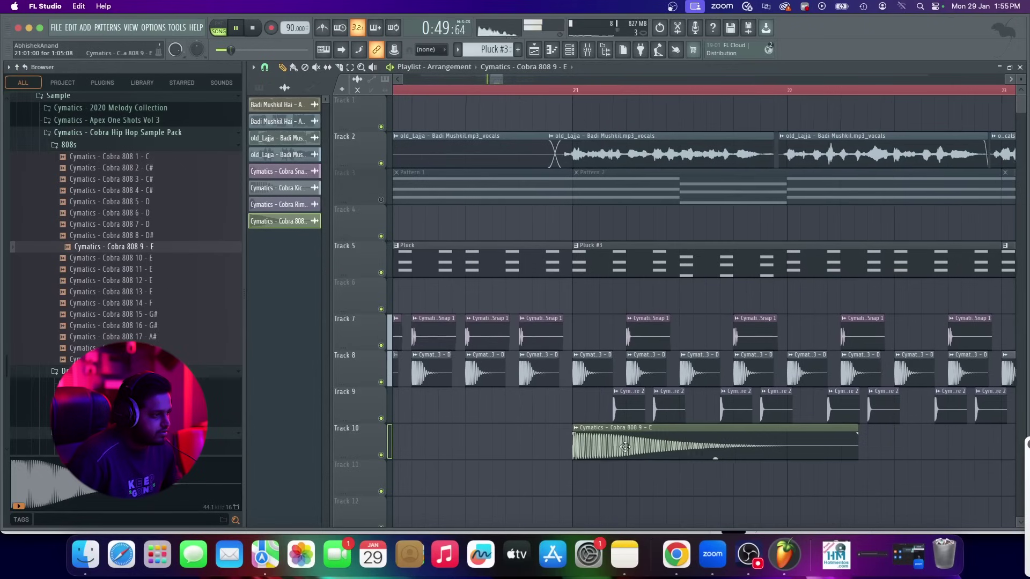
Try shortening the 808 clip on Track 10, stop playback and delete the clip from the playlist
{"action": "double_click", "coordinate": [620, 442]}
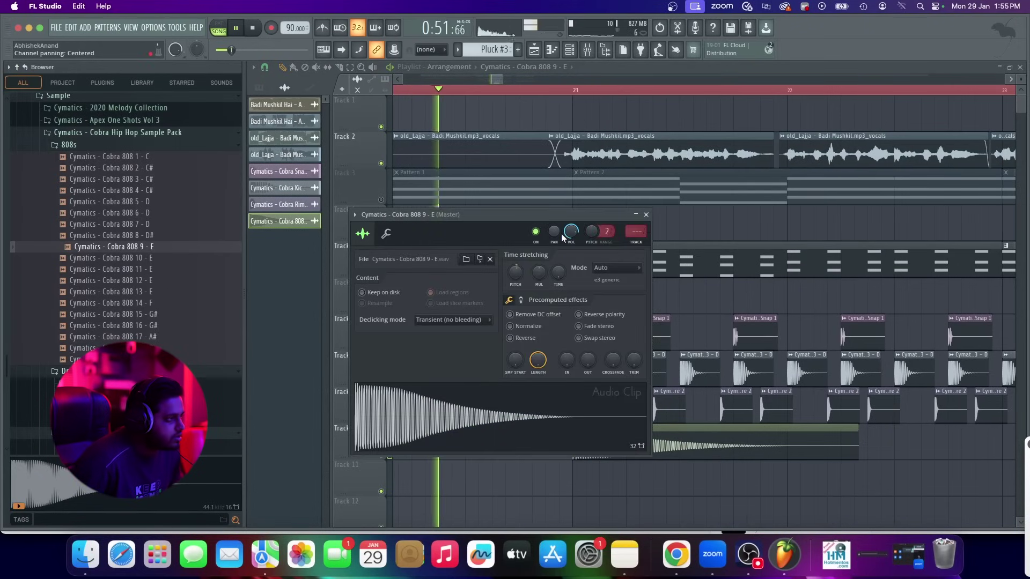
{"action": "left_click", "coordinate": [646, 216]}
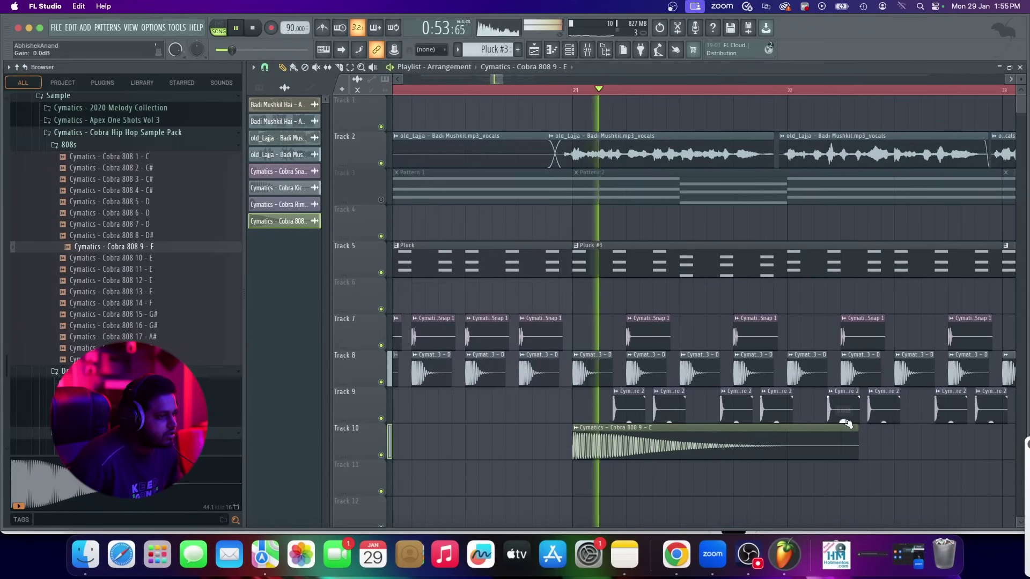
{"action": "left_click_drag", "start_coordinate": [859, 428], "coordinate": [611, 436]}
{"action": "key", "text": "space"}
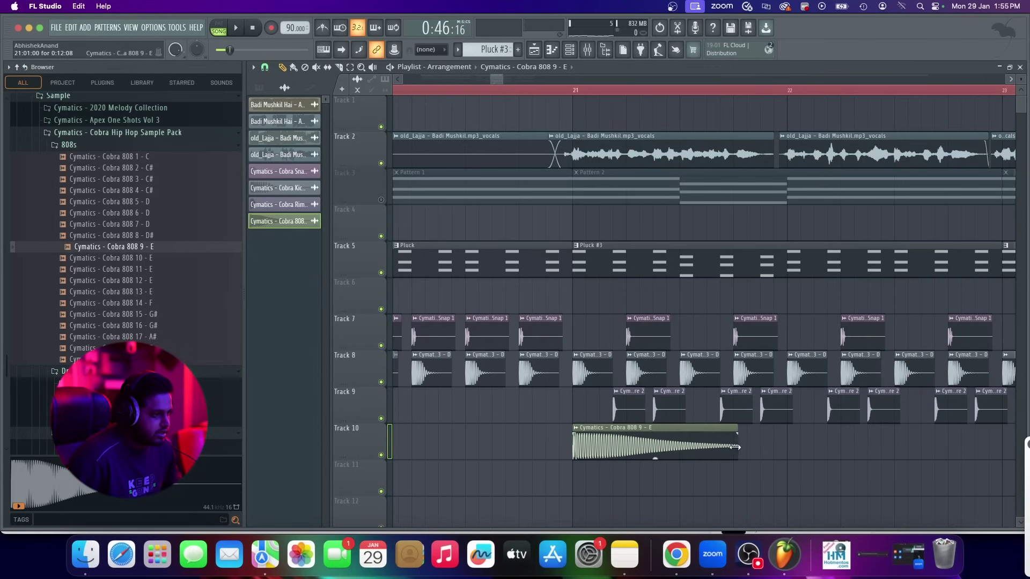
{"action": "right_click", "coordinate": [664, 452]}
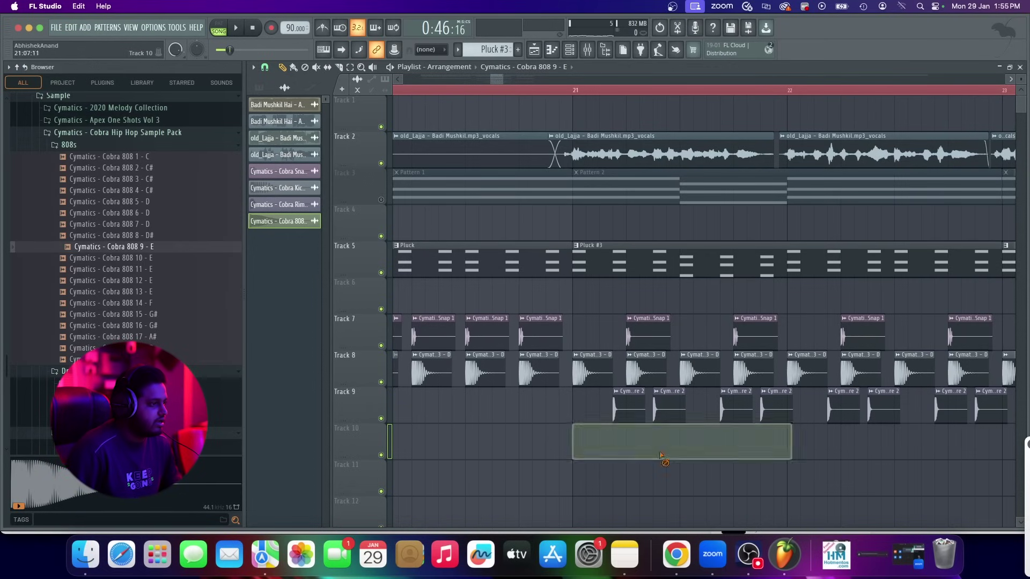
Try adding an F5 note for the 808 channel at the start of the Pluck #3 pattern, and remove it
{"action": "left_click", "coordinate": [569, 50]}
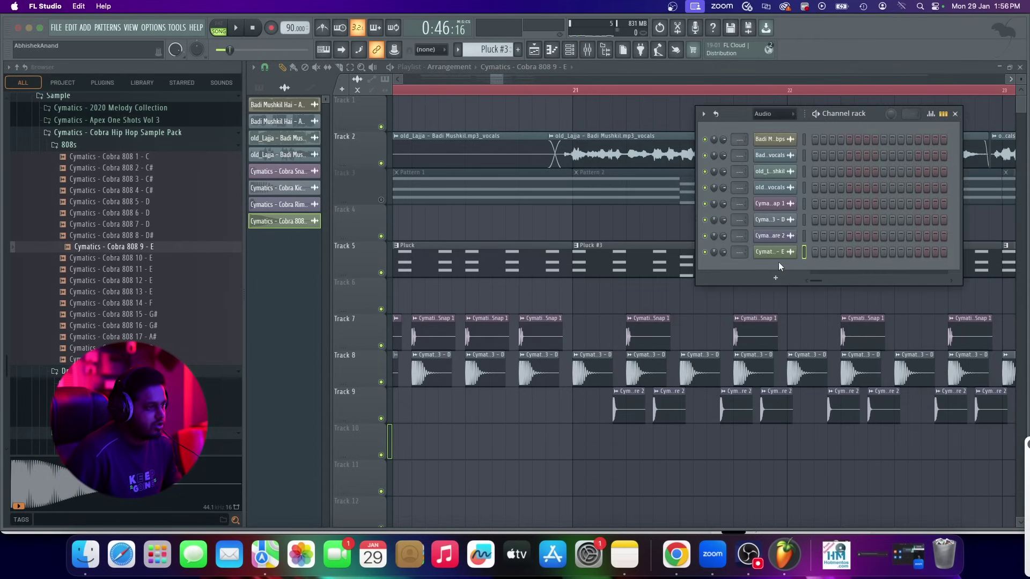
{"action": "right_click", "coordinate": [778, 256]}
{"action": "left_click", "coordinate": [831, 253]}
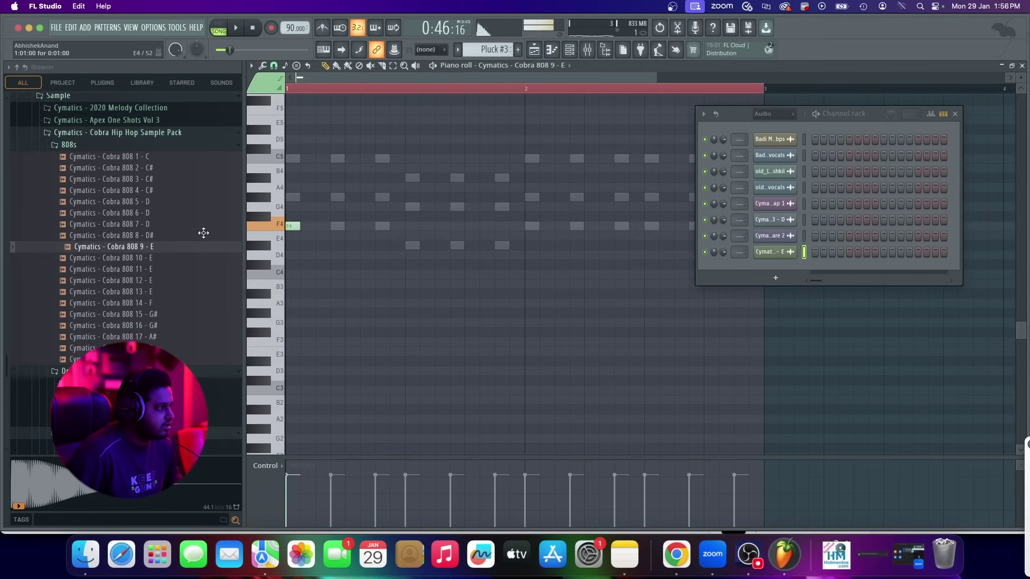
{"action": "left_click_drag", "start_coordinate": [195, 136], "coordinate": [137, 260]}
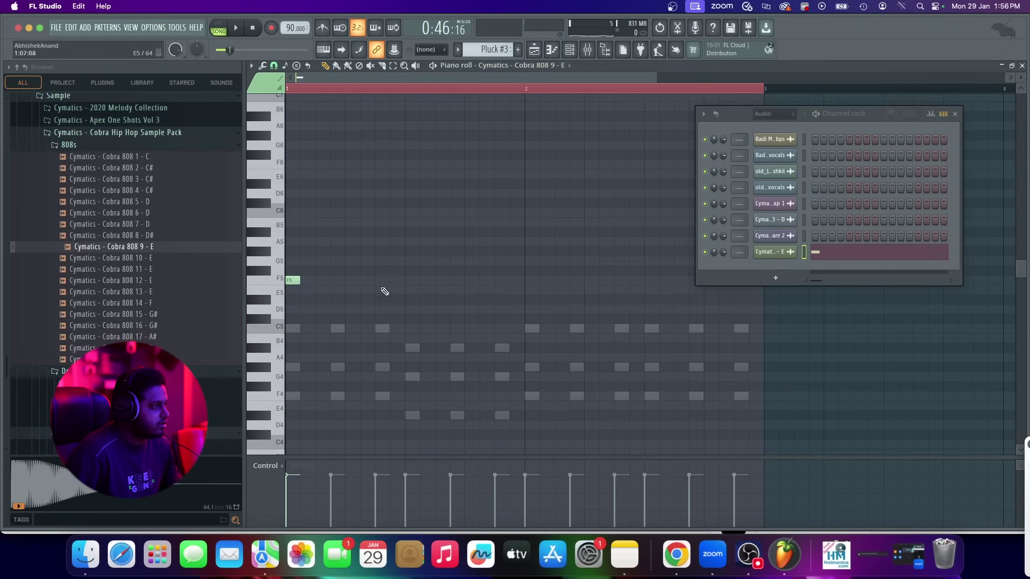
{"action": "right_click", "coordinate": [302, 285]}
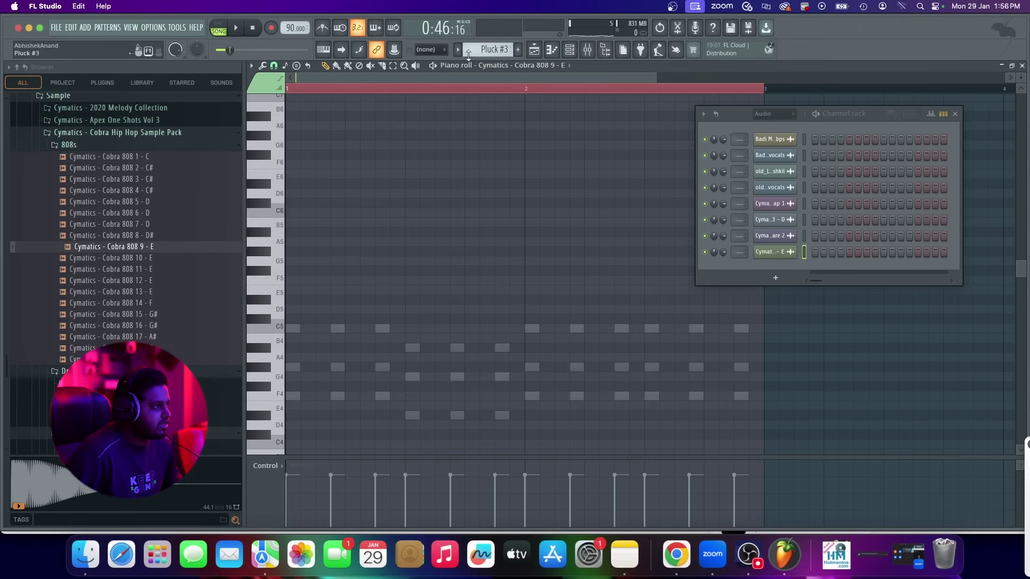
Examine the FL Keys chord notes of Pattern 2 in the piano roll and return to the playlist
{"action": "left_click", "coordinate": [534, 53]}
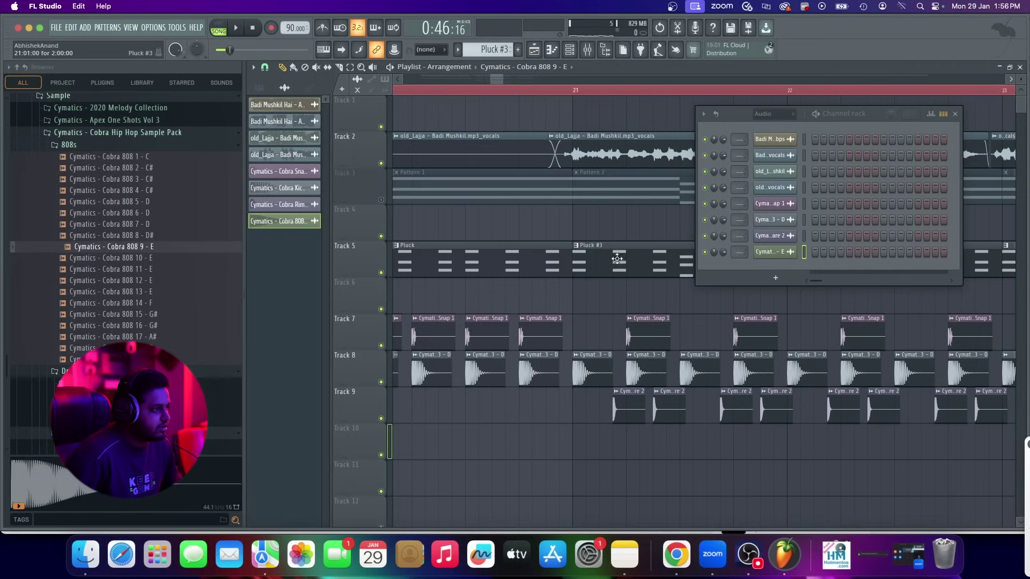
{"action": "double_click", "coordinate": [621, 201]}
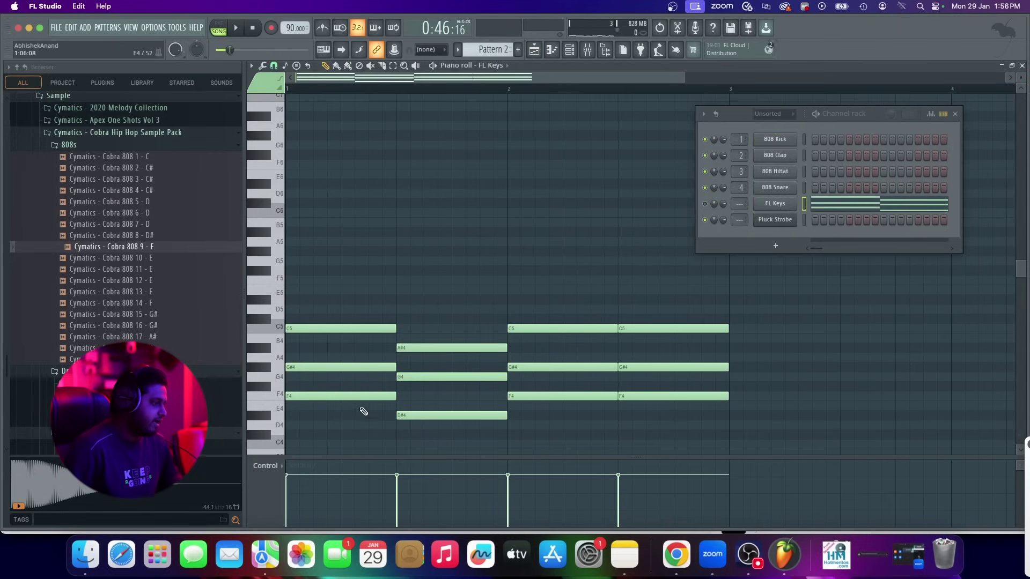
{"action": "left_click", "coordinate": [533, 54]}
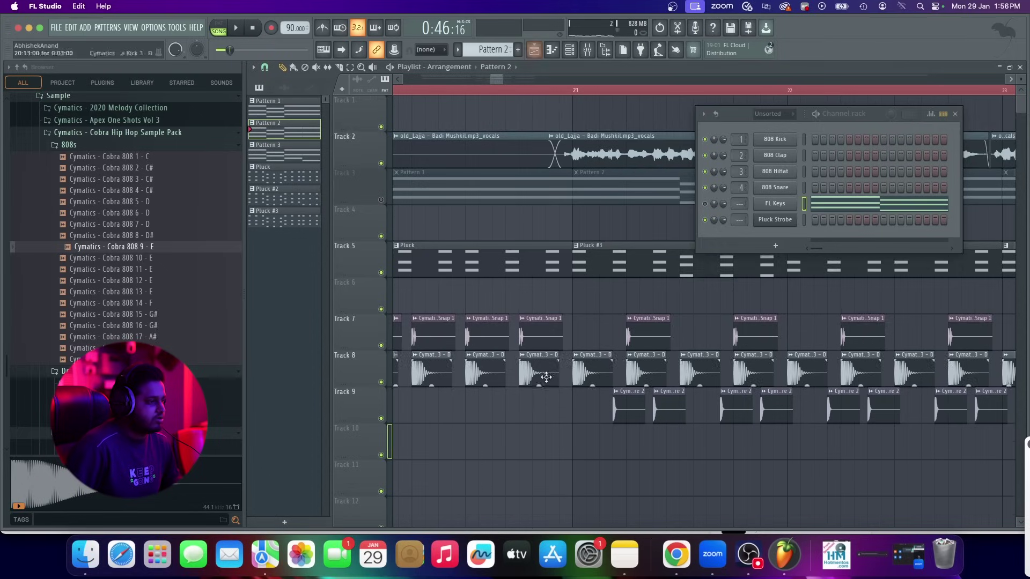
Create a new empty pattern and place it on Track 11 at bar 21, one bar long
{"action": "scroll", "coordinate": [546, 376], "scroll_direction": "down", "scroll_amount": 1}
{"action": "left_click", "coordinate": [577, 430]}
{"action": "right_click", "coordinate": [617, 439]}
{"action": "scroll", "coordinate": [499, 54], "scroll_direction": "up", "scroll_amount": 5}
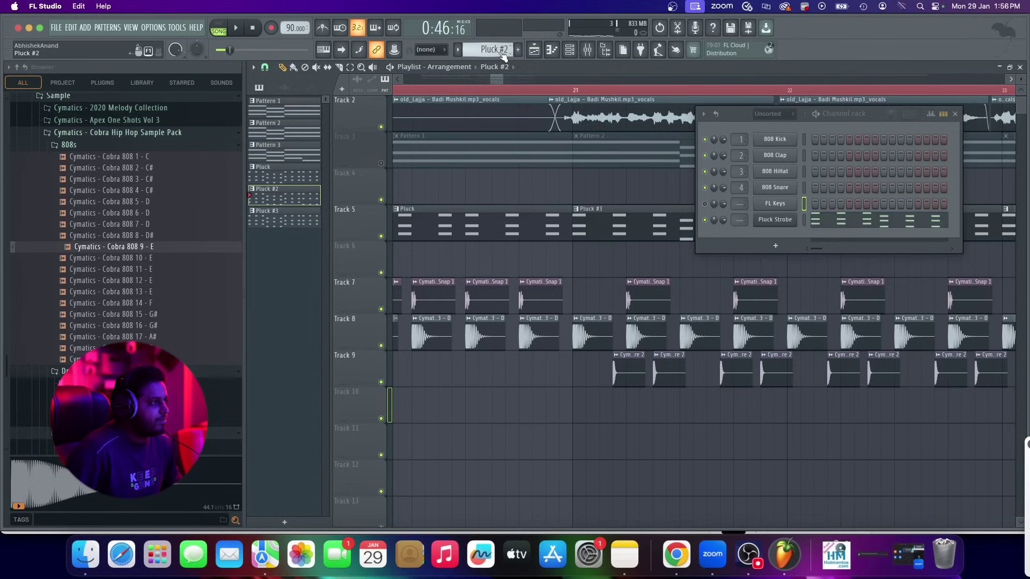
{"action": "left_click", "coordinate": [584, 454]}
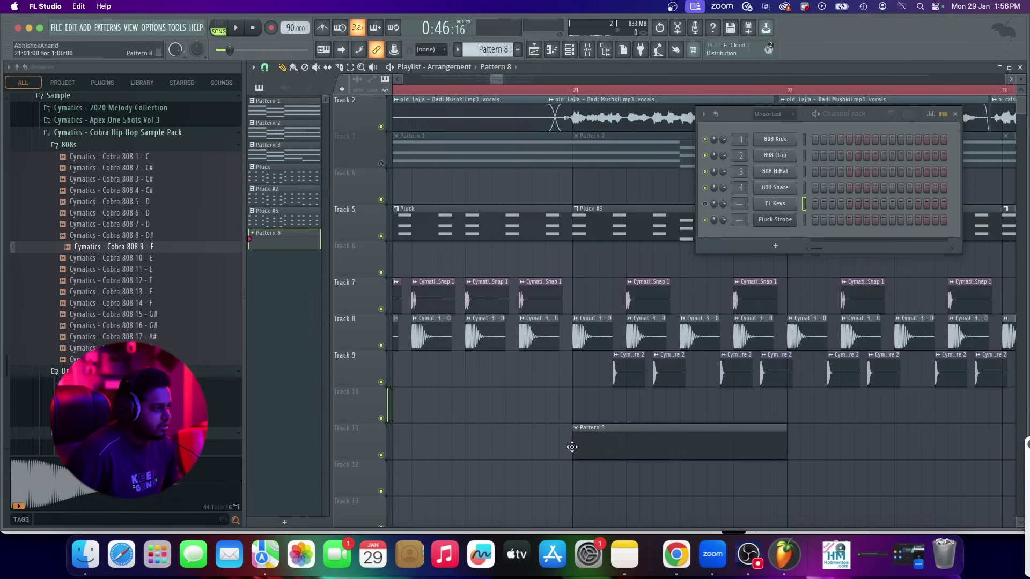
Close the channel rack and play the arrangement briefly from bar 21
{"action": "left_click", "coordinate": [955, 114]}
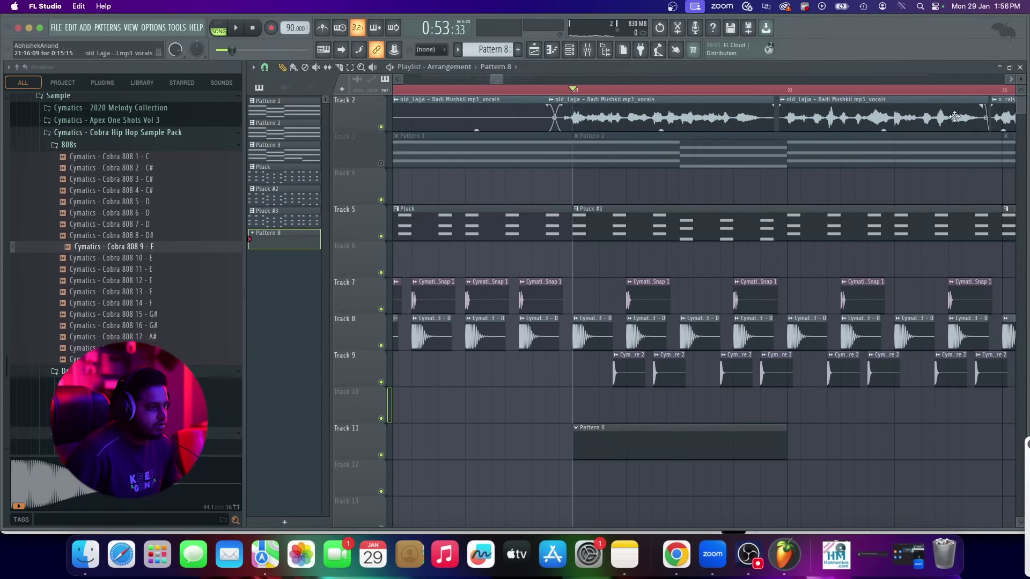
{"action": "scroll", "coordinate": [591, 420], "scroll_direction": "down", "scroll_amount": 1}
{"action": "key", "text": "space"}
{"action": "key", "text": "space"}
Show all channels for the new pattern in the channel rack and open the Cobra 808 9 - E channel's piano roll
{"action": "double_click", "coordinate": [731, 432]}
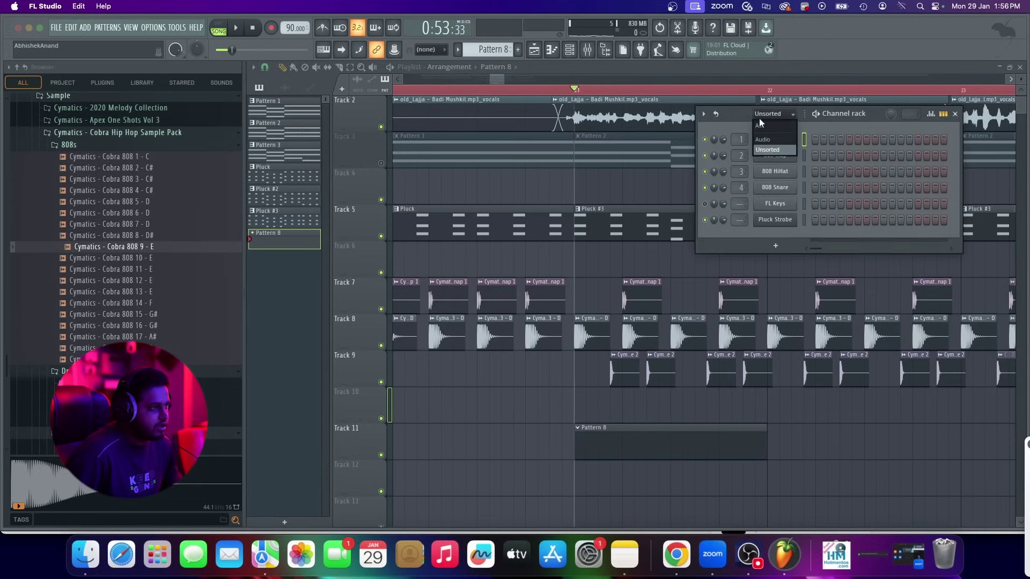
{"action": "left_click", "coordinate": [759, 125]}
{"action": "right_click", "coordinate": [808, 343]}
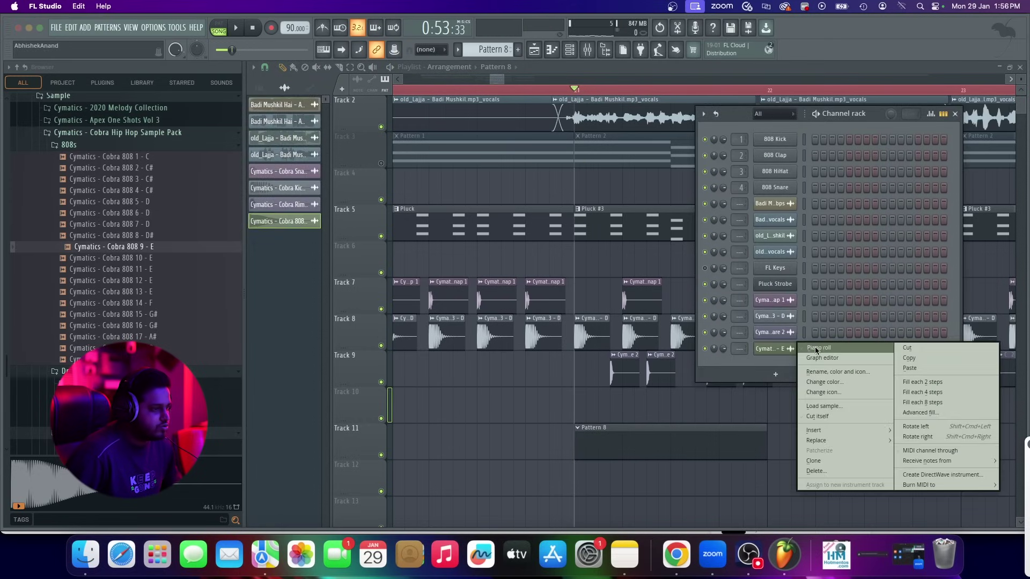
{"action": "left_click", "coordinate": [816, 349]}
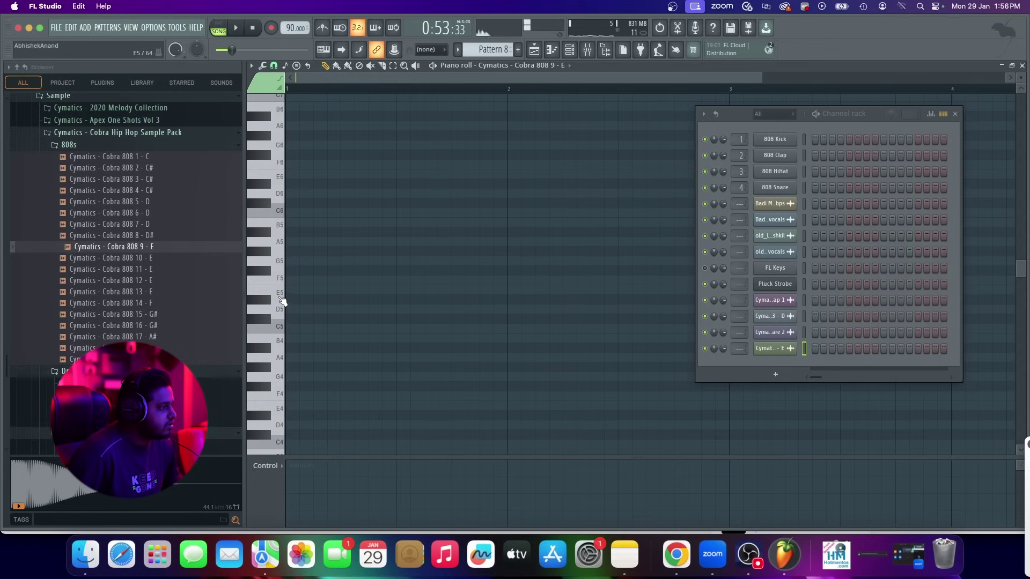
Enable Cut itself for the Cobra 808 9 - E channel and draw an F5 note at the start of bar 1
{"action": "right_click", "coordinate": [779, 347]}
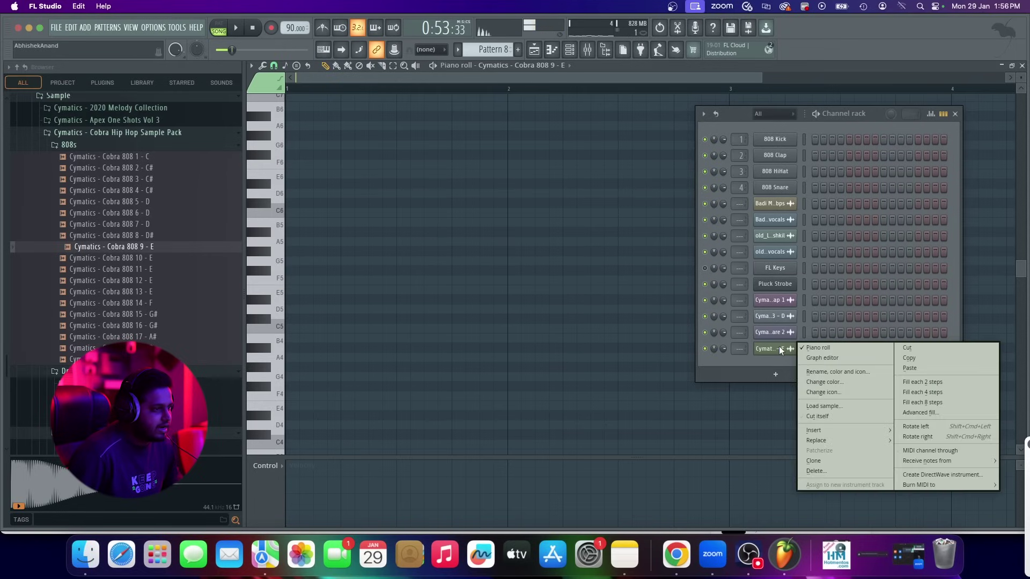
{"action": "left_click", "coordinate": [833, 417]}
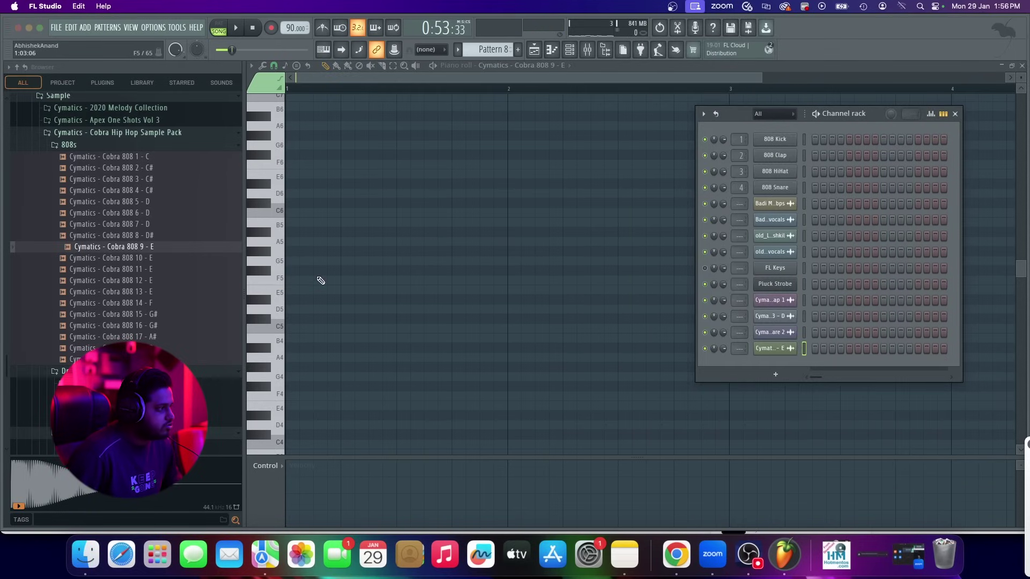
{"action": "left_click_drag", "start_coordinate": [300, 276], "coordinate": [339, 281]}
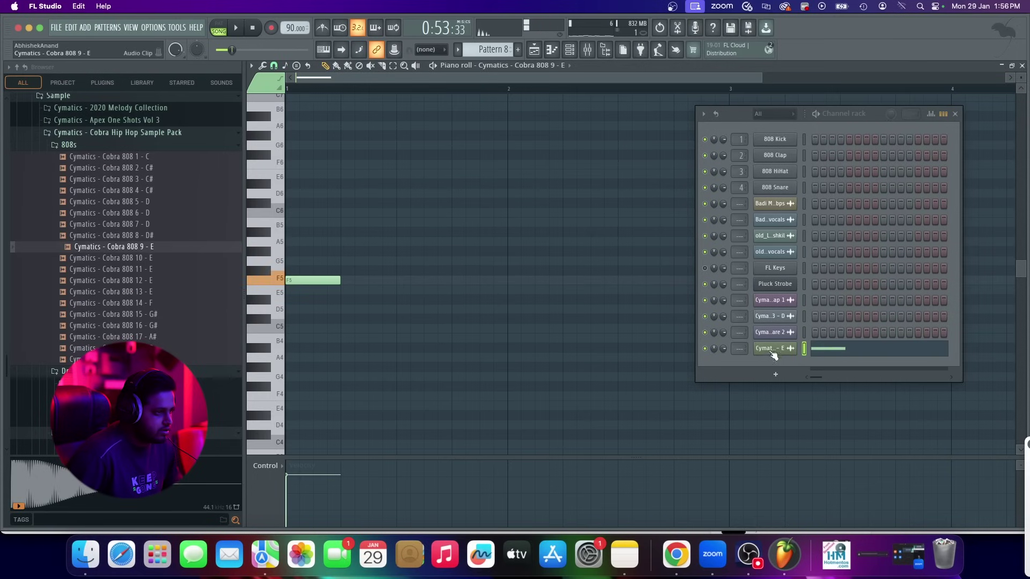
Increase the 808 sample's fade-out in its channel settings and shorten the F5 note to a duration of 0:02:00
{"action": "left_click", "coordinate": [774, 350]}
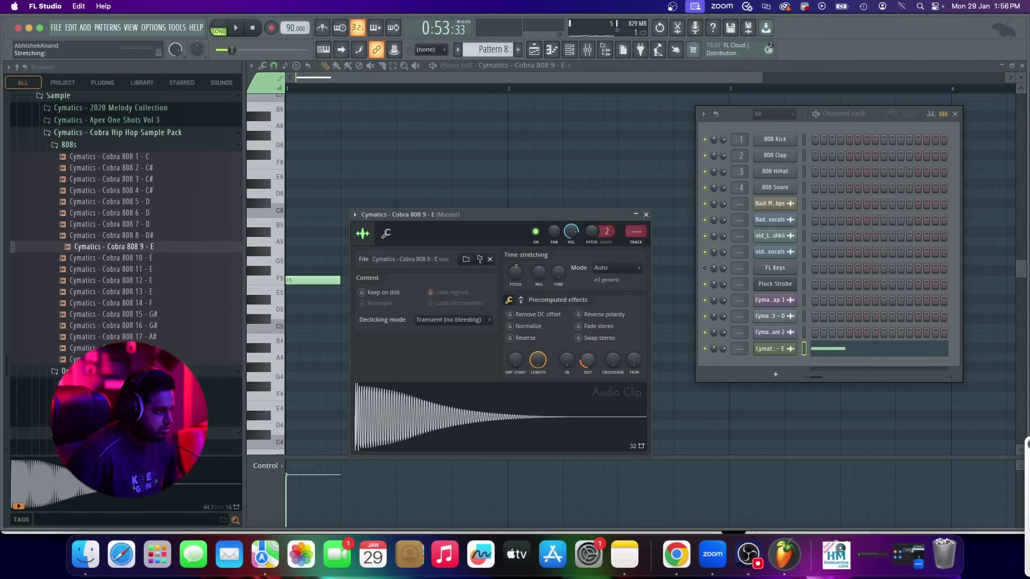
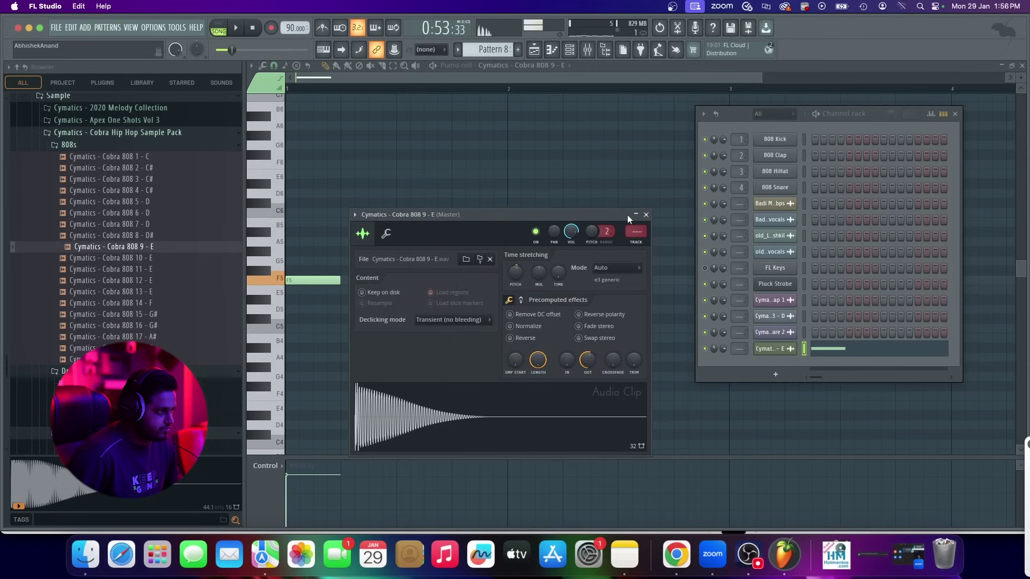
{"action": "left_click", "coordinate": [647, 215]}
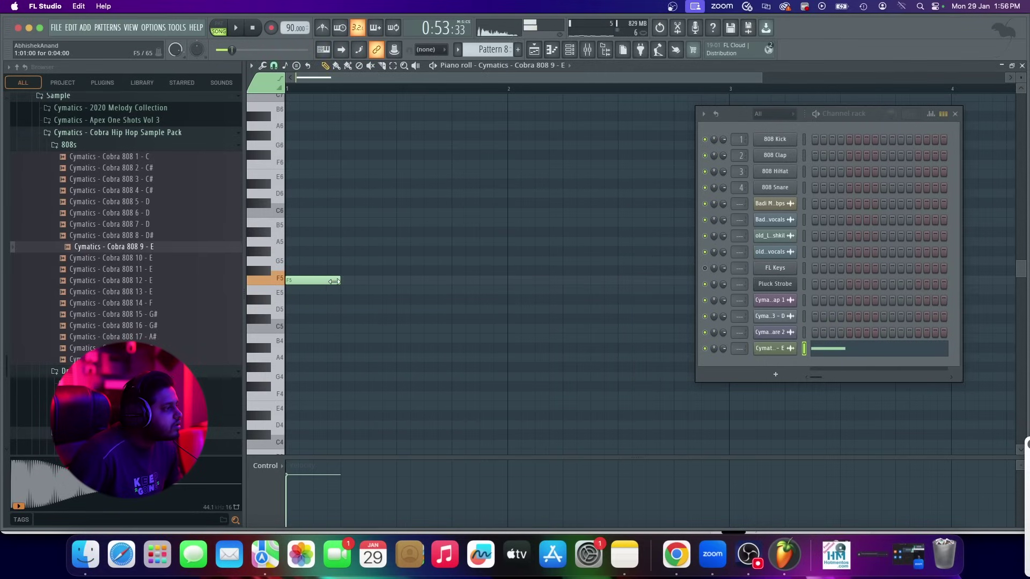
{"action": "double_click", "coordinate": [300, 282]}
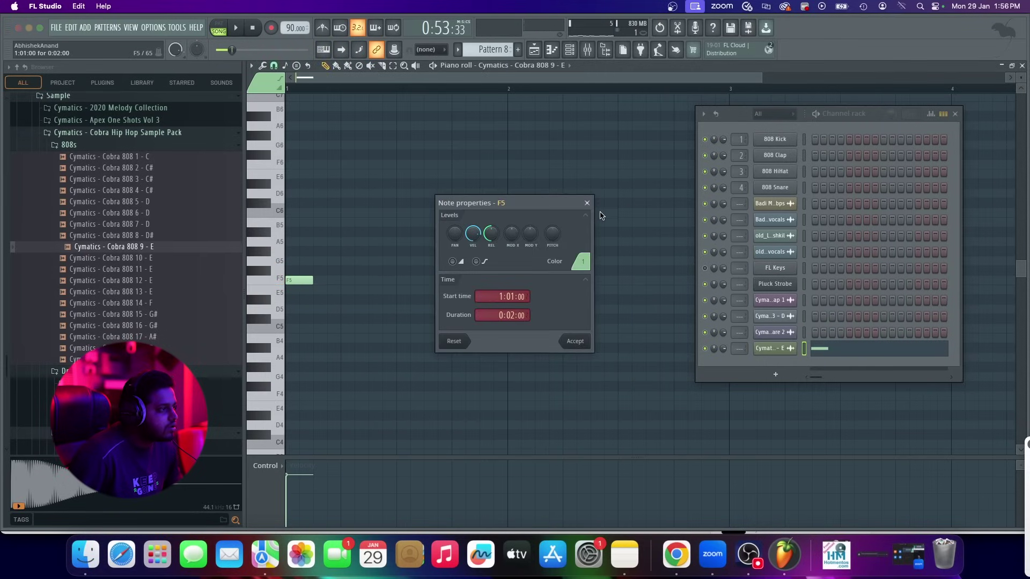
{"action": "left_click", "coordinate": [577, 346]}
Add a 0:02:00 D#5 note halfway through bar 1 at 1:09:00 and play the arrangement to check it
{"action": "key", "text": "space"}
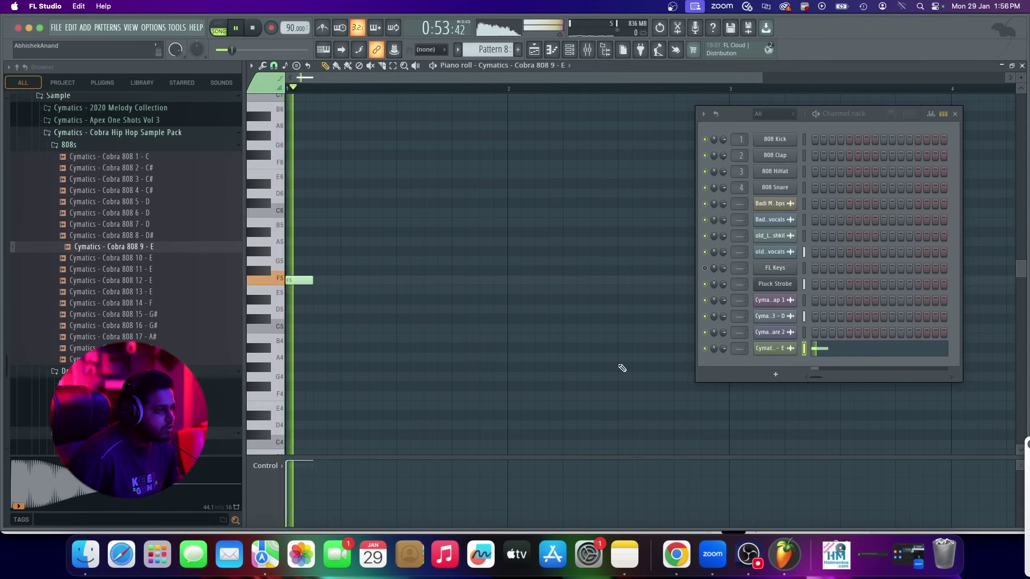
{"action": "left_click", "coordinate": [405, 280]}
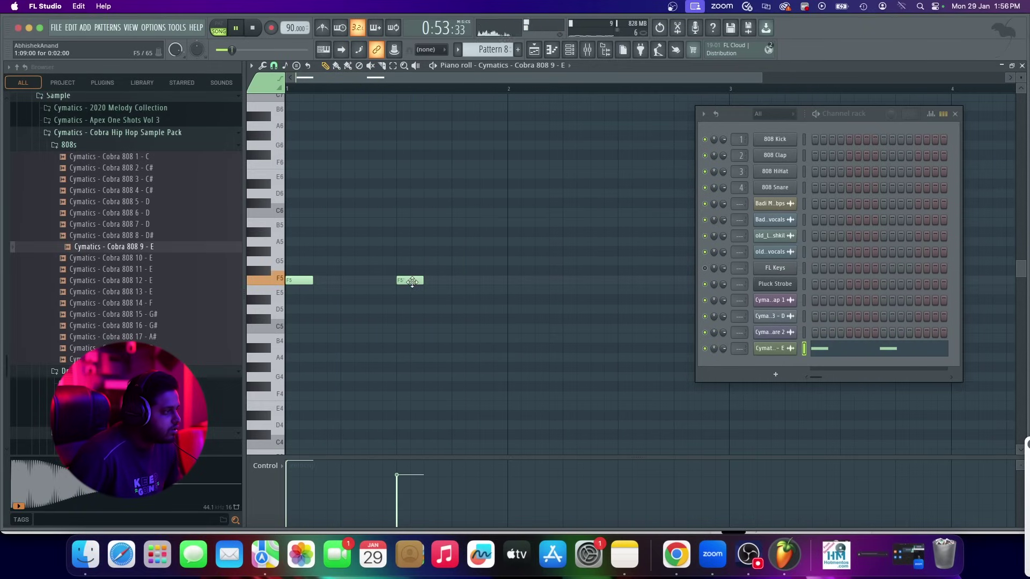
{"action": "left_click_drag", "start_coordinate": [410, 280], "coordinate": [410, 299]}
{"action": "scroll", "coordinate": [387, 323], "scroll_direction": "down", "scroll_amount": 2}
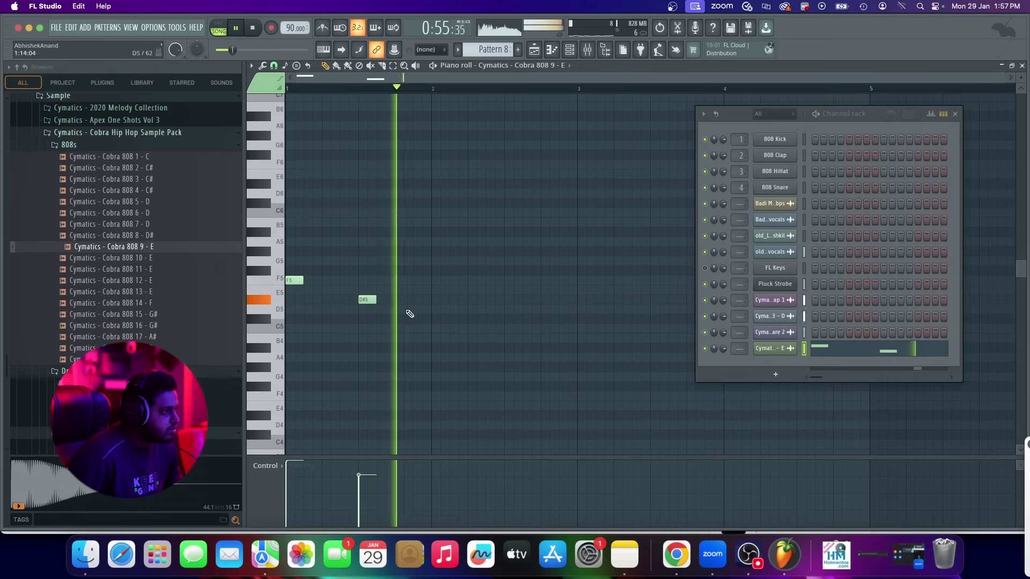
{"action": "scroll", "coordinate": [430, 301], "scroll_direction": "up", "scroll_amount": 3}
{"action": "key", "text": "space"}
{"action": "scroll", "coordinate": [454, 320], "scroll_direction": "down", "scroll_amount": 1}
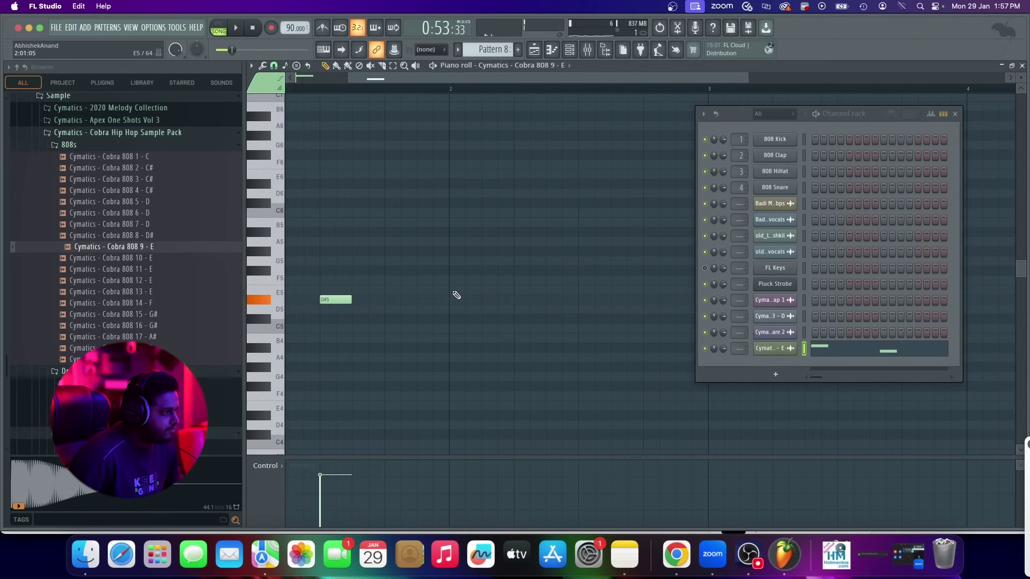
Add an F5 note at the start of bar 2 and play the arrangement to check it
{"action": "left_click", "coordinate": [455, 271]}
{"action": "scroll", "coordinate": [462, 276], "scroll_direction": "down", "scroll_amount": 2}
{"action": "left_click_drag", "start_coordinate": [431, 273], "coordinate": [431, 283]}
{"action": "key", "text": "space"}
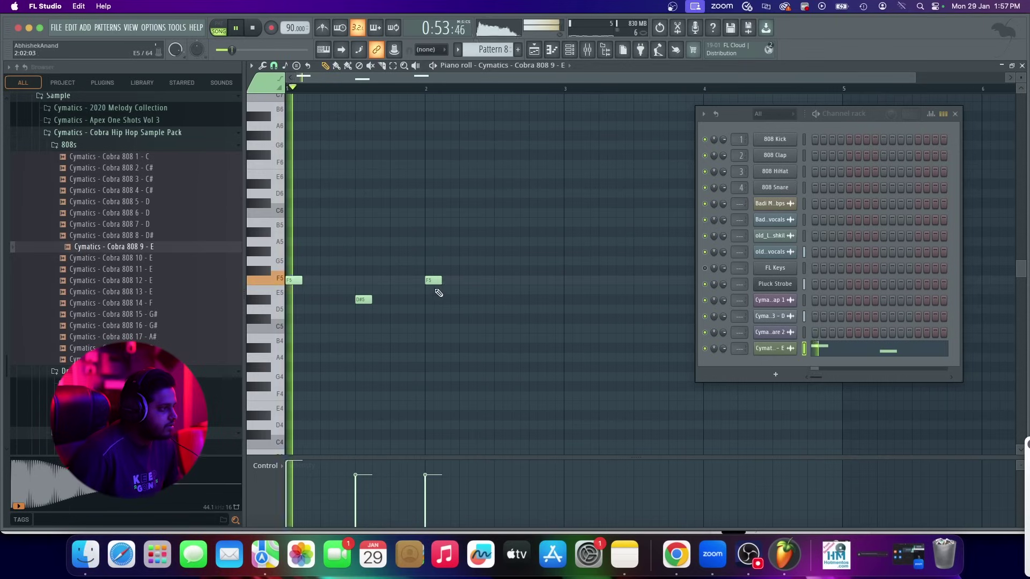
{"action": "scroll", "coordinate": [472, 294], "scroll_direction": "down", "scroll_amount": 1}
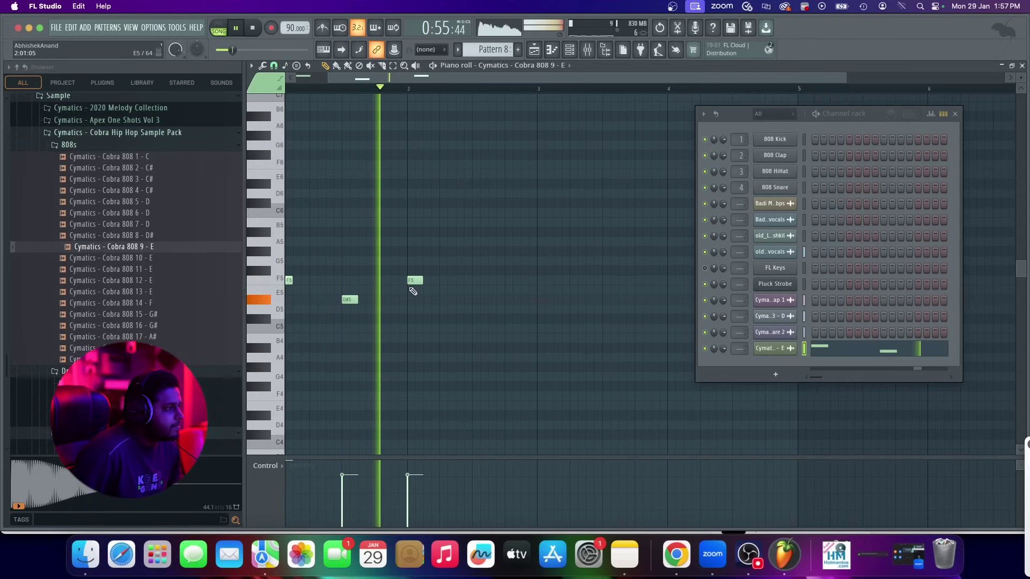
{"action": "scroll", "coordinate": [500, 303], "scroll_direction": "up", "scroll_amount": 3}
{"action": "scroll", "coordinate": [507, 295], "scroll_direction": "down", "scroll_amount": 3}
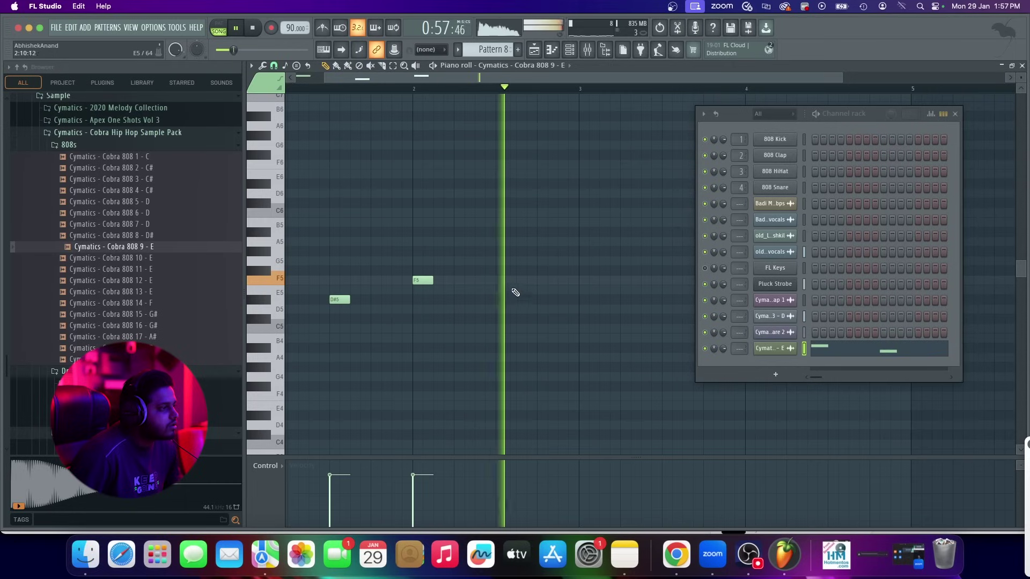
Add a second F5 note halfway through bar 2 and play the bass line
{"action": "key", "text": "space"}
{"action": "left_click", "coordinate": [499, 280]}
{"action": "scroll", "coordinate": [493, 279], "scroll_direction": "down", "scroll_amount": 1}
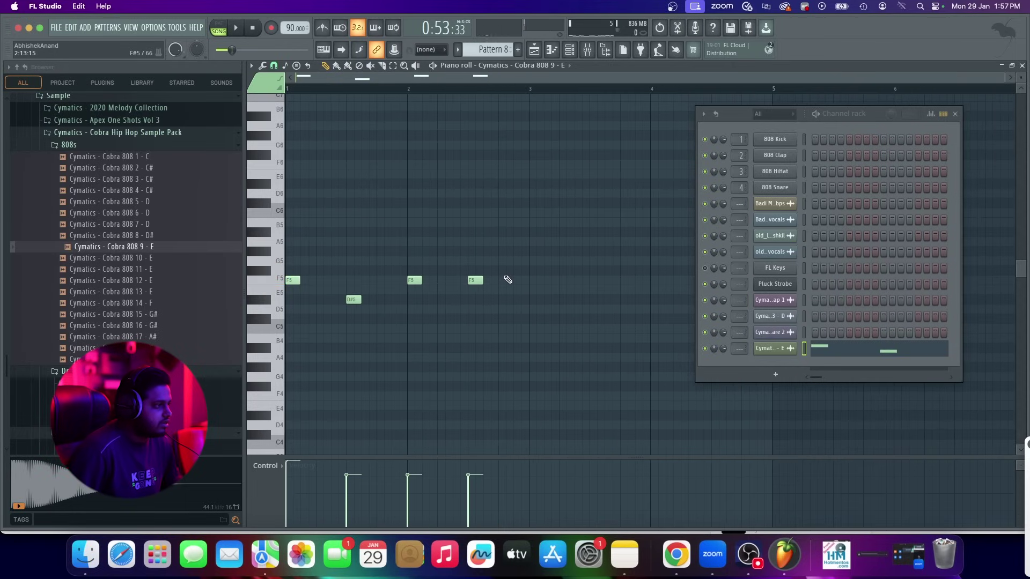
{"action": "key", "text": "space"}
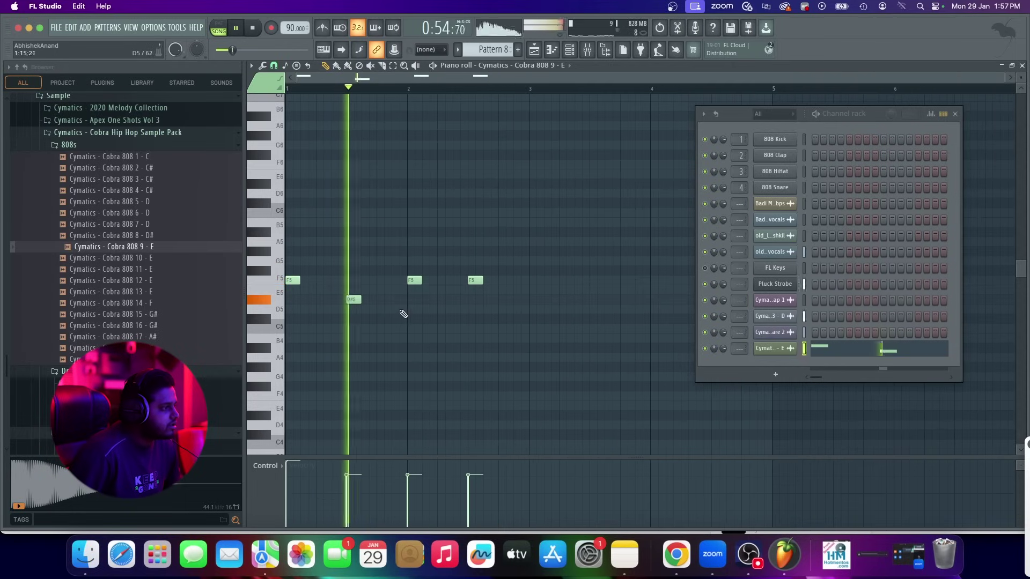
Move the Pattern 8 clip on Track 11 to bar 17 in the playlist and play from just before it with the channel rack closed
{"action": "left_click", "coordinate": [555, 51]}
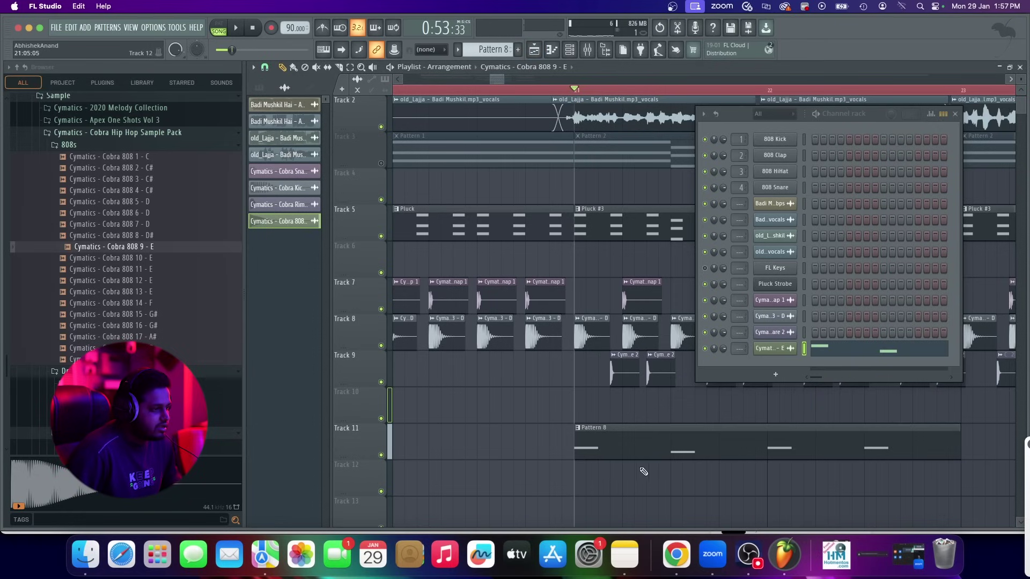
{"action": "scroll", "coordinate": [644, 472], "scroll_direction": "down", "scroll_amount": 4}
{"action": "left_click_drag", "start_coordinate": [686, 445], "coordinate": [465, 446]}
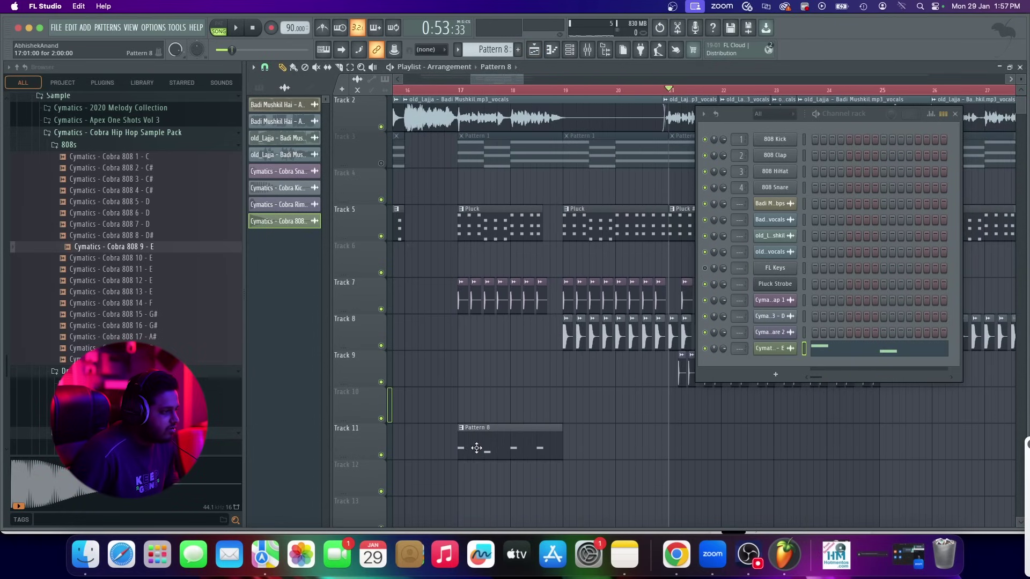
{"action": "left_click", "coordinate": [449, 91]}
{"action": "key", "text": "space"}
{"action": "scroll", "coordinate": [423, 374], "scroll_direction": "up", "scroll_amount": 4}
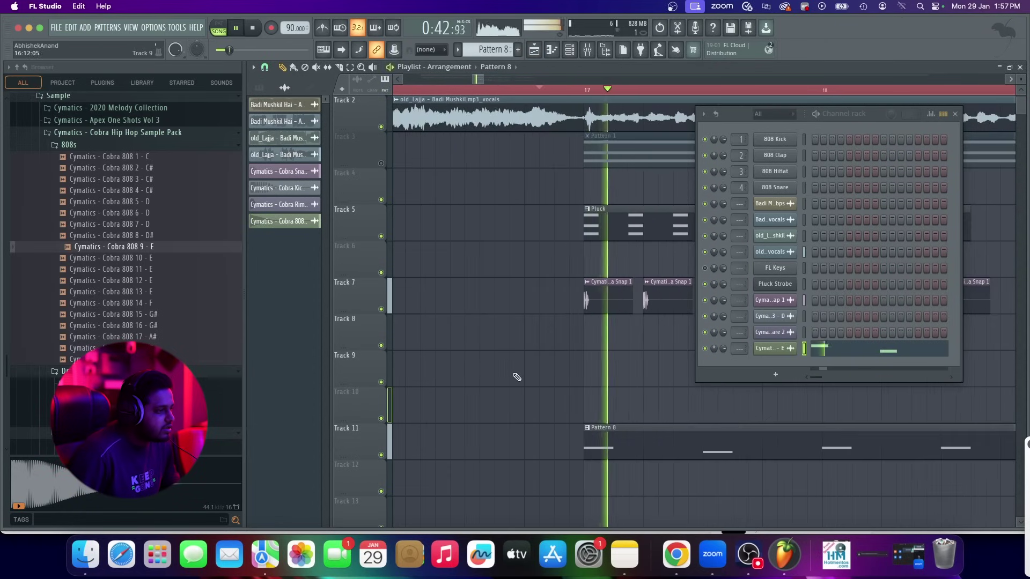
{"action": "scroll", "coordinate": [515, 381], "scroll_direction": "down", "scroll_amount": 4}
{"action": "scroll", "coordinate": [599, 456], "scroll_direction": "down", "scroll_amount": 5}
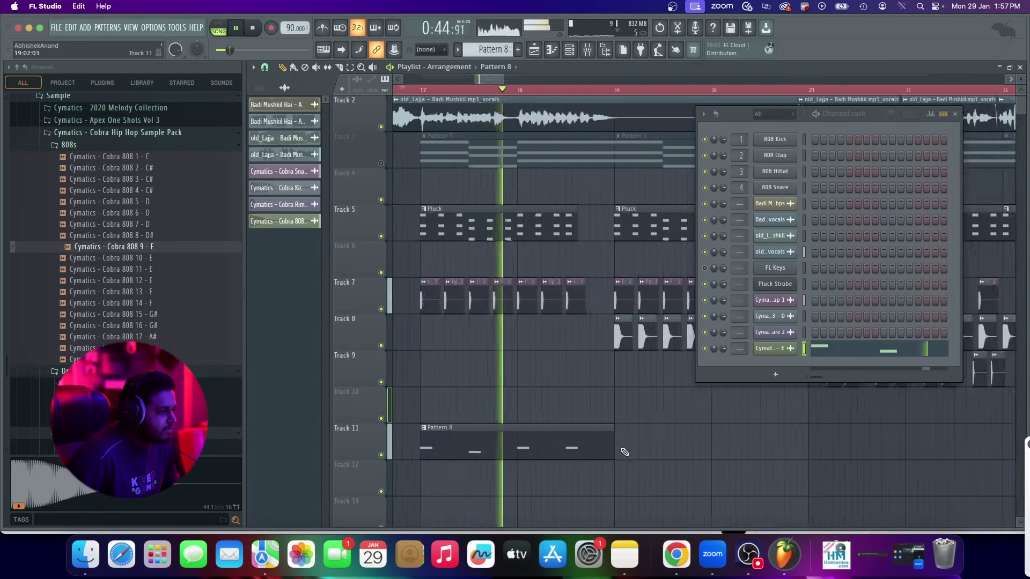
{"action": "left_click", "coordinate": [954, 116]}
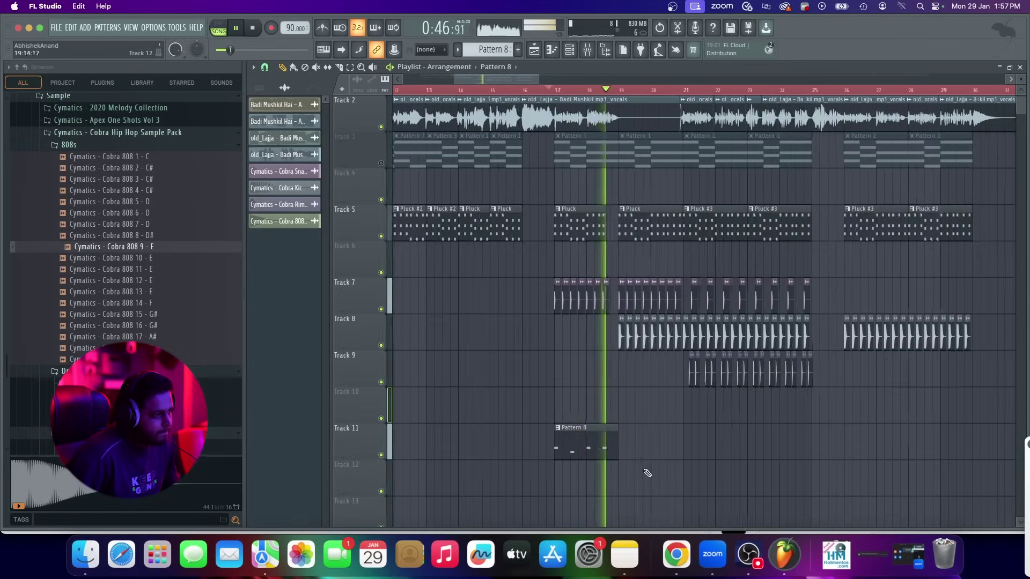
Try a second Pattern 8 clip at bar 19 on Track 11 during playback, remove it and stop
{"action": "scroll", "coordinate": [558, 448], "scroll_direction": "up", "scroll_amount": 6}
{"action": "scroll", "coordinate": [585, 468], "scroll_direction": "down", "scroll_amount": 2}
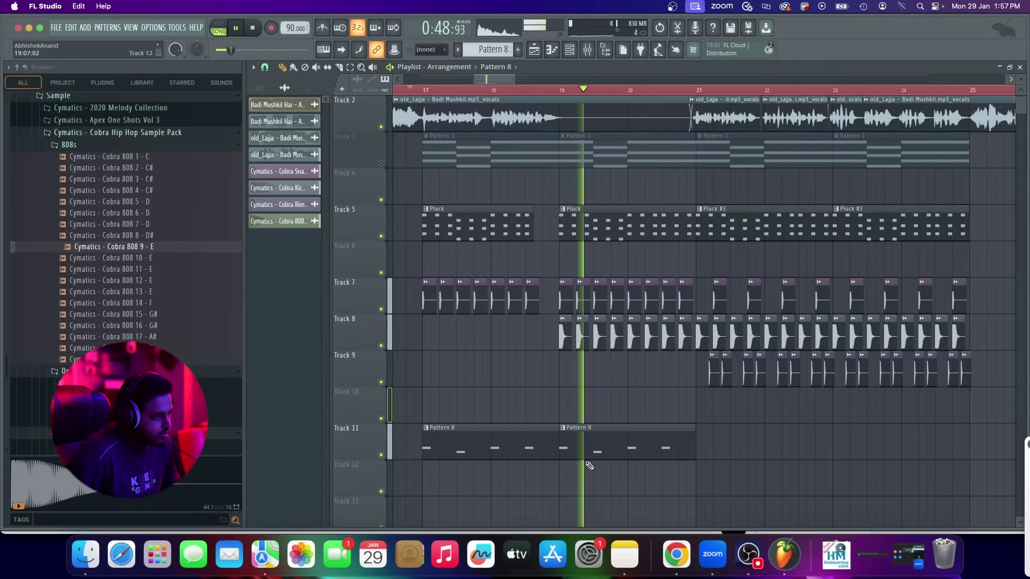
{"action": "scroll", "coordinate": [691, 443], "scroll_direction": "down", "scroll_amount": 3}
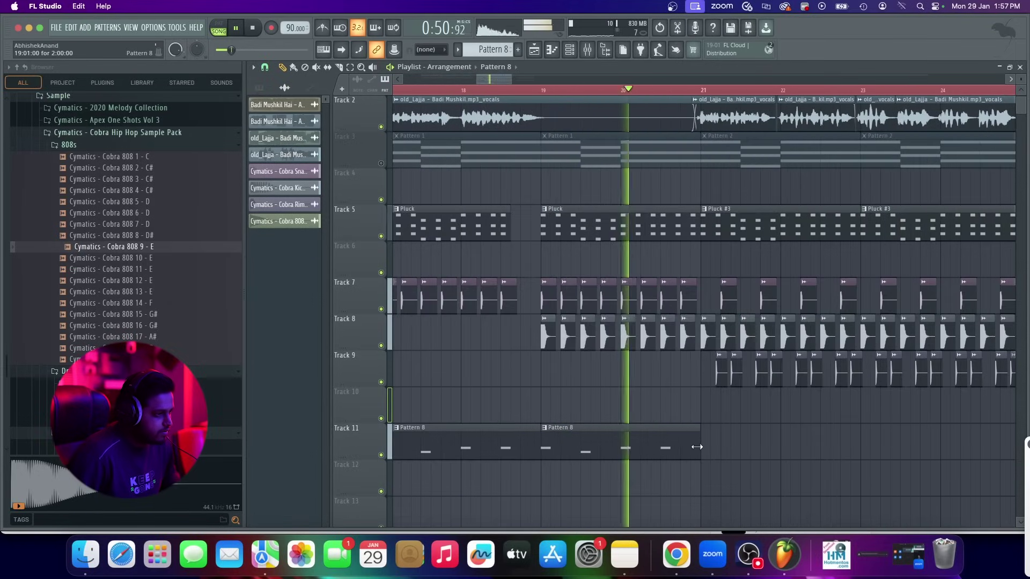
{"action": "right_click", "coordinate": [691, 444]}
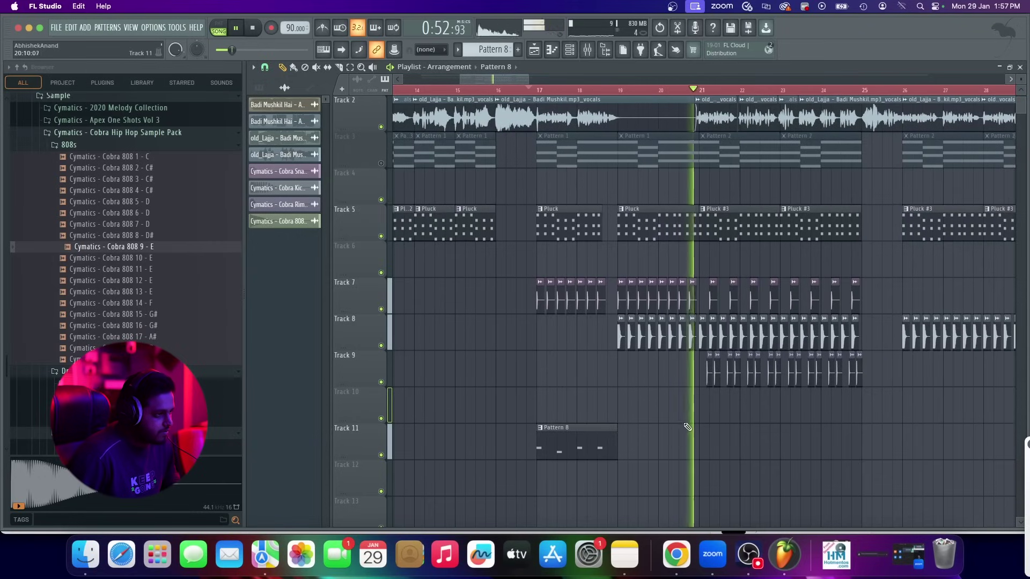
{"action": "key", "text": "space"}
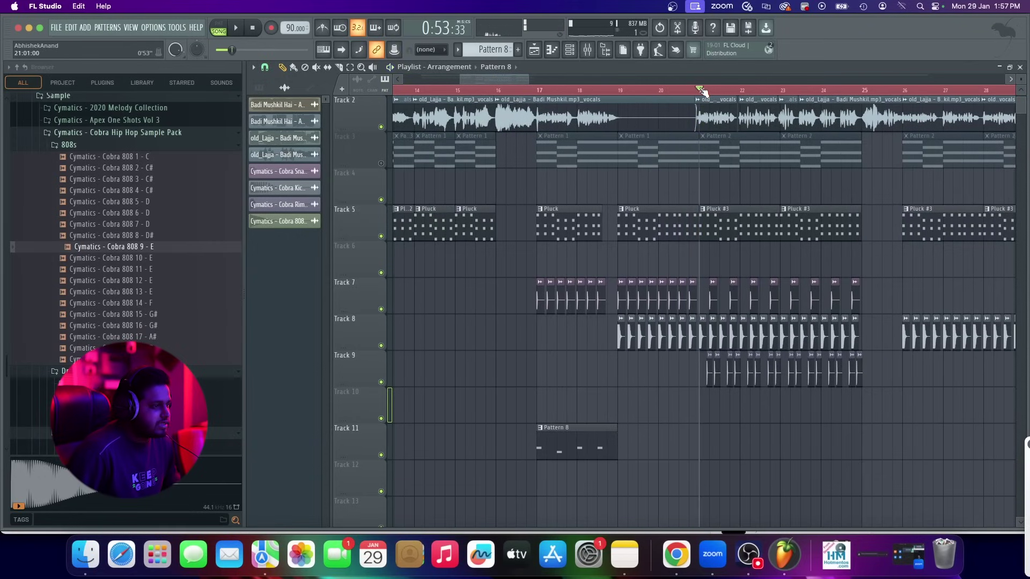
Add the BooBass generator plugin as a new channel
{"action": "left_click", "coordinate": [85, 27]}
{"action": "left_click", "coordinate": [96, 54]}
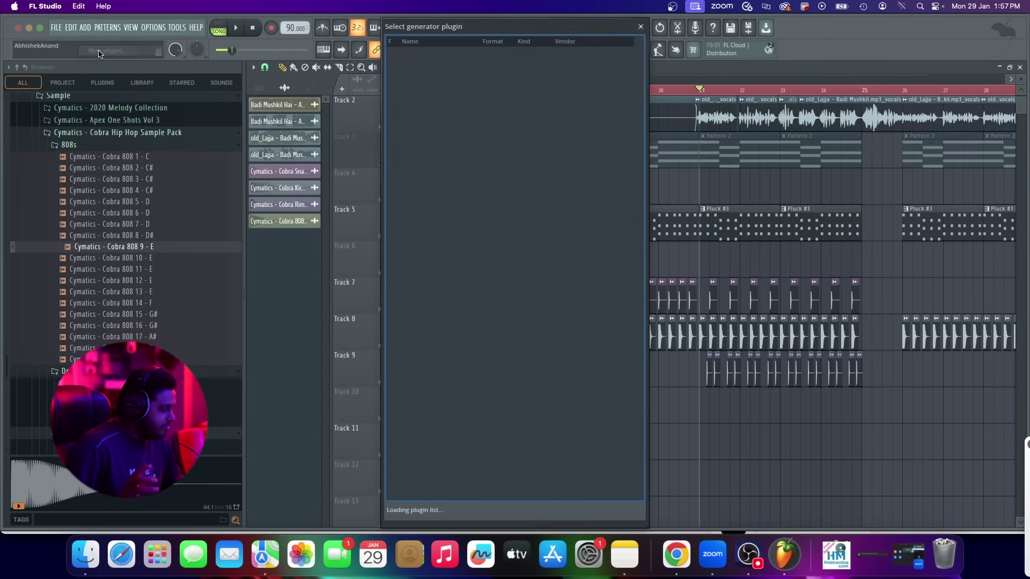
{"action": "type", "text": "boo"}
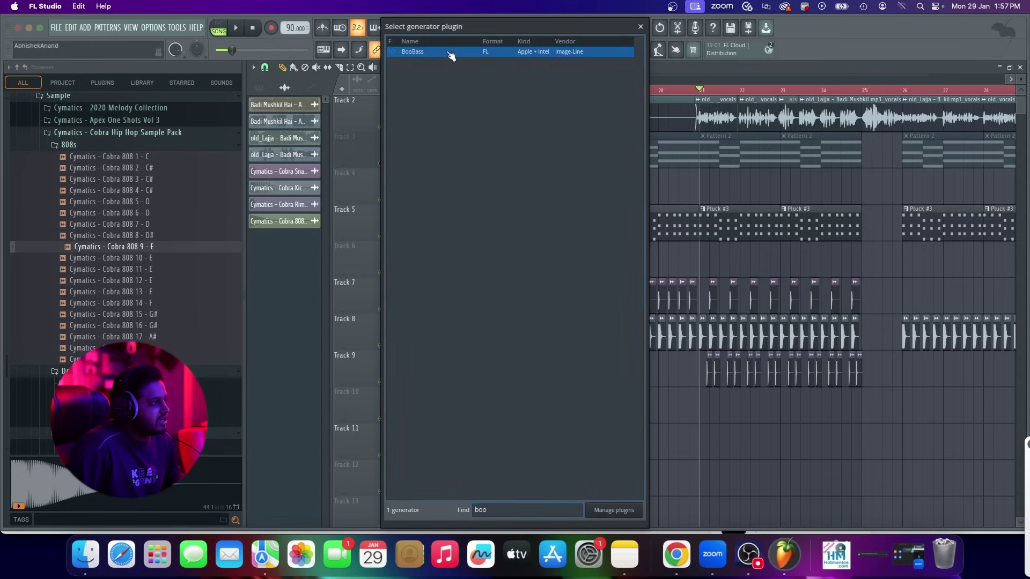
{"action": "key", "text": "Return"}
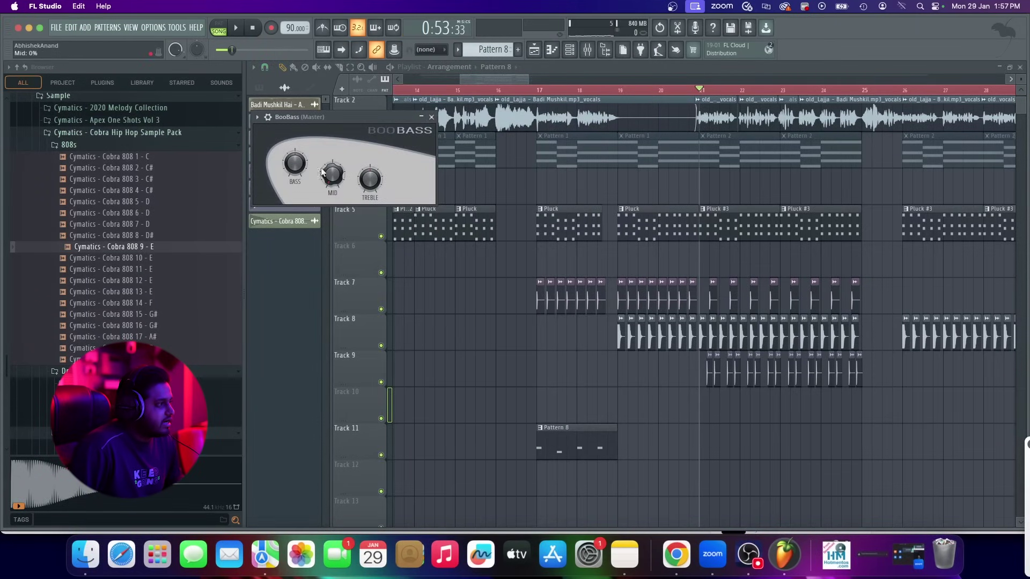
Show the channel rack for Pattern 8 and copy the notes of the Cobra 808 9 - E channel
{"action": "left_click", "coordinate": [571, 53]}
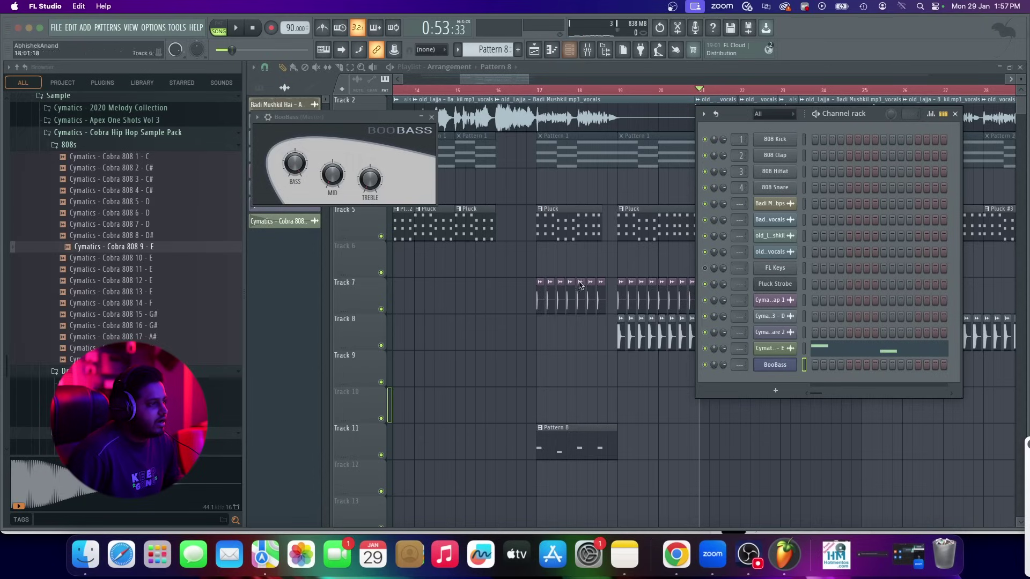
{"action": "scroll", "coordinate": [512, 52], "scroll_direction": "down", "scroll_amount": 1}
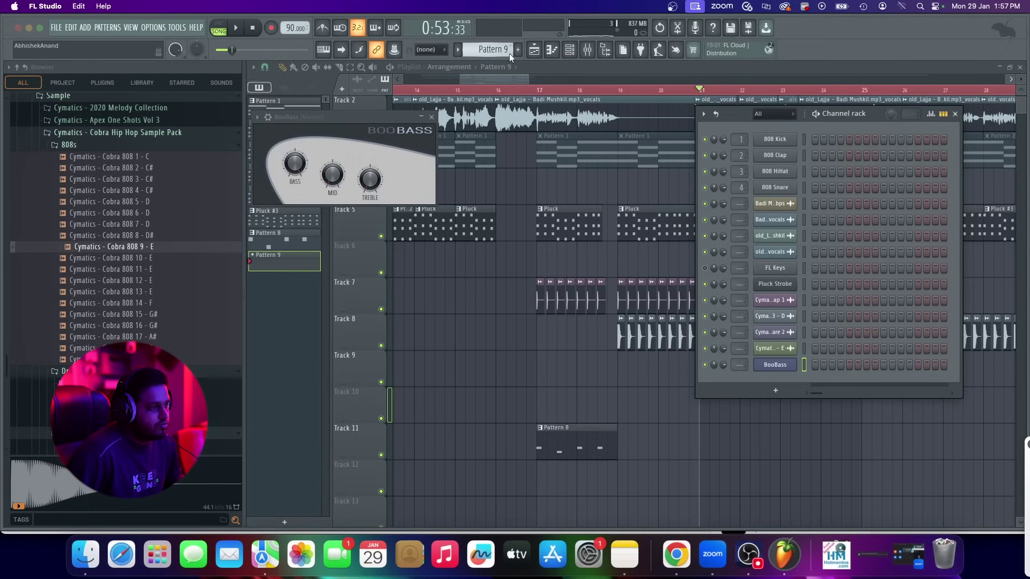
{"action": "scroll", "coordinate": [512, 53], "scroll_direction": "up", "scroll_amount": 1}
{"action": "scroll", "coordinate": [512, 52], "scroll_direction": "down", "scroll_amount": 1}
{"action": "scroll", "coordinate": [512, 53], "scroll_direction": "up", "scroll_amount": 1}
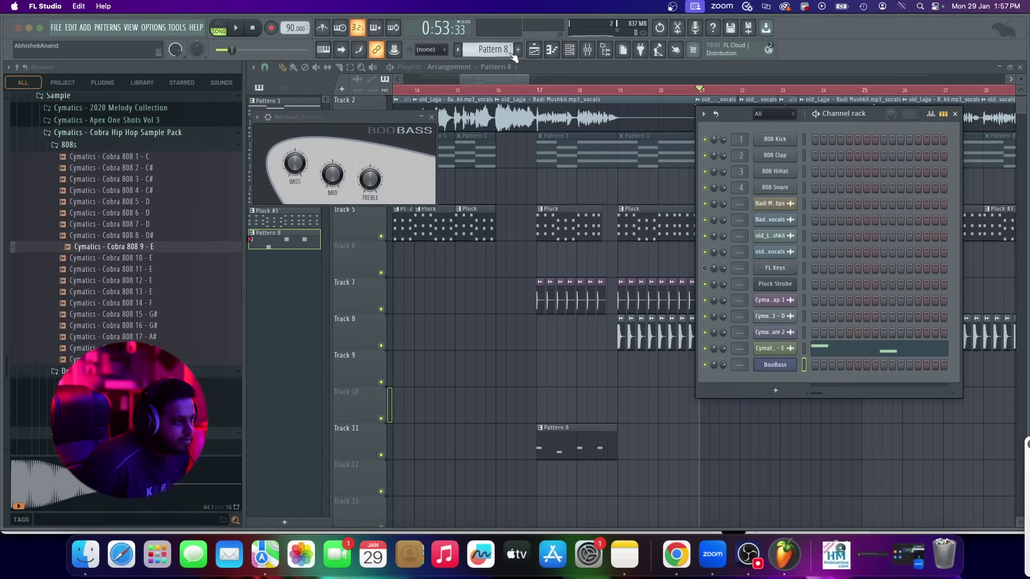
{"action": "right_click", "coordinate": [784, 350]}
{"action": "left_click", "coordinate": [907, 359]}
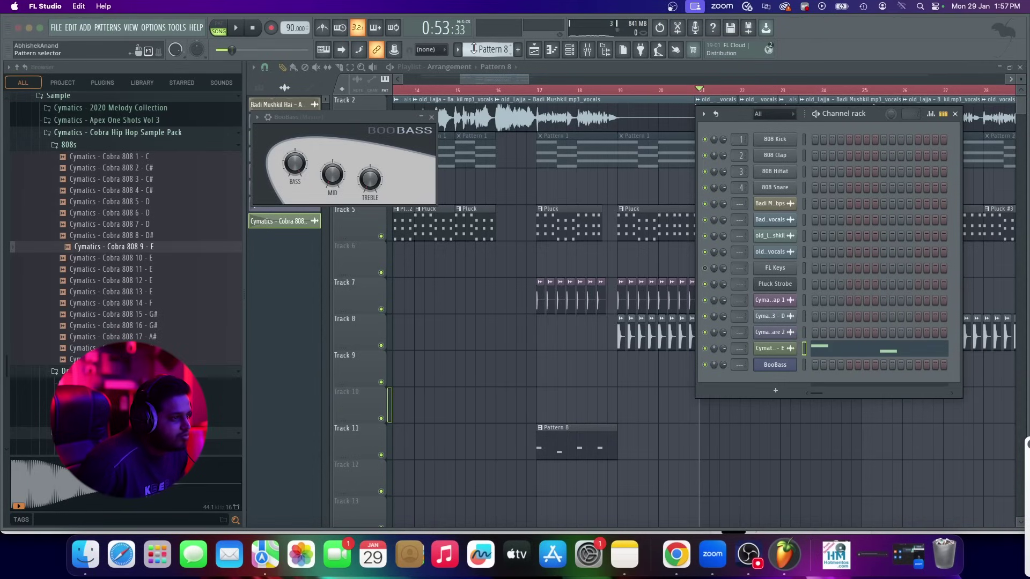
Paste the copied notes into the BooBass channel of Pattern 7 and open them in the piano roll
{"action": "scroll", "coordinate": [473, 48], "scroll_direction": "up", "scroll_amount": 1}
{"action": "right_click", "coordinate": [781, 366]}
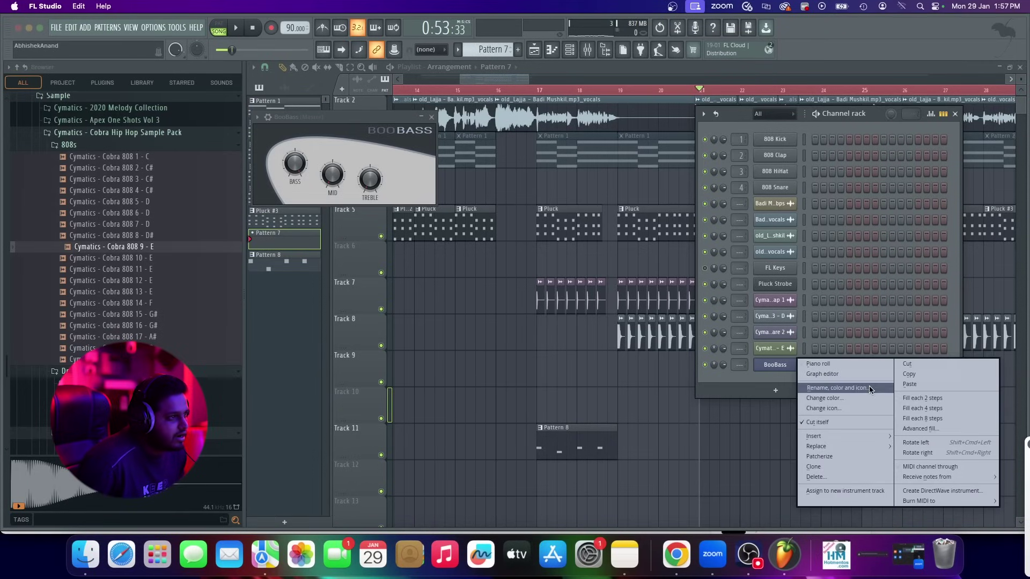
{"action": "left_click", "coordinate": [930, 385]}
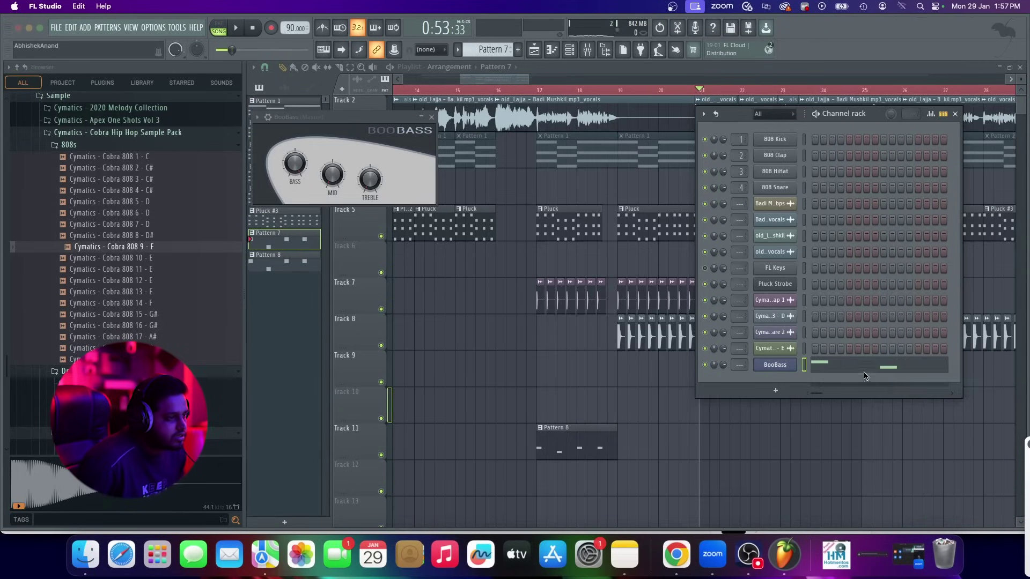
{"action": "left_click", "coordinate": [865, 371]}
{"action": "left_click", "coordinate": [867, 370]}
{"action": "left_click", "coordinate": [868, 371]}
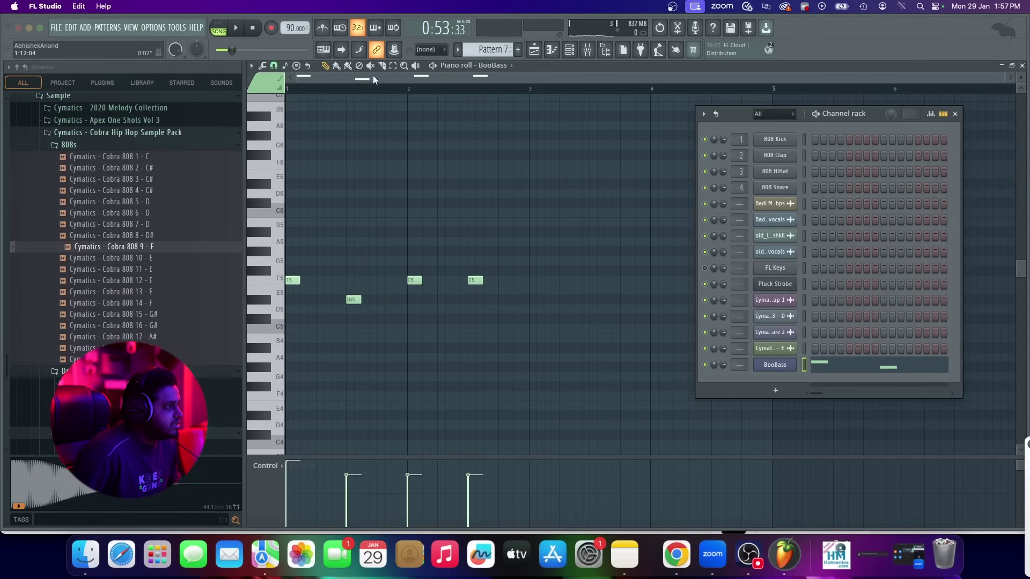
Shift all BooBass notes in Pattern 7 later, duplicate each one shortly after its original, and shorten the first note of each pair
{"action": "key", "text": "ctrl+a"}
{"action": "left_click_drag", "start_coordinate": [294, 284], "coordinate": [343, 286]}
{"action": "scroll", "coordinate": [317, 283], "scroll_direction": "up", "scroll_amount": 3}
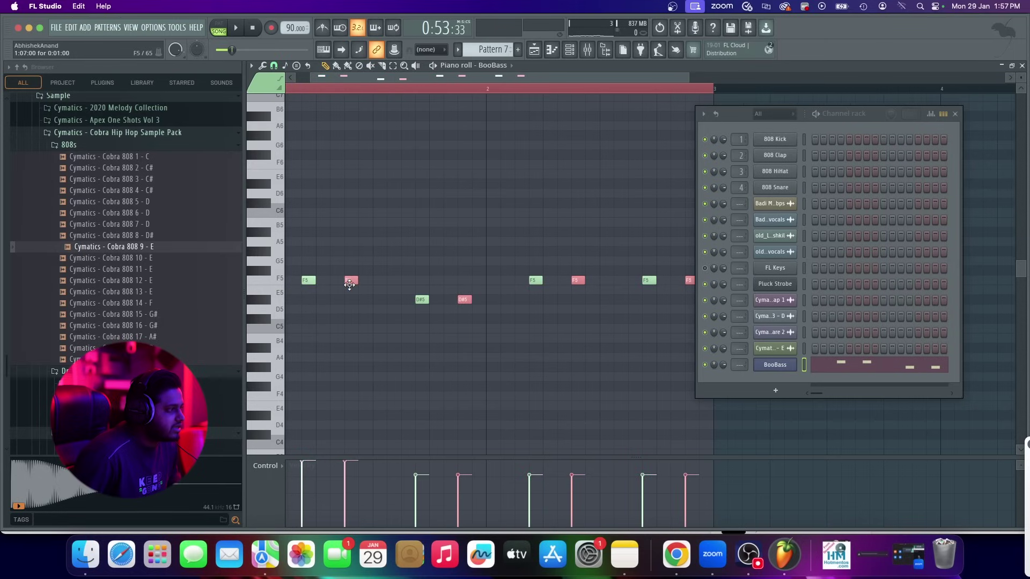
{"action": "scroll", "coordinate": [391, 299], "scroll_direction": "down", "scroll_amount": 3}
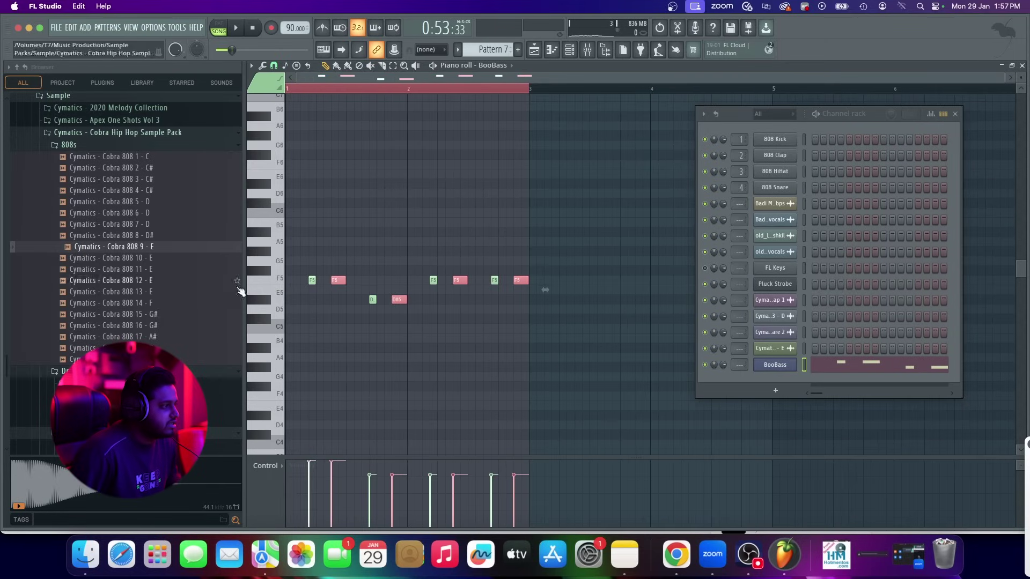
Place a Pattern 7 clip at bar 21 on Track 11 of the playlist and close the channel rack
{"action": "left_click", "coordinate": [534, 50]}
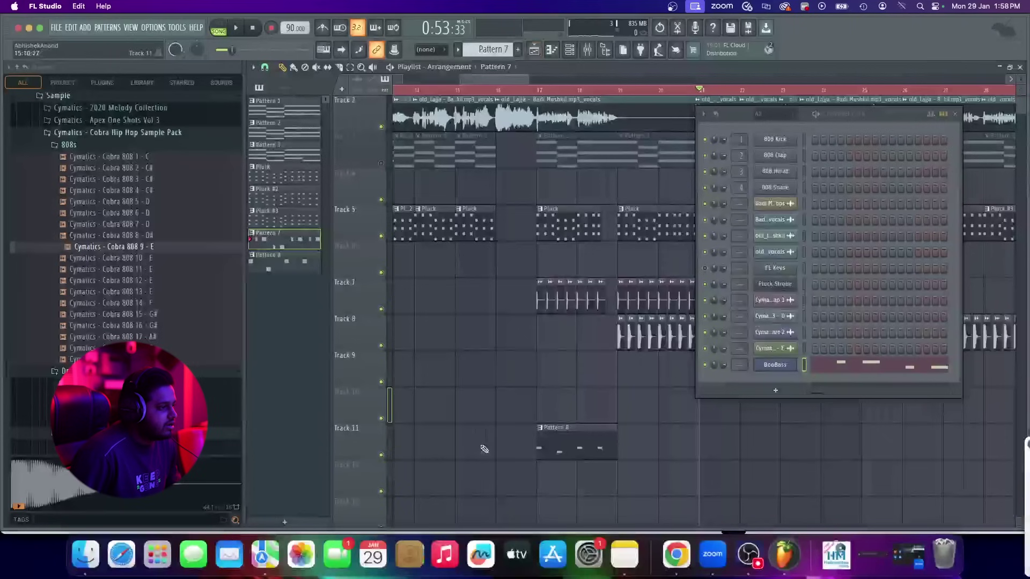
{"action": "left_click", "coordinate": [633, 446]}
{"action": "scroll", "coordinate": [642, 450], "scroll_direction": "up", "scroll_amount": 5}
{"action": "left_click_drag", "start_coordinate": [645, 450], "coordinate": [619, 453]}
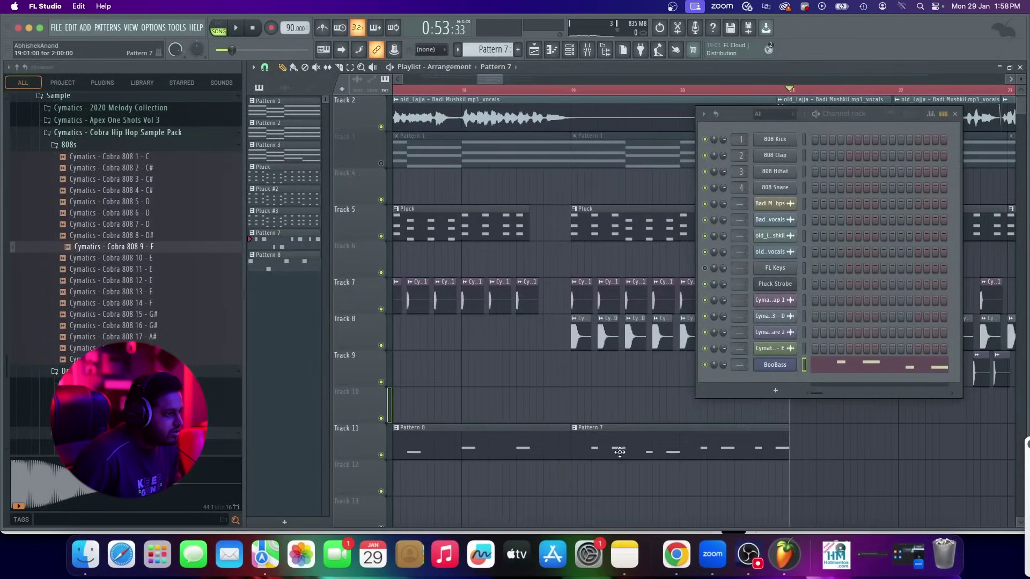
{"action": "scroll", "coordinate": [644, 375], "scroll_direction": "down", "scroll_amount": 4}
{"action": "left_click", "coordinate": [955, 114]}
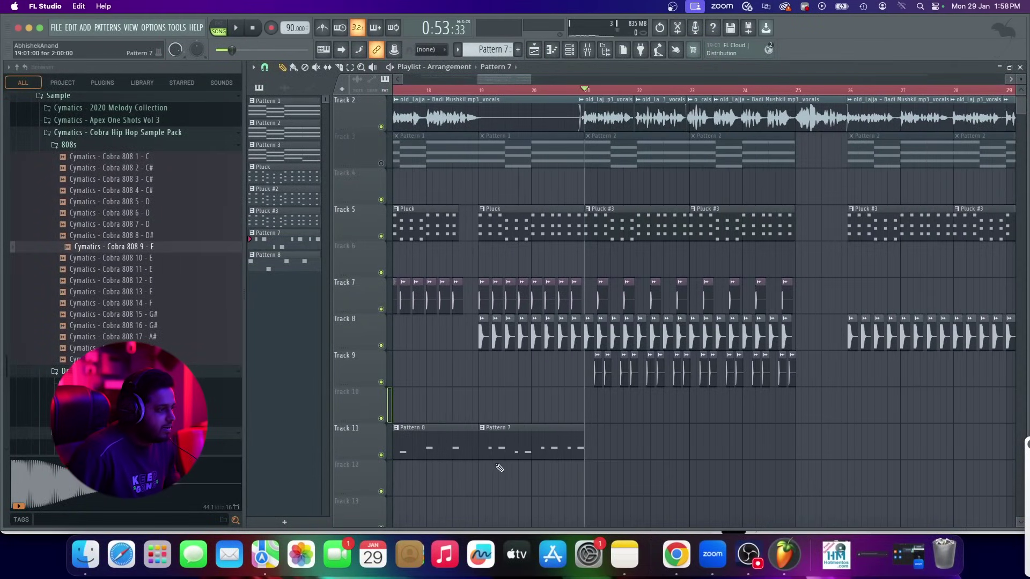
{"action": "left_click_drag", "start_coordinate": [509, 447], "coordinate": [608, 446]}
Play the Pattern 7 clip from bar 21, transpose its BooBass notes down one octave, and stop playback in the playlist
{"action": "key", "text": "space"}
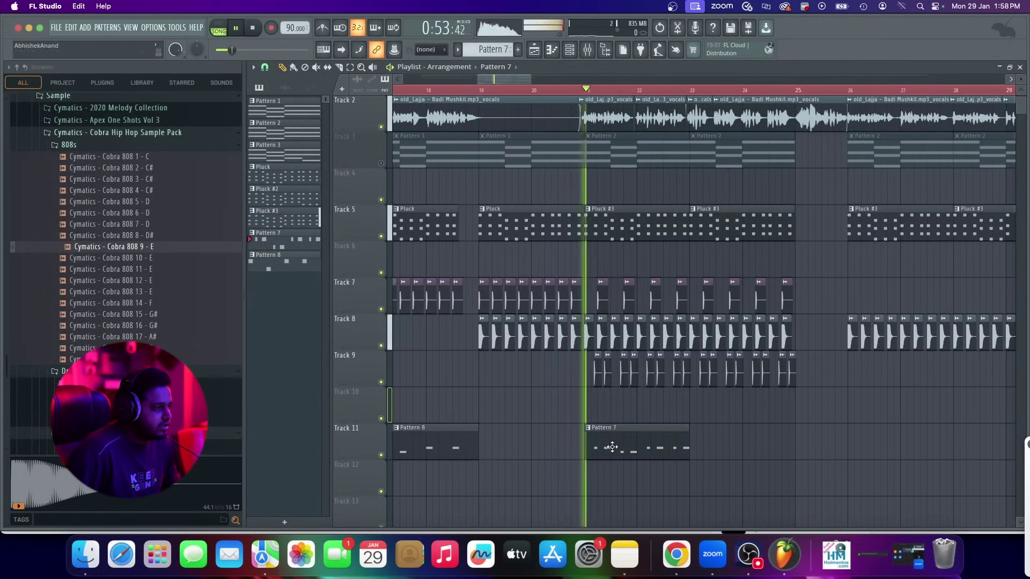
{"action": "scroll", "coordinate": [632, 451], "scroll_direction": "up", "scroll_amount": 2}
{"action": "scroll", "coordinate": [654, 448], "scroll_direction": "down", "scroll_amount": 2}
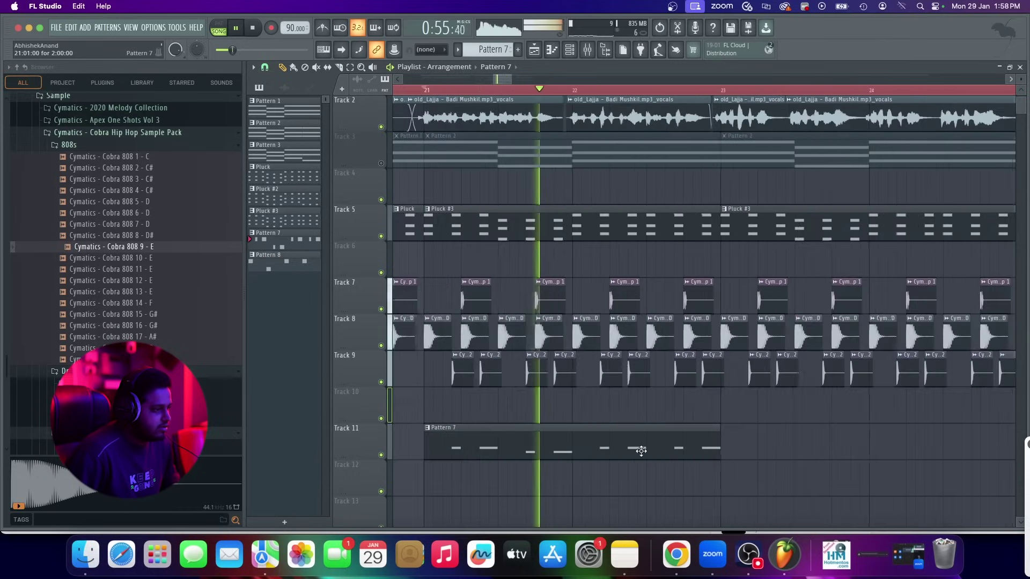
{"action": "double_click", "coordinate": [655, 448]}
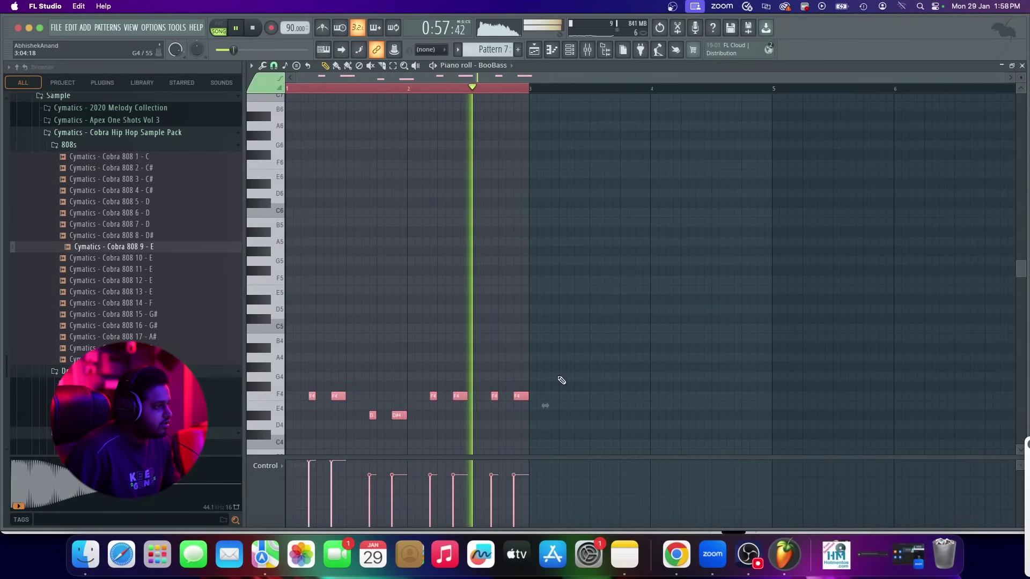
{"action": "key", "text": "F5"}
{"action": "key", "text": "space"}
Add more Pattern 7 clips on Track 11 at bars 23, 26 and 28, playing the arrangement to check them
{"action": "left_click", "coordinate": [731, 448]}
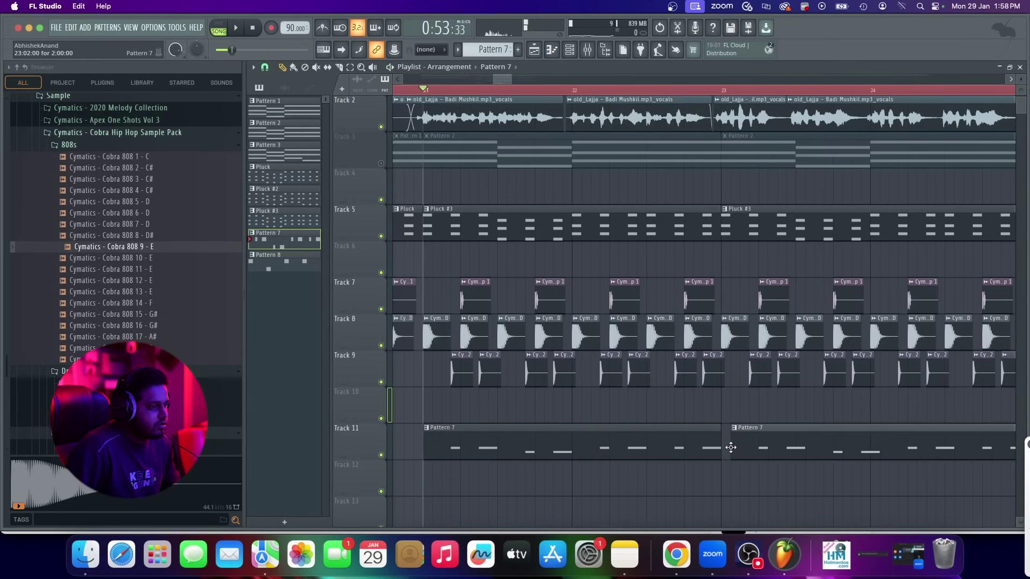
{"action": "scroll", "coordinate": [721, 449], "scroll_direction": "down", "scroll_amount": 5}
{"action": "key", "text": "space"}
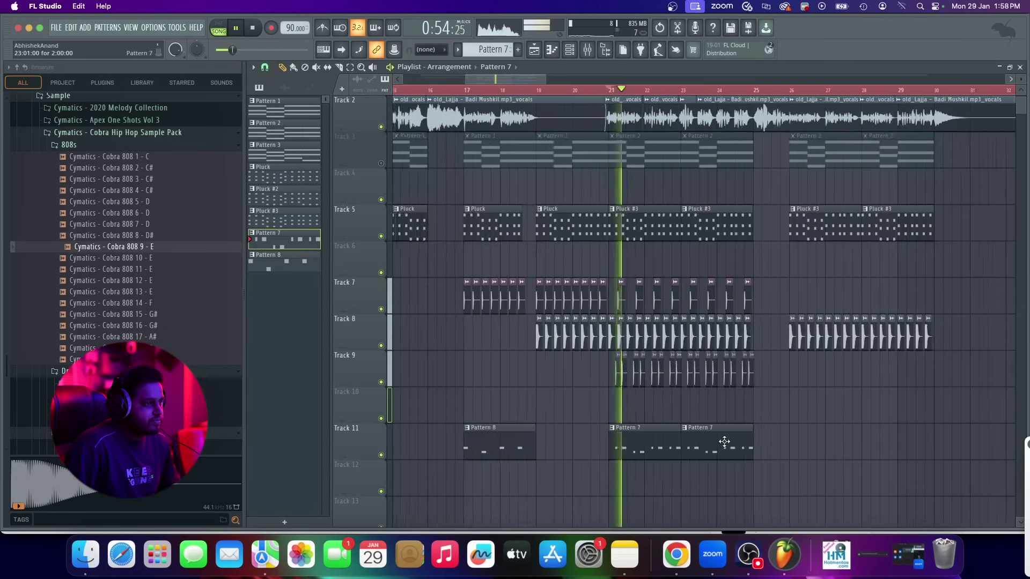
{"action": "scroll", "coordinate": [743, 448], "scroll_direction": "up", "scroll_amount": 5}
{"action": "left_click", "coordinate": [765, 447]}
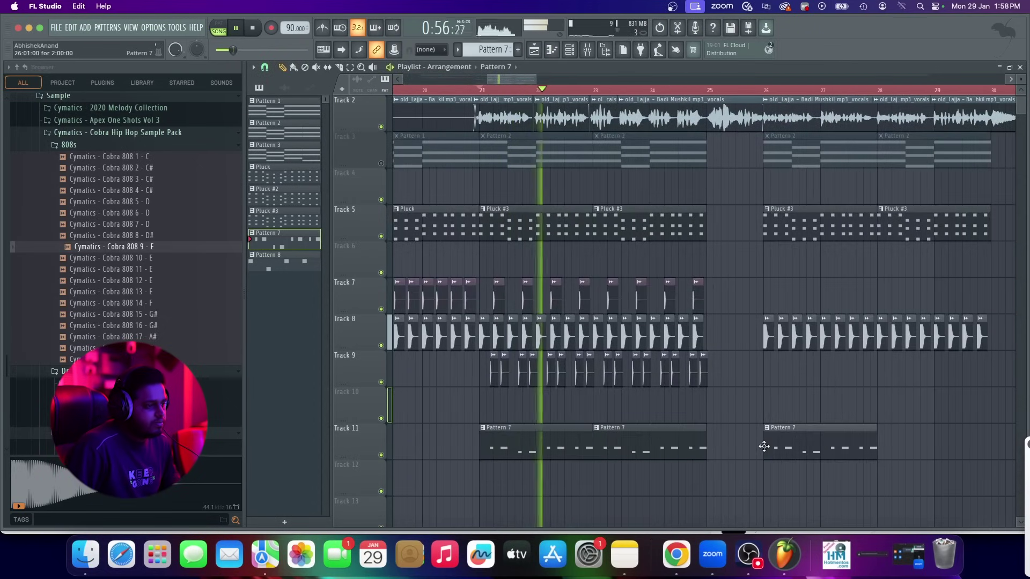
{"action": "left_click", "coordinate": [901, 441]}
{"action": "scroll", "coordinate": [846, 471], "scroll_direction": "down", "scroll_amount": 4}
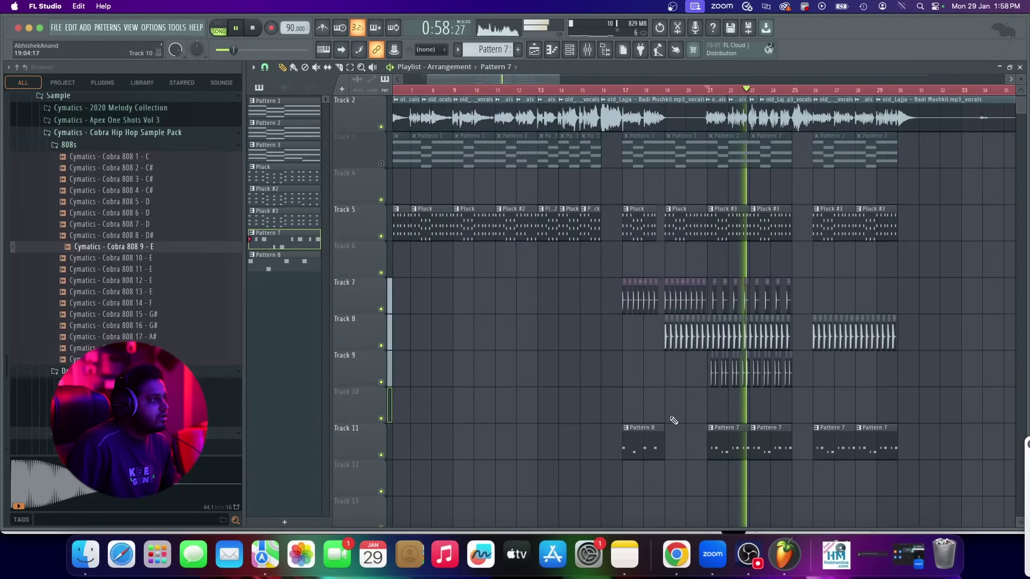
{"action": "scroll", "coordinate": [760, 399], "scroll_direction": "up", "scroll_amount": 3}
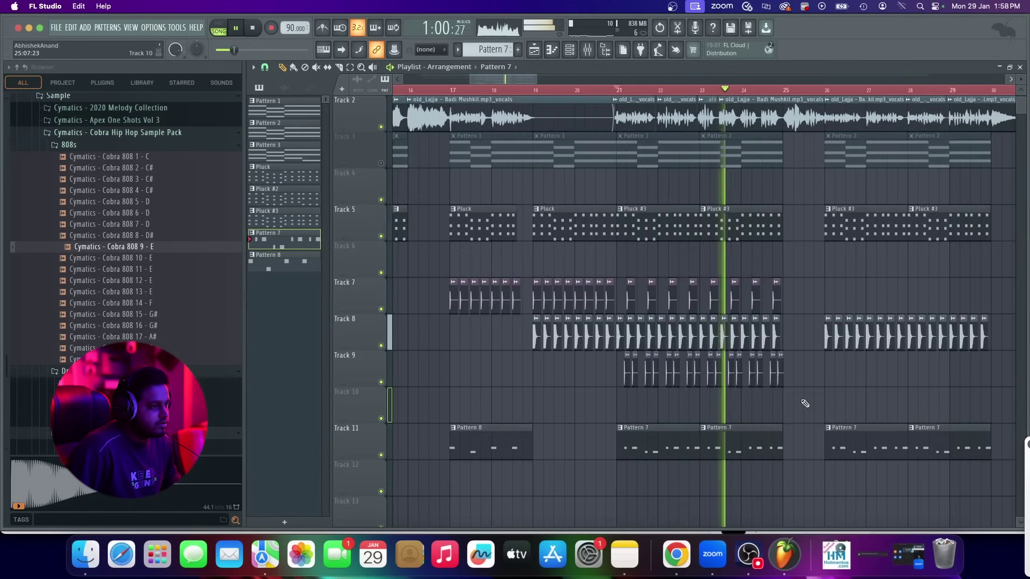
{"action": "key", "text": "space"}
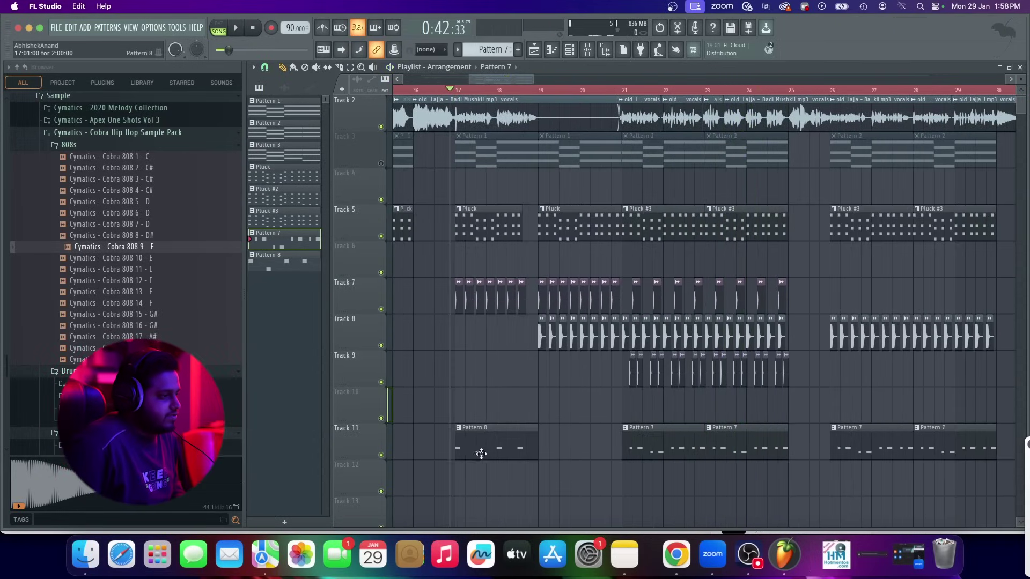
Duplicate the Pattern 8 clip at bar 19 on Track 11 to fill the gap before Pattern 7
{"action": "scroll", "coordinate": [480, 453], "scroll_direction": "up", "scroll_amount": 3}
{"action": "left_click", "coordinate": [494, 448]}
{"action": "scroll", "coordinate": [548, 450], "scroll_direction": "down", "scroll_amount": 2}
{"action": "scroll", "coordinate": [595, 454], "scroll_direction": "up", "scroll_amount": 3}
{"action": "left_click", "coordinate": [594, 455]}
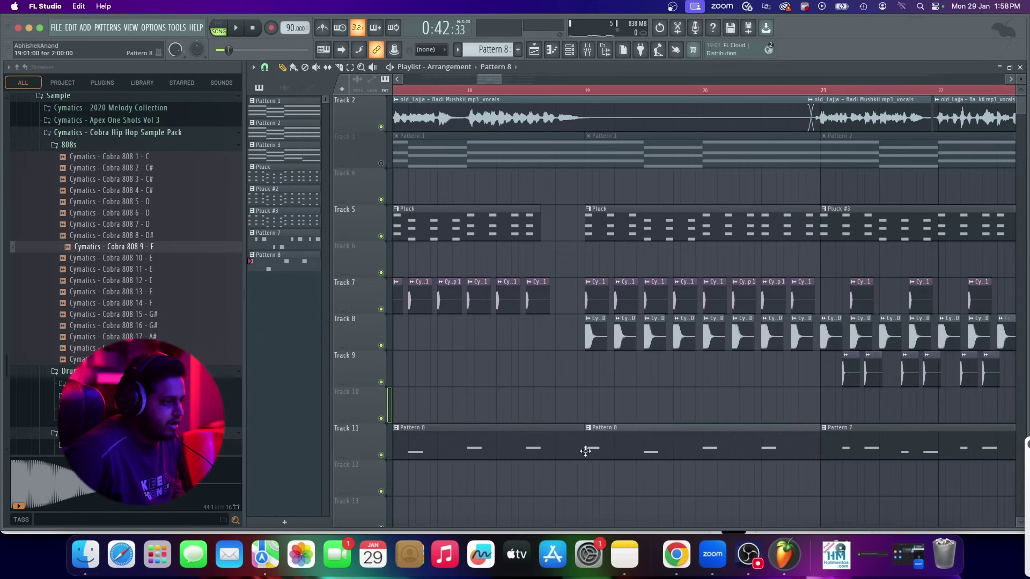
Play the arrangement from bar 17 to check the Pattern 8 bass against the drums, and stop
{"action": "key", "text": "space"}
{"action": "scroll", "coordinate": [598, 454], "scroll_direction": "down", "scroll_amount": 4}
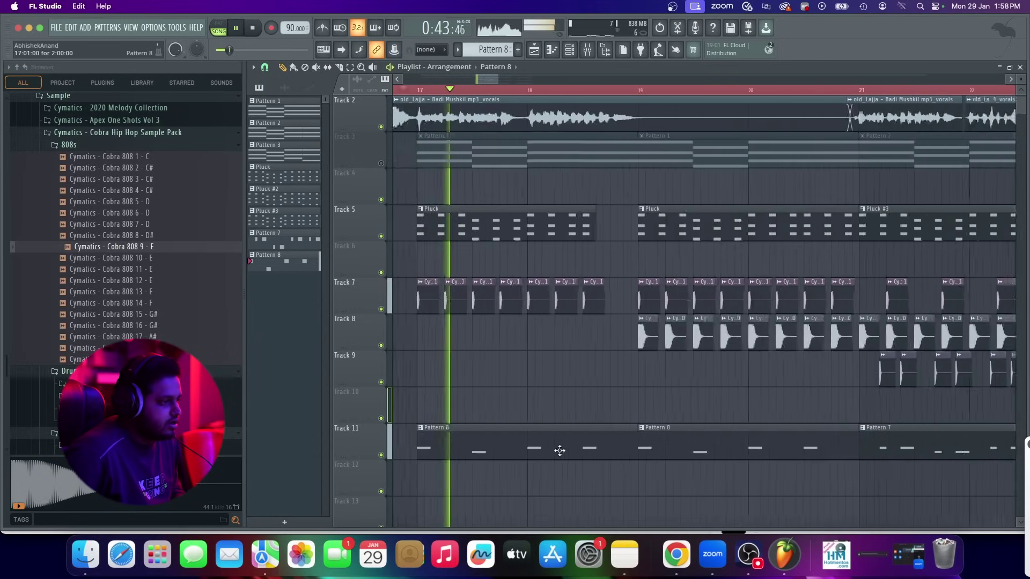
{"action": "scroll", "coordinate": [611, 454], "scroll_direction": "up", "scroll_amount": 2}
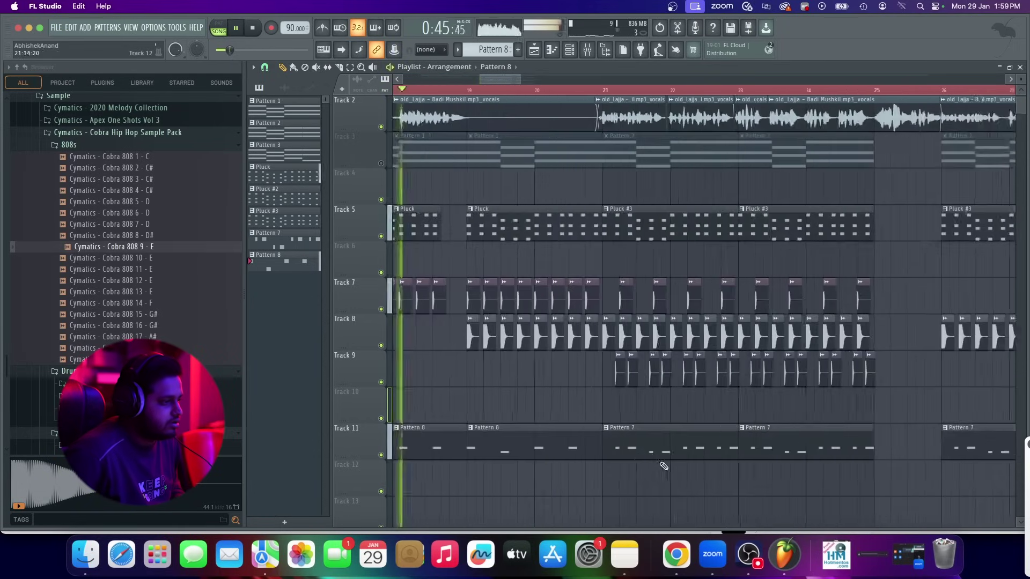
{"action": "scroll", "coordinate": [548, 298], "scroll_direction": "up", "scroll_amount": 5}
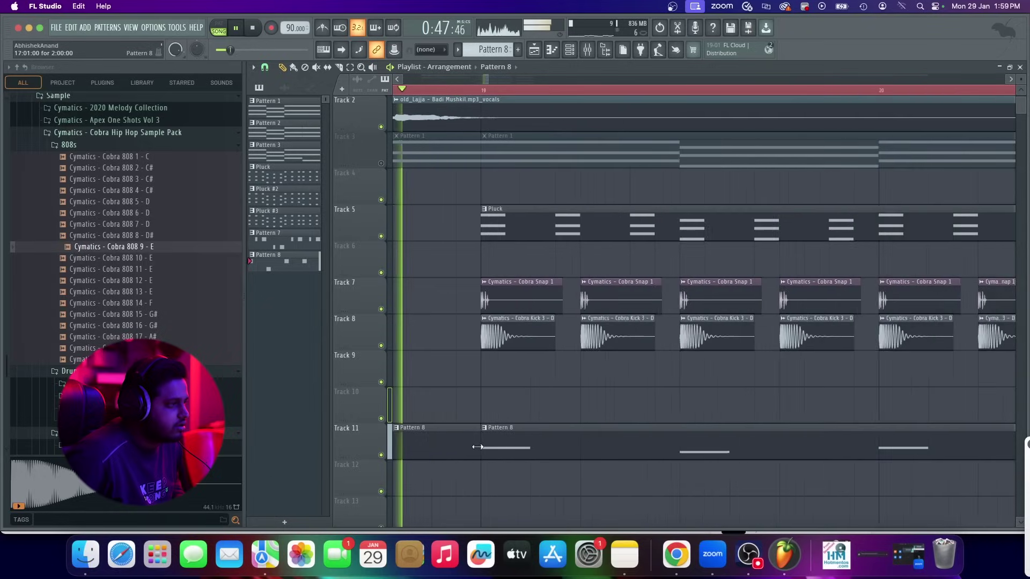
{"action": "scroll", "coordinate": [568, 299], "scroll_direction": "down", "scroll_amount": 4}
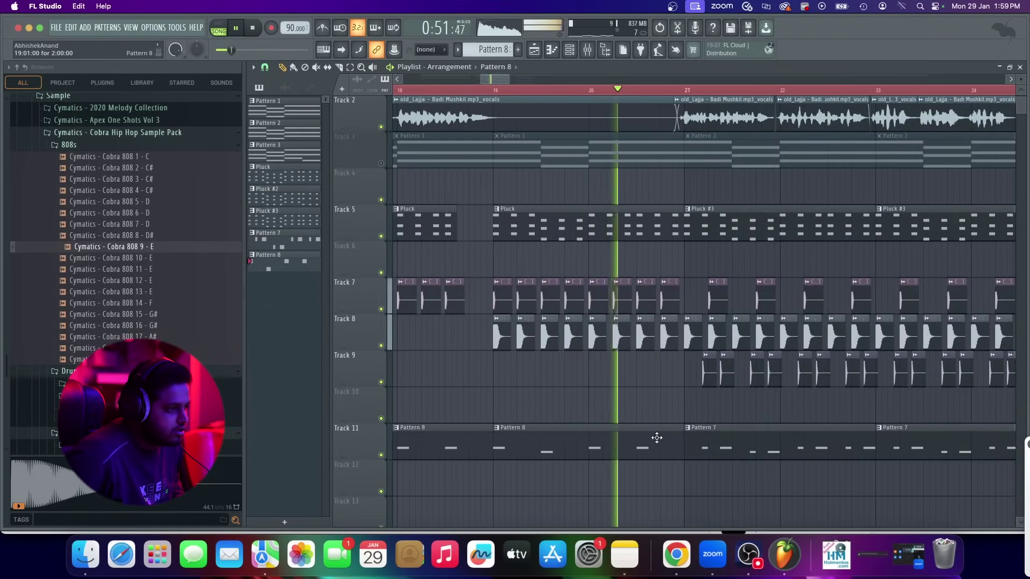
{"action": "scroll", "coordinate": [656, 438], "scroll_direction": "down", "scroll_amount": 2}
{"action": "key", "text": "space"}
{"action": "scroll", "coordinate": [612, 407], "scroll_direction": "down", "scroll_amount": 2}
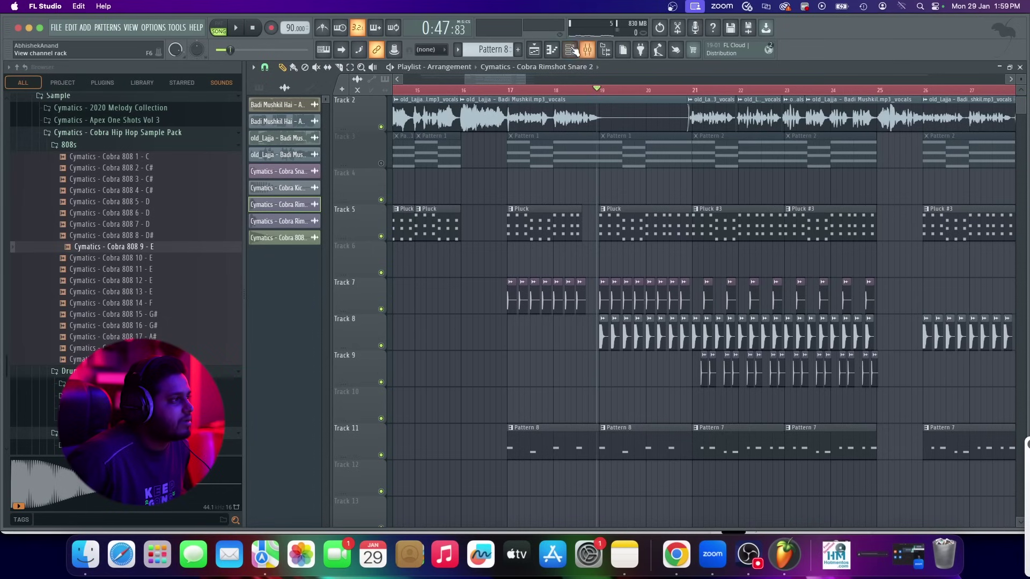
Show the channel rack and audition Hihat Loop 2 and Hihat Loop 6 from the Cobra Hip Hop Sample Pack's Hihat Loops folder
{"action": "left_click", "coordinate": [569, 49]}
{"action": "left_click", "coordinate": [125, 137]}
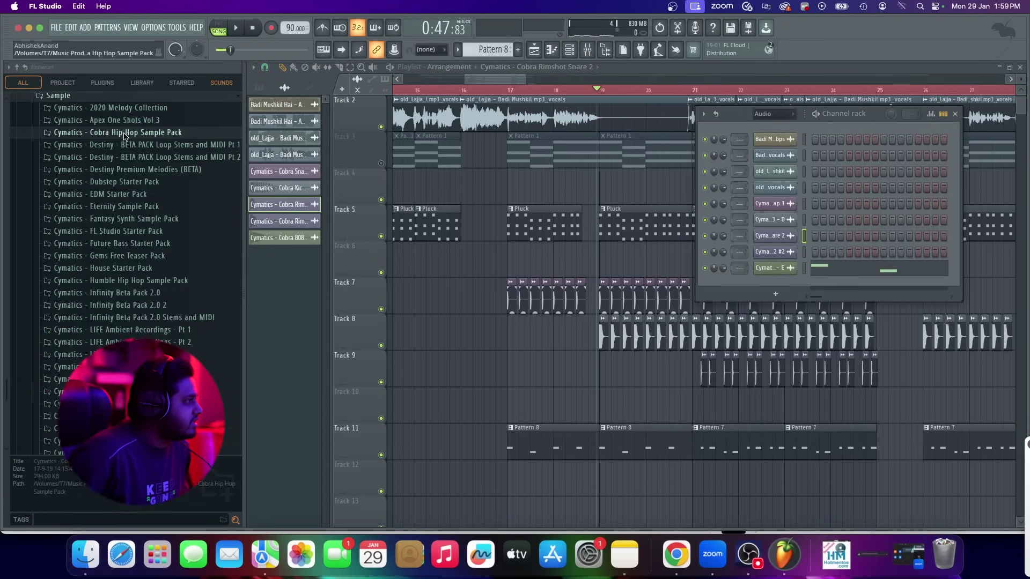
{"action": "left_click", "coordinate": [152, 137]}
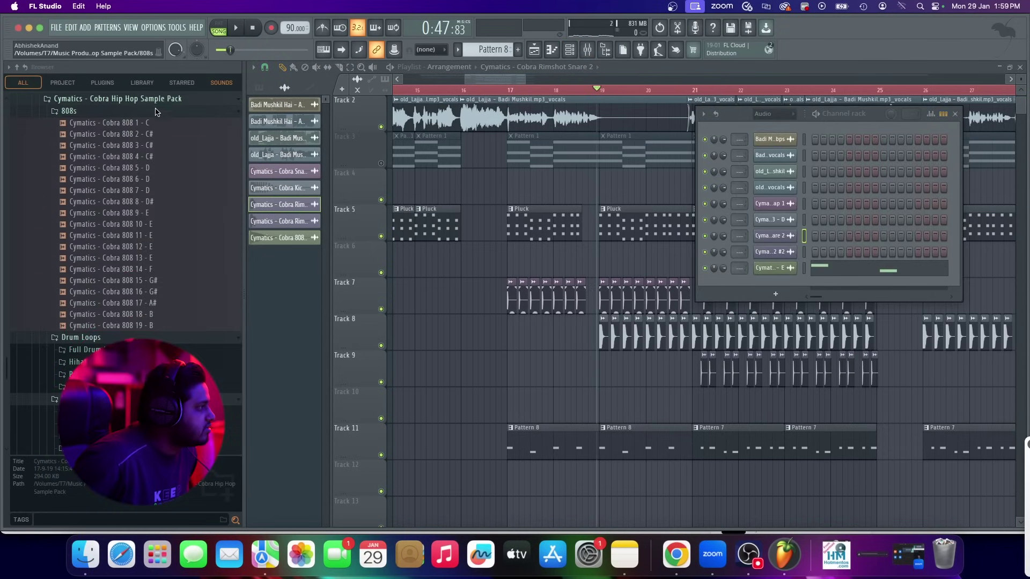
{"action": "left_click", "coordinate": [86, 399]}
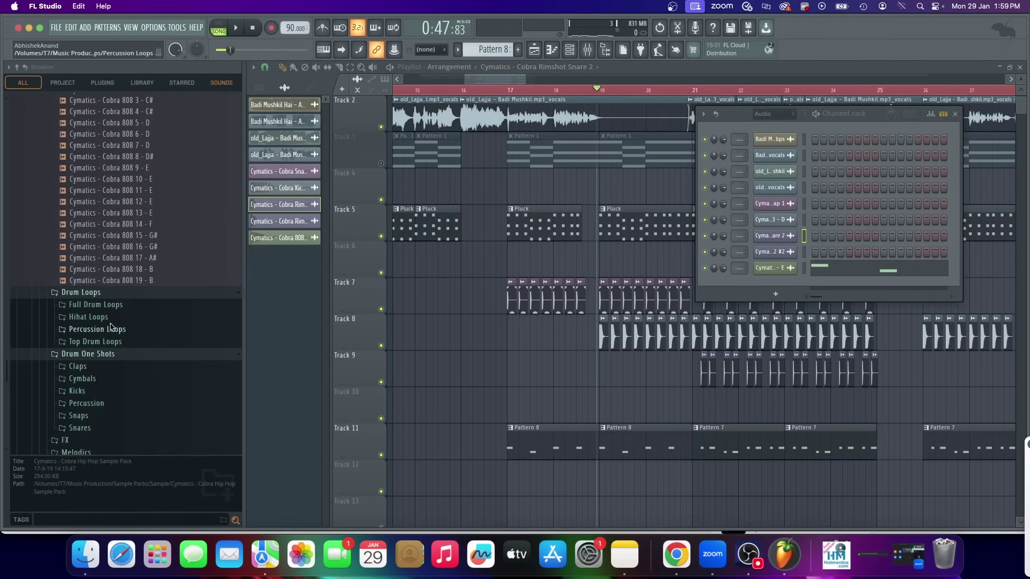
{"action": "left_click", "coordinate": [102, 318]}
{"action": "left_click", "coordinate": [129, 329]}
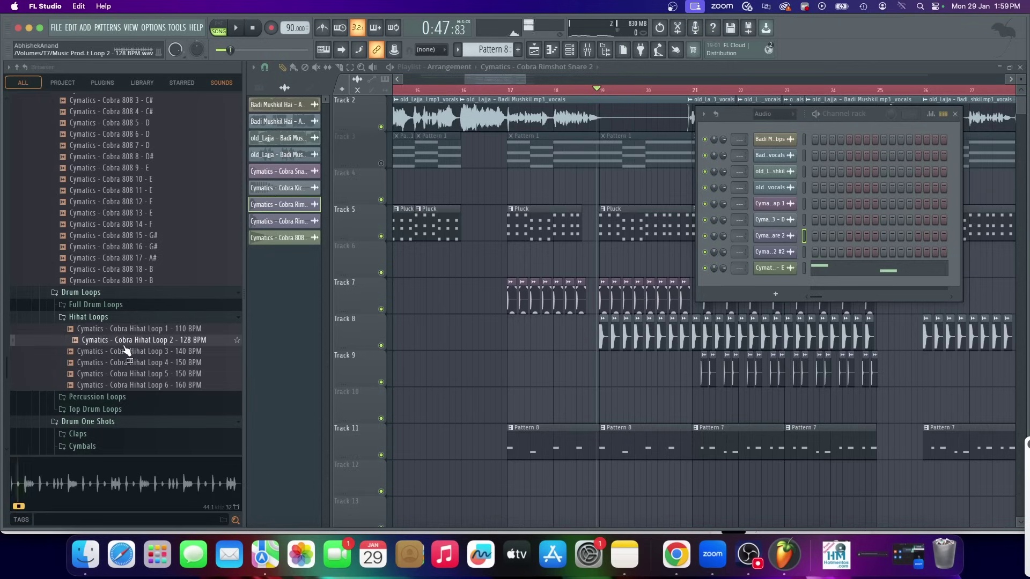
{"action": "left_click", "coordinate": [155, 341]}
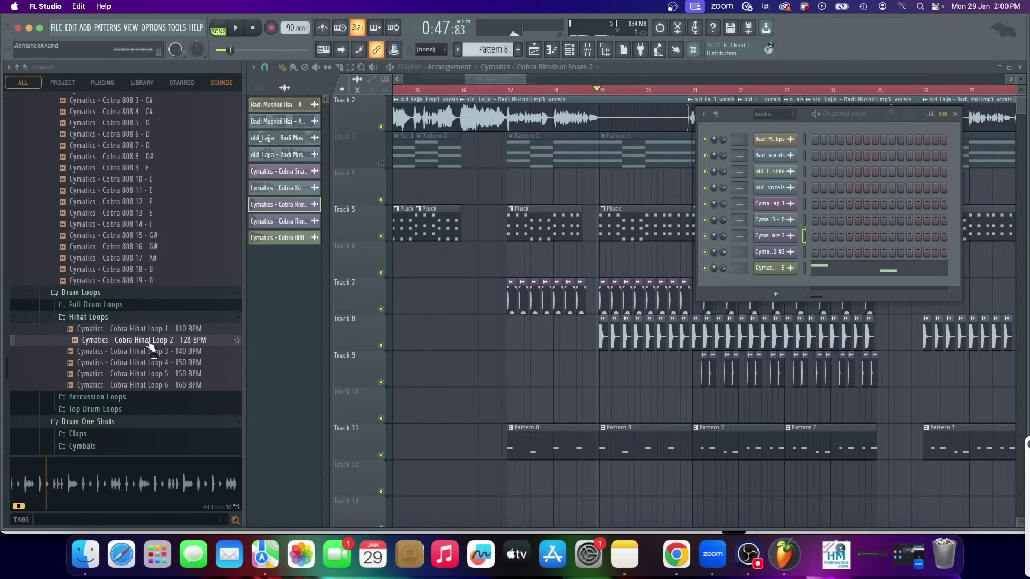
{"action": "left_click", "coordinate": [172, 386]}
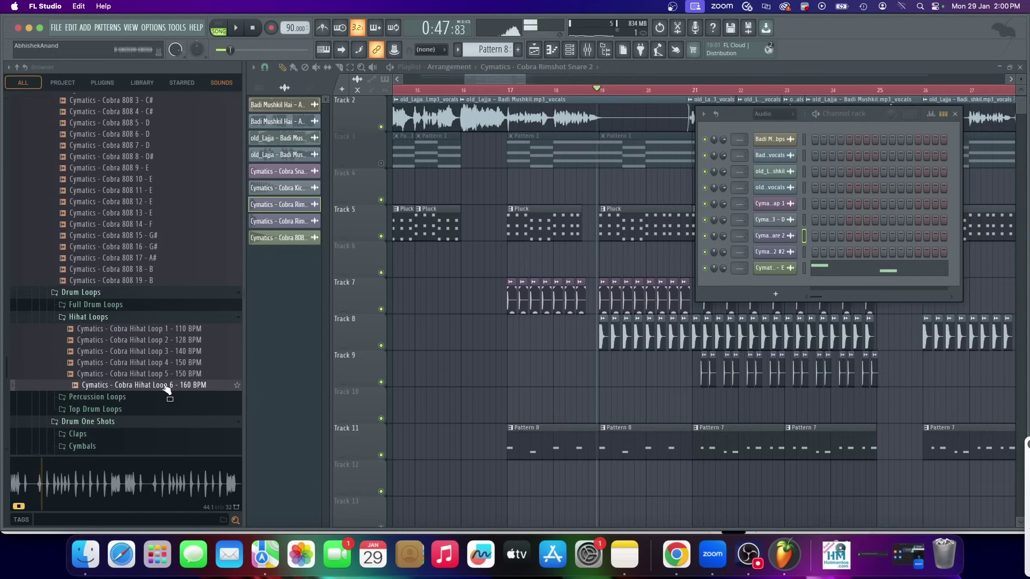
Place the Cymatics - Cobra Hihat Loop 6 - 160 BPM sample at bar 19 on Track 13
{"action": "left_click_drag", "start_coordinate": [166, 389], "coordinate": [614, 456]}
{"action": "scroll", "coordinate": [628, 477], "scroll_direction": "up", "scroll_amount": 5}
{"action": "scroll", "coordinate": [505, 466], "scroll_direction": "down", "scroll_amount": 4}
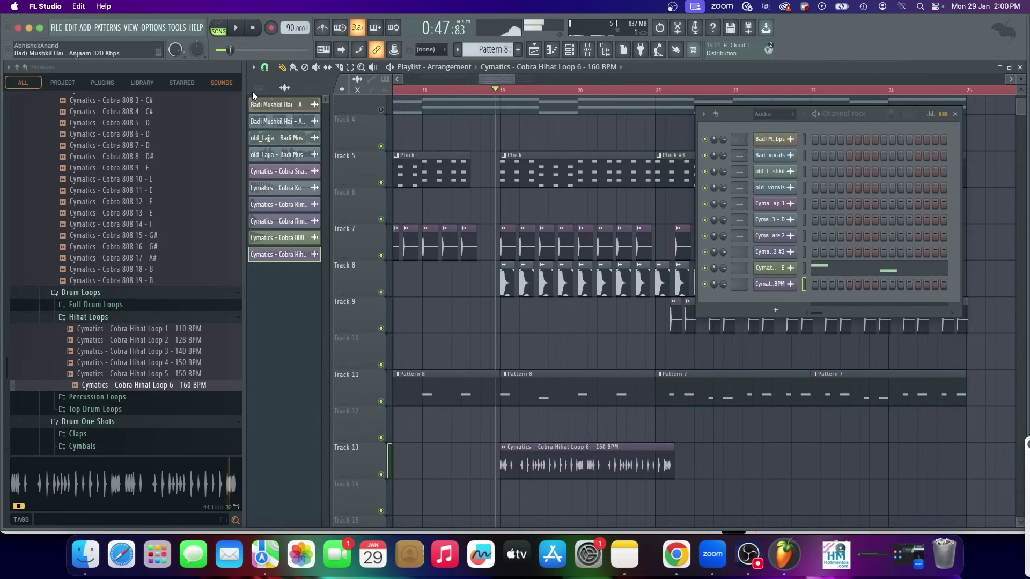
{"action": "scroll", "coordinate": [564, 469], "scroll_direction": "up", "scroll_amount": 2}
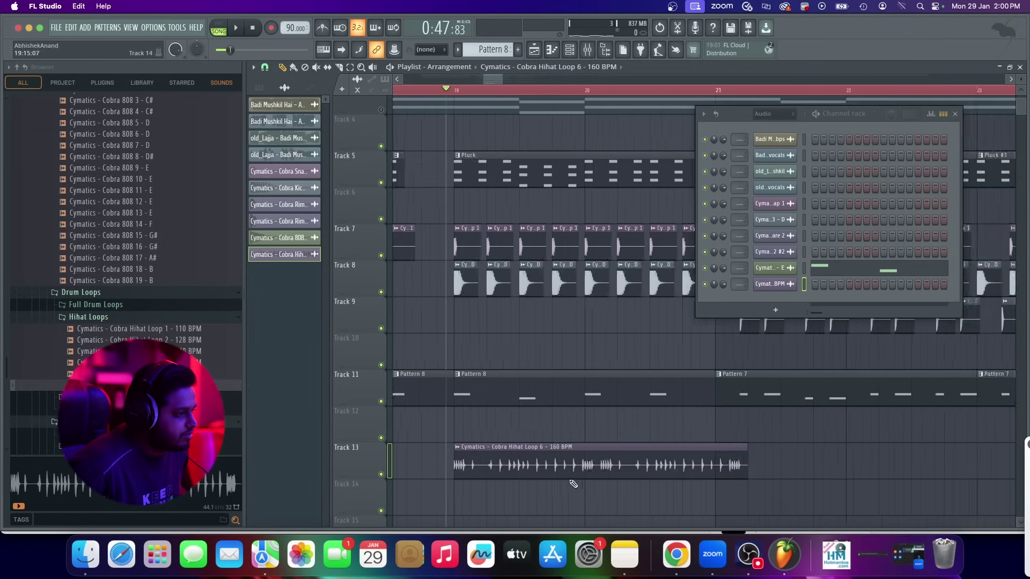
Set the hi-hat loop's time-stretching mode to Stretch and its stretch time to 2:00:00, and close its channel settings
{"action": "double_click", "coordinate": [579, 458]}
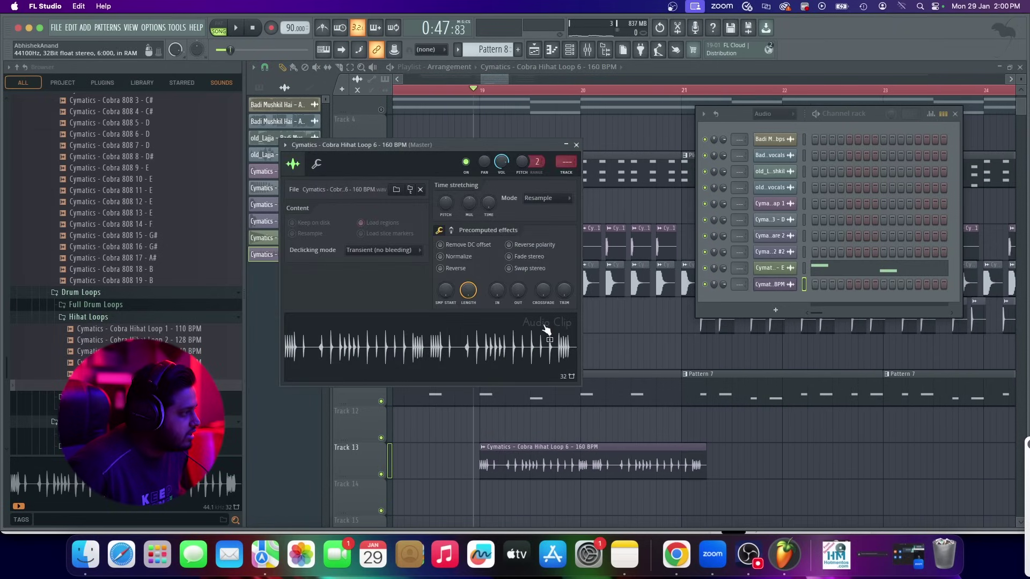
{"action": "left_click", "coordinate": [526, 198]}
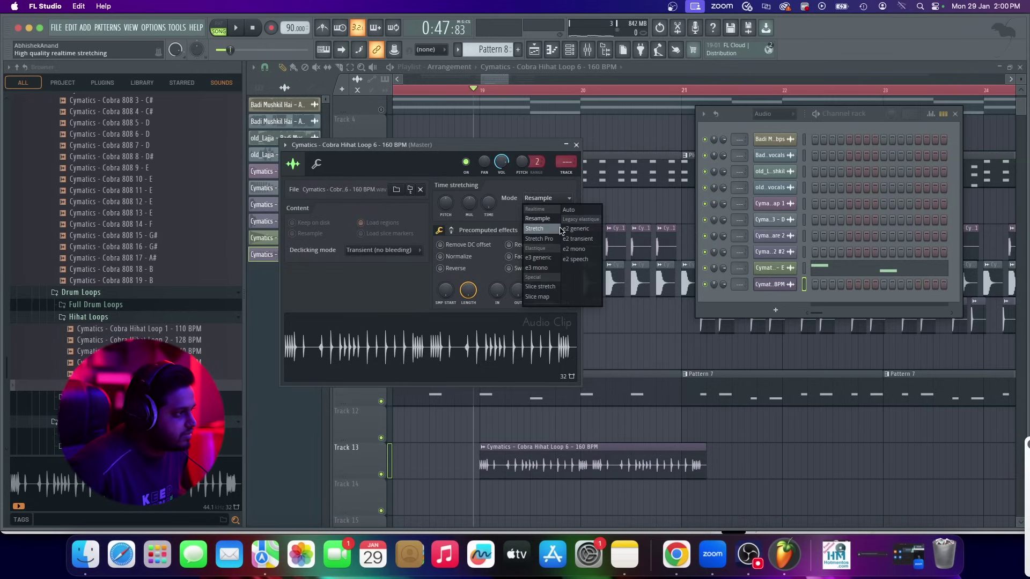
{"action": "left_click", "coordinate": [543, 228]}
{"action": "left_click_drag", "start_coordinate": [492, 209], "coordinate": [492, 220]}
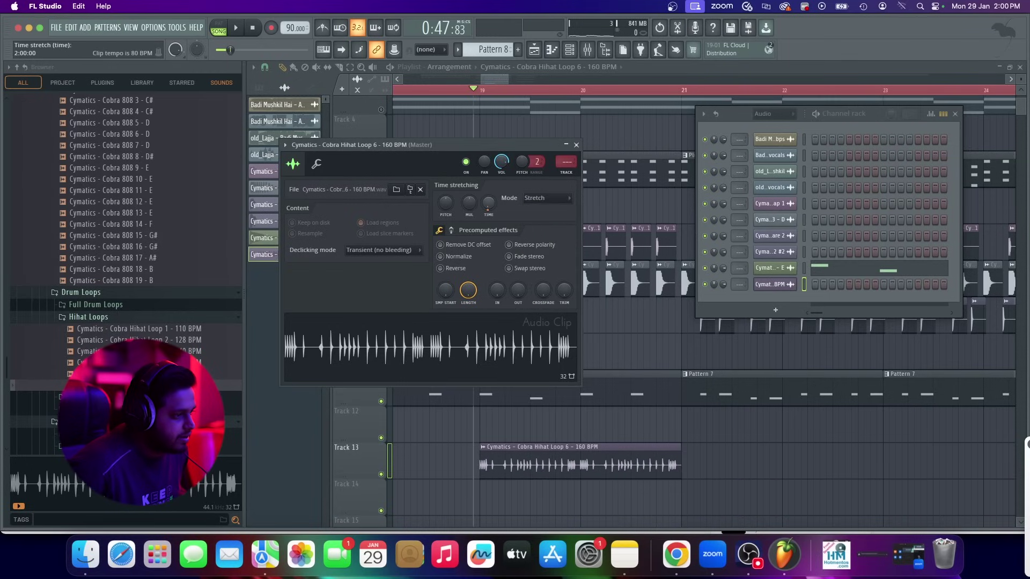
{"action": "left_click", "coordinate": [555, 199]}
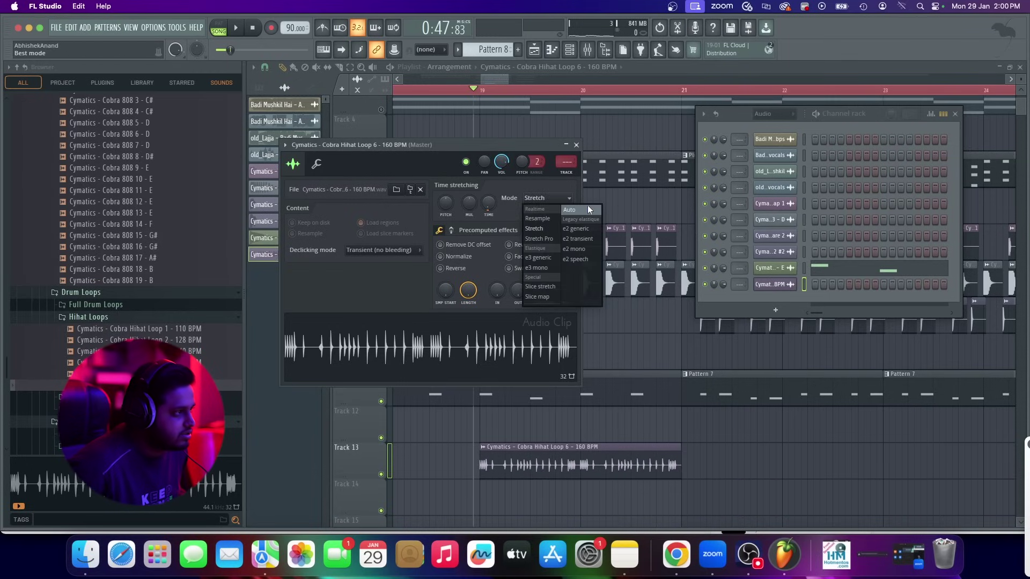
{"action": "left_click", "coordinate": [540, 182]}
{"action": "left_click", "coordinate": [576, 146]}
Play the arrangement with the hi-hat loop from just before bar 19 and open the loop's channel settings
{"action": "double_click", "coordinate": [531, 454]}
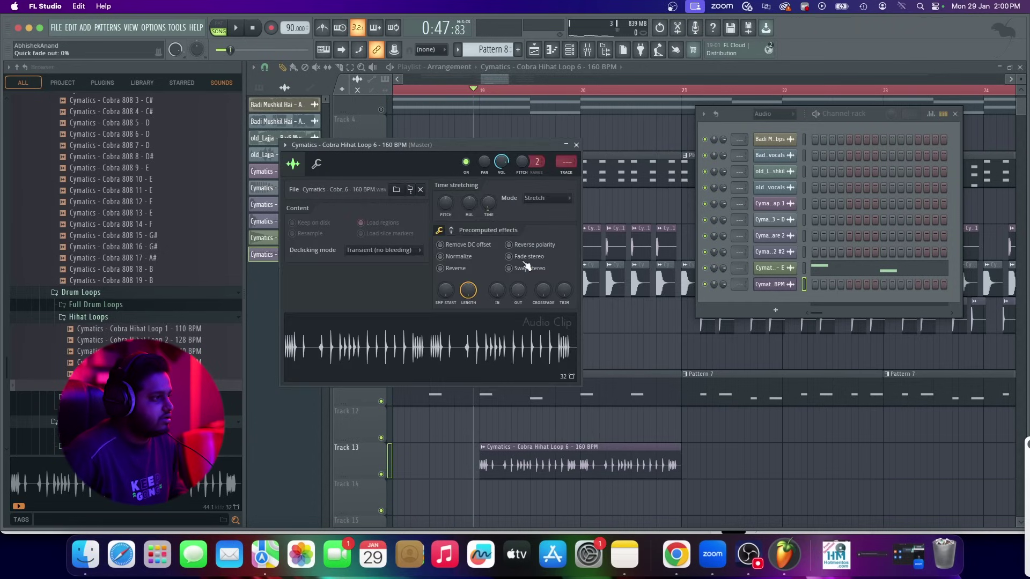
{"action": "key", "text": "space"}
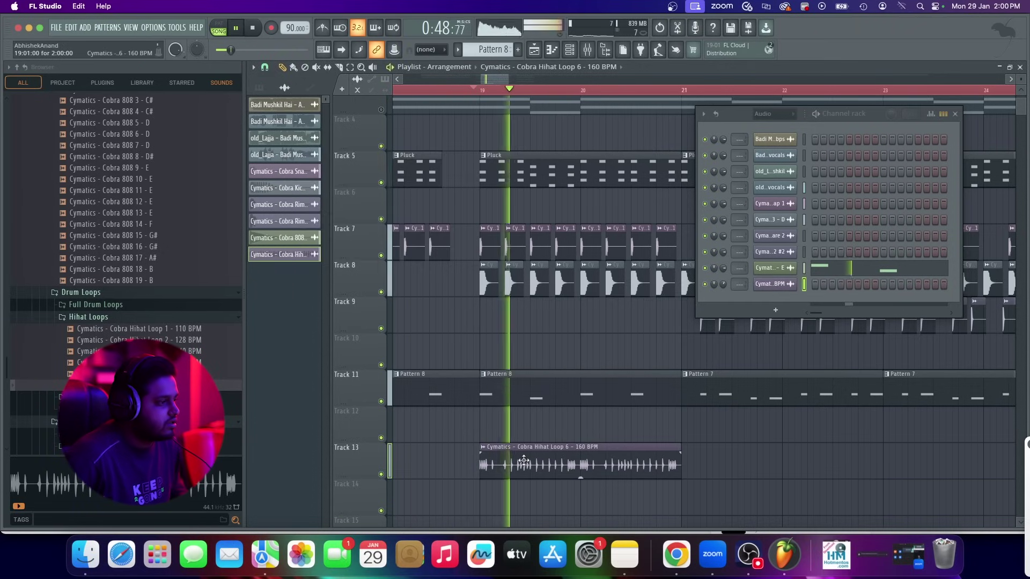
{"action": "right_click", "coordinate": [505, 162]}
{"action": "left_click", "coordinate": [517, 171]}
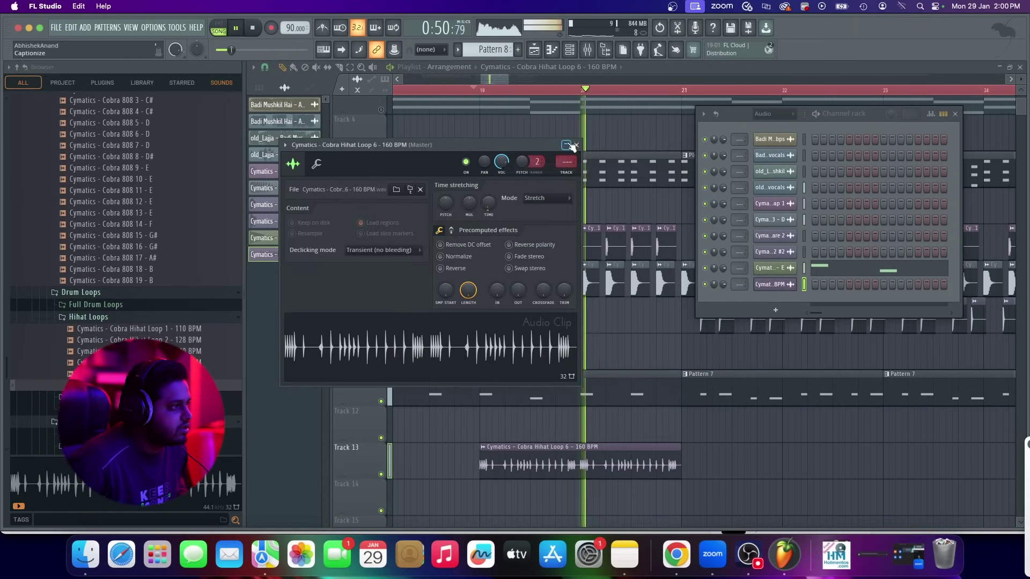
Add a second Hihat Loop 6 clip on Track 13 starting at 21:03 and trim its end to bar 23
{"action": "left_click", "coordinate": [576, 145]}
{"action": "scroll", "coordinate": [558, 369], "scroll_direction": "down", "scroll_amount": 3}
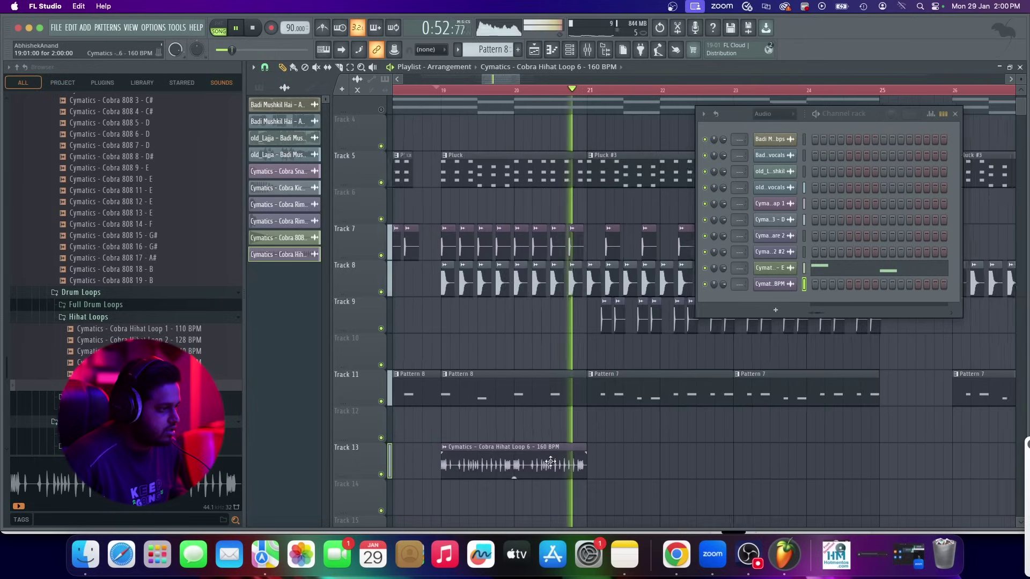
{"action": "left_click", "coordinate": [590, 466]}
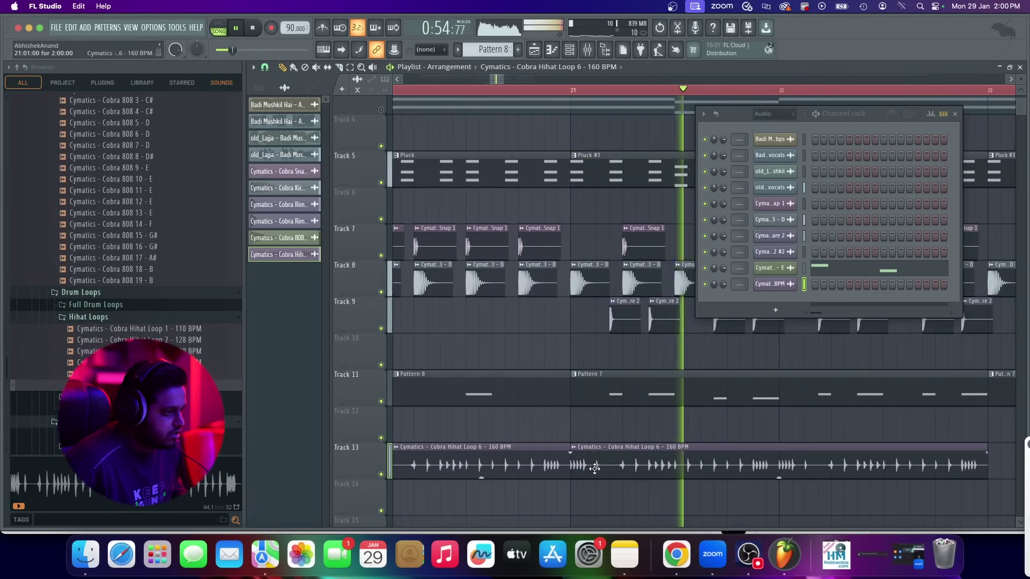
{"action": "scroll", "coordinate": [589, 468], "scroll_direction": "up", "scroll_amount": 4}
{"action": "scroll", "coordinate": [590, 466], "scroll_direction": "down", "scroll_amount": 2}
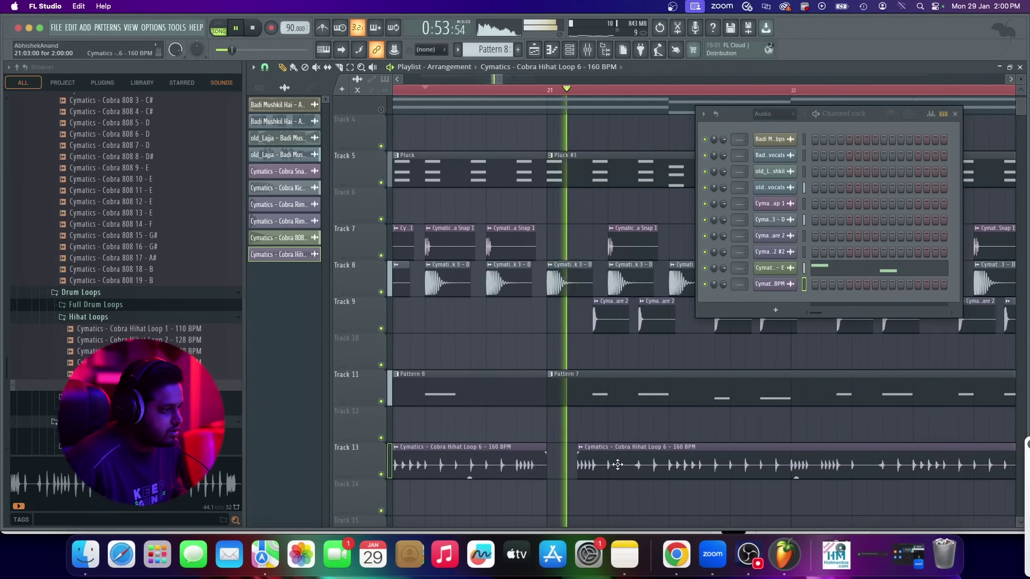
{"action": "scroll", "coordinate": [523, 462], "scroll_direction": "down", "scroll_amount": 3}
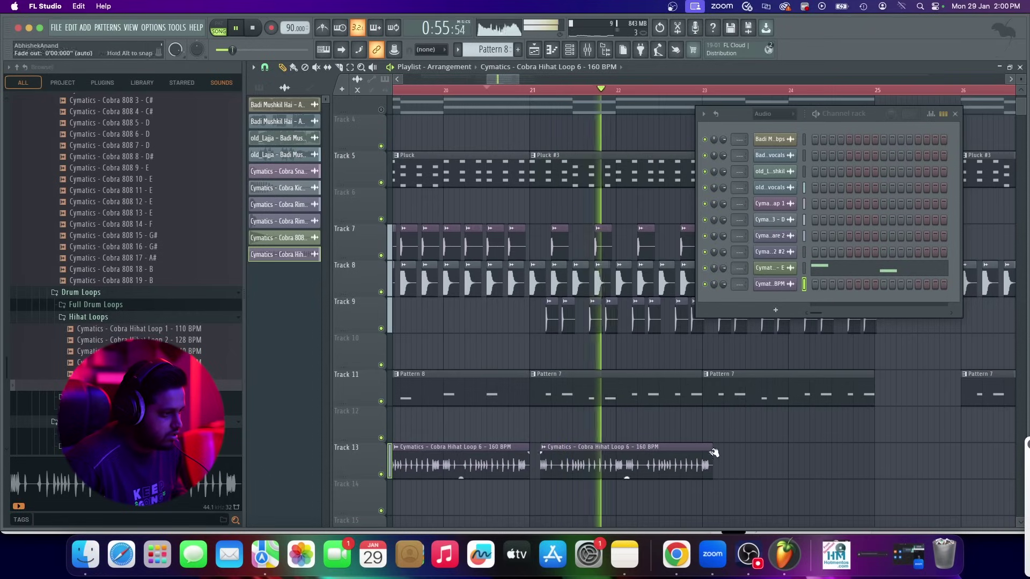
{"action": "left_click_drag", "start_coordinate": [712, 448], "coordinate": [701, 449]}
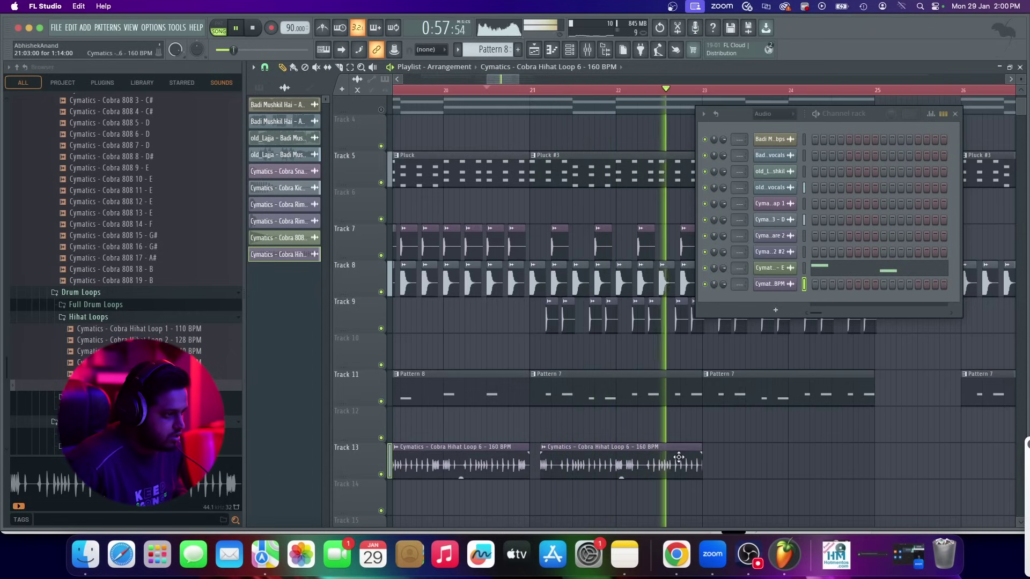
Place a third copy of the trimmed hi-hat loop on Track 13, starting at 23:03
{"action": "scroll", "coordinate": [715, 468], "scroll_direction": "up", "scroll_amount": 4}
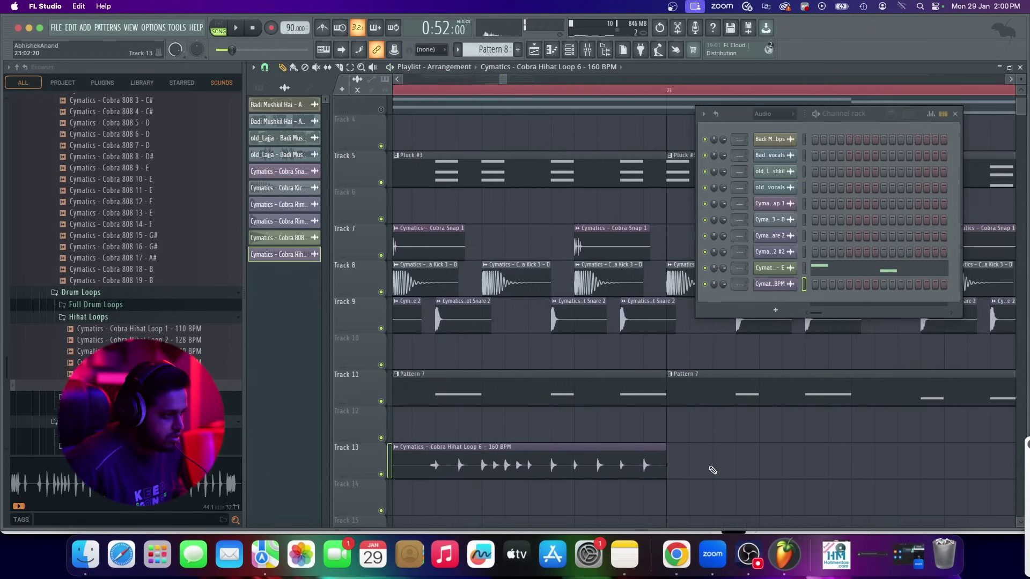
{"action": "scroll", "coordinate": [713, 471], "scroll_direction": "down", "scroll_amount": 4}
{"action": "scroll", "coordinate": [742, 486], "scroll_direction": "up", "scroll_amount": 4}
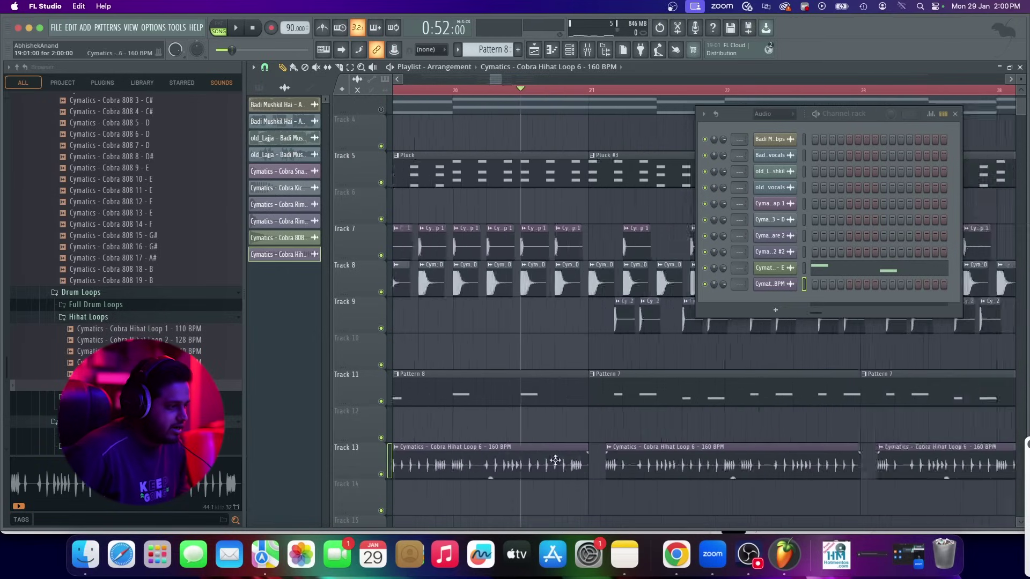
{"action": "scroll", "coordinate": [599, 464], "scroll_direction": "down", "scroll_amount": 2}
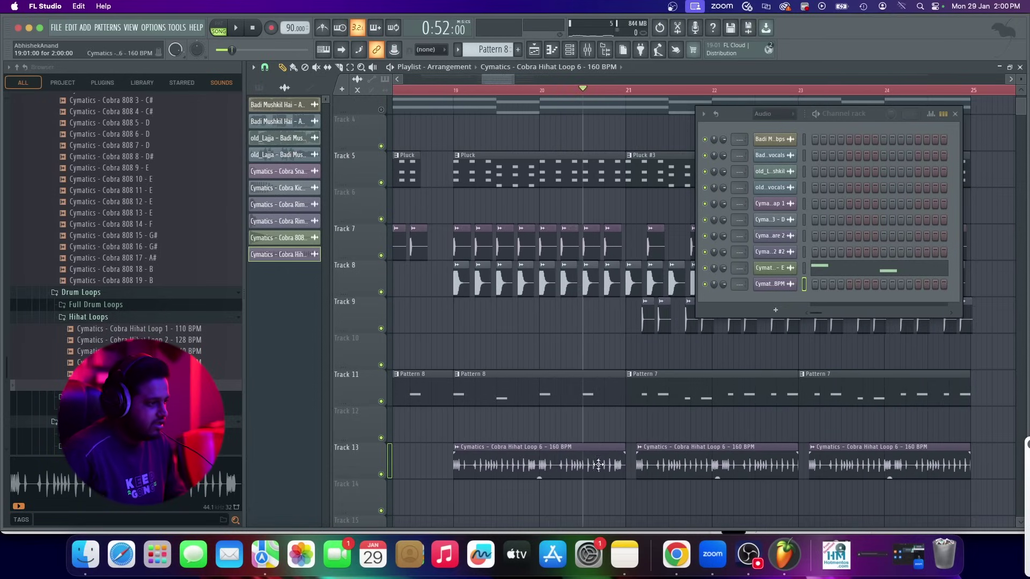
Play the arrangement from bar 17 to check the lead-in to the hi-hat loop clips
{"action": "scroll", "coordinate": [479, 93], "scroll_direction": "down", "scroll_amount": 2}
{"action": "left_click_drag", "start_coordinate": [359, 97], "coordinate": [607, 129]}
{"action": "key", "text": "space"}
{"action": "scroll", "coordinate": [502, 386], "scroll_direction": "down", "scroll_amount": 5}
{"action": "scroll", "coordinate": [568, 445], "scroll_direction": "up", "scroll_amount": 3}
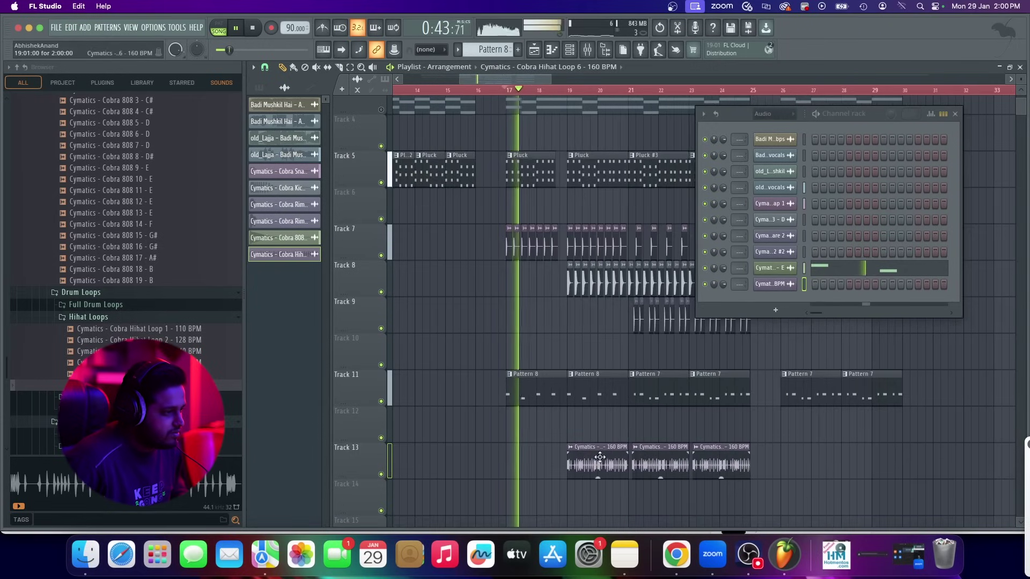
{"action": "key", "text": "space"}
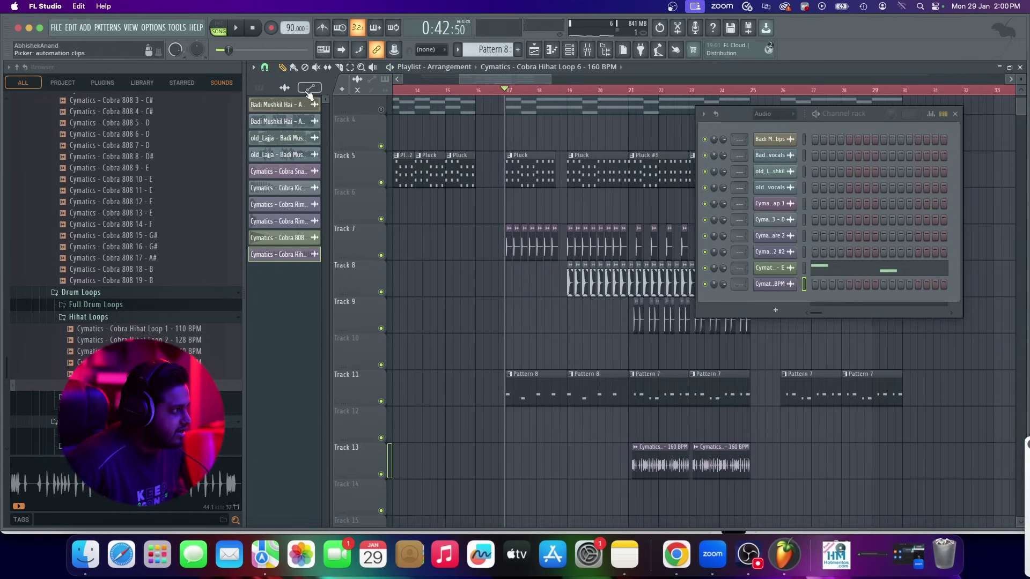
Replace the first hi-hat loop clip on Track 13 with the trimmed version starting at 19:03
{"action": "left_click_drag", "start_coordinate": [803, 426], "coordinate": [717, 470]}
{"action": "scroll", "coordinate": [617, 472], "scroll_direction": "up", "scroll_amount": 5}
{"action": "key", "text": "super+z"}
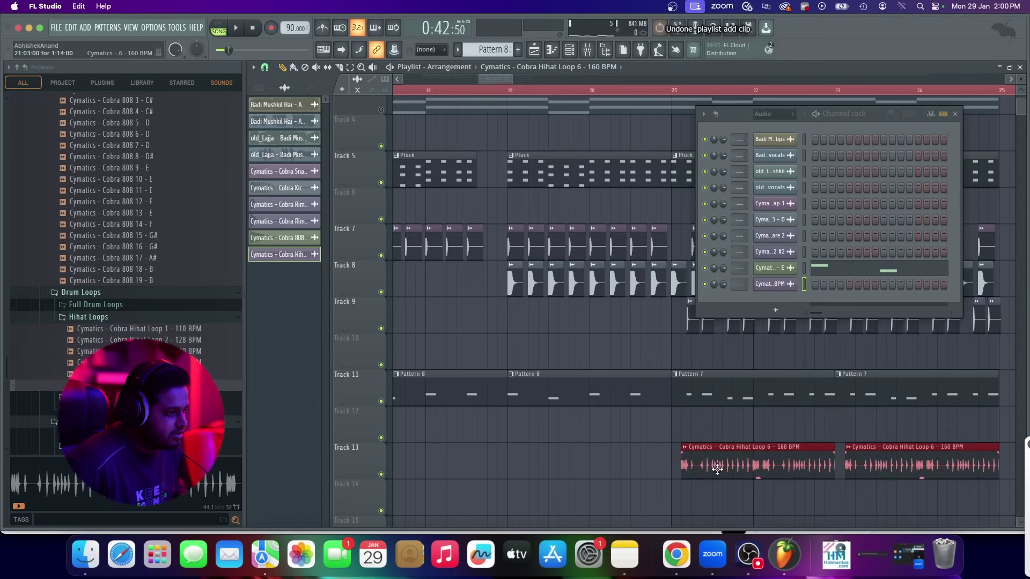
{"action": "left_click", "coordinate": [719, 428], "text": "super"}
{"action": "scroll", "coordinate": [508, 471], "scroll_direction": "up", "scroll_amount": 3}
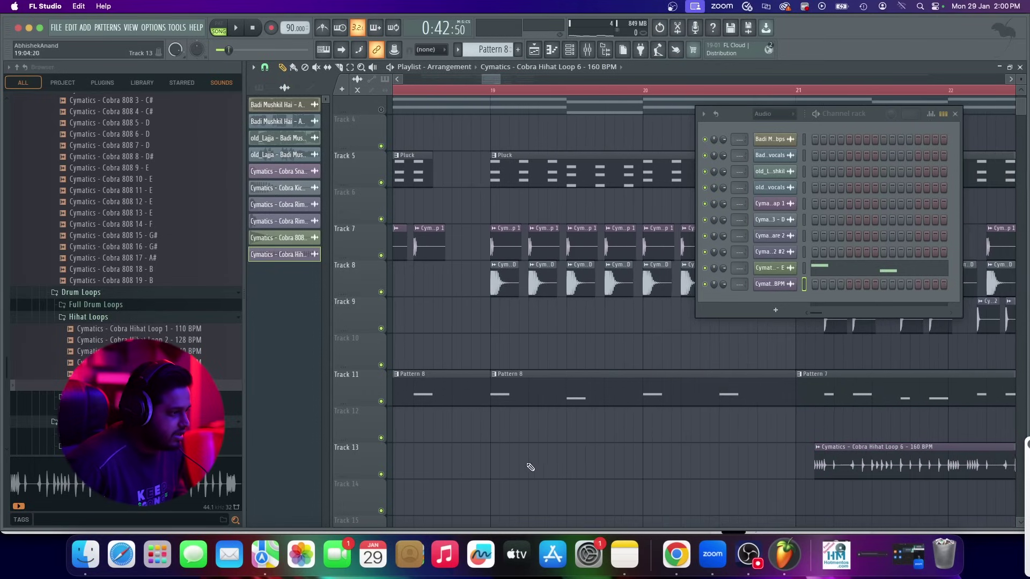
{"action": "left_click", "coordinate": [516, 465]}
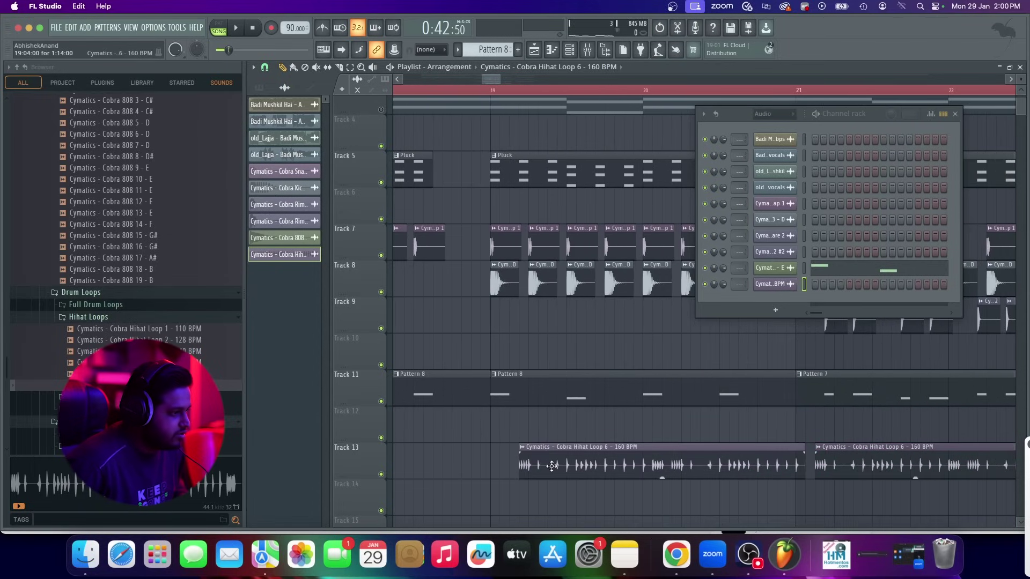
{"action": "scroll", "coordinate": [540, 466], "scroll_direction": "down", "scroll_amount": 6}
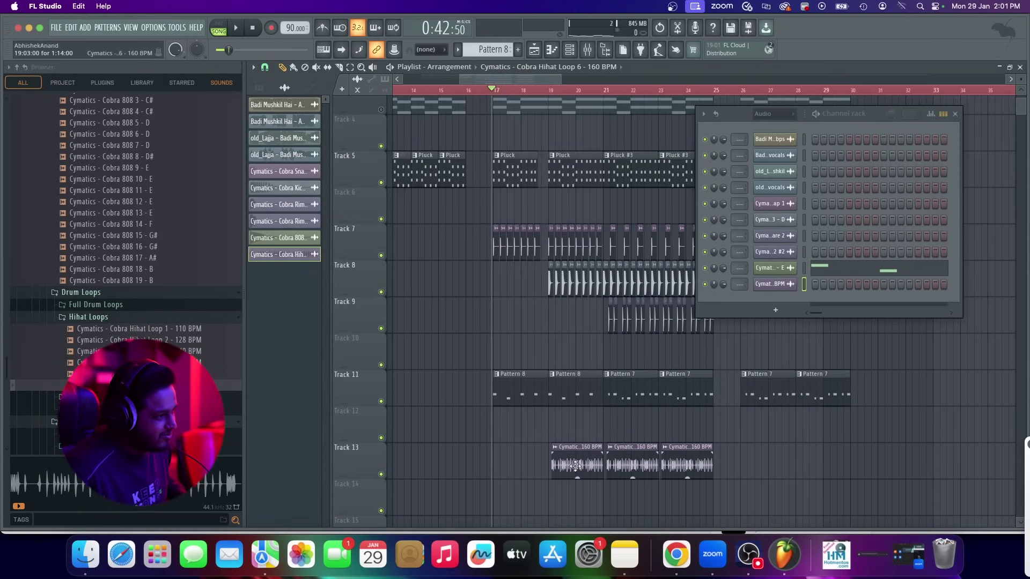
Play the arrangement from bar 17 through bar 24 to check the three hi-hat loop clips against the drums and bass
{"action": "key", "text": "space"}
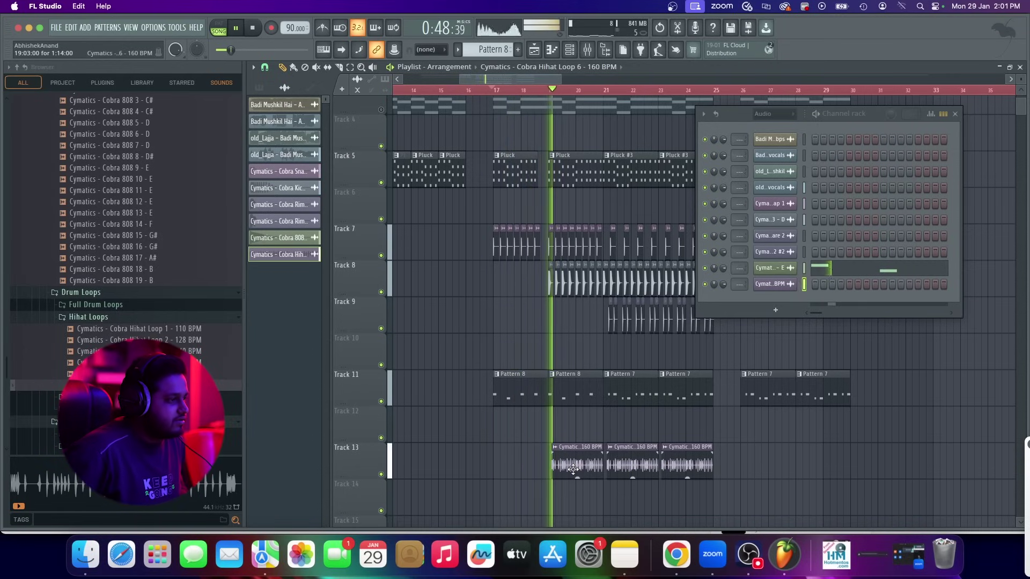
{"action": "scroll", "coordinate": [575, 472], "scroll_direction": "up", "scroll_amount": 4}
{"action": "scroll", "coordinate": [577, 475], "scroll_direction": "down", "scroll_amount": 2}
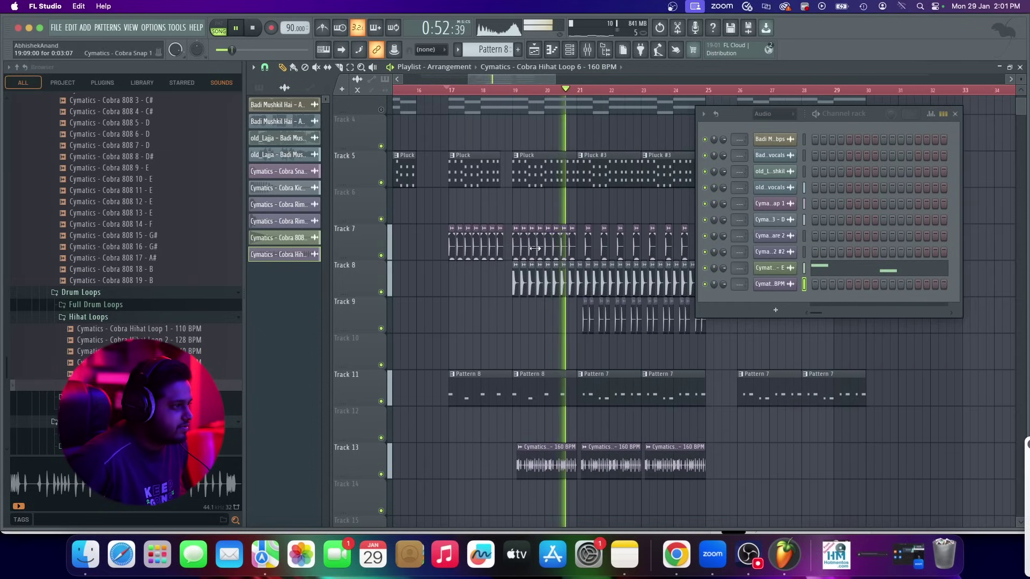
{"action": "scroll", "coordinate": [532, 252], "scroll_direction": "down", "scroll_amount": 3}
{"action": "scroll", "coordinate": [527, 251], "scroll_direction": "up", "scroll_amount": 4}
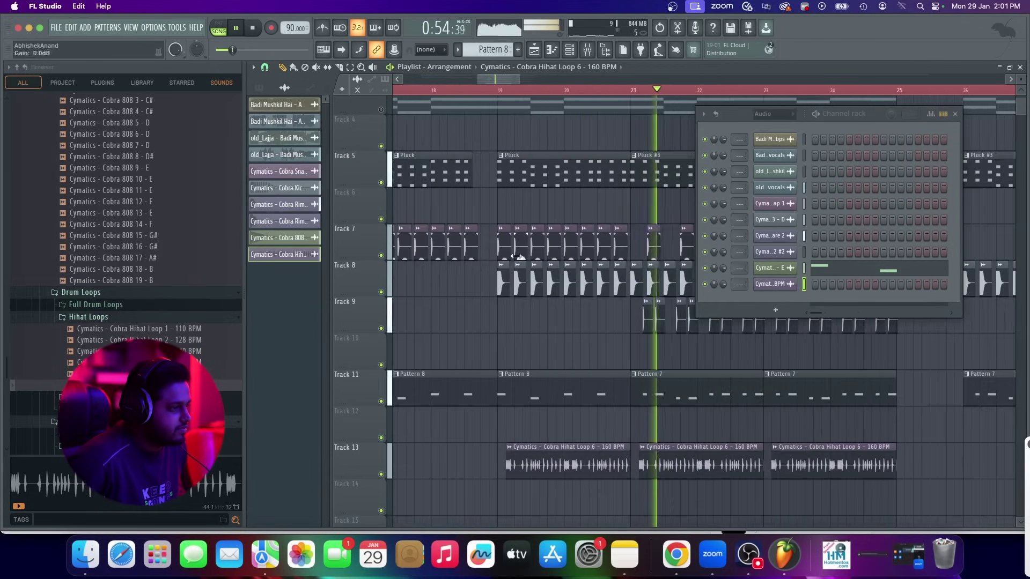
{"action": "scroll", "coordinate": [527, 258], "scroll_direction": "down", "scroll_amount": 5}
{"action": "scroll", "coordinate": [559, 477], "scroll_direction": "up", "scroll_amount": 2}
{"action": "scroll", "coordinate": [561, 475], "scroll_direction": "up", "scroll_amount": 3}
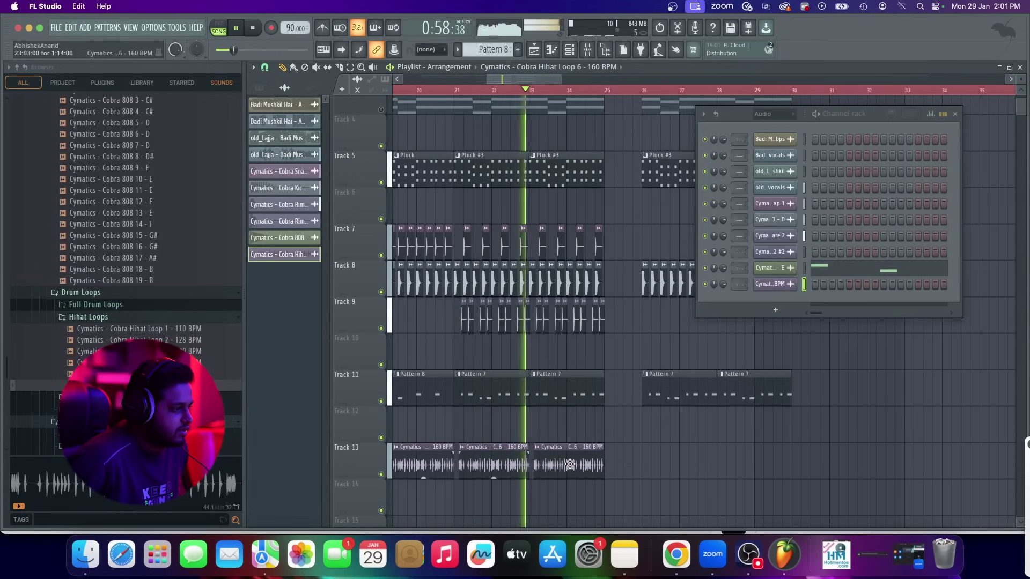
{"action": "scroll", "coordinate": [607, 472], "scroll_direction": "down", "scroll_amount": 2}
{"action": "scroll", "coordinate": [643, 476], "scroll_direction": "down", "scroll_amount": 2}
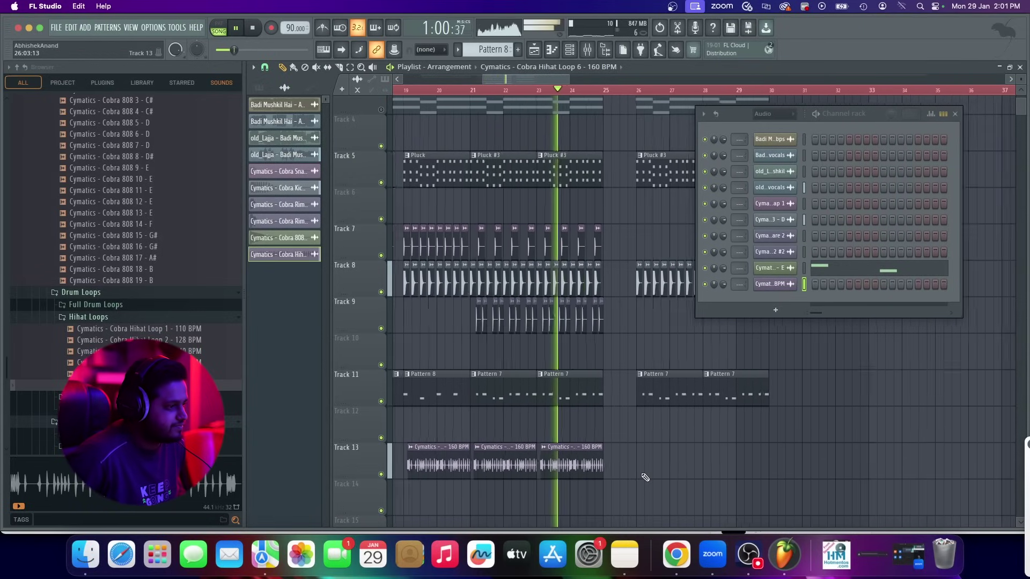
{"action": "scroll", "coordinate": [644, 476], "scroll_direction": "up", "scroll_amount": 5}
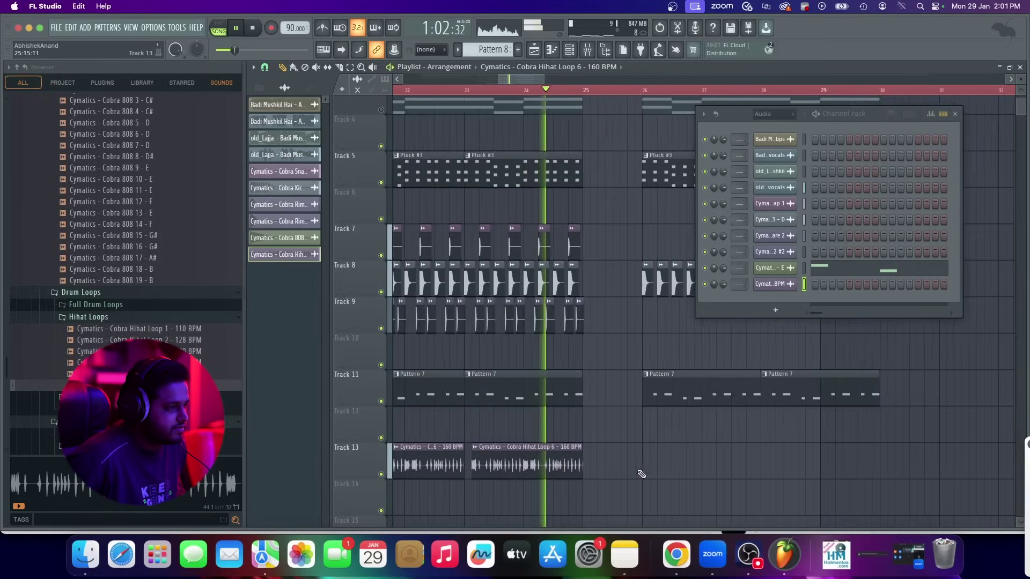
Place two more trimmed hi-hat loop clips on Track 13, at 26:03 and 28:03, under the second Pattern 7 section
{"action": "scroll", "coordinate": [665, 469], "scroll_direction": "up", "scroll_amount": 2}
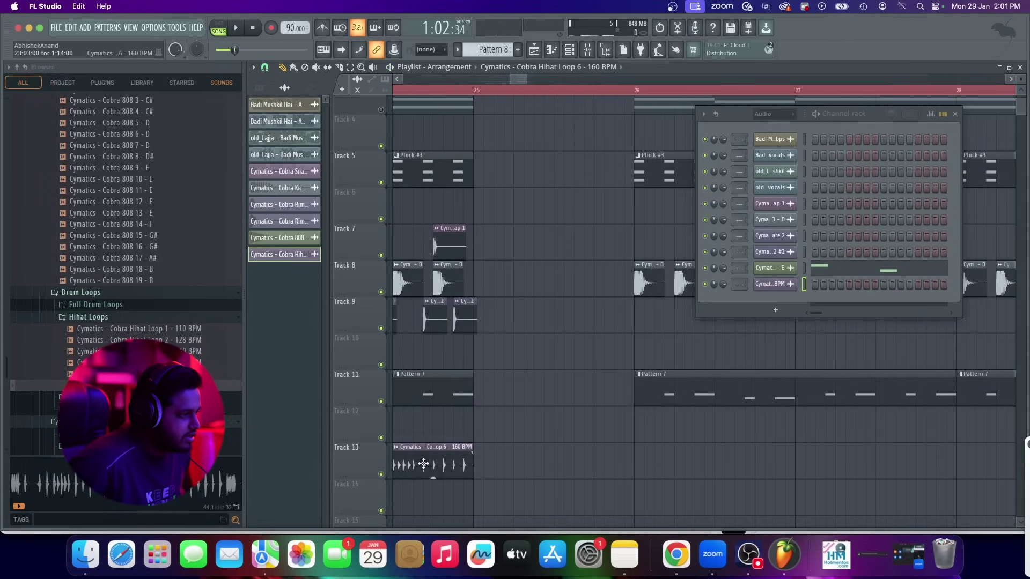
{"action": "left_click", "coordinate": [672, 467]}
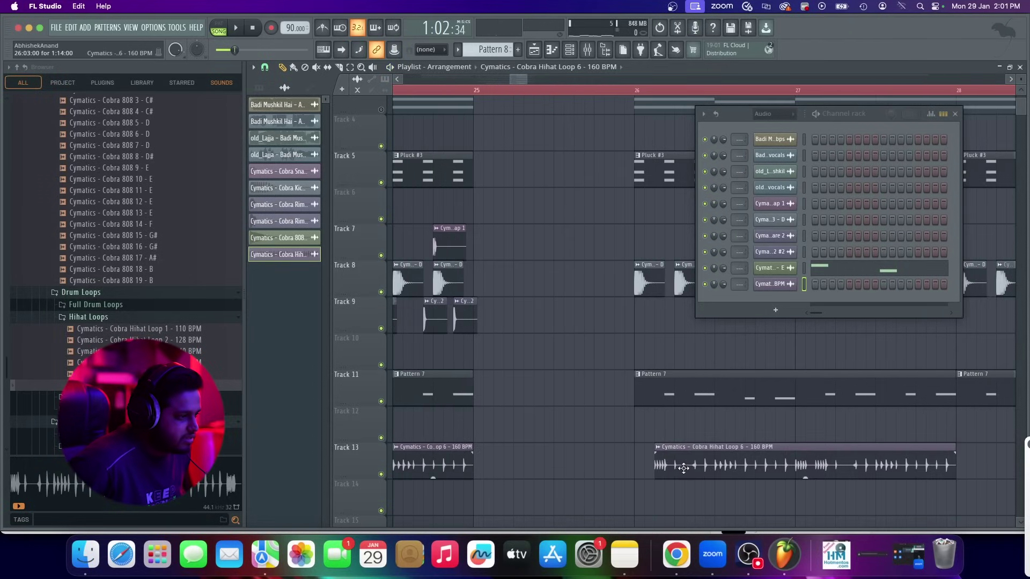
{"action": "scroll", "coordinate": [781, 470], "scroll_direction": "down", "scroll_amount": 3}
{"action": "left_click", "coordinate": [774, 469]}
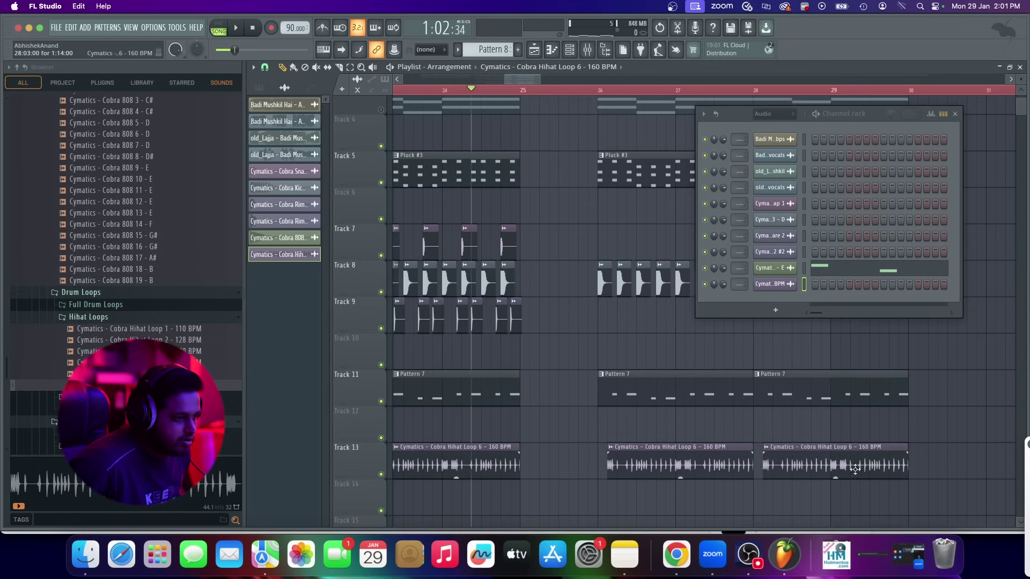
{"action": "scroll", "coordinate": [713, 468], "scroll_direction": "down", "scroll_amount": 5}
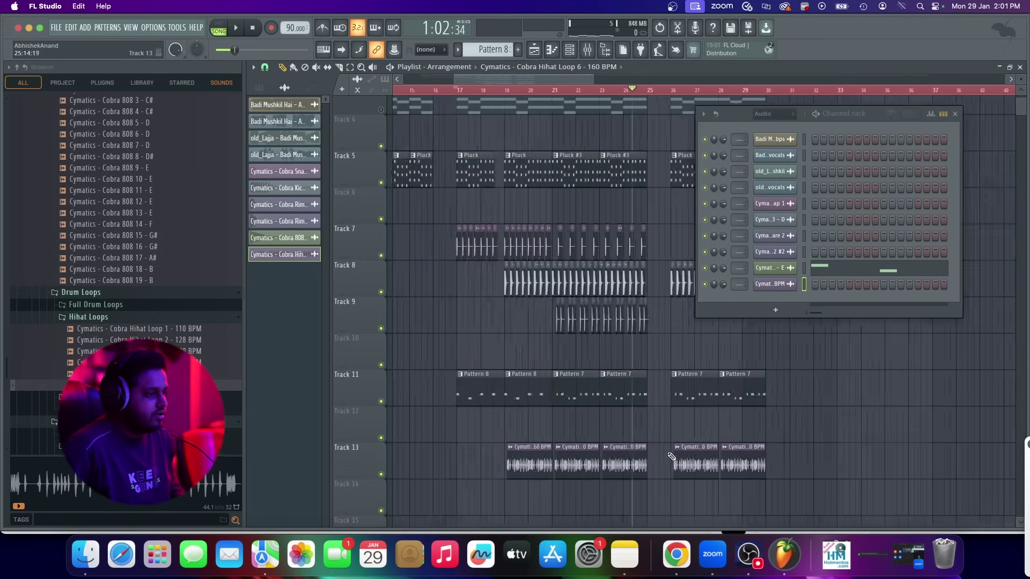
Collapse the Hihat Loops folder and open the Hihats - Open folder under the Cymbals one shots
{"action": "left_click", "coordinate": [125, 317]}
{"action": "left_click", "coordinate": [121, 305]}
{"action": "left_click", "coordinate": [152, 262]}
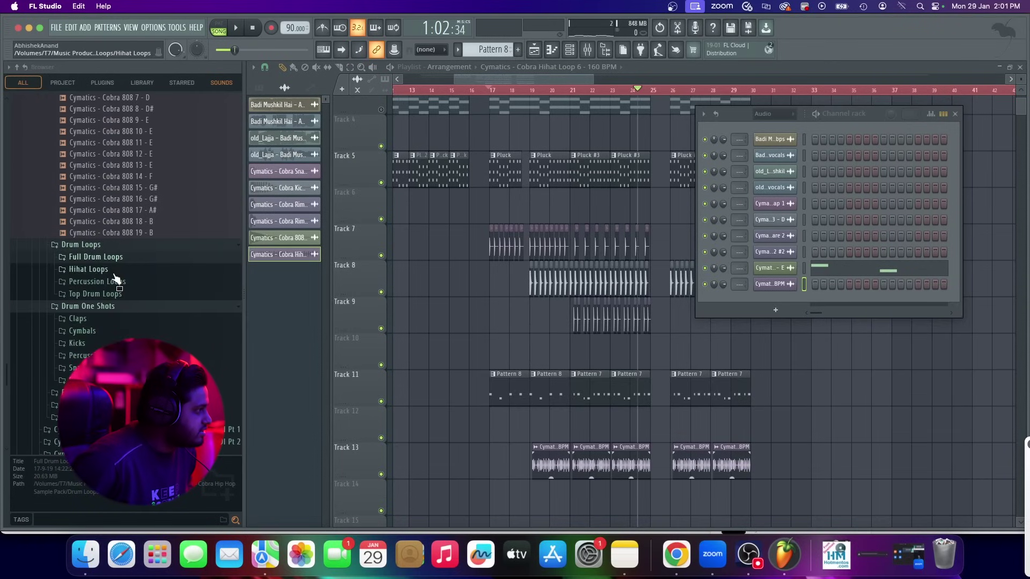
{"action": "scroll", "coordinate": [114, 276], "scroll_direction": "up", "scroll_amount": 5}
{"action": "scroll", "coordinate": [129, 315], "scroll_direction": "down", "scroll_amount": 7}
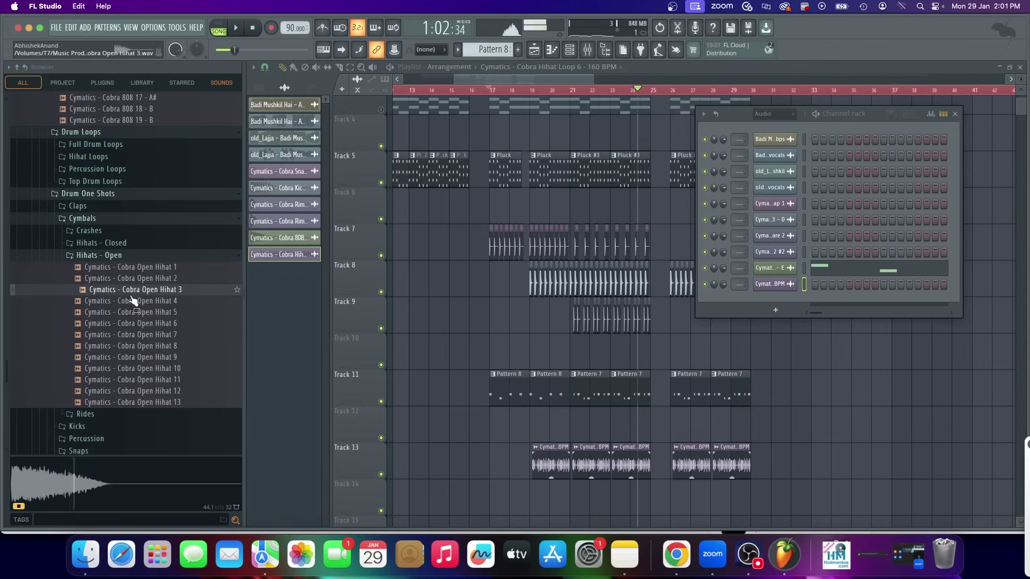
Audition the Cymatics - Cobra Open Hihat samples in the Hihats - Open folder
{"action": "left_click", "coordinate": [135, 301]}
{"action": "left_click", "coordinate": [168, 323]}
{"action": "left_click", "coordinate": [182, 269]}
{"action": "left_click", "coordinate": [182, 313]}
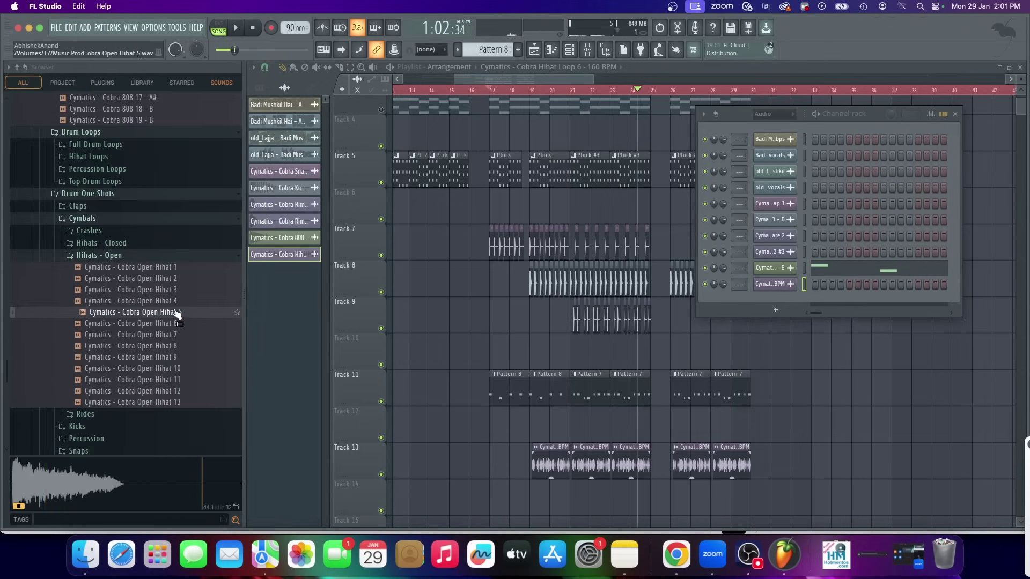
{"action": "left_click", "coordinate": [184, 358]}
{"action": "left_click", "coordinate": [184, 392]}
{"action": "left_click", "coordinate": [185, 402]}
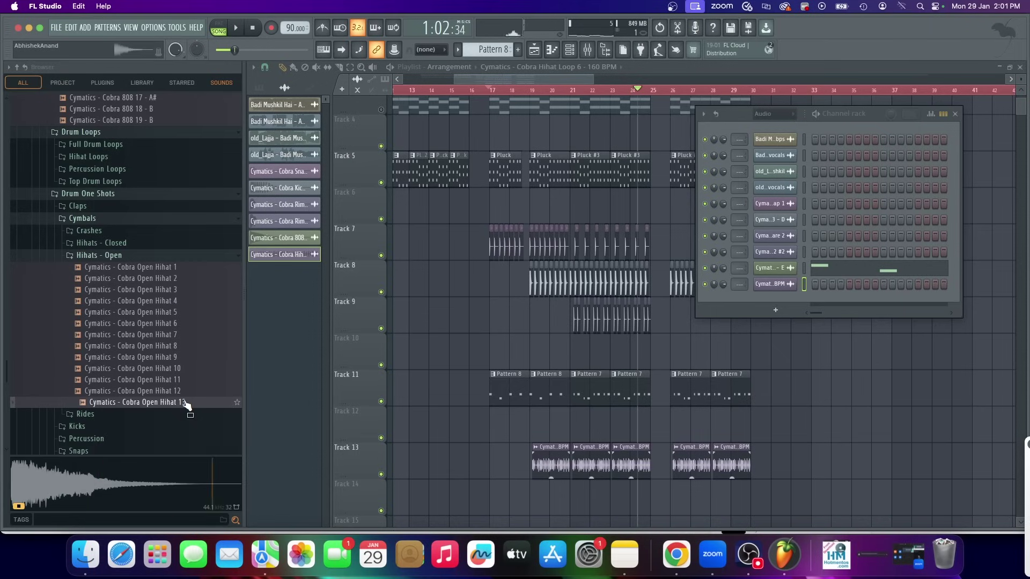
{"action": "left_click", "coordinate": [182, 323]}
{"action": "left_click", "coordinate": [182, 346]}
{"action": "left_click", "coordinate": [184, 313]}
{"action": "left_click", "coordinate": [188, 293]}
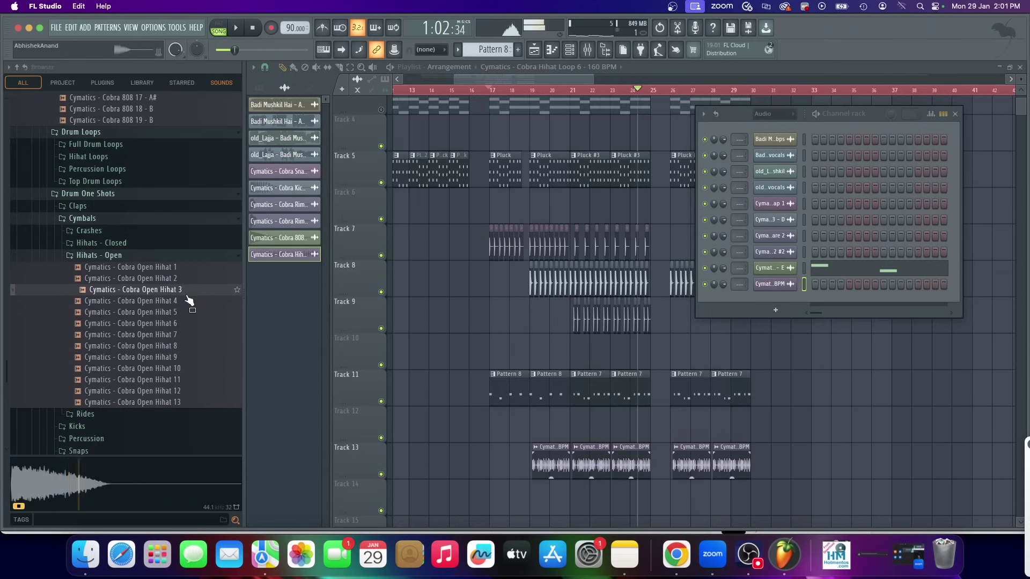
{"action": "left_click", "coordinate": [188, 283]}
Place Cymatics - Cobra Open Hihat 2 on Track 15 at the second beat of bar 26 with its gain at -4.8 dB
{"action": "left_click_drag", "start_coordinate": [188, 277], "coordinate": [671, 505]}
{"action": "scroll", "coordinate": [671, 504], "scroll_direction": "up", "scroll_amount": 5}
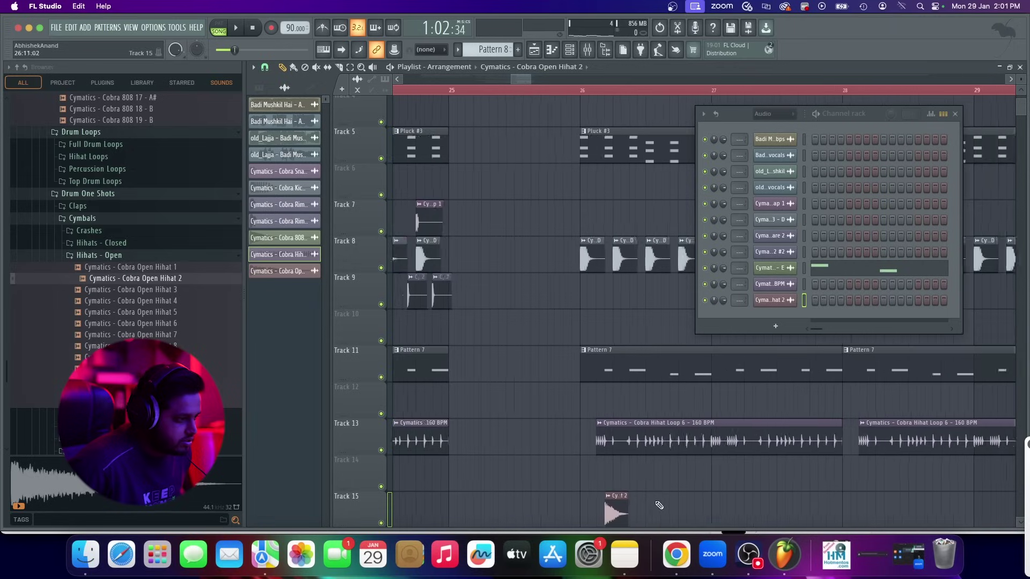
{"action": "left_click", "coordinate": [615, 507]}
{"action": "scroll", "coordinate": [615, 483], "scroll_direction": "down", "scroll_amount": 2}
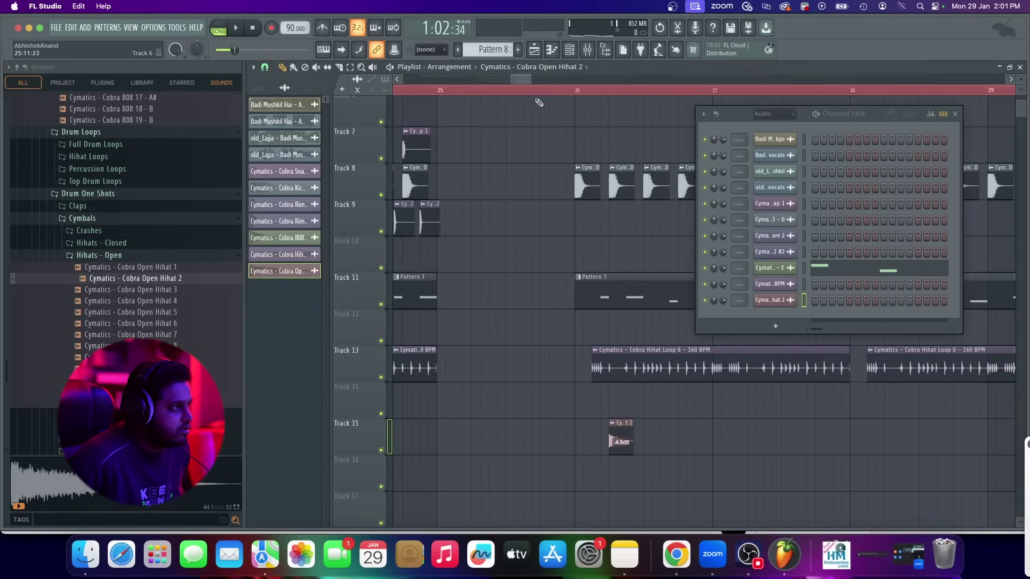
Close the channel rack and add Cobra Open Hihat 2 hits on Track 15 at beat 4 of bar 26 and beats 2 and 4 of bar 27
{"action": "left_click", "coordinate": [959, 117]}
{"action": "key", "text": "space"}
{"action": "scroll", "coordinate": [510, 437], "scroll_direction": "up", "scroll_amount": 4}
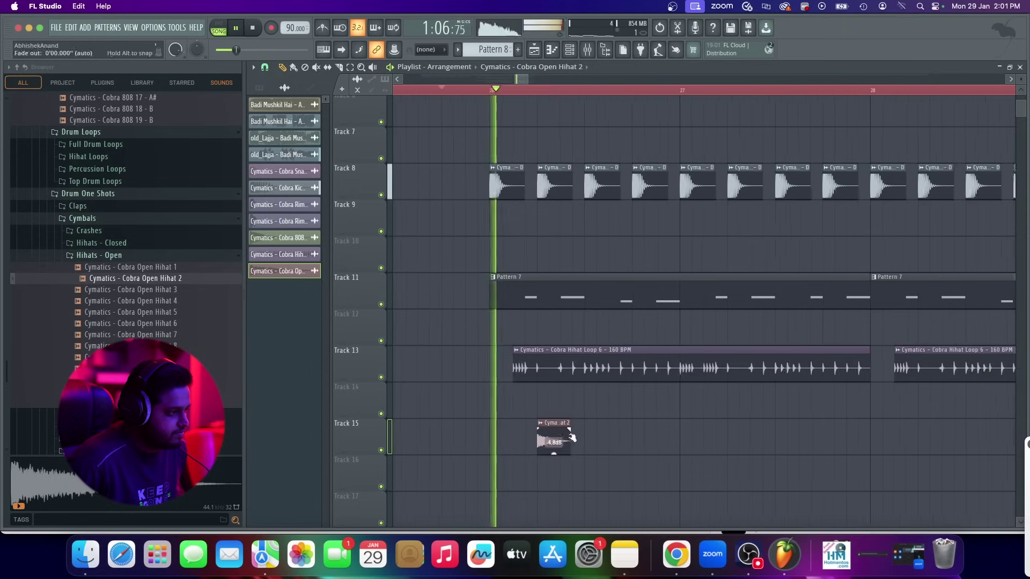
{"action": "left_click", "coordinate": [641, 448]}
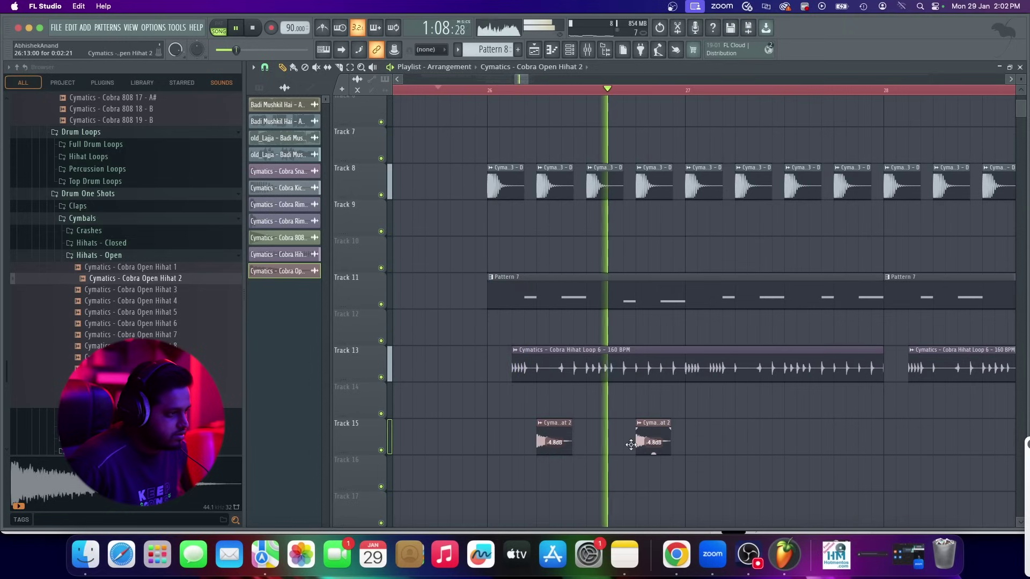
{"action": "left_click", "coordinate": [740, 450]}
{"action": "left_click", "coordinate": [748, 450]}
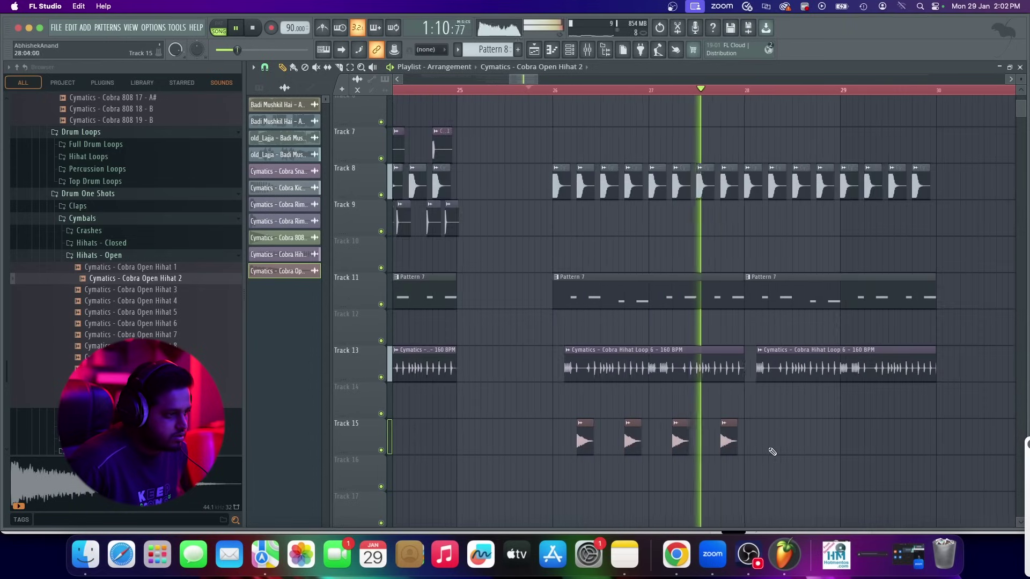
Continue the open hi-hat hits on Track 15 on beats 2 and 4 of bars 28 and 29, replacing the misplaced one
{"action": "left_click", "coordinate": [771, 450]}
{"action": "left_click", "coordinate": [857, 453]}
{"action": "scroll", "coordinate": [798, 447], "scroll_direction": "down", "scroll_amount": 3}
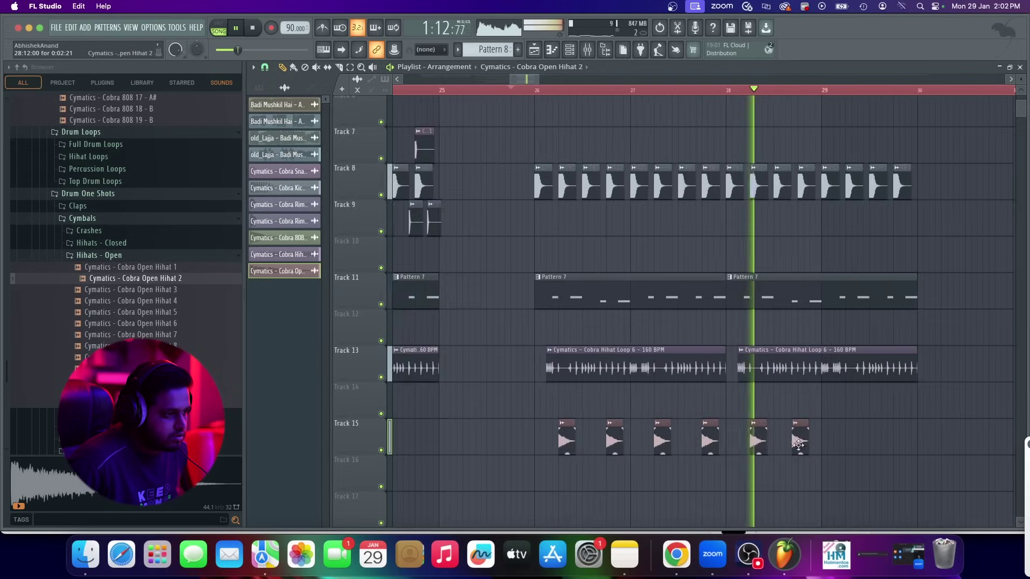
{"action": "scroll", "coordinate": [794, 448], "scroll_direction": "up", "scroll_amount": 5}
{"action": "right_click", "coordinate": [791, 449]}
{"action": "left_click", "coordinate": [760, 442]}
{"action": "scroll", "coordinate": [760, 443], "scroll_direction": "down", "scroll_amount": 3}
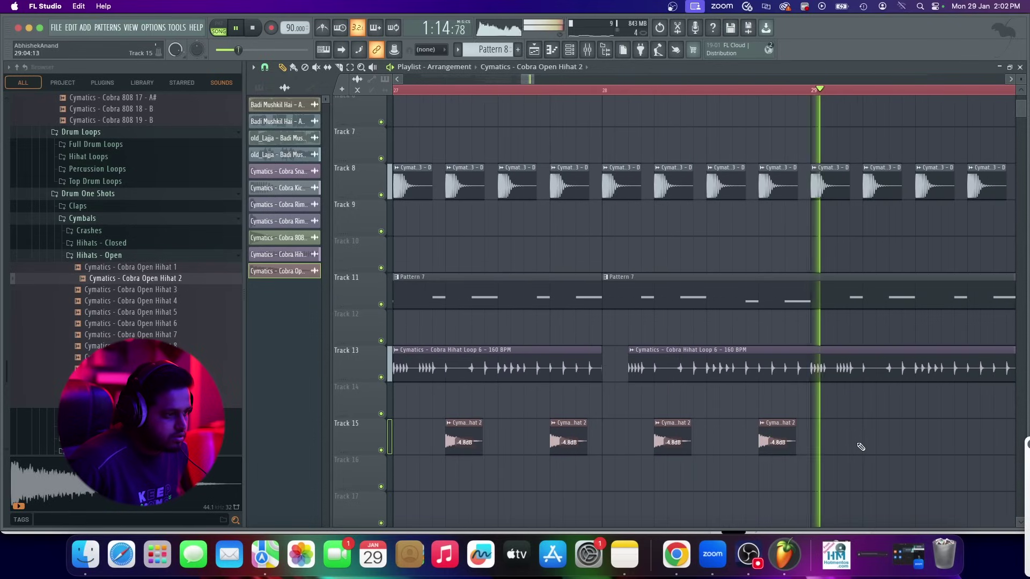
{"action": "left_click", "coordinate": [857, 448]}
{"action": "scroll", "coordinate": [644, 432], "scroll_direction": "down", "scroll_amount": 6}
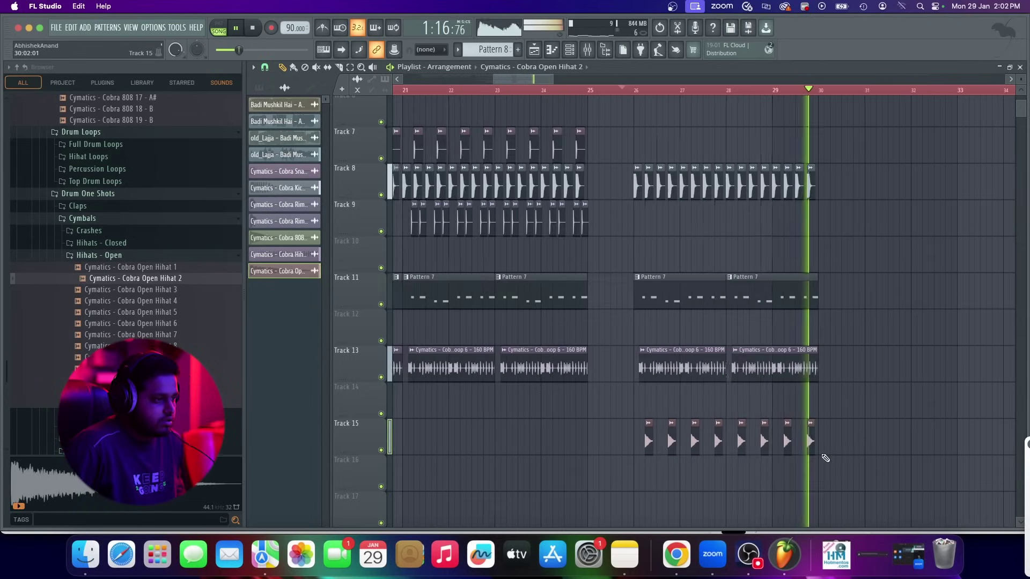
{"action": "key", "text": "space"}
Play the song from just before bar 5 to review the opening vocal and pluck section
{"action": "scroll", "coordinate": [606, 265], "scroll_direction": "up", "scroll_amount": 5}
{"action": "scroll", "coordinate": [621, 204], "scroll_direction": "up", "scroll_amount": 4}
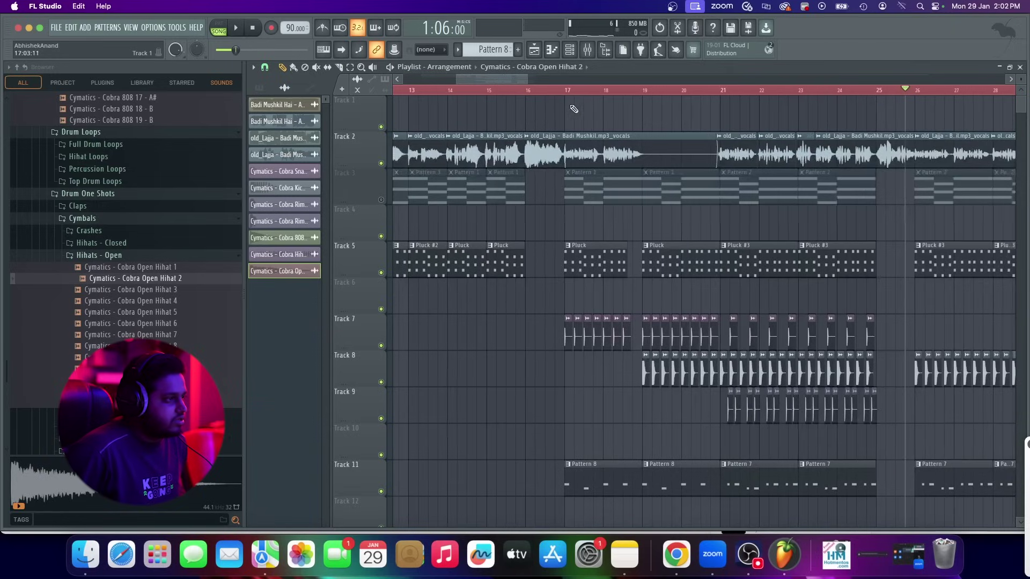
{"action": "mouse_move", "coordinate": [472, 100]}
{"action": "left_mouse_down"}
{"action": "mouse_move", "coordinate": [303, 105]}
{"action": "mouse_move", "coordinate": [447, 102]}
{"action": "mouse_move", "coordinate": [240, 82]}
{"action": "mouse_move", "coordinate": [523, 118]}
{"action": "left_mouse_up"}
{"action": "scroll", "coordinate": [457, 145], "scroll_direction": "down", "scroll_amount": 4}
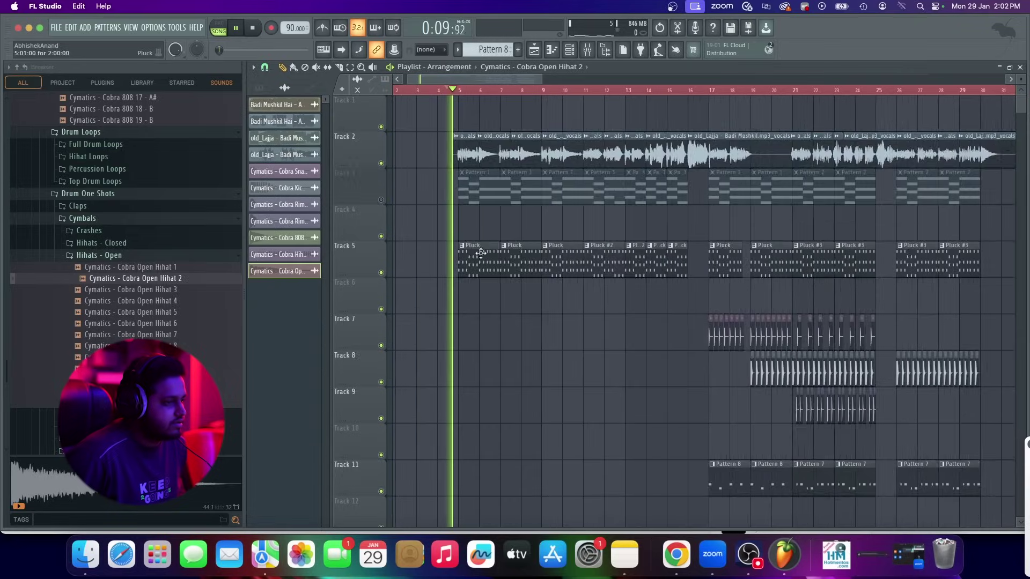
{"action": "scroll", "coordinate": [579, 320], "scroll_direction": "down", "scroll_amount": 12}
{"action": "scroll", "coordinate": [588, 320], "scroll_direction": "up", "scroll_amount": 6}
{"action": "scroll", "coordinate": [630, 326], "scroll_direction": "down", "scroll_amount": 3}
{"action": "scroll", "coordinate": [629, 326], "scroll_direction": "up", "scroll_amount": 8}
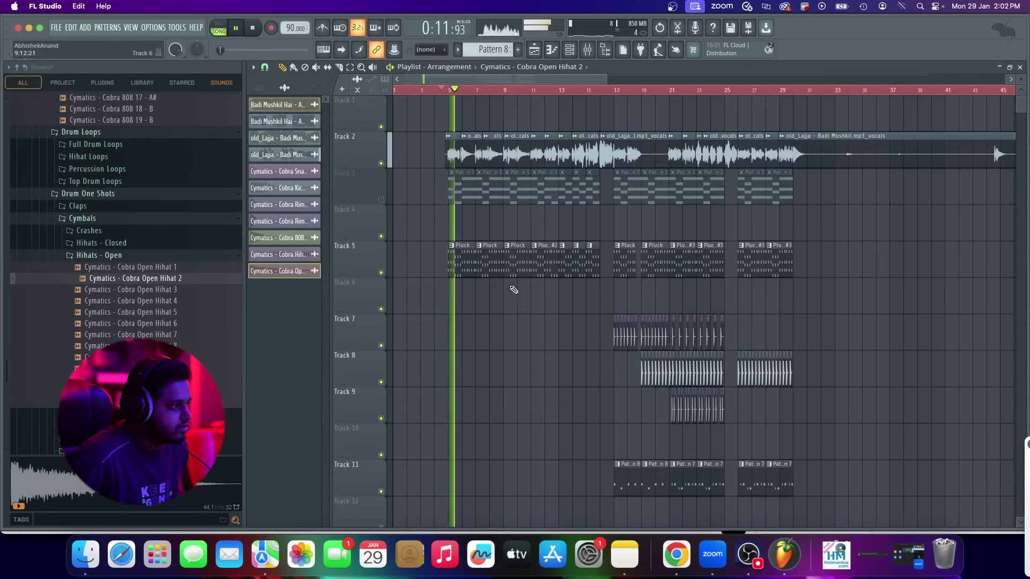
{"action": "scroll", "coordinate": [487, 285], "scroll_direction": "up", "scroll_amount": 3}
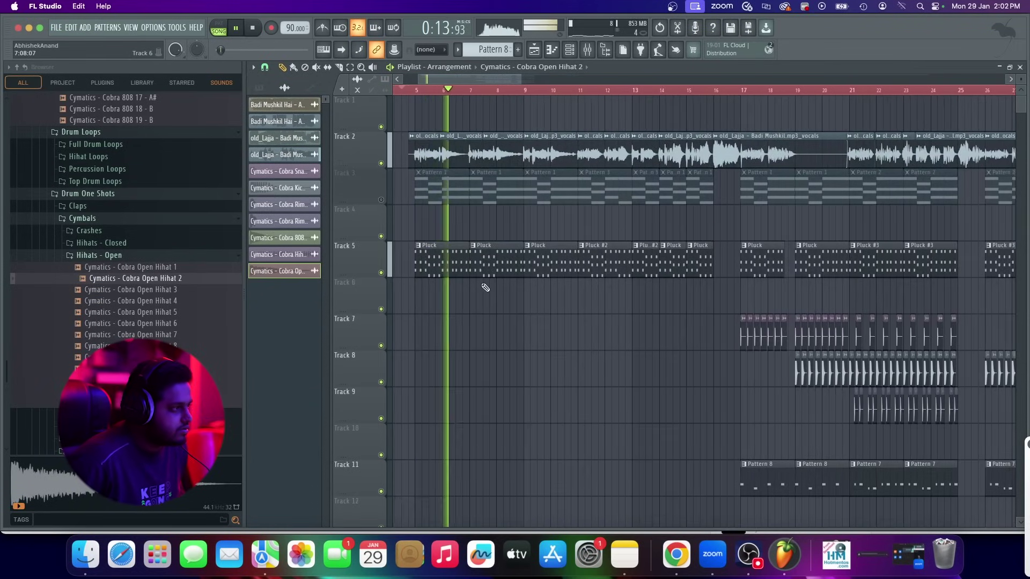
{"action": "scroll", "coordinate": [484, 283], "scroll_direction": "down", "scroll_amount": 3}
{"action": "scroll", "coordinate": [519, 263], "scroll_direction": "up", "scroll_amount": 1}
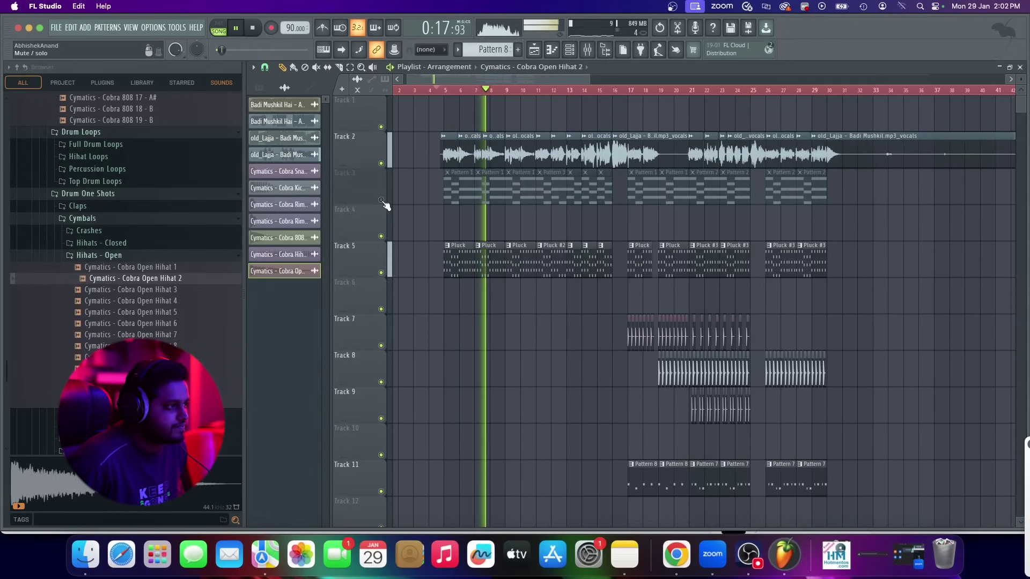
{"action": "scroll", "coordinate": [521, 254], "scroll_direction": "up", "scroll_amount": 3}
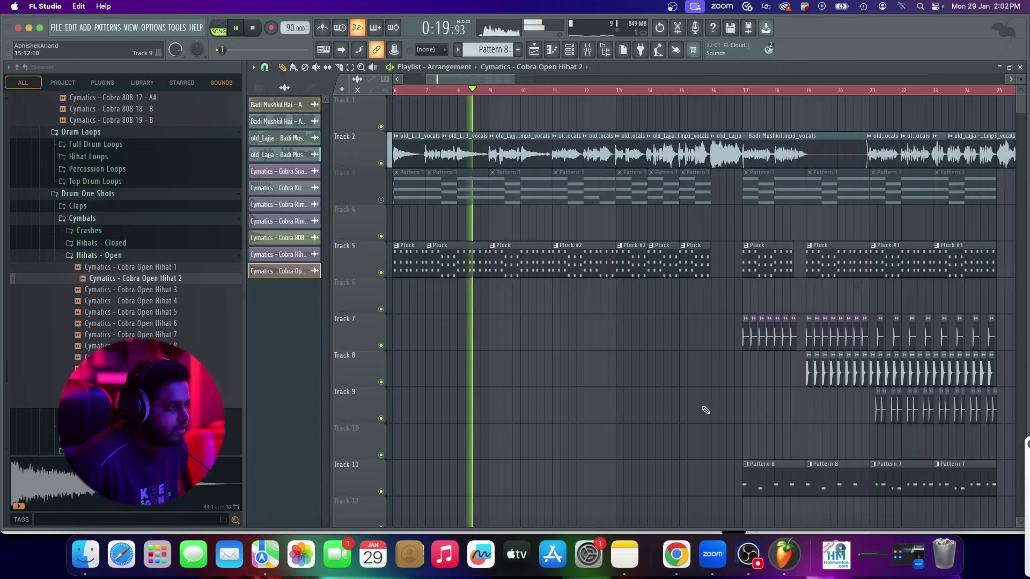
{"action": "scroll", "coordinate": [772, 432], "scroll_direction": "down", "scroll_amount": 2}
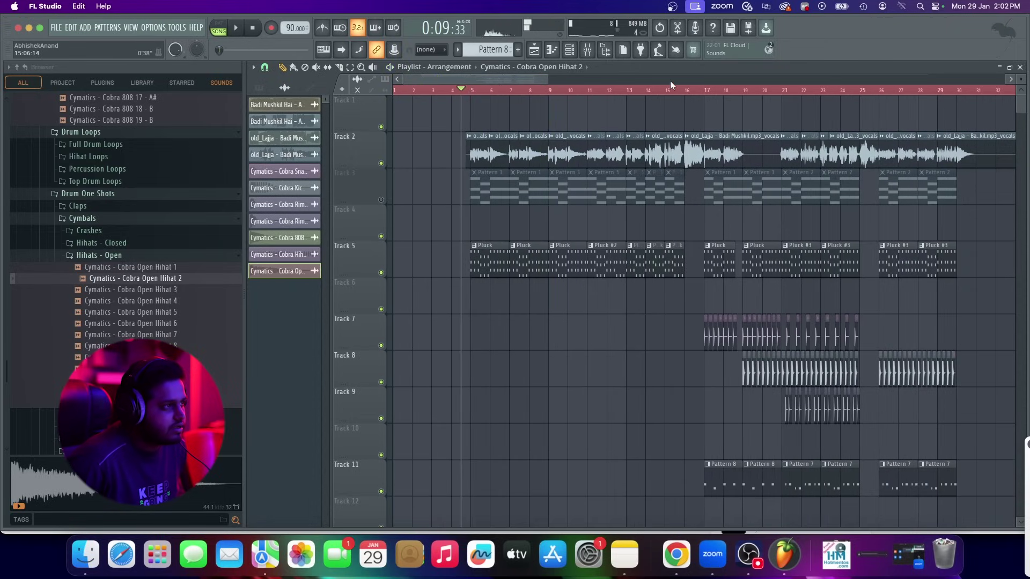
Play the vocal around bars 12 and 13 to look for a suitable starting phrase
{"action": "left_click", "coordinate": [670, 90]}
{"action": "scroll", "coordinate": [689, 154], "scroll_direction": "up", "scroll_amount": 4}
{"action": "key", "text": "space"}
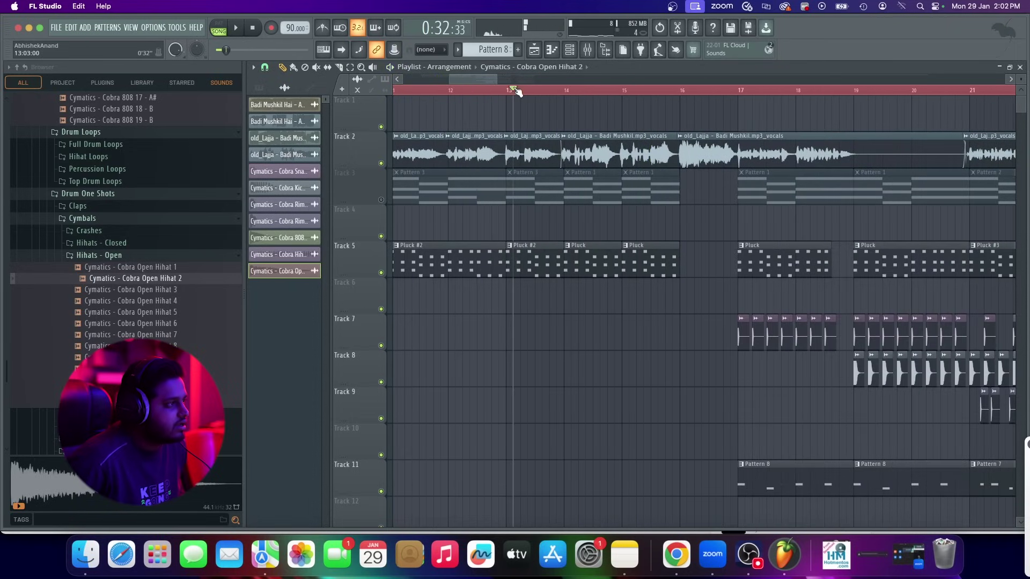
{"action": "left_click_drag", "start_coordinate": [504, 90], "coordinate": [481, 90]}
{"action": "scroll", "coordinate": [539, 171], "scroll_direction": "down", "scroll_amount": 5}
{"action": "key", "text": "space"}
{"action": "scroll", "coordinate": [539, 166], "scroll_direction": "up", "scroll_amount": 2}
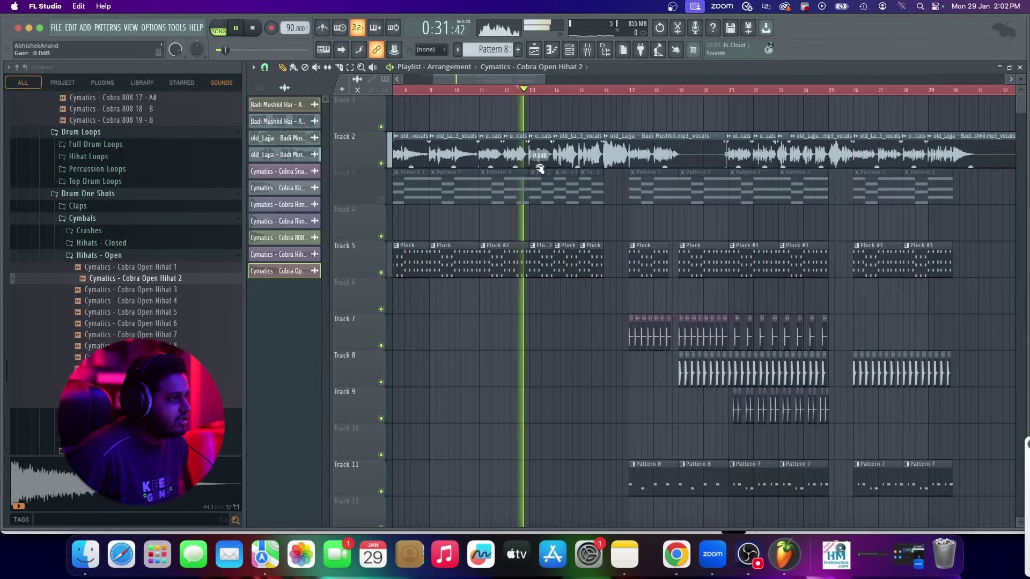
{"action": "key", "text": "space"}
{"action": "key", "text": "space"}
{"action": "scroll", "coordinate": [501, 156], "scroll_direction": "up", "scroll_amount": 4}
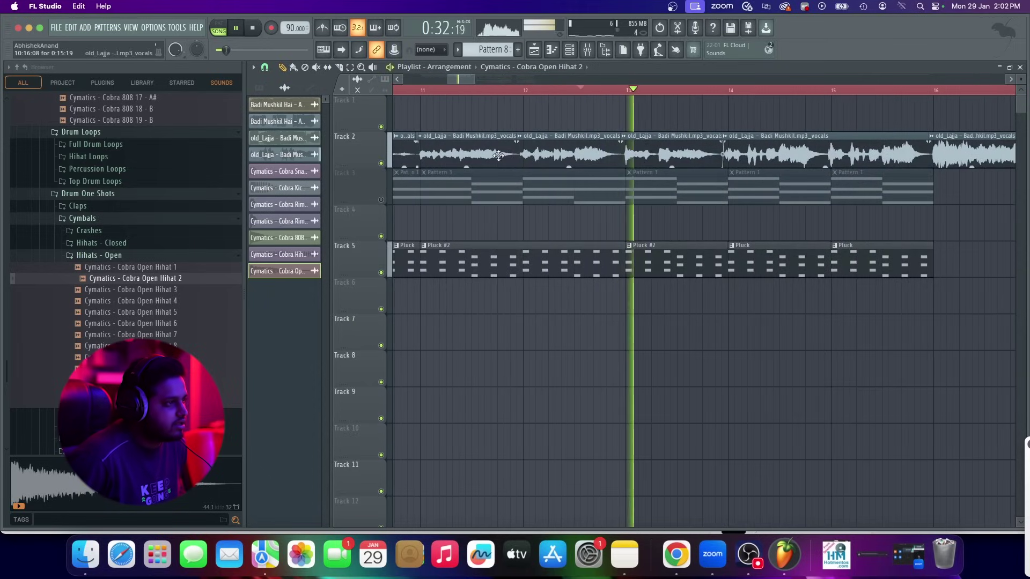
Play the song from the vocal cut just before bar 14 to check that phrase as a starting point
{"action": "key", "text": "space"}
{"action": "left_click", "coordinate": [717, 90]}
{"action": "key", "text": "space"}
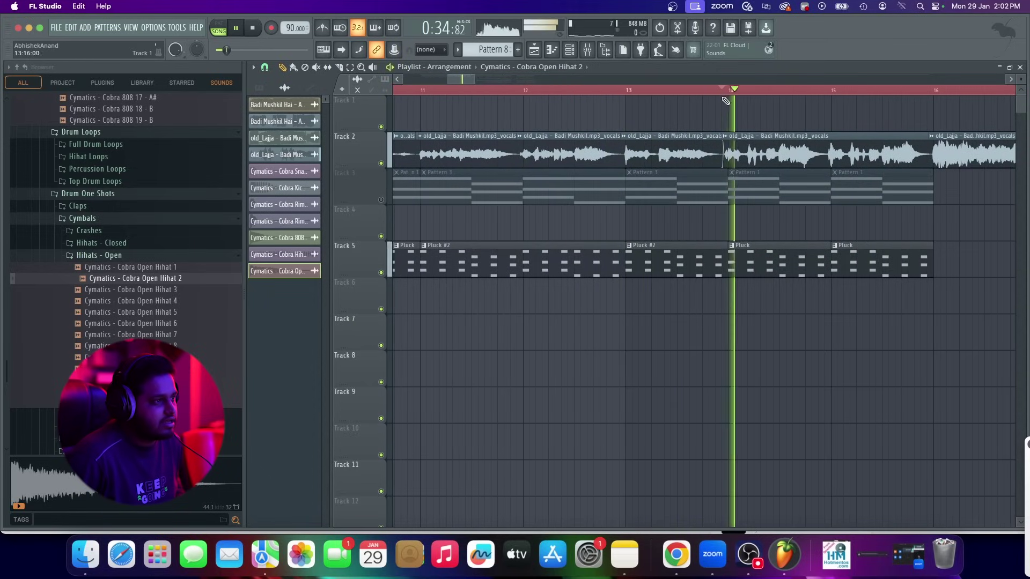
{"action": "scroll", "coordinate": [703, 152], "scroll_direction": "down", "scroll_amount": 2}
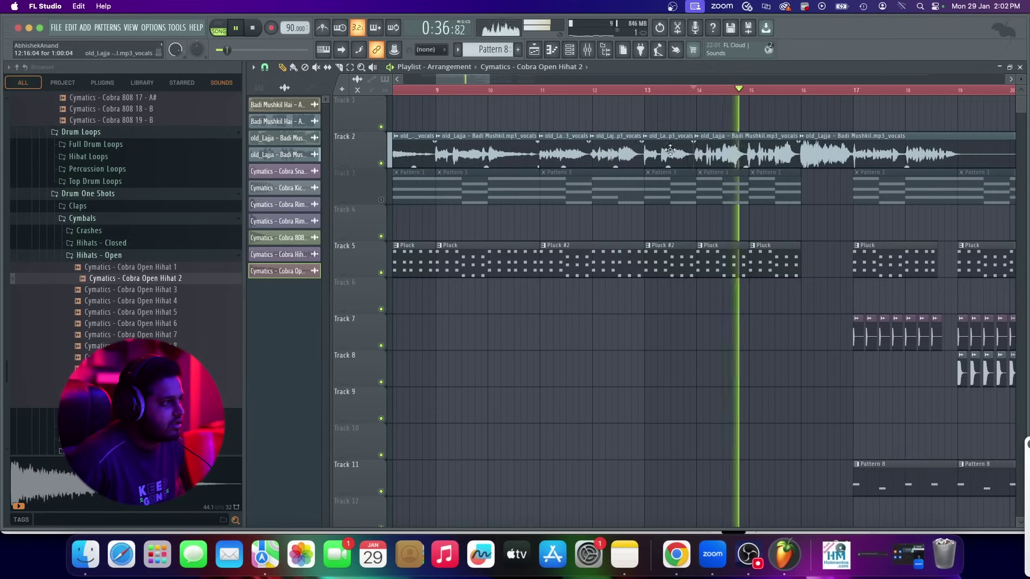
{"action": "key", "text": "space"}
Delete all vocal clips on Track 2 before the cut just ahead of bar 14 and play the new opening
{"action": "scroll", "coordinate": [697, 161], "scroll_direction": "down", "scroll_amount": 2}
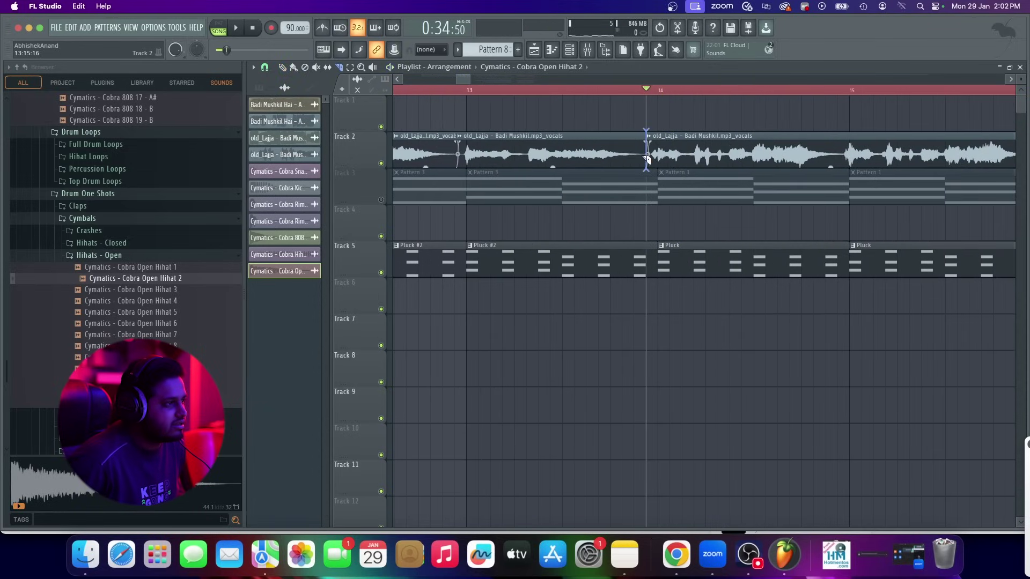
{"action": "scroll", "coordinate": [528, 154], "scroll_direction": "down", "scroll_amount": 2}
{"action": "scroll", "coordinate": [529, 154], "scroll_direction": "down", "scroll_amount": 3}
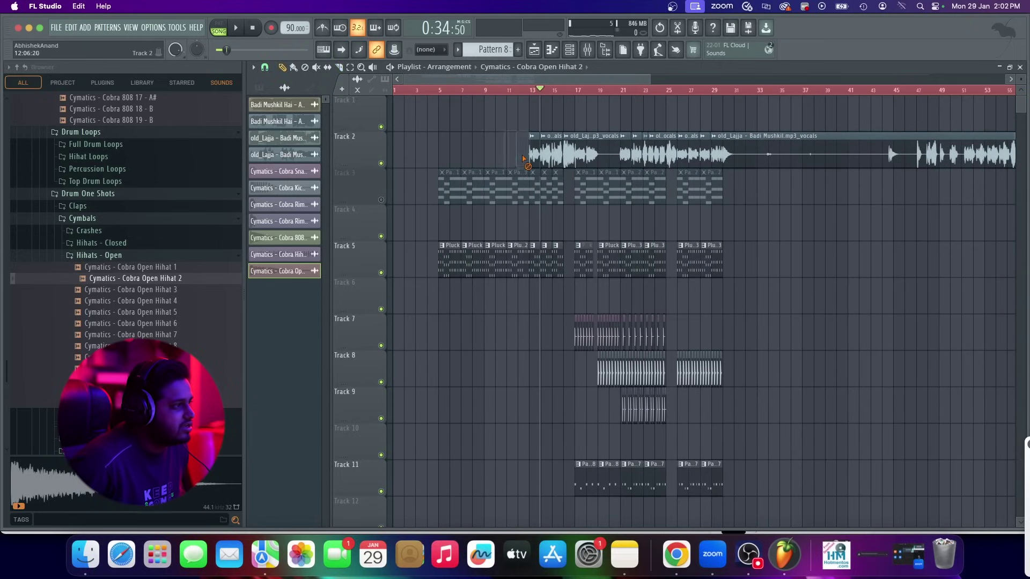
{"action": "scroll", "coordinate": [535, 160], "scroll_direction": "up", "scroll_amount": 6}
{"action": "key", "text": "space"}
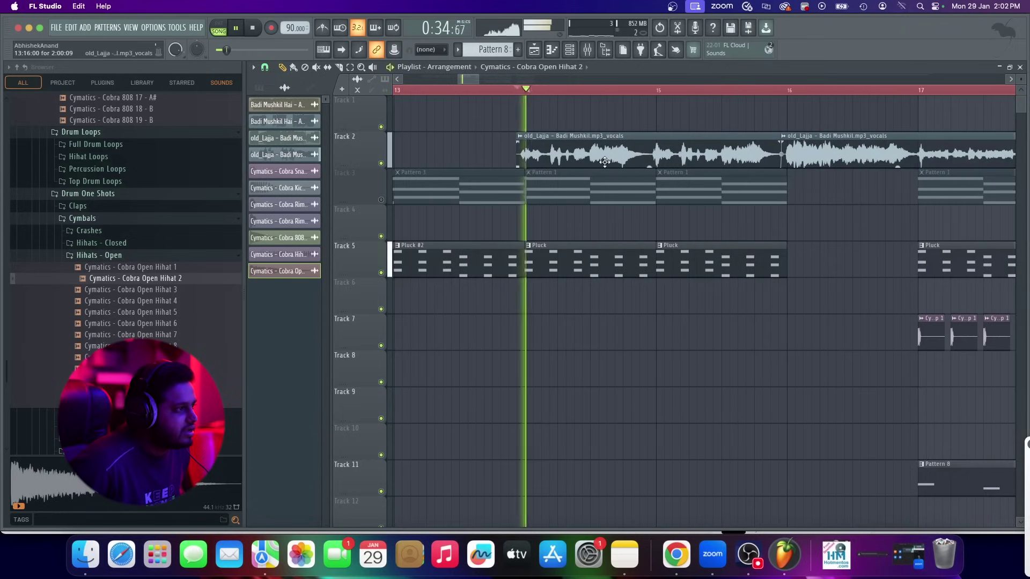
{"action": "key", "text": "space"}
{"action": "scroll", "coordinate": [708, 225], "scroll_direction": "down", "scroll_amount": 5}
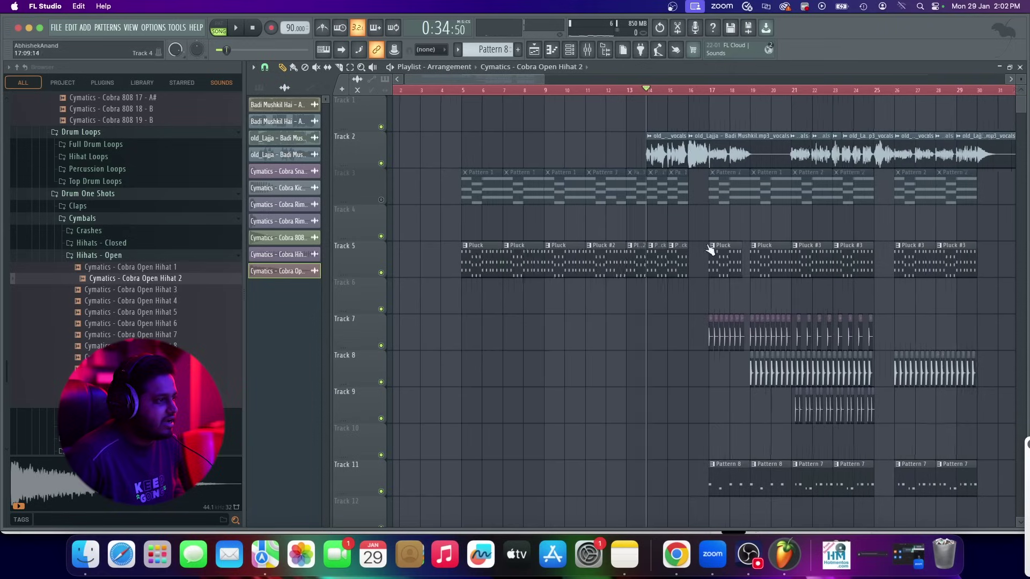
Delete the Pluck and Track 3 pattern clips before bar 14, and shift the whole remaining arrangement back to bar 3
{"action": "left_click_drag", "start_coordinate": [629, 266], "coordinate": [468, 261]}
{"action": "mouse_move", "coordinate": [467, 194]}
{"action": "left_mouse_down"}
{"action": "mouse_move", "coordinate": [602, 187]}
{"action": "mouse_move", "coordinate": [433, 187]}
{"action": "left_mouse_up"}
{"action": "key", "text": "ctrl+a"}
{"action": "scroll", "coordinate": [434, 92], "scroll_direction": "up", "scroll_amount": 4}
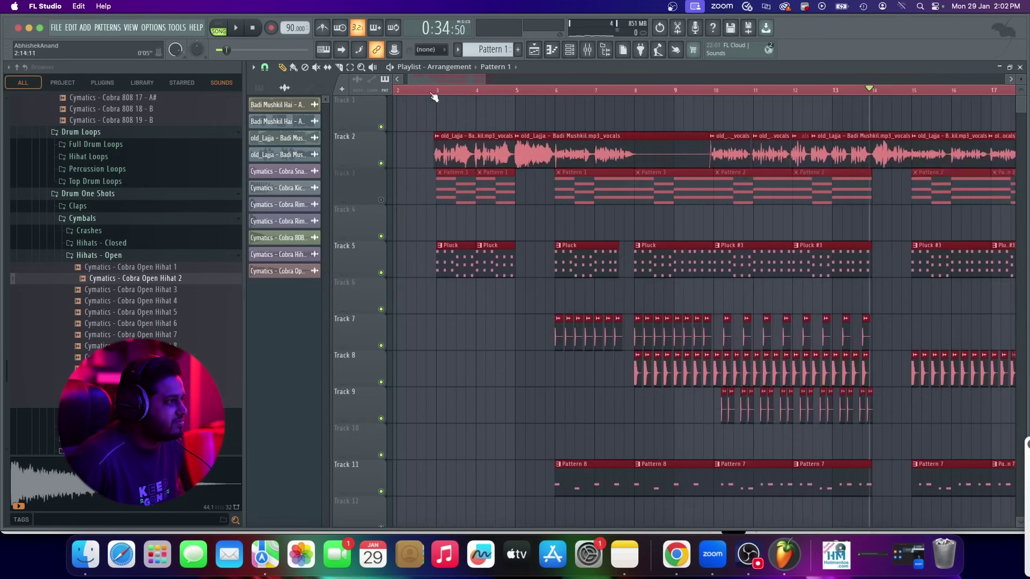
Delete the two Pluck clips under the opening vocal on Track 5 and play the intro with Track 3 unmuted
{"action": "left_click", "coordinate": [450, 323]}
{"action": "right_click", "coordinate": [454, 319]}
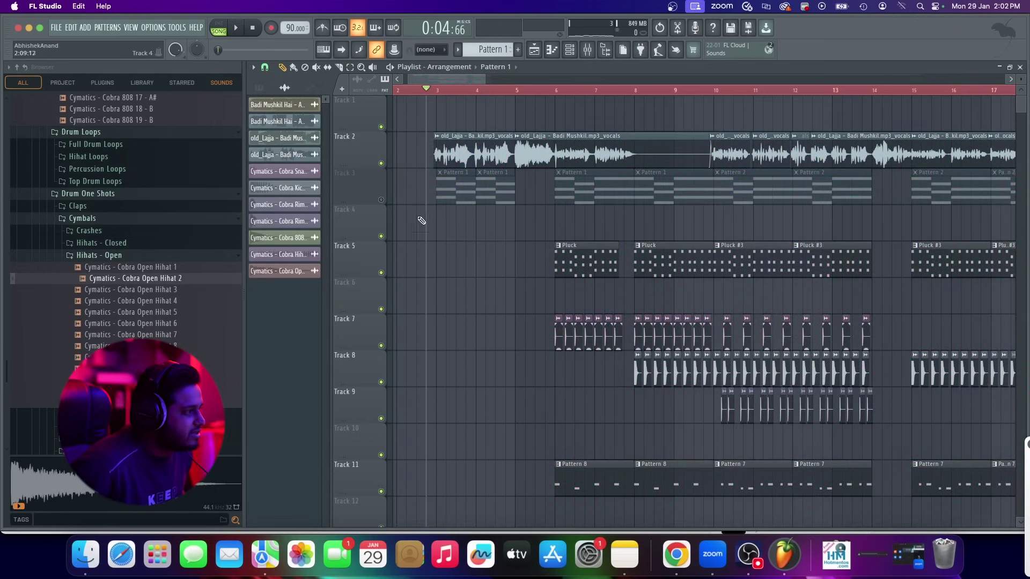
{"action": "key", "text": "space"}
Show the channel rack and delete the Pattern 1 and Pattern 2 clips on Track 3 from bar 6 onward
{"action": "left_click", "coordinate": [567, 51]}
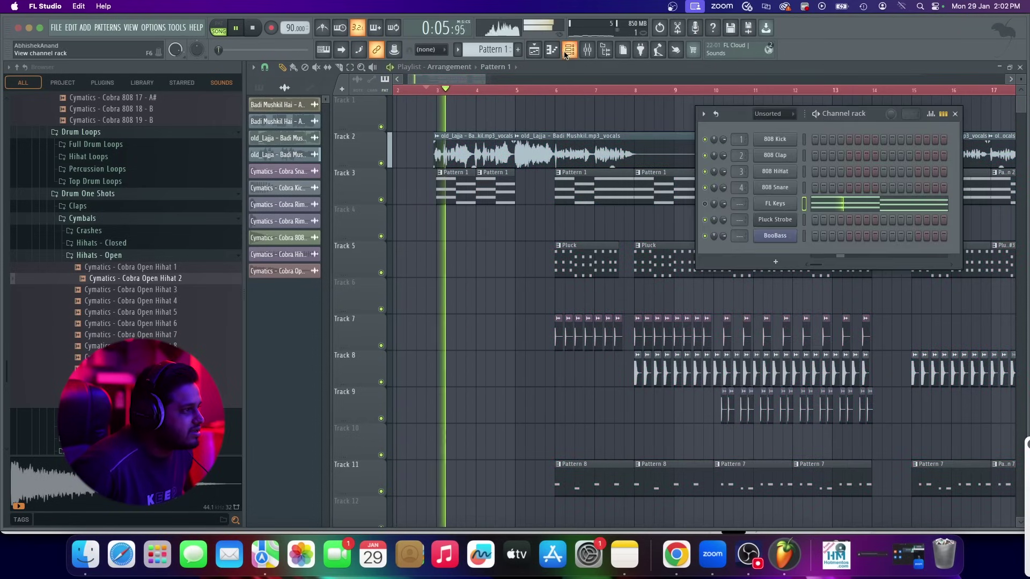
{"action": "key", "text": "space"}
{"action": "scroll", "coordinate": [590, 213], "scroll_direction": "down", "scroll_amount": 3}
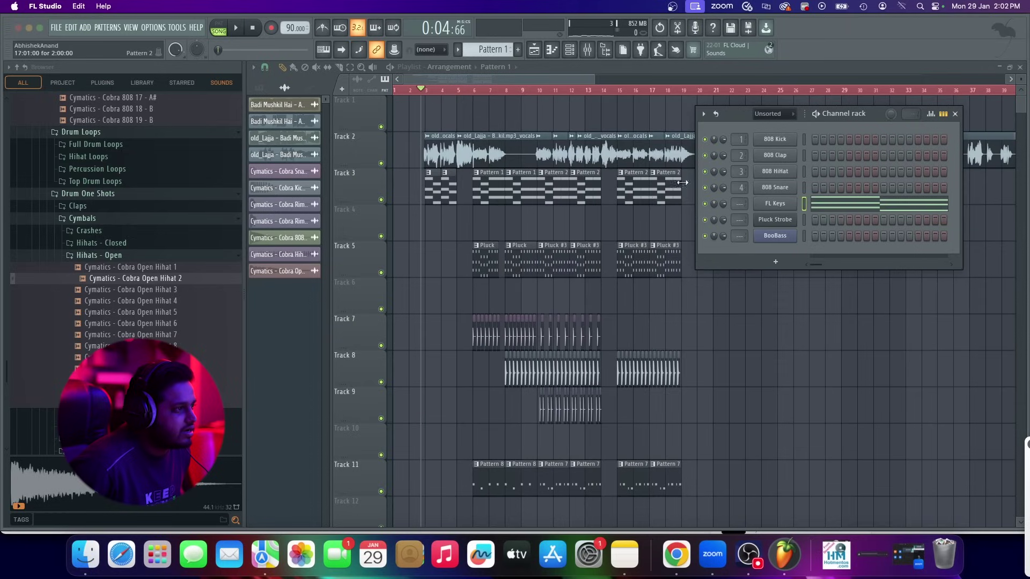
{"action": "right_click", "coordinate": [665, 187]}
{"action": "right_click", "coordinate": [633, 188]}
{"action": "right_click", "coordinate": [585, 188]}
{"action": "right_click", "coordinate": [553, 188]}
{"action": "right_click", "coordinate": [520, 188]}
{"action": "right_click", "coordinate": [489, 193]}
Change the FL Keys instrument to the ePiano preset and close its window
{"action": "right_click", "coordinate": [799, 201]}
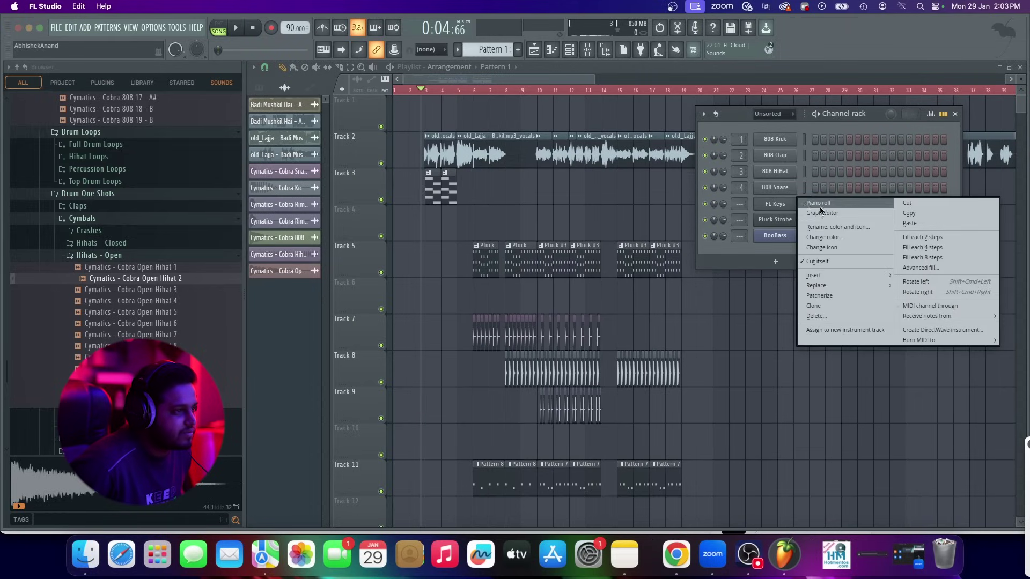
{"action": "left_click", "coordinate": [778, 204]}
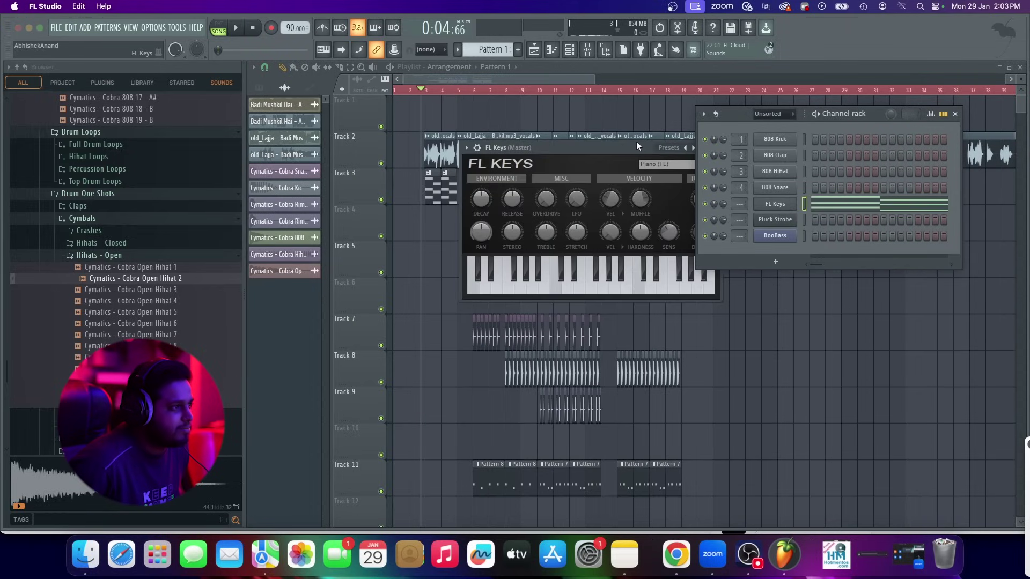
{"action": "left_click_drag", "start_coordinate": [677, 154], "coordinate": [576, 154]}
{"action": "left_click", "coordinate": [580, 149]}
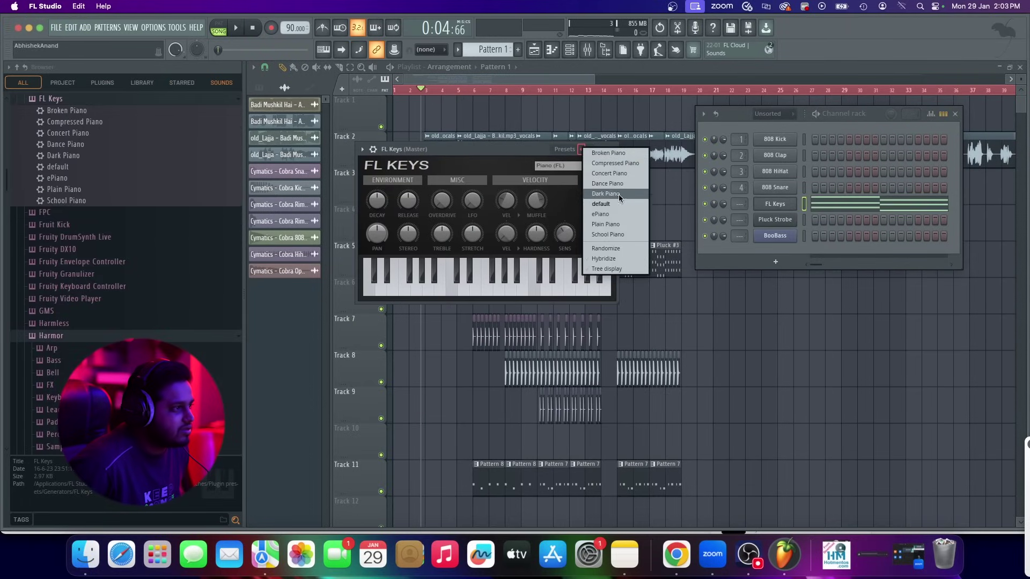
{"action": "left_click", "coordinate": [616, 214]}
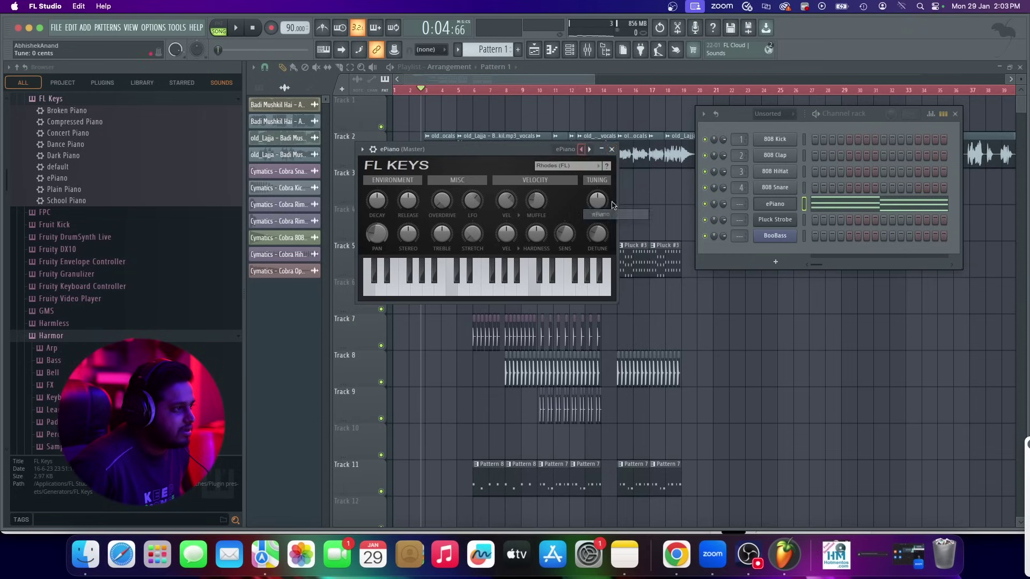
{"action": "left_click", "coordinate": [612, 149]}
Play the intro and set the ePiano channel volume to 68%
{"action": "key", "text": "space"}
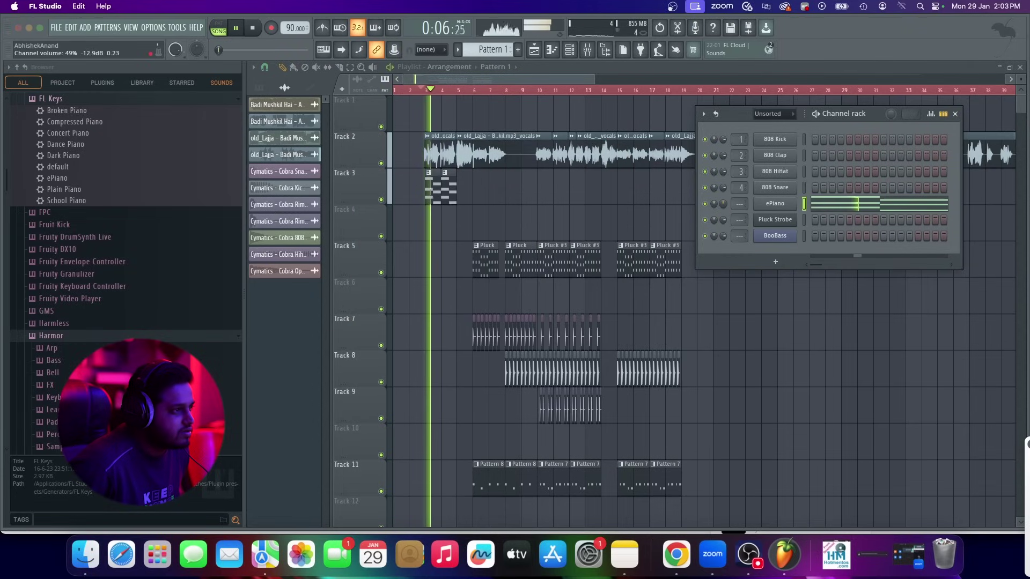
{"action": "left_click_drag", "start_coordinate": [723, 203], "coordinate": [723, 192]}
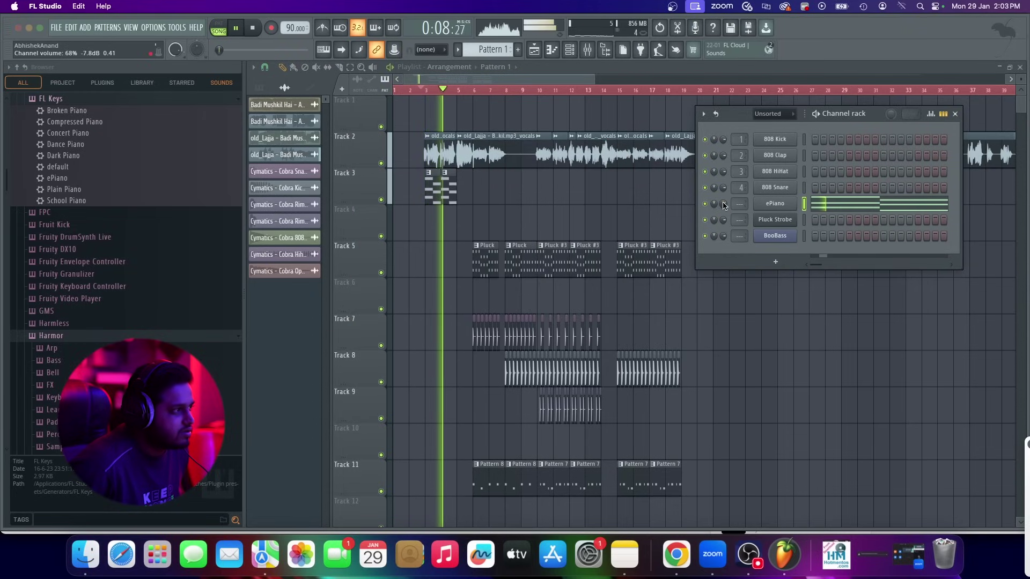
Slice the Track 2 vocal clip at bar 6, where the beat starts, and return to the Draw tool
{"action": "scroll", "coordinate": [570, 181], "scroll_direction": "up", "scroll_amount": 3}
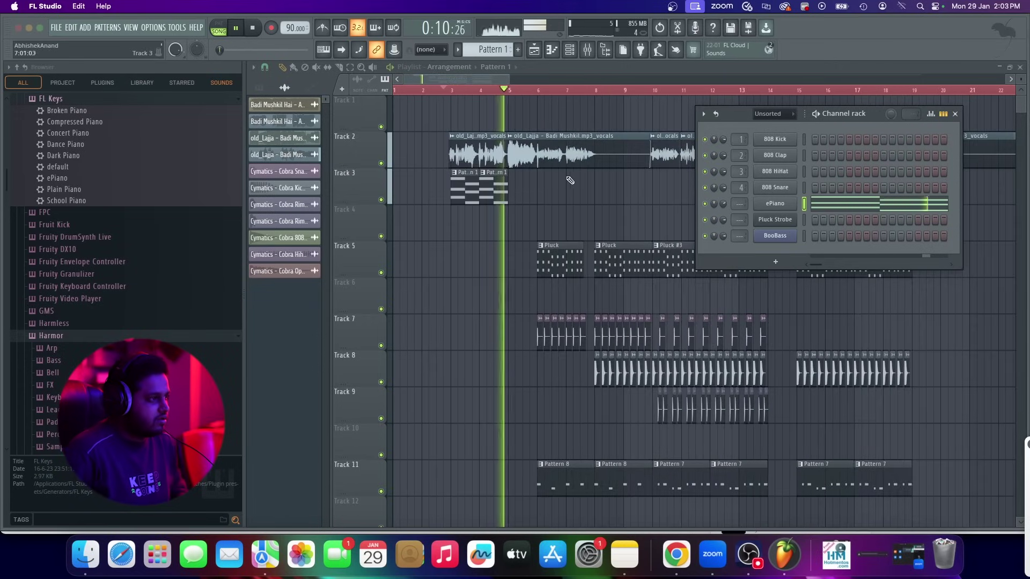
{"action": "scroll", "coordinate": [571, 180], "scroll_direction": "up", "scroll_amount": 5}
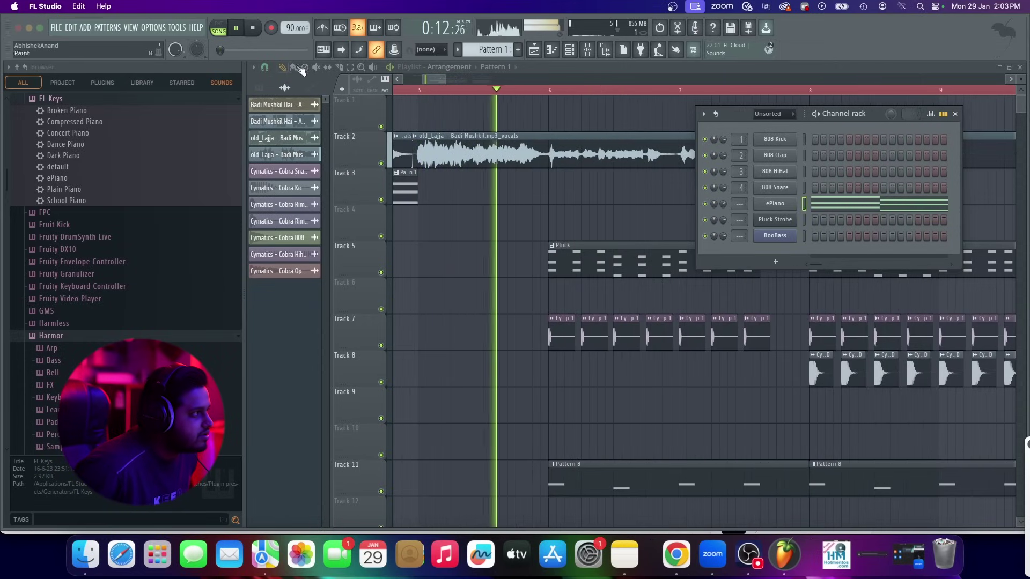
{"action": "left_click", "coordinate": [340, 67]}
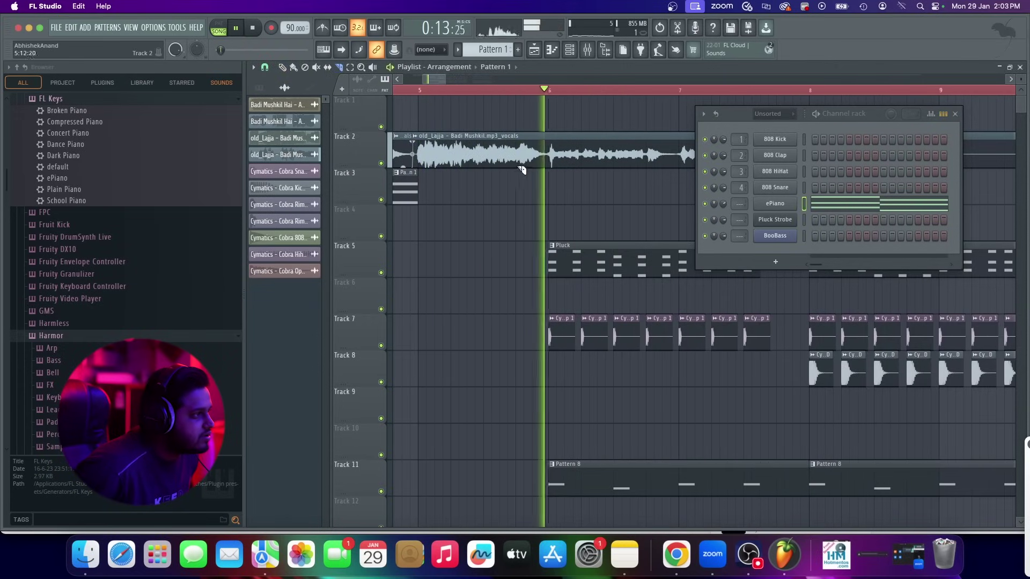
{"action": "left_click", "coordinate": [551, 160]}
{"action": "scroll", "coordinate": [620, 208], "scroll_direction": "down", "scroll_amount": 3}
{"action": "left_click", "coordinate": [283, 67]}
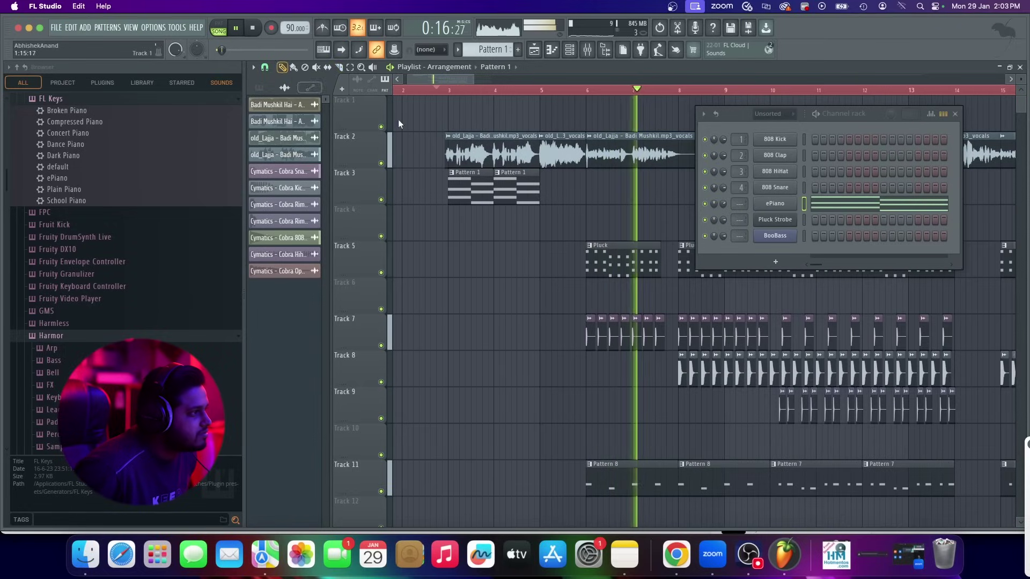
Stop playback and set the gain of the two opening vocal clips on Track 2 to -6.0 dB and -7.9 dB
{"action": "key", "text": "space"}
{"action": "scroll", "coordinate": [516, 165], "scroll_direction": "up", "scroll_amount": 3}
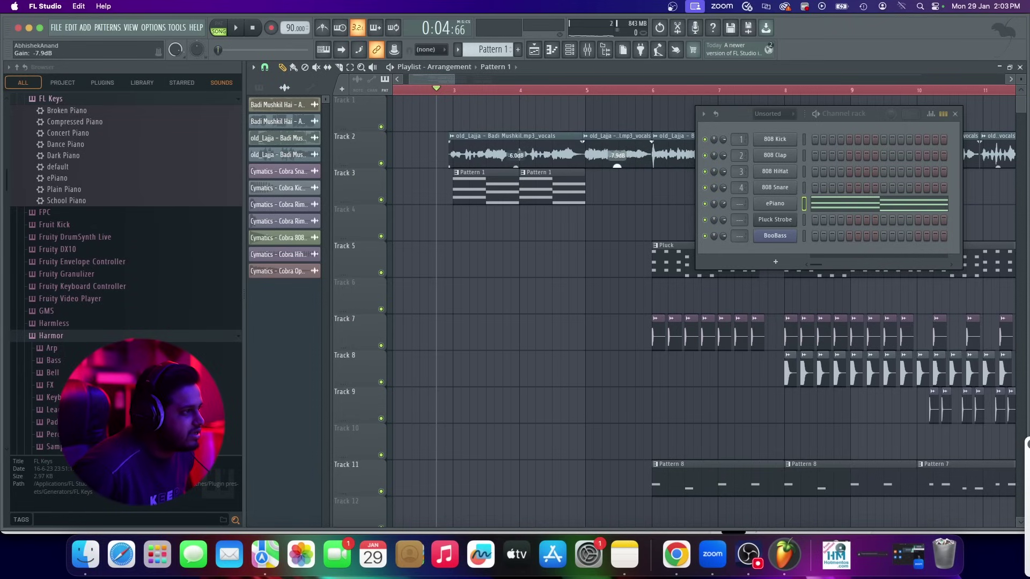
{"action": "scroll", "coordinate": [467, 157], "scroll_direction": "down", "scroll_amount": 3}
{"action": "scroll", "coordinate": [483, 187], "scroll_direction": "up", "scroll_amount": 5}
Play the intro to check the vocal level against the ePiano, and close the channel rack
{"action": "key", "text": "space"}
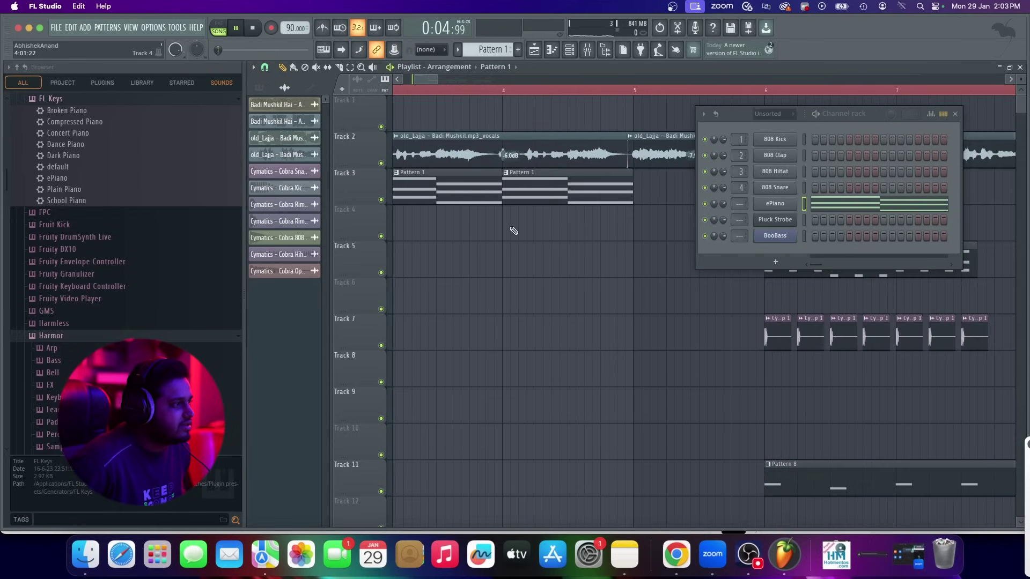
{"action": "scroll", "coordinate": [513, 230], "scroll_direction": "down", "scroll_amount": 5}
{"action": "left_click", "coordinate": [511, 229]}
{"action": "right_click", "coordinate": [511, 229]}
{"action": "scroll", "coordinate": [511, 229], "scroll_direction": "up", "scroll_amount": 3}
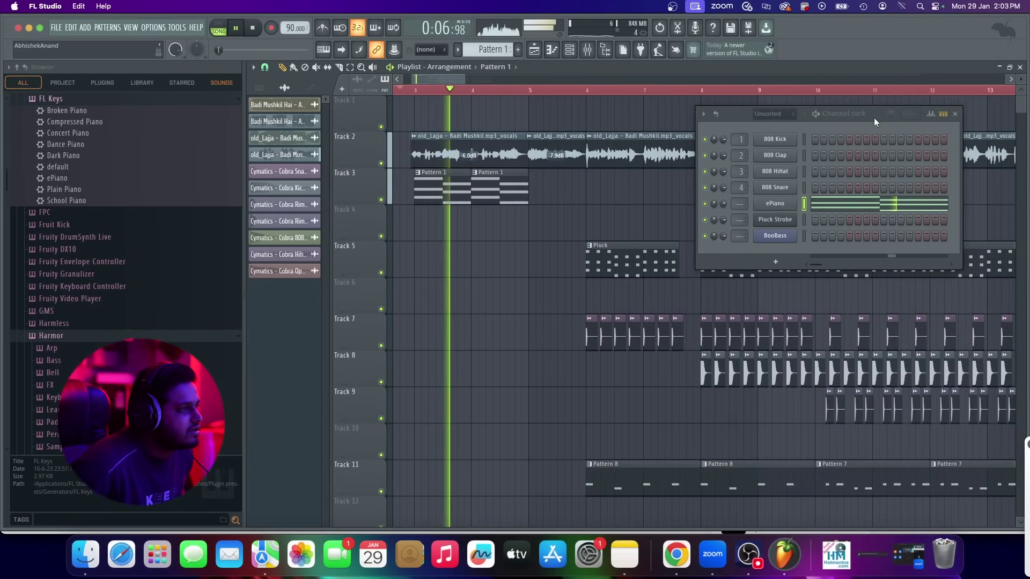
{"action": "left_click", "coordinate": [955, 113]}
{"action": "scroll", "coordinate": [453, 154], "scroll_direction": "up", "scroll_amount": 1}
{"action": "key", "text": "space"}
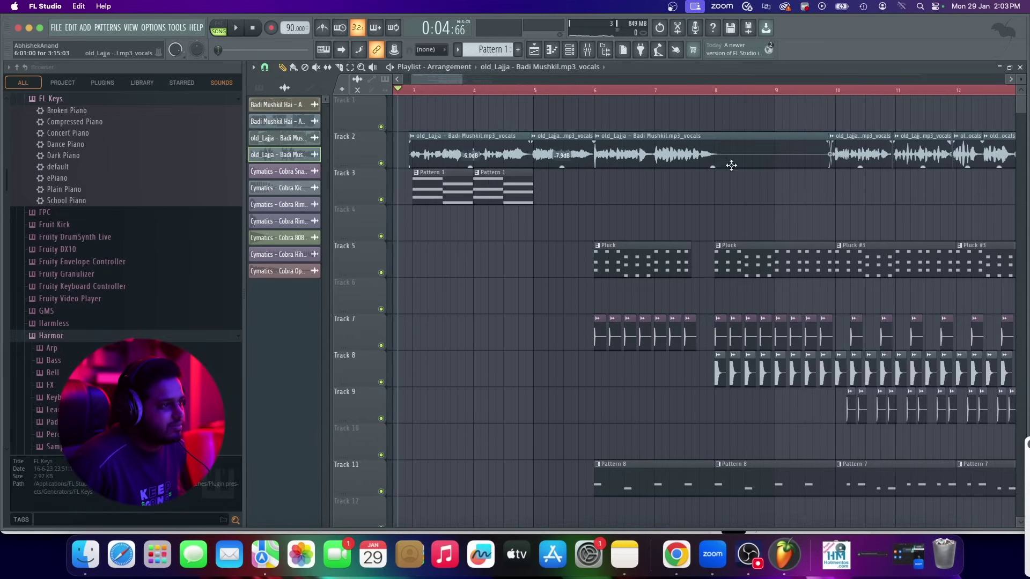
Make the vocal clip at bar 6 unique and route the opening vocal clips to mixer track 5
{"action": "left_click", "coordinate": [598, 135]}
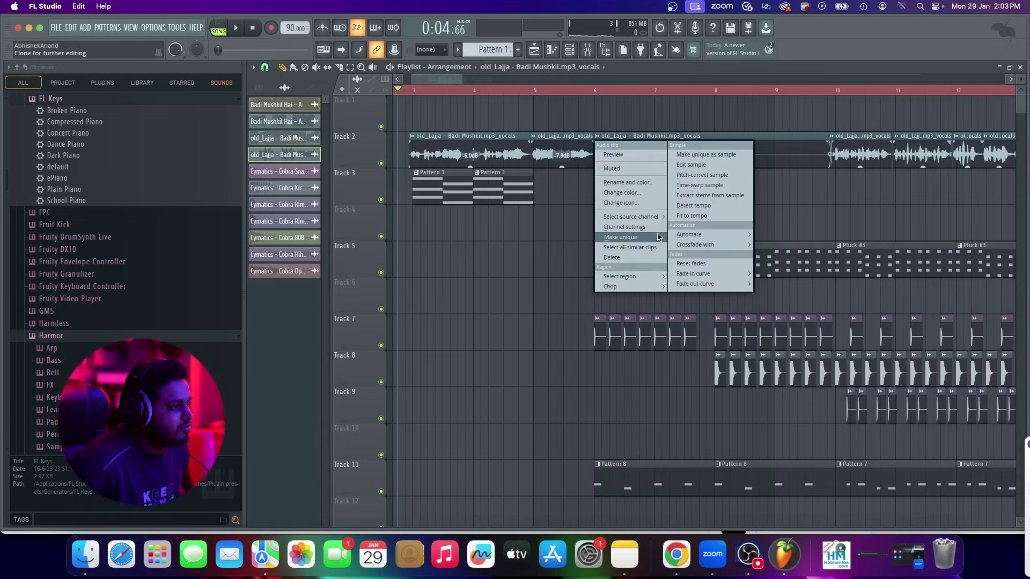
{"action": "left_click", "coordinate": [621, 237]}
{"action": "double_click", "coordinate": [555, 145]}
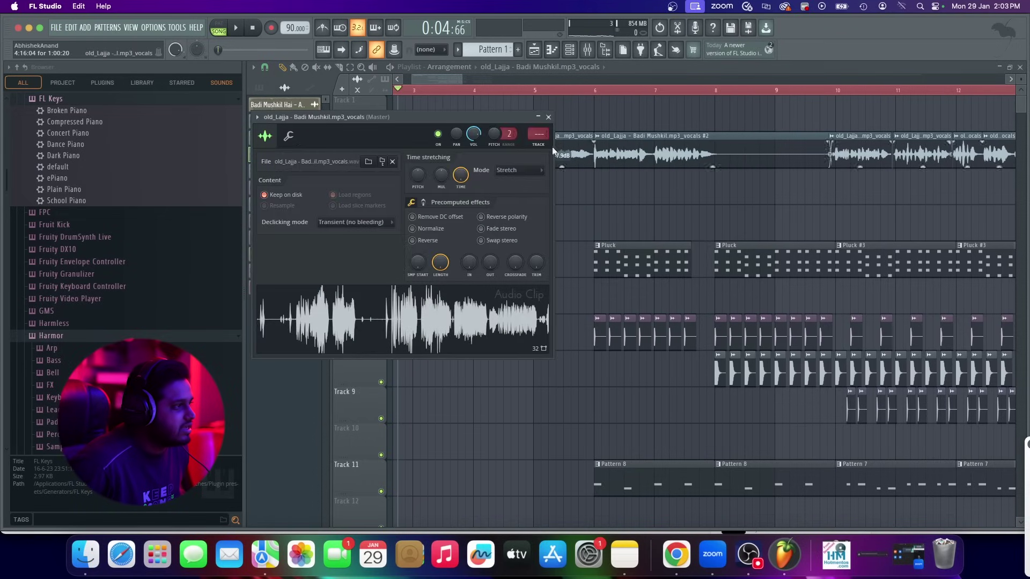
{"action": "left_click", "coordinate": [257, 117]}
{"action": "left_click", "coordinate": [418, 153]}
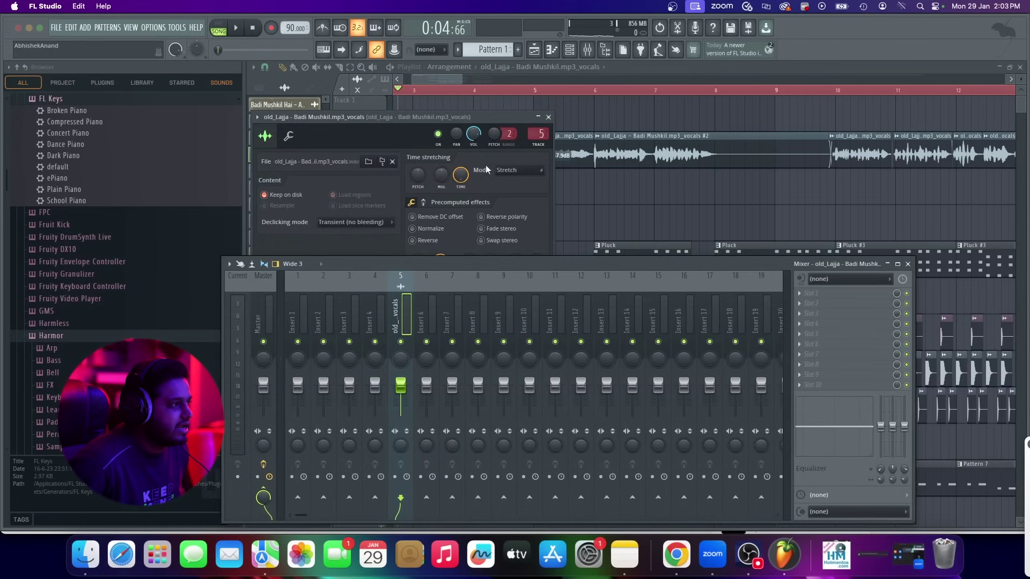
{"action": "left_click", "coordinate": [547, 117]}
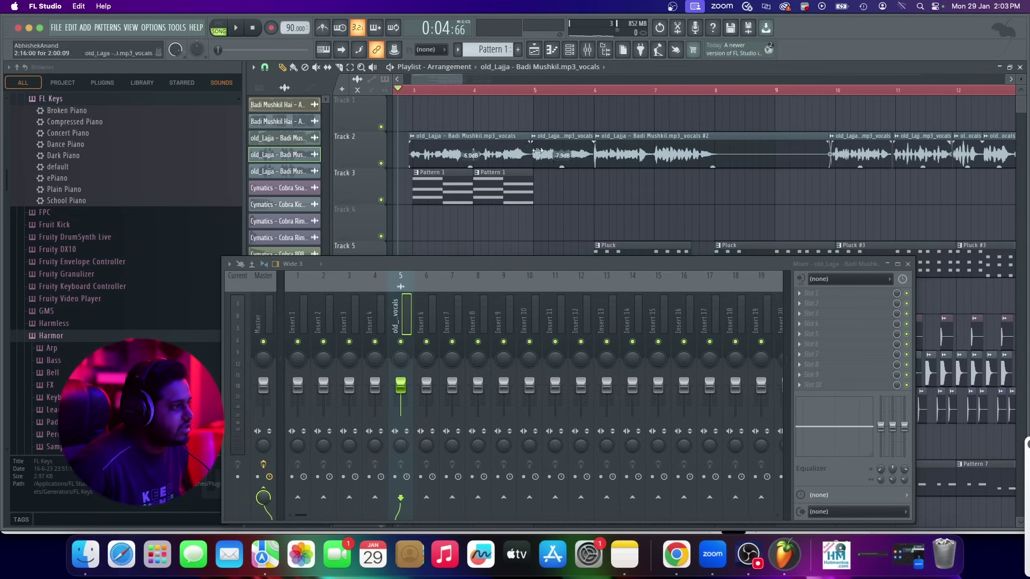
Load Fruity Parametric EQ 2 in the first effect slot of mixer track 5 and arrange the EQ and mixer windows
{"action": "left_click_drag", "start_coordinate": [570, 277], "coordinate": [589, 202]}
{"action": "left_click", "coordinate": [888, 248]}
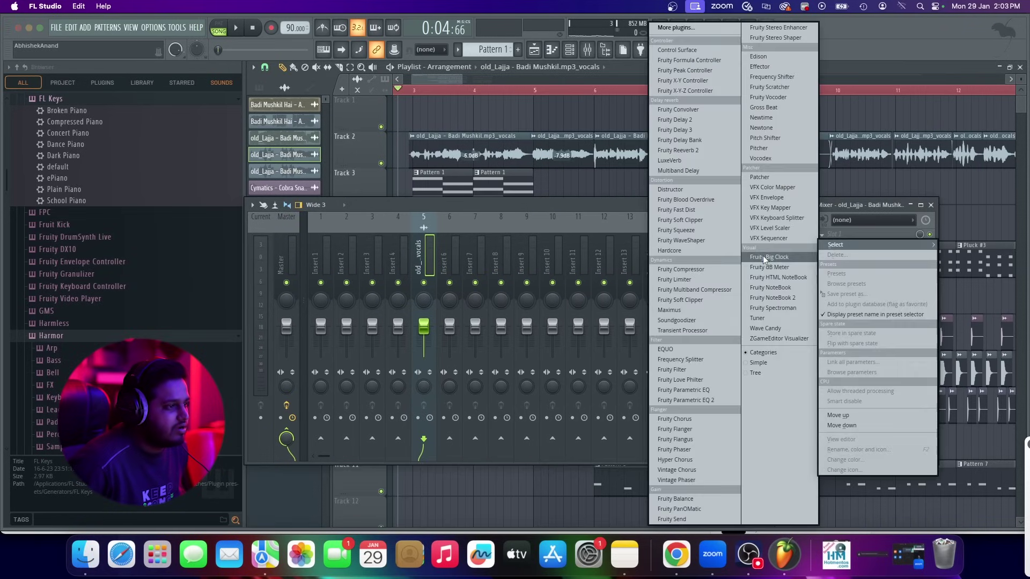
{"action": "left_click", "coordinate": [682, 400]}
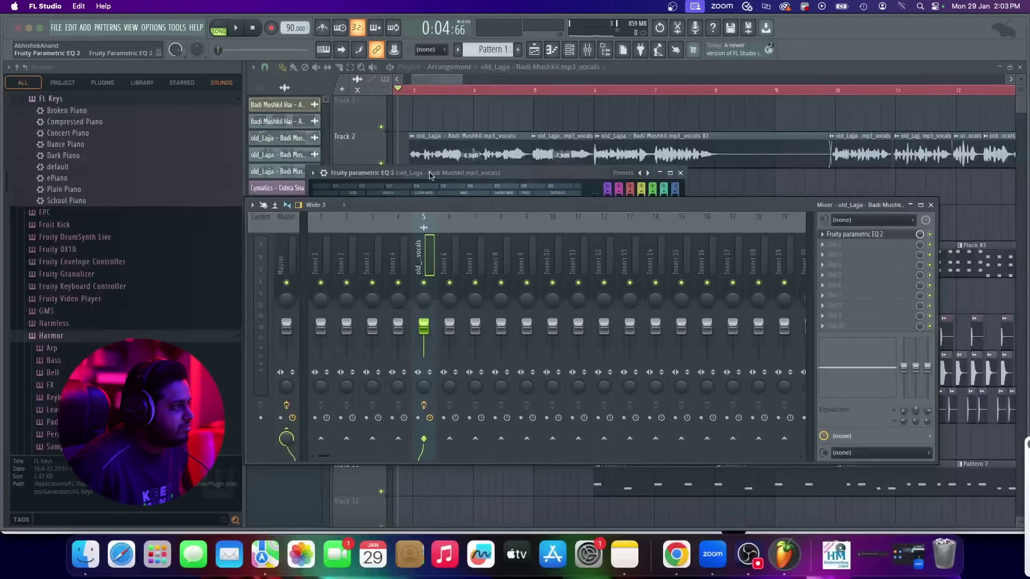
{"action": "left_click_drag", "start_coordinate": [430, 176], "coordinate": [534, 65]}
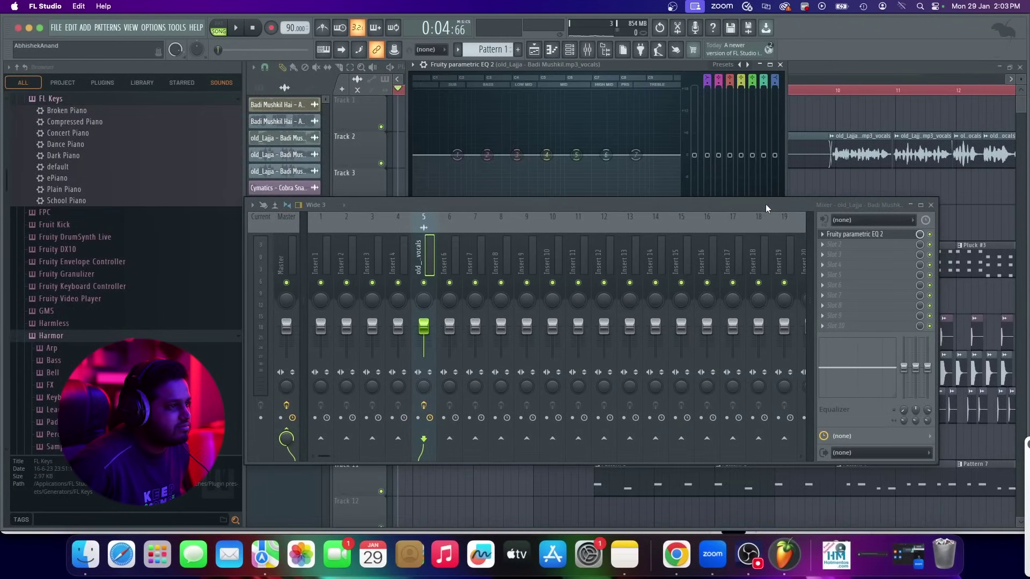
{"action": "left_click_drag", "start_coordinate": [765, 204], "coordinate": [759, 320]}
{"action": "left_click_drag", "start_coordinate": [679, 67], "coordinate": [673, 149]}
Play the intro and set EQ band 7 to a low pass filter at about 5747 Hz
{"action": "key", "text": "space"}
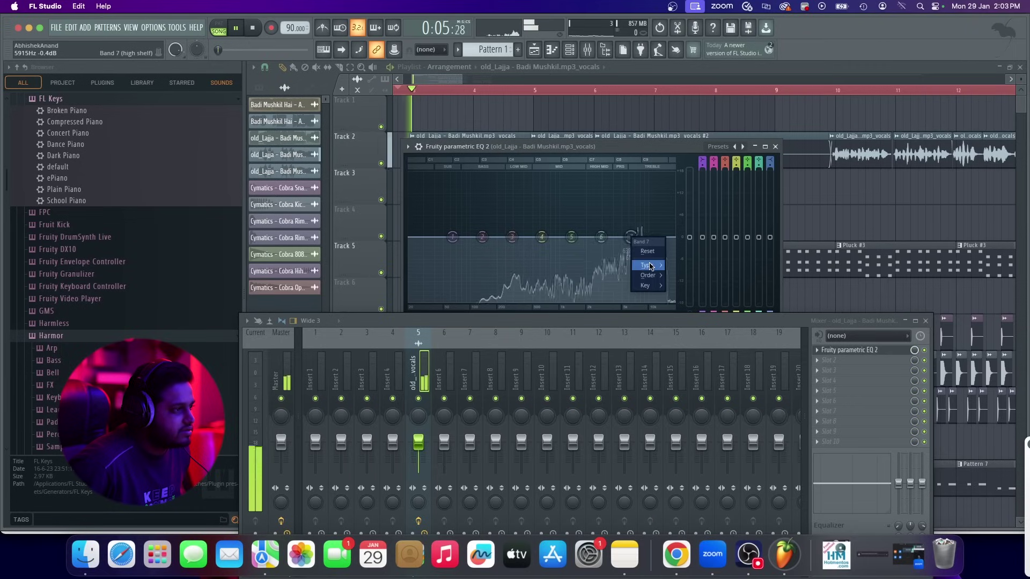
{"action": "right_click", "coordinate": [631, 236]}
{"action": "left_click", "coordinate": [691, 277]}
{"action": "left_click_drag", "start_coordinate": [631, 237], "coordinate": [627, 238]}
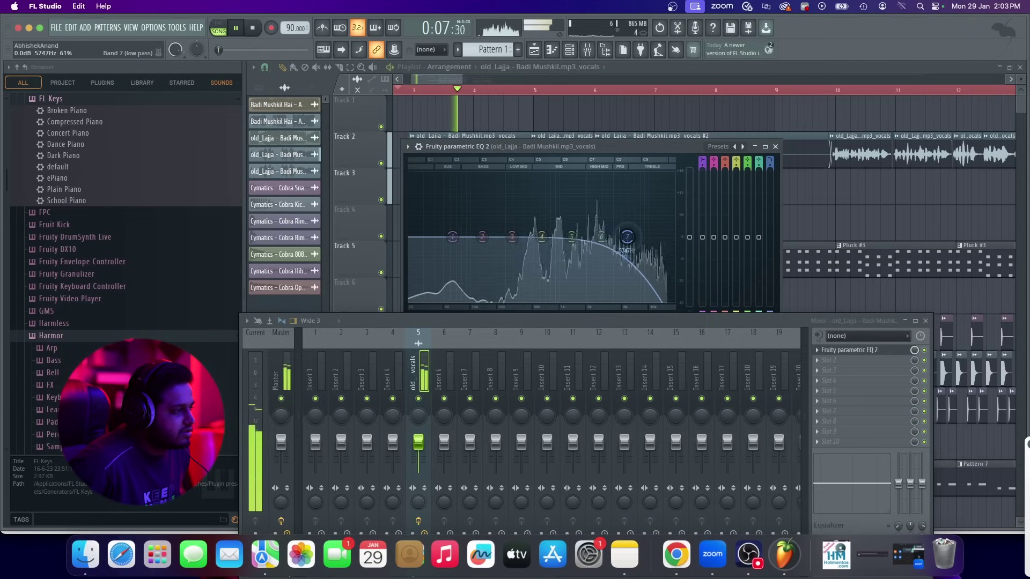
Set EQ band 1 to high pass with a raised cutoff, dip band 5 slightly, and close the EQ
{"action": "right_click", "coordinate": [481, 237]}
{"action": "left_click", "coordinate": [453, 239]}
{"action": "right_click", "coordinate": [453, 237]}
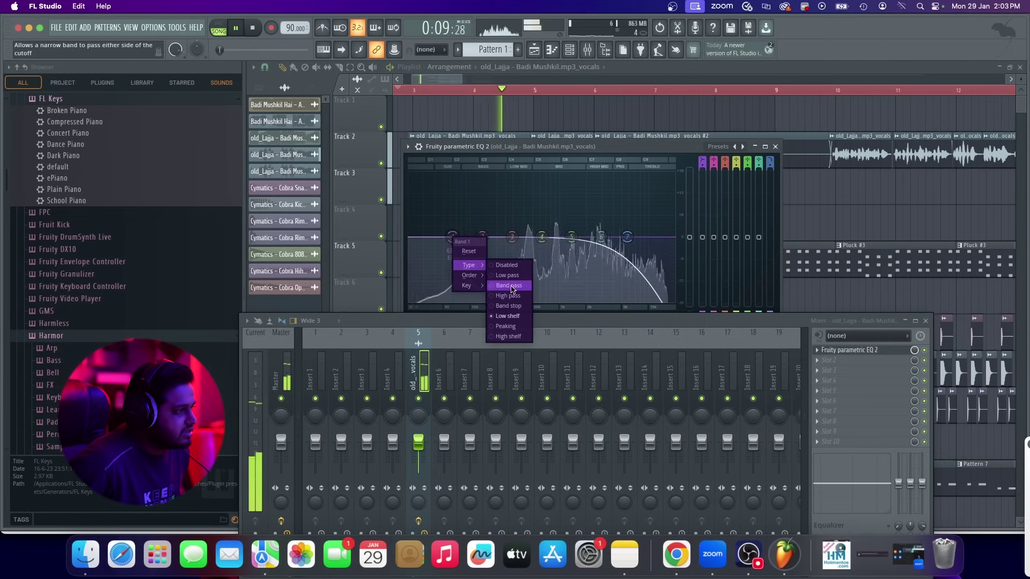
{"action": "left_click", "coordinate": [509, 295]}
{"action": "left_click_drag", "start_coordinate": [453, 237], "coordinate": [510, 237]}
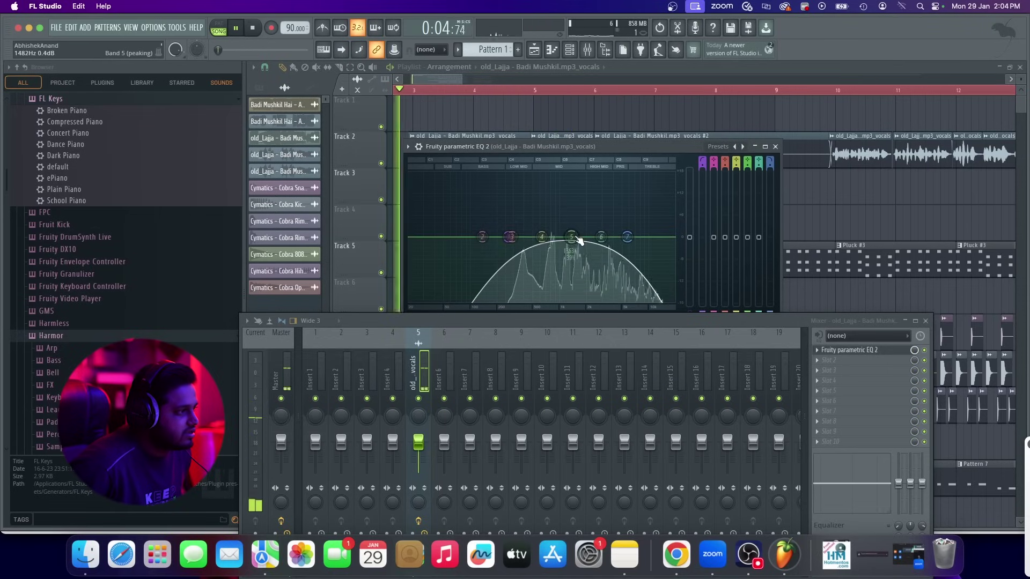
{"action": "left_click_drag", "start_coordinate": [573, 236], "coordinate": [556, 250]}
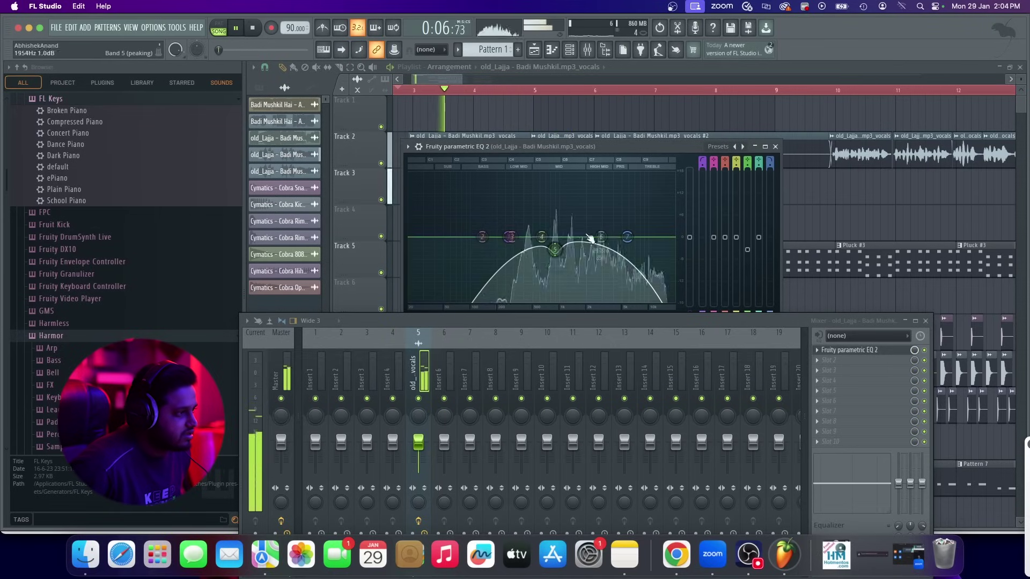
{"action": "left_click", "coordinate": [777, 147]}
Stop playback and load Fruity Reeverb 2 in the second effect slot of mixer track 5
{"action": "left_click_drag", "start_coordinate": [792, 322], "coordinate": [799, 206]}
{"action": "key", "text": "space"}
{"action": "left_click", "coordinate": [824, 244]}
{"action": "mouse_move", "coordinate": [837, 255]}
{"action": "left_click", "coordinate": [713, 29]}
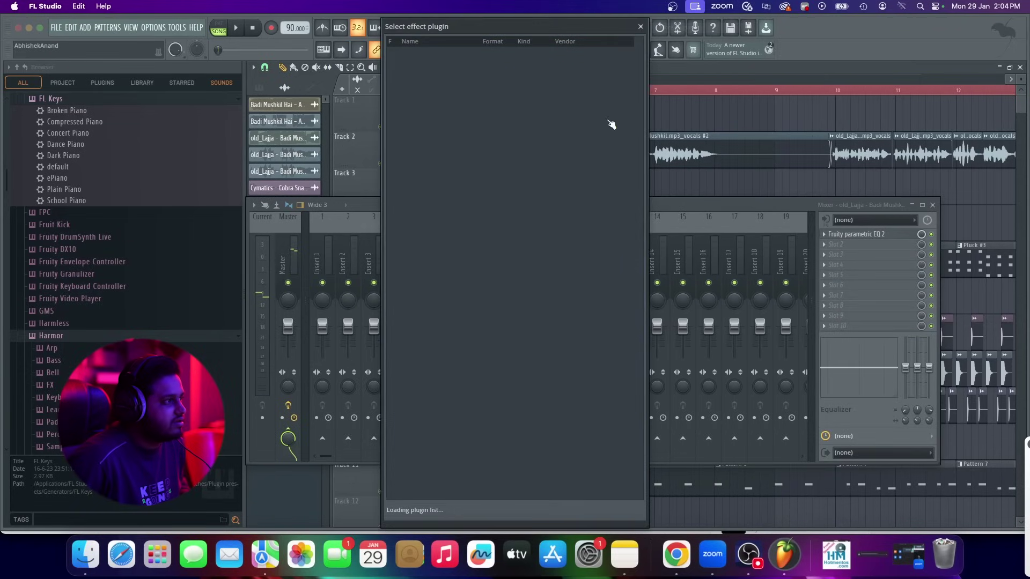
{"action": "type", "text": "ree"}
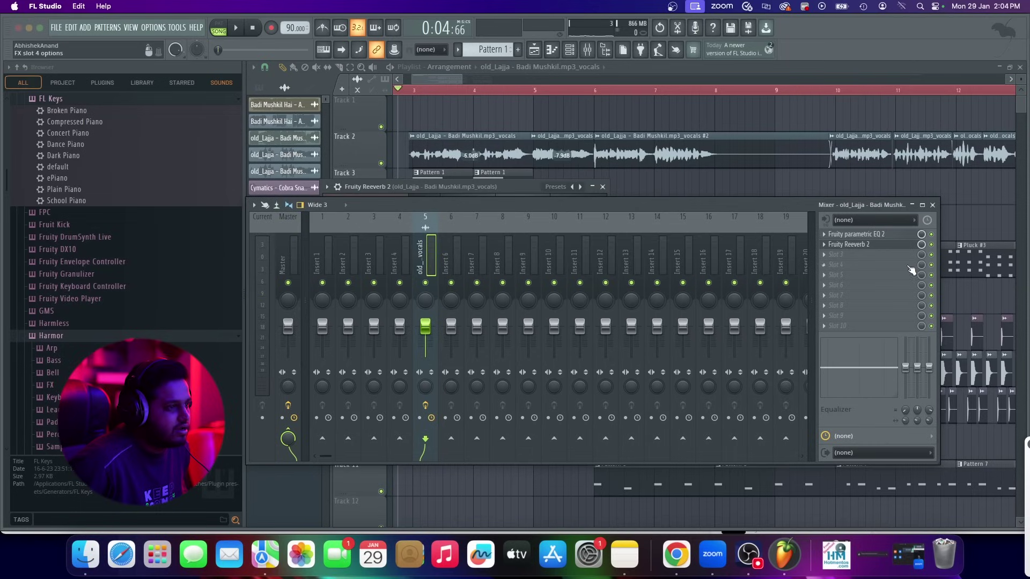
{"action": "left_click", "coordinate": [891, 247]}
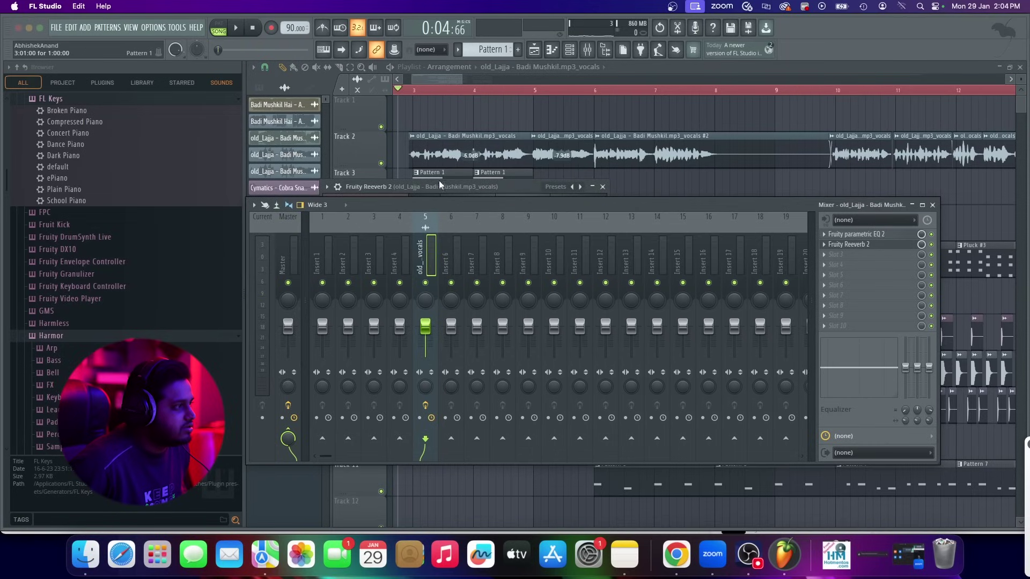
Load the Large Hall preset in Fruity Reeverb 2, adjust its low cut and effect mix level, and close it
{"action": "left_click_drag", "start_coordinate": [440, 185], "coordinate": [496, 81]}
{"action": "left_click", "coordinate": [633, 80]}
{"action": "left_click", "coordinate": [658, 119]}
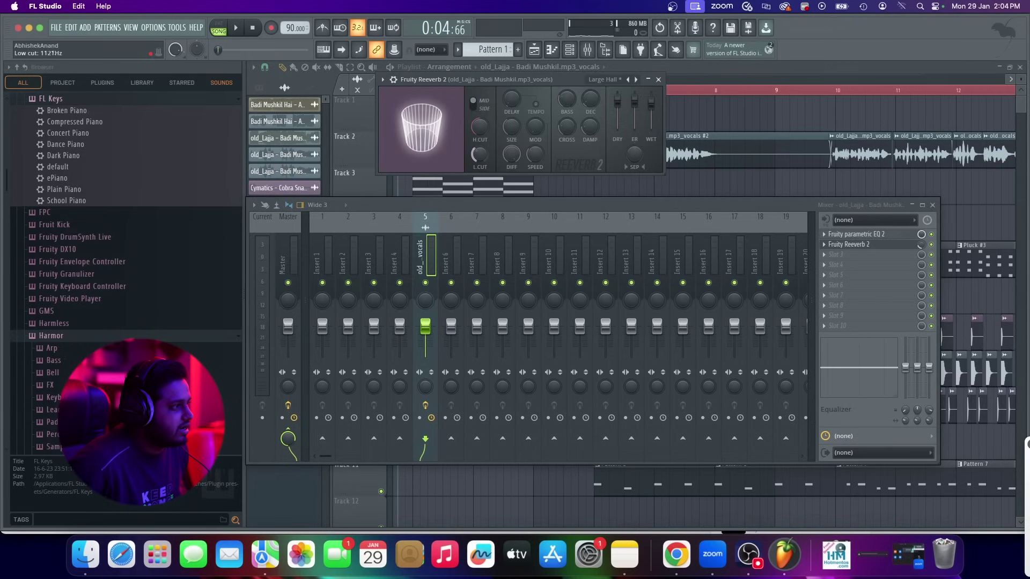
{"action": "left_click", "coordinate": [659, 80]}
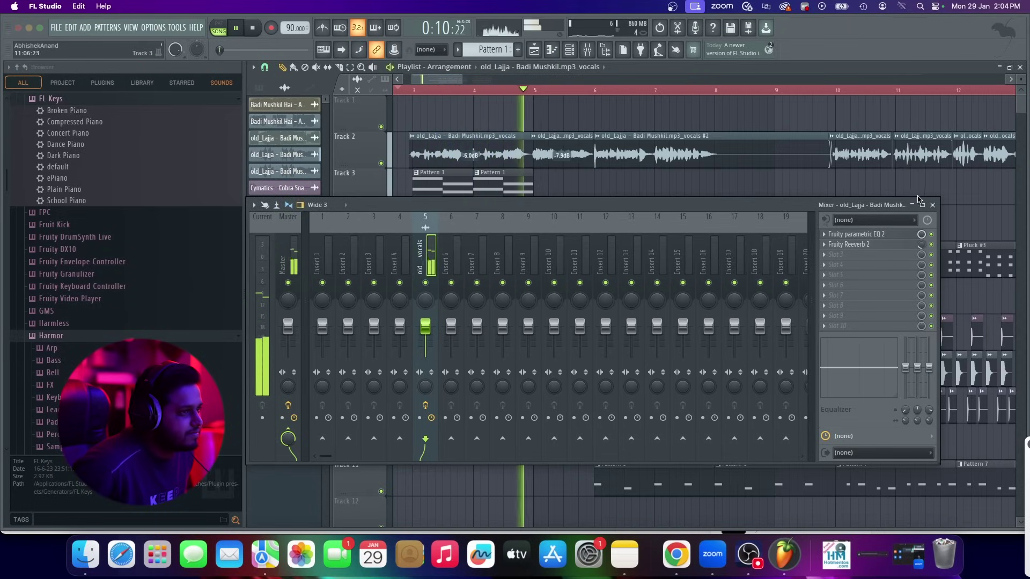
Close the mixer and play the arrangement from the intro into the beat to check the processed vocal
{"action": "left_click", "coordinate": [934, 206]}
{"action": "scroll", "coordinate": [567, 190], "scroll_direction": "down", "scroll_amount": 4}
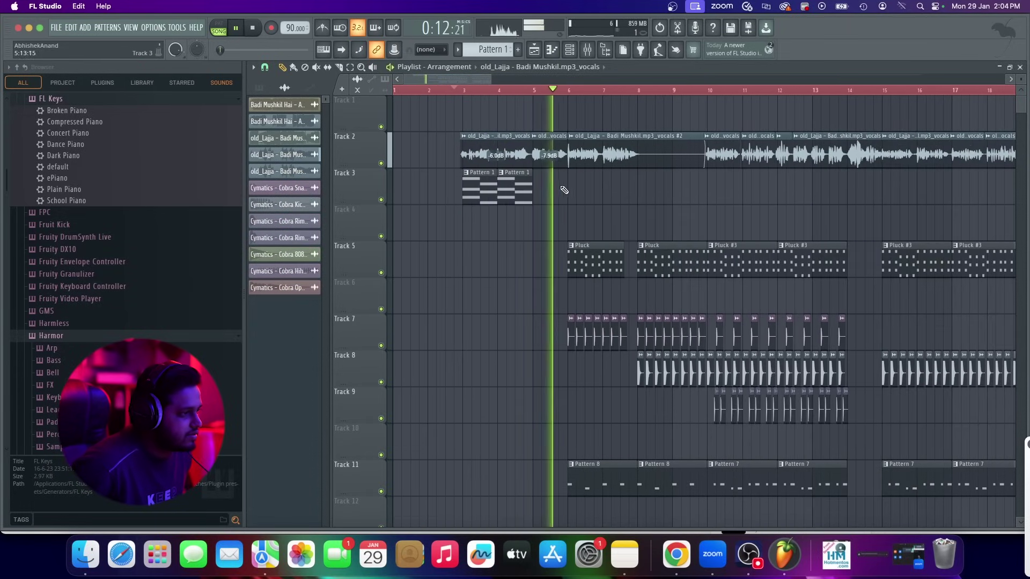
{"action": "scroll", "coordinate": [566, 191], "scroll_direction": "down", "scroll_amount": 2}
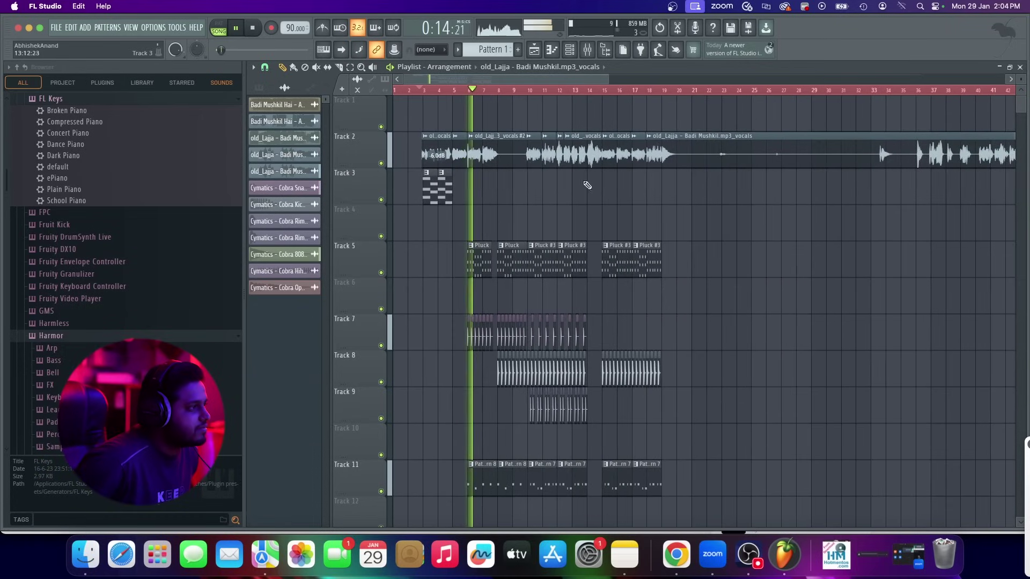
{"action": "scroll", "coordinate": [438, 197], "scroll_direction": "up", "scroll_amount": 5}
{"action": "scroll", "coordinate": [560, 196], "scroll_direction": "down", "scroll_amount": 1}
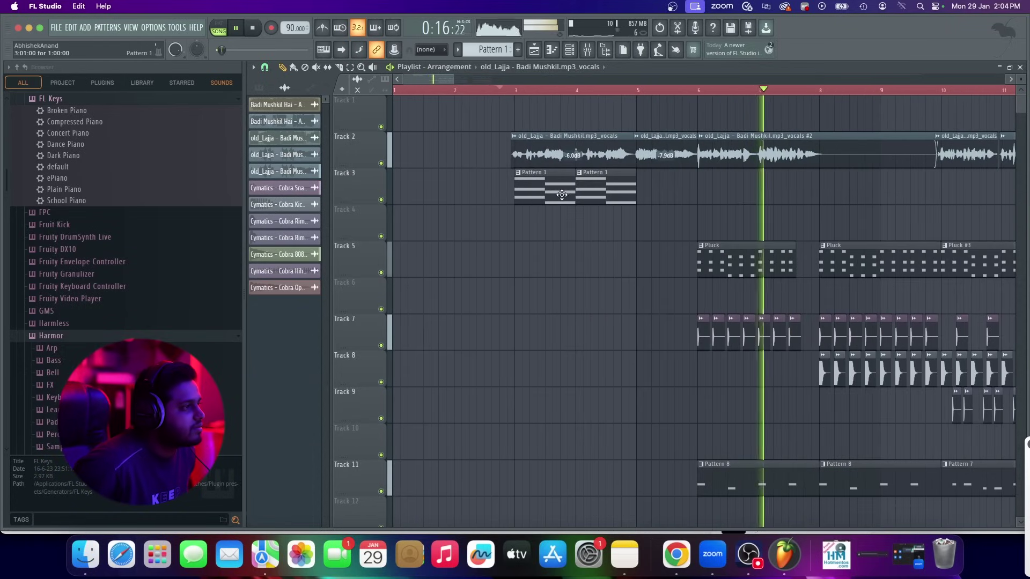
{"action": "key", "text": "space"}
{"action": "key", "text": "space"}
Load the Old Telephone preset in the Fruity Parametric EQ 2 on mixer track 5 and close the EQ
{"action": "left_click", "coordinate": [589, 54]}
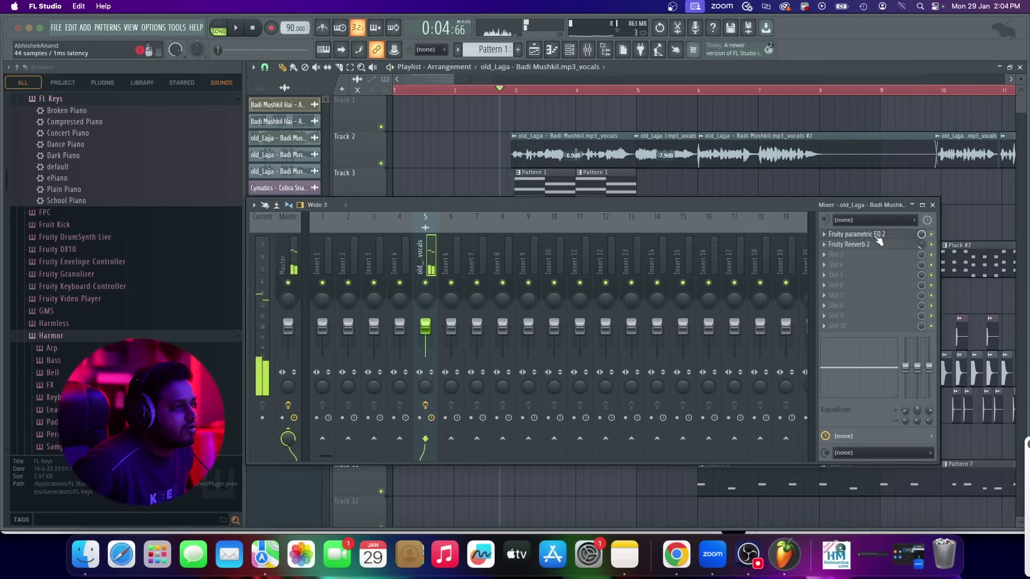
{"action": "left_click", "coordinate": [877, 236]}
{"action": "left_click", "coordinate": [741, 145]}
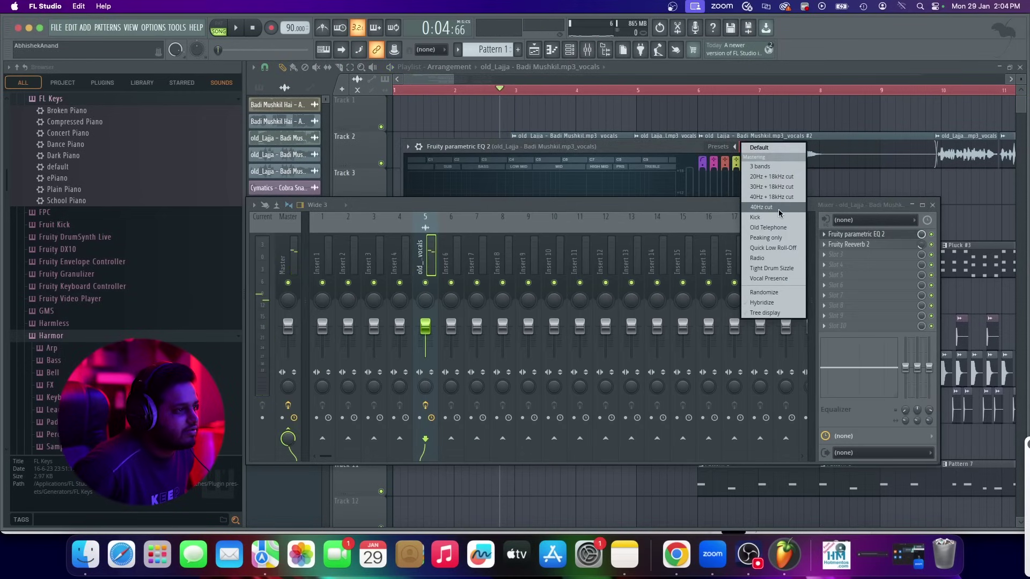
{"action": "left_click", "coordinate": [780, 228]}
{"action": "left_click", "coordinate": [775, 147]}
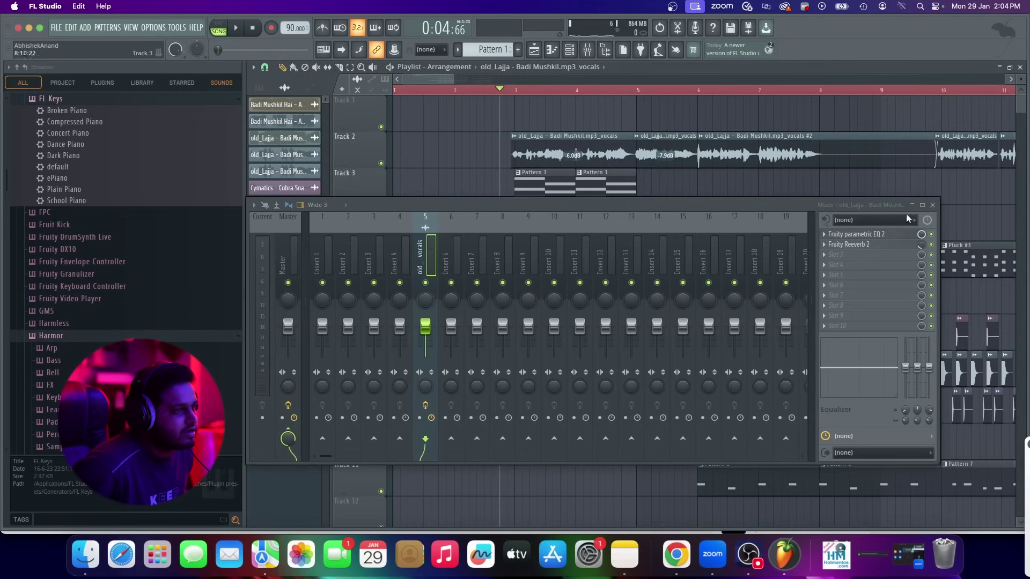
Close the mixer, delete the two Pattern 1 clips on Track 3, and play the intro with only the vocal
{"action": "left_click", "coordinate": [933, 205]}
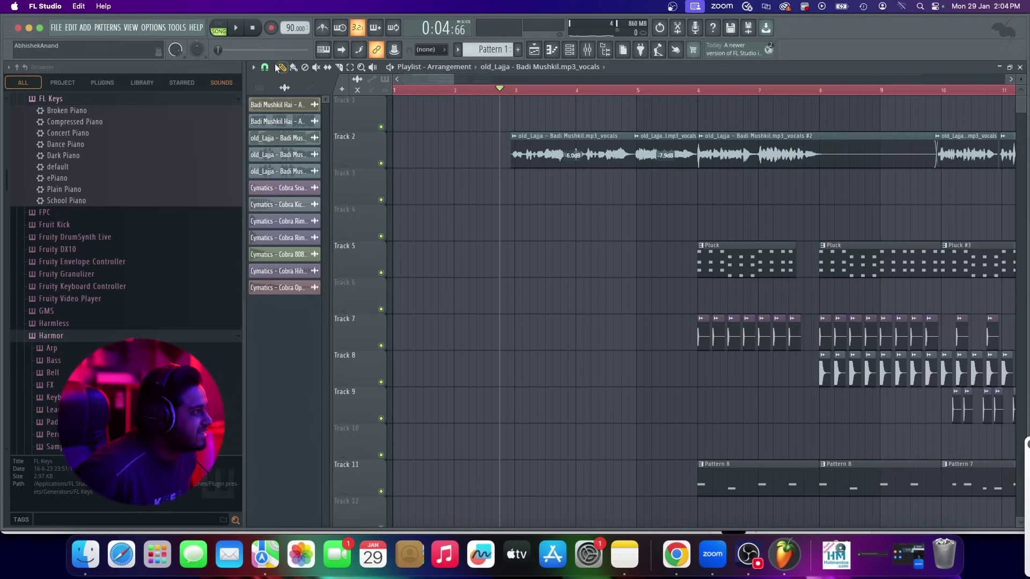
{"action": "left_click", "coordinate": [265, 67]}
{"action": "left_click", "coordinate": [274, 170]}
{"action": "scroll", "coordinate": [400, 155], "scroll_direction": "down", "scroll_amount": 3}
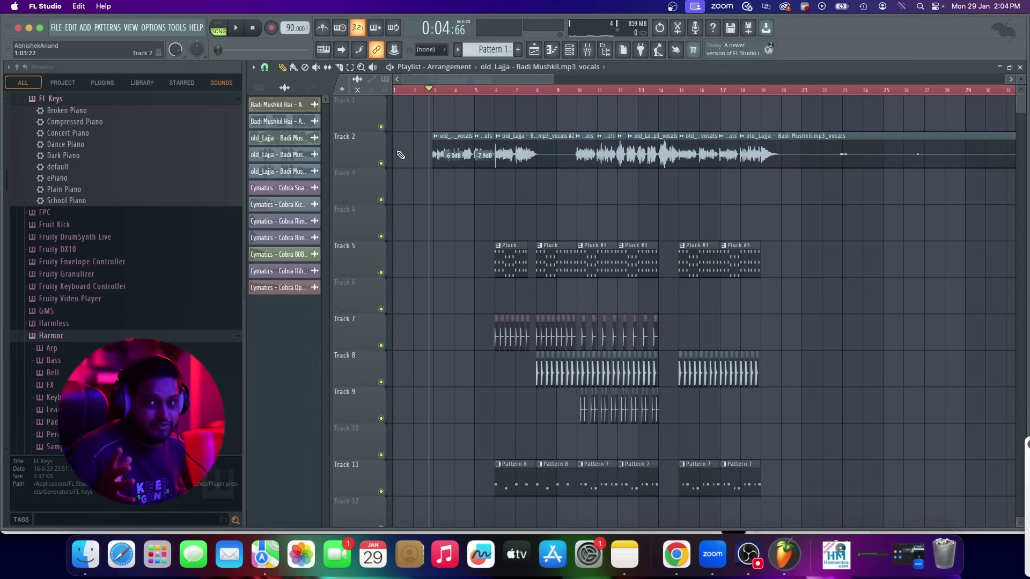
{"action": "scroll", "coordinate": [553, 214], "scroll_direction": "up", "scroll_amount": 2}
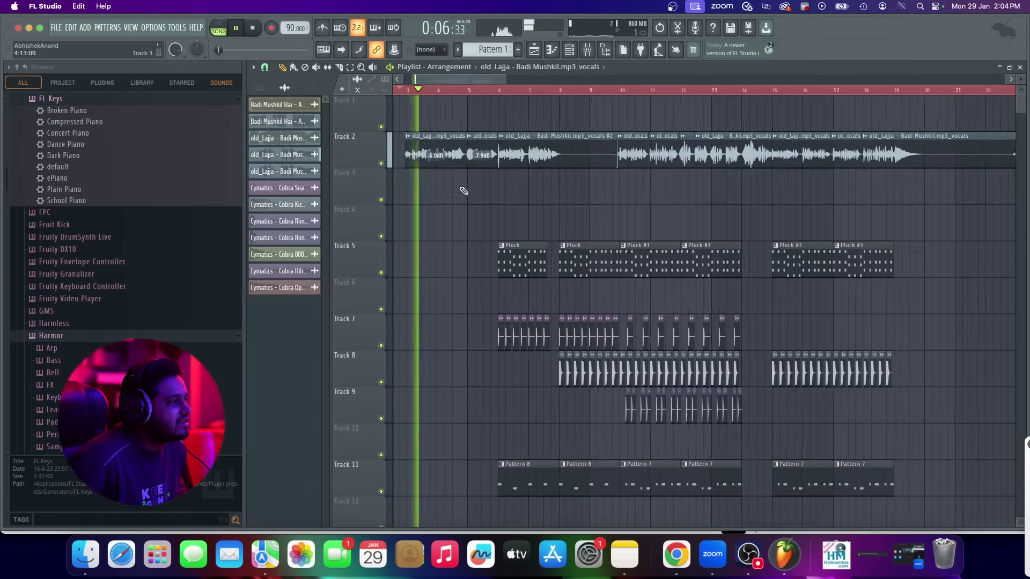
{"action": "right_click", "coordinate": [500, 188]}
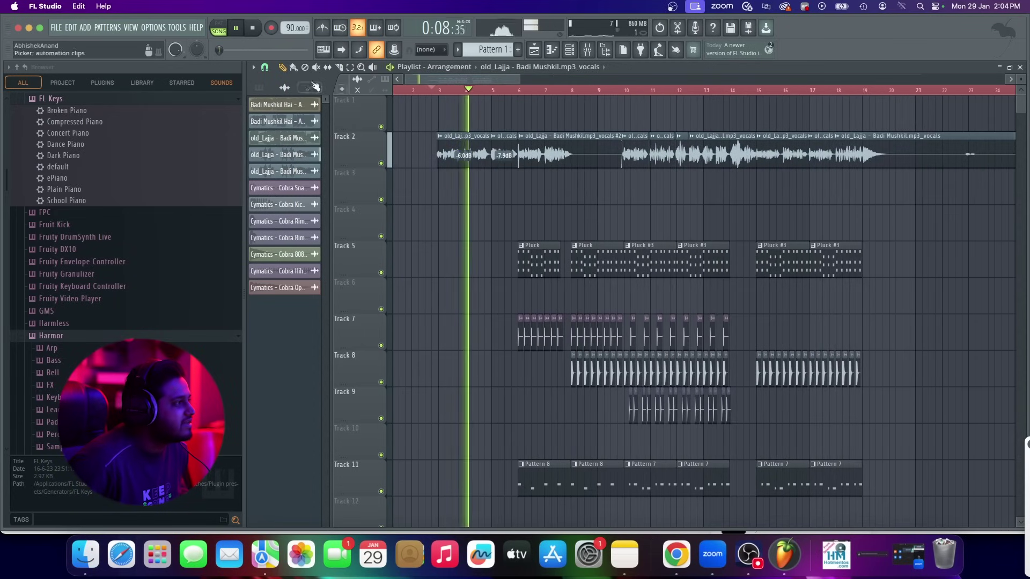
Play the arrangement from the intro into the full beat, checking the Cobra Kick 3 clip's channel settings along the way
{"action": "left_click", "coordinate": [267, 69]}
{"action": "left_click", "coordinate": [279, 169]}
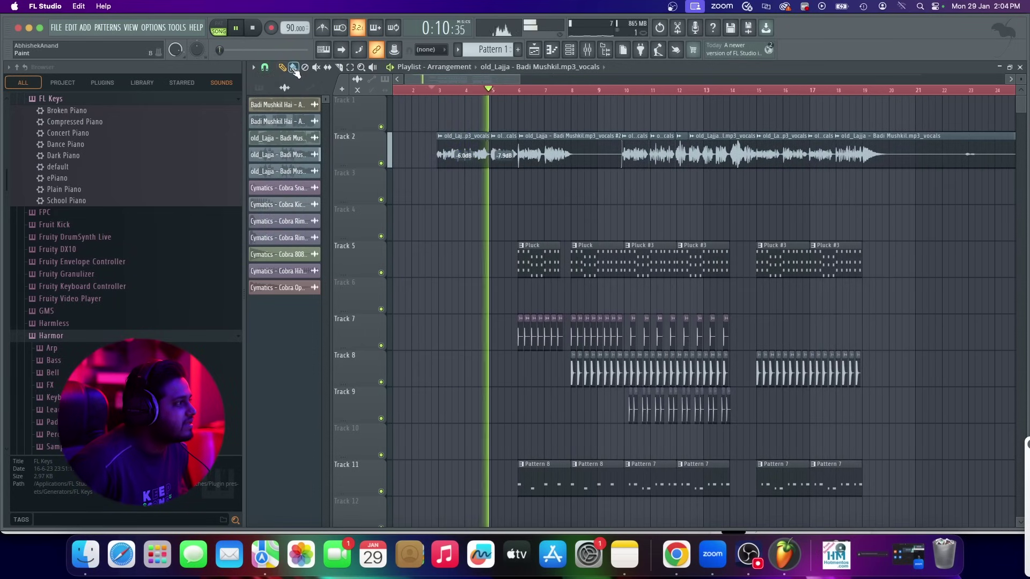
{"action": "scroll", "coordinate": [465, 166], "scroll_direction": "up", "scroll_amount": 3}
{"action": "scroll", "coordinate": [497, 185], "scroll_direction": "down", "scroll_amount": 3}
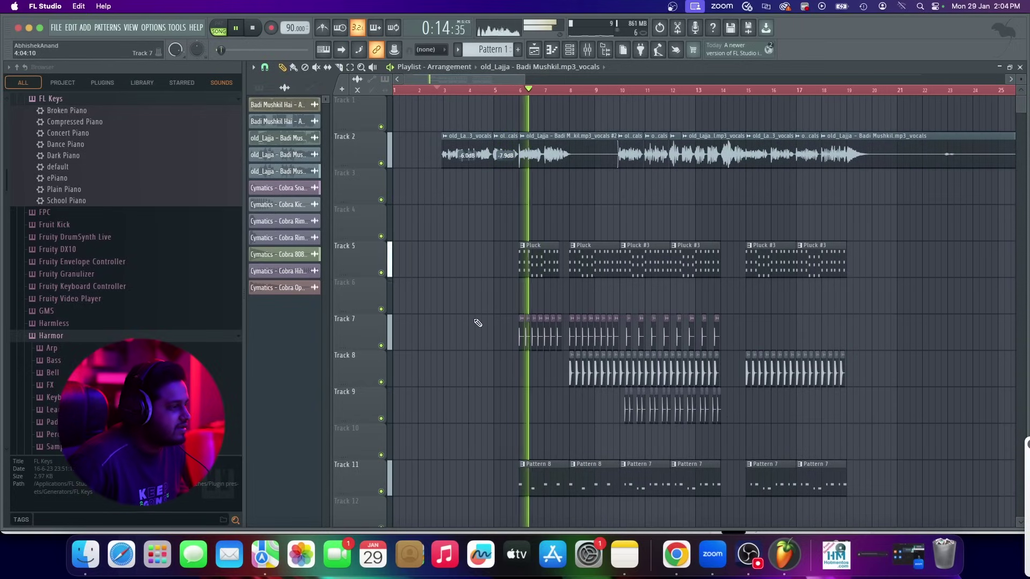
{"action": "scroll", "coordinate": [539, 187], "scroll_direction": "up", "scroll_amount": 5}
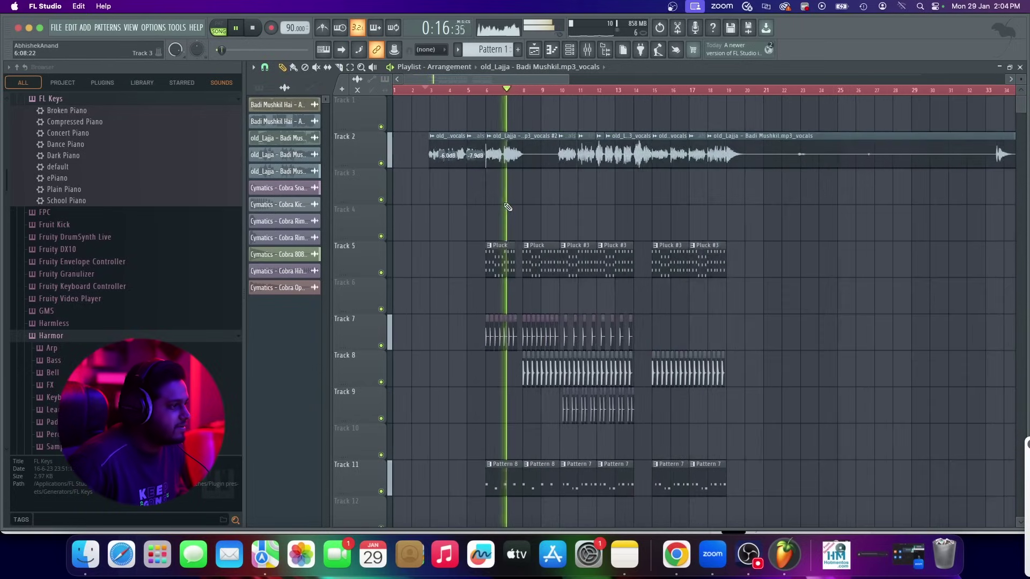
{"action": "scroll", "coordinate": [516, 215], "scroll_direction": "down", "scroll_amount": 2}
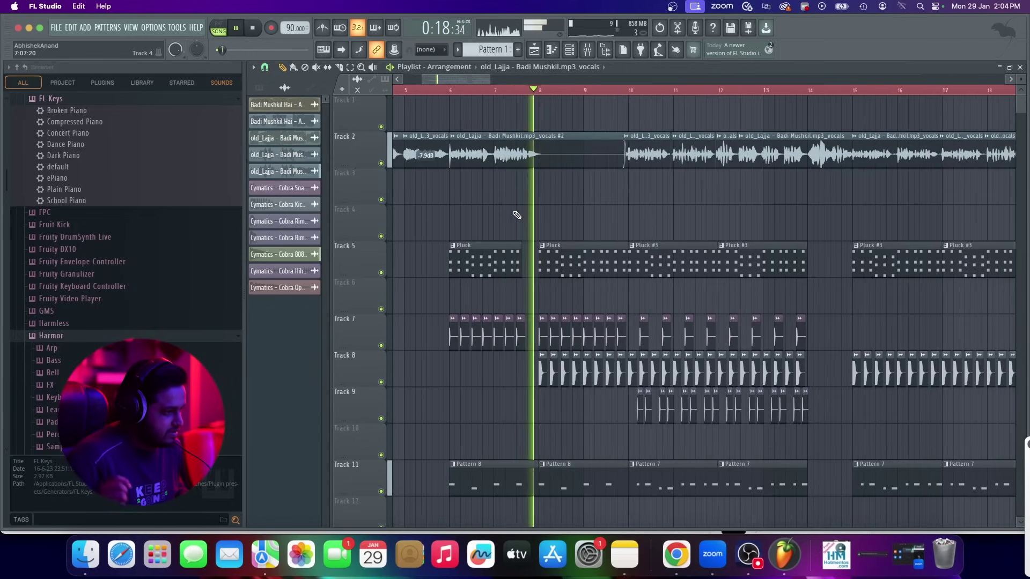
{"action": "scroll", "coordinate": [517, 215], "scroll_direction": "up", "scroll_amount": 6}
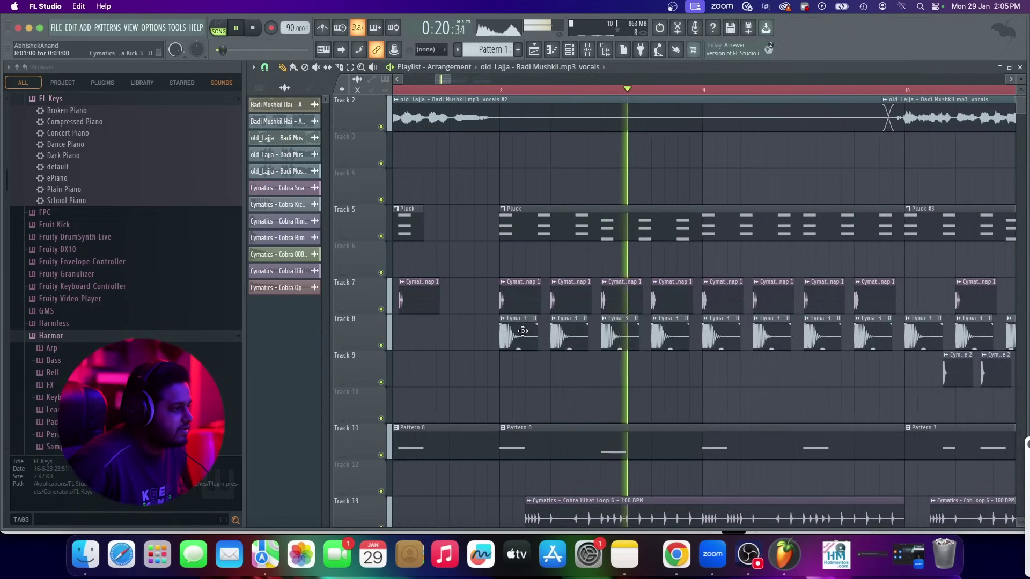
{"action": "double_click", "coordinate": [523, 331]}
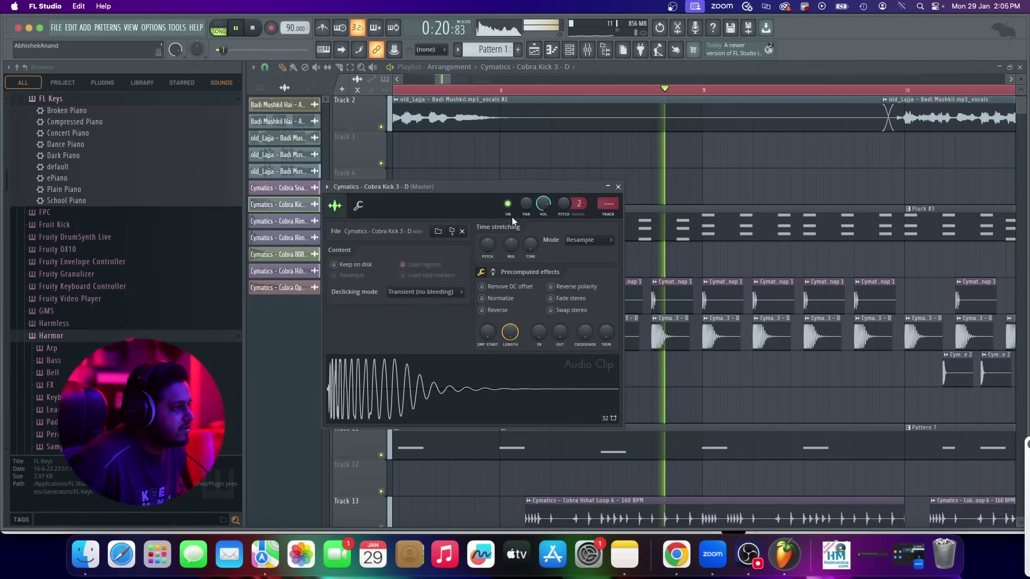
{"action": "left_click", "coordinate": [618, 187]}
{"action": "scroll", "coordinate": [534, 301], "scroll_direction": "down", "scroll_amount": 5}
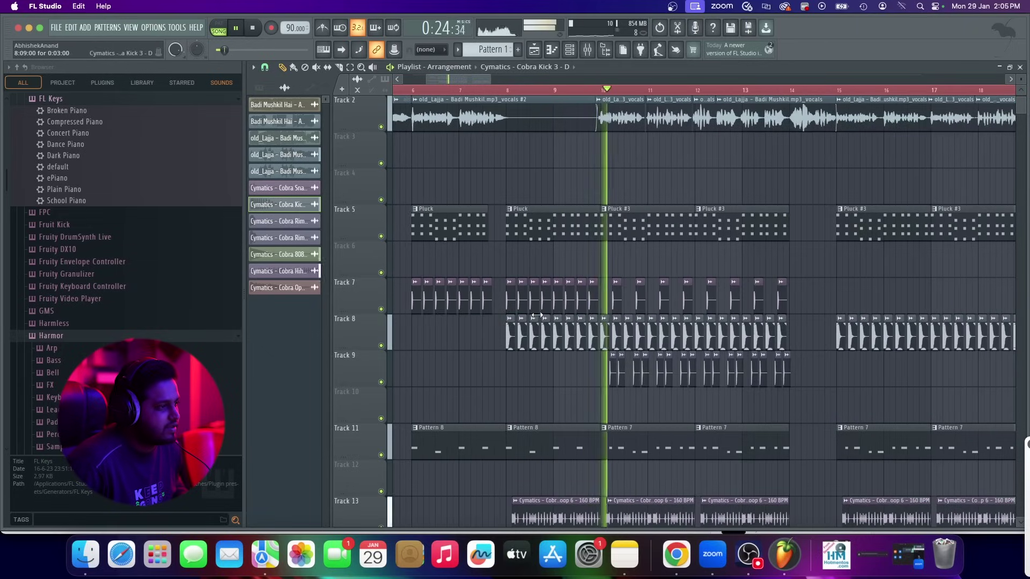
{"action": "scroll", "coordinate": [537, 316], "scroll_direction": "up", "scroll_amount": 2}
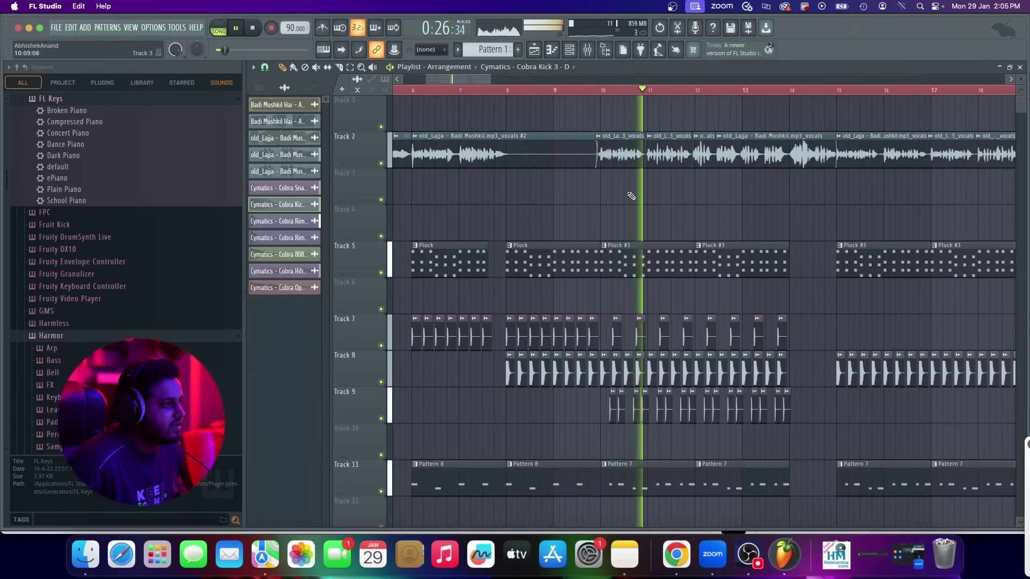
{"action": "key", "text": "space"}
Check the mixer, close it, and replay the vocal-only intro while looking over the tracks around the beat's entry
{"action": "scroll", "coordinate": [601, 163], "scroll_direction": "down", "scroll_amount": 1}
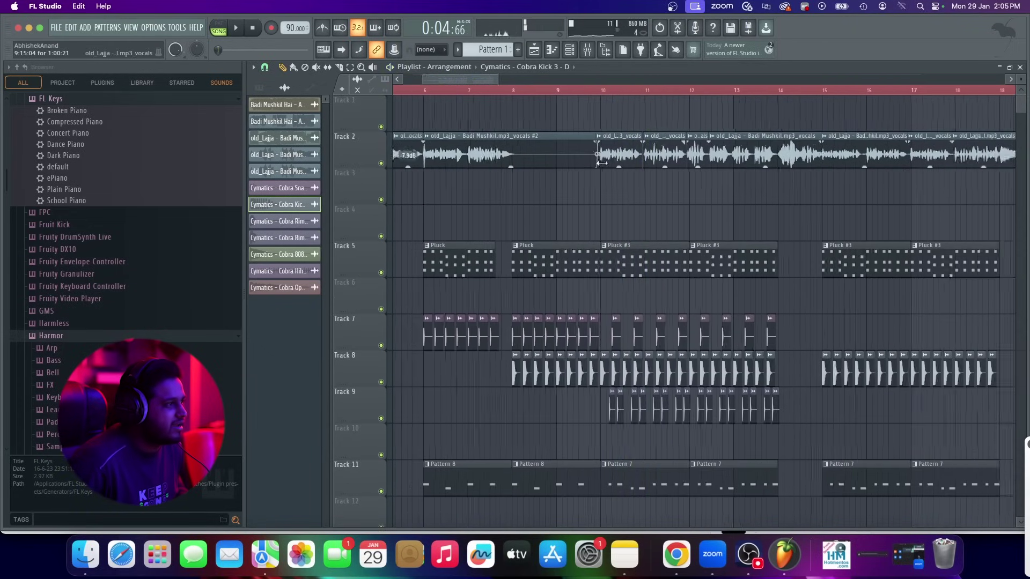
{"action": "scroll", "coordinate": [601, 162], "scroll_direction": "down", "scroll_amount": 2}
{"action": "key", "text": "F9"}
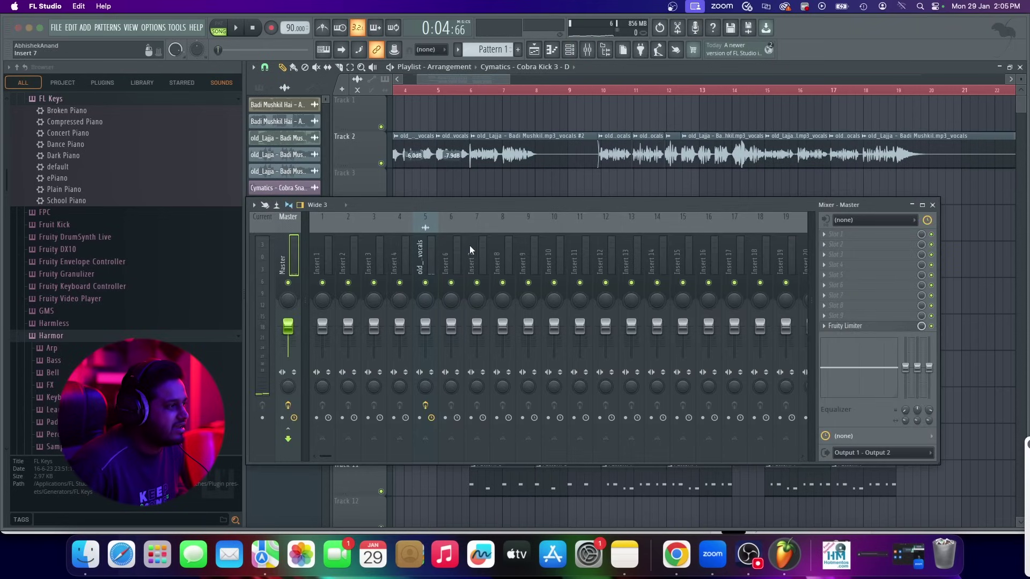
{"action": "left_click", "coordinate": [934, 205]}
{"action": "key", "text": "space"}
{"action": "scroll", "coordinate": [475, 191], "scroll_direction": "up", "scroll_amount": 3}
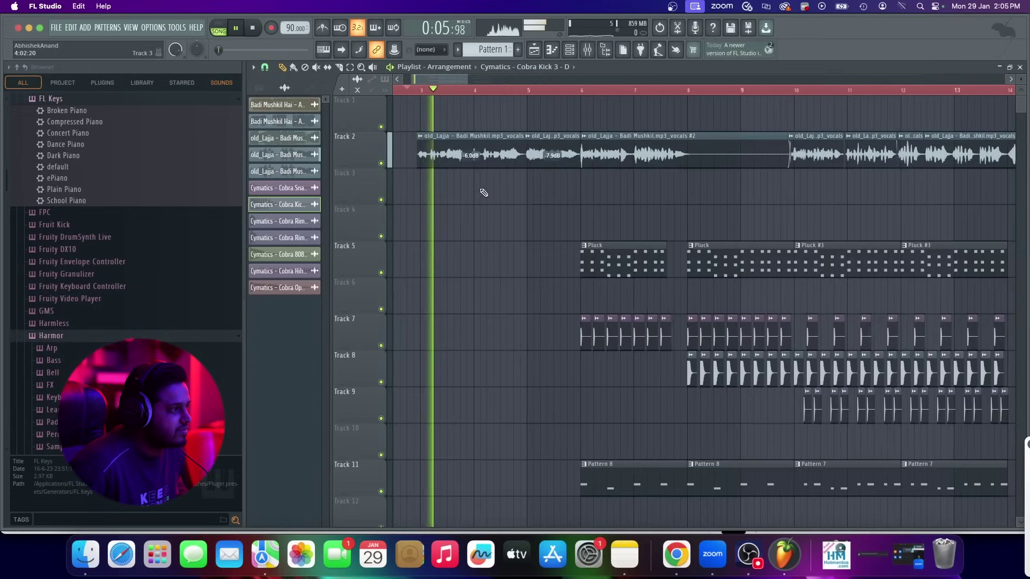
{"action": "right_click", "coordinate": [538, 188]}
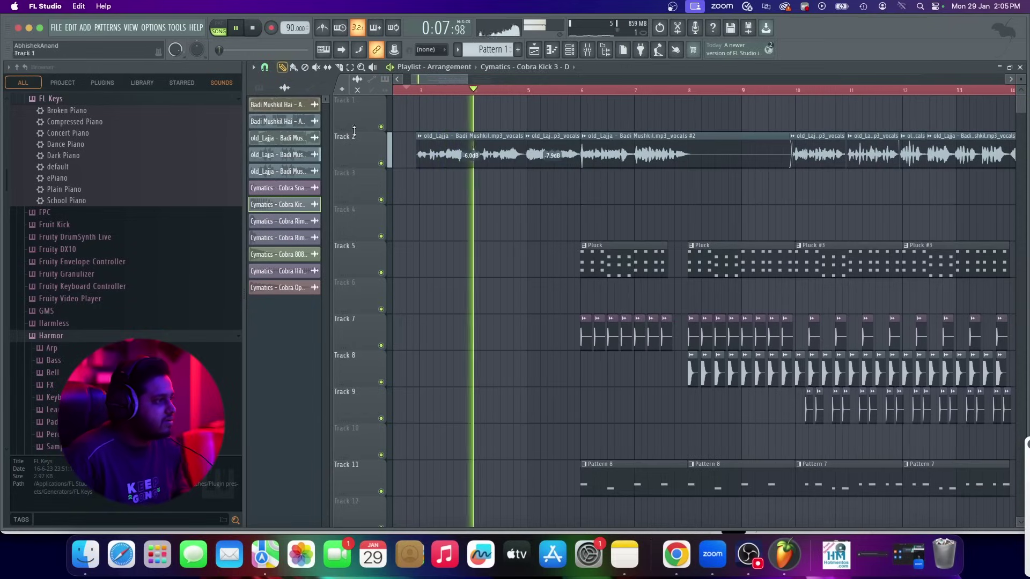
{"action": "scroll", "coordinate": [513, 231], "scroll_direction": "down", "scroll_amount": 4}
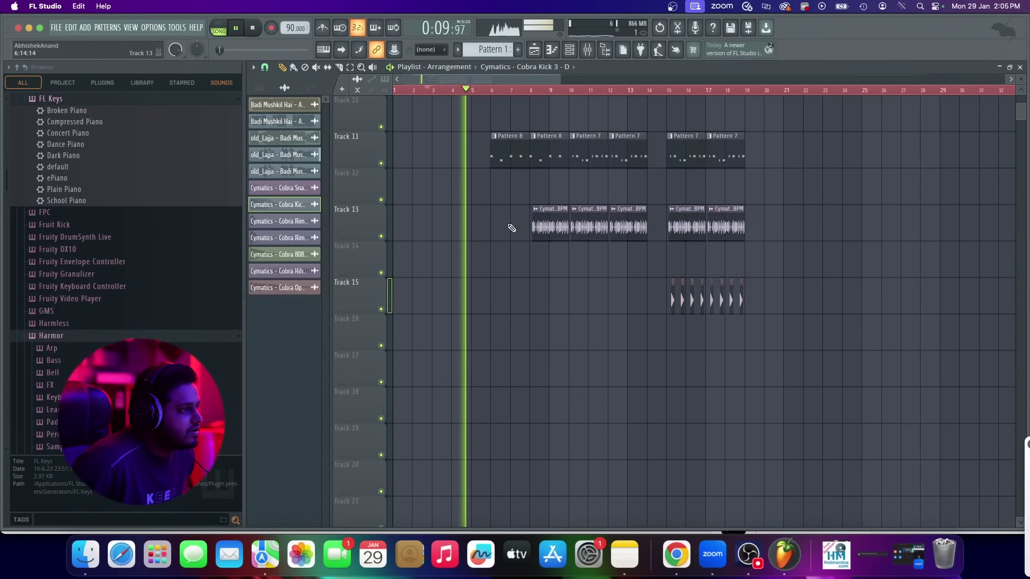
{"action": "scroll", "coordinate": [529, 258], "scroll_direction": "up", "scroll_amount": 4}
{"action": "scroll", "coordinate": [542, 399], "scroll_direction": "up", "scroll_amount": 2}
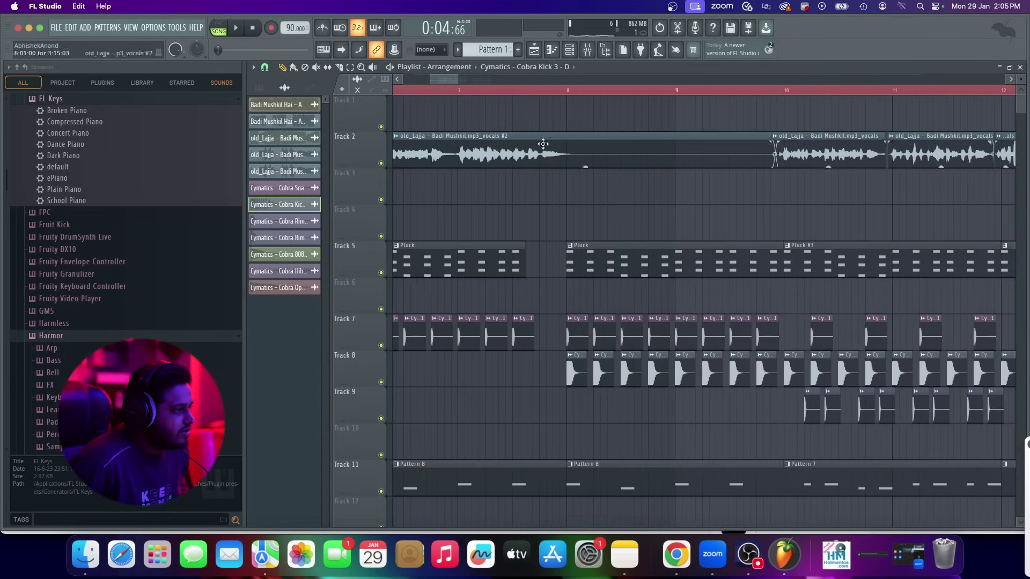
Browse down to the Drum Loops folder of the Cymatics Cobra sample pack, closing the HQ Funk Kit plugin window on the way
{"action": "scroll", "coordinate": [50, 226], "scroll_direction": "up", "scroll_amount": 20}
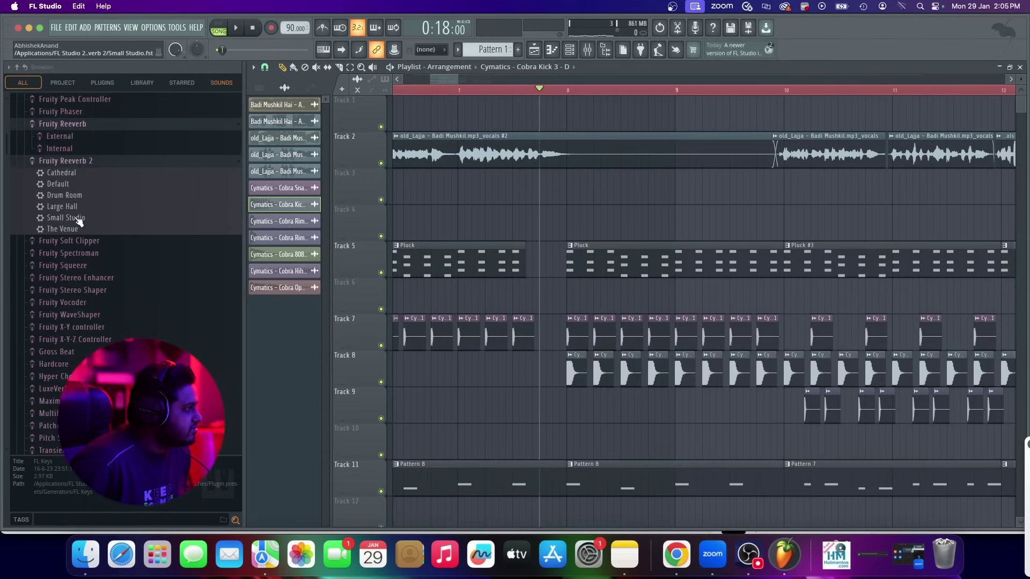
{"action": "scroll", "coordinate": [77, 220], "scroll_direction": "down", "scroll_amount": 20}
{"action": "scroll", "coordinate": [78, 210], "scroll_direction": "down", "scroll_amount": 3}
{"action": "left_click", "coordinate": [72, 199]}
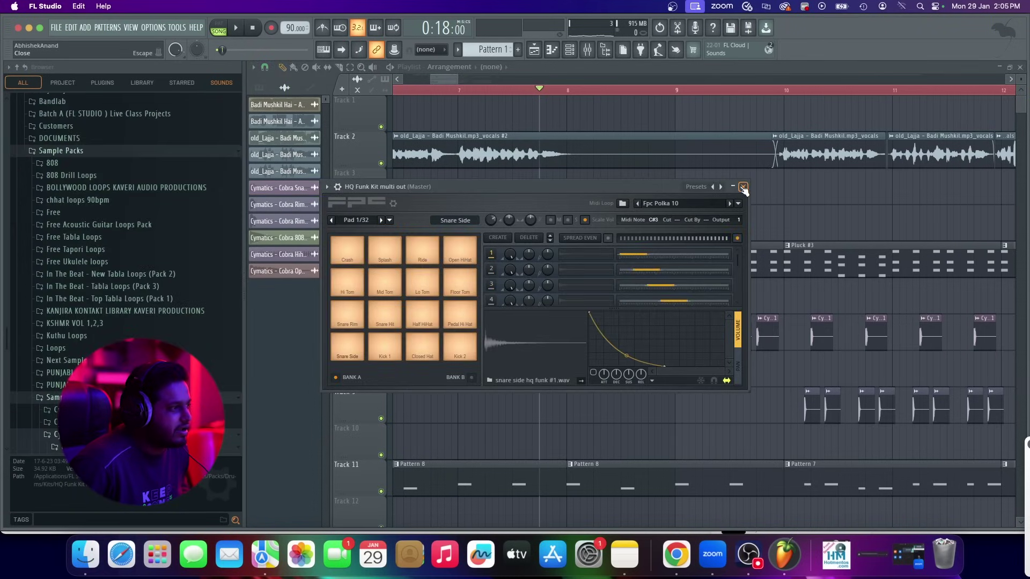
{"action": "left_click", "coordinate": [743, 187]}
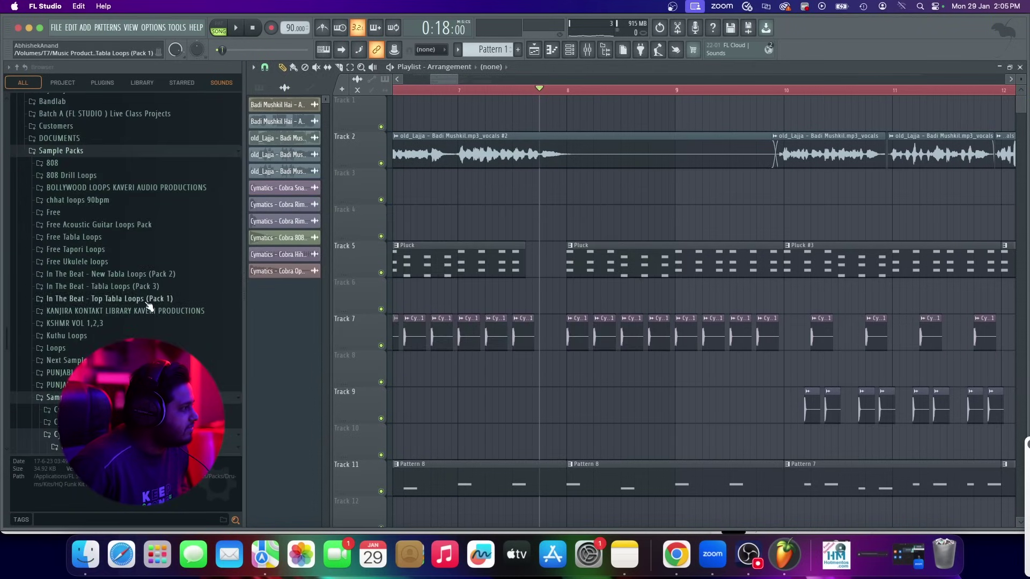
{"action": "scroll", "coordinate": [146, 300], "scroll_direction": "down", "scroll_amount": 5}
{"action": "scroll", "coordinate": [134, 284], "scroll_direction": "down", "scroll_amount": 6}
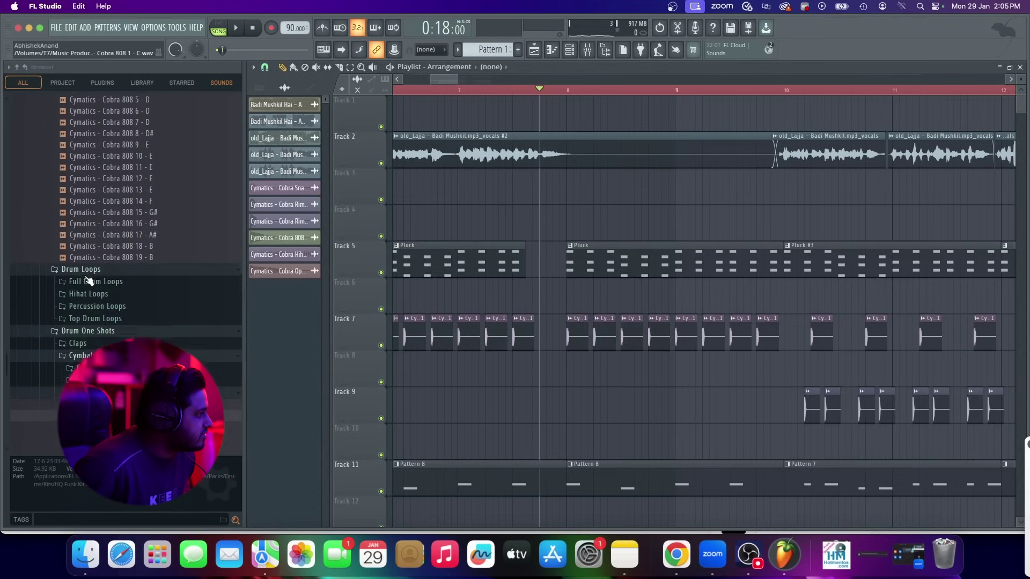
Expand the Full Drum Loops folder and audition several Cobra loops, including Full Drum Loop 2, 4 and 7
{"action": "left_click", "coordinate": [124, 285]}
{"action": "scroll", "coordinate": [130, 308], "scroll_direction": "down", "scroll_amount": 3}
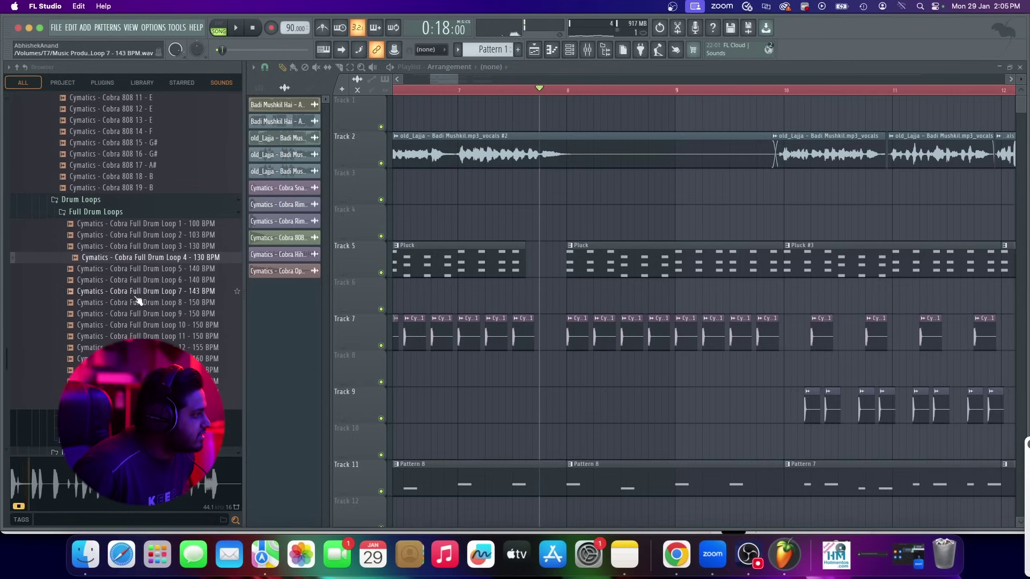
{"action": "left_click", "coordinate": [141, 294]}
{"action": "left_click", "coordinate": [166, 318]}
{"action": "left_click", "coordinate": [174, 246]}
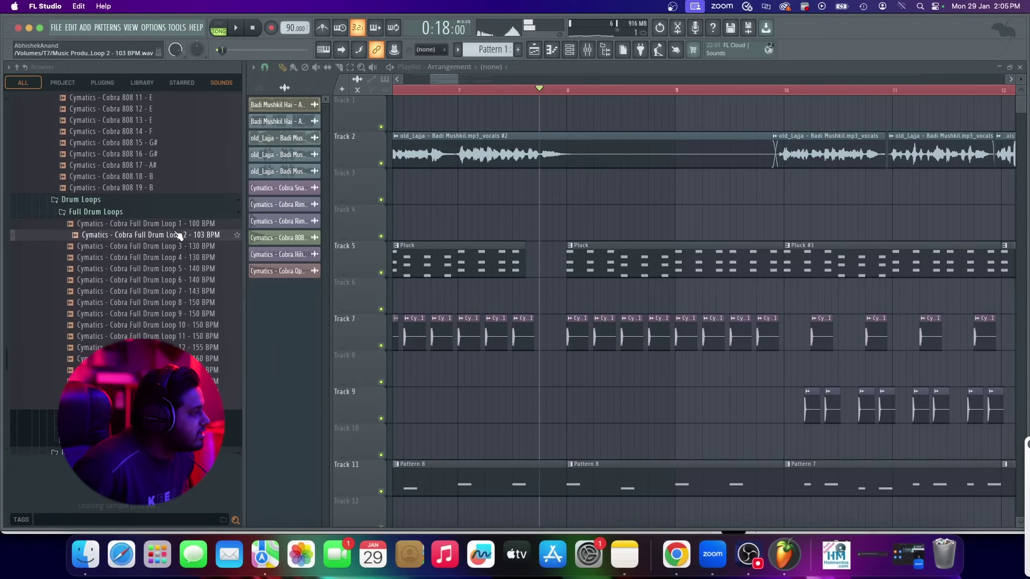
{"action": "left_click", "coordinate": [206, 294]}
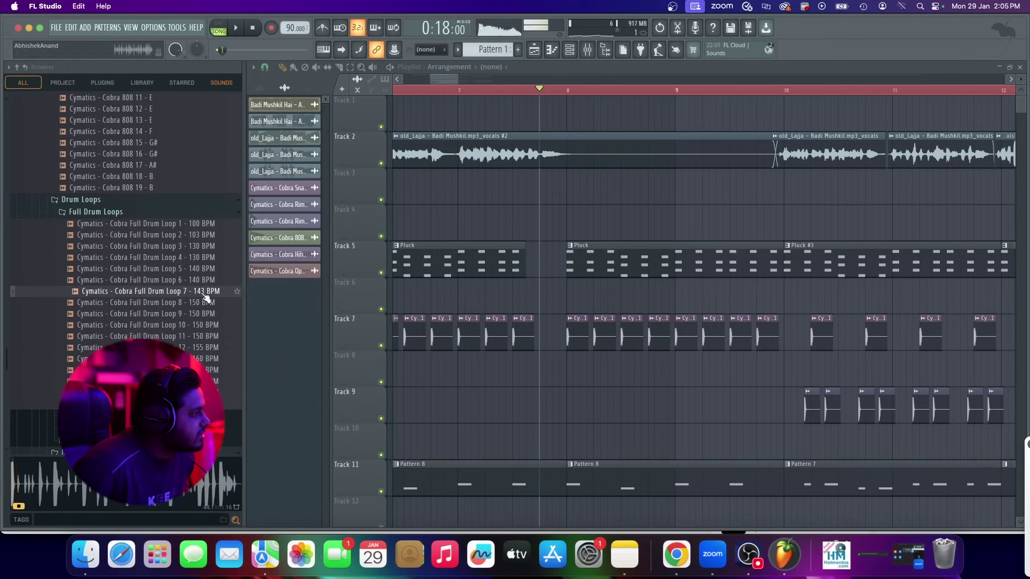
Collapse the Drum Loops folder, expand Reverse FX inside the FX folder, and audition Cobra Reverse FX 2
{"action": "left_click", "coordinate": [182, 201]}
{"action": "left_click", "coordinate": [133, 276]}
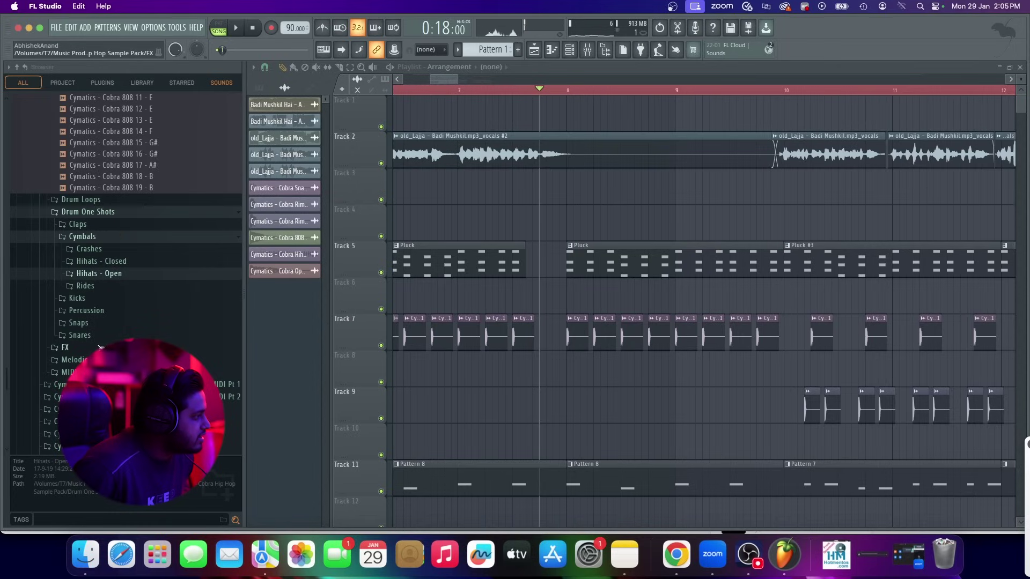
{"action": "left_click", "coordinate": [100, 347]}
{"action": "left_click", "coordinate": [123, 360]}
{"action": "left_click", "coordinate": [172, 370]}
{"action": "left_click", "coordinate": [161, 348]}
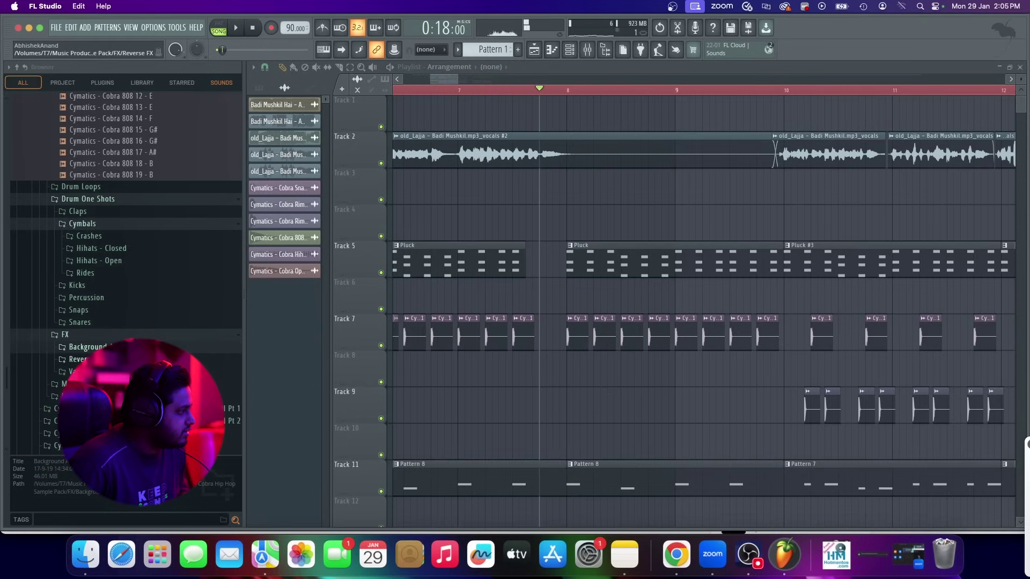
{"action": "left_click", "coordinate": [164, 360]}
{"action": "left_click", "coordinate": [174, 382]}
{"action": "scroll", "coordinate": [180, 376], "scroll_direction": "down", "scroll_amount": 3}
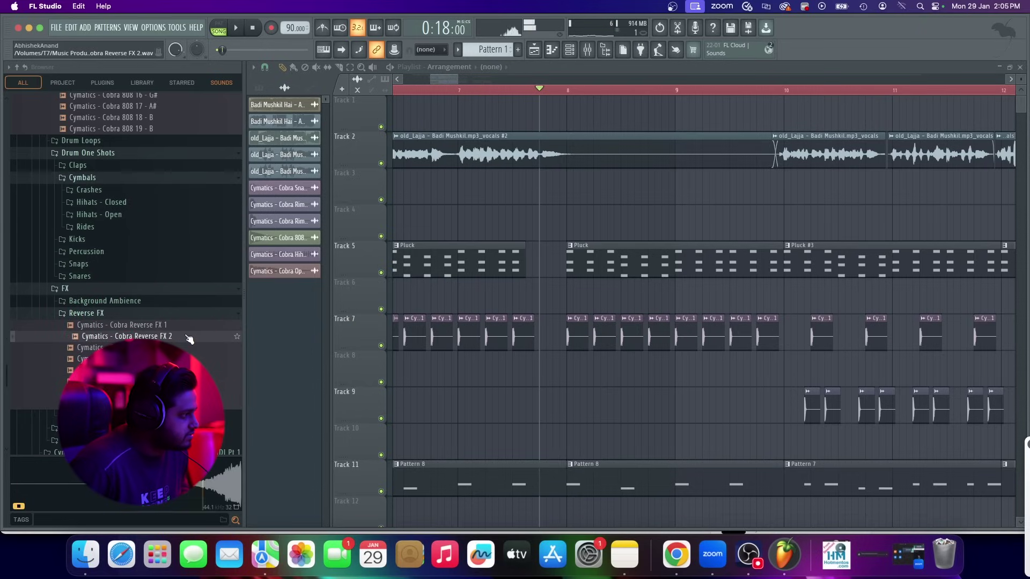
Place the Cobra Reverse FX 2 sample on Track 9 so it ends at bar 6 where the beat enters, and close its channel settings
{"action": "left_click_drag", "start_coordinate": [494, 411], "coordinate": [595, 427]}
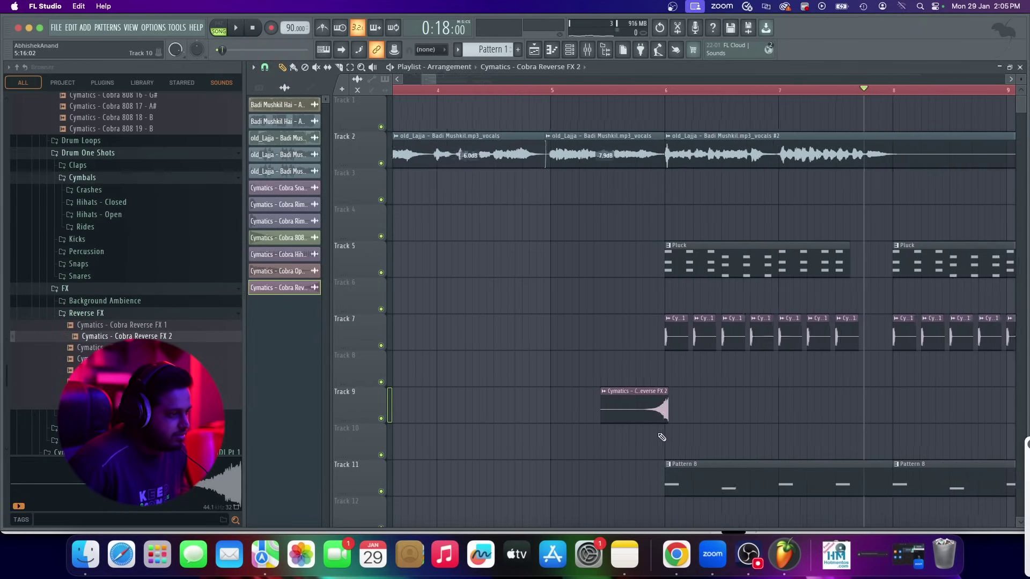
{"action": "scroll", "coordinate": [660, 410], "scroll_direction": "up", "scroll_amount": 5}
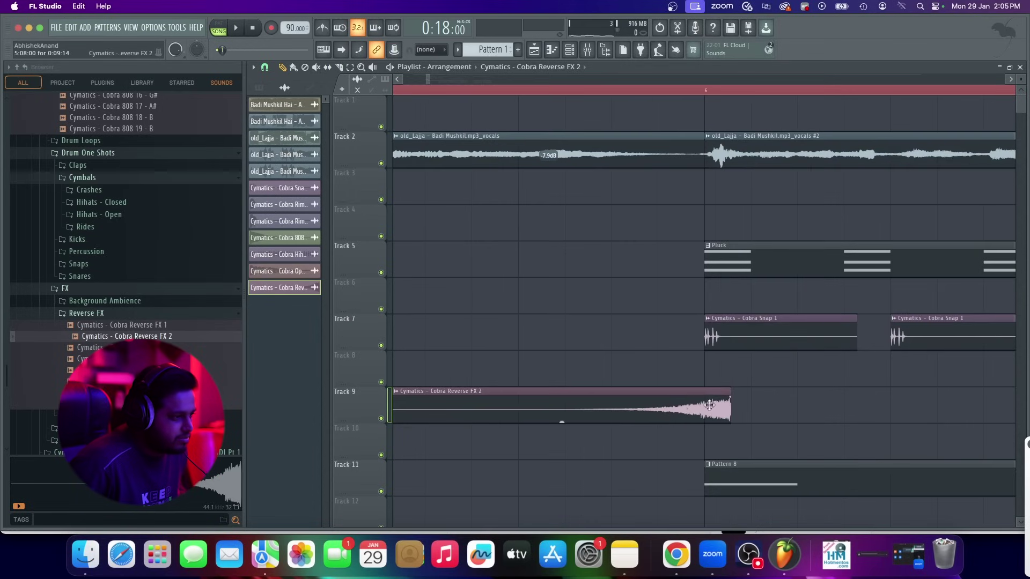
{"action": "double_click", "coordinate": [682, 413]}
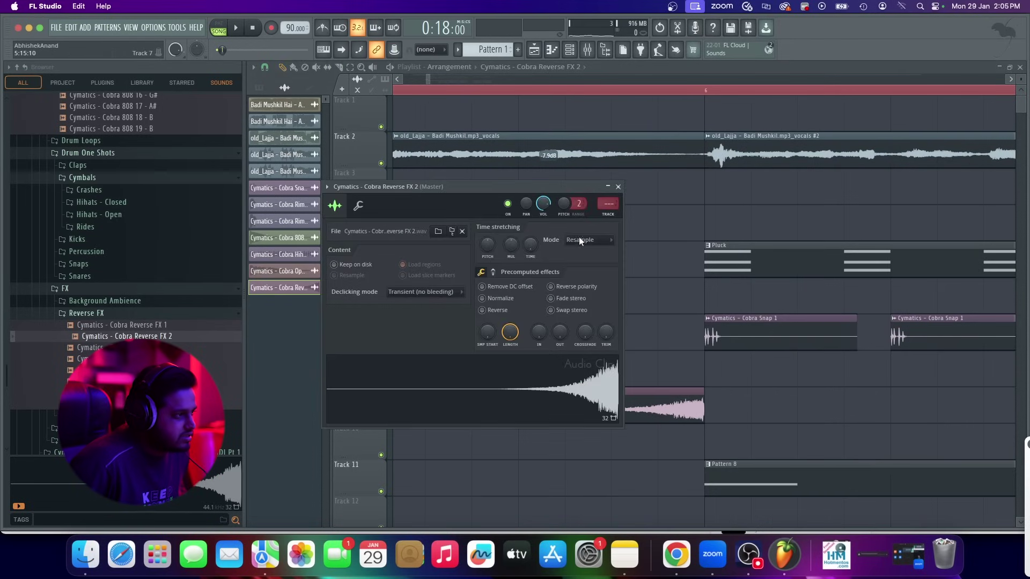
{"action": "left_click", "coordinate": [618, 185]}
{"action": "scroll", "coordinate": [594, 264], "scroll_direction": "down", "scroll_amount": 5}
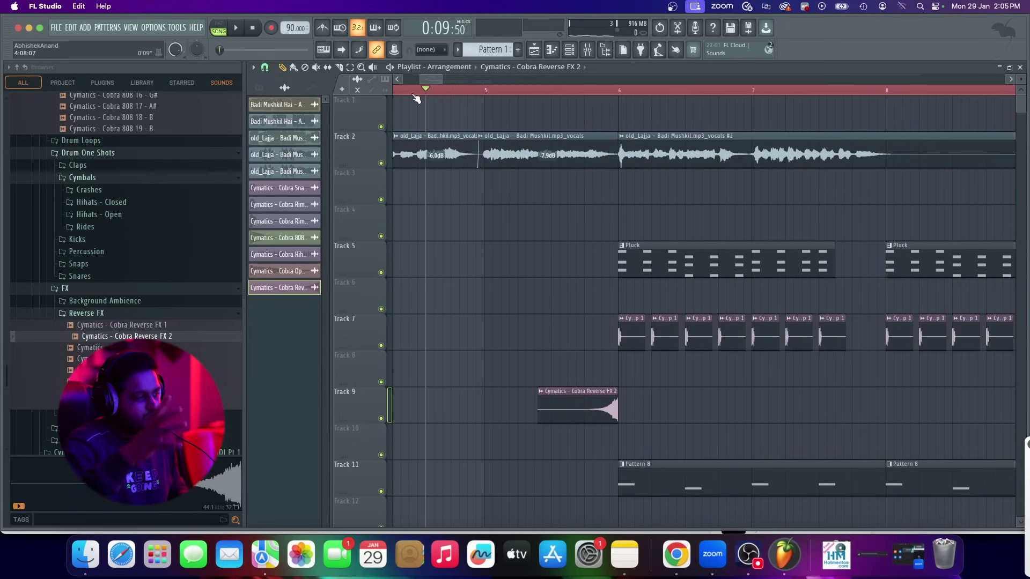
Play the end of the intro into bar 6 to check how the reverse effect leads into the beat
{"action": "scroll", "coordinate": [563, 288], "scroll_direction": "up", "scroll_amount": 4}
{"action": "key", "text": "space"}
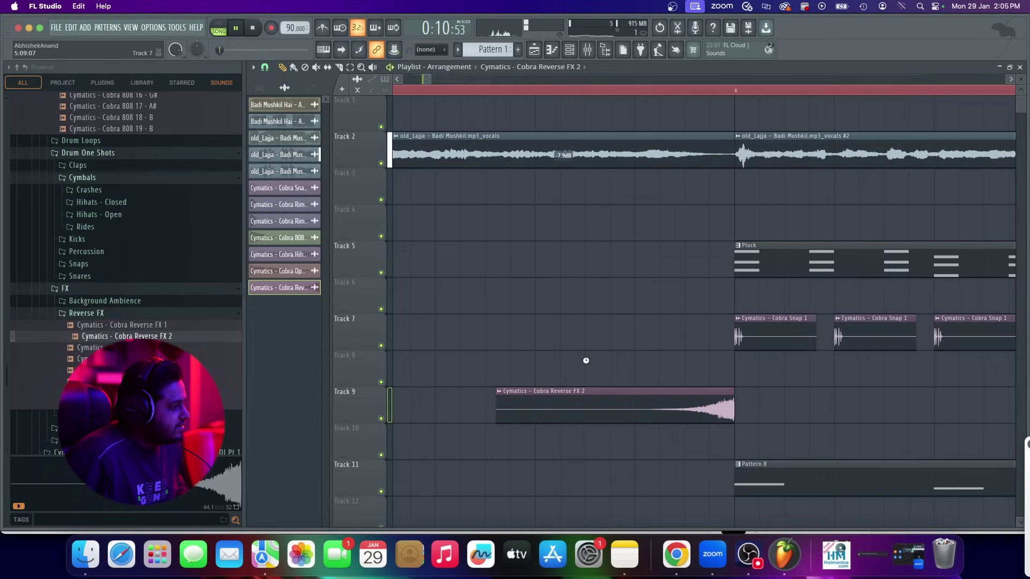
{"action": "scroll", "coordinate": [585, 359], "scroll_direction": "down", "scroll_amount": 5}
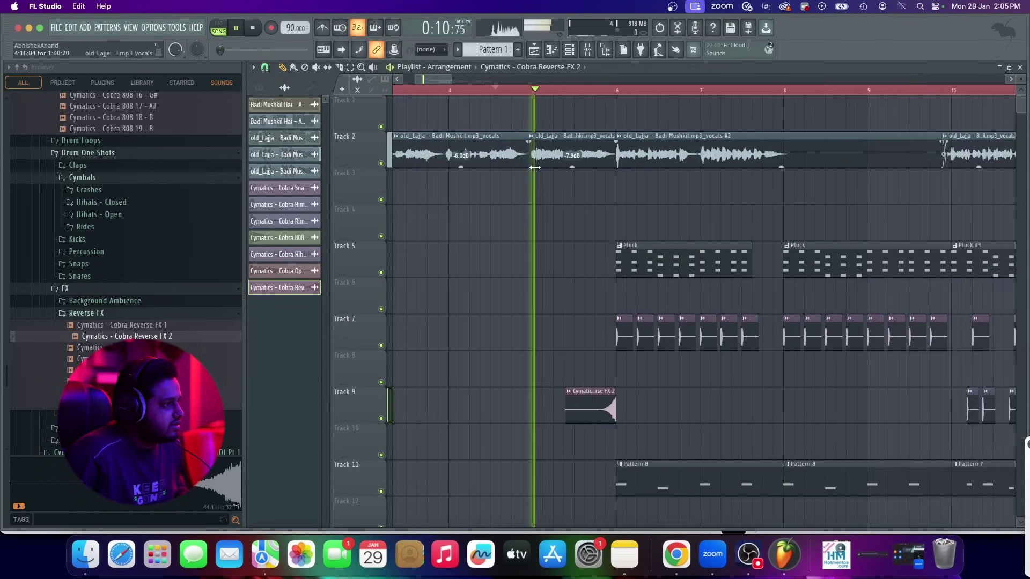
{"action": "left_click", "coordinate": [264, 67]}
{"action": "left_click", "coordinate": [275, 171]}
{"action": "scroll", "coordinate": [509, 316], "scroll_direction": "down", "scroll_amount": 4}
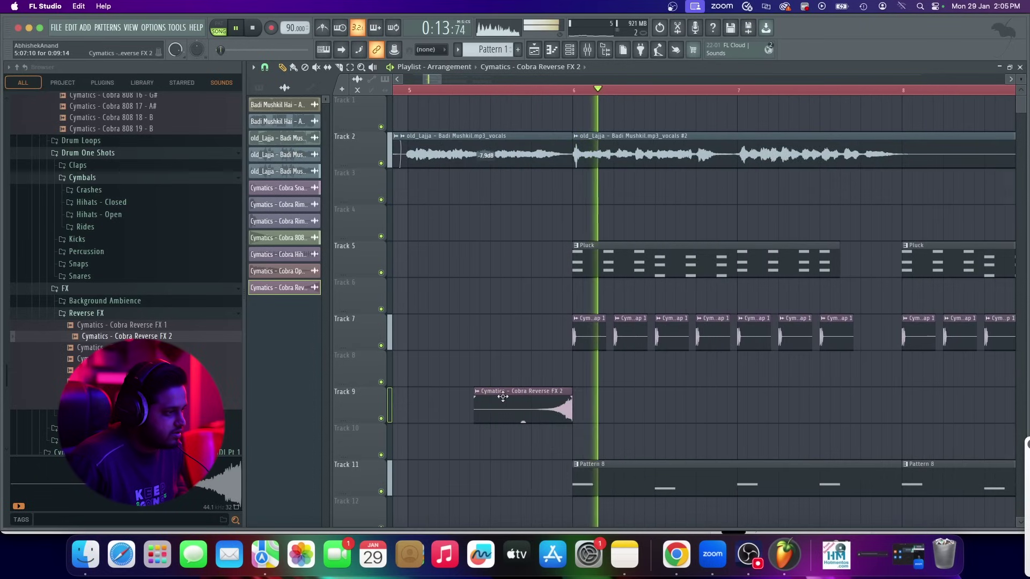
{"action": "key", "text": "space"}
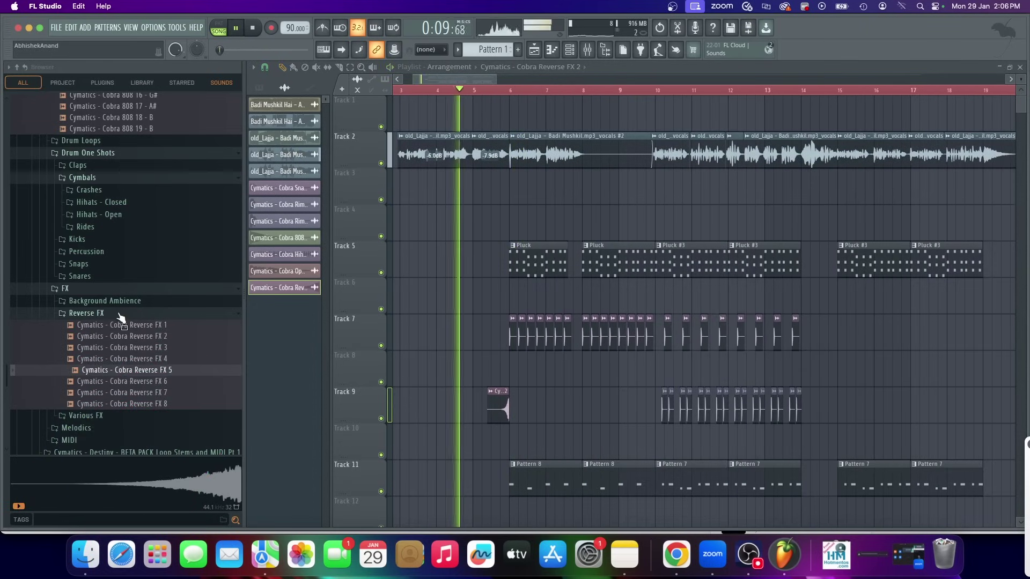
Collapse Reverse FX, expand the Various FX folder, and audition Cobra Misc FX samples including 1, 2, 5, 8, 12, 13 and 14
{"action": "left_click", "coordinate": [86, 313]}
{"action": "left_click", "coordinate": [83, 325]}
{"action": "left_click", "coordinate": [132, 348]}
{"action": "left_click", "coordinate": [135, 371]}
{"action": "left_click", "coordinate": [144, 302]}
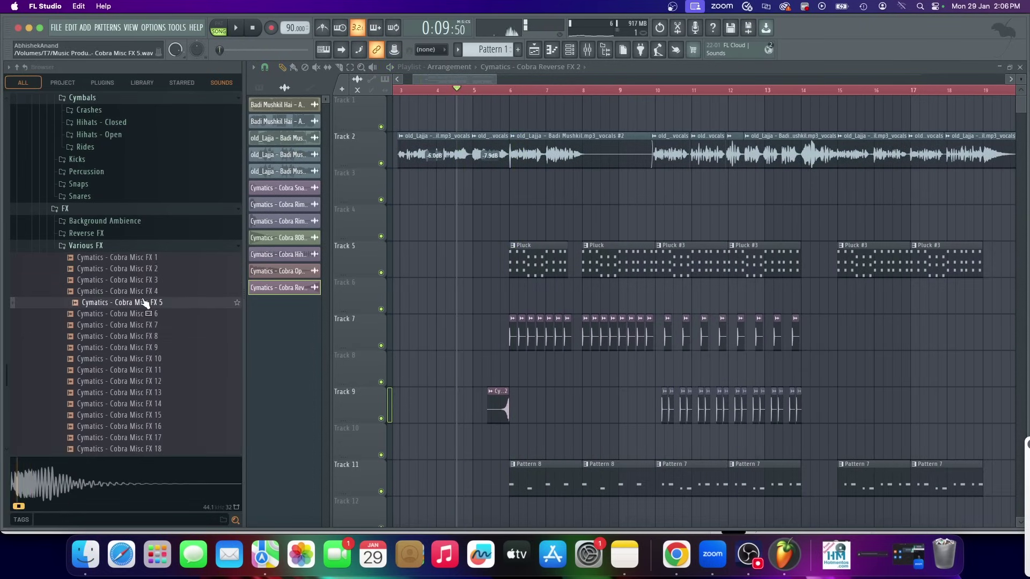
{"action": "left_click", "coordinate": [154, 269]}
{"action": "left_click", "coordinate": [153, 258]}
{"action": "left_click", "coordinate": [147, 336]}
{"action": "left_click", "coordinate": [150, 381]}
{"action": "left_click", "coordinate": [155, 394]}
{"action": "left_click", "coordinate": [157, 406]}
{"action": "scroll", "coordinate": [153, 425], "scroll_direction": "down", "scroll_amount": 7}
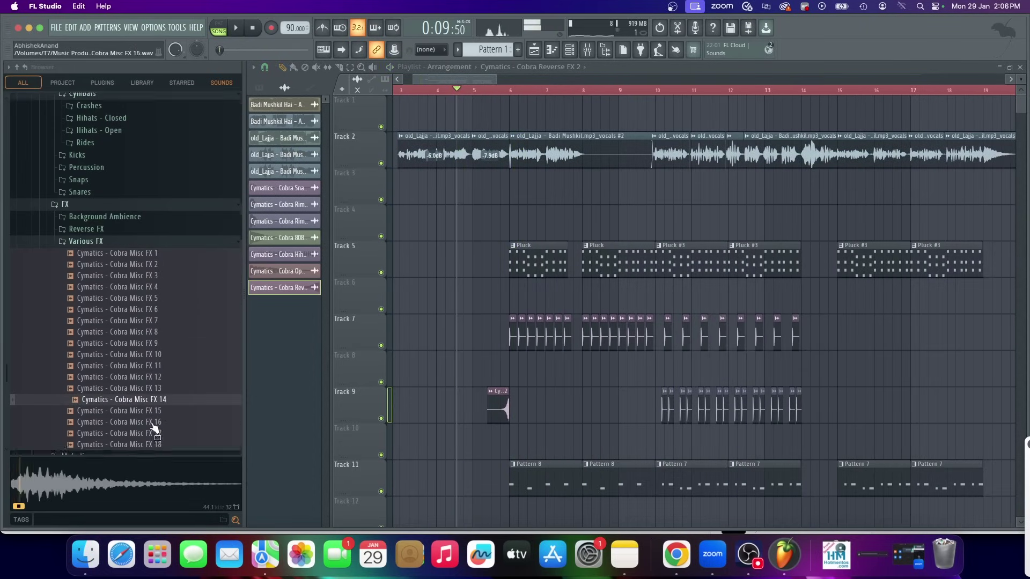
Audition Cobra Misc FX 15 to 18, followed by 9, 11, 10, 8, 6 and 3
{"action": "left_click", "coordinate": [153, 191]}
{"action": "left_click", "coordinate": [153, 201]}
{"action": "left_click", "coordinate": [152, 178]}
{"action": "left_click", "coordinate": [154, 167]}
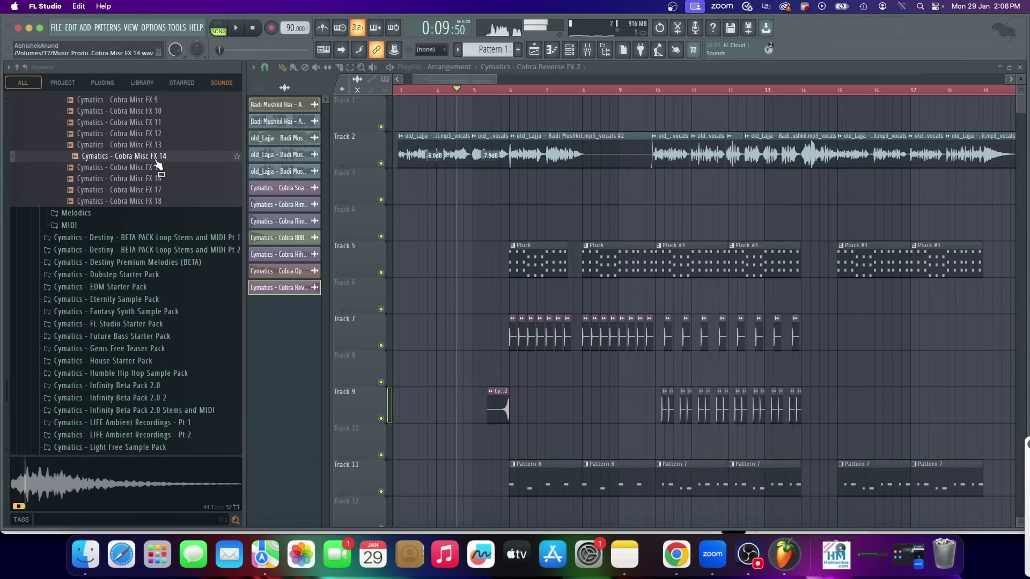
{"action": "scroll", "coordinate": [156, 169], "scroll_direction": "up", "scroll_amount": 4}
{"action": "left_click", "coordinate": [156, 235]}
{"action": "left_click", "coordinate": [157, 258]}
{"action": "left_click", "coordinate": [155, 246]}
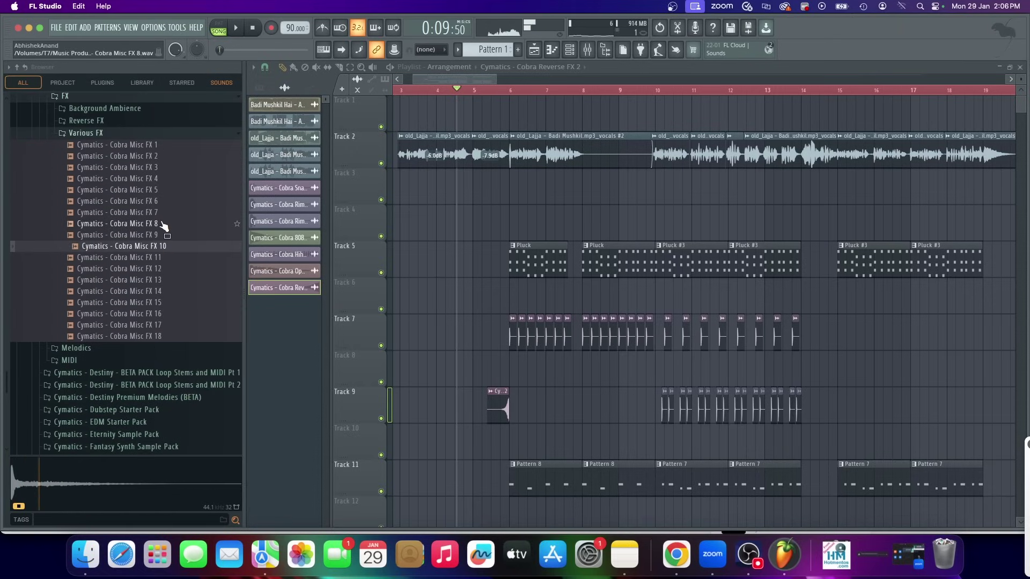
{"action": "left_click", "coordinate": [156, 224]}
{"action": "left_click", "coordinate": [157, 201]}
{"action": "left_click", "coordinate": [159, 169]}
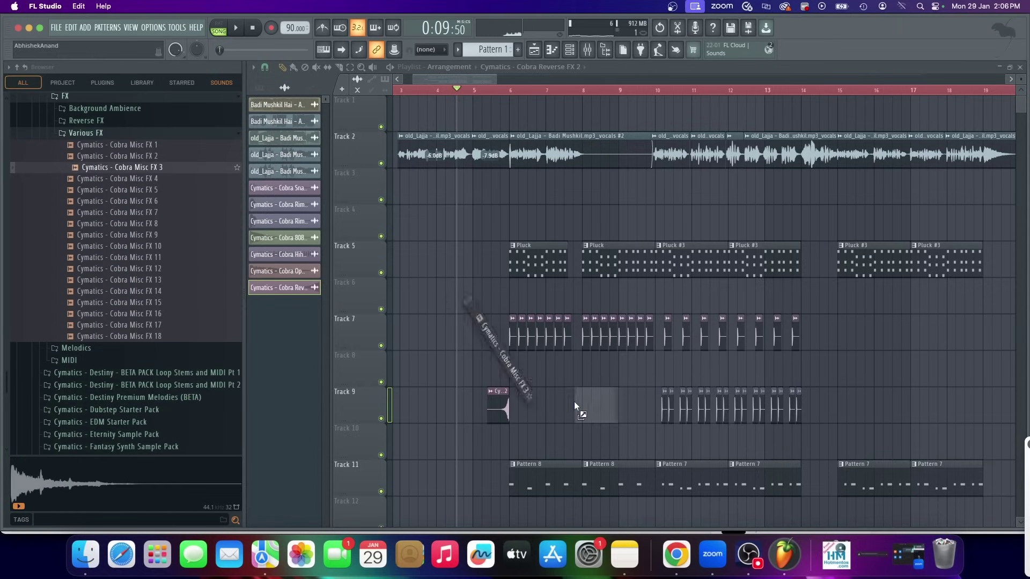
Place Cobra Misc FX 3 on Track 8 at bar 6 and lower its channel volume to about 52%
{"action": "left_click_drag", "start_coordinate": [510, 375], "coordinate": [511, 378]}
{"action": "scroll", "coordinate": [511, 378], "scroll_direction": "up", "scroll_amount": 5}
{"action": "key", "text": "space"}
{"action": "scroll", "coordinate": [588, 374], "scroll_direction": "down", "scroll_amount": 3}
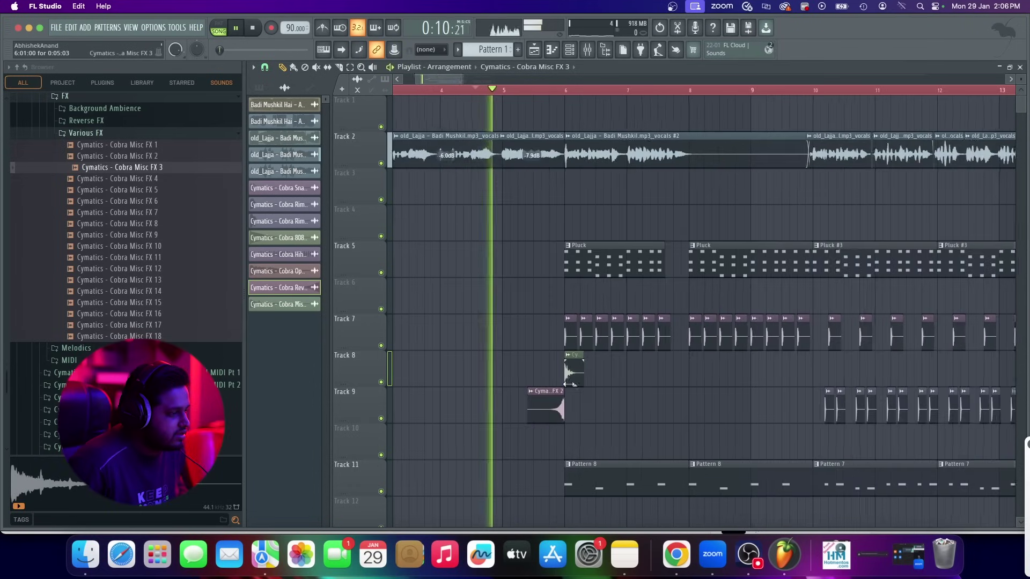
{"action": "scroll", "coordinate": [588, 374], "scroll_direction": "up", "scroll_amount": 3}
{"action": "double_click", "coordinate": [588, 373]}
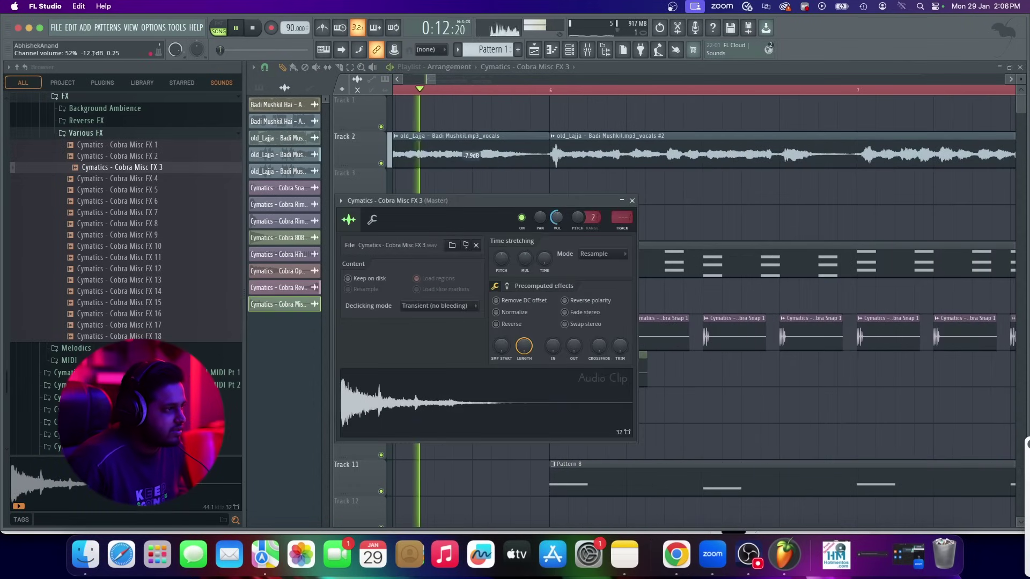
{"action": "left_click", "coordinate": [632, 202]}
Add a second Cobra Misc FX 3 clip on Track 8 at bar 7 and play the beat through to bar 9
{"action": "scroll", "coordinate": [552, 369], "scroll_direction": "down", "scroll_amount": 3}
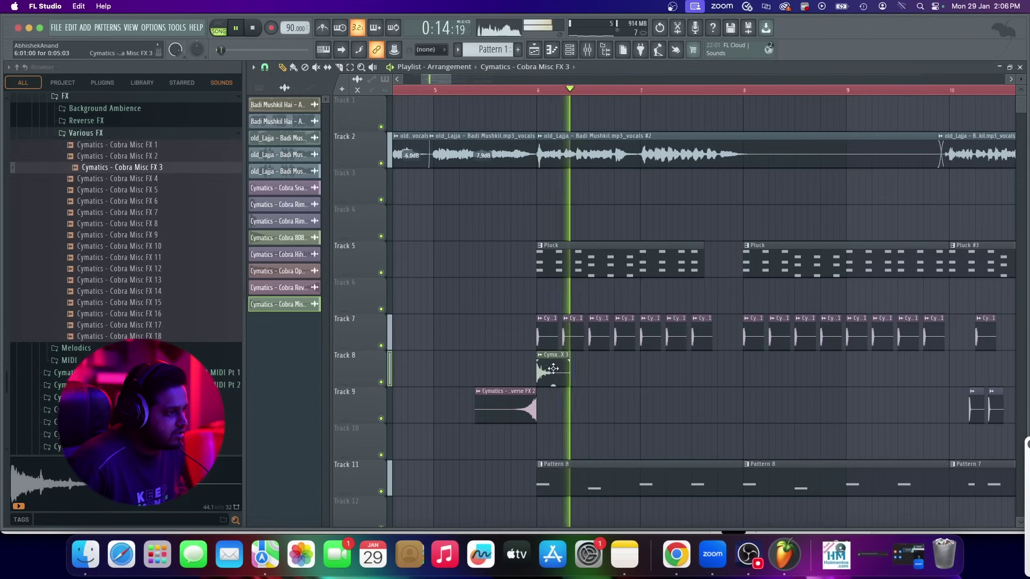
{"action": "left_click", "coordinate": [641, 372]}
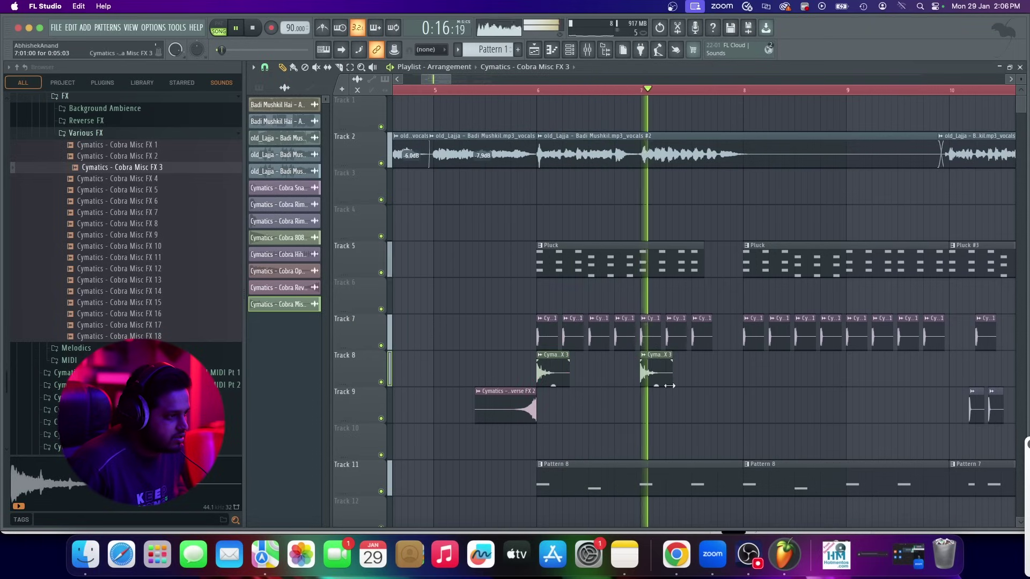
{"action": "scroll", "coordinate": [741, 386], "scroll_direction": "up", "scroll_amount": 4}
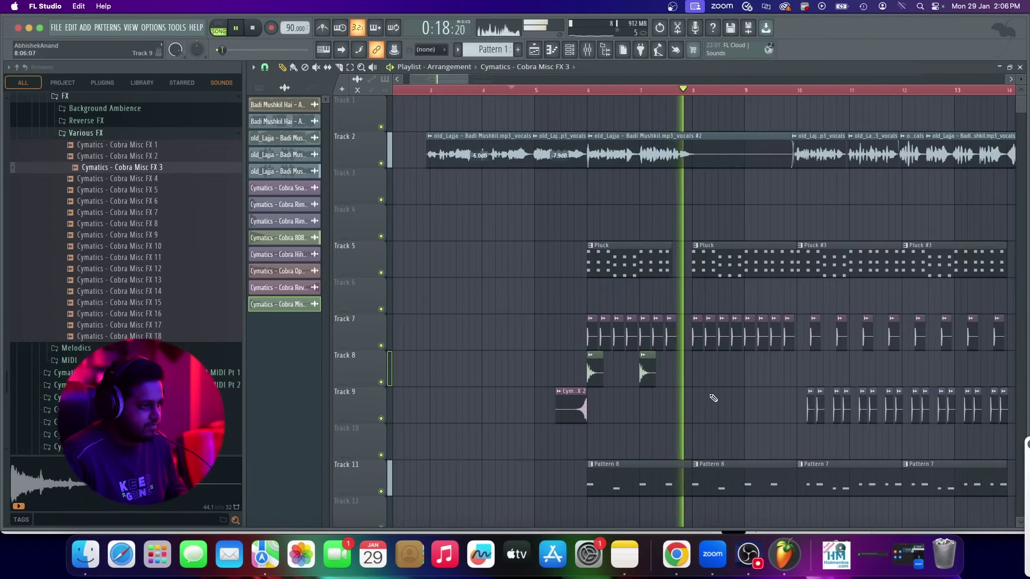
{"action": "scroll", "coordinate": [676, 387], "scroll_direction": "down", "scroll_amount": 4}
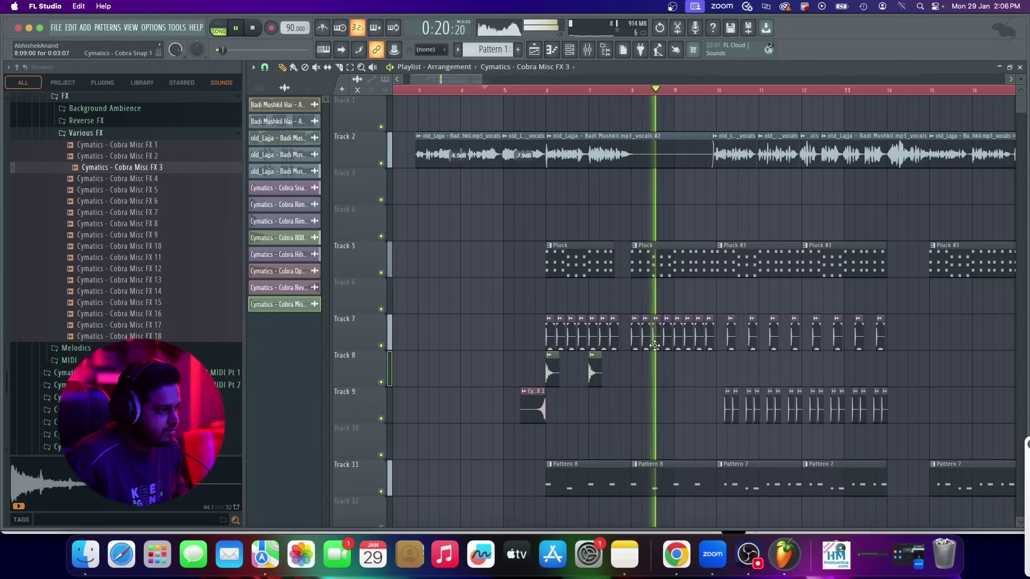
{"action": "scroll", "coordinate": [650, 374], "scroll_direction": "down", "scroll_amount": 2}
{"action": "scroll", "coordinate": [650, 374], "scroll_direction": "up", "scroll_amount": 2}
{"action": "scroll", "coordinate": [658, 356], "scroll_direction": "up", "scroll_amount": 2}
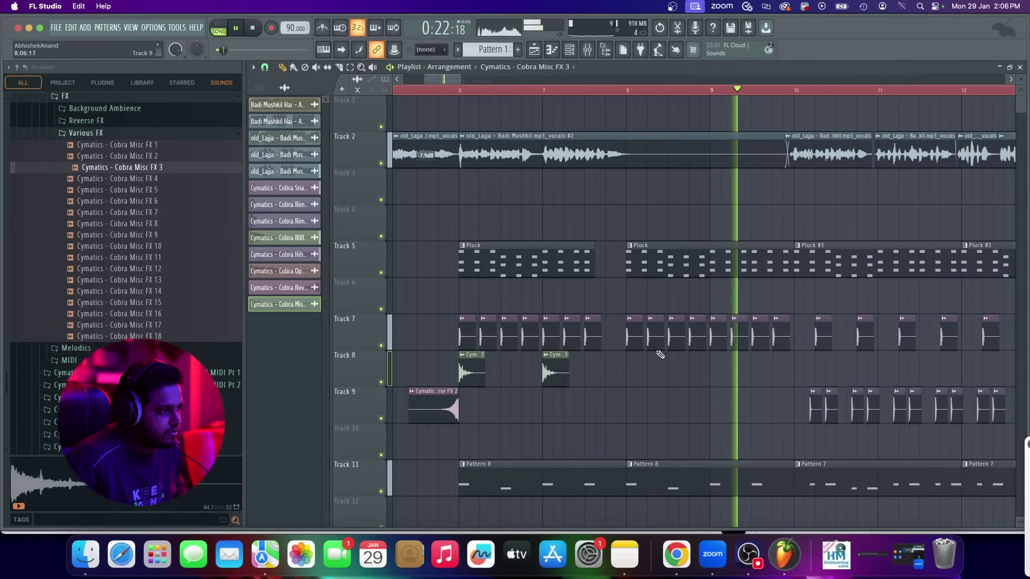
{"action": "key", "text": "space"}
Collapse Various FX, expand the Kicks folder, and audition Cobra kicks including Kick 3 - D
{"action": "scroll", "coordinate": [657, 357], "scroll_direction": "down", "scroll_amount": 4}
{"action": "scroll", "coordinate": [628, 350], "scroll_direction": "down", "scroll_amount": 4}
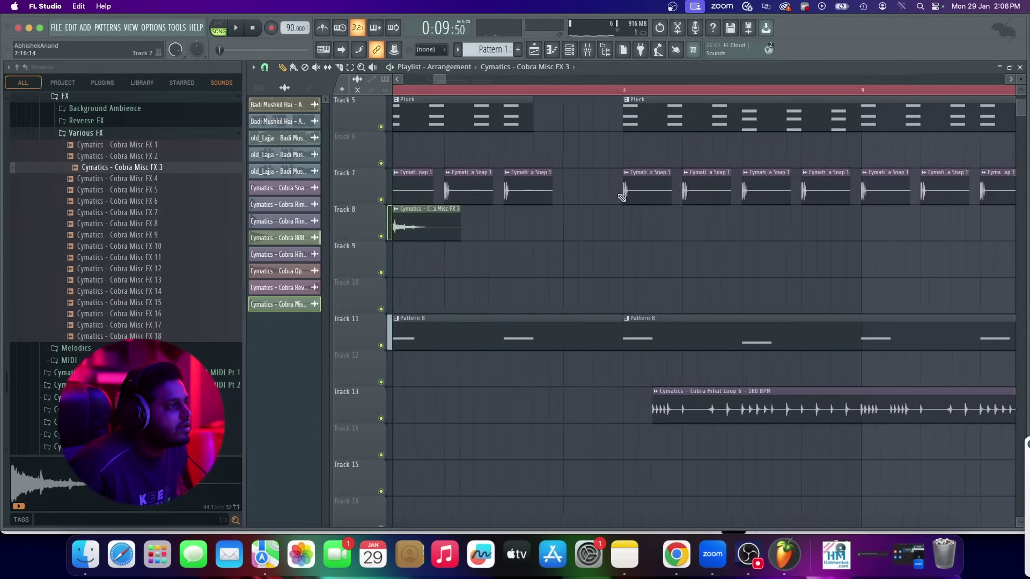
{"action": "scroll", "coordinate": [751, 250], "scroll_direction": "up", "scroll_amount": 4}
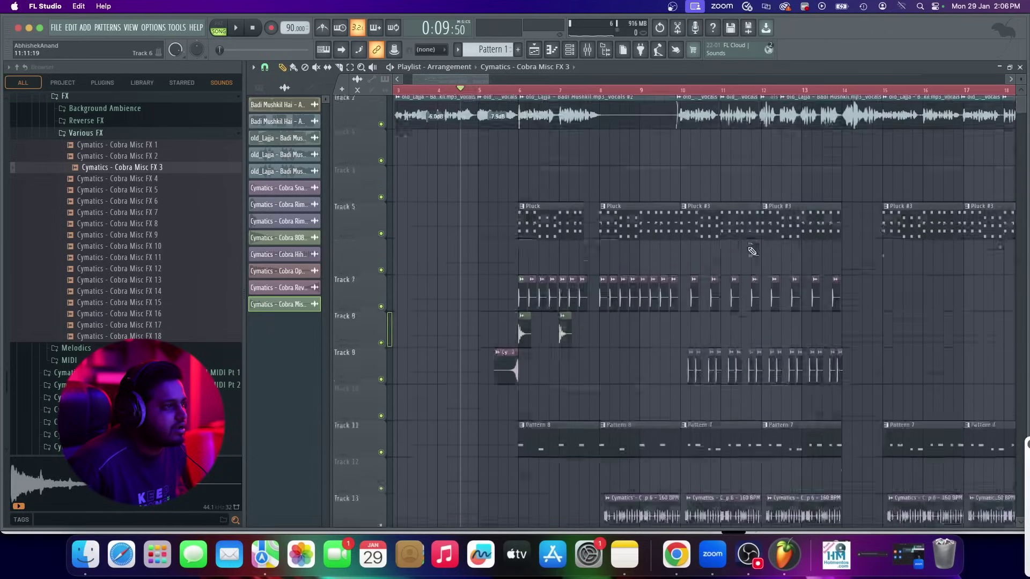
{"action": "scroll", "coordinate": [715, 257], "scroll_direction": "down", "scroll_amount": 4}
{"action": "scroll", "coordinate": [588, 352], "scroll_direction": "down", "scroll_amount": 10}
{"action": "scroll", "coordinate": [573, 352], "scroll_direction": "up", "scroll_amount": 6}
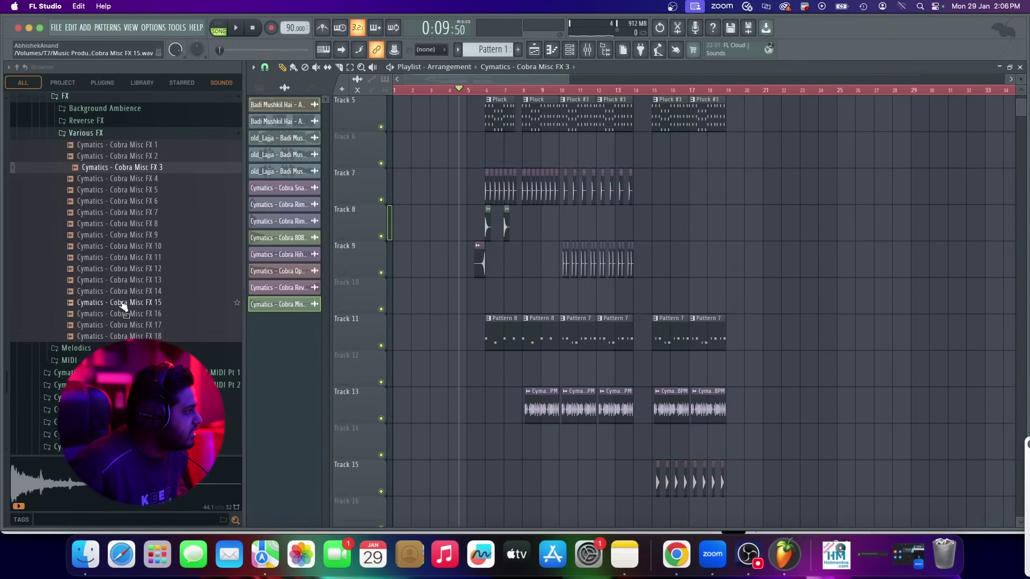
{"action": "left_click", "coordinate": [134, 136]}
{"action": "scroll", "coordinate": [107, 208], "scroll_direction": "up", "scroll_amount": 5}
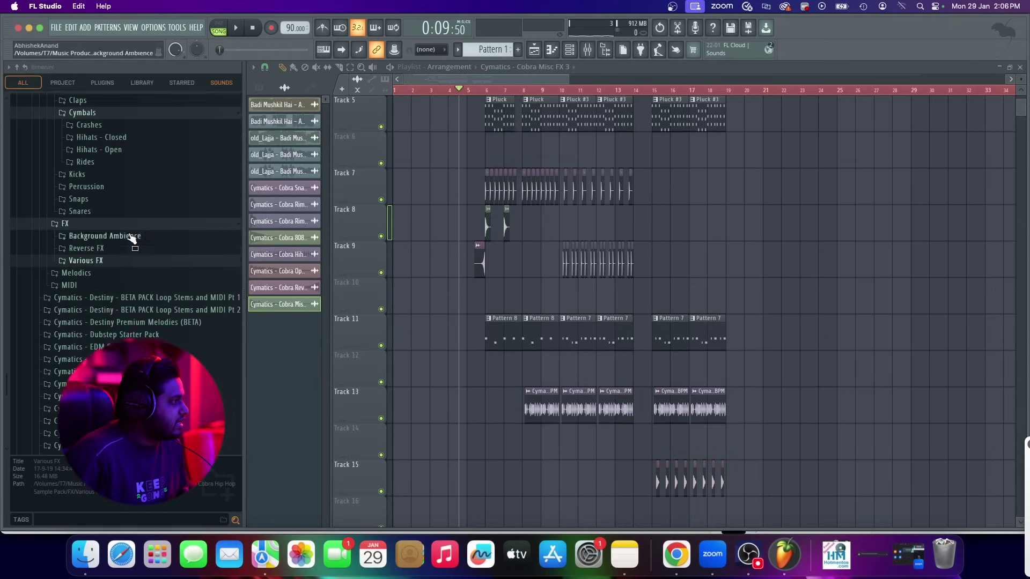
{"action": "left_click", "coordinate": [90, 184]}
{"action": "left_click", "coordinate": [103, 219]}
{"action": "left_click", "coordinate": [128, 229]}
{"action": "left_click", "coordinate": [157, 215]}
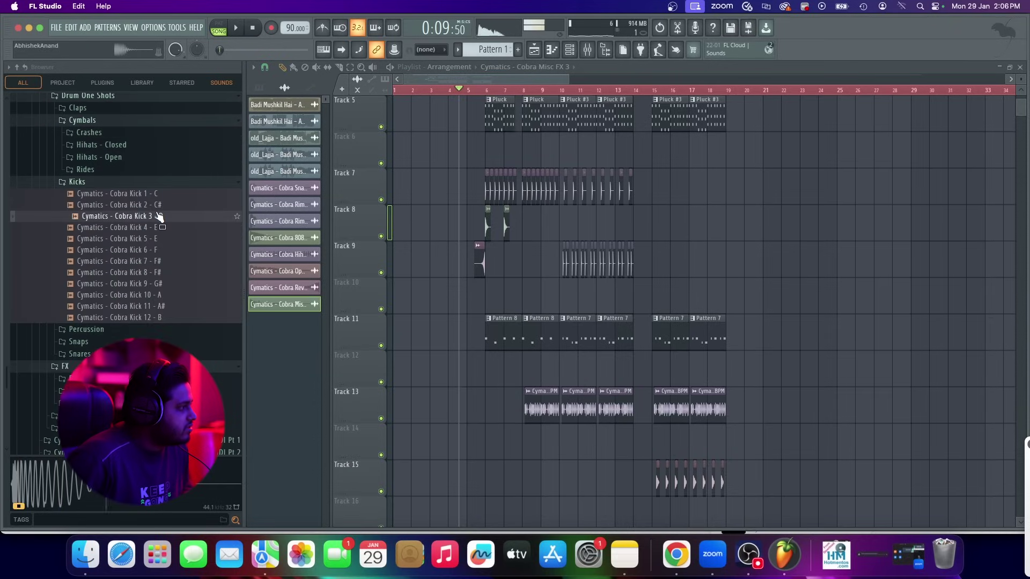
Place Cobra Kick 3 - D on Track 8 on every beat from bar 8 to bar 14, playing the section to check it
{"action": "left_click_drag", "start_coordinate": [556, 220], "coordinate": [558, 221]}
{"action": "scroll", "coordinate": [559, 221], "scroll_direction": "up", "scroll_amount": 5}
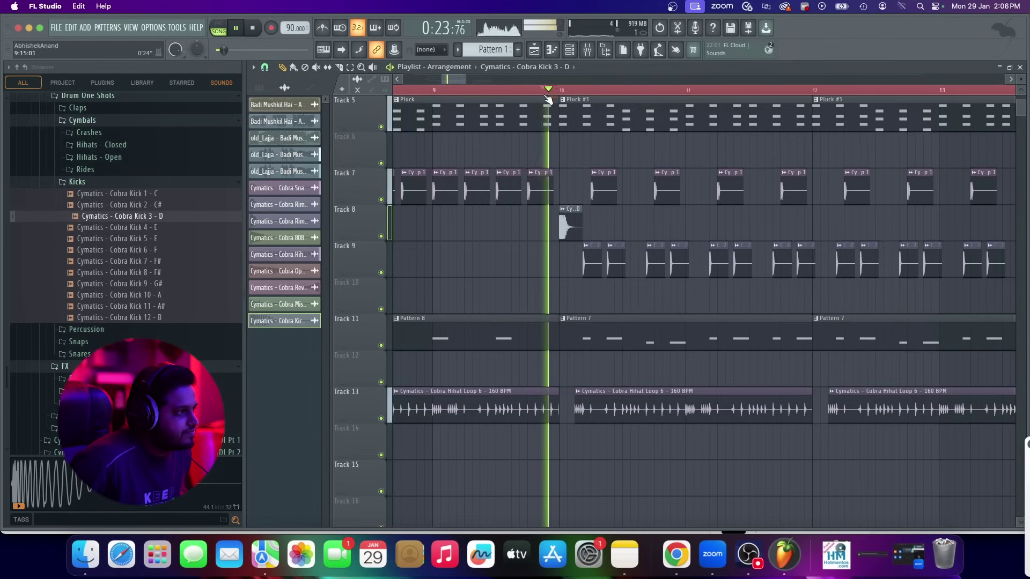
{"action": "left_click", "coordinate": [594, 224]}
{"action": "left_click", "coordinate": [626, 224]}
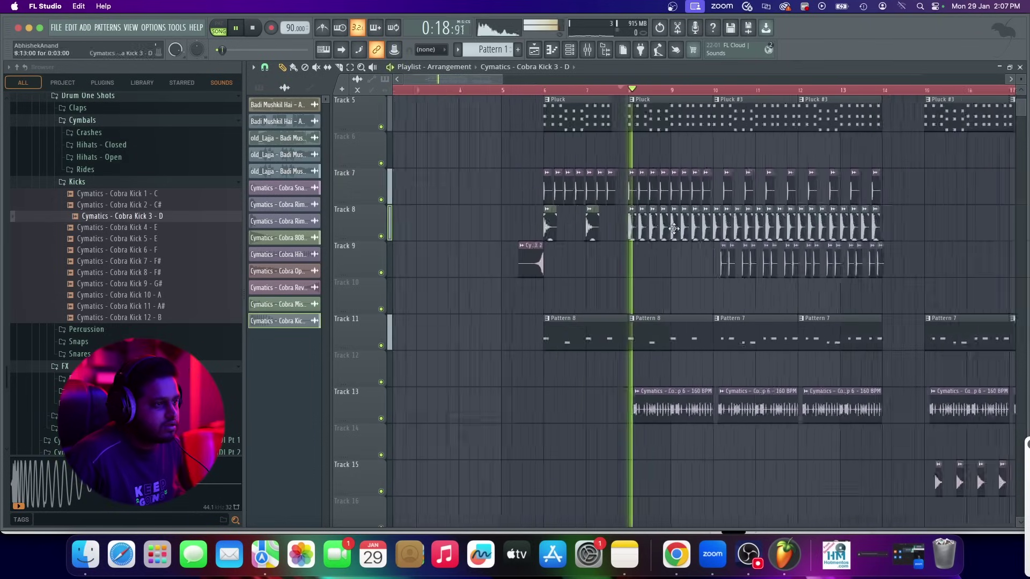
{"action": "scroll", "coordinate": [695, 237], "scroll_direction": "up", "scroll_amount": 5}
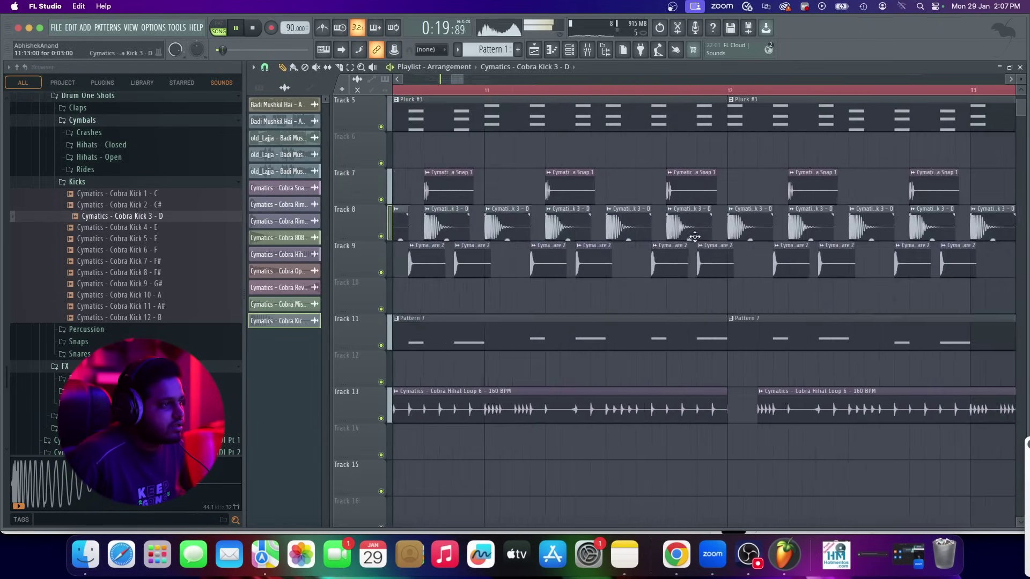
{"action": "scroll", "coordinate": [695, 237], "scroll_direction": "down", "scroll_amount": 5}
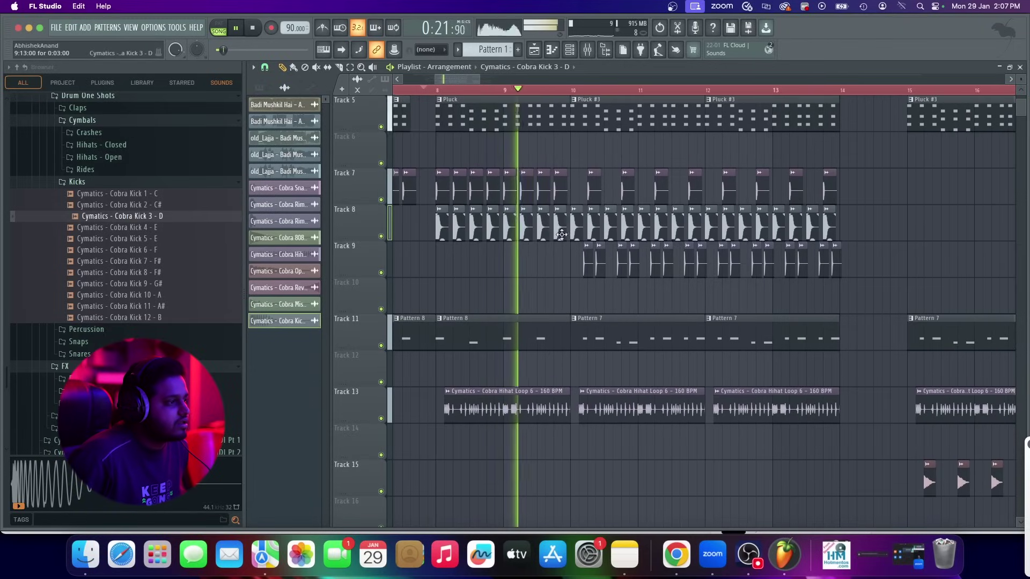
{"action": "scroll", "coordinate": [561, 234], "scroll_direction": "up", "scroll_amount": 3}
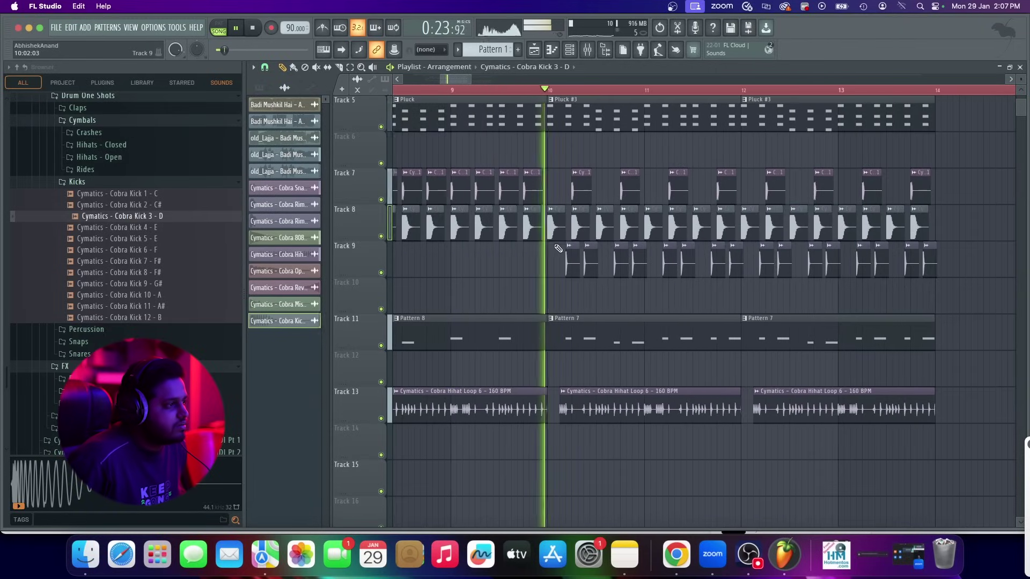
{"action": "scroll", "coordinate": [621, 253], "scroll_direction": "down", "scroll_amount": 3}
{"action": "scroll", "coordinate": [735, 297], "scroll_direction": "up", "scroll_amount": 4}
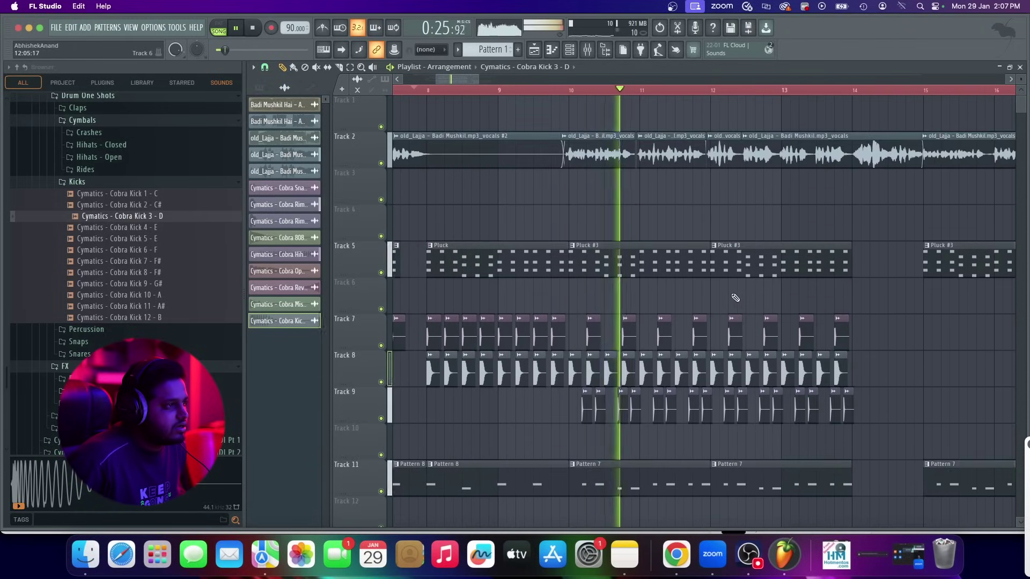
Add Cobra Kick 3 - D clips on Track 8 on every beat from bar 15 through the third beat of bar 16
{"action": "scroll", "coordinate": [734, 296], "scroll_direction": "down", "scroll_amount": 5}
{"action": "scroll", "coordinate": [716, 231], "scroll_direction": "up", "scroll_amount": 3}
{"action": "scroll", "coordinate": [706, 233], "scroll_direction": "up", "scroll_amount": 5}
{"action": "scroll", "coordinate": [697, 237], "scroll_direction": "down", "scroll_amount": 6}
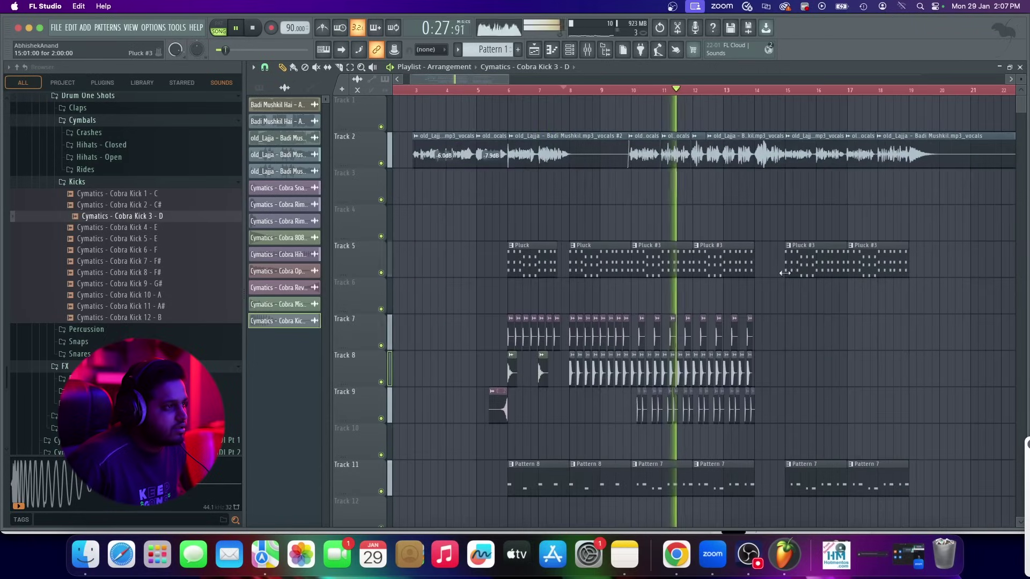
{"action": "scroll", "coordinate": [783, 333], "scroll_direction": "up", "scroll_amount": 5}
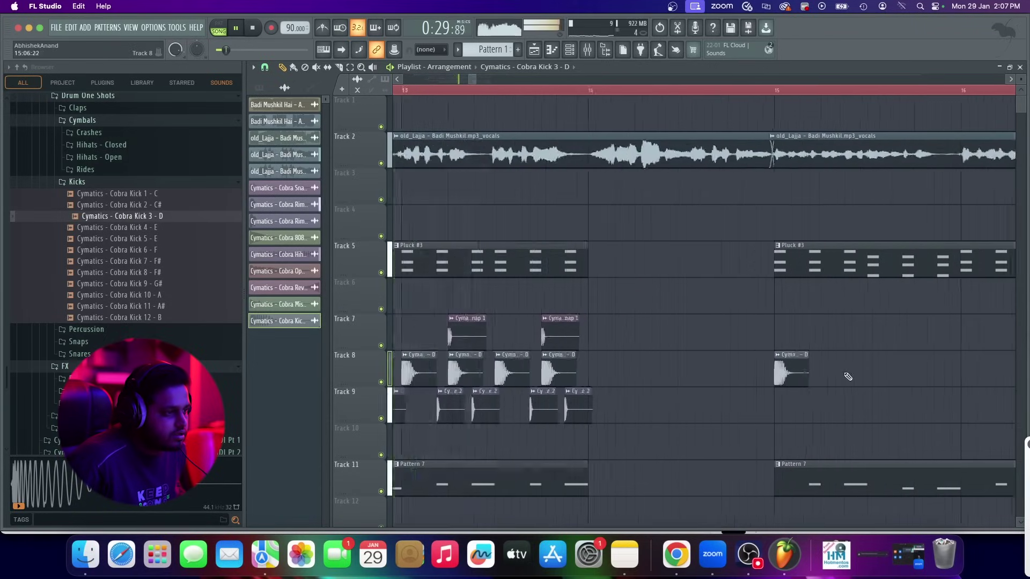
{"action": "scroll", "coordinate": [847, 376], "scroll_direction": "down", "scroll_amount": 3}
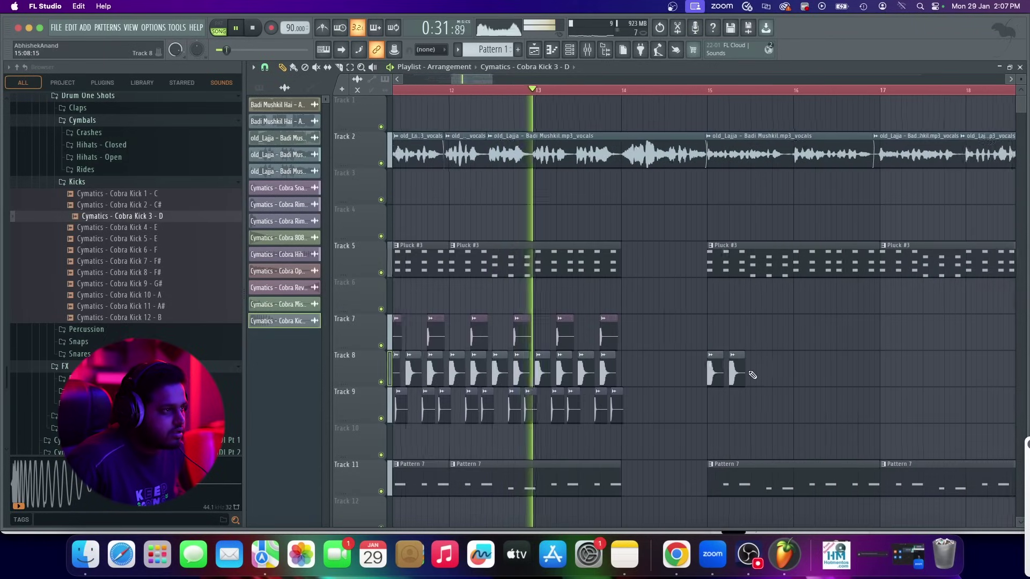
{"action": "scroll", "coordinate": [751, 375], "scroll_direction": "down", "scroll_amount": 9}
{"action": "scroll", "coordinate": [757, 374], "scroll_direction": "up", "scroll_amount": 5}
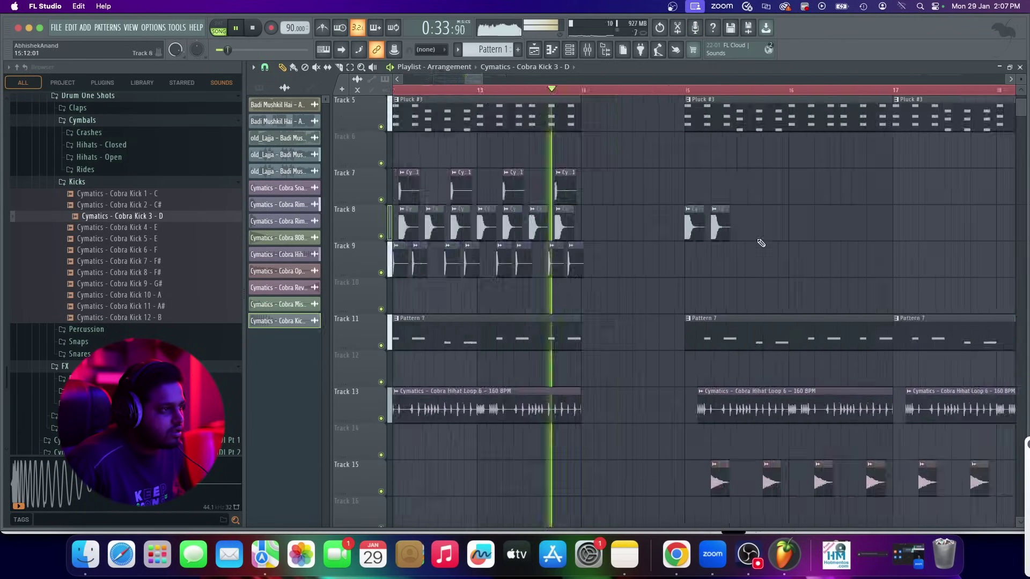
{"action": "scroll", "coordinate": [722, 234], "scroll_direction": "up", "scroll_amount": 4}
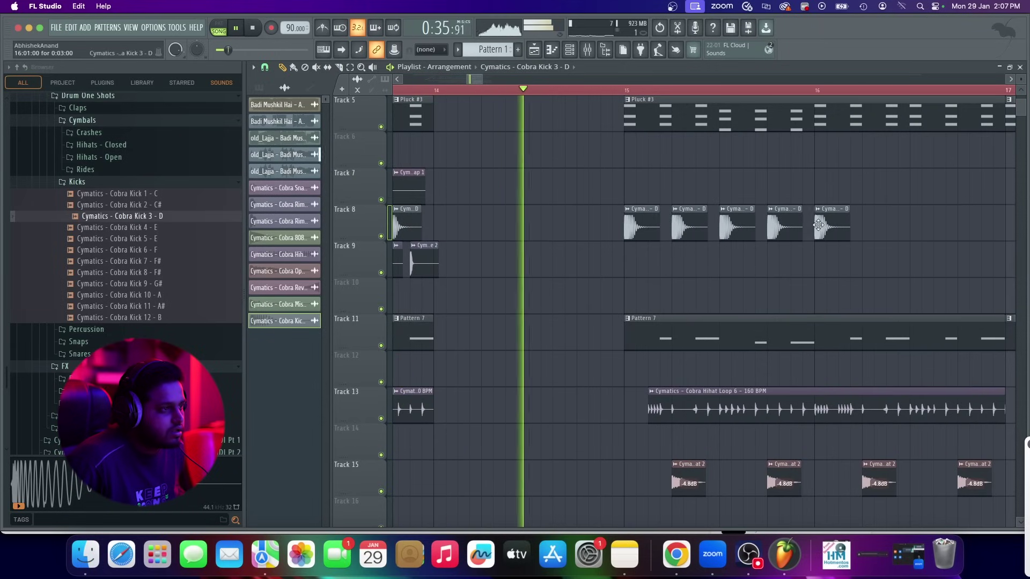
{"action": "left_click", "coordinate": [868, 231]}
{"action": "left_click", "coordinate": [915, 230]}
{"action": "scroll", "coordinate": [876, 239], "scroll_direction": "down", "scroll_amount": 3}
{"action": "scroll", "coordinate": [863, 237], "scroll_direction": "up", "scroll_amount": 3}
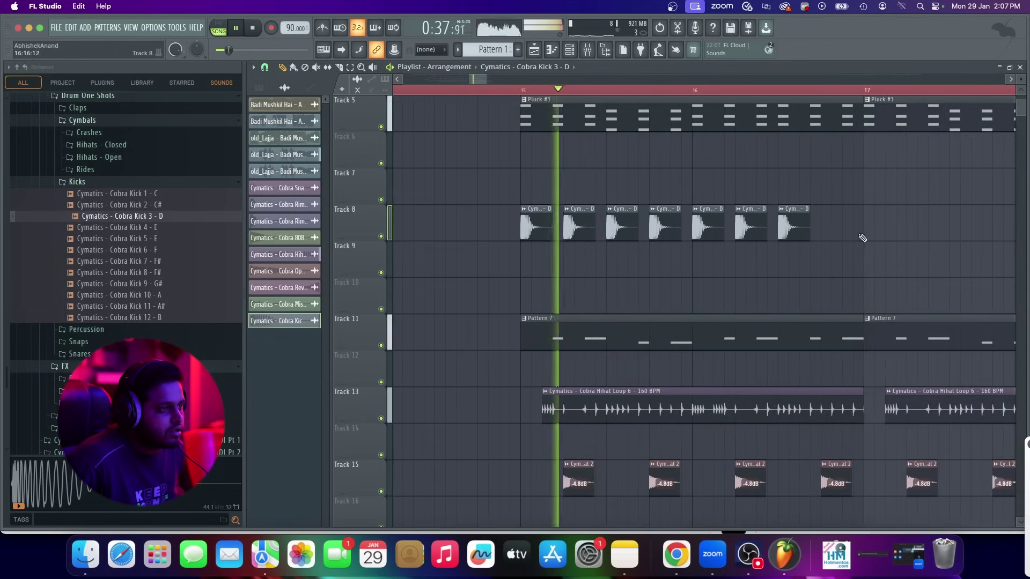
Continue the Cobra Kick 3 - D clips on every beat of Track 8 up to bar 19 and stop playback
{"action": "left_click", "coordinate": [825, 238]}
{"action": "left_click", "coordinate": [870, 237]}
{"action": "left_click", "coordinate": [917, 237]}
{"action": "scroll", "coordinate": [927, 234], "scroll_direction": "down", "scroll_amount": 3}
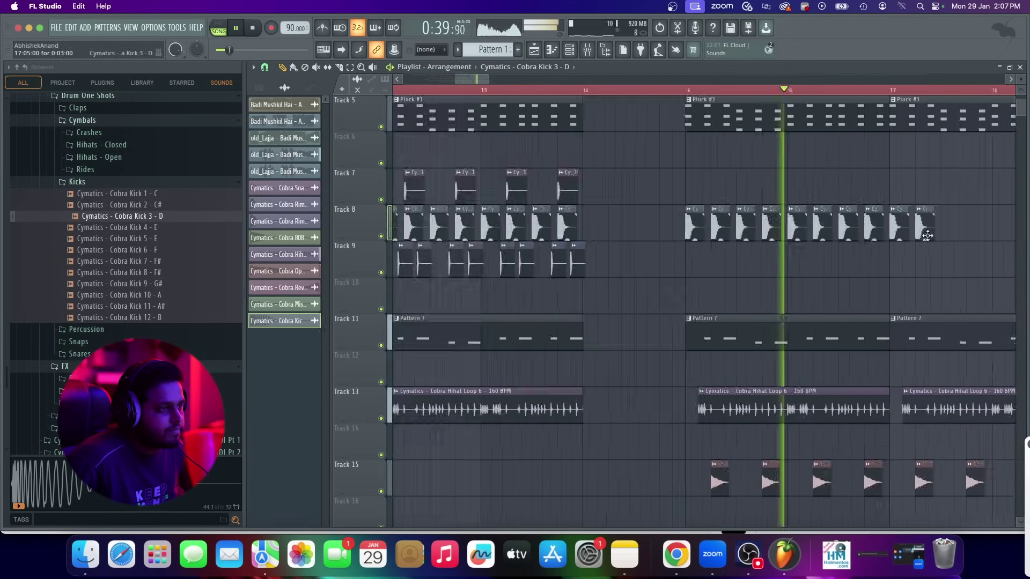
{"action": "left_click", "coordinate": [942, 232]}
{"action": "key", "text": "space"}
{"action": "scroll", "coordinate": [926, 238], "scroll_direction": "up", "scroll_amount": 2}
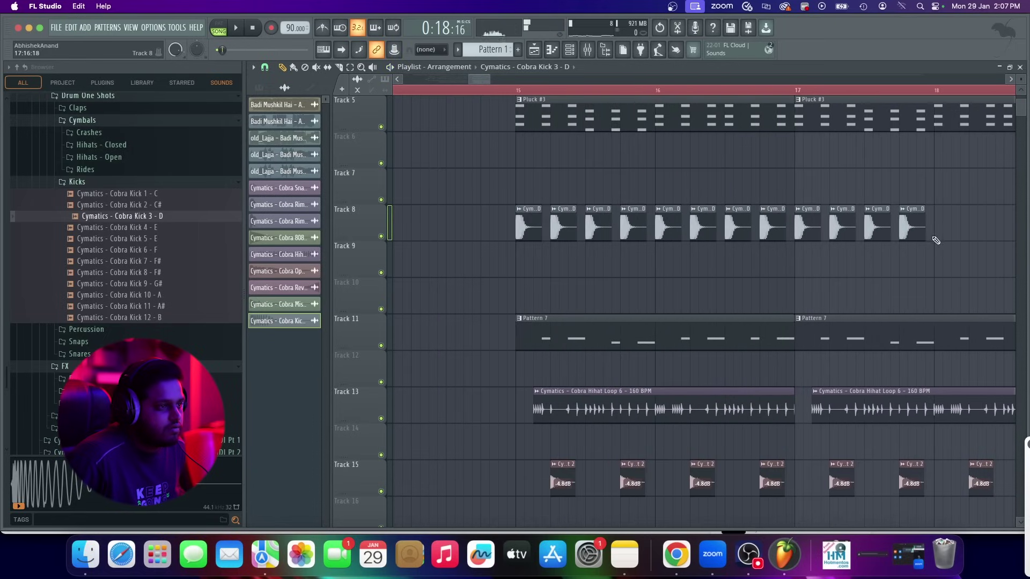
{"action": "left_click", "coordinate": [936, 240]}
{"action": "scroll", "coordinate": [940, 238], "scroll_direction": "down", "scroll_amount": 2}
{"action": "scroll", "coordinate": [907, 242], "scroll_direction": "right", "scroll_amount": 2}
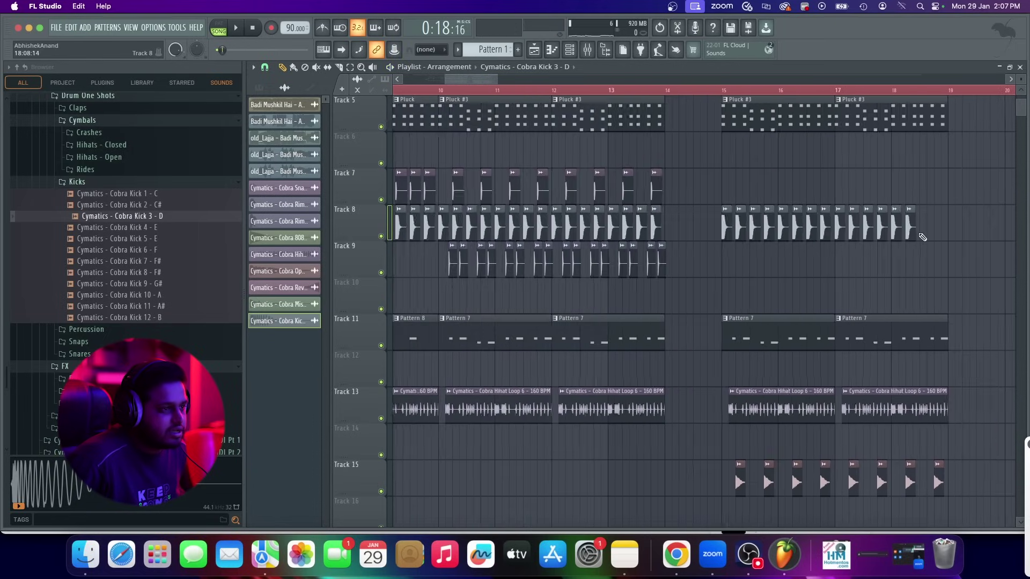
{"action": "scroll", "coordinate": [944, 240], "scroll_direction": "down", "scroll_amount": 2}
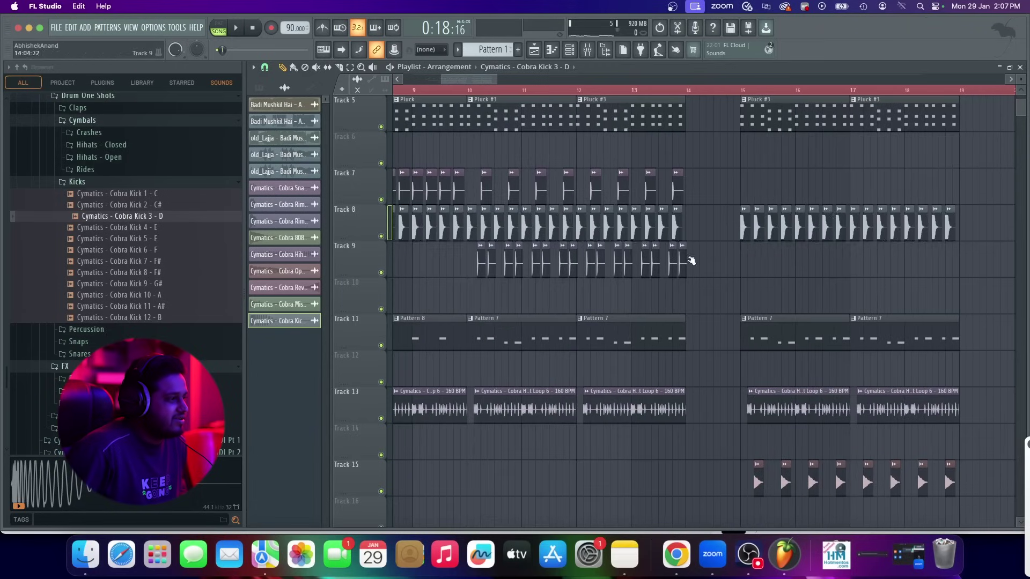
Copy the Cobra Rimshot Snare 2 clips between bars 10 and 14 on Track 9 to the section starting at bar 15
{"action": "left_click_drag", "start_coordinate": [724, 255], "coordinate": [392, 240]}
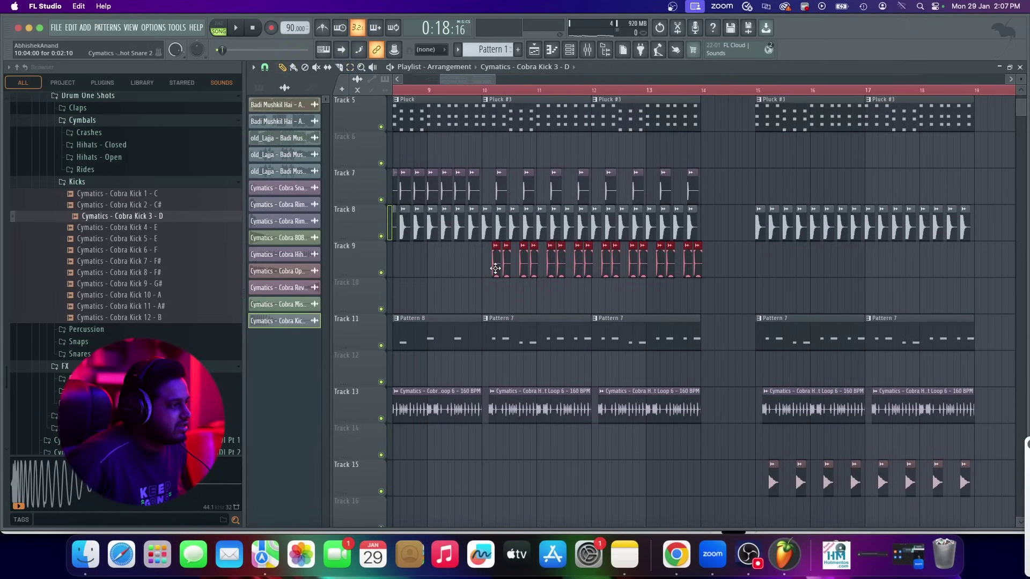
{"action": "mouse_move", "coordinate": [496, 269]}
{"action": "left_mouse_down"}
{"action": "mouse_move", "coordinate": [782, 269]}
{"action": "mouse_move", "coordinate": [685, 263]}
{"action": "left_mouse_up"}
{"action": "scroll", "coordinate": [782, 269], "scroll_direction": "up", "scroll_amount": 5}
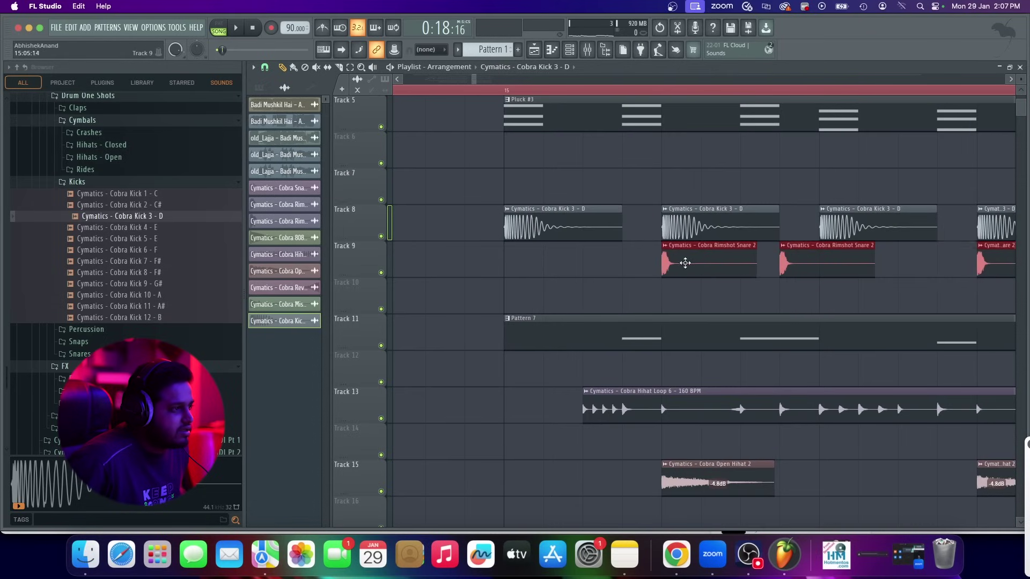
Open the Cobra Kick 3 - D channel and route it to free mixer track 6
{"action": "scroll", "coordinate": [453, 191], "scroll_direction": "down", "scroll_amount": 6}
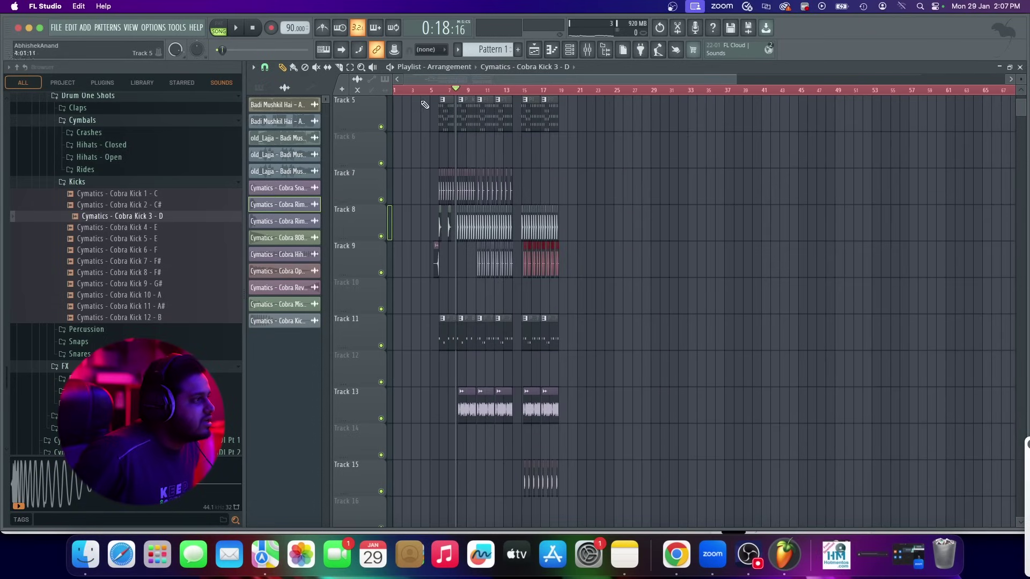
{"action": "scroll", "coordinate": [580, 334], "scroll_direction": "up", "scroll_amount": 5}
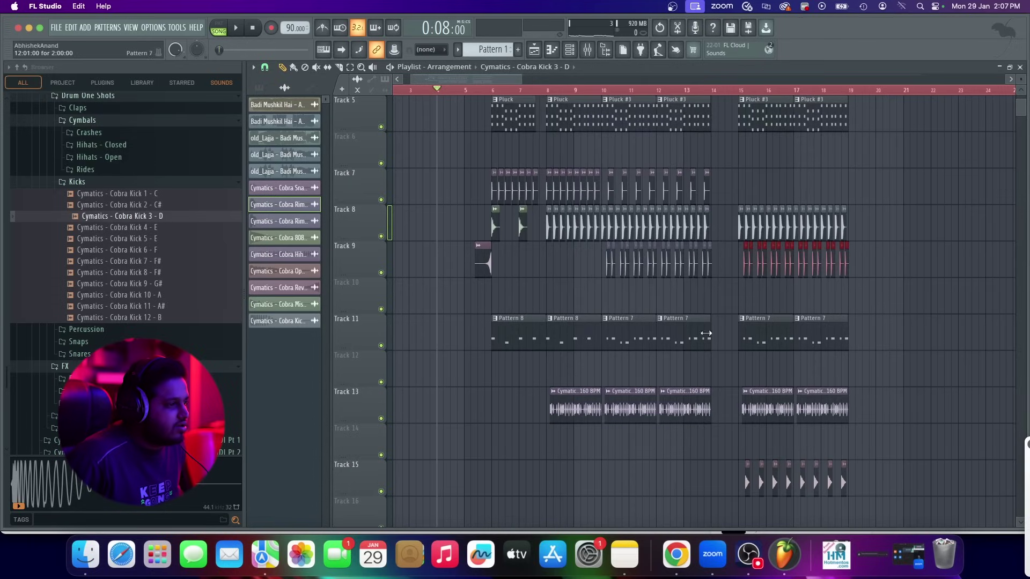
{"action": "scroll", "coordinate": [706, 334], "scroll_direction": "up", "scroll_amount": 6}
{"action": "double_click", "coordinate": [425, 212]}
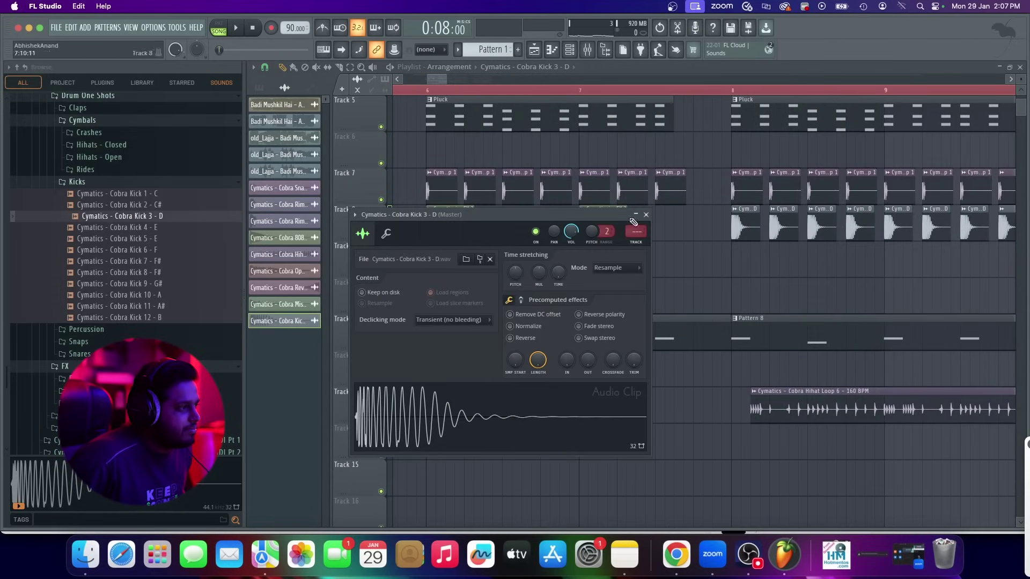
{"action": "left_click", "coordinate": [353, 214]}
{"action": "left_click", "coordinate": [511, 249]}
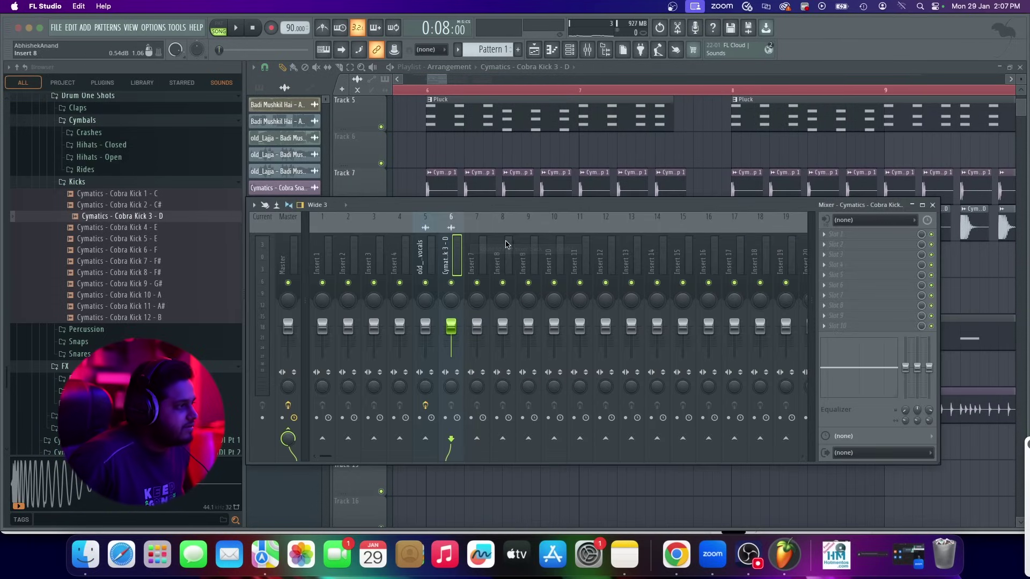
Search the effect plugins for "soft" and load Fruity Soft Clipper in the first slot of the kick's mixer track
{"action": "left_click", "coordinate": [887, 237]}
{"action": "left_click", "coordinate": [720, 30]}
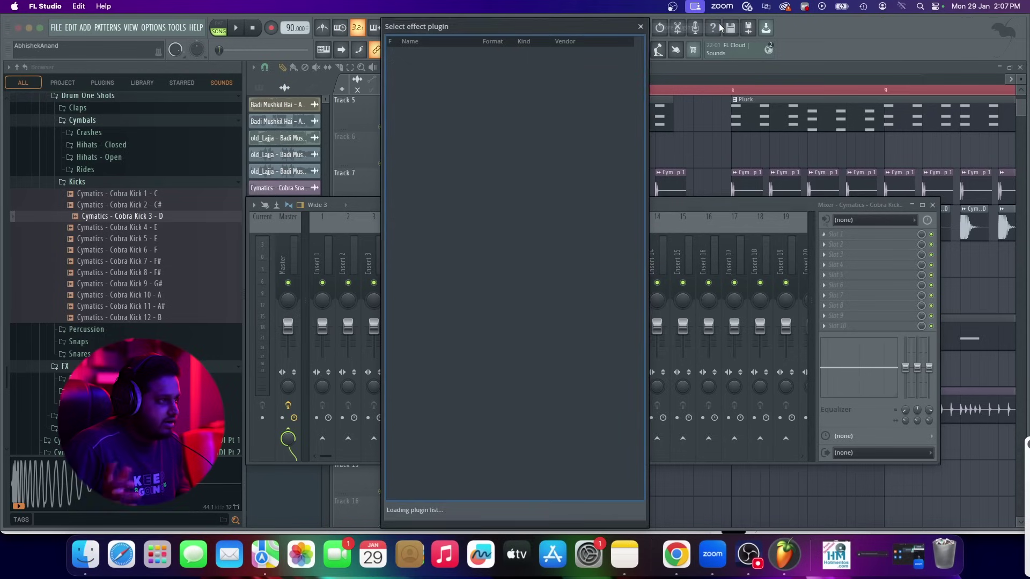
{"action": "type", "text": "soft"}
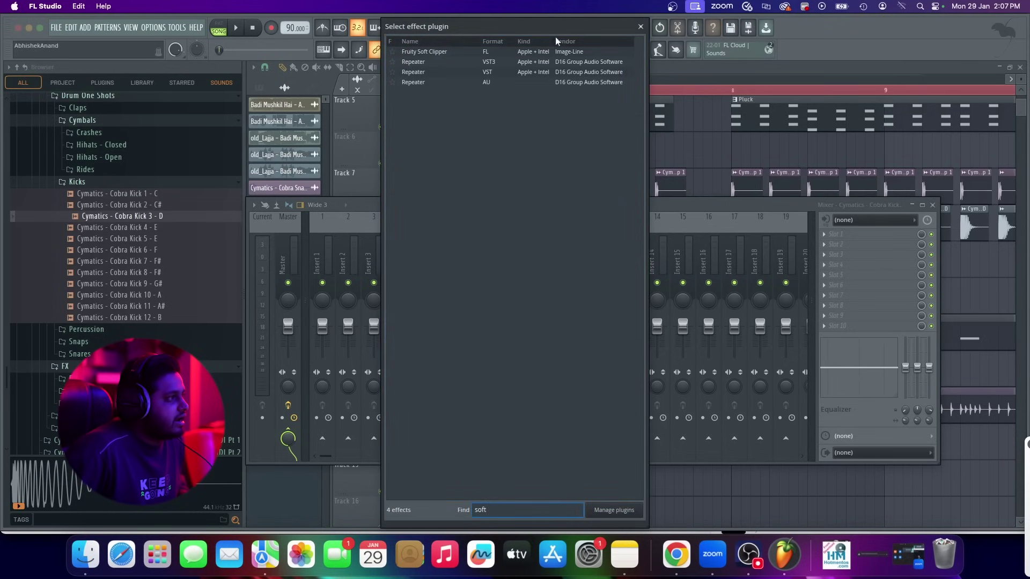
{"action": "double_click", "coordinate": [532, 52]}
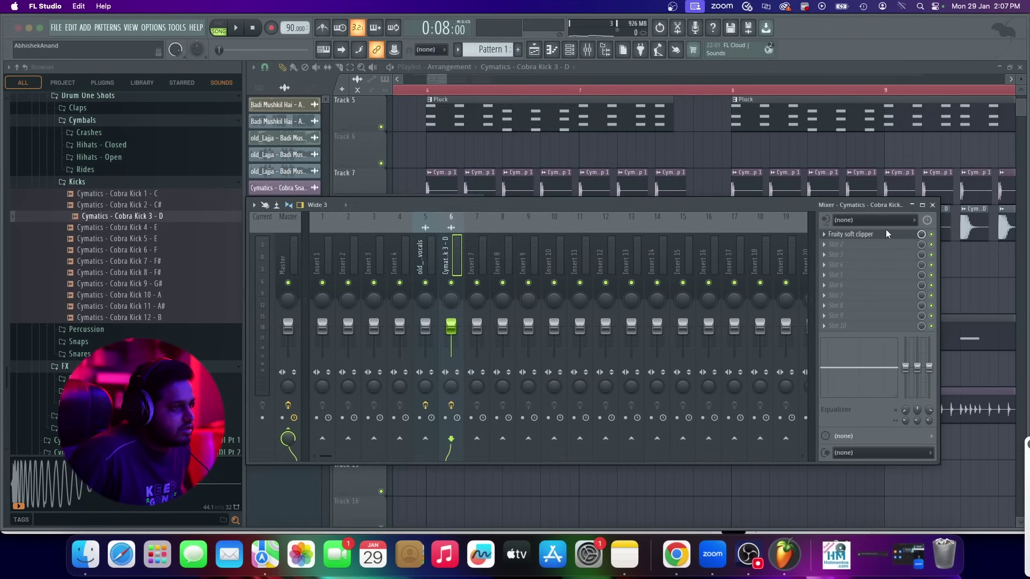
Lower the kick's soft clipper threshold and set its post gain to about 89% while the song plays
{"action": "left_click_drag", "start_coordinate": [781, 204], "coordinate": [762, 306]}
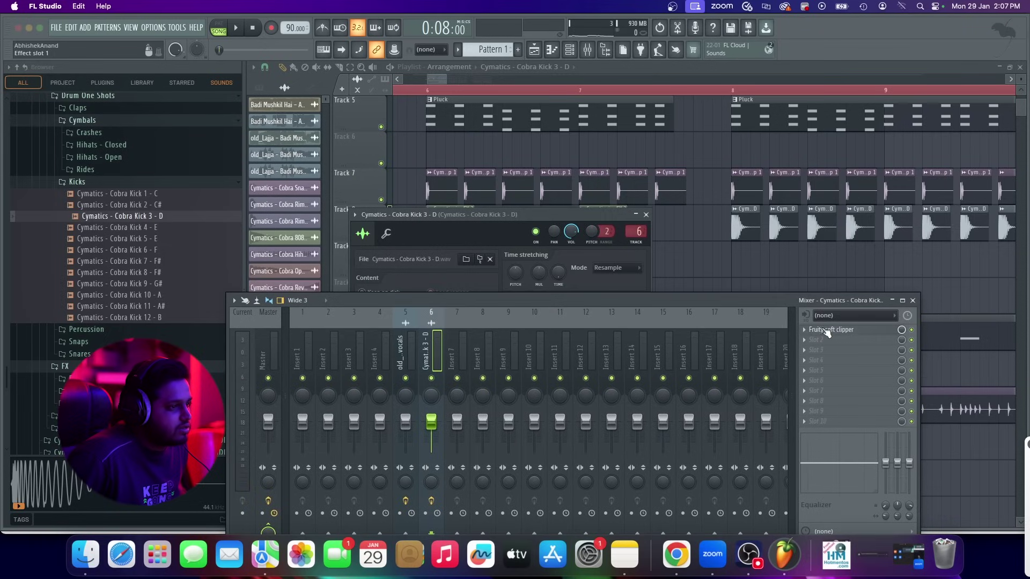
{"action": "left_click", "coordinate": [818, 329]}
{"action": "key", "text": "space"}
{"action": "left_click_drag", "start_coordinate": [402, 197], "coordinate": [571, 85]}
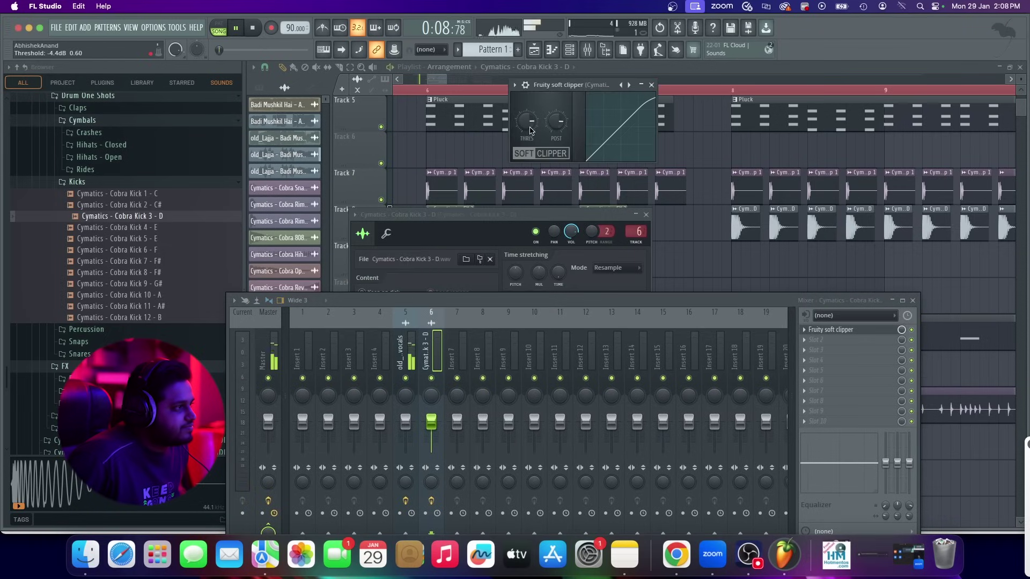
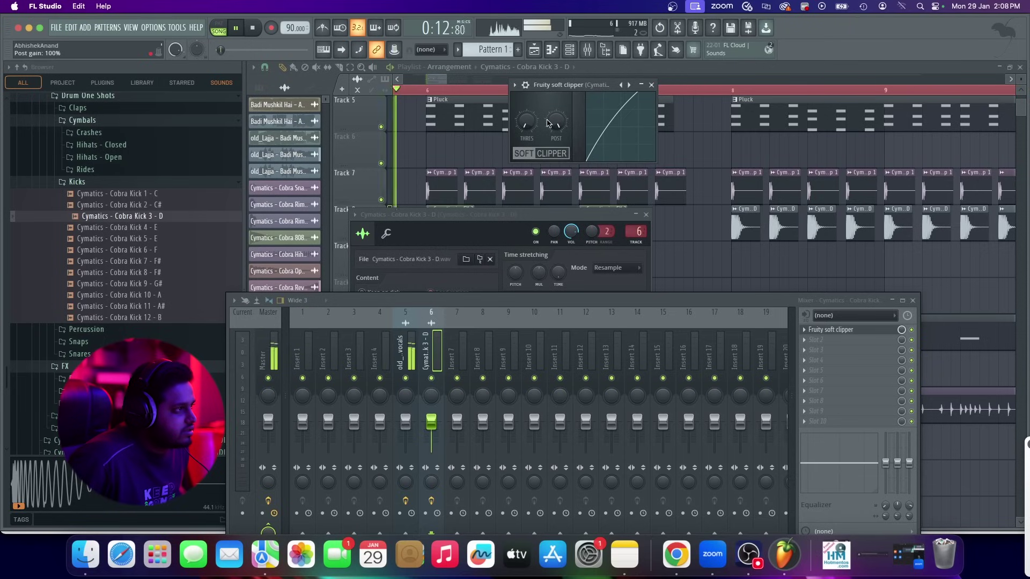
{"action": "left_click_drag", "start_coordinate": [547, 124], "coordinate": [547, 145]}
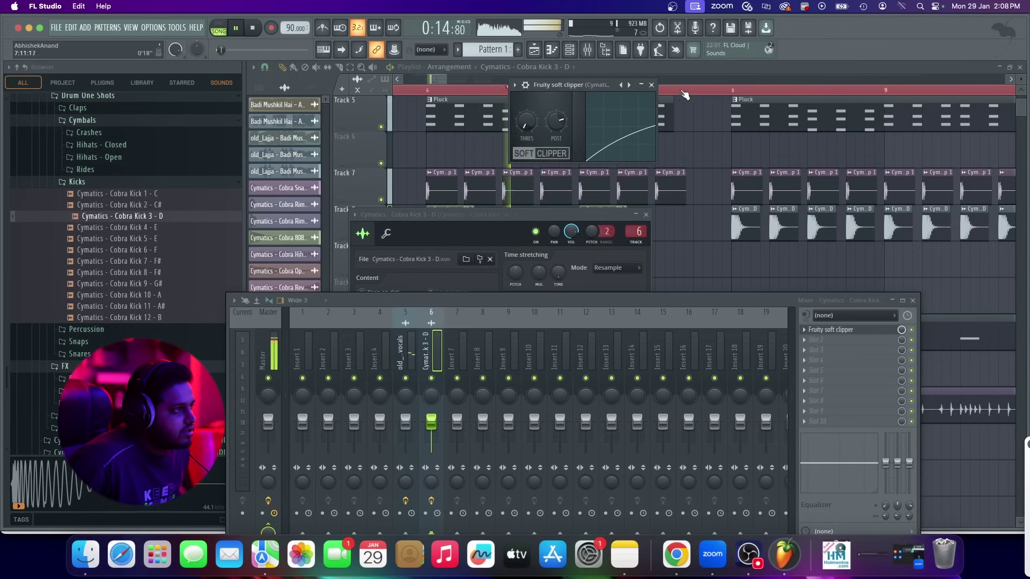
{"action": "left_click", "coordinate": [646, 215]}
{"action": "key", "text": "F9"}
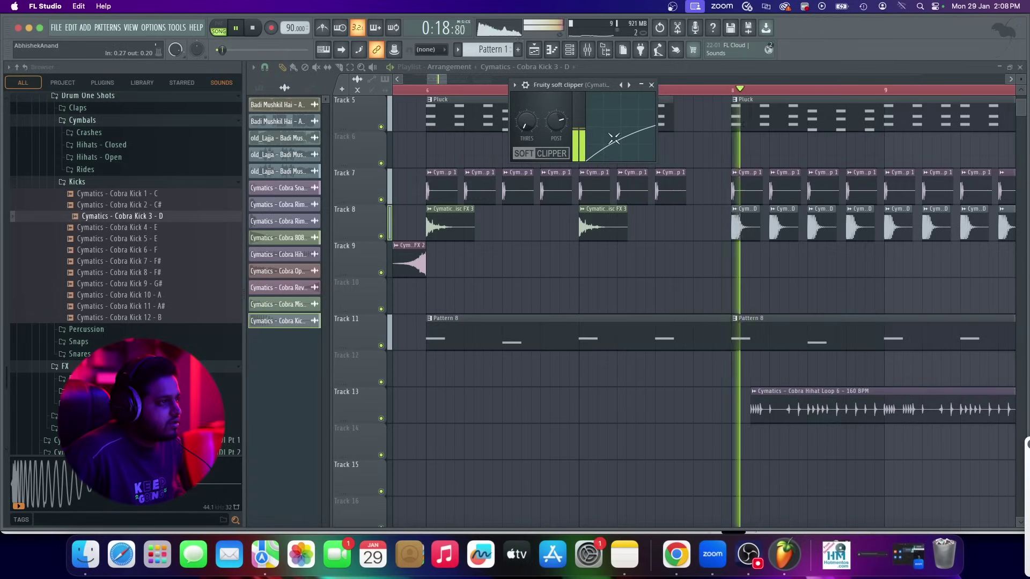
{"action": "left_click_drag", "start_coordinate": [559, 123], "coordinate": [559, 109]}
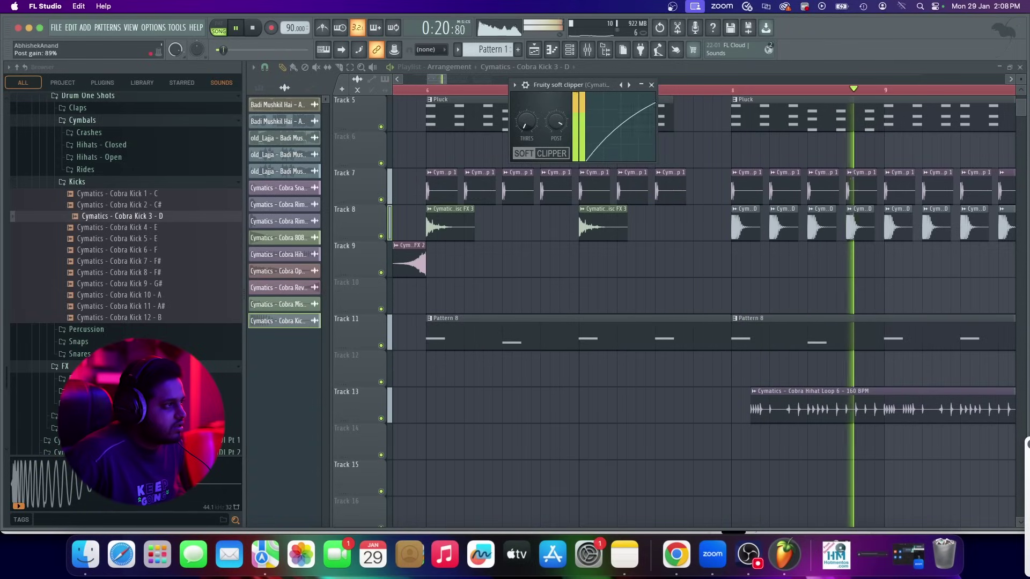
{"action": "left_click", "coordinate": [651, 85]}
Solo Track 8 with playback starting at bar 8 and add Fruity Parametric EQ 2 in the kick mixer track's second slot
{"action": "left_click", "coordinate": [592, 52]}
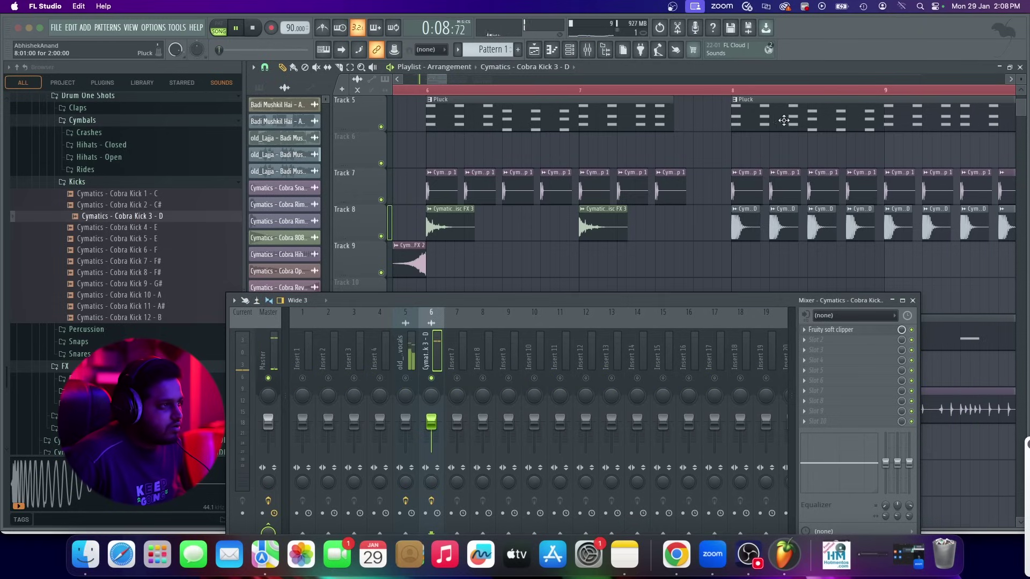
{"action": "left_click", "coordinate": [733, 90]}
{"action": "key", "text": "space"}
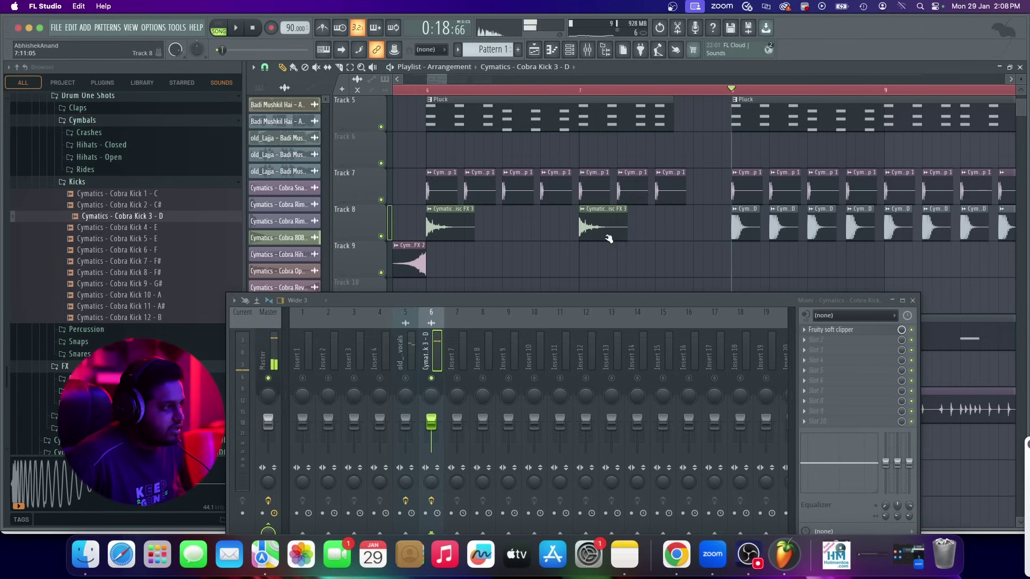
{"action": "right_click", "coordinate": [381, 237]}
{"action": "key", "text": "space"}
{"action": "key", "text": "space"}
{"action": "left_click", "coordinate": [827, 342]}
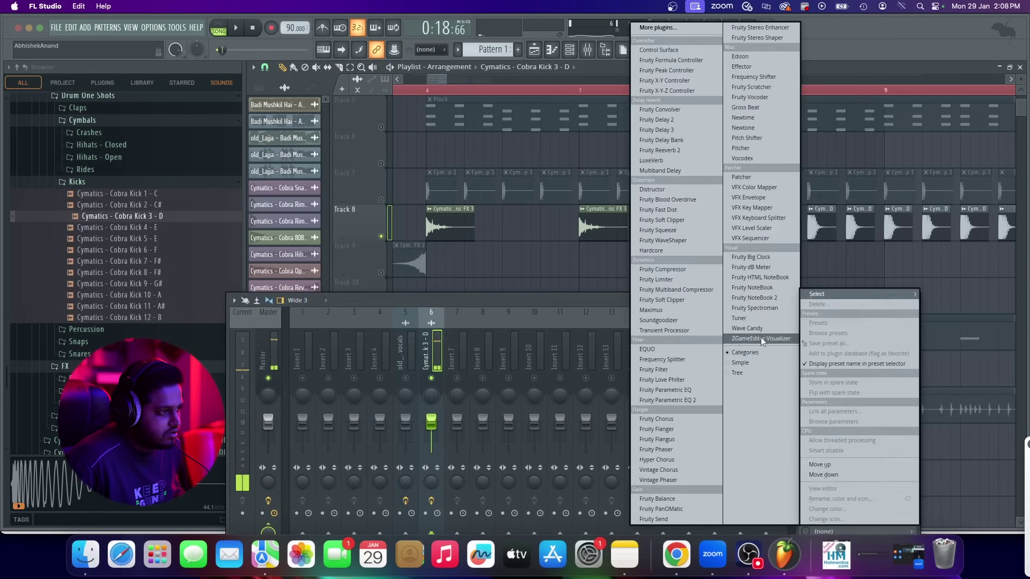
{"action": "left_click", "coordinate": [670, 401]}
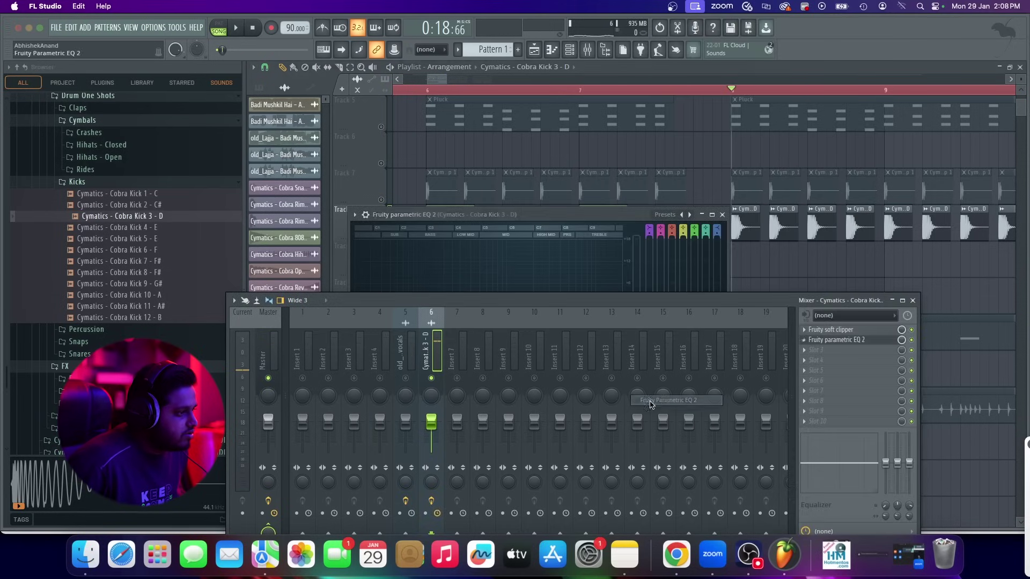
Shape the kick's EQ by boosting the sub lows and mids and cutting band 2 about 5 dB at 153 Hz during playback
{"action": "left_click_drag", "start_coordinate": [431, 215], "coordinate": [513, 64]}
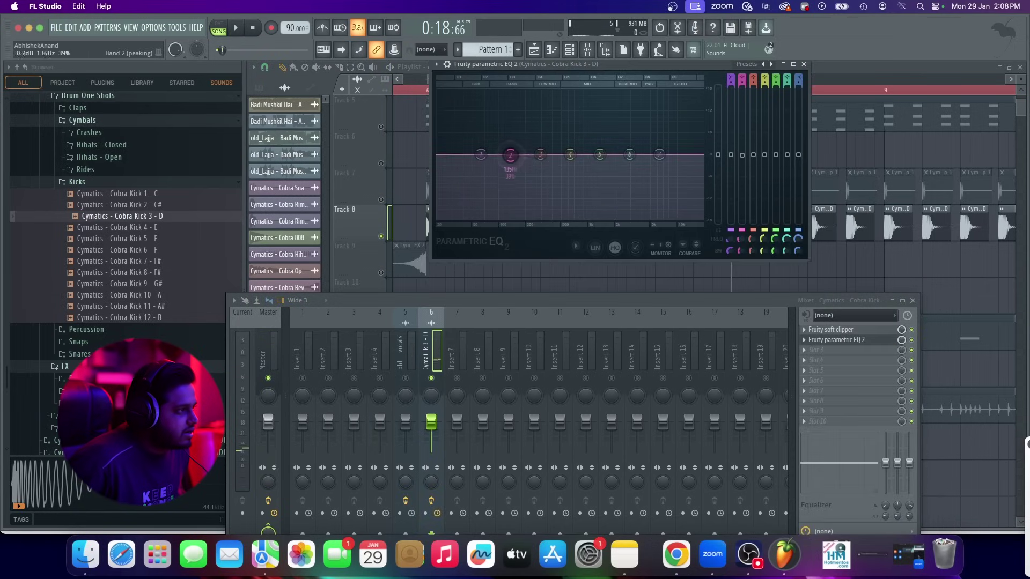
{"action": "left_click_drag", "start_coordinate": [541, 155], "coordinate": [469, 133]}
{"action": "key", "text": "space"}
{"action": "left_click_drag", "start_coordinate": [515, 170], "coordinate": [515, 173]}
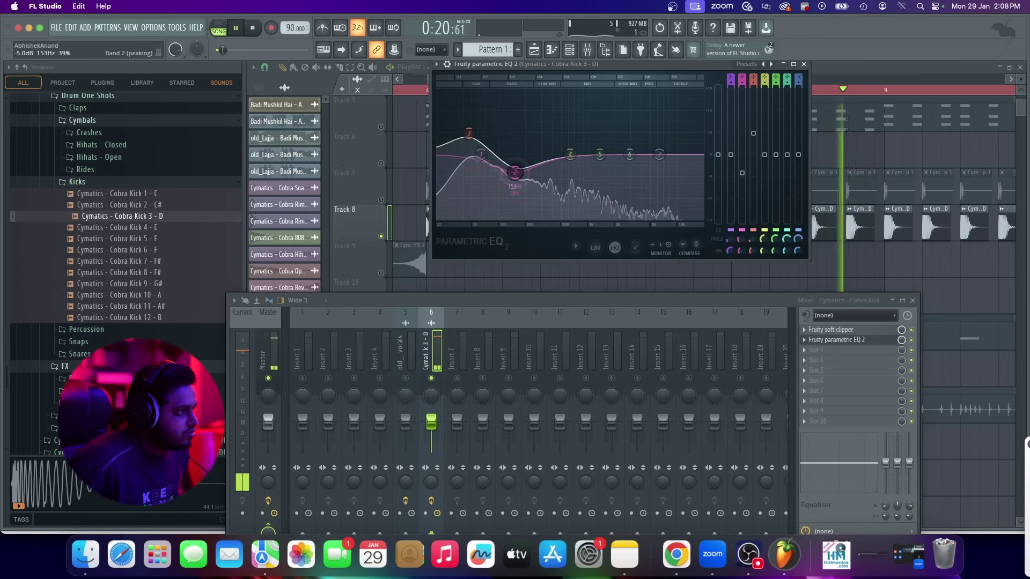
{"action": "left_click_drag", "start_coordinate": [600, 155], "coordinate": [591, 129]}
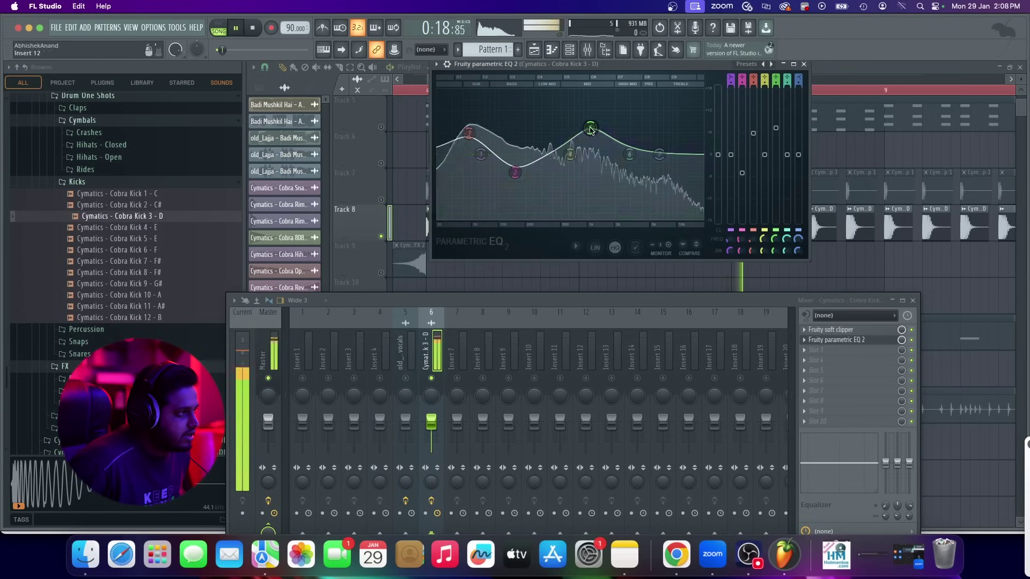
{"action": "left_click", "coordinate": [804, 65]}
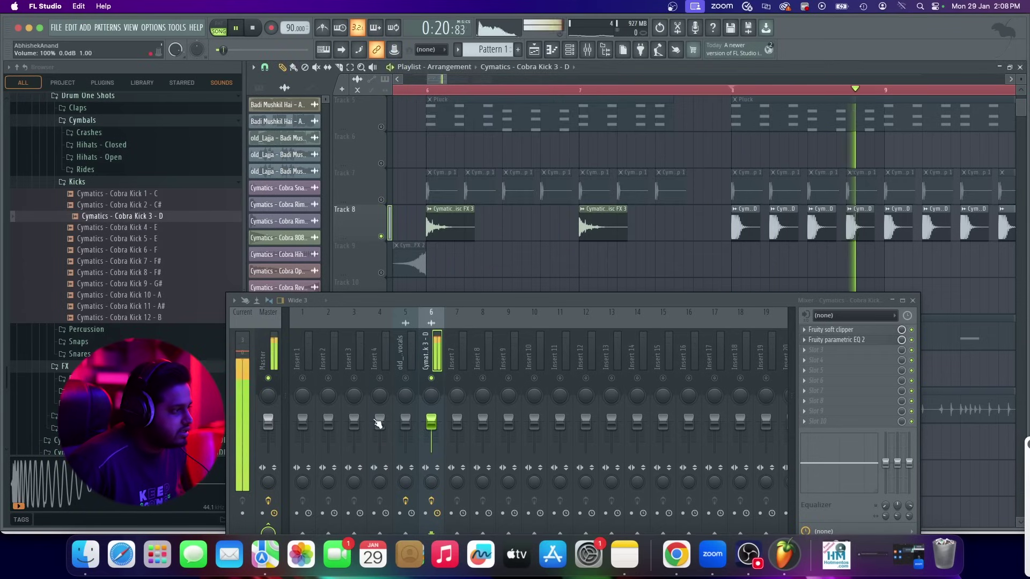
{"action": "key", "text": "space"}
Reset the post gain of the kick's soft clipper and play the section from bar 8 to check it
{"action": "left_click", "coordinate": [848, 330]}
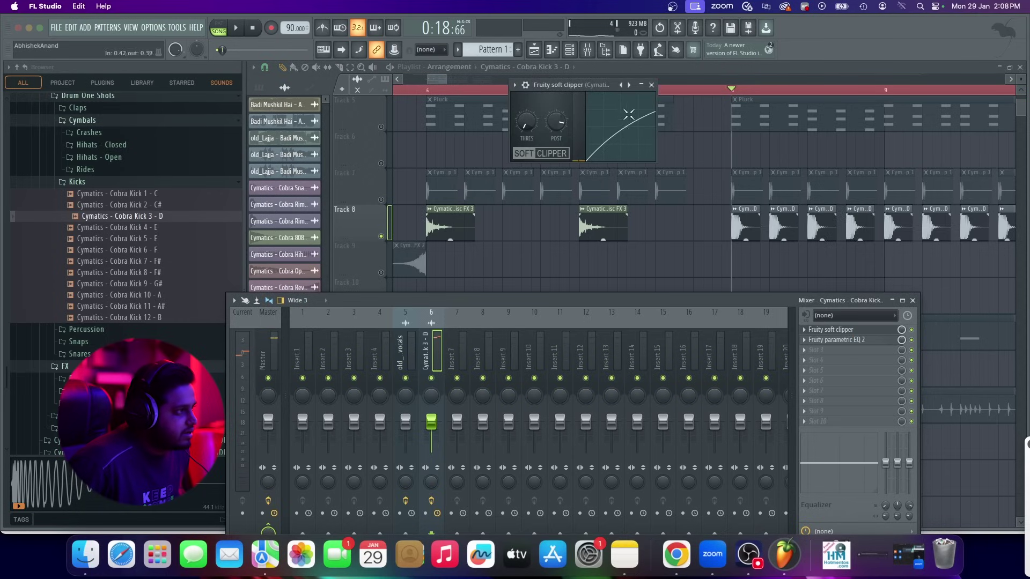
{"action": "right_click", "coordinate": [566, 125]}
{"action": "left_click", "coordinate": [579, 136]}
{"action": "key", "text": "space"}
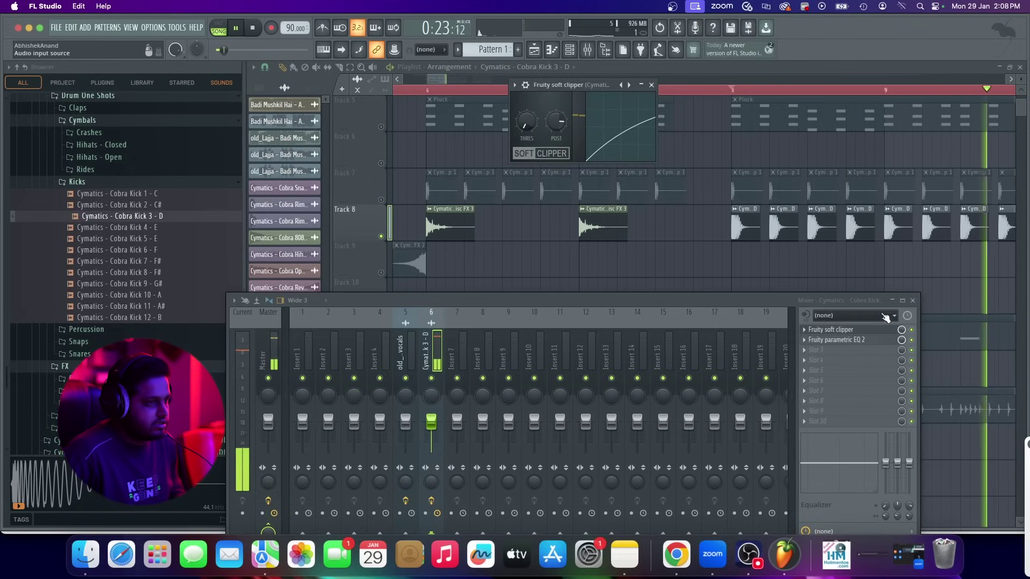
{"action": "key", "text": "space"}
Turn Track 11 back on and route the Cobra 808 9 - E channel to free mixer track 7
{"action": "left_click", "coordinate": [914, 301]}
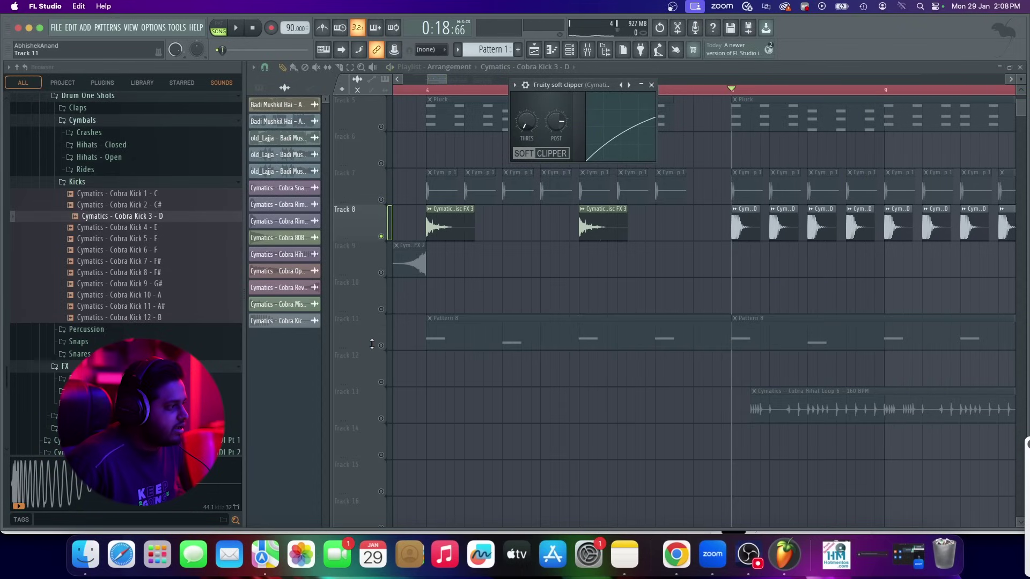
{"action": "left_click", "coordinate": [381, 347]}
{"action": "scroll", "coordinate": [626, 333], "scroll_direction": "down", "scroll_amount": 4}
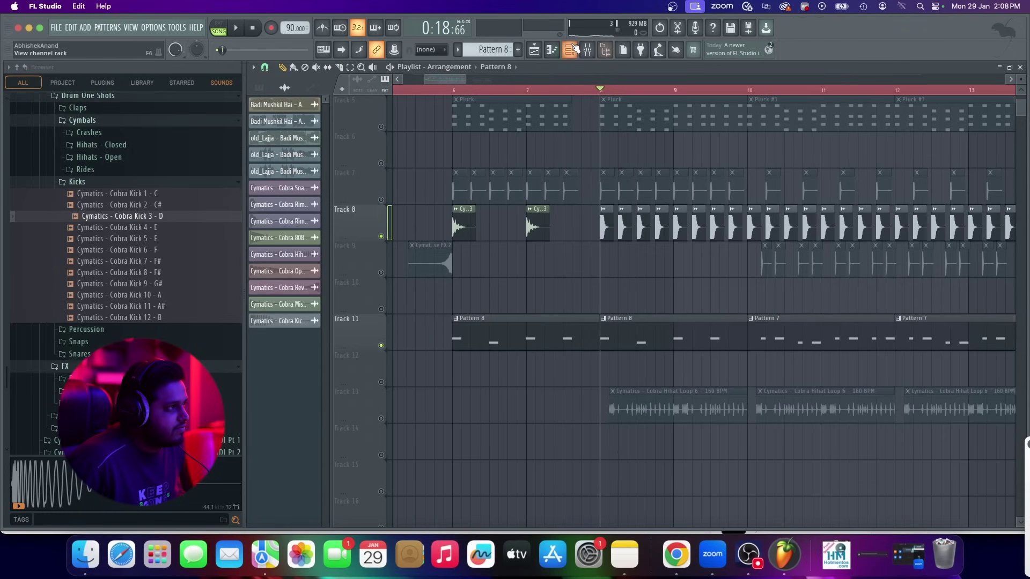
{"action": "left_click", "coordinate": [573, 48]}
{"action": "left_click", "coordinate": [790, 287]}
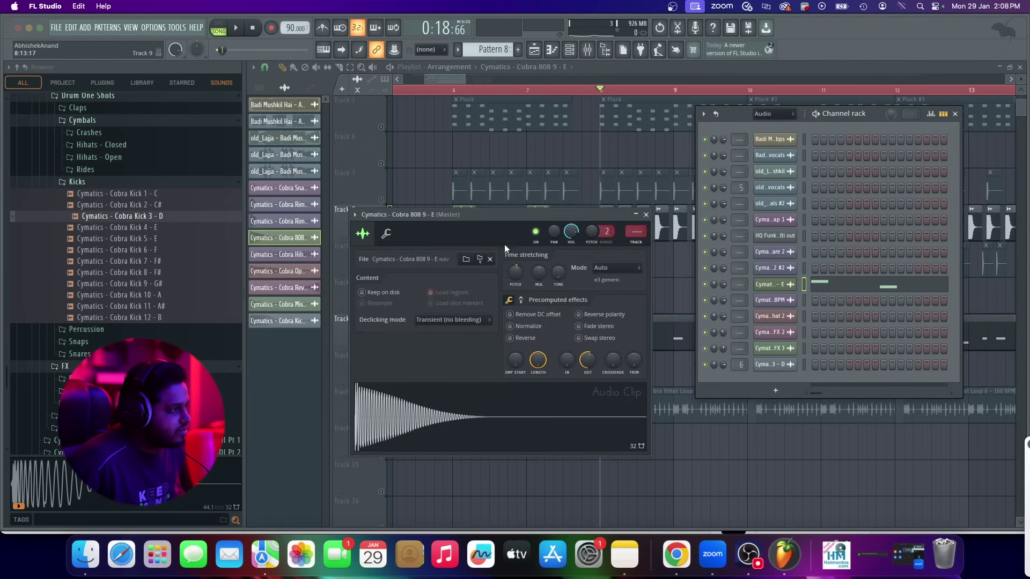
{"action": "left_click", "coordinate": [354, 215]}
{"action": "left_click", "coordinate": [500, 250]}
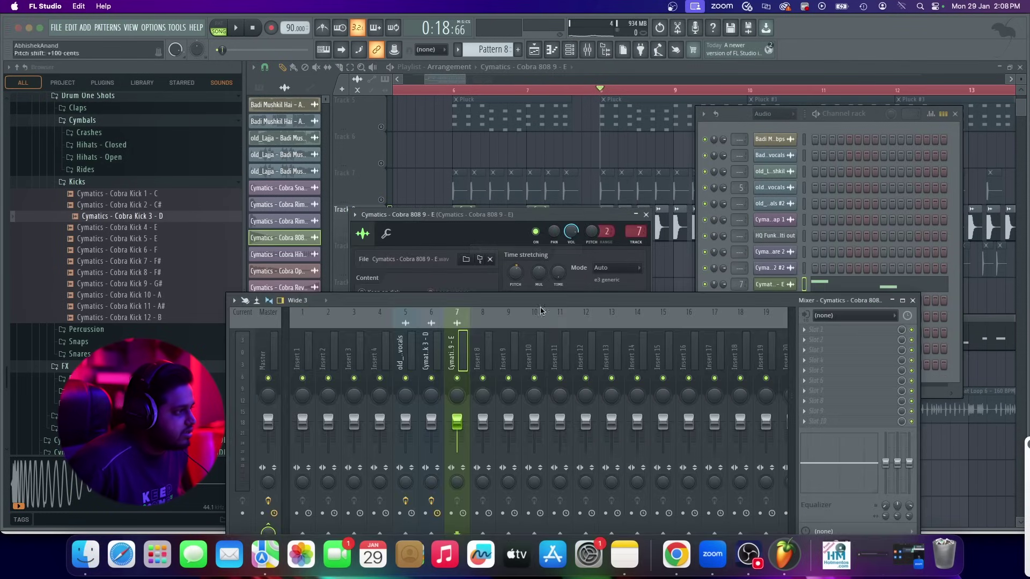
Add Fruity Parametric EQ 2 to the 808's mixer track and cut band 2 about 4.9 dB in the sub range while listening
{"action": "left_click", "coordinate": [840, 338]}
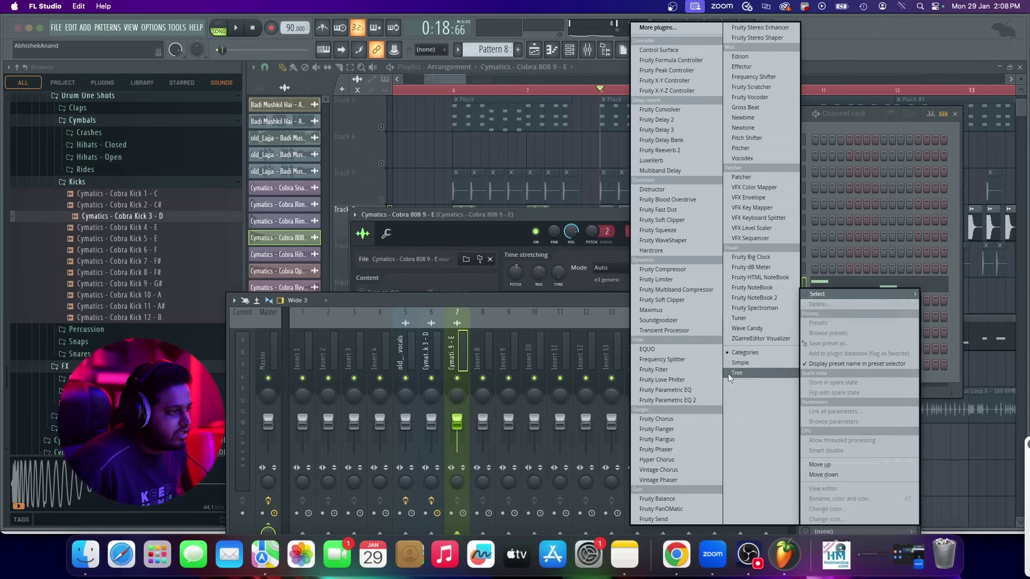
{"action": "left_click", "coordinate": [693, 402]}
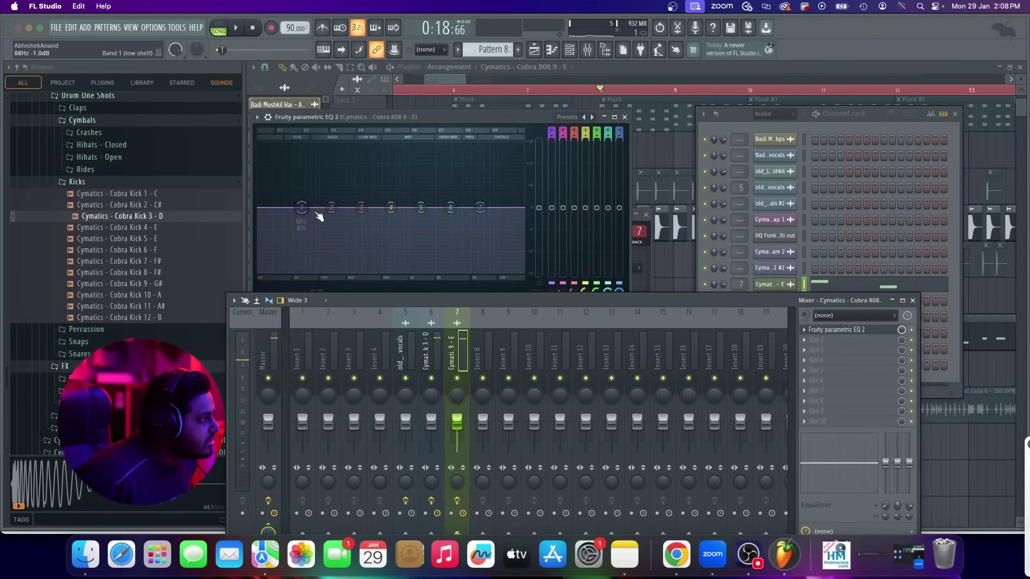
{"action": "left_click_drag", "start_coordinate": [324, 214], "coordinate": [296, 222]}
{"action": "key", "text": "space"}
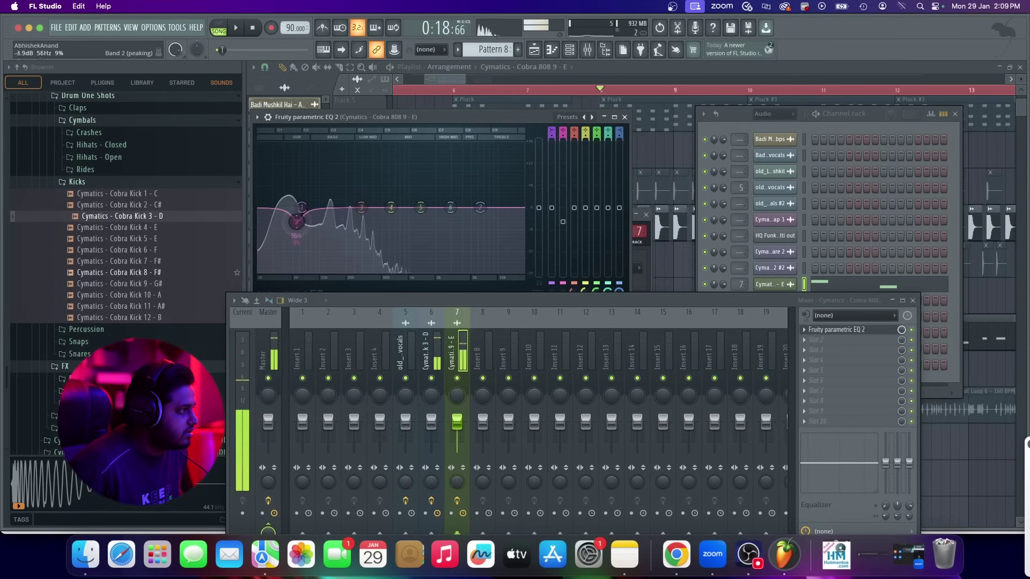
{"action": "left_click", "coordinate": [615, 117]}
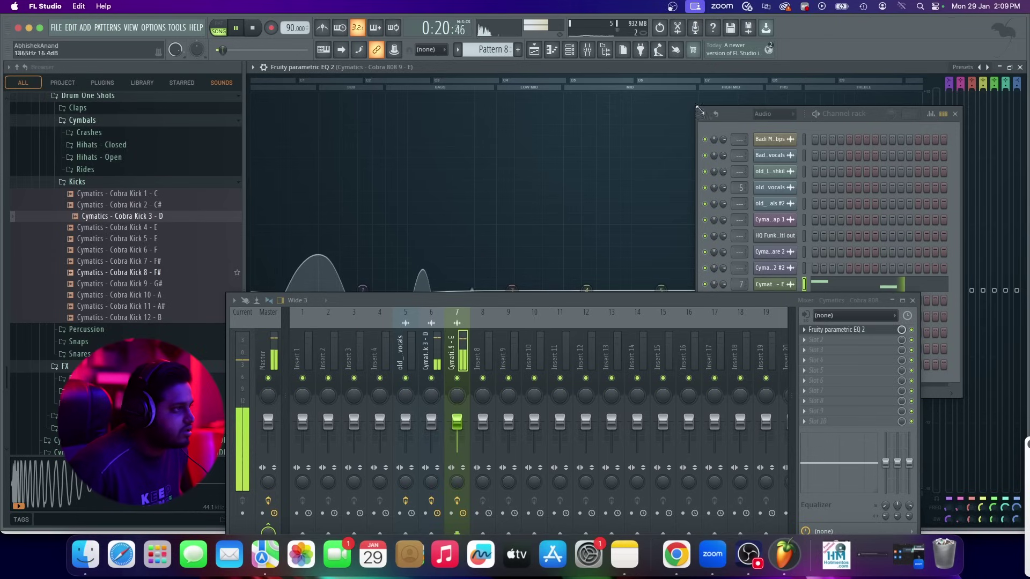
{"action": "left_click", "coordinate": [1019, 68]}
{"action": "key", "text": "space"}
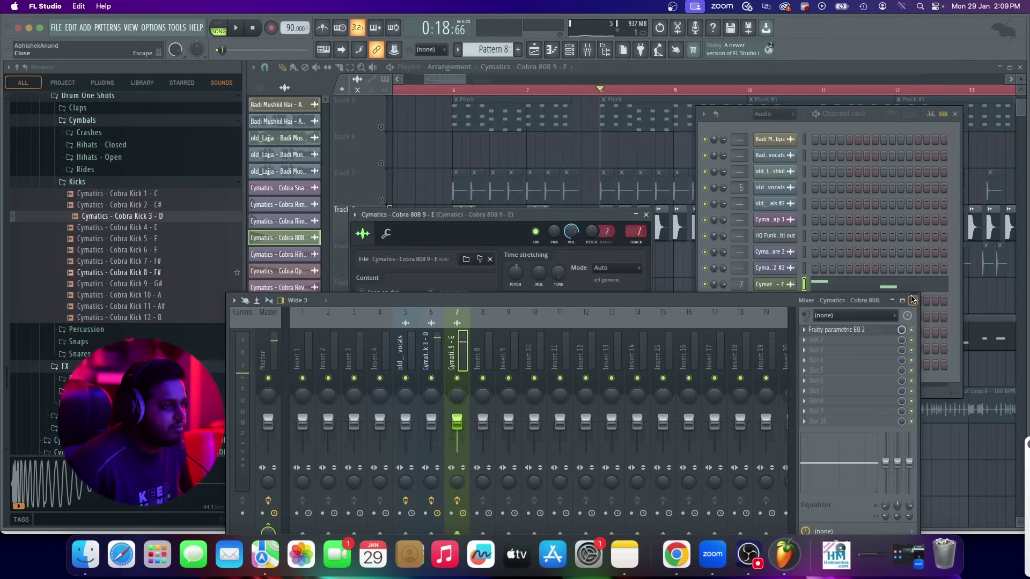
Return to the playlist with all tracks audible and pick the Cobra Reverse FX 2 clip on Track 9 as the clip to place
{"action": "left_click", "coordinate": [913, 300]}
{"action": "left_click", "coordinate": [954, 117]}
{"action": "left_click", "coordinate": [539, 67]}
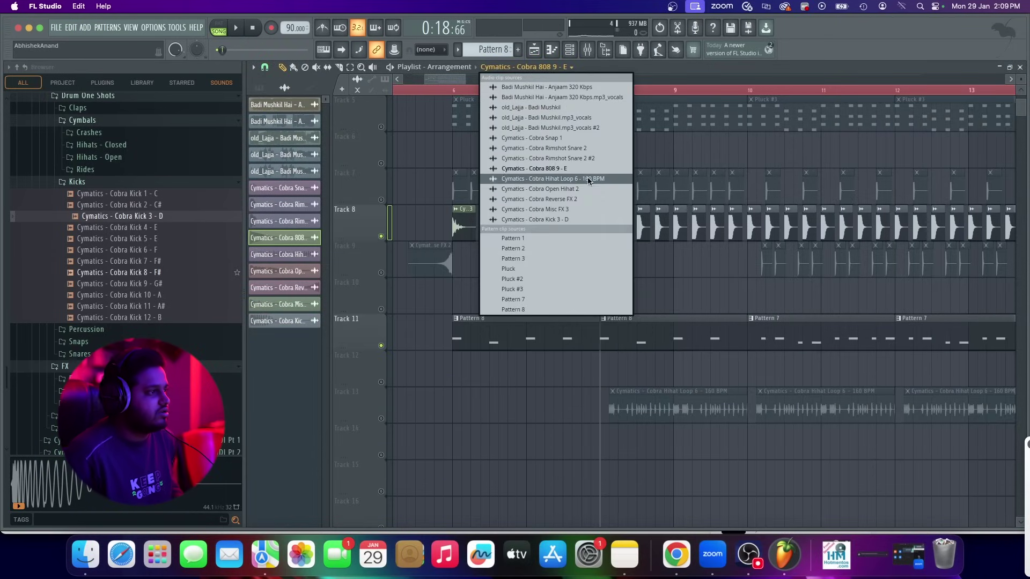
{"action": "left_click", "coordinate": [736, 70]}
{"action": "scroll", "coordinate": [694, 140], "scroll_direction": "down", "scroll_amount": 5}
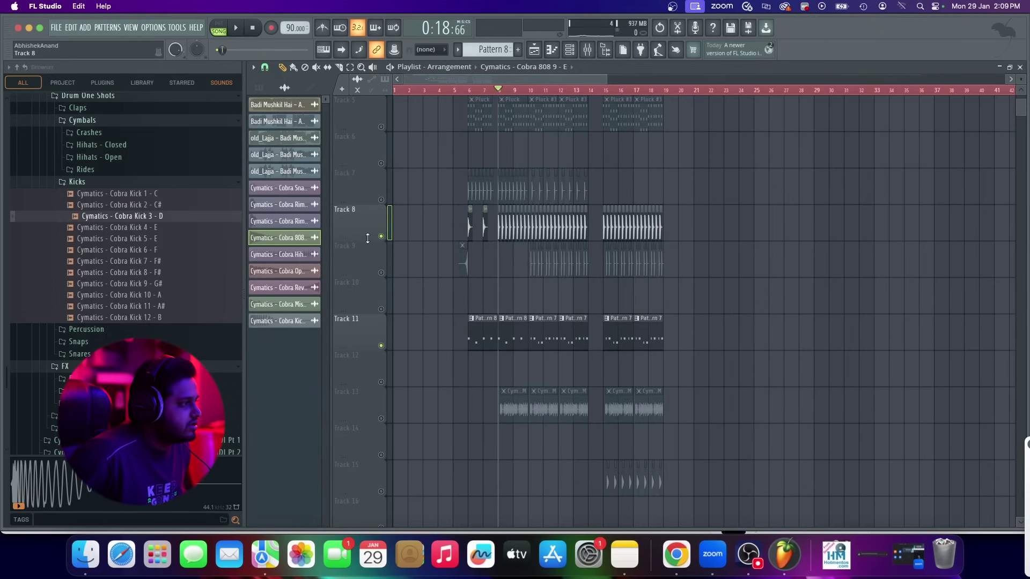
{"action": "scroll", "coordinate": [452, 269], "scroll_direction": "up", "scroll_amount": 5}
{"action": "left_click", "coordinate": [452, 269]}
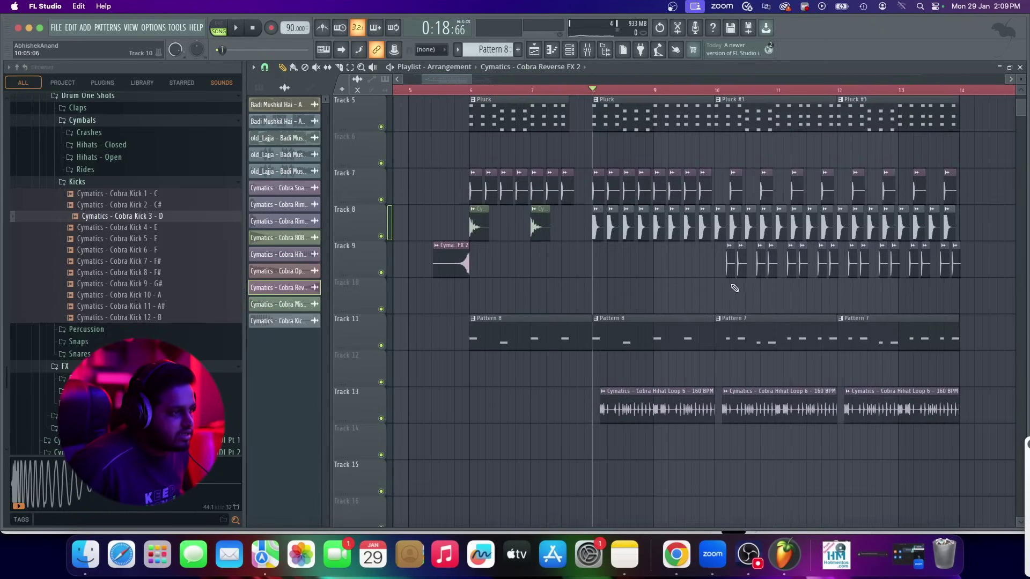
Place the Cobra Reverse FX 2 clip on Track 9 so that its swell ends exactly at the start of bar 8
{"action": "scroll", "coordinate": [581, 269], "scroll_direction": "up", "scroll_amount": 2}
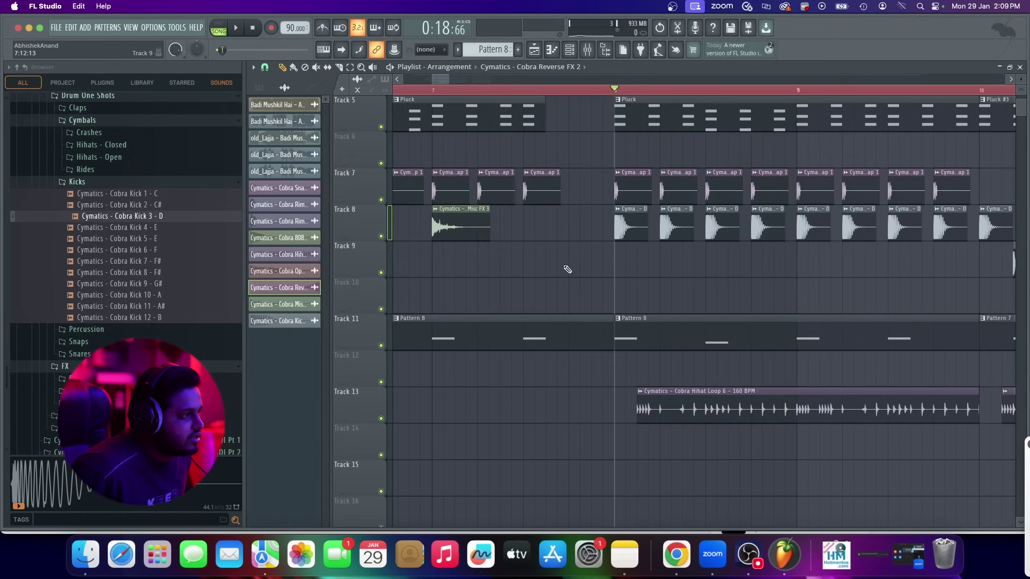
{"action": "left_click_drag", "start_coordinate": [559, 270], "coordinate": [545, 262]}
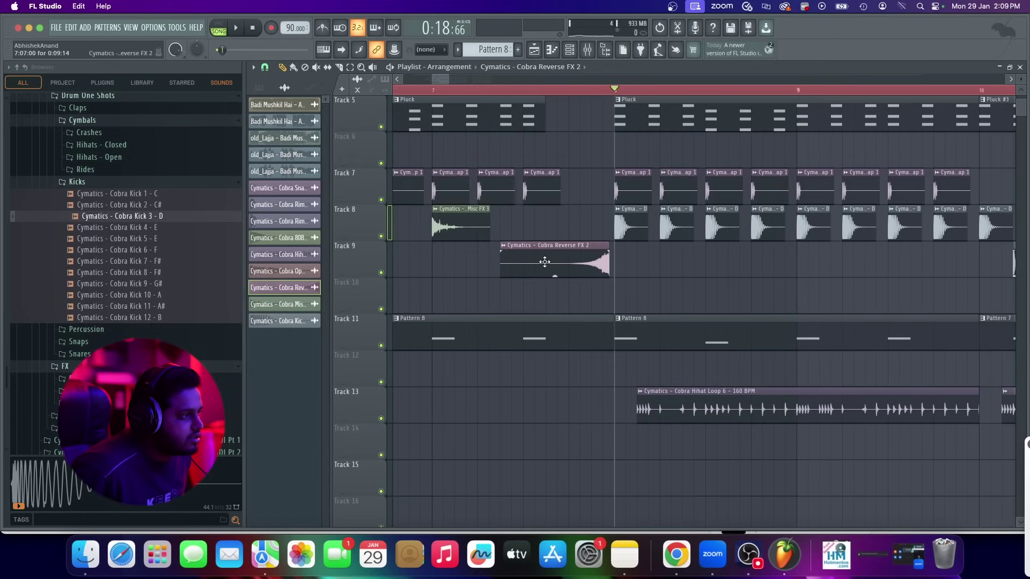
{"action": "scroll", "coordinate": [568, 262], "scroll_direction": "up", "scroll_amount": 4}
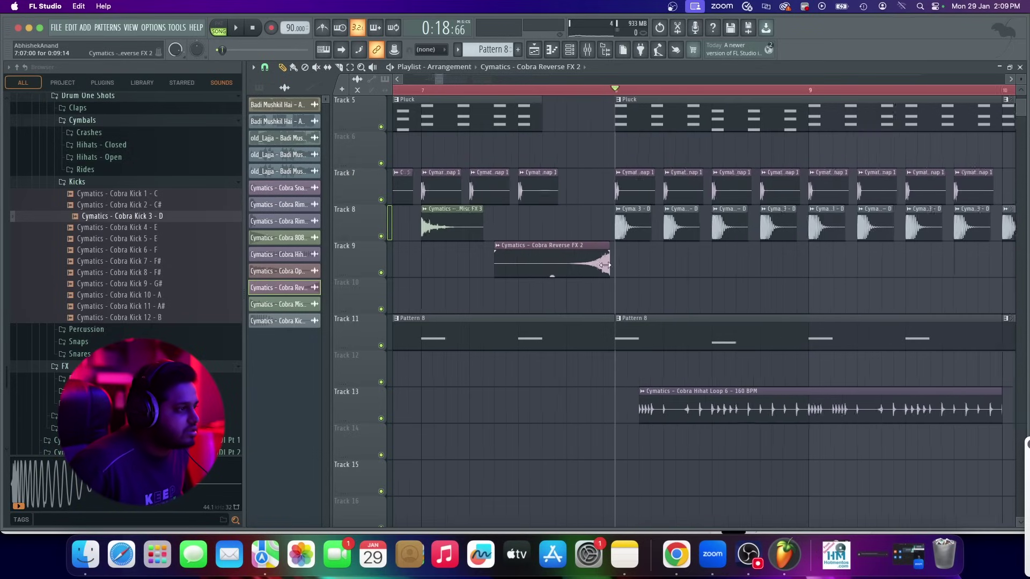
{"action": "scroll", "coordinate": [660, 236], "scroll_direction": "down", "scroll_amount": 6}
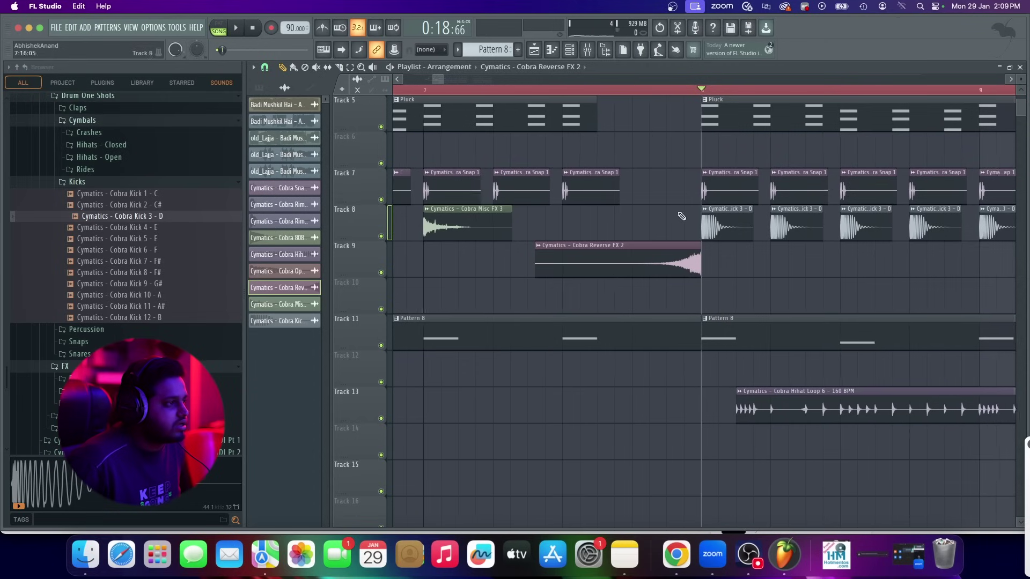
Play the song from the end of bar 7 and look over the clips on all tracks through bar 17
{"action": "key", "text": "space"}
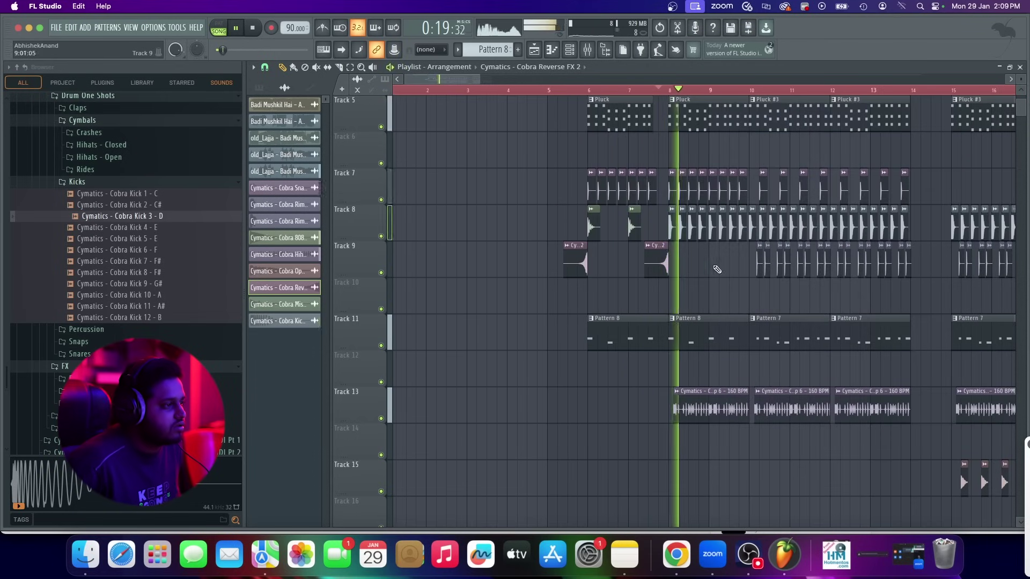
{"action": "scroll", "coordinate": [668, 236], "scroll_direction": "down", "scroll_amount": 3}
{"action": "scroll", "coordinate": [682, 266], "scroll_direction": "up", "scroll_amount": 4}
{"action": "scroll", "coordinate": [682, 266], "scroll_direction": "up", "scroll_amount": 3}
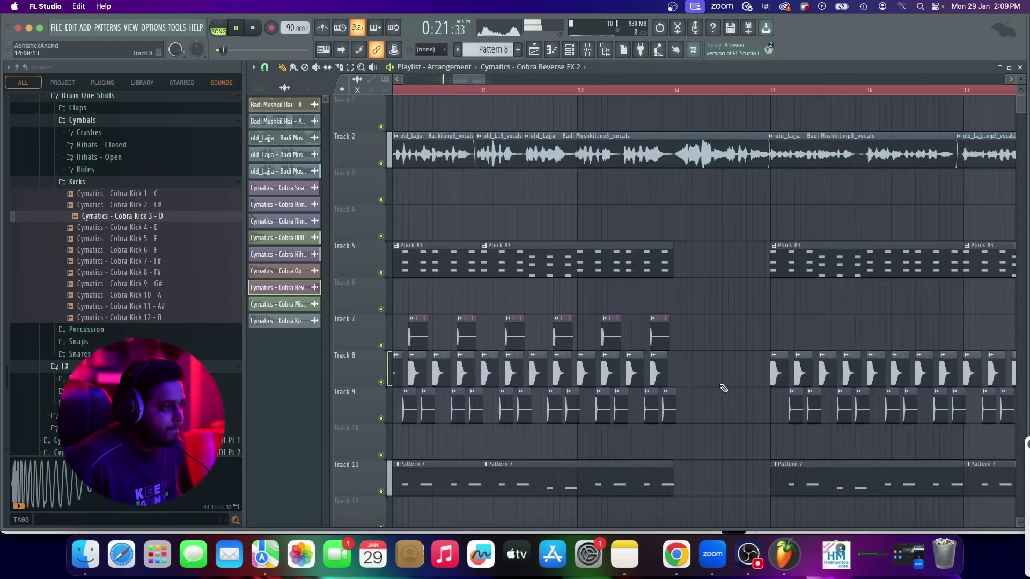
{"action": "scroll", "coordinate": [756, 431], "scroll_direction": "down", "scroll_amount": 4}
{"action": "scroll", "coordinate": [533, 223], "scroll_direction": "up", "scroll_amount": 4}
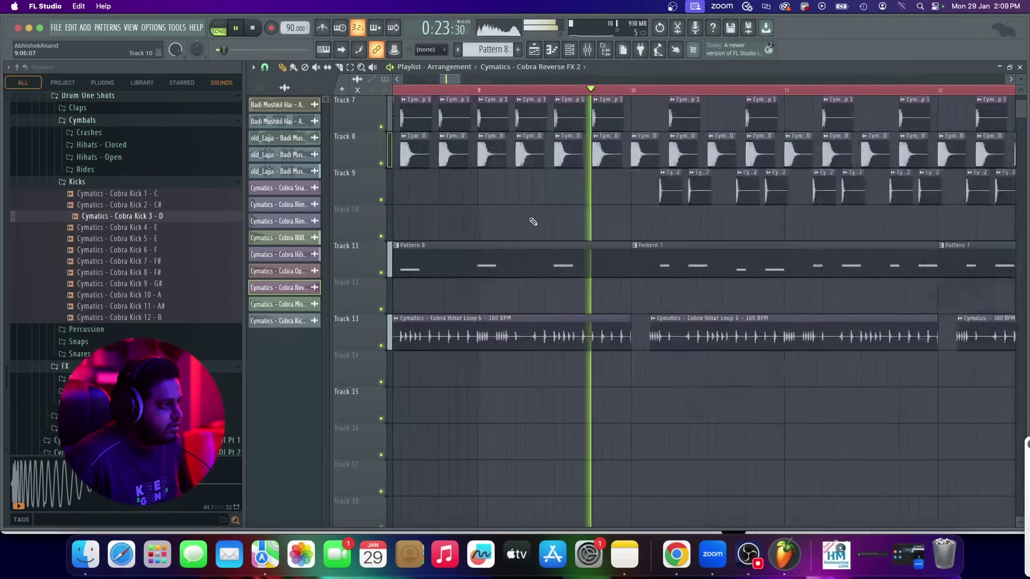
{"action": "scroll", "coordinate": [708, 227], "scroll_direction": "down", "scroll_amount": 5}
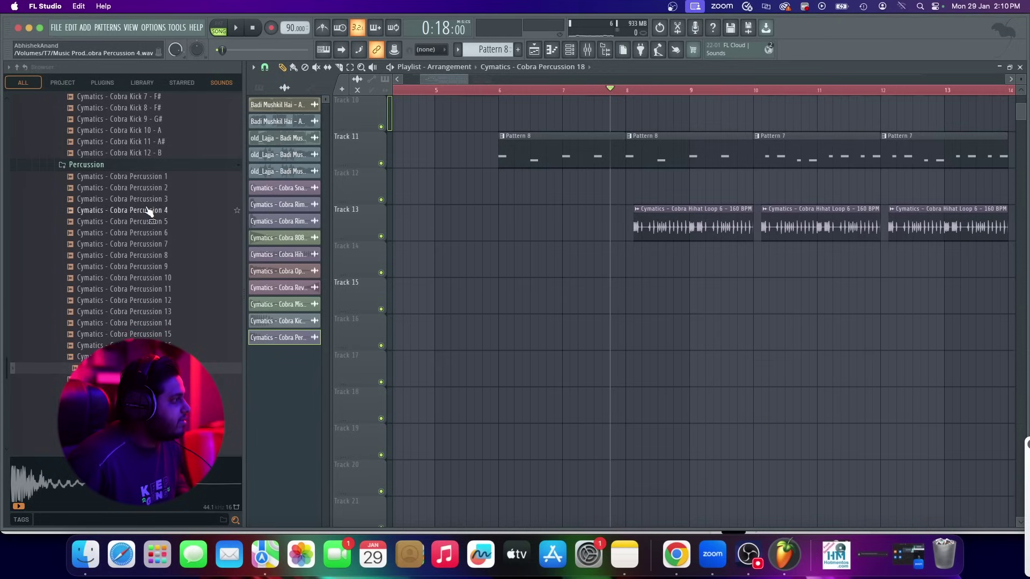
Collapse the Kicks and Percussion sample folders, open the Claps folder and audition Cymatics - Cobra Clap 1
{"action": "scroll", "coordinate": [161, 216], "scroll_direction": "up", "scroll_amount": 4}
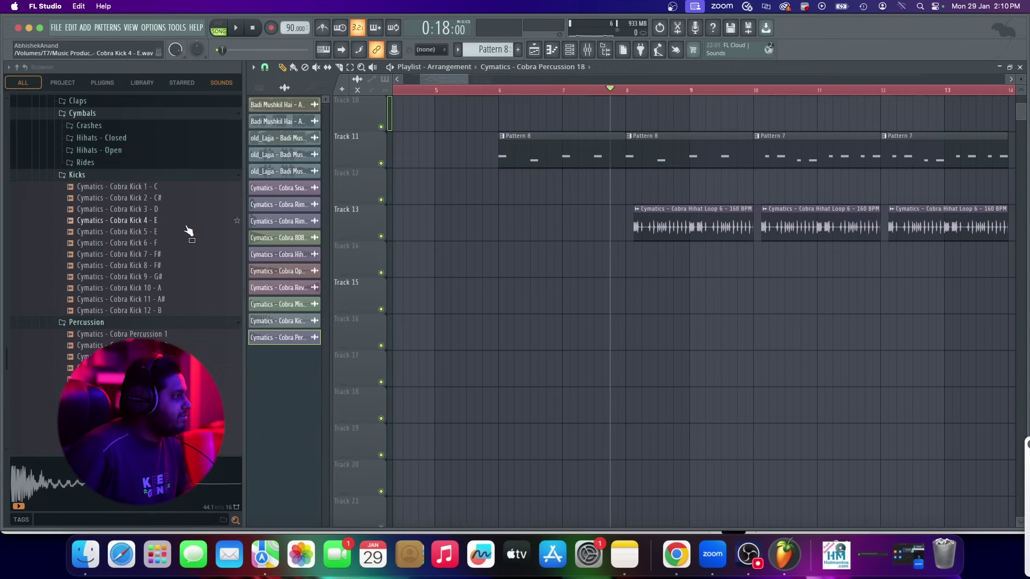
{"action": "left_click", "coordinate": [106, 174]}
{"action": "left_click", "coordinate": [112, 189]}
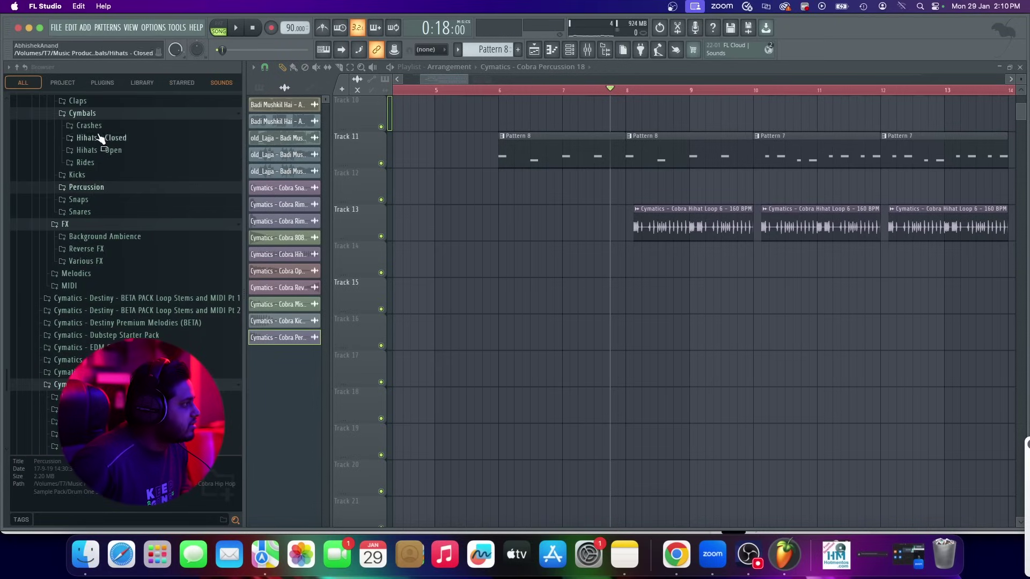
{"action": "left_click", "coordinate": [92, 102]}
{"action": "left_click", "coordinate": [106, 161]}
{"action": "left_click", "coordinate": [133, 180]}
{"action": "left_click", "coordinate": [145, 116]}
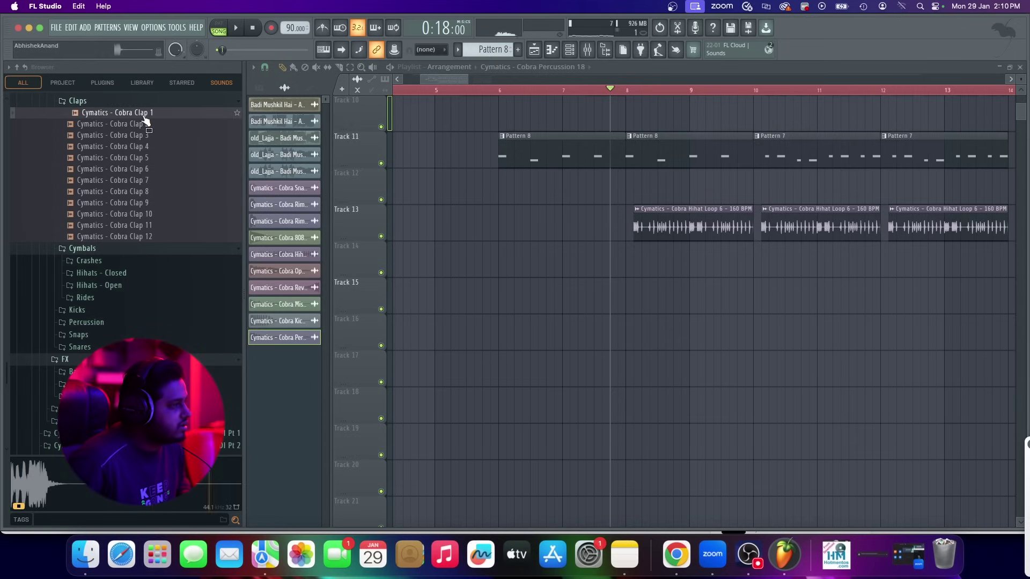
Place Cobra Clap 1 on Track 15 on beats 2 and 4 of bars 8 and 9 while the song plays
{"action": "left_click_drag", "start_coordinate": [145, 119], "coordinate": [643, 299]}
{"action": "scroll", "coordinate": [641, 299], "scroll_direction": "up", "scroll_amount": 3}
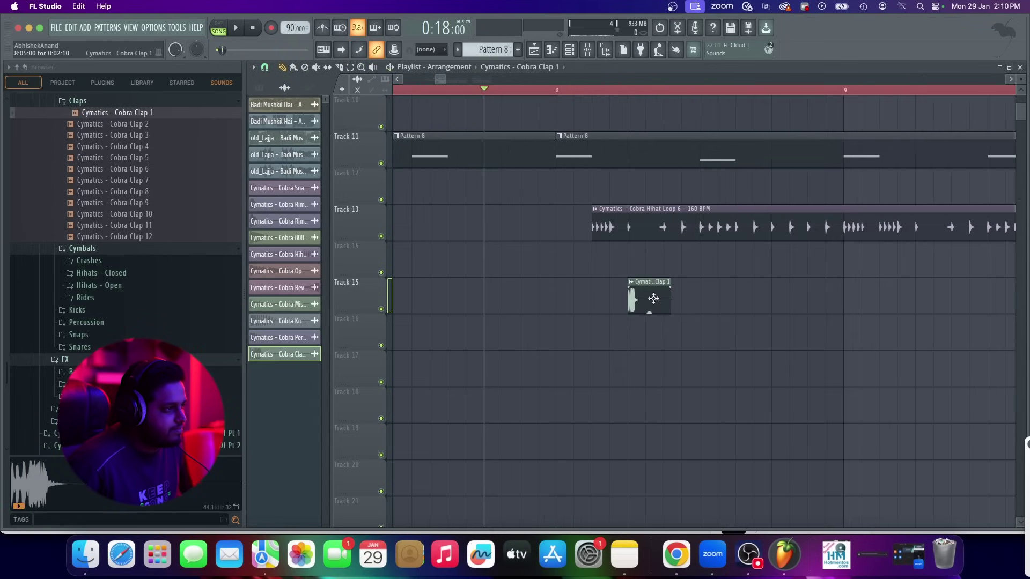
{"action": "key", "text": "space"}
{"action": "scroll", "coordinate": [648, 316], "scroll_direction": "down", "scroll_amount": 5}
{"action": "scroll", "coordinate": [646, 312], "scroll_direction": "up", "scroll_amount": 5}
{"action": "left_click", "coordinate": [643, 308]}
{"action": "scroll", "coordinate": [660, 321], "scroll_direction": "down", "scroll_amount": 3}
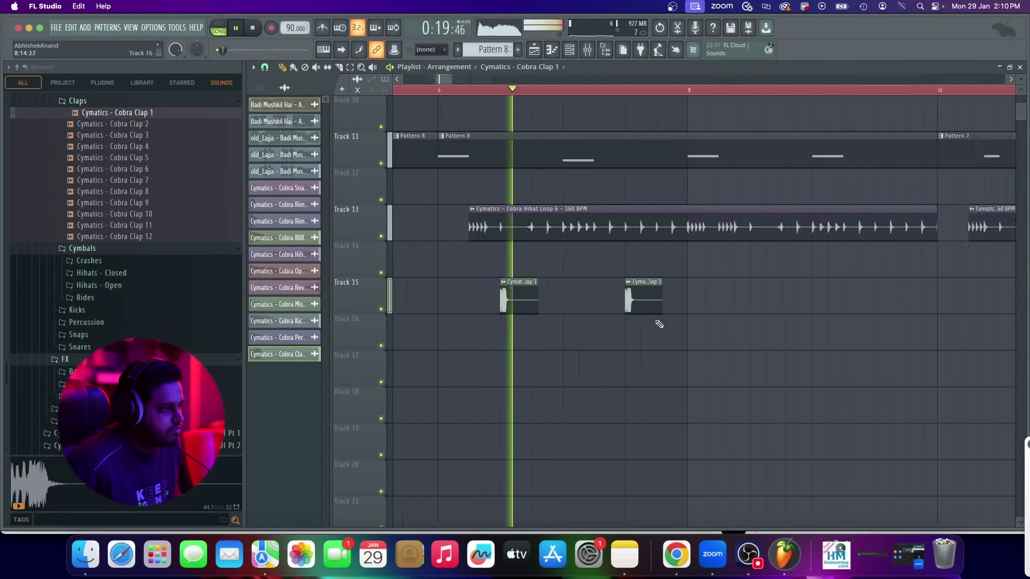
{"action": "left_click", "coordinate": [709, 308]}
{"action": "scroll", "coordinate": [705, 308], "scroll_direction": "down", "scroll_amount": 4}
{"action": "scroll", "coordinate": [711, 308], "scroll_direction": "up", "scroll_amount": 4}
{"action": "left_click", "coordinate": [742, 307]}
{"action": "scroll", "coordinate": [719, 306], "scroll_direction": "down", "scroll_amount": 3}
{"action": "scroll", "coordinate": [702, 305], "scroll_direction": "up", "scroll_amount": 3}
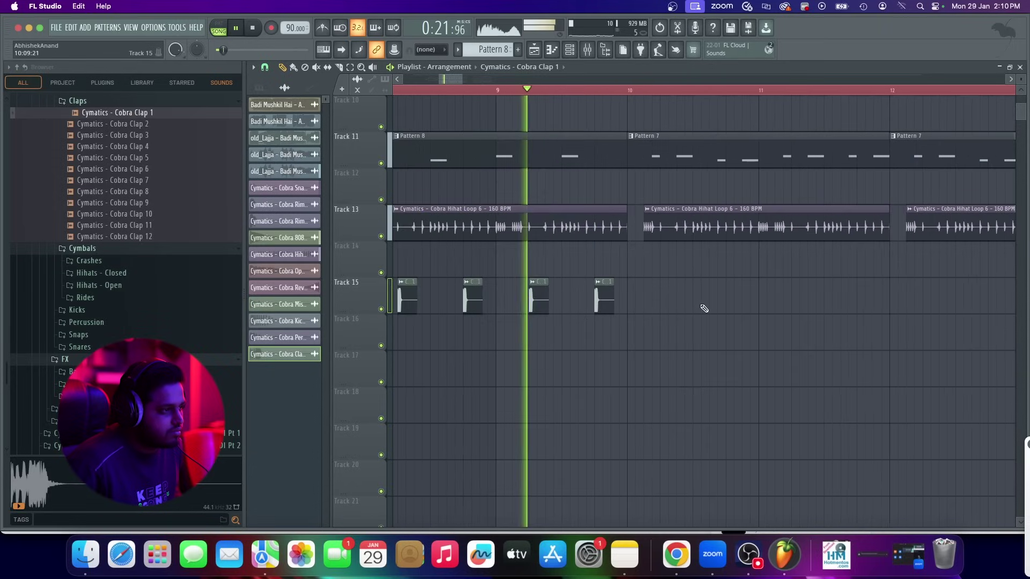
Continue the claps on Track 15 on beats 2 and 4 of bar 10 and beat 2 of bar 11, replacing the misplaced one
{"action": "scroll", "coordinate": [716, 310], "scroll_direction": "up", "scroll_amount": 3}
{"action": "left_click", "coordinate": [738, 305]}
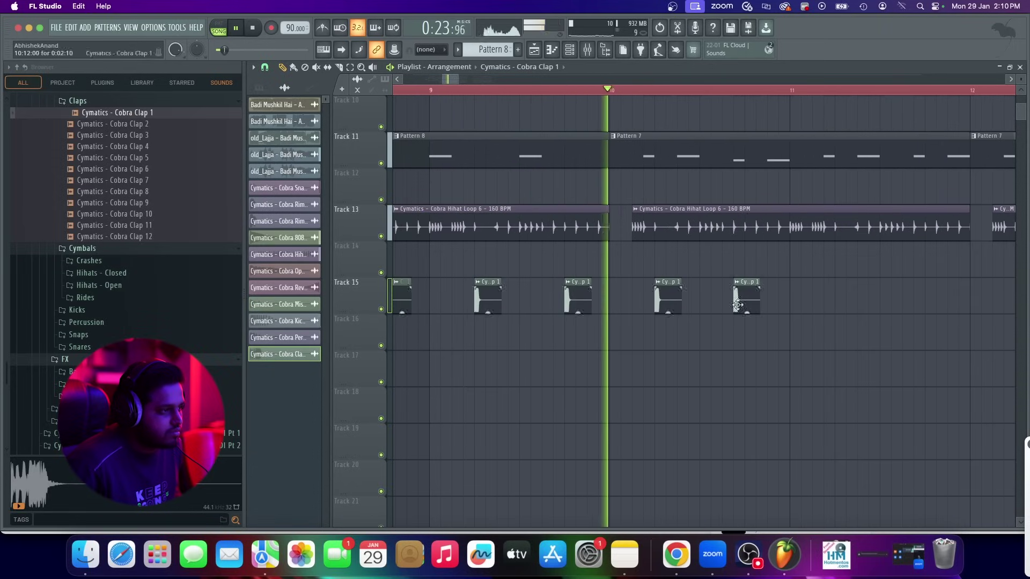
{"action": "scroll", "coordinate": [737, 305], "scroll_direction": "down", "scroll_amount": 1}
{"action": "right_click", "coordinate": [745, 310]}
{"action": "left_click", "coordinate": [741, 305]}
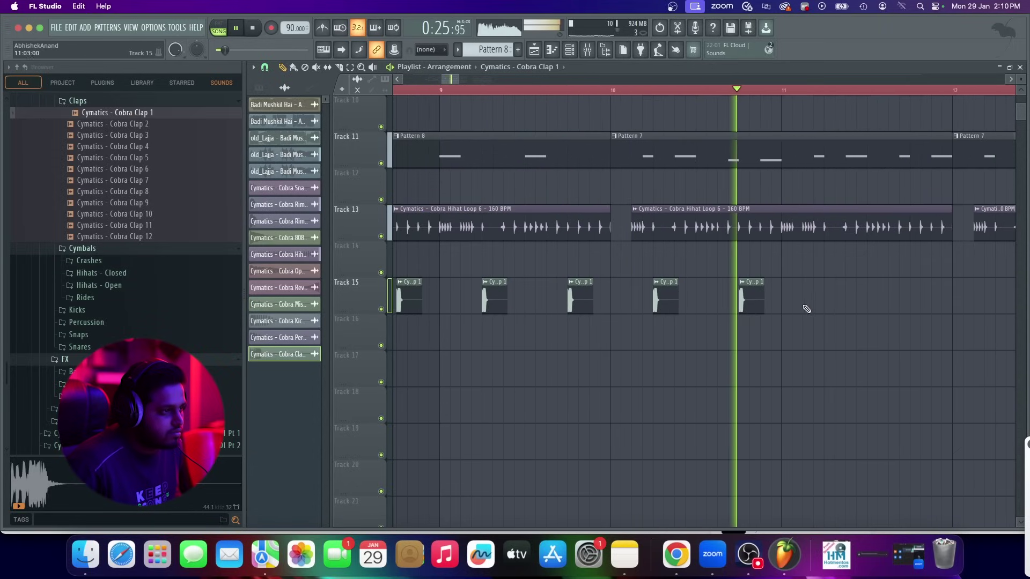
{"action": "left_click", "coordinate": [829, 305]}
{"action": "scroll", "coordinate": [762, 306], "scroll_direction": "down", "scroll_amount": 3}
{"action": "scroll", "coordinate": [697, 305], "scroll_direction": "up", "scroll_amount": 2}
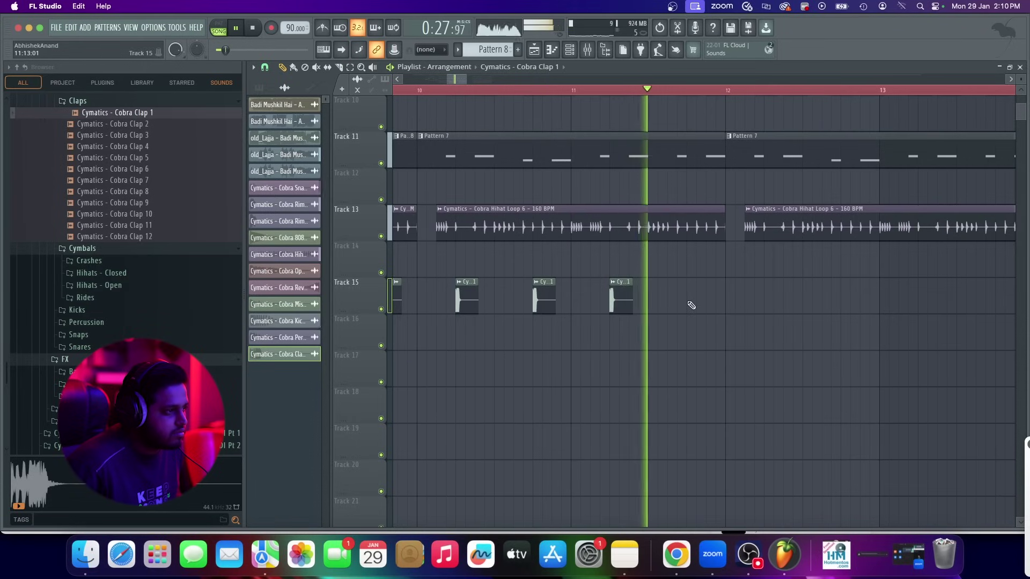
Extend the claps on Track 15 every two beats from beat 4 of bar 11 to beat 4 of bar 13
{"action": "left_click", "coordinate": [692, 305]}
{"action": "left_click", "coordinate": [769, 305]}
{"action": "left_click", "coordinate": [845, 303]}
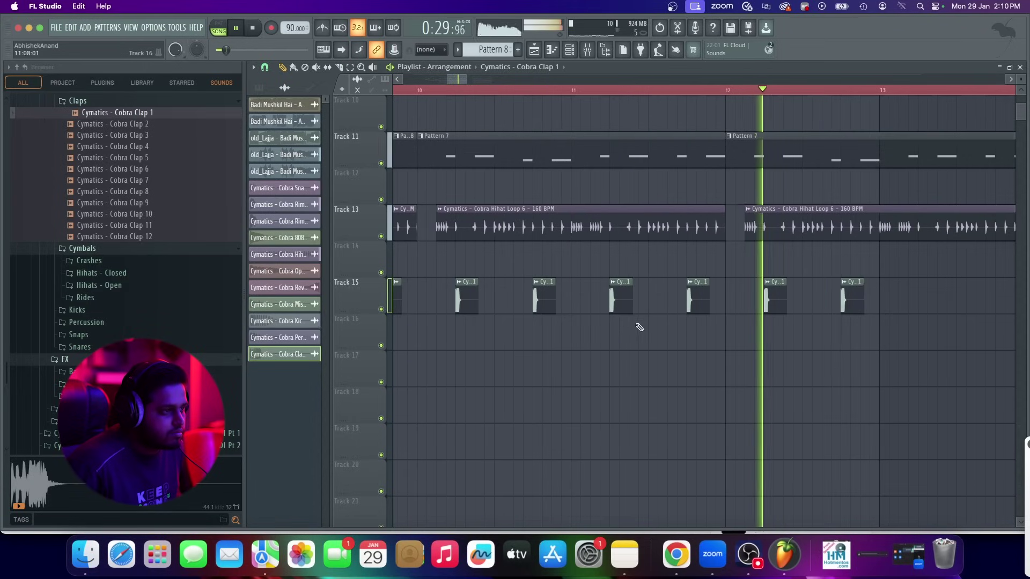
{"action": "scroll", "coordinate": [639, 328], "scroll_direction": "down", "scroll_amount": 3}
{"action": "scroll", "coordinate": [762, 318], "scroll_direction": "up", "scroll_amount": 3}
{"action": "left_click", "coordinate": [809, 300]}
{"action": "scroll", "coordinate": [622, 344], "scroll_direction": "down", "scroll_amount": 3}
{"action": "scroll", "coordinate": [705, 313], "scroll_direction": "up", "scroll_amount": 2}
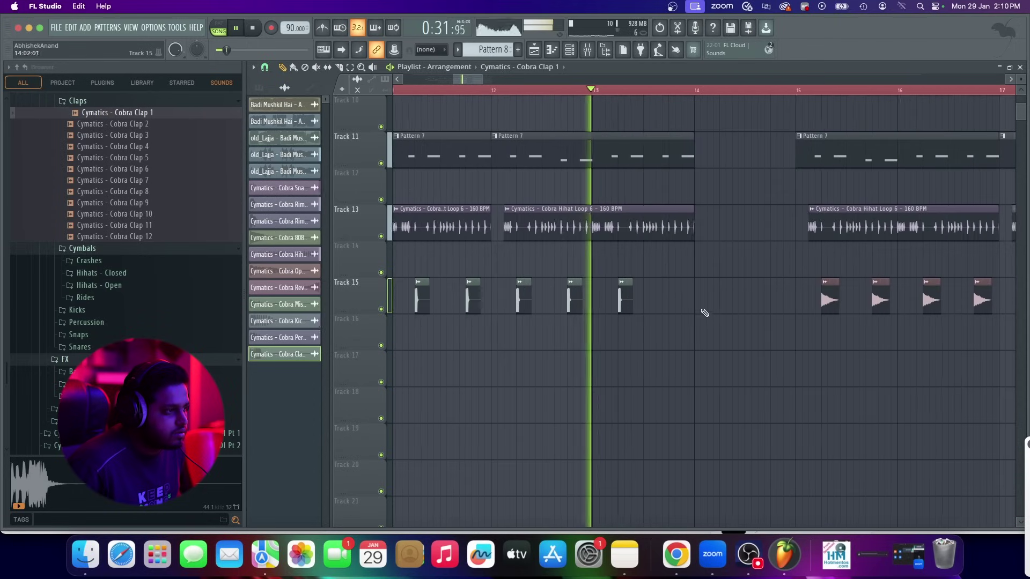
{"action": "left_click", "coordinate": [677, 300]}
{"action": "scroll", "coordinate": [677, 299], "scroll_direction": "down", "scroll_amount": 1}
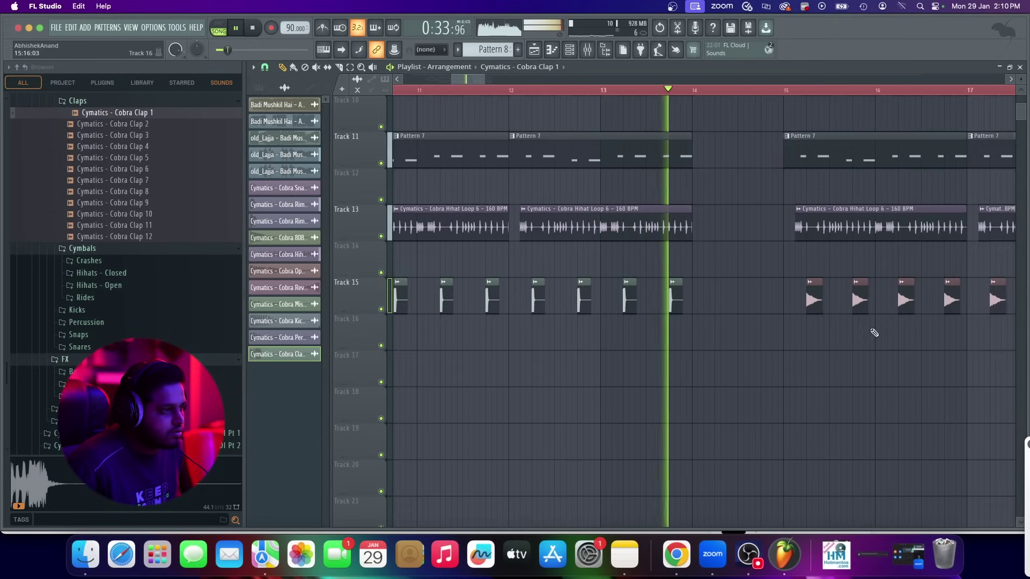
Layer Cobra Clap 1 on Track 16 beneath the hi-hat hits, on beats 2 and 4 of bars 15 to 18
{"action": "scroll", "coordinate": [823, 343], "scroll_direction": "up", "scroll_amount": 3}
{"action": "left_click", "coordinate": [798, 342]}
{"action": "scroll", "coordinate": [595, 345], "scroll_direction": "down", "scroll_amount": 3}
{"action": "scroll", "coordinate": [697, 350], "scroll_direction": "up", "scroll_amount": 2}
{"action": "left_click", "coordinate": [697, 340]}
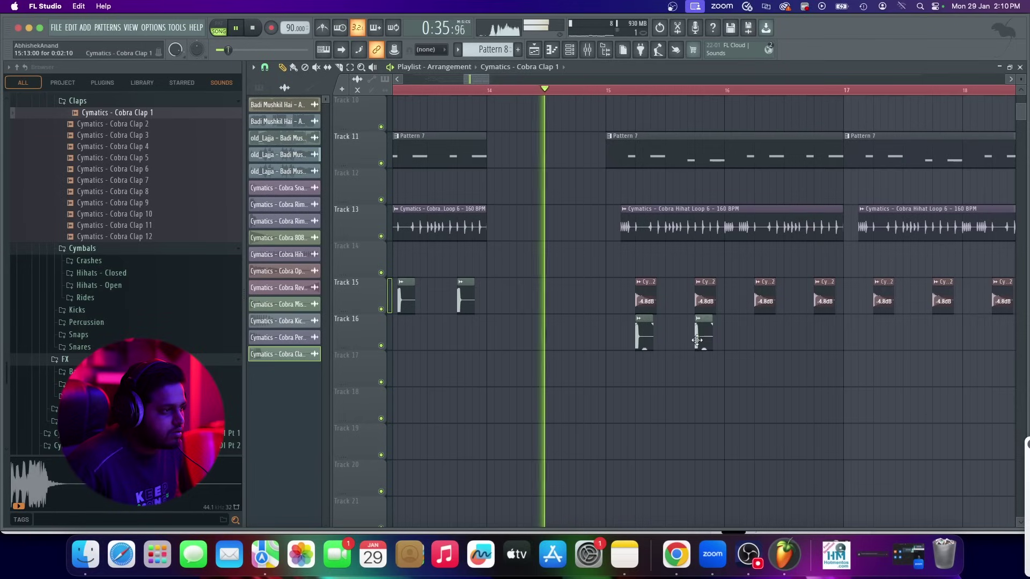
{"action": "left_click", "coordinate": [757, 341]}
{"action": "left_click", "coordinate": [817, 341]}
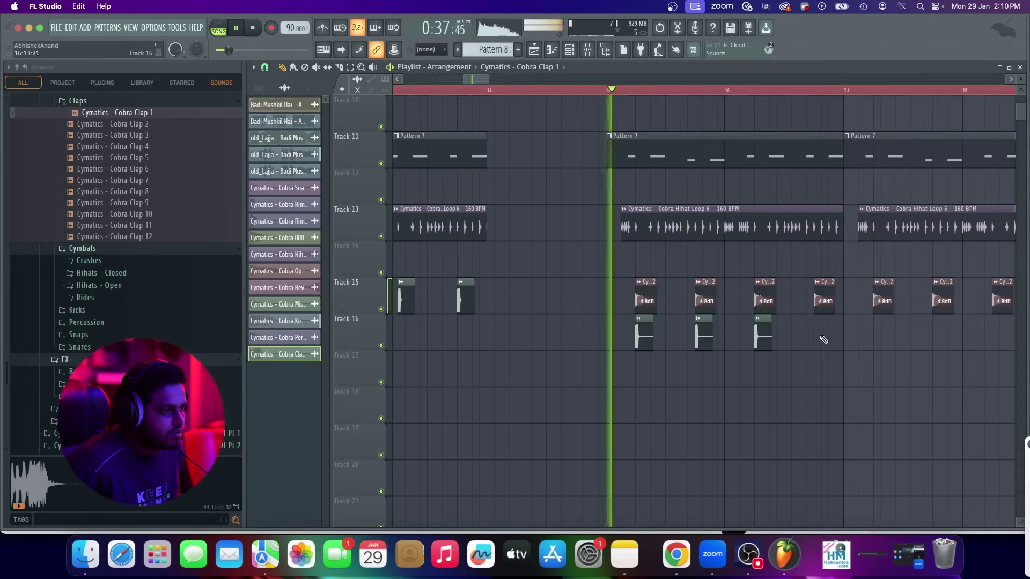
{"action": "left_click", "coordinate": [877, 339]}
{"action": "scroll", "coordinate": [878, 344], "scroll_direction": "down", "scroll_amount": 2}
{"action": "scroll", "coordinate": [885, 349], "scroll_direction": "up", "scroll_amount": 3}
{"action": "left_click", "coordinate": [876, 337]}
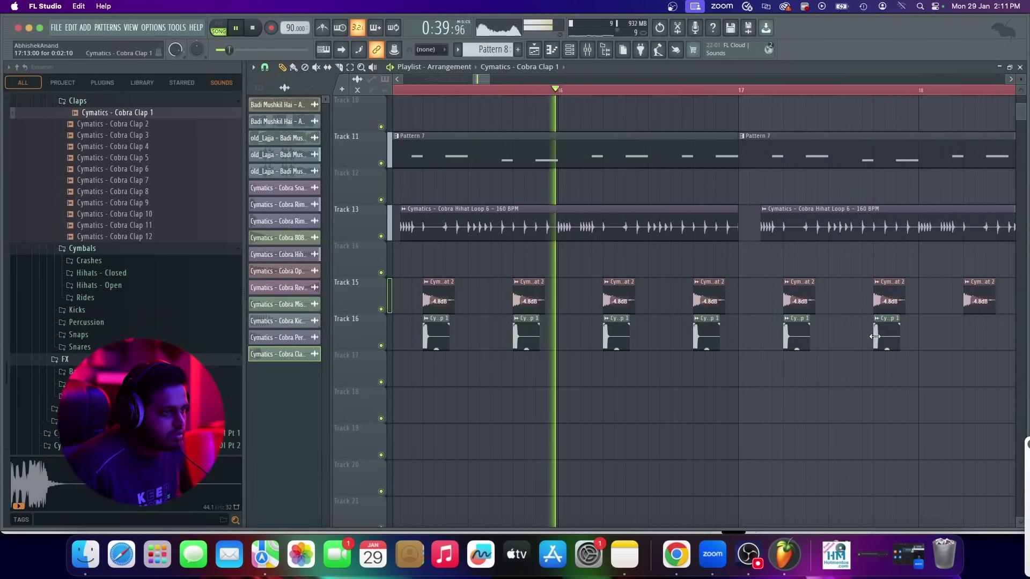
{"action": "scroll", "coordinate": [875, 336], "scroll_direction": "down", "scroll_amount": 2}
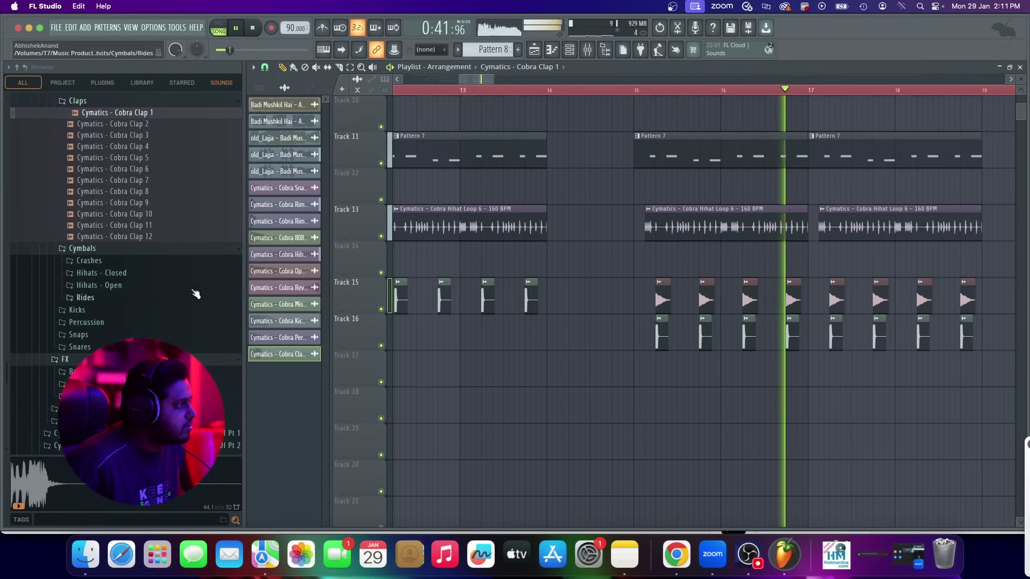
Stop playback, audition samples in the Rides folder and place Cymatics - Cobra Ride 4 on Track 18 at the start of bar 15
{"action": "key", "text": "space"}
{"action": "left_click", "coordinate": [113, 300]}
{"action": "left_click", "coordinate": [125, 311]}
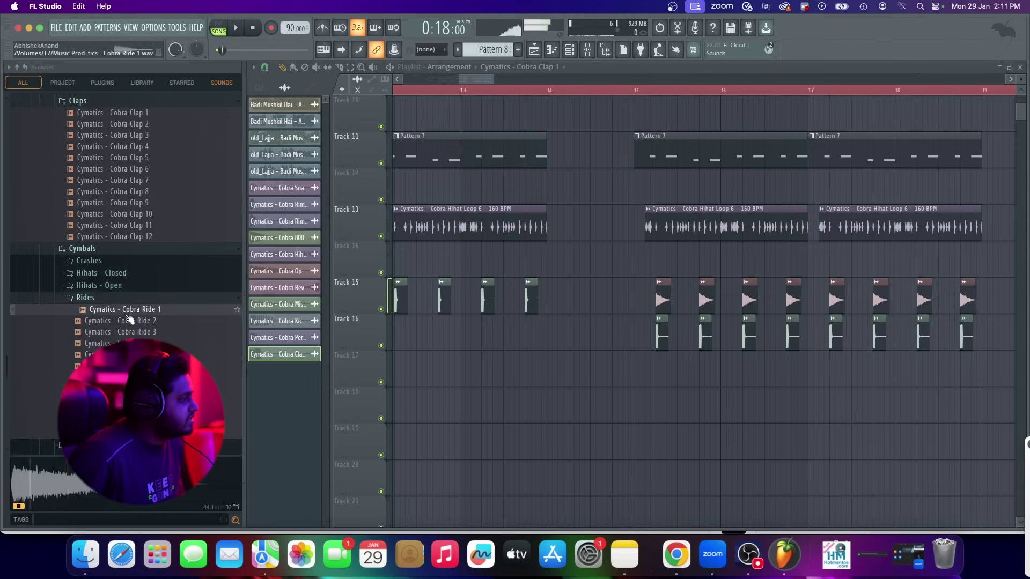
{"action": "left_click", "coordinate": [127, 322]}
{"action": "left_click", "coordinate": [128, 343]}
{"action": "left_click_drag", "start_coordinate": [129, 344], "coordinate": [635, 413]}
{"action": "key", "text": "space"}
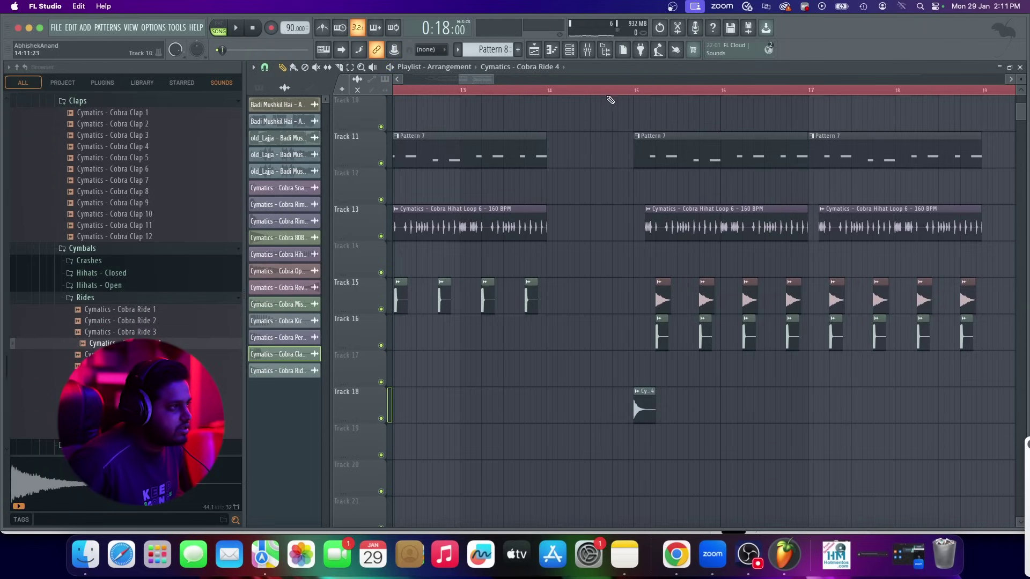
Try a second Cobra Ride 4 hit on beat 2 of bar 15 on Track 18, undo it and replay the section
{"action": "scroll", "coordinate": [655, 404], "scroll_direction": "up", "scroll_amount": 3}
{"action": "left_click", "coordinate": [671, 407]}
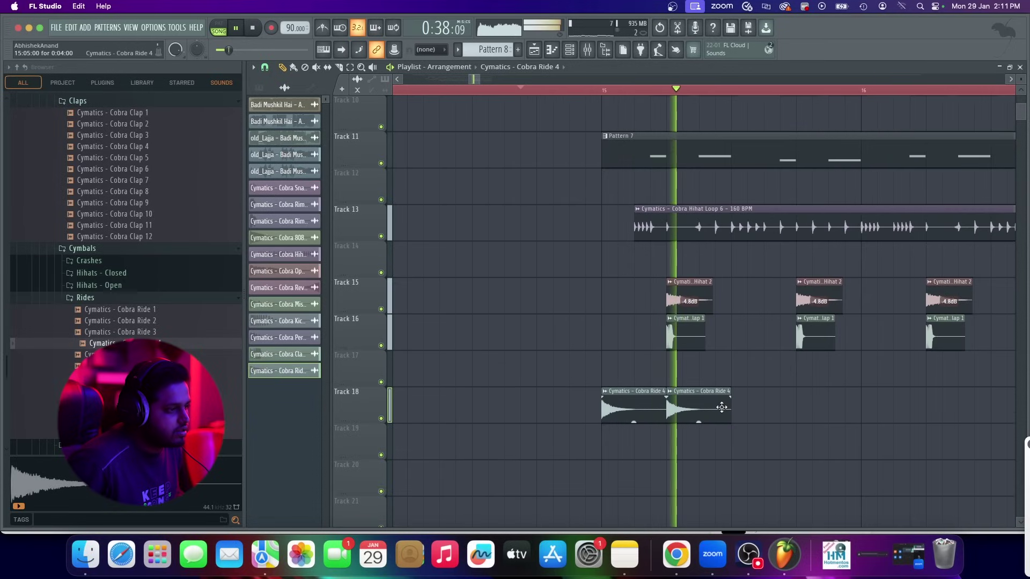
{"action": "key", "text": "super+z"}
{"action": "key", "text": "space"}
{"action": "key", "text": "space"}
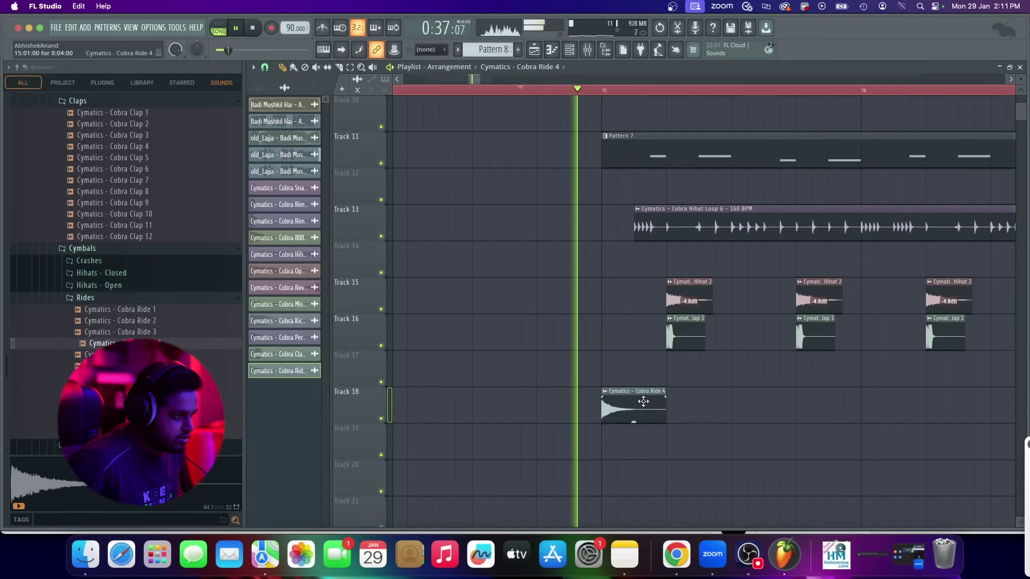
{"action": "key", "text": "space"}
{"action": "key", "text": "space"}
Place Cobra Ride 4 on Track 18 at the start of bars 16, 17 and 18
{"action": "left_click", "coordinate": [804, 403]}
{"action": "scroll", "coordinate": [531, 409], "scroll_direction": "down", "scroll_amount": 3}
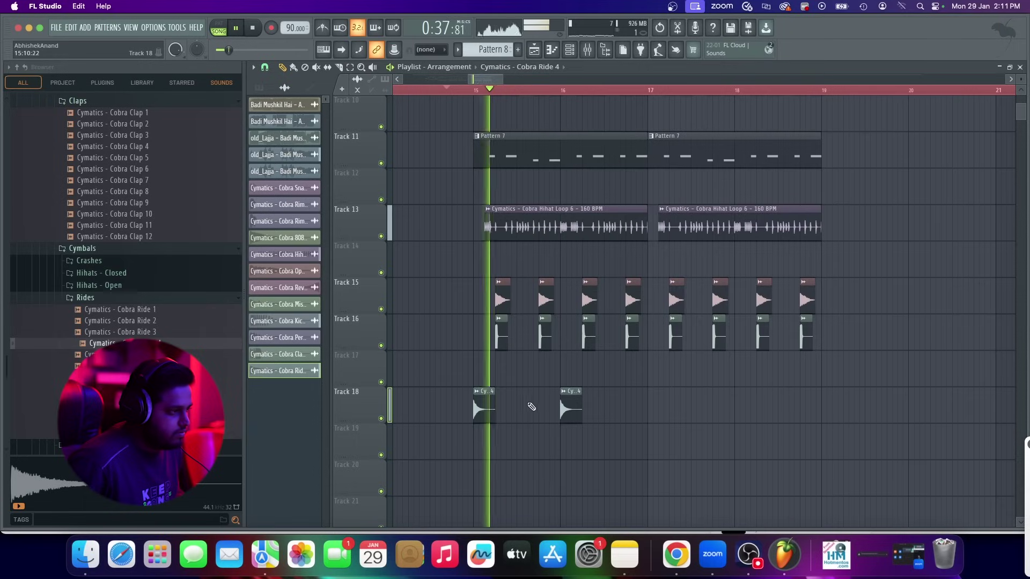
{"action": "scroll", "coordinate": [574, 423], "scroll_direction": "up", "scroll_amount": 1}
{"action": "scroll", "coordinate": [695, 418], "scroll_direction": "down", "scroll_amount": 2}
{"action": "scroll", "coordinate": [742, 415], "scroll_direction": "up", "scroll_amount": 4}
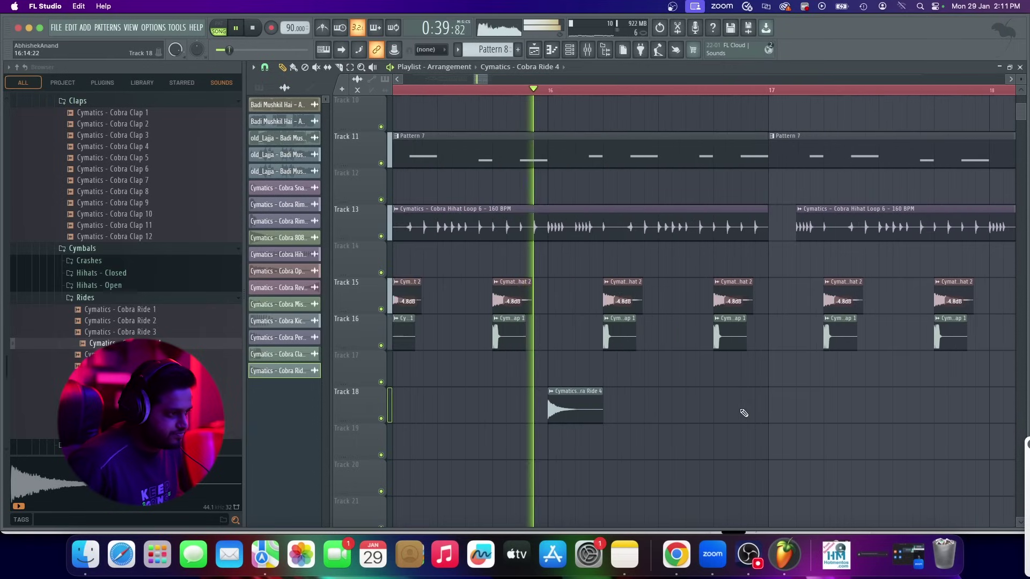
{"action": "left_click", "coordinate": [775, 413]}
{"action": "scroll", "coordinate": [798, 414], "scroll_direction": "down", "scroll_amount": 3}
{"action": "scroll", "coordinate": [732, 410], "scroll_direction": "up", "scroll_amount": 2}
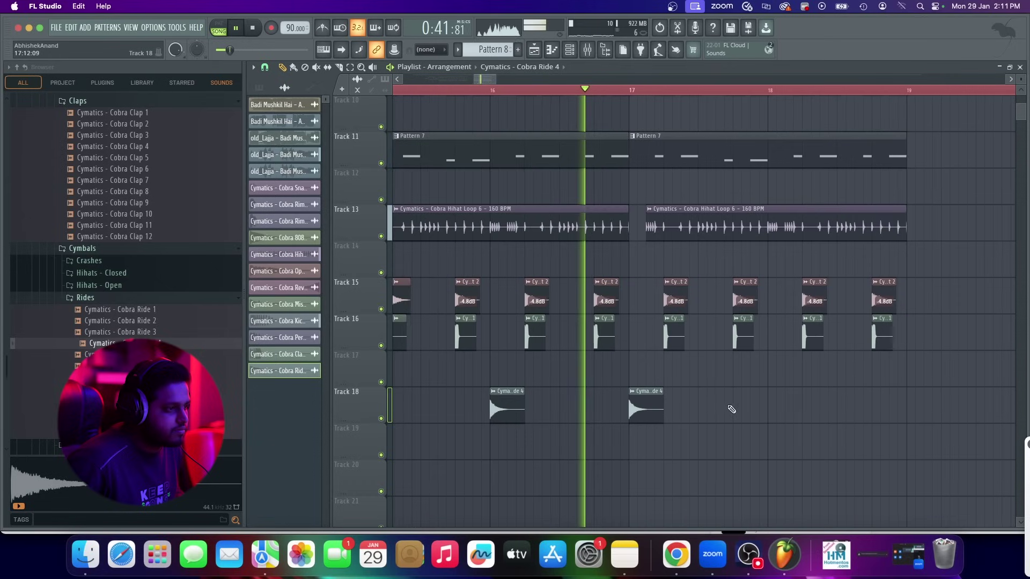
{"action": "left_click", "coordinate": [778, 413]}
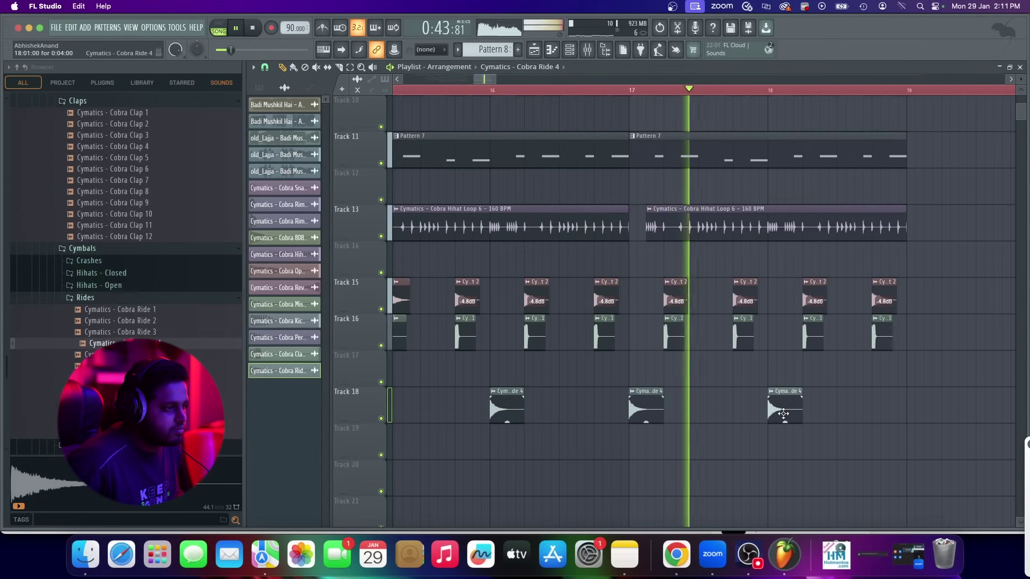
Slice the last vocal clip on Track 2 near bar 20 and delete the remainder after the cut
{"action": "scroll", "coordinate": [794, 418], "scroll_direction": "down", "scroll_amount": 3}
{"action": "scroll", "coordinate": [799, 420], "scroll_direction": "down", "scroll_amount": 3}
{"action": "scroll", "coordinate": [746, 397], "scroll_direction": "up", "scroll_amount": 5}
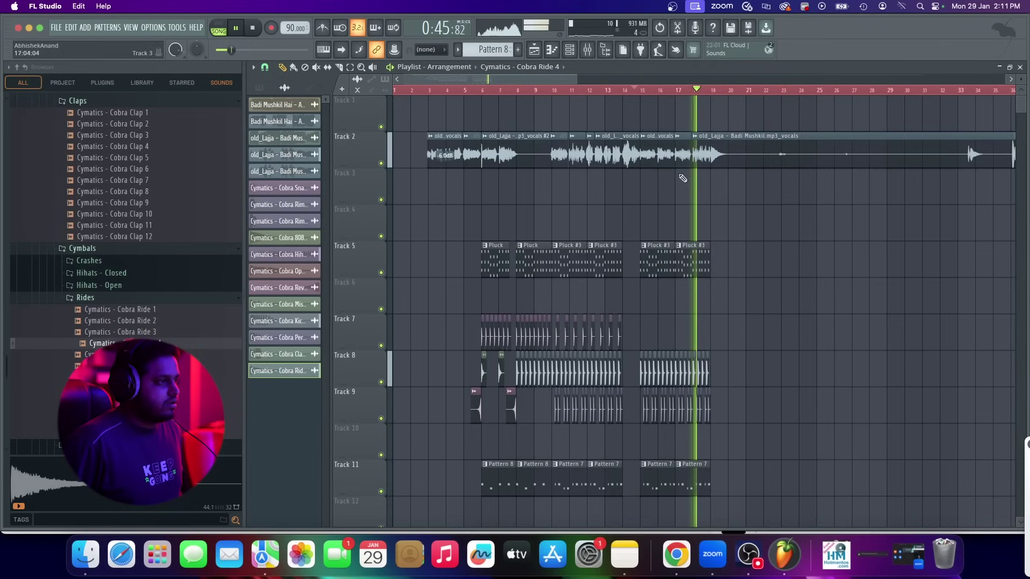
{"action": "left_click", "coordinate": [339, 66]}
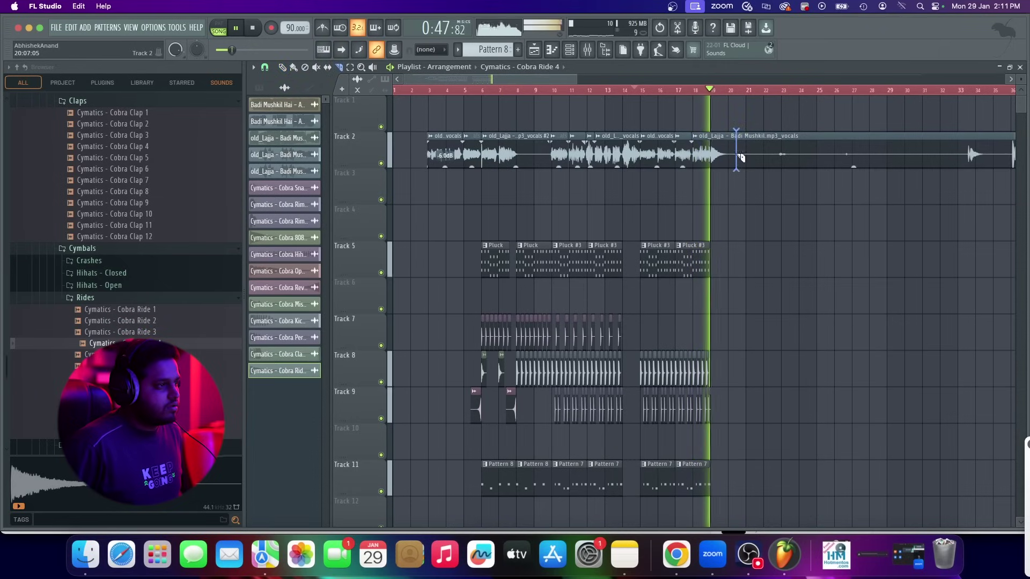
{"action": "left_click", "coordinate": [736, 169]}
{"action": "key", "text": "space"}
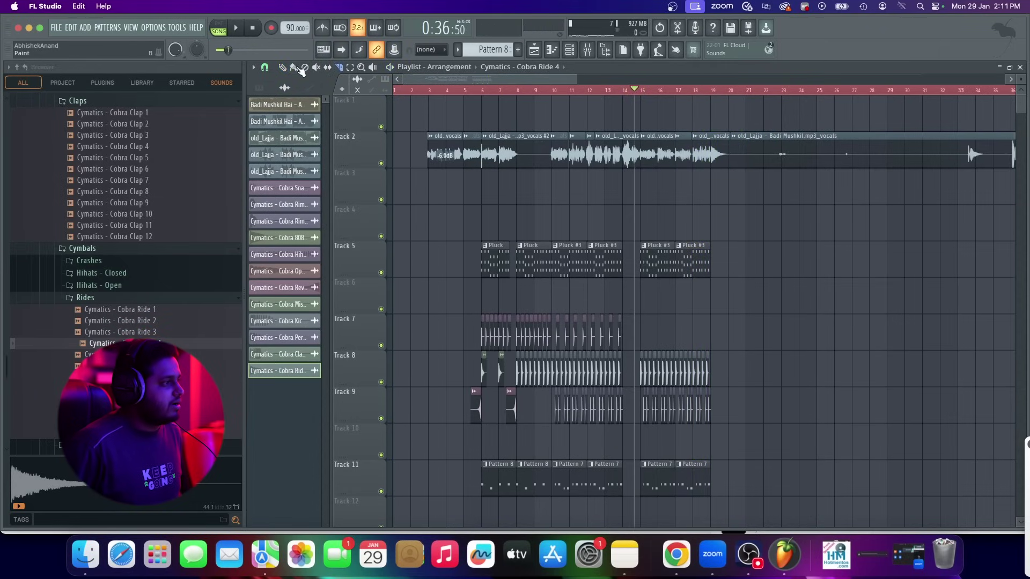
{"action": "right_click", "coordinate": [755, 132]}
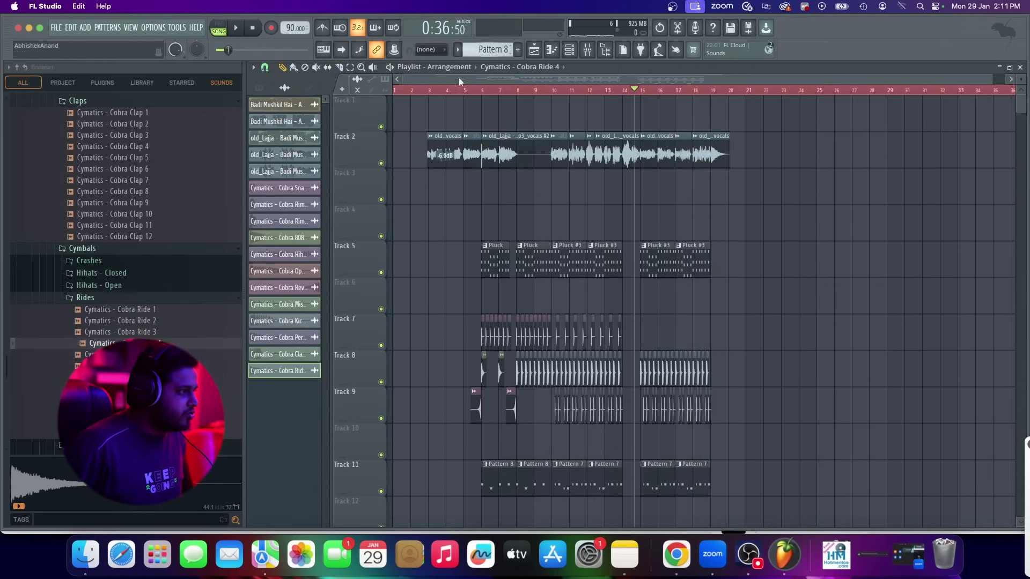
Set the playback position to the start of the vocal and reduce the track height to review the whole arrangement
{"action": "scroll", "coordinate": [459, 81], "scroll_direction": "up", "scroll_amount": 2}
{"action": "left_click", "coordinate": [438, 90]}
{"action": "scroll", "coordinate": [963, 281], "scroll_direction": "down", "scroll_amount": 2}
{"action": "scroll", "coordinate": [778, 277], "scroll_direction": "down", "scroll_amount": 6}
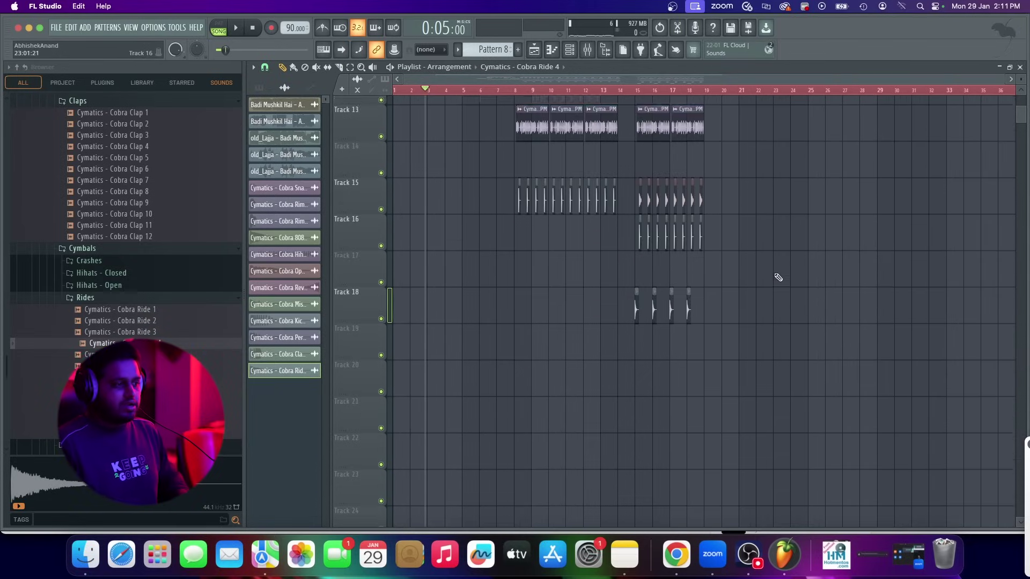
{"action": "scroll", "coordinate": [765, 274], "scroll_direction": "up", "scroll_amount": 4}
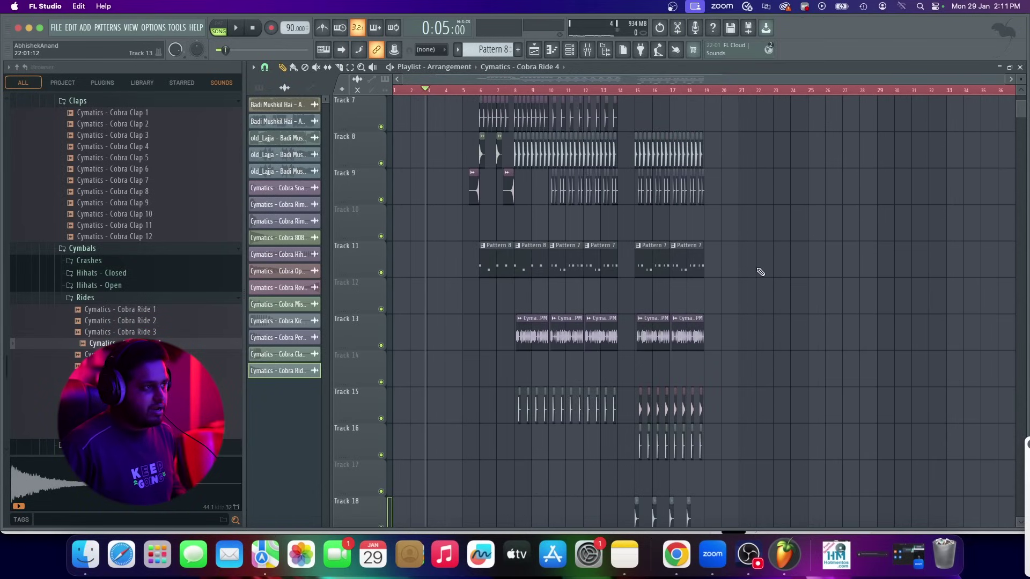
{"action": "left_click_drag", "start_coordinate": [1017, 86], "coordinate": [1021, 79]}
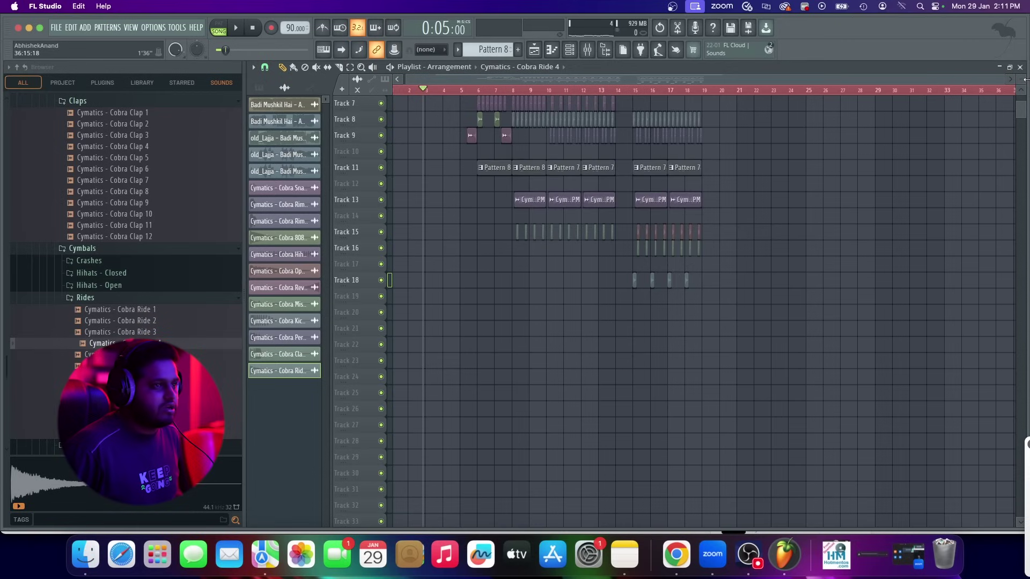
{"action": "scroll", "coordinate": [697, 223], "scroll_direction": "up", "scroll_amount": 5}
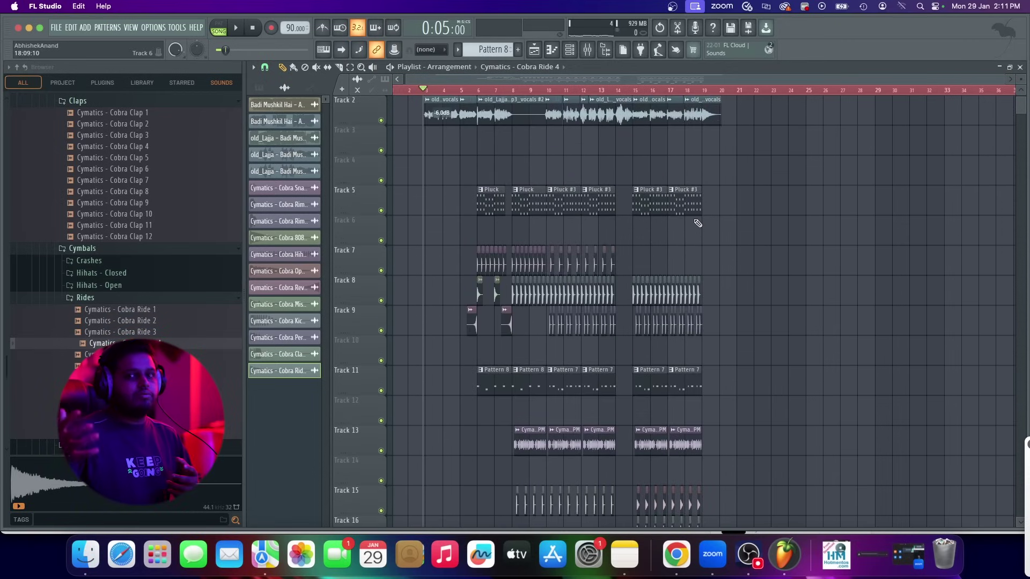